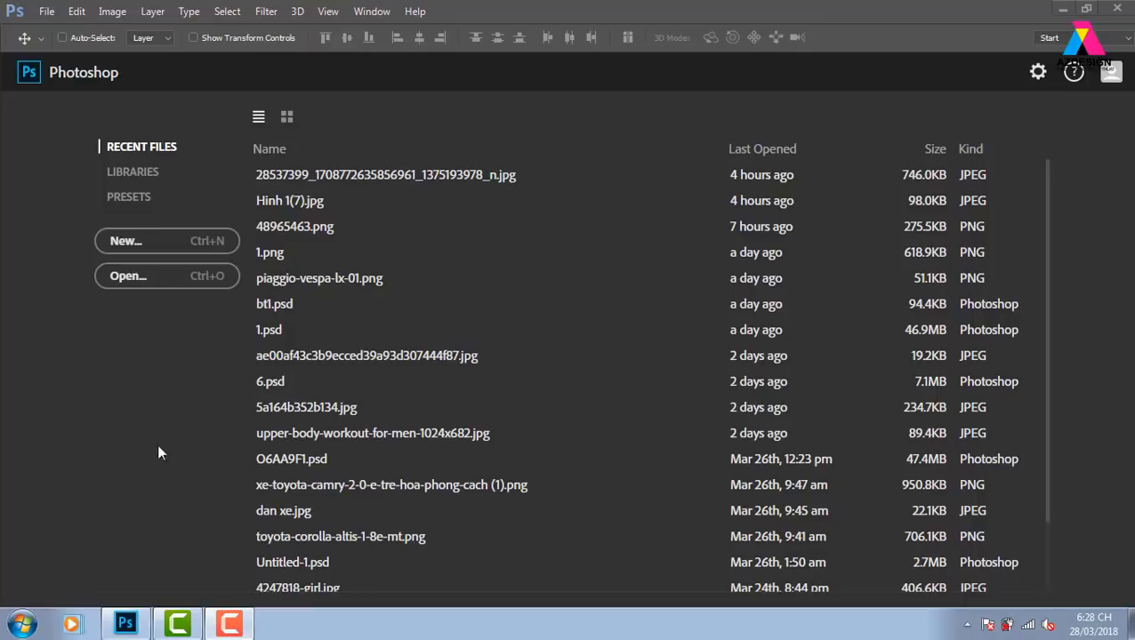
Step: Open image 10 from the nước hoa folder and dismiss the workspace error message
left_click(222, 279)
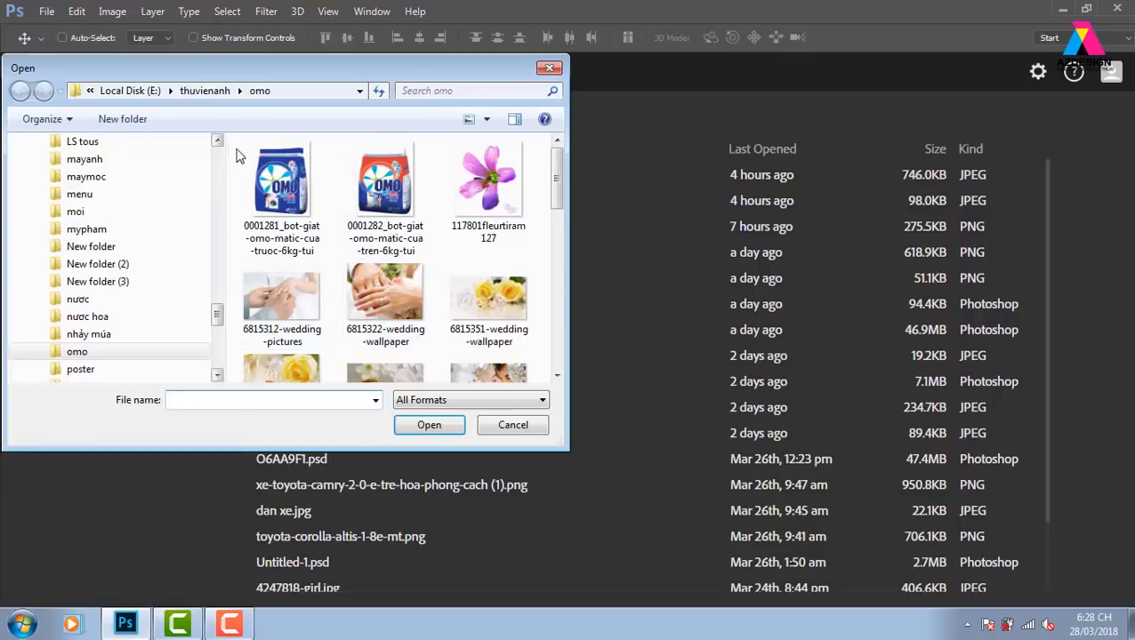
left_click(205, 91)
left_click(405, 249)
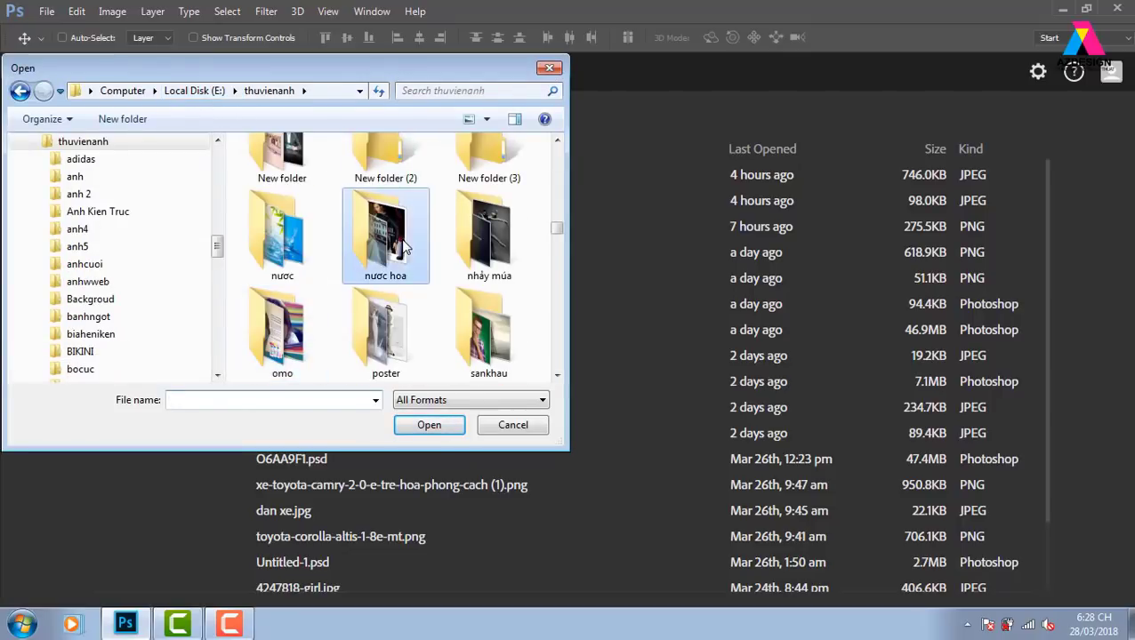
double_click(403, 247)
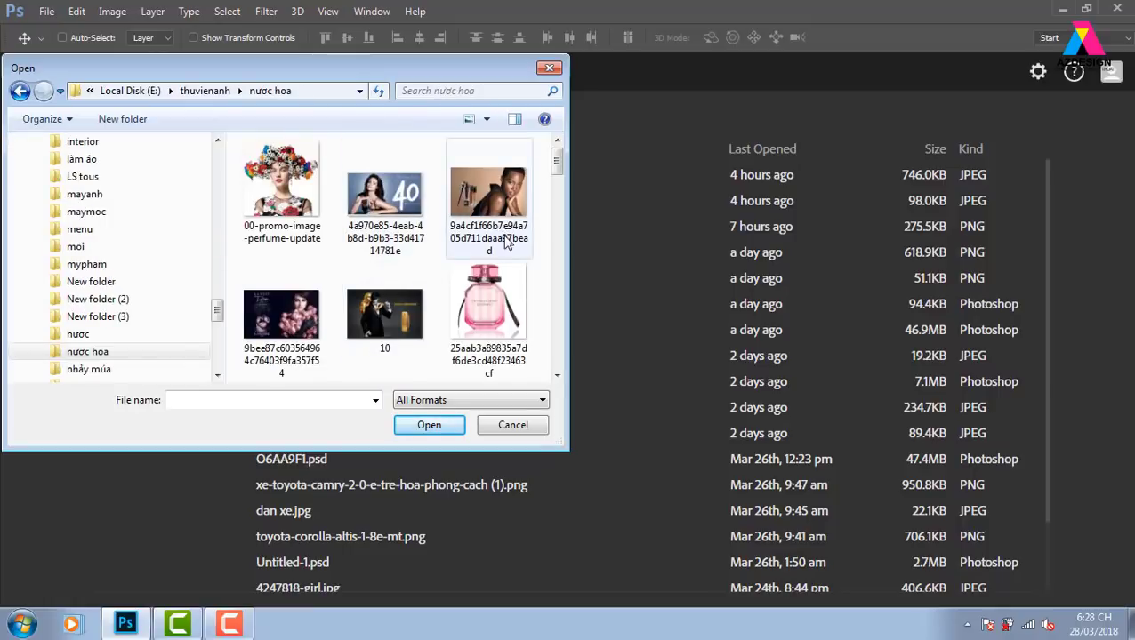
left_click(400, 322)
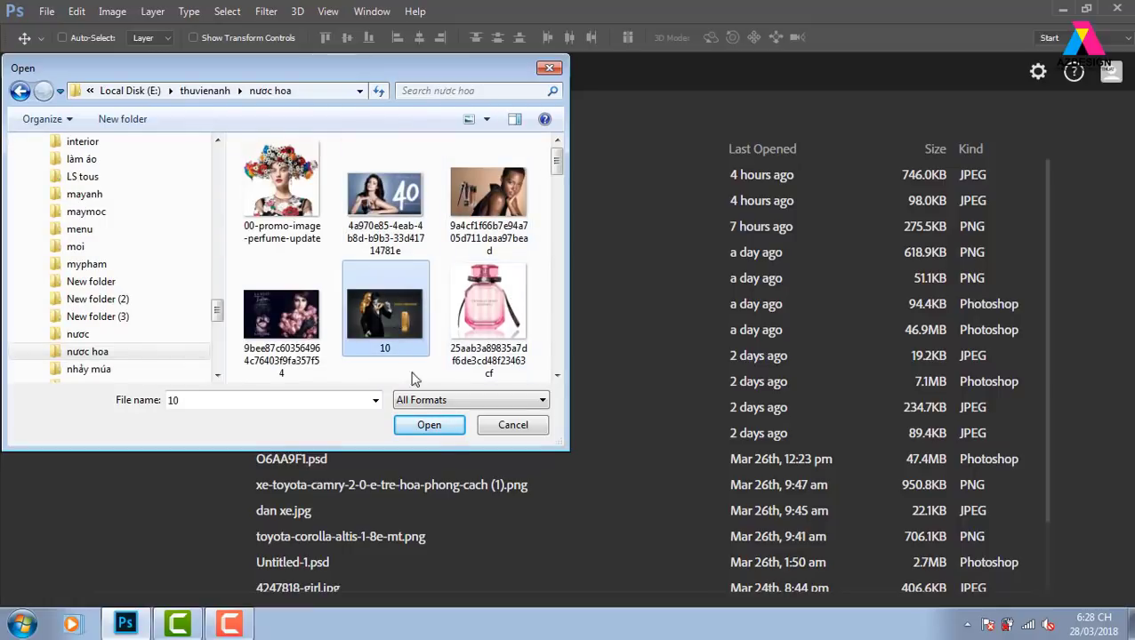
left_click(429, 424)
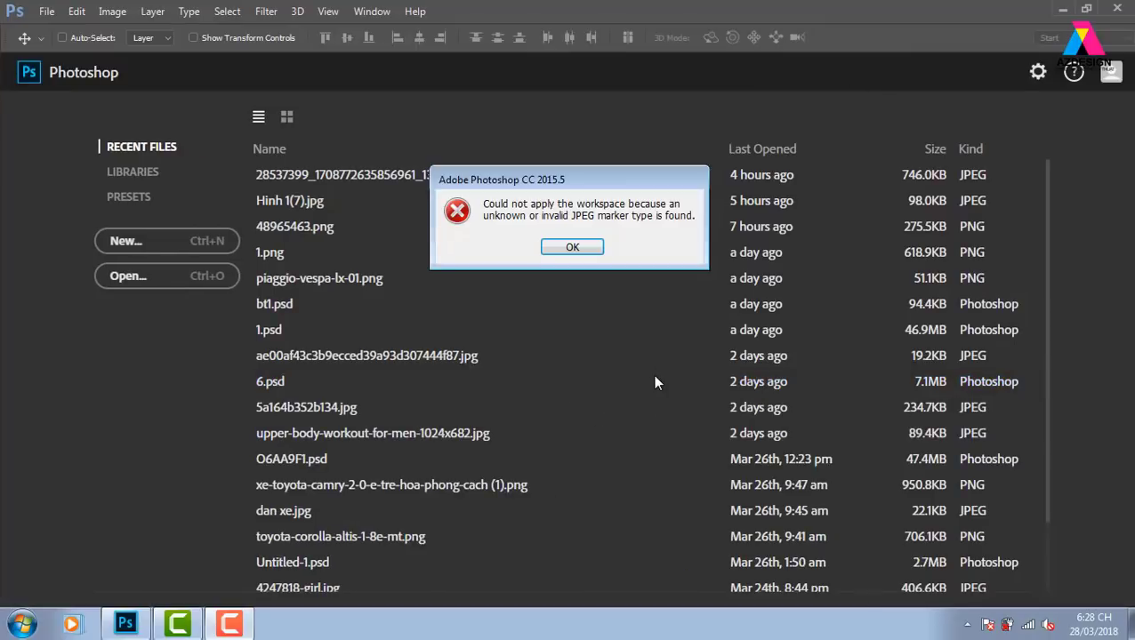
left_click(562, 247)
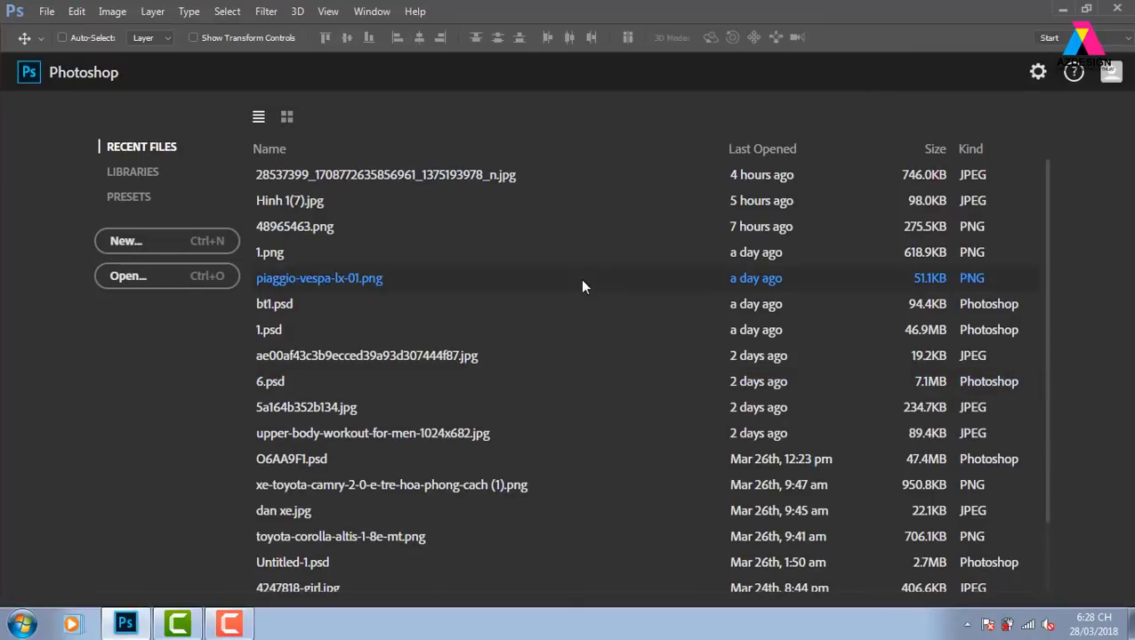
Step: Browse the nước hoa folder again and open makeup-man-1
key("ctrl+o")
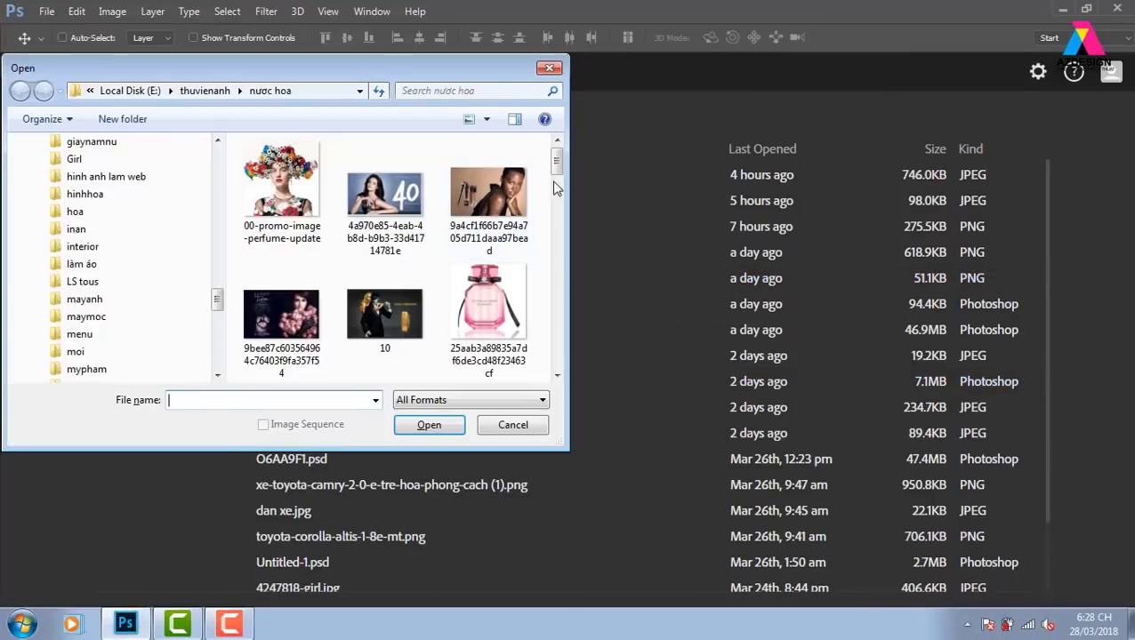
scroll(556, 174, "down", 2)
scroll(556, 174, "down", 1)
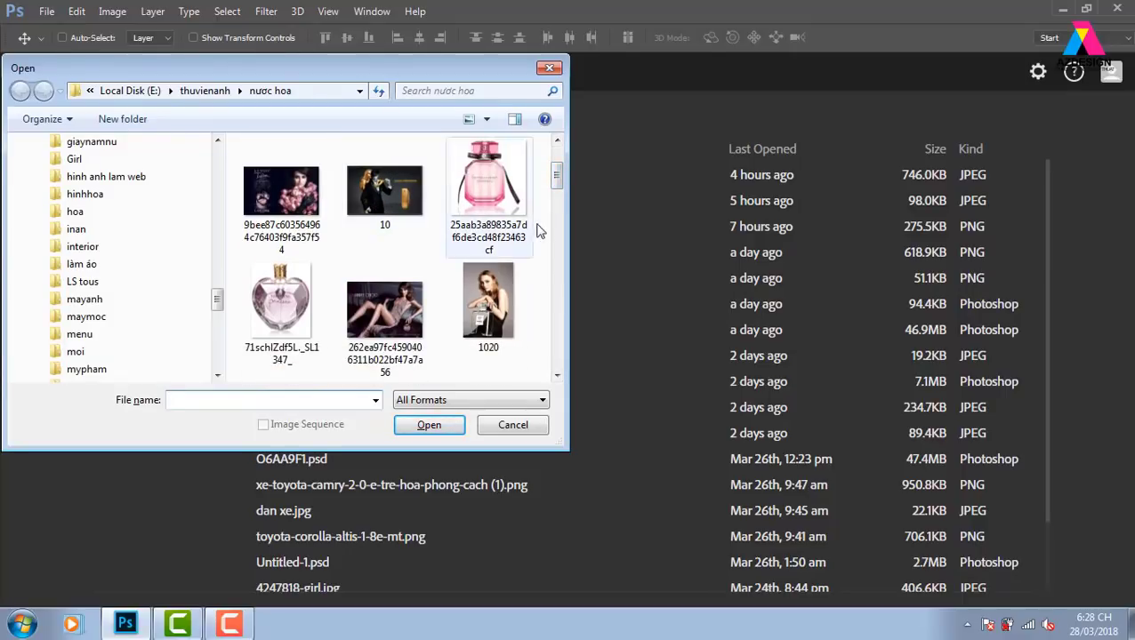
left_click_drag(559, 182, 560, 256)
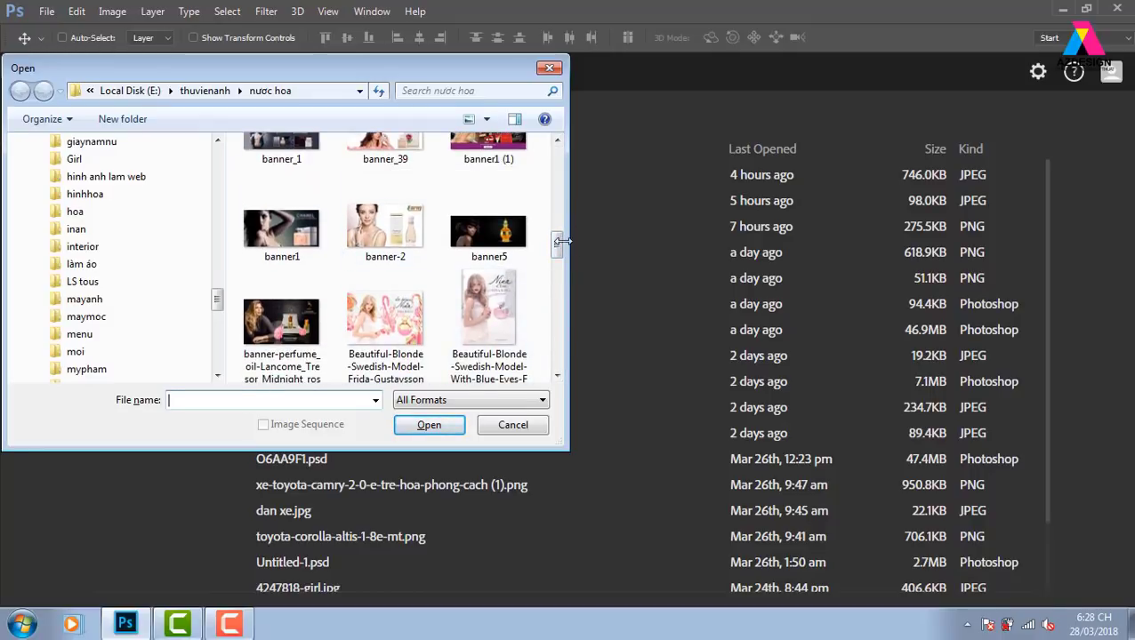
left_click_drag(561, 243, 568, 287)
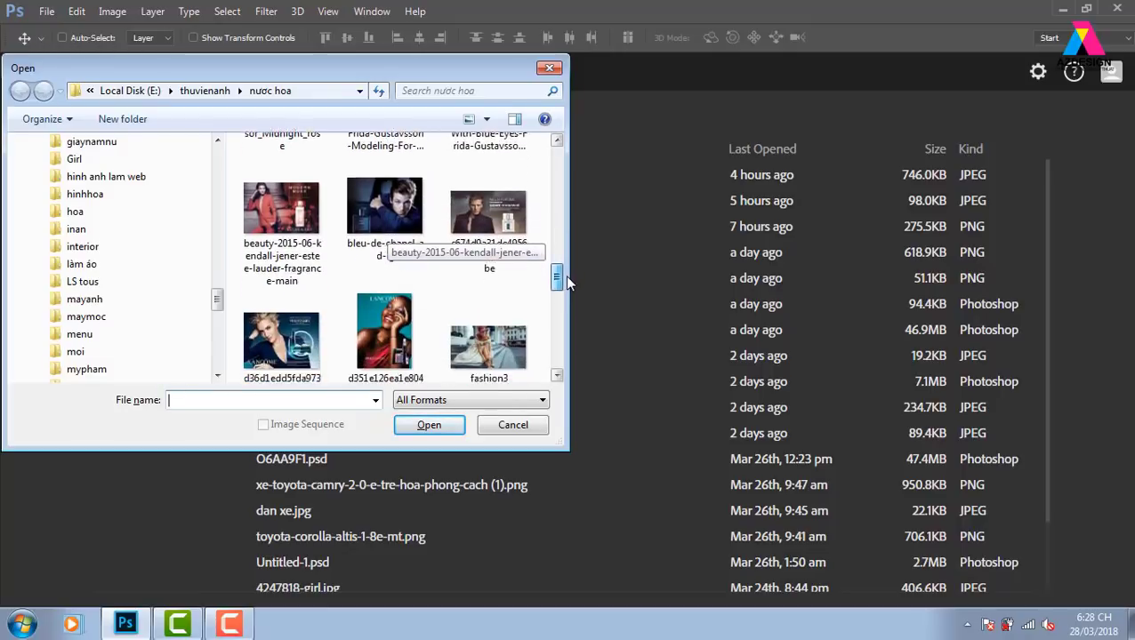
left_click(281, 298)
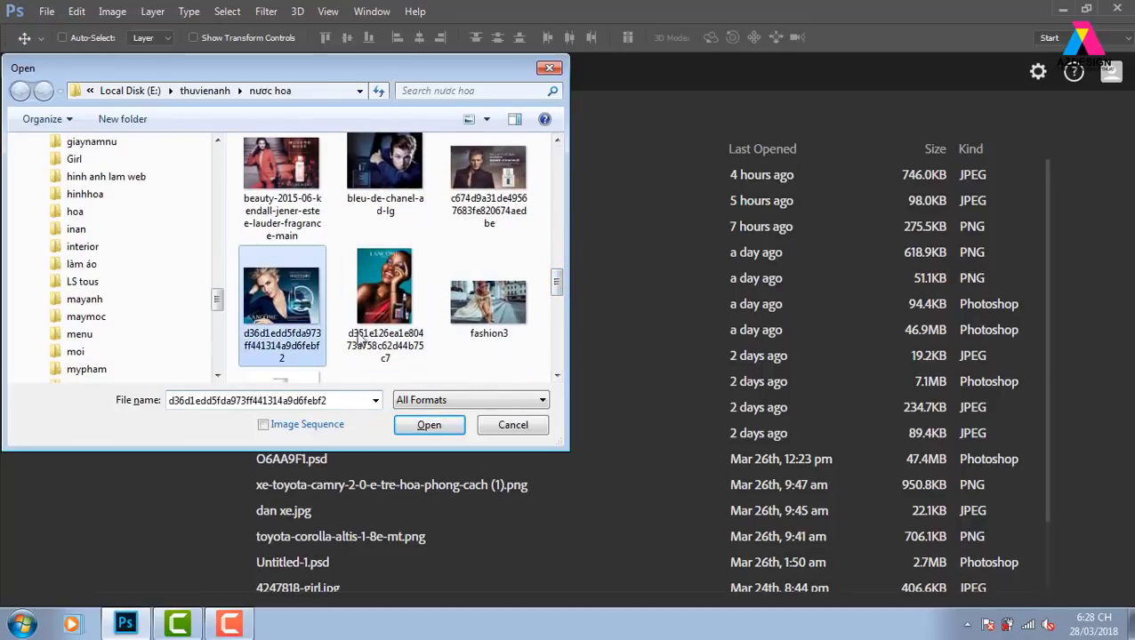
mouse_move(556, 282)
left_mouse_down()
mouse_move(560, 313)
mouse_move(540, 336)
left_mouse_up()
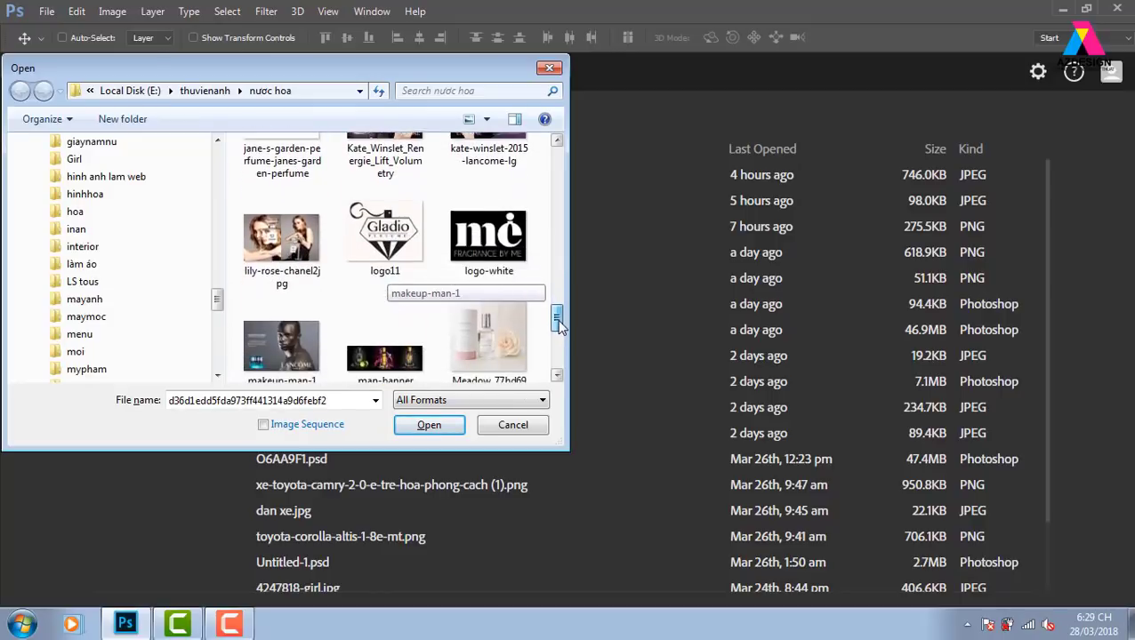
left_click(281, 320)
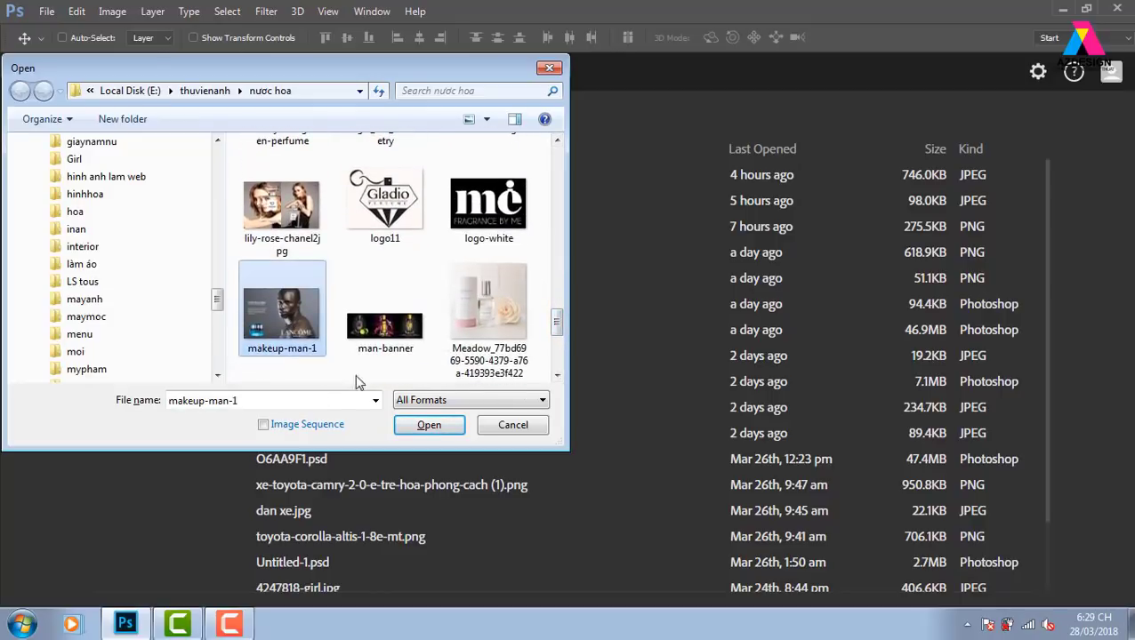
left_click(429, 427)
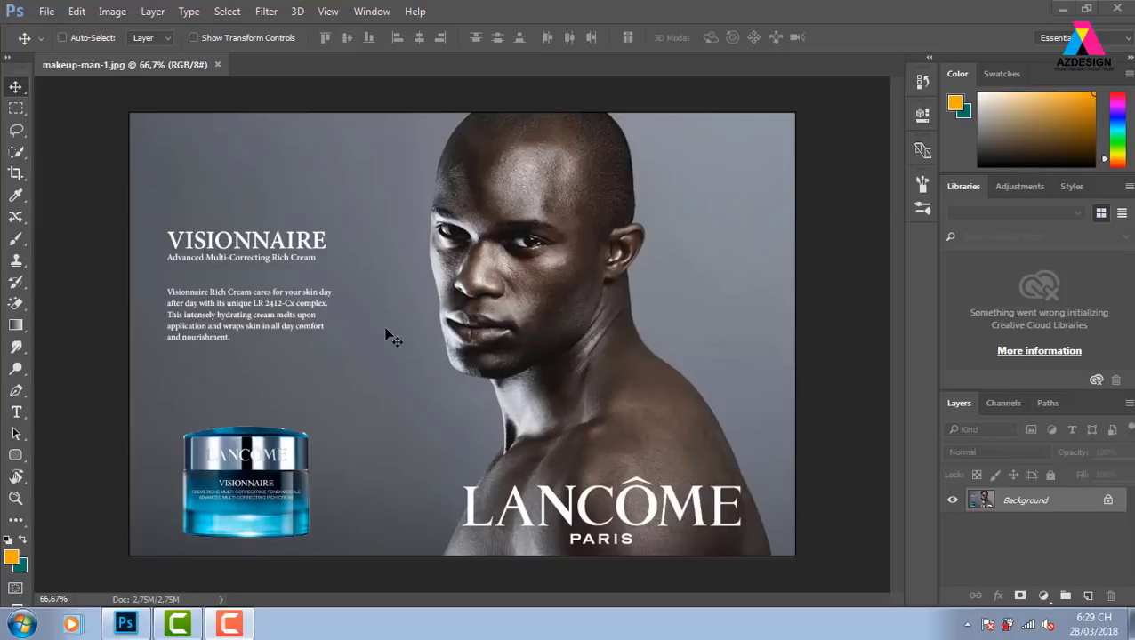
Step: Box-select the VISIONNAIRE text block and Content-Aware fill it with the grey backdrop
left_click(17, 107)
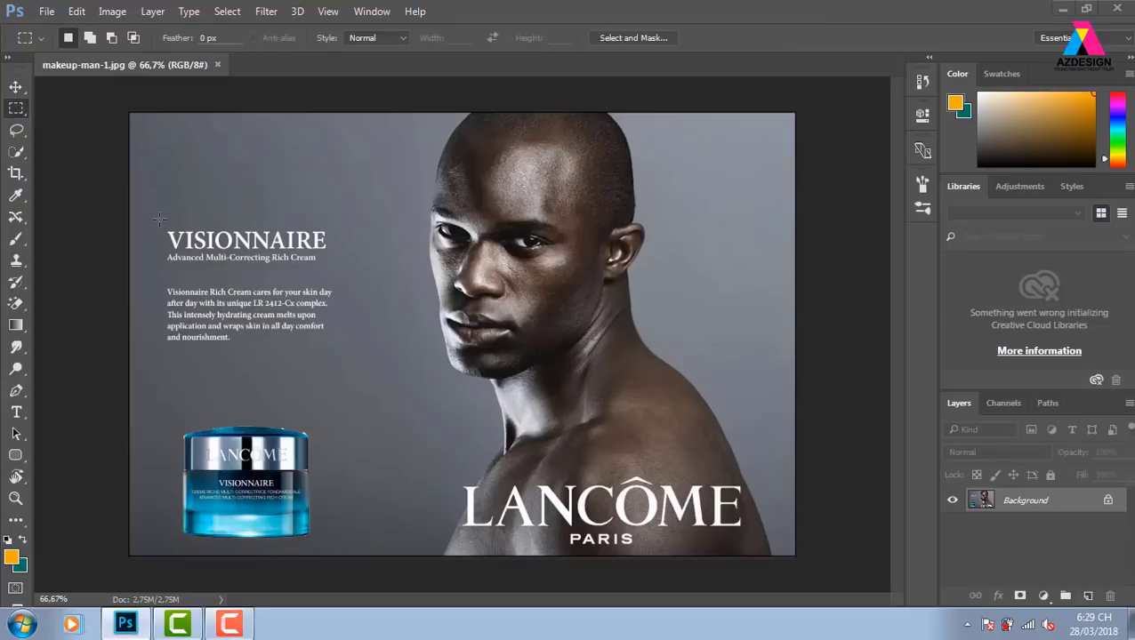
mouse_move(160, 218)
left_mouse_down()
mouse_move(291, 342)
mouse_move(337, 350)
left_mouse_up()
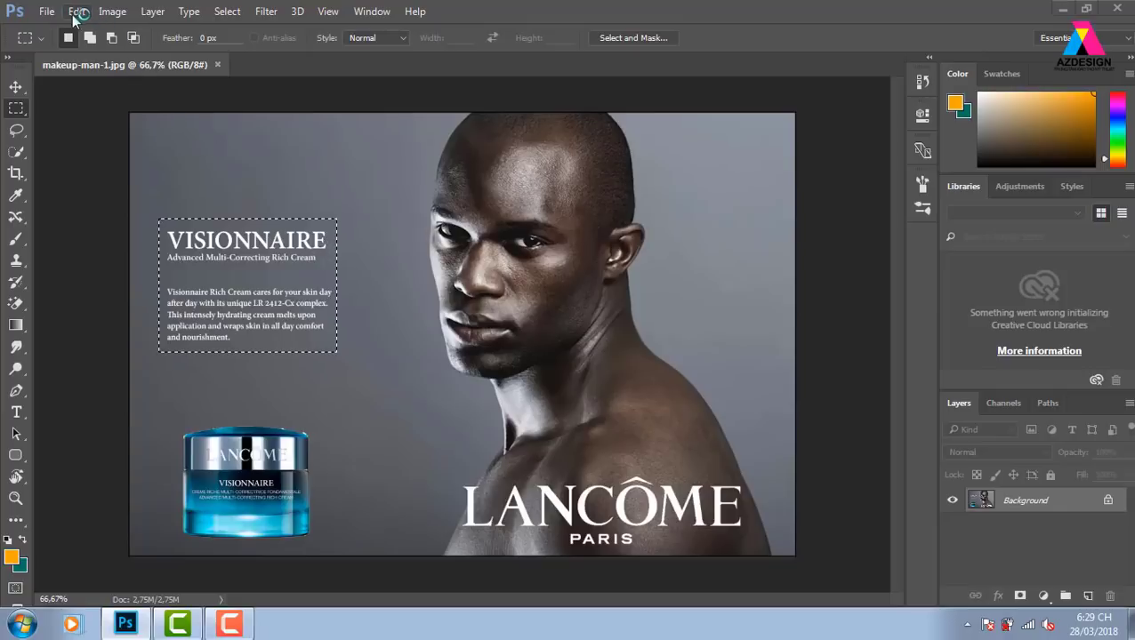
left_click(81, 16)
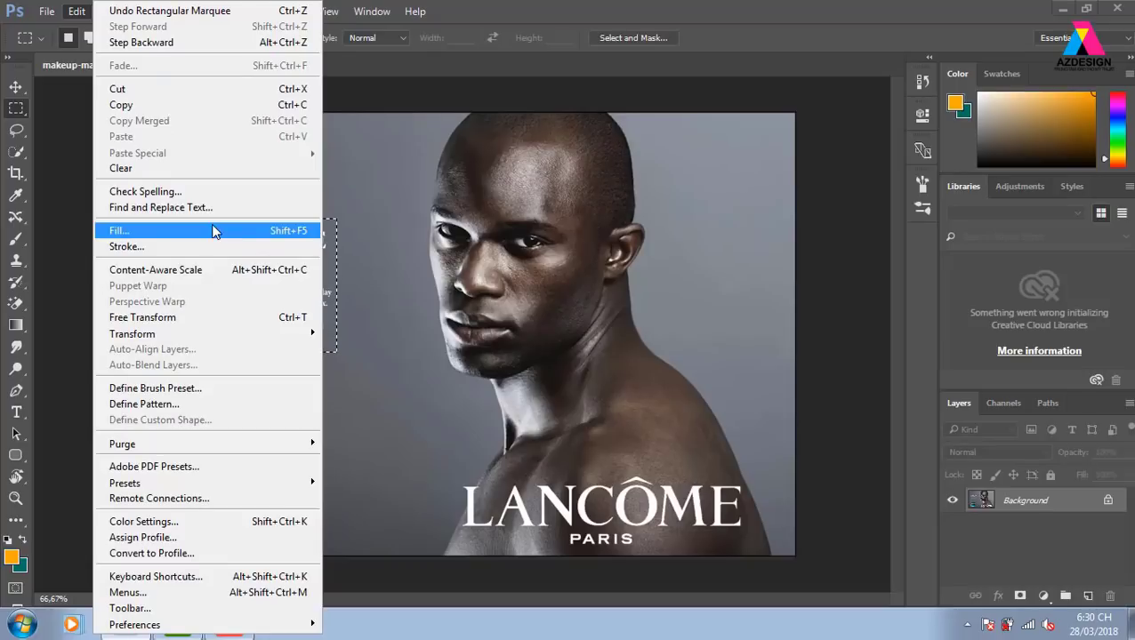
left_click(239, 233)
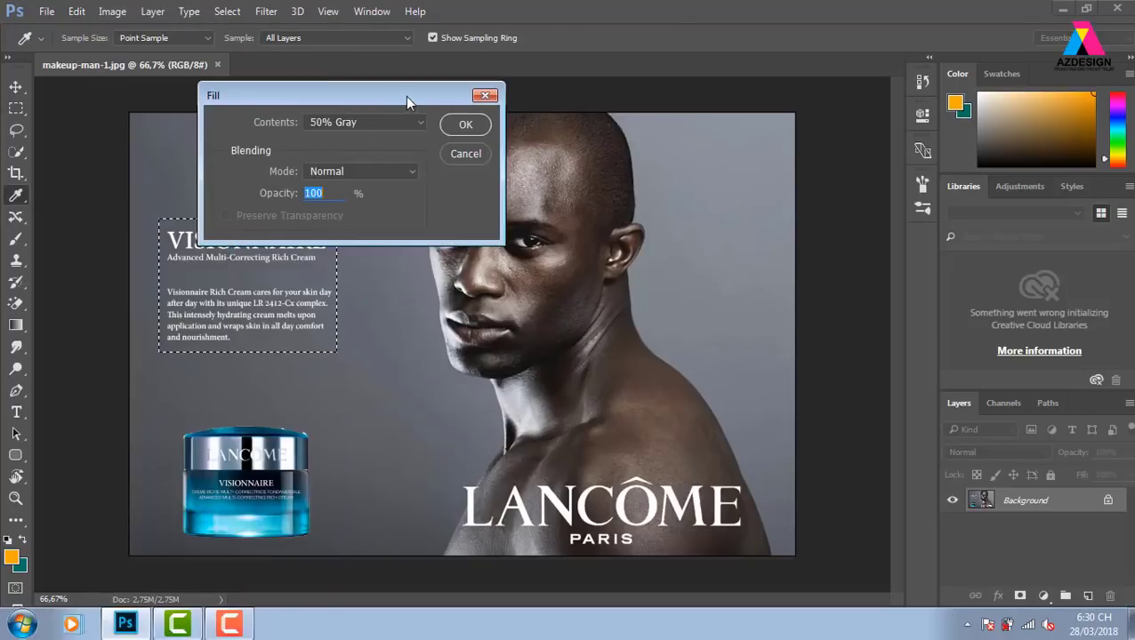
left_click_drag(406, 96, 716, 86)
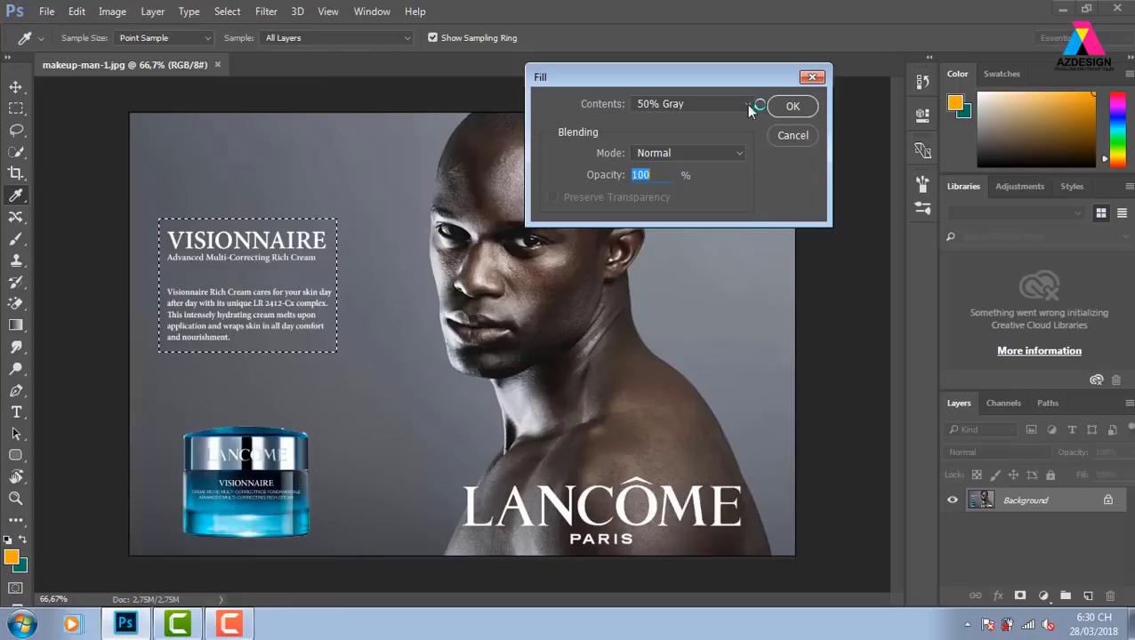
left_click(748, 104)
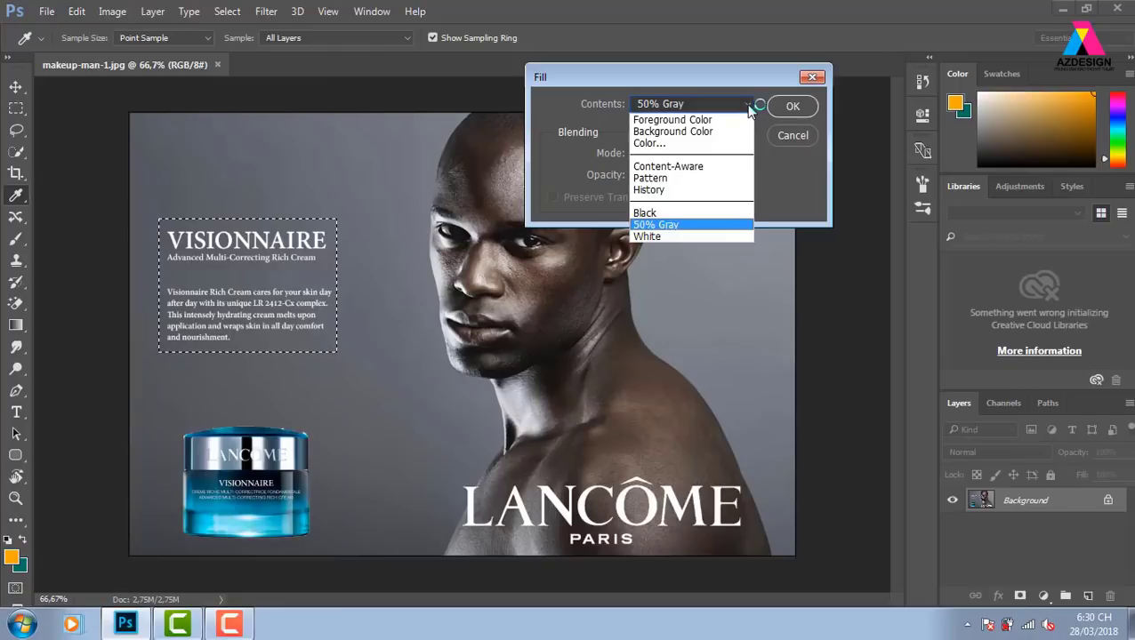
left_click(719, 167)
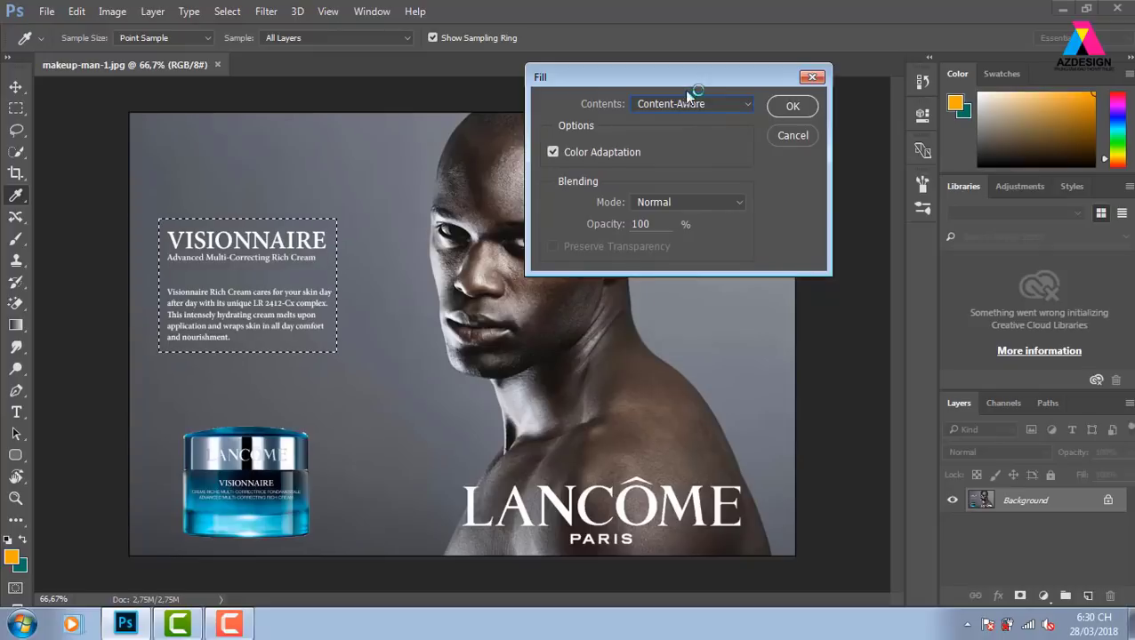
left_click_drag(666, 78, 613, 81)
left_click(740, 110)
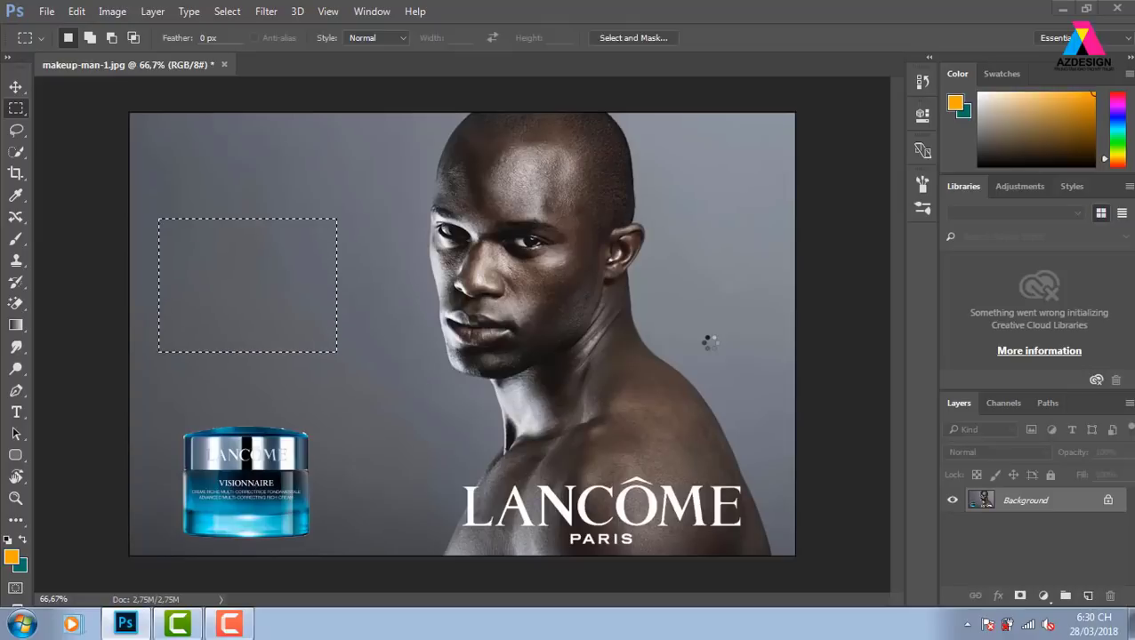
Step: Clear the selection around the filled former text area with Ctrl+D
key("ctrl+d")
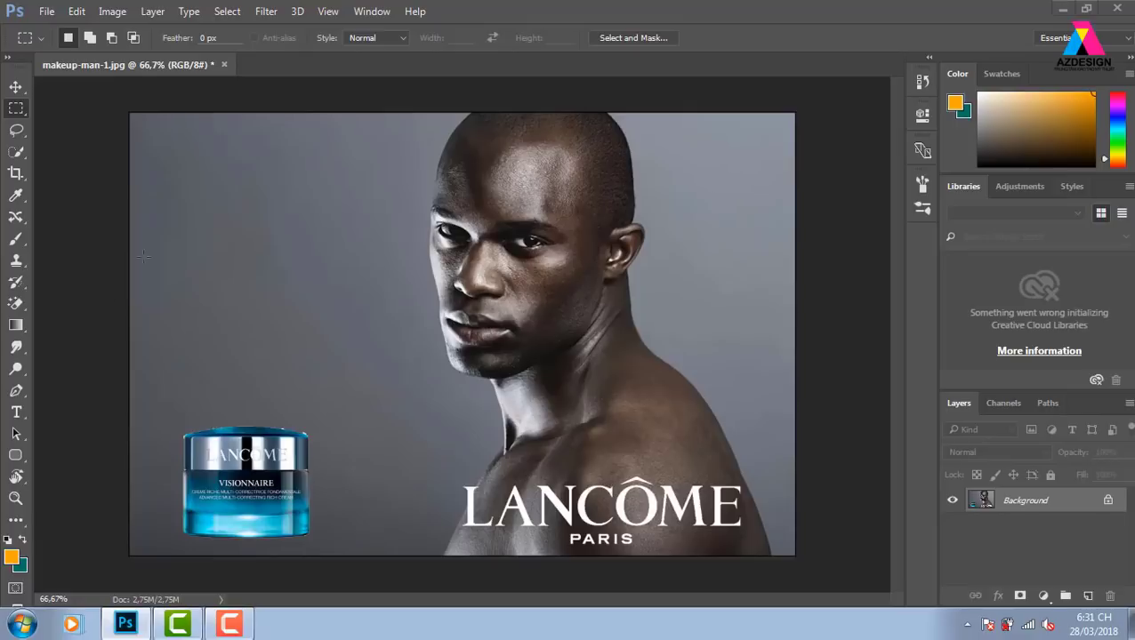
Step: Switch to the Move tool and close makeup-man-1, discarding the edits
left_click(16, 87)
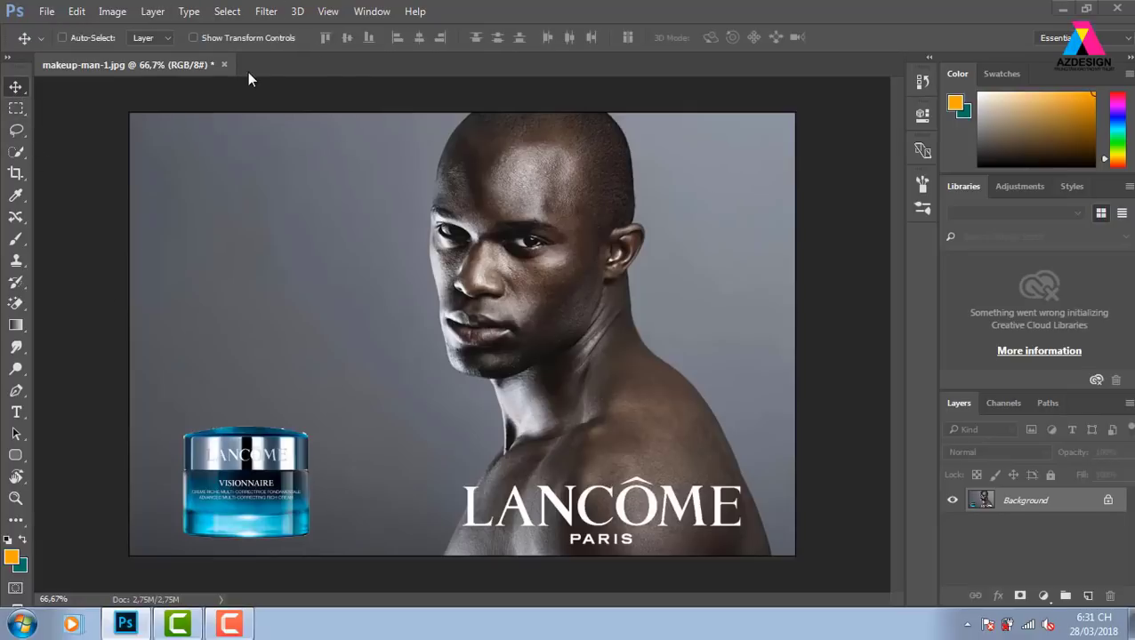
left_click(224, 65)
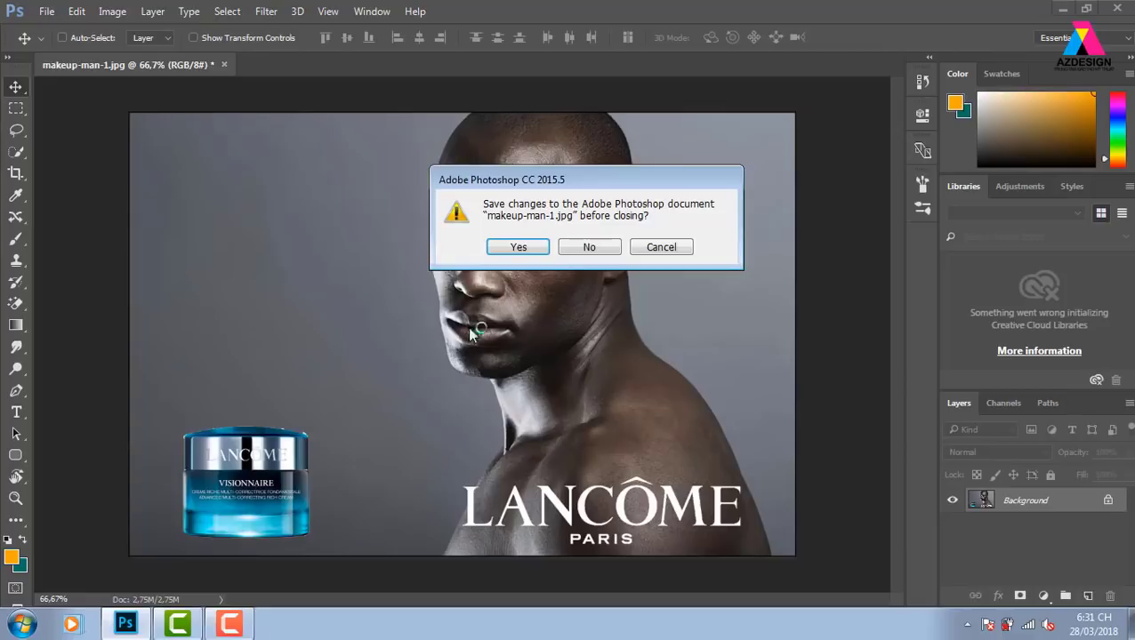
left_click(585, 248)
Step: Open banner5.jpg from the nước hoa folder
key("ctrl+o")
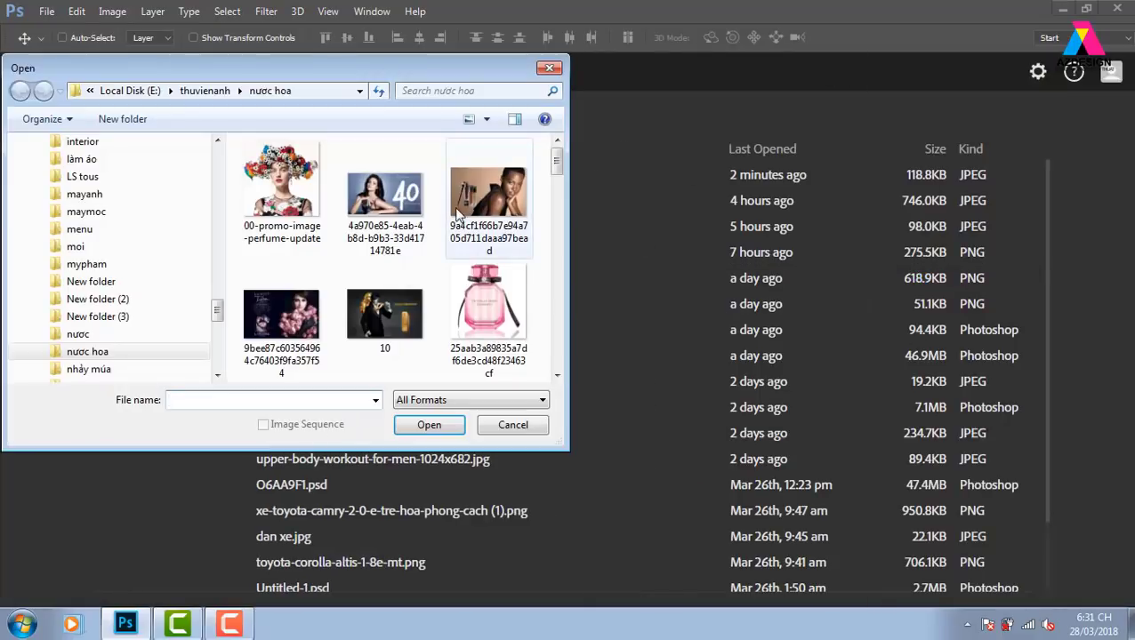
left_click(423, 206)
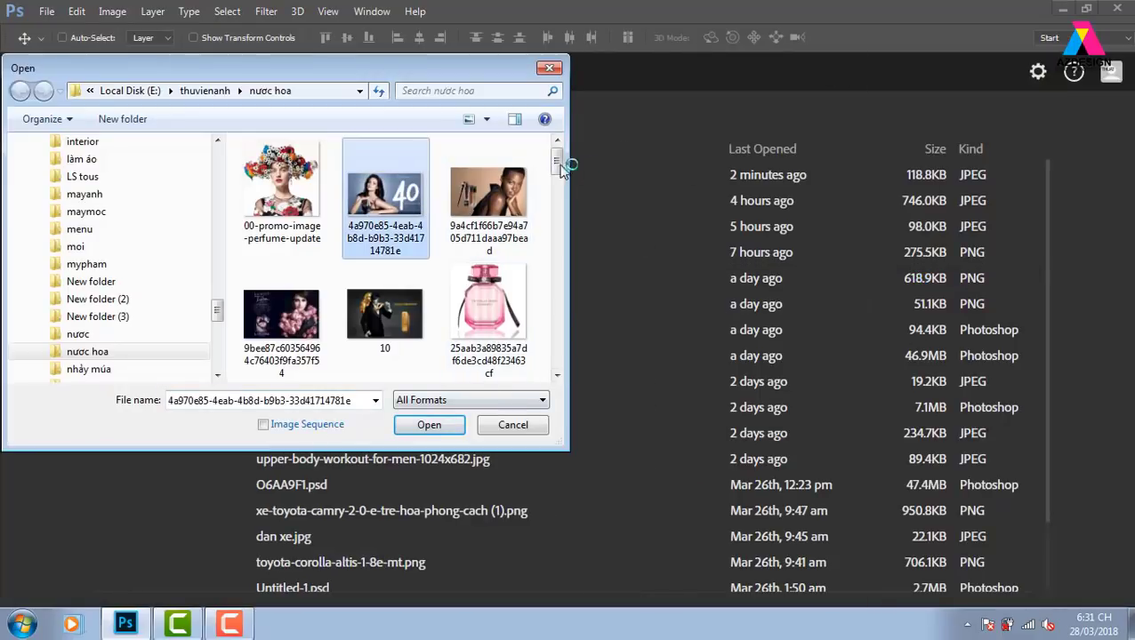
mouse_move(558, 161)
left_mouse_down()
mouse_move(563, 242)
mouse_move(572, 235)
mouse_move(560, 246)
left_mouse_up()
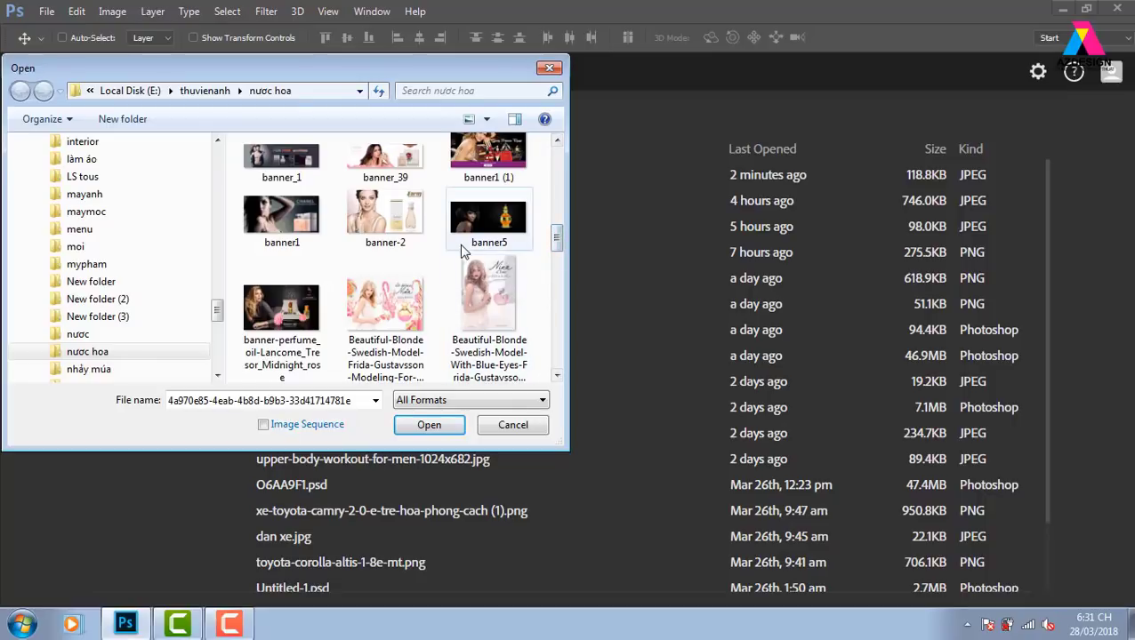
left_click(501, 236)
left_click(428, 424)
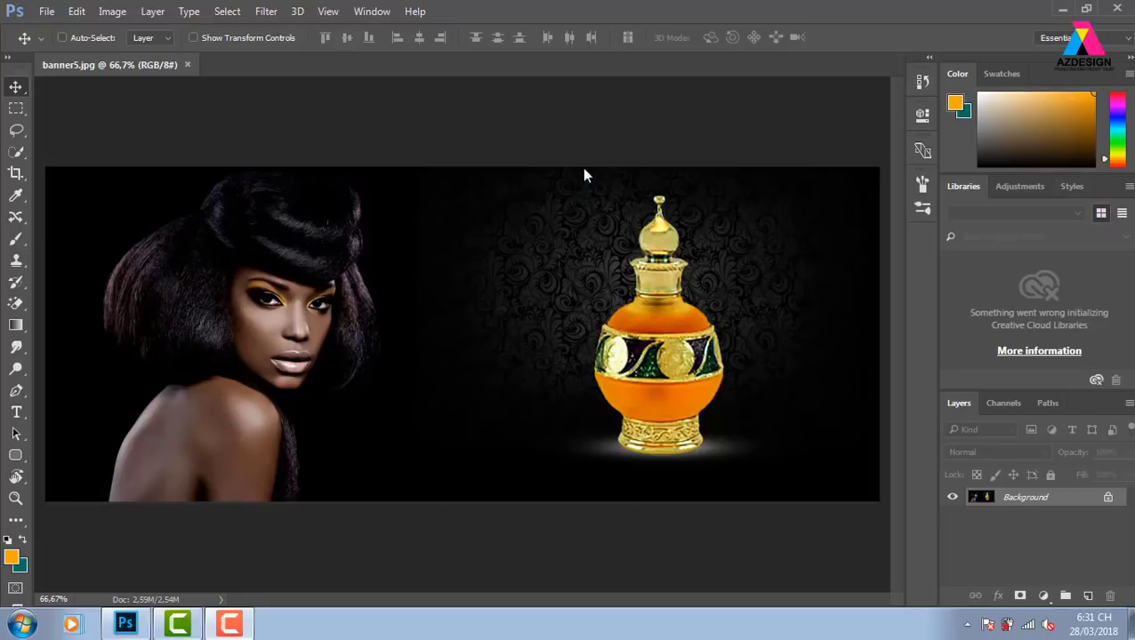
Step: Box-select the orange perfume bottle, Content-Aware fill it, then deselect
left_click(16, 108)
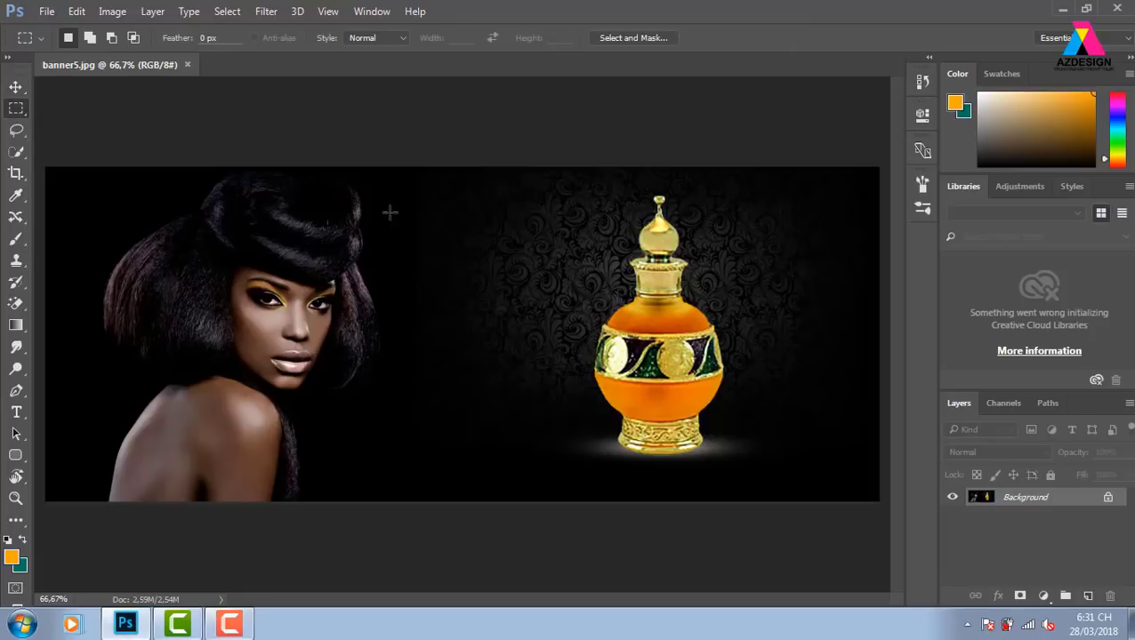
left_click_drag(546, 166, 781, 485)
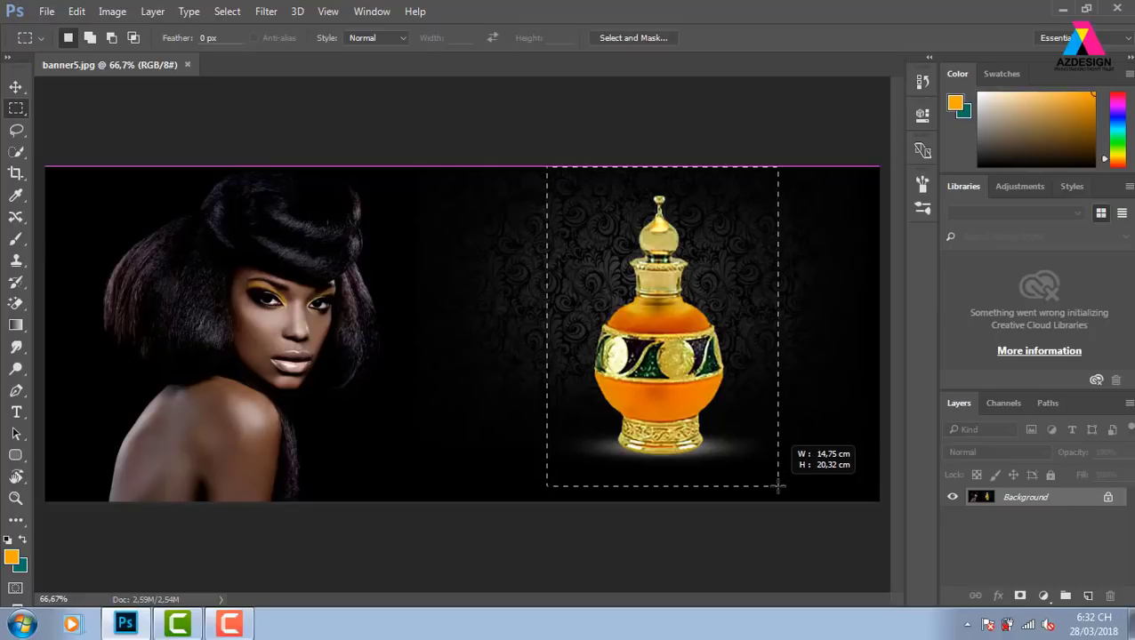
left_click_drag(780, 486, 798, 325)
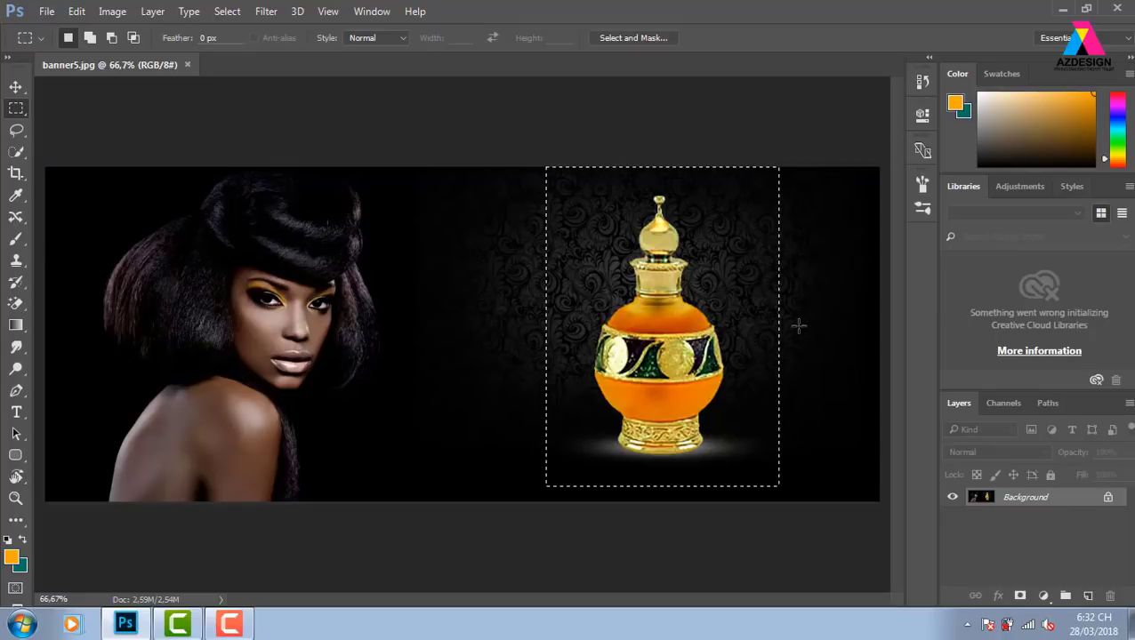
key("shift+BackSpace")
left_click(758, 112)
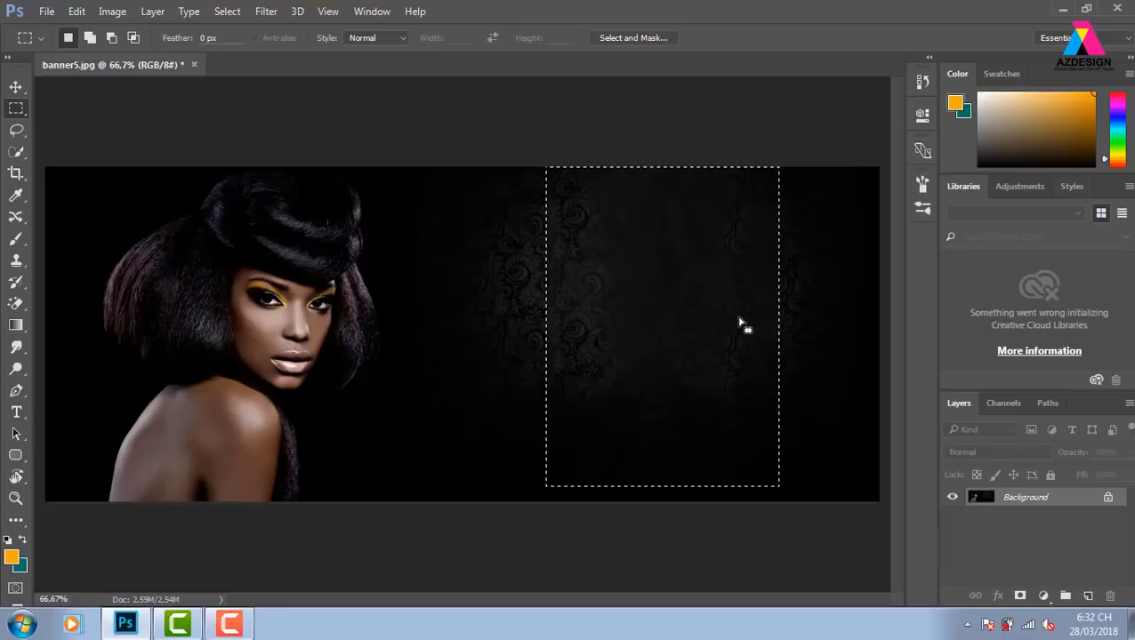
key("v")
key("ctrl+d")
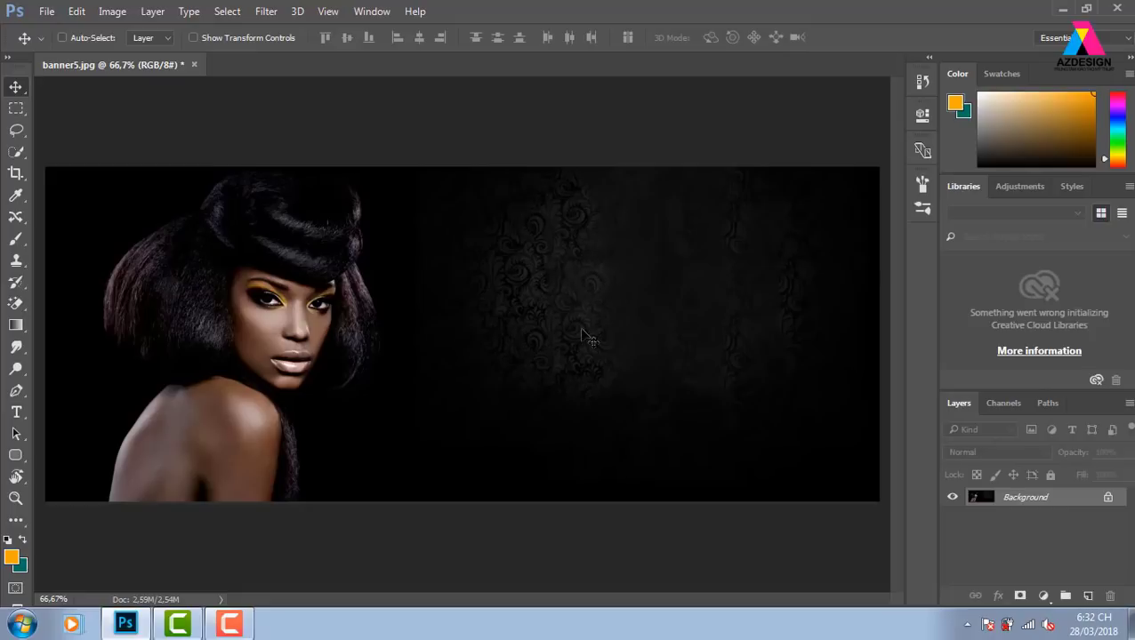
Step: Show the toolbar in two columns, then draw and clear a freehand lasso selection
key("l")
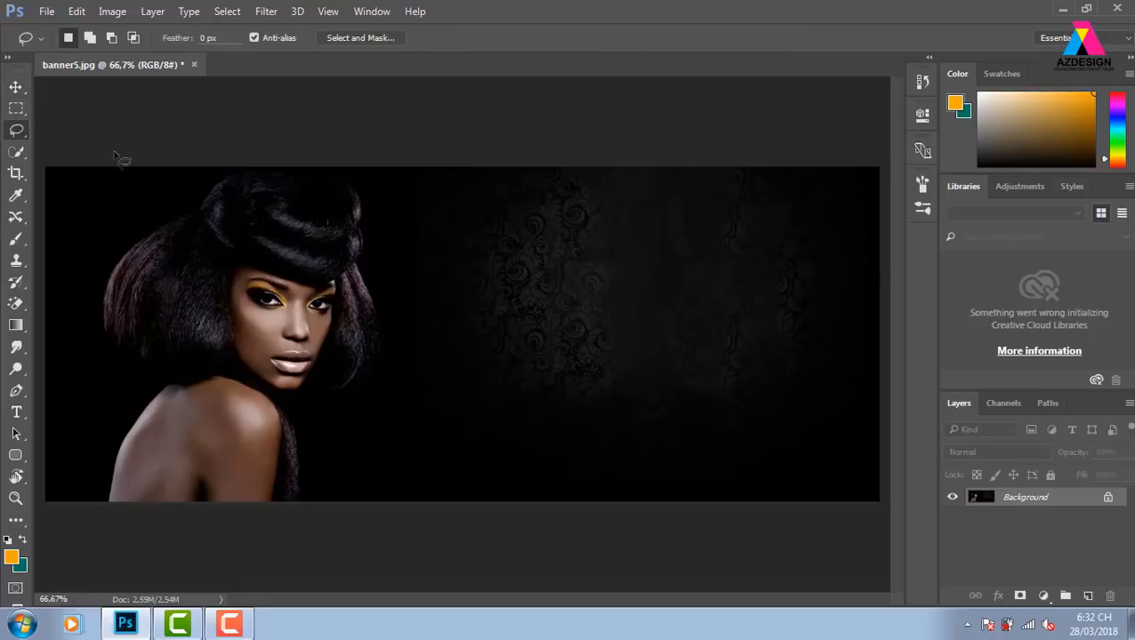
left_click(7, 57)
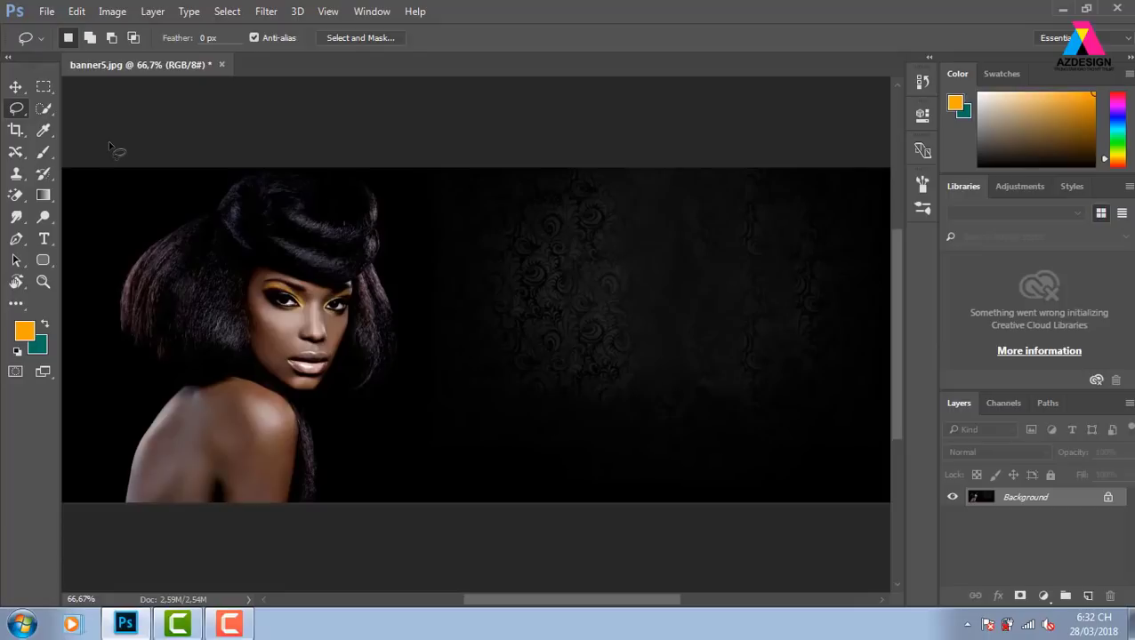
right_click(18, 109)
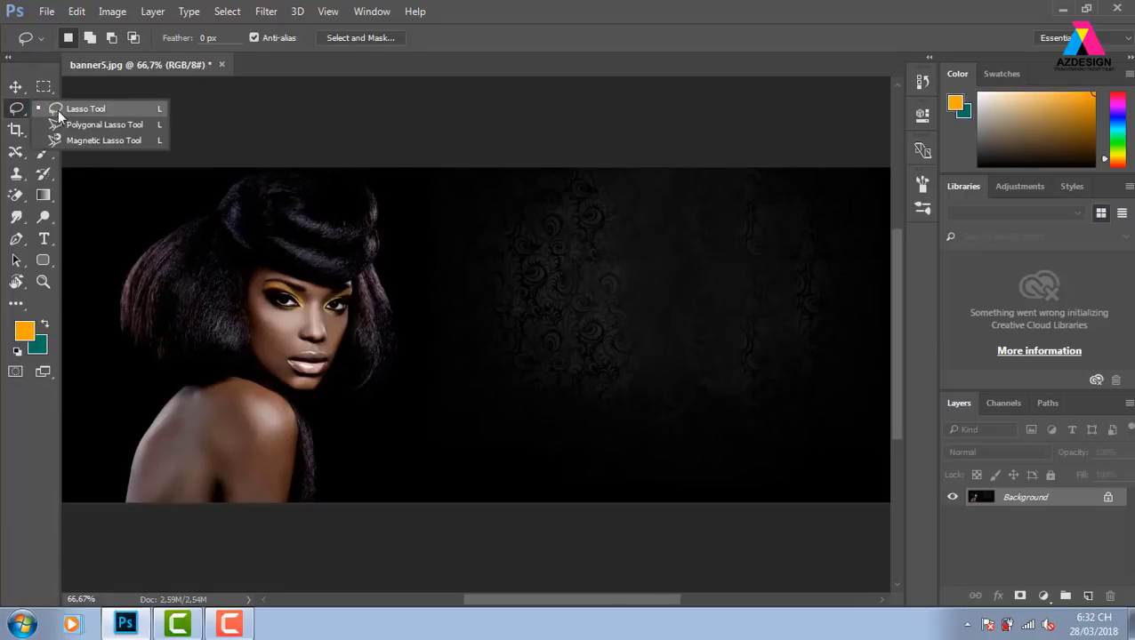
left_click(249, 149)
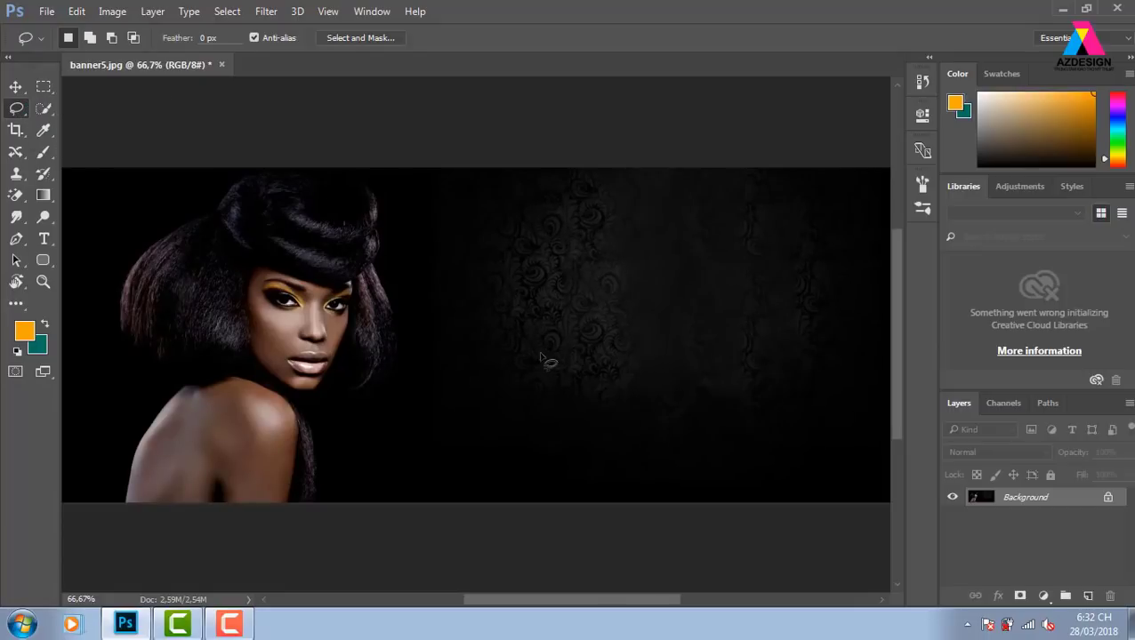
left_click_drag(562, 213, 569, 210)
key("ctrl+d")
right_click(17, 109)
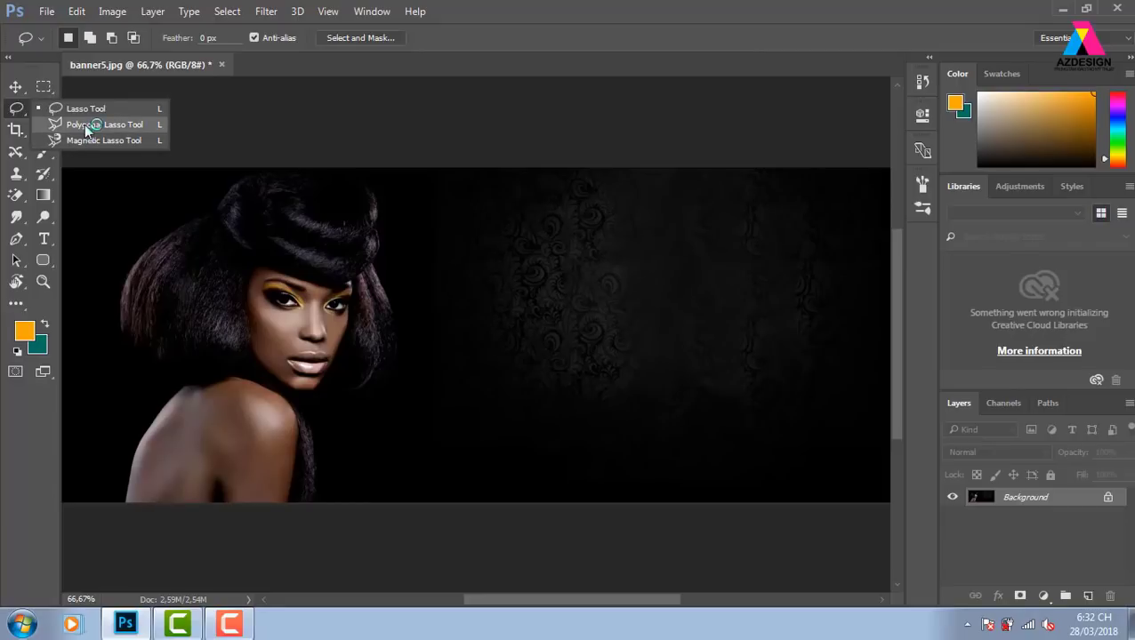
Step: Draw a four-corner Polygonal Lasso selection over the banner background
left_click(87, 126)
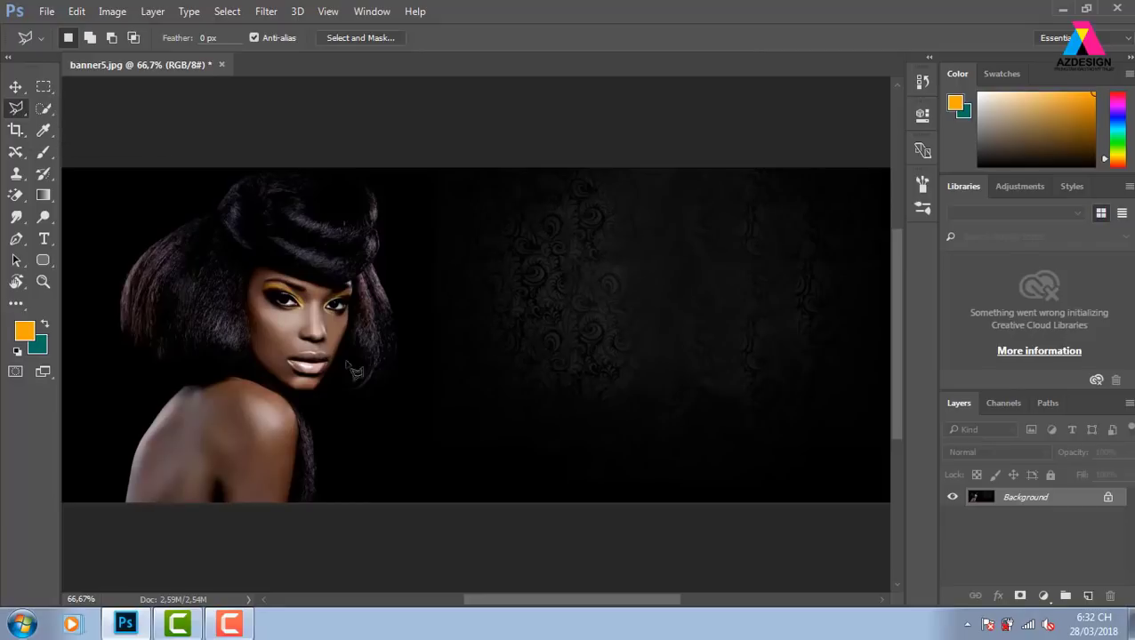
left_click(453, 199)
left_click(820, 201)
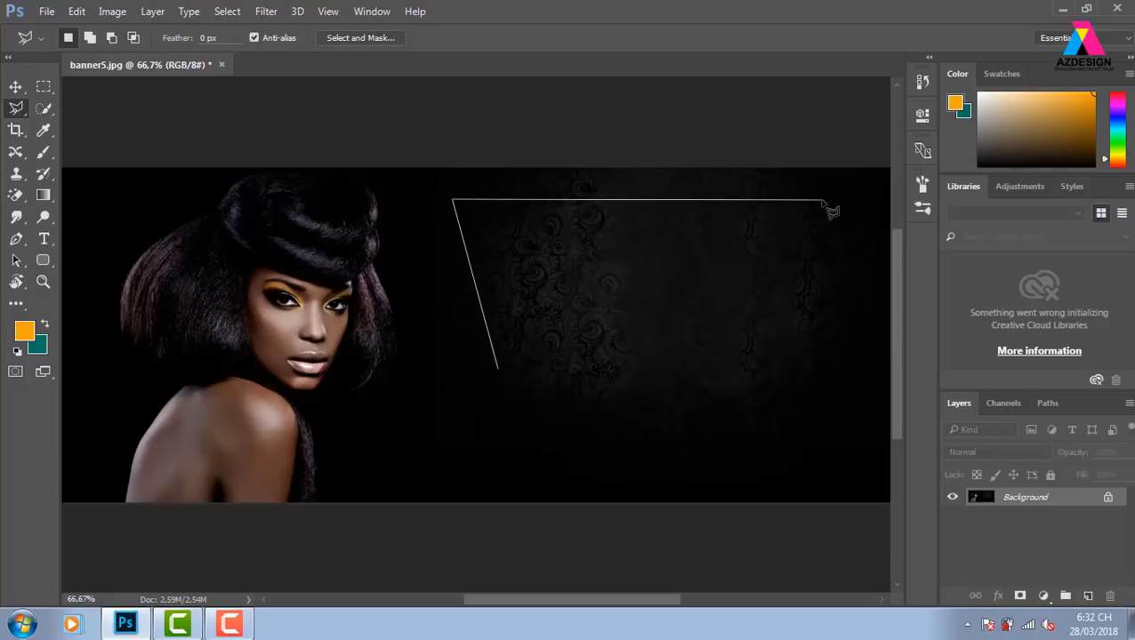
left_click(785, 466)
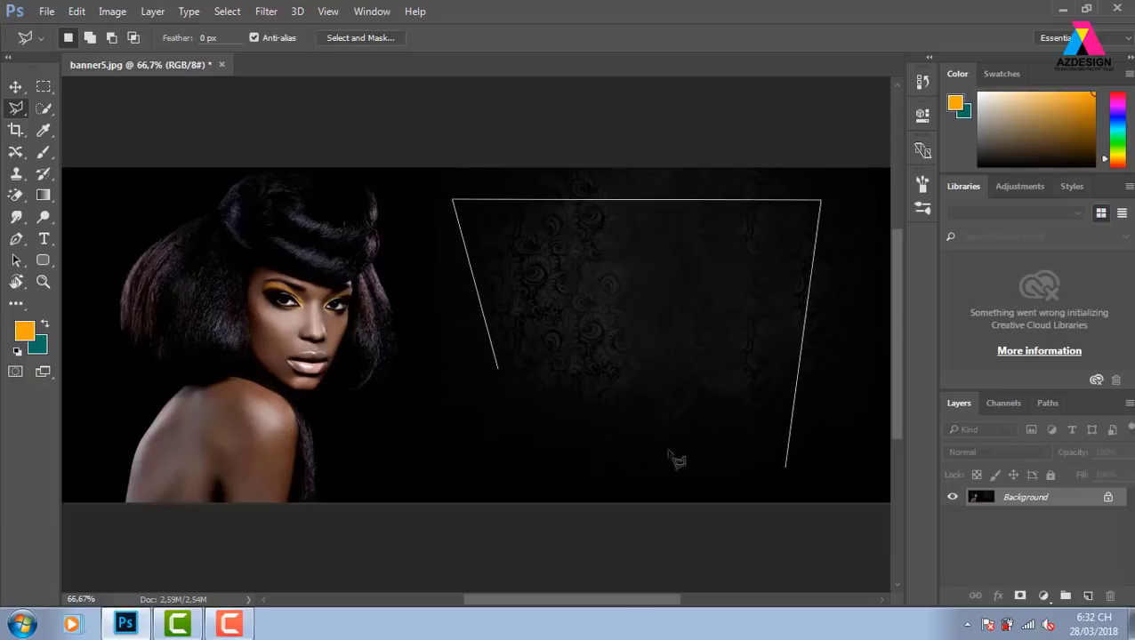
left_click(499, 369)
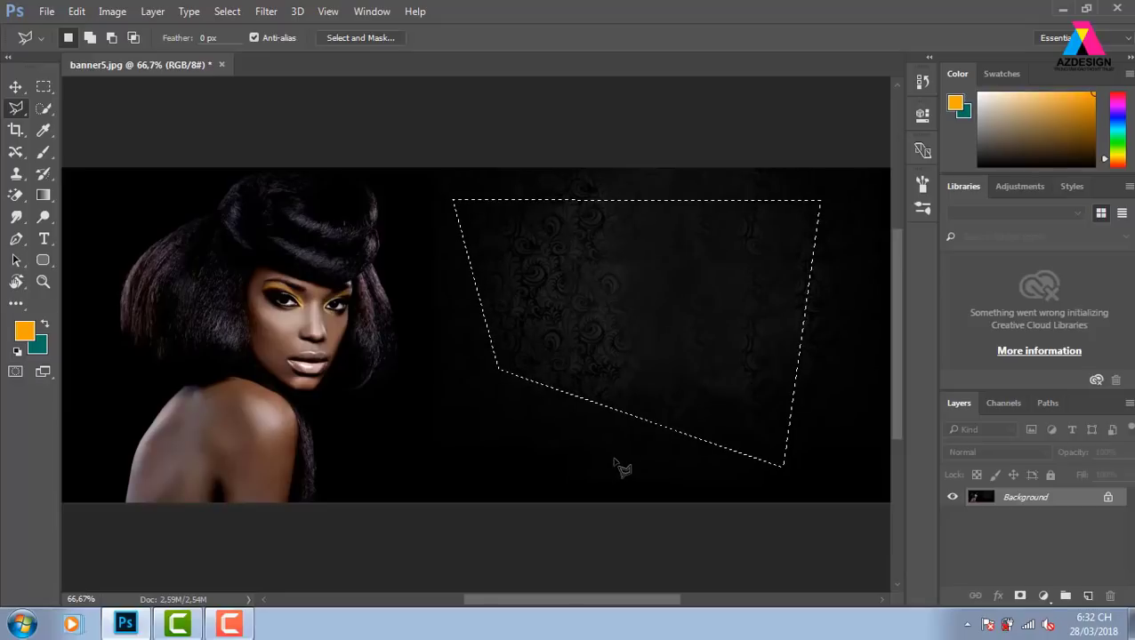
Step: Switch to the Magnetic Lasso, drop the polygon selection, and bring up the Open dialog
right_click(18, 111)
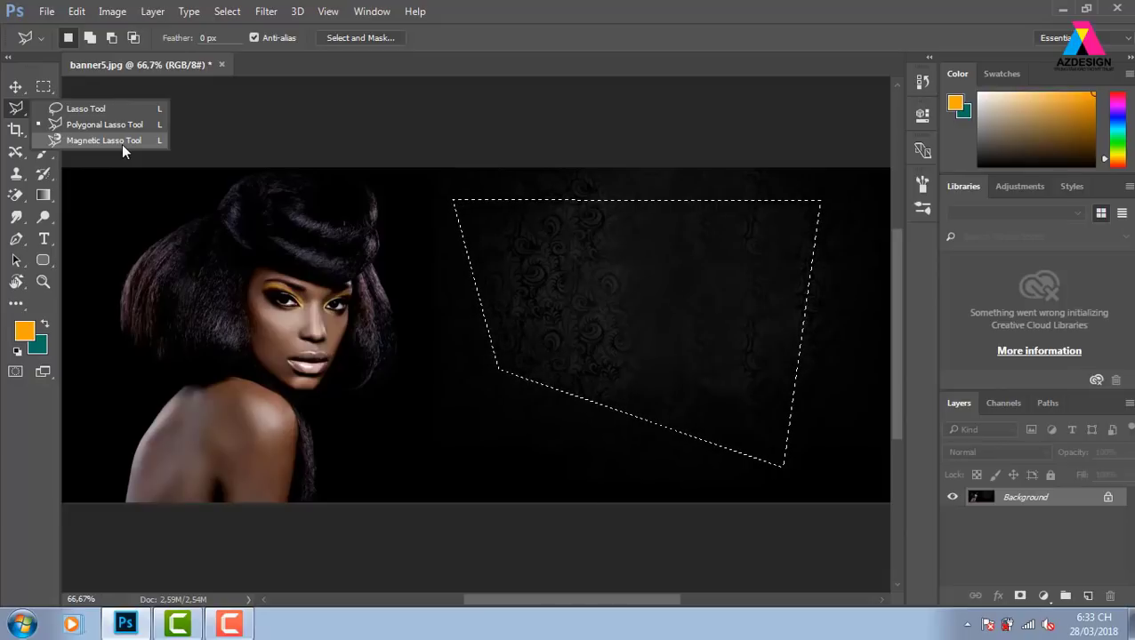
left_click(122, 143)
key("ctrl+d")
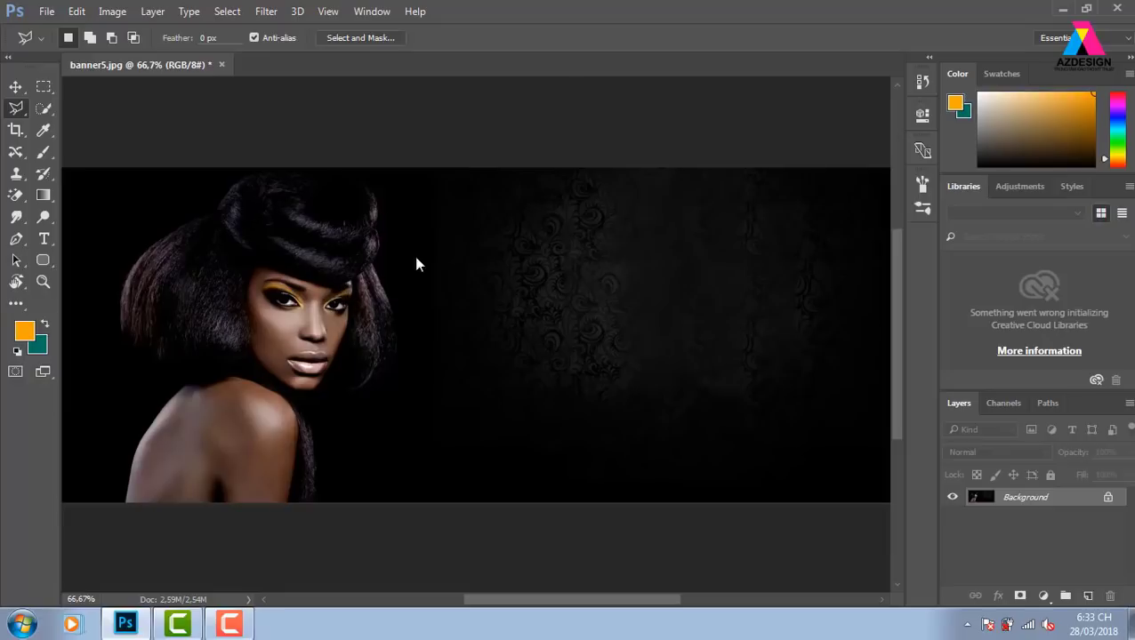
key("ctrl+o")
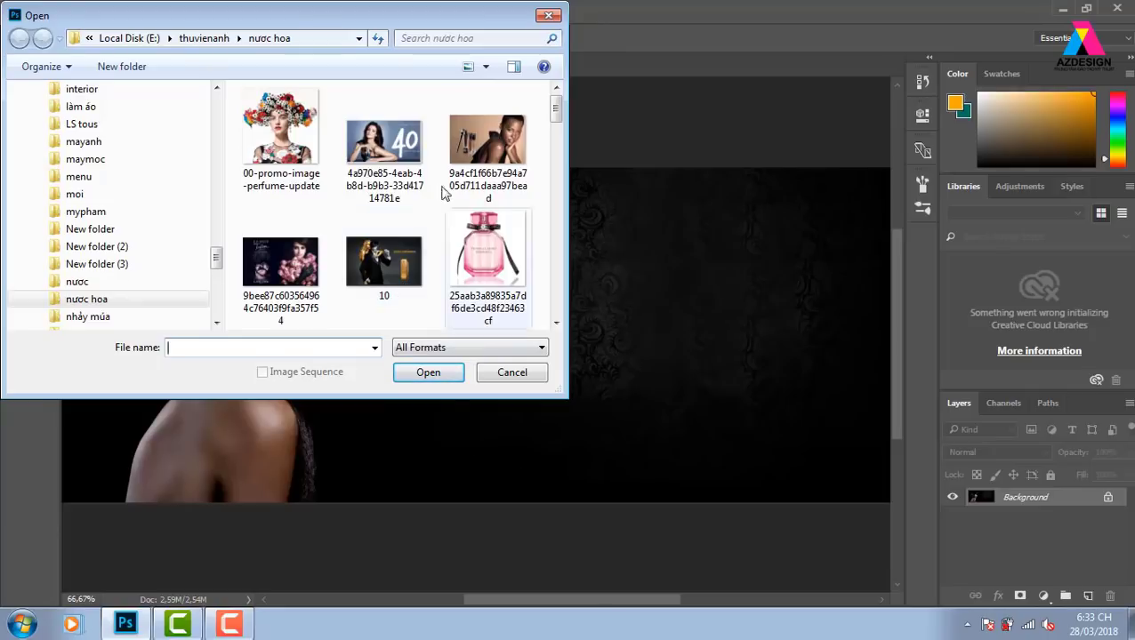
Step: Go up to the thuvienanh folder and open the portrait 1 (1).jpg
left_click_drag(555, 120, 548, 253)
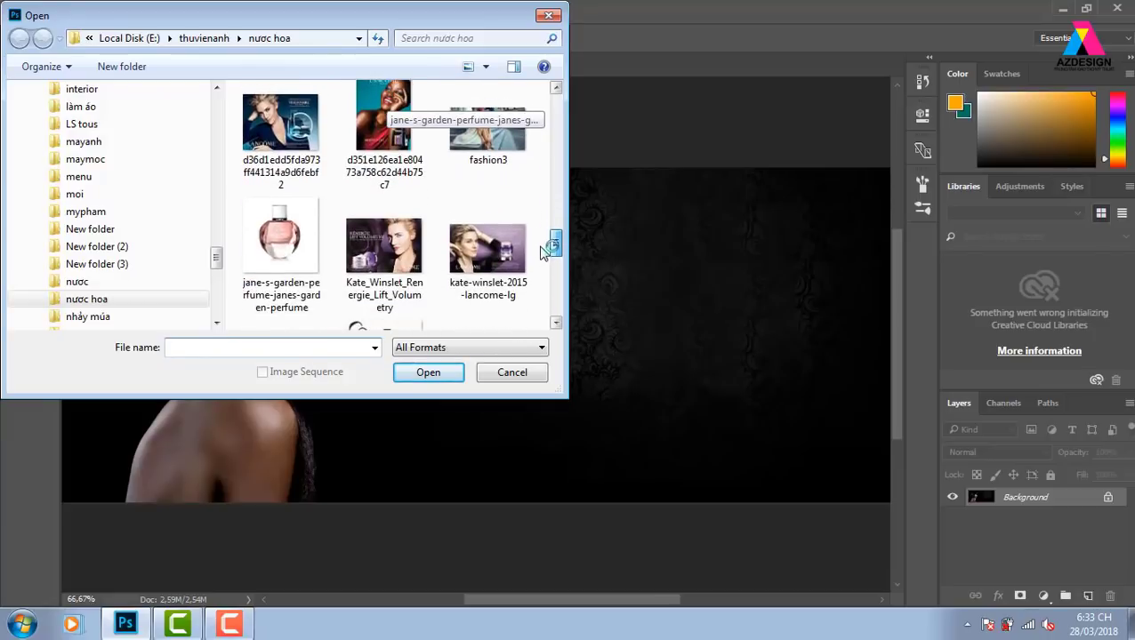
left_click(204, 38)
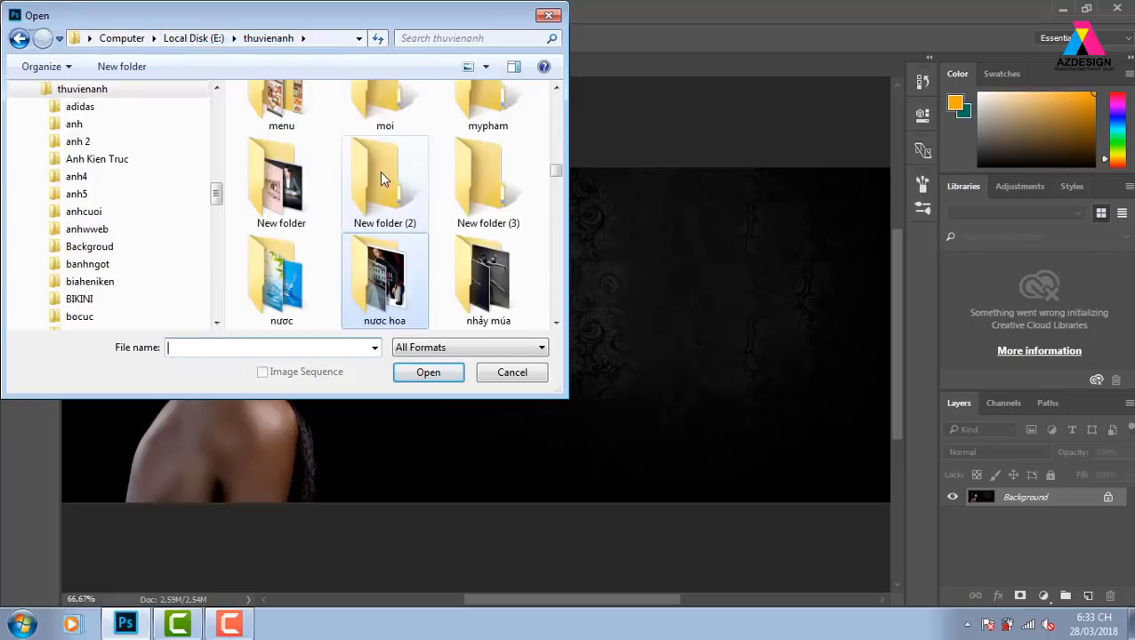
mouse_move(555, 169)
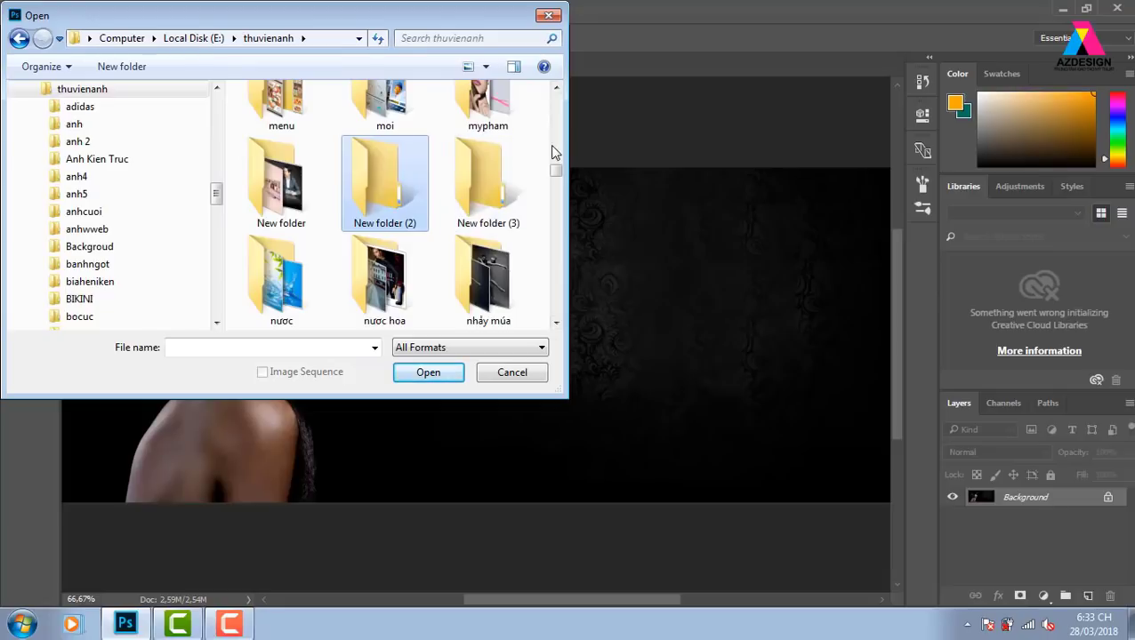
left_click_drag(558, 170, 556, 213)
left_click(280, 258)
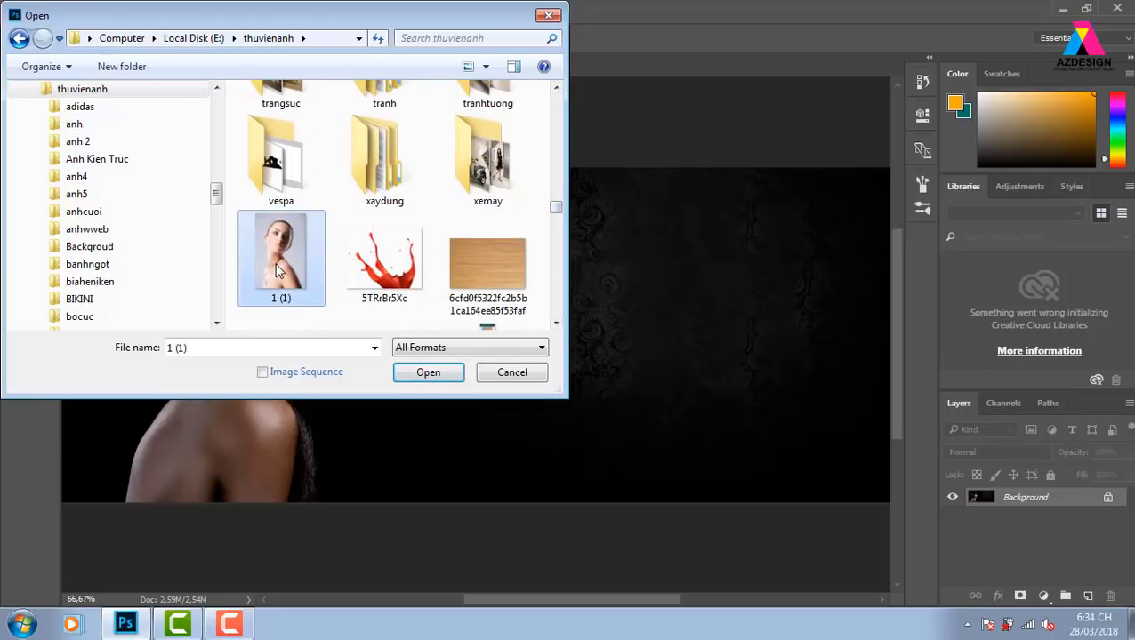
left_click(427, 373)
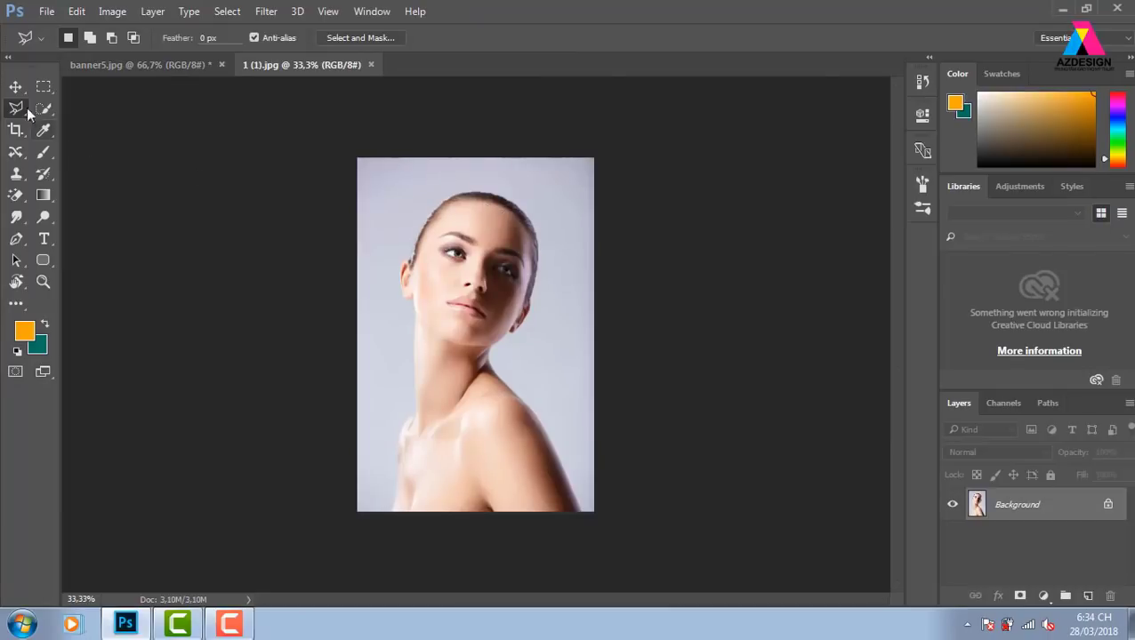
Step: Trace the woman's head, neck and shoulder with the Magnetic Lasso, starting at the shoulder bottom
right_click(16, 108)
left_click(89, 140)
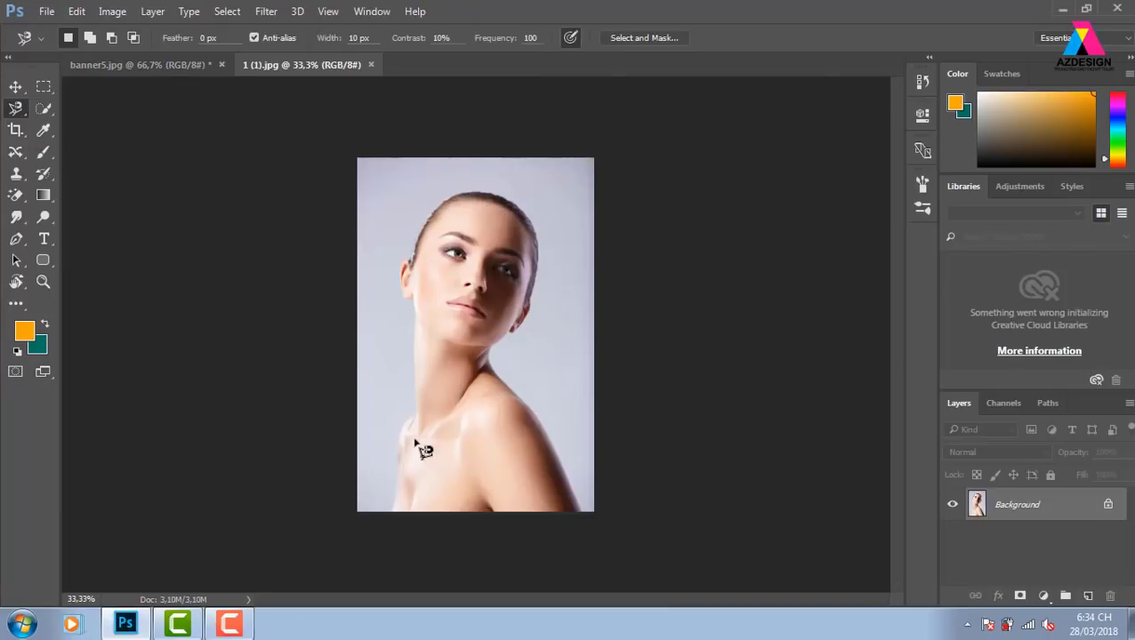
left_click(579, 510)
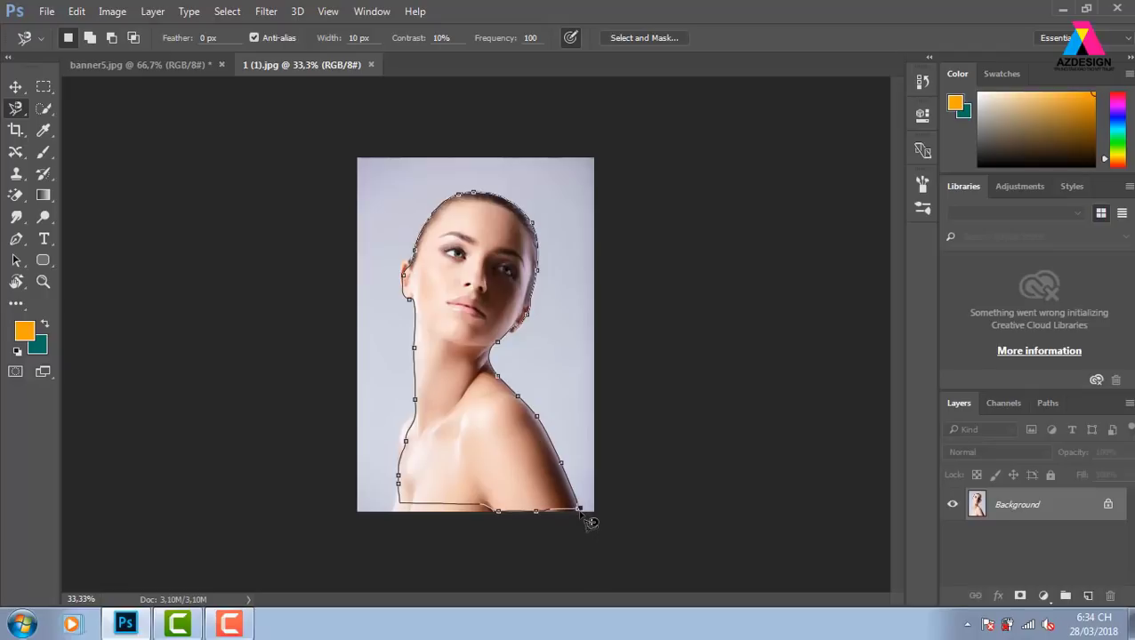
left_click(589, 521)
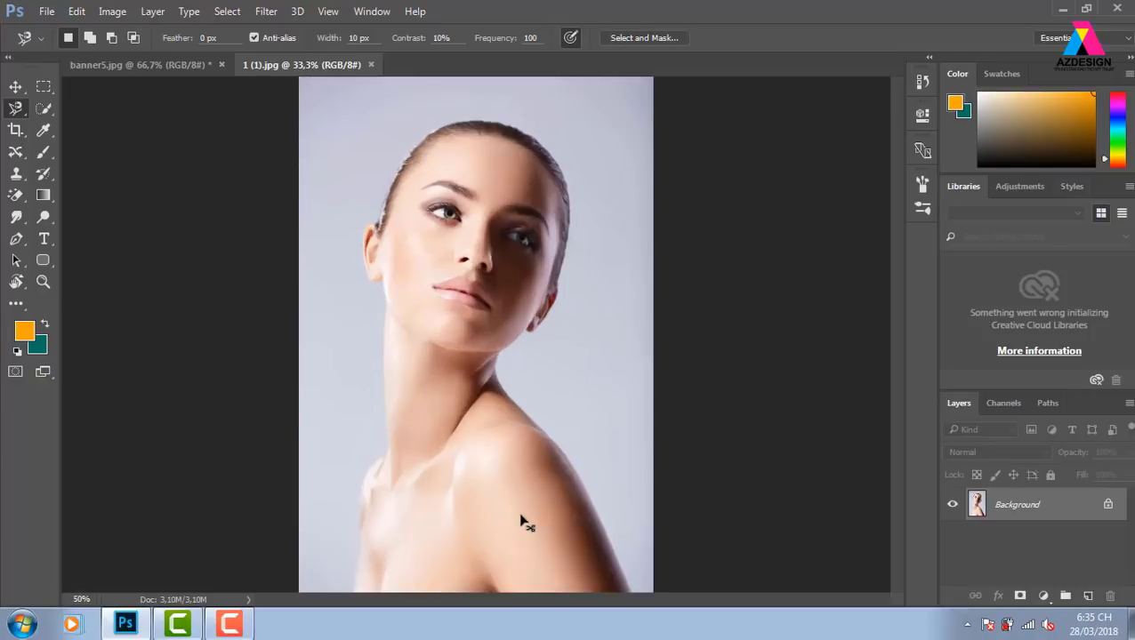
scroll(533, 356, "down", 3)
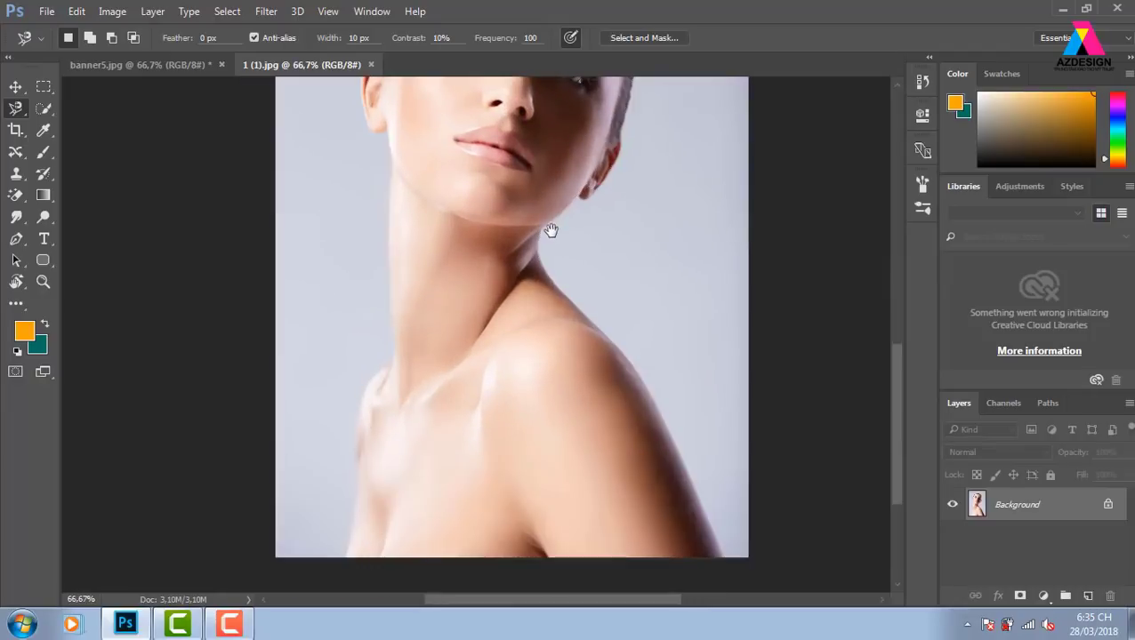
scroll(550, 230, "down", 5)
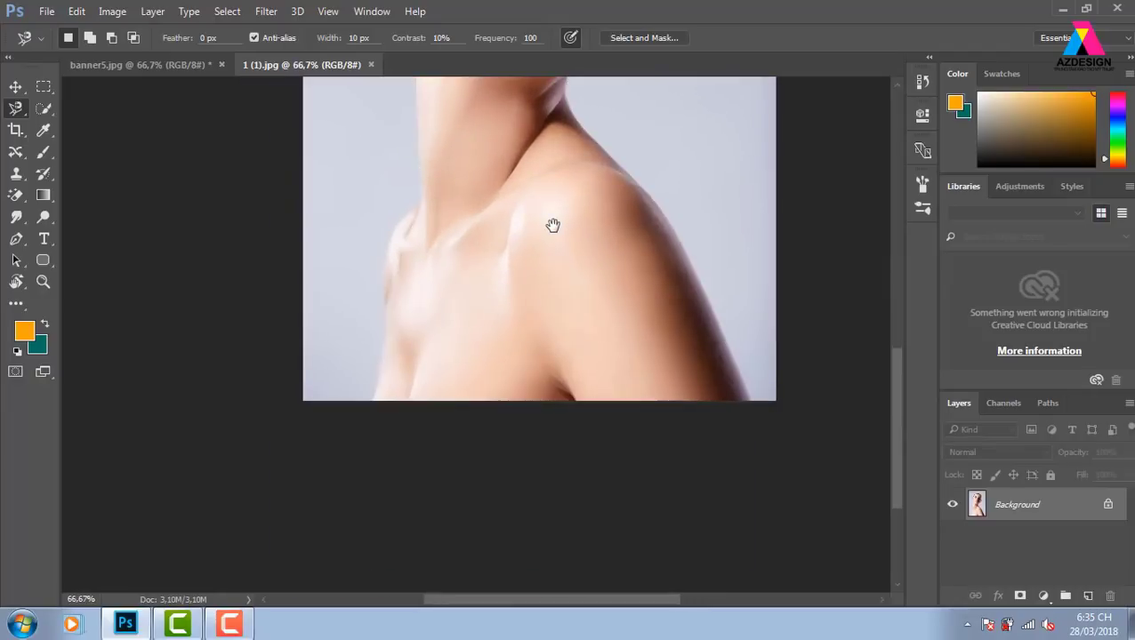
Step: Shift-drag with the freehand Lasso to add the left chest edge to the selection
right_click(21, 108)
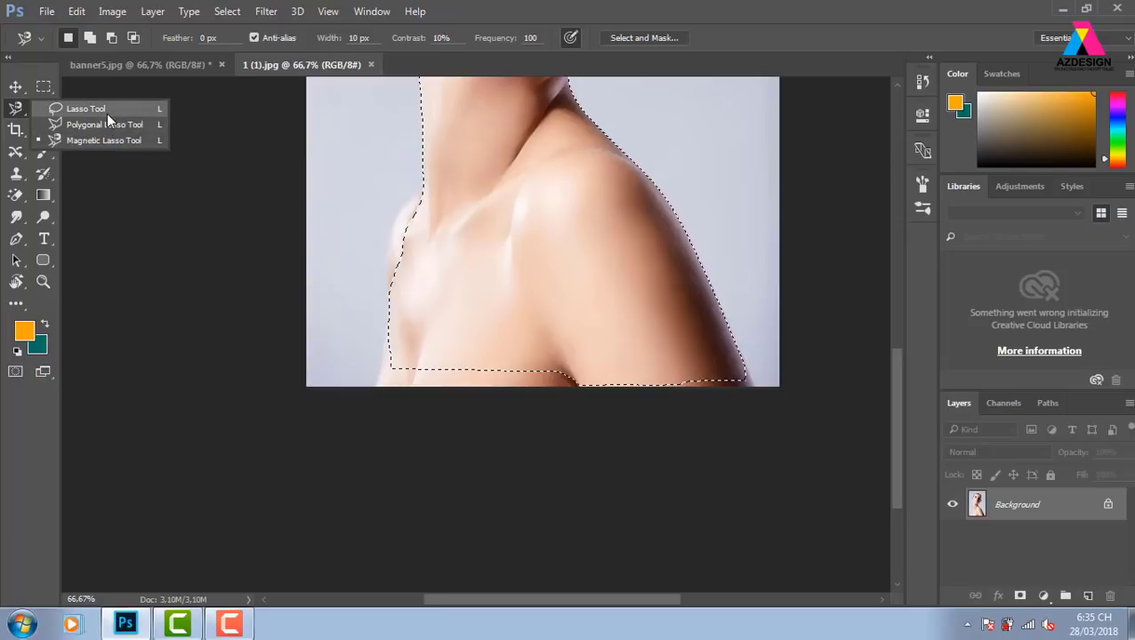
left_click(85, 110)
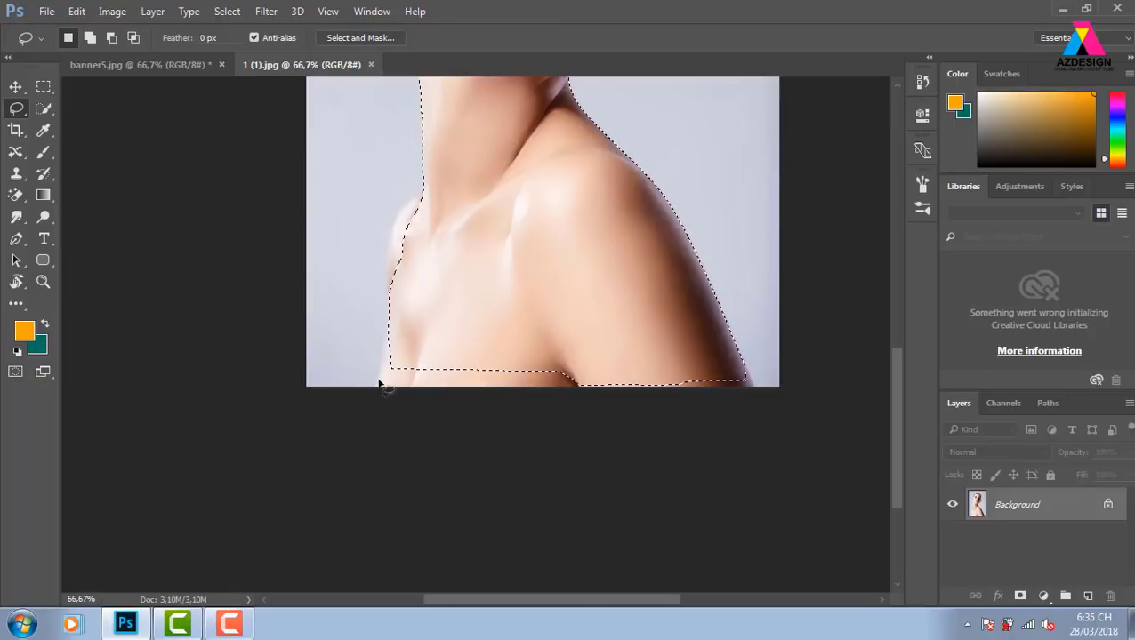
key("shift")
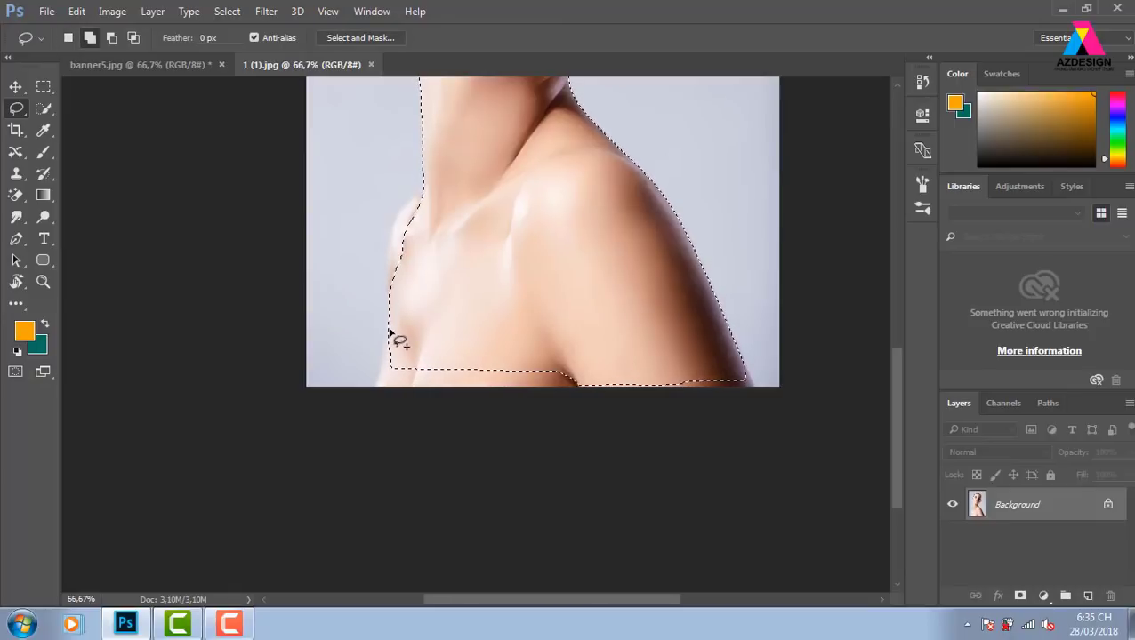
mouse_move(381, 360)
left_mouse_down()
mouse_move(378, 381)
mouse_move(745, 411)
mouse_move(749, 393)
mouse_move(398, 326)
left_mouse_up()
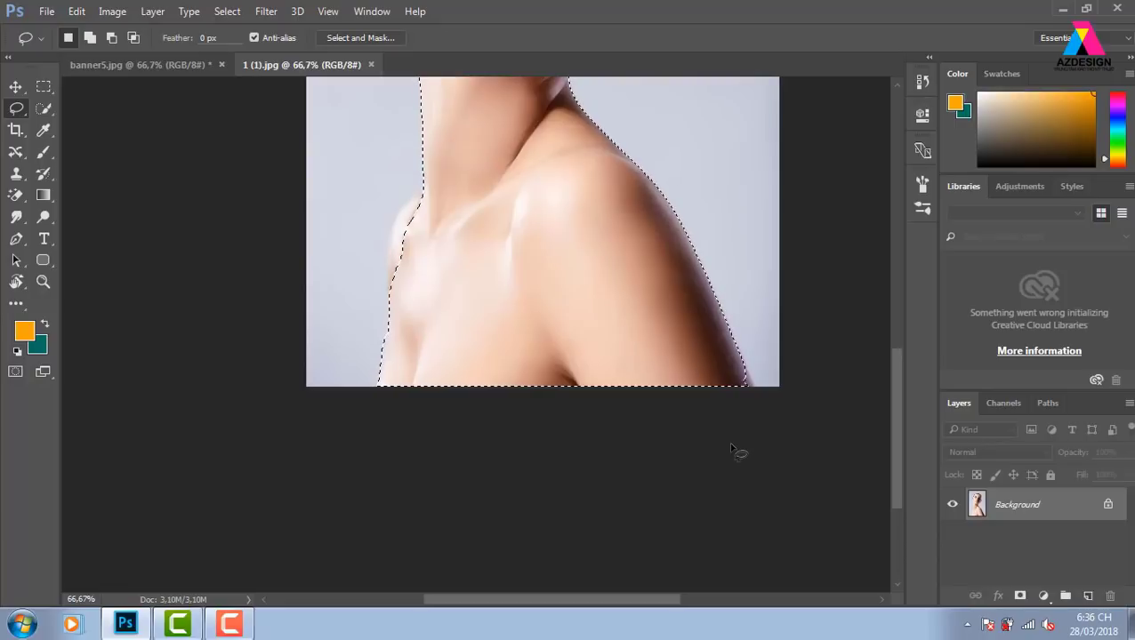
Step: Zoom in on the neck and chin and add the earlobe to the lasso selection
left_click_drag(600, 166, 614, 232)
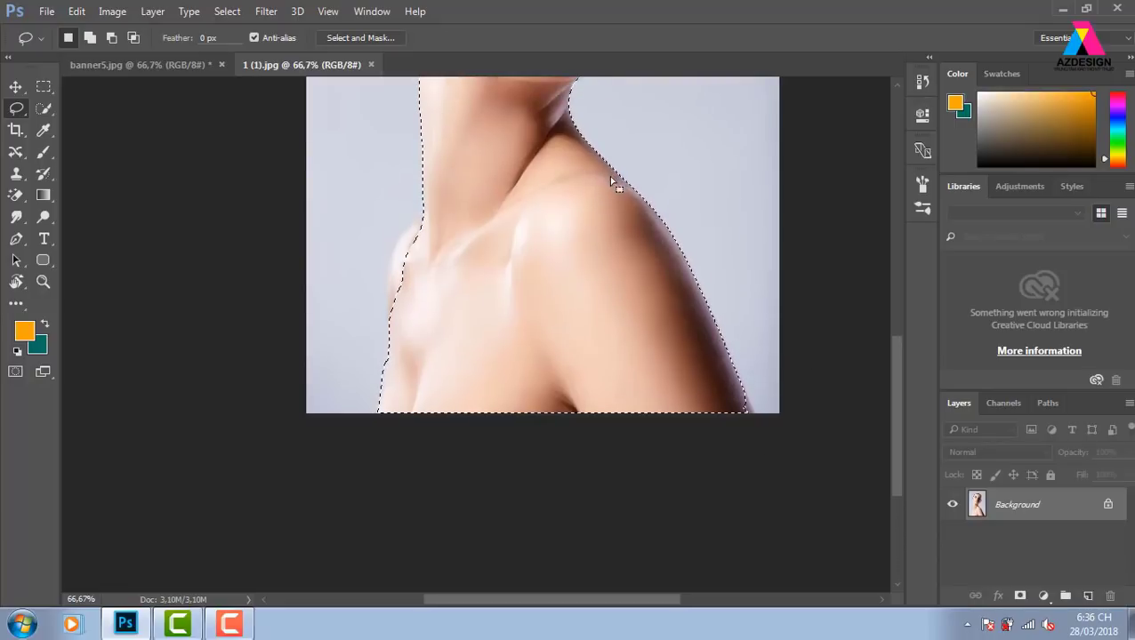
left_click_drag(547, 114, 531, 185)
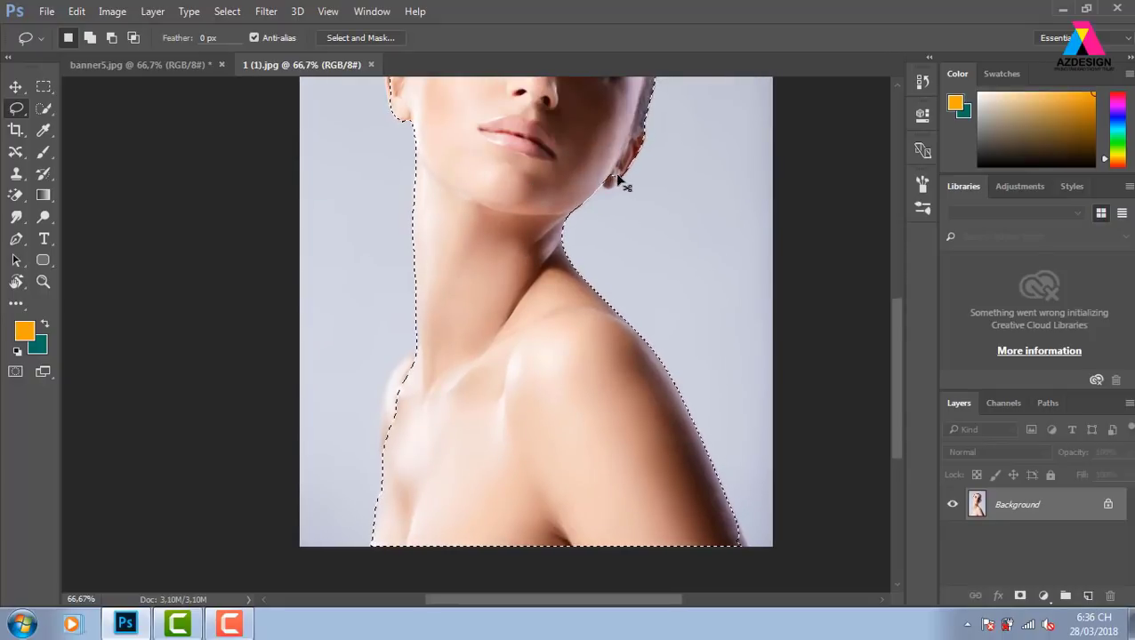
key("ctrl+plus")
key("ctrl+plus")
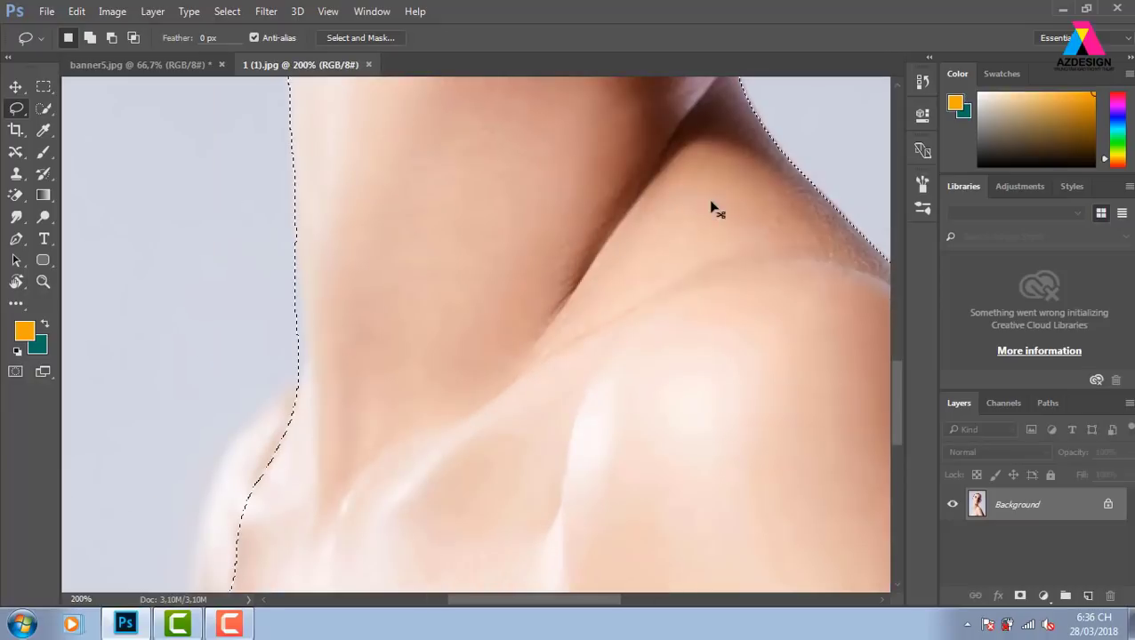
left_click_drag(700, 224, 567, 335)
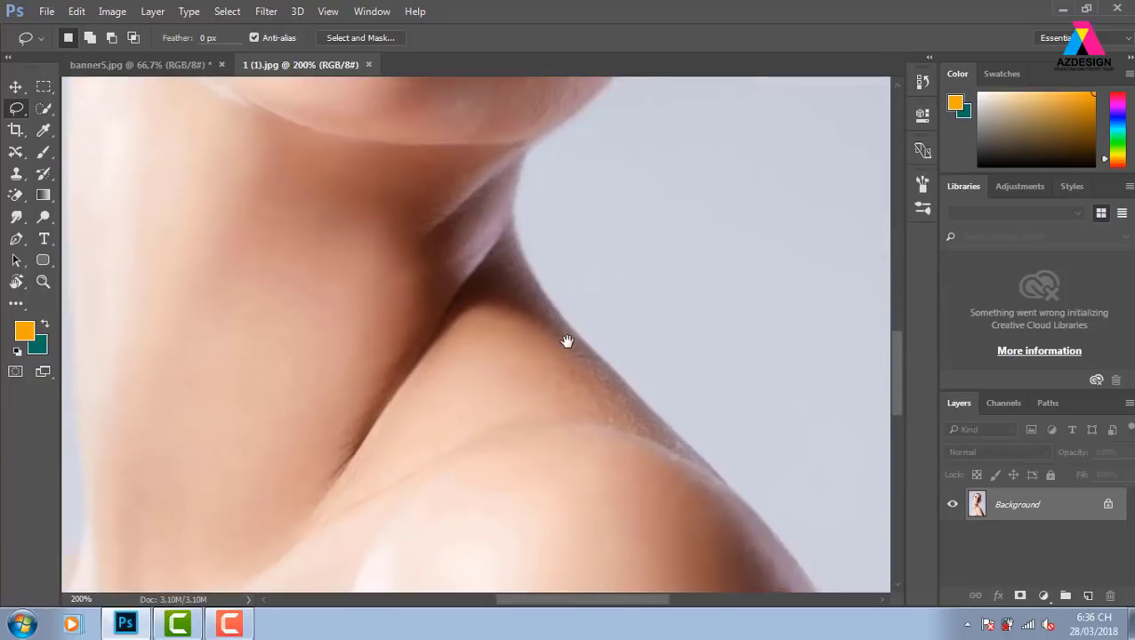
left_click_drag(679, 135, 561, 271)
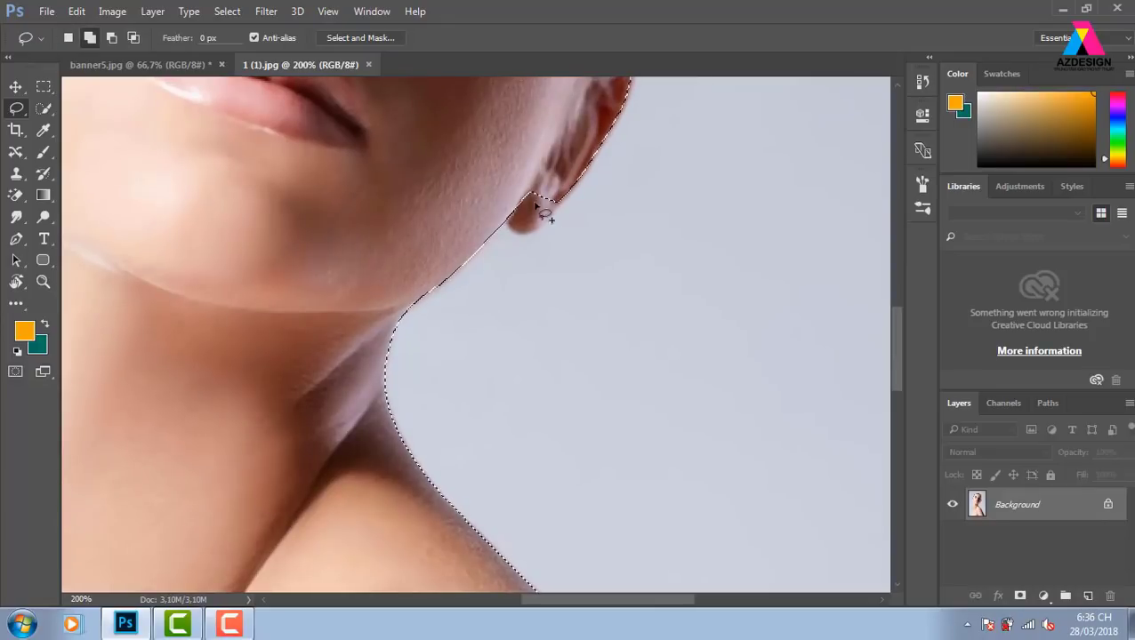
mouse_move(544, 209)
left_mouse_down()
mouse_move(520, 236)
mouse_move(544, 230)
mouse_move(563, 203)
mouse_move(549, 172)
mouse_move(492, 189)
left_mouse_up()
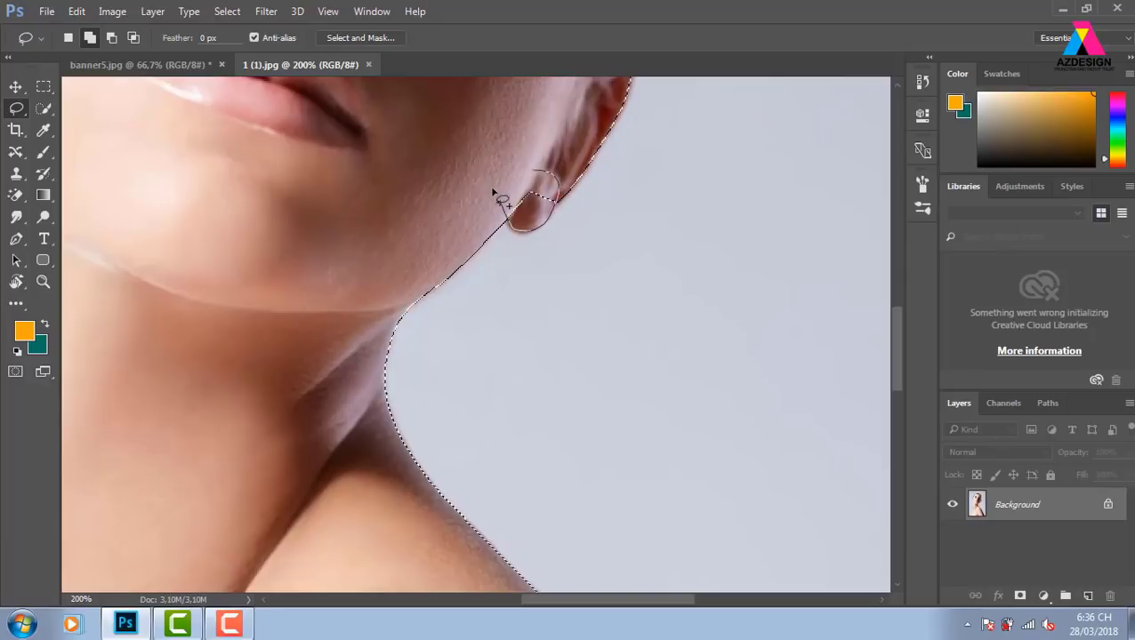
left_click_drag(508, 233, 508, 233)
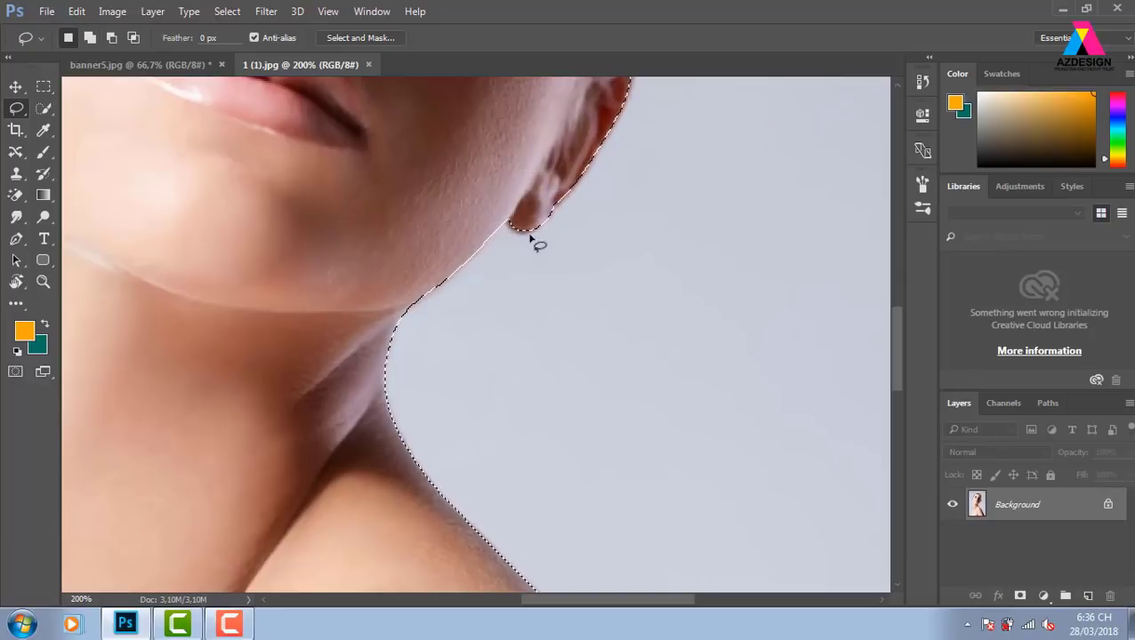
Step: Pan up to the face and add the hair, ear and neck edge to the selection
left_click_drag(477, 340, 487, 413)
left_click_drag(489, 266, 489, 424)
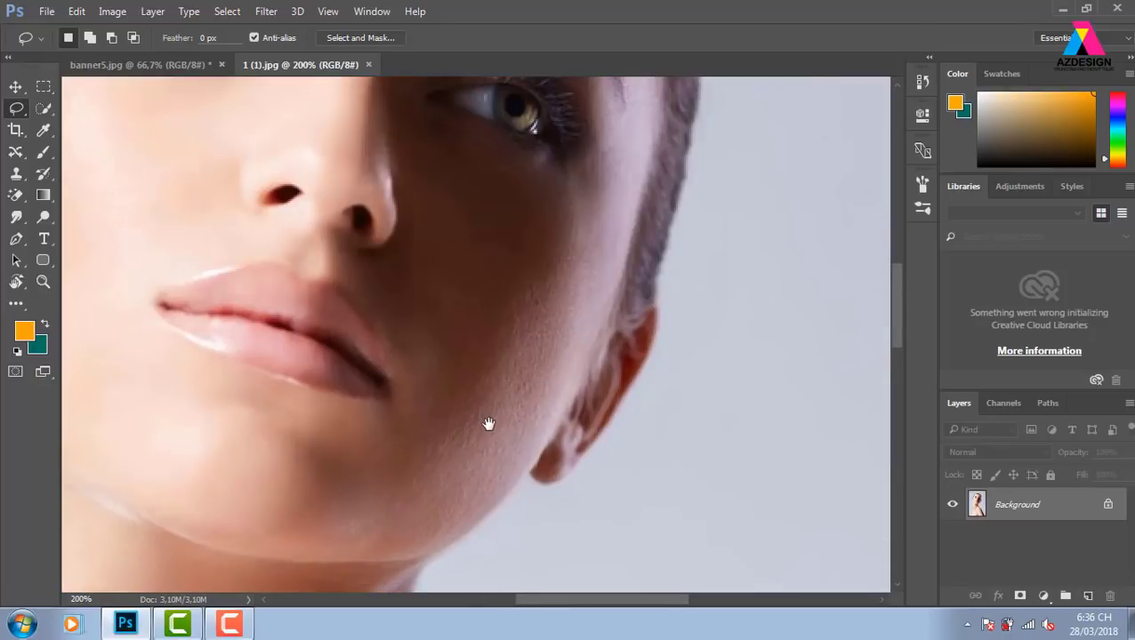
left_click_drag(489, 351, 489, 377)
left_click_drag(458, 302, 572, 457)
left_click_drag(488, 371, 526, 430)
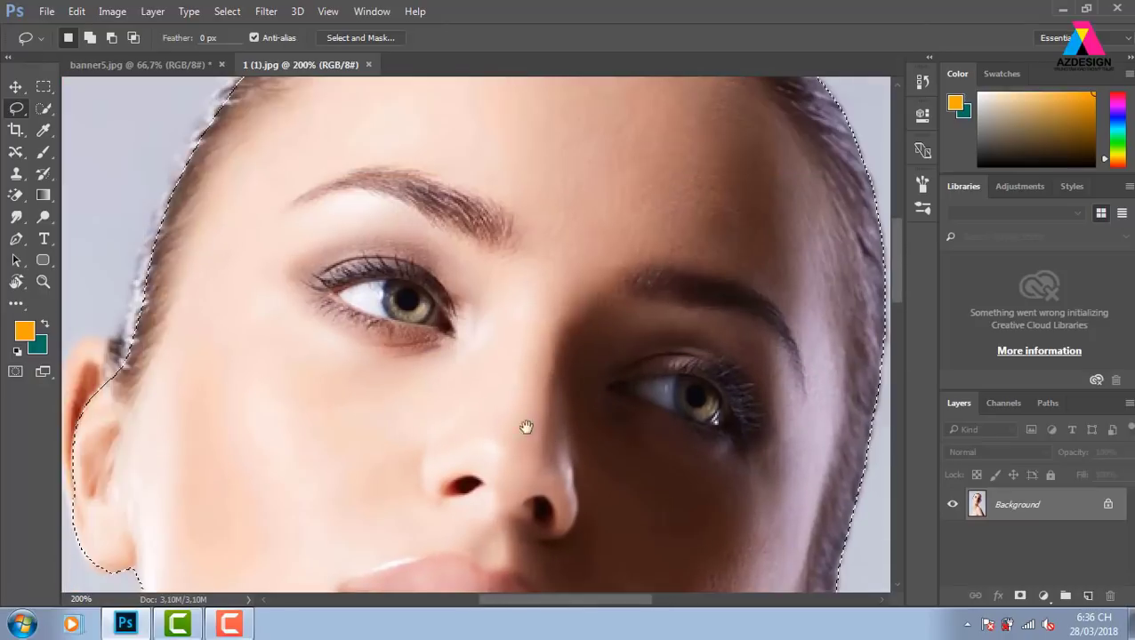
mouse_move(265, 321)
left_mouse_down()
mouse_move(331, 377)
mouse_move(371, 294)
mouse_move(516, 217)
left_mouse_up()
mouse_move(388, 260)
left_mouse_down()
mouse_move(436, 236)
mouse_move(375, 183)
mouse_move(377, 322)
mouse_move(414, 349)
mouse_move(438, 325)
mouse_move(436, 302)
left_mouse_up()
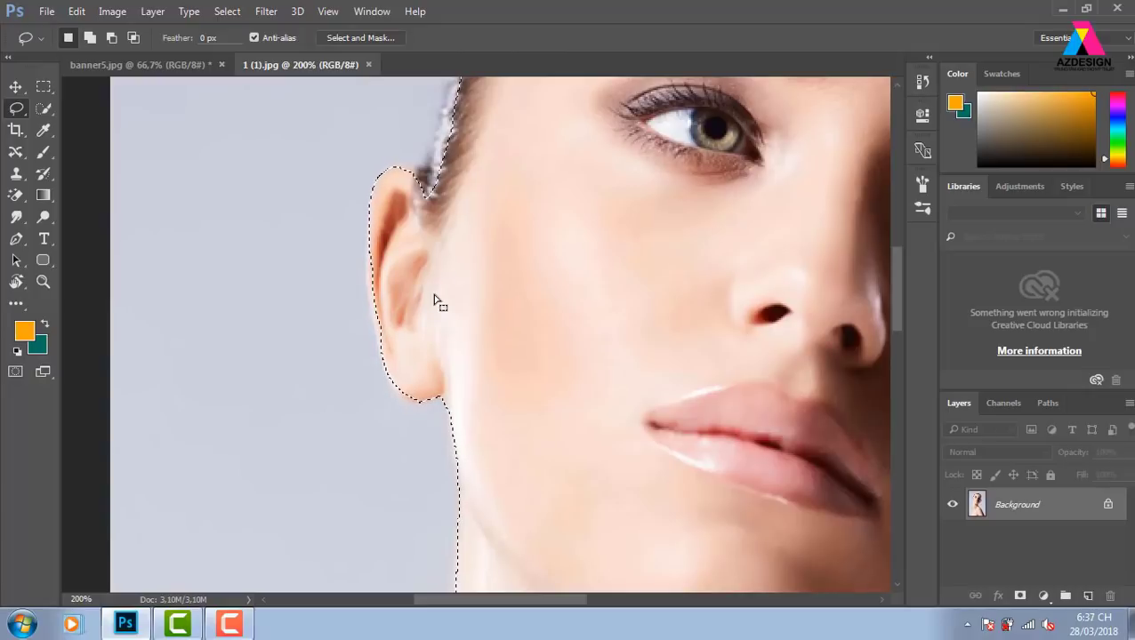
Step: Zoom out and copy the selected woman onto a new Layer 1
key("ctrl+minus")
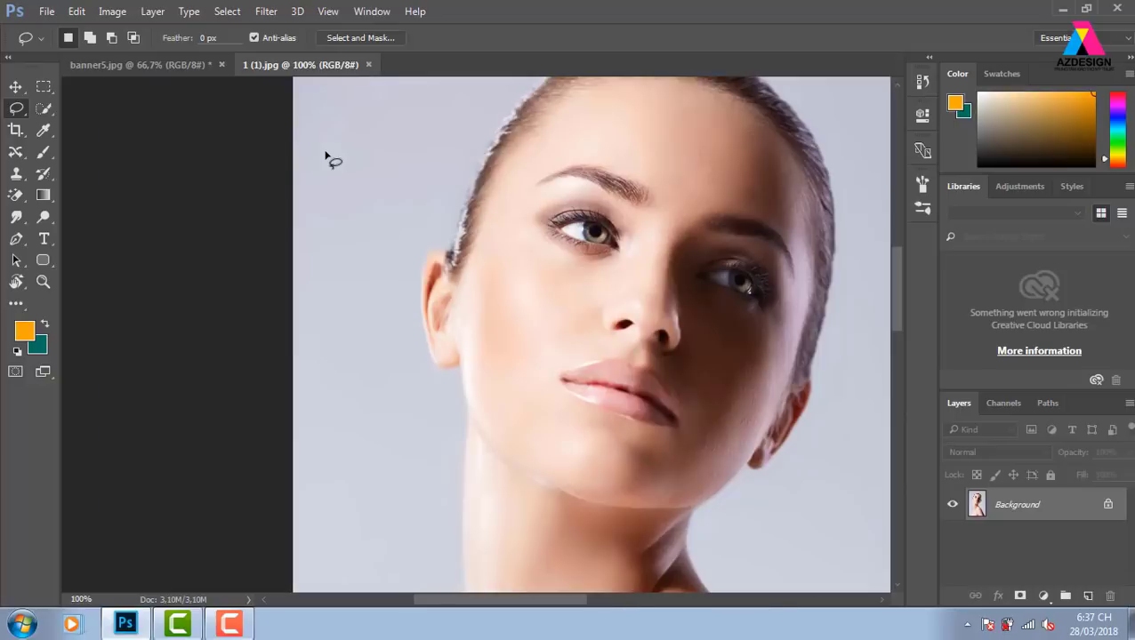
key("ctrl+minus")
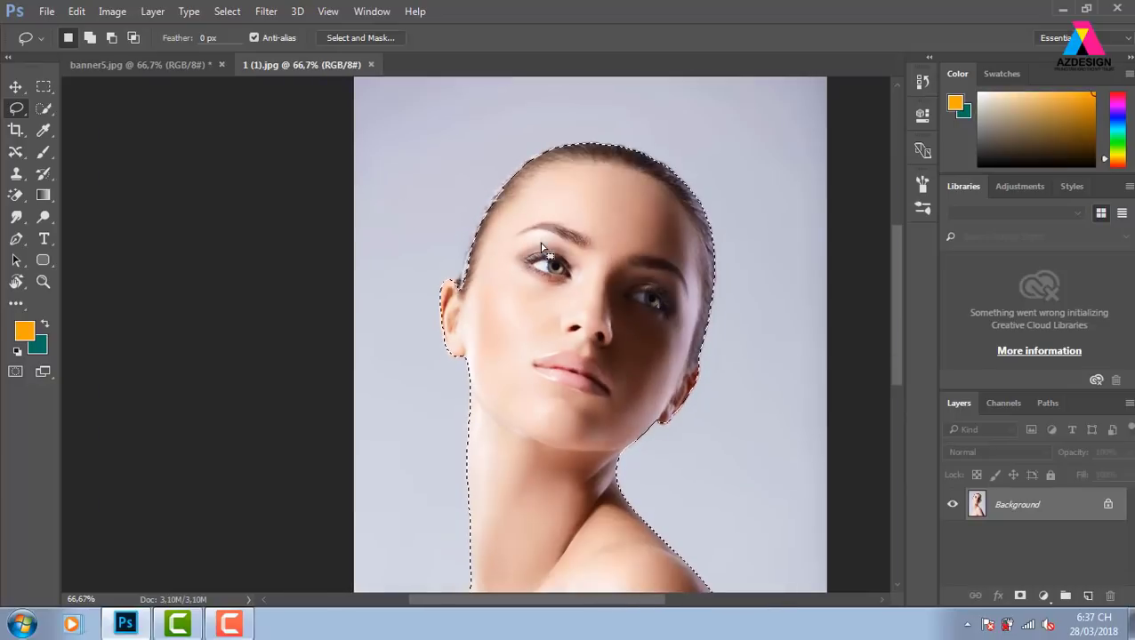
scroll(582, 254, "down", 2)
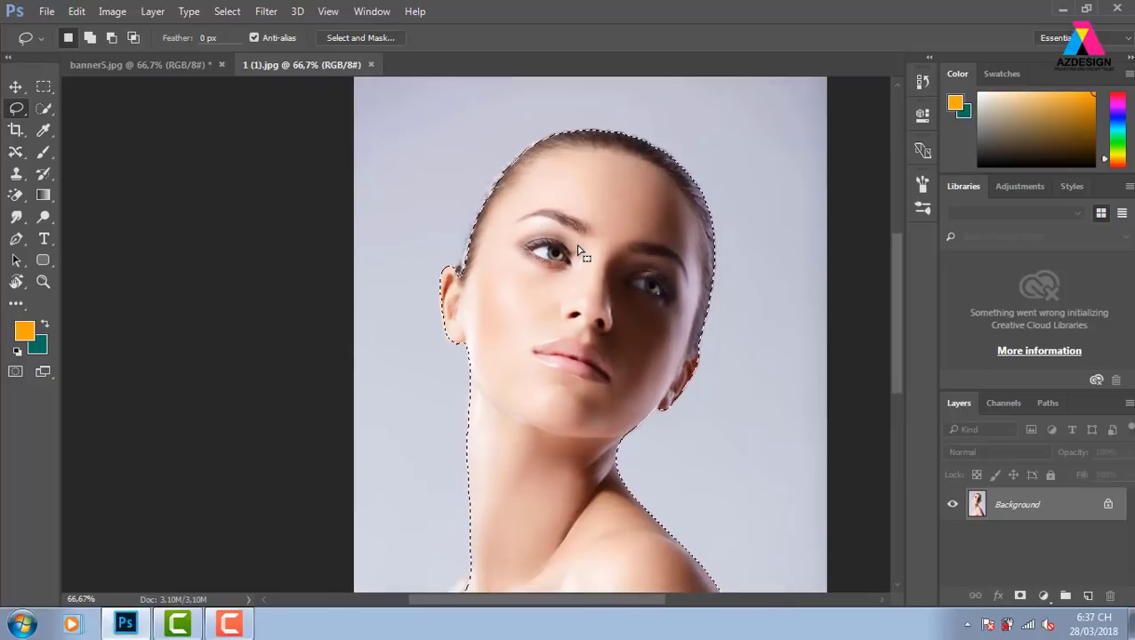
key("ctrl+j")
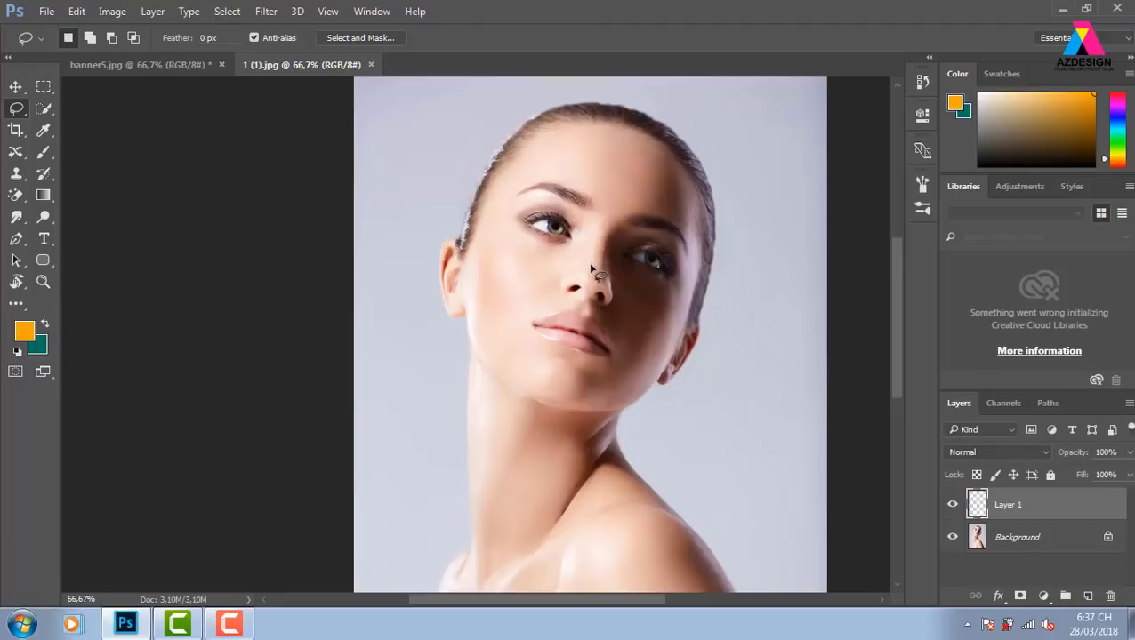
Step: Offset the Layer 1 copy up and right, then switch to banner5.jpg
key("v")
mouse_move(433, 244)
left_mouse_down()
mouse_move(658, 218)
mouse_move(629, 220)
mouse_move(650, 213)
mouse_move(640, 218)
mouse_move(703, 219)
mouse_move(739, 197)
mouse_move(774, 203)
left_mouse_up()
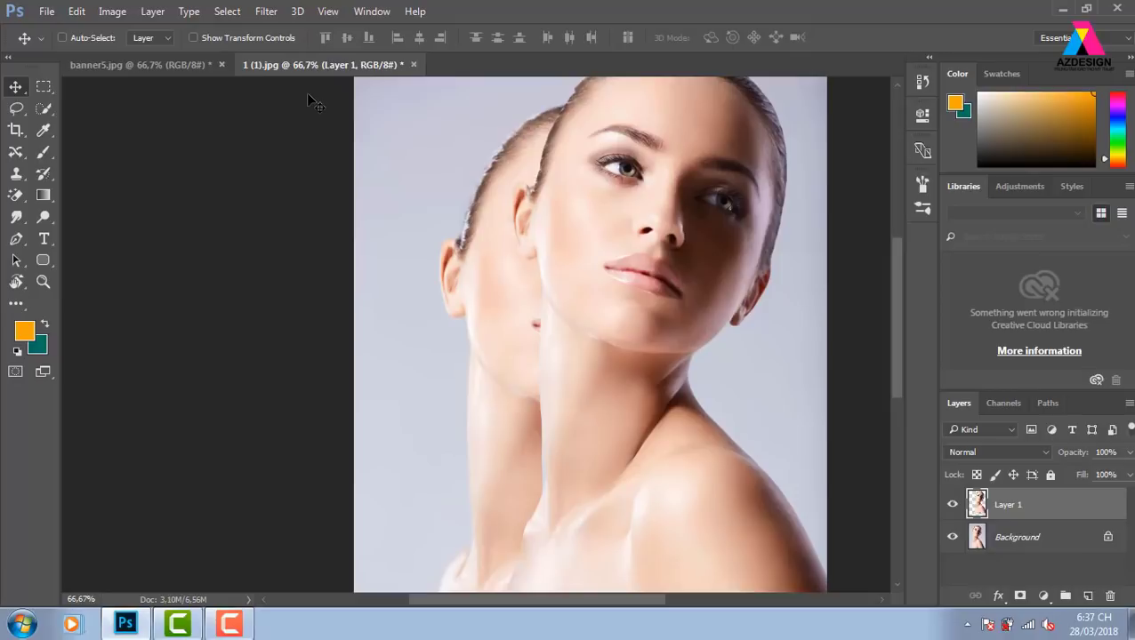
left_click(142, 64)
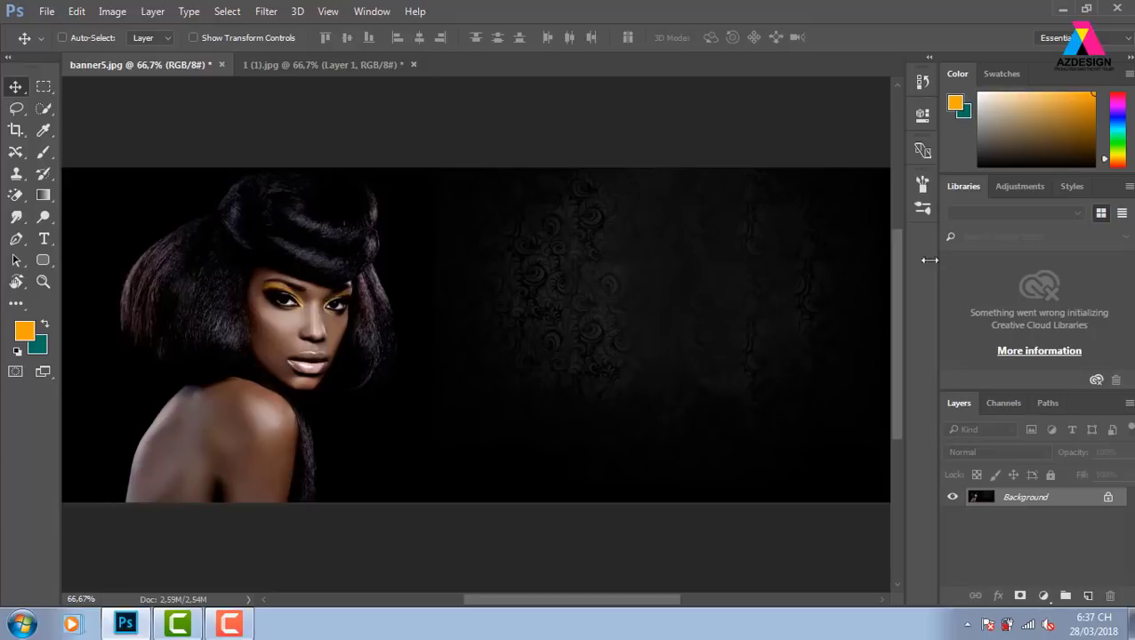
Step: Lasso the dark patterned area to the right of the woman
left_click(17, 110)
left_click(435, 182)
mouse_move(442, 158)
left_mouse_down()
mouse_move(574, 451)
mouse_move(704, 457)
mouse_move(882, 367)
mouse_move(869, 215)
mouse_move(677, 112)
mouse_move(445, 107)
left_mouse_up()
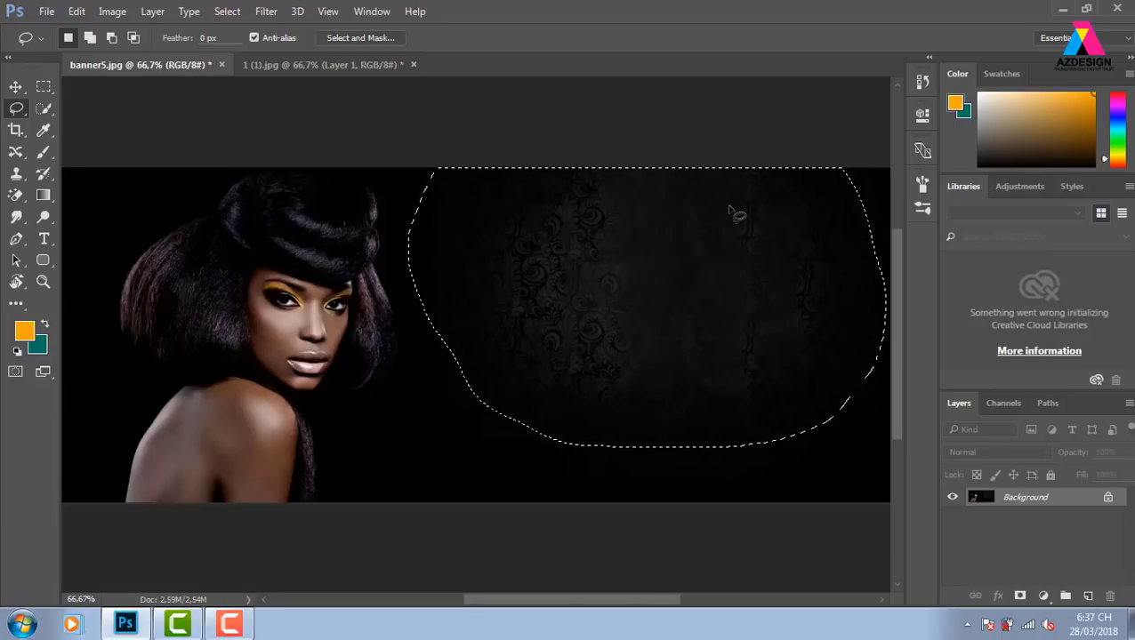
key("shift")
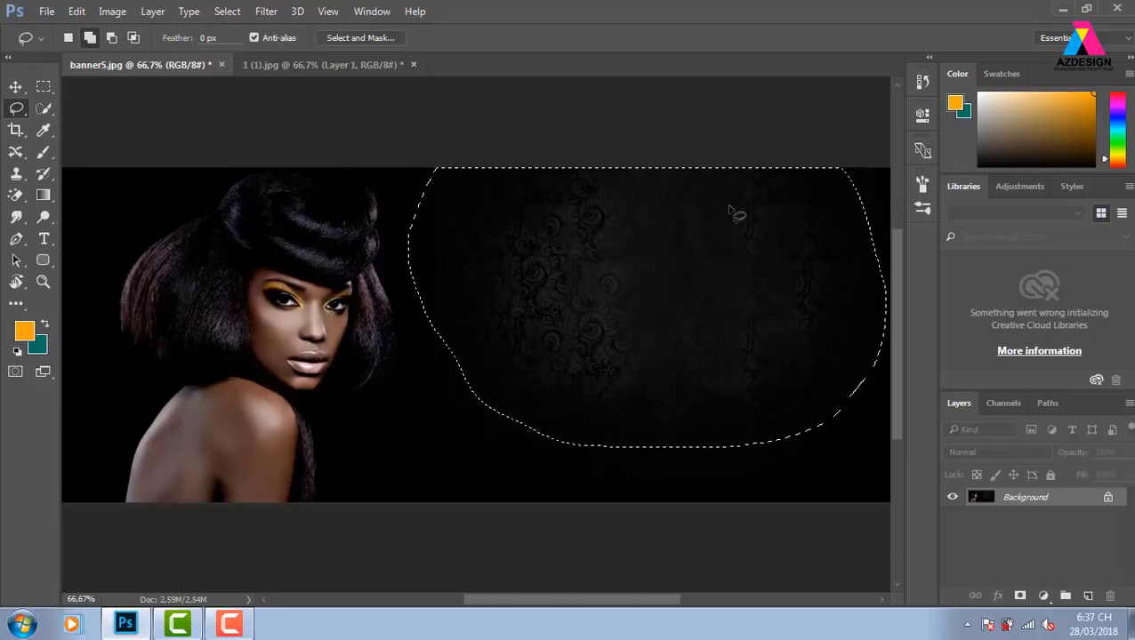
Step: Feather the selection with a 60 pixel radius
key("shift+F6")
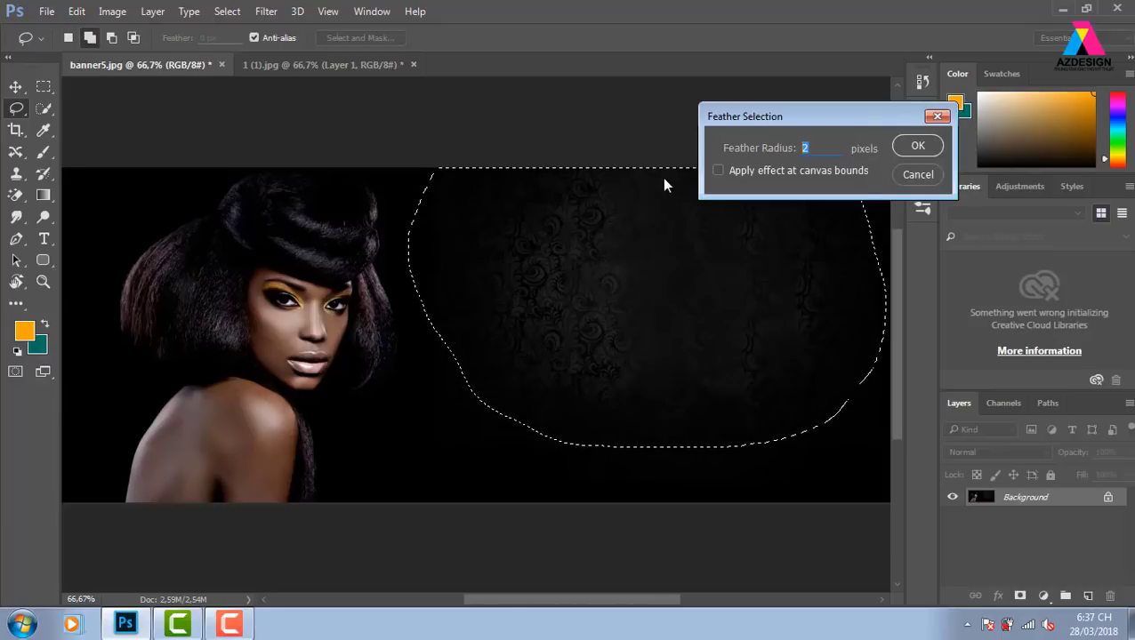
type("6")
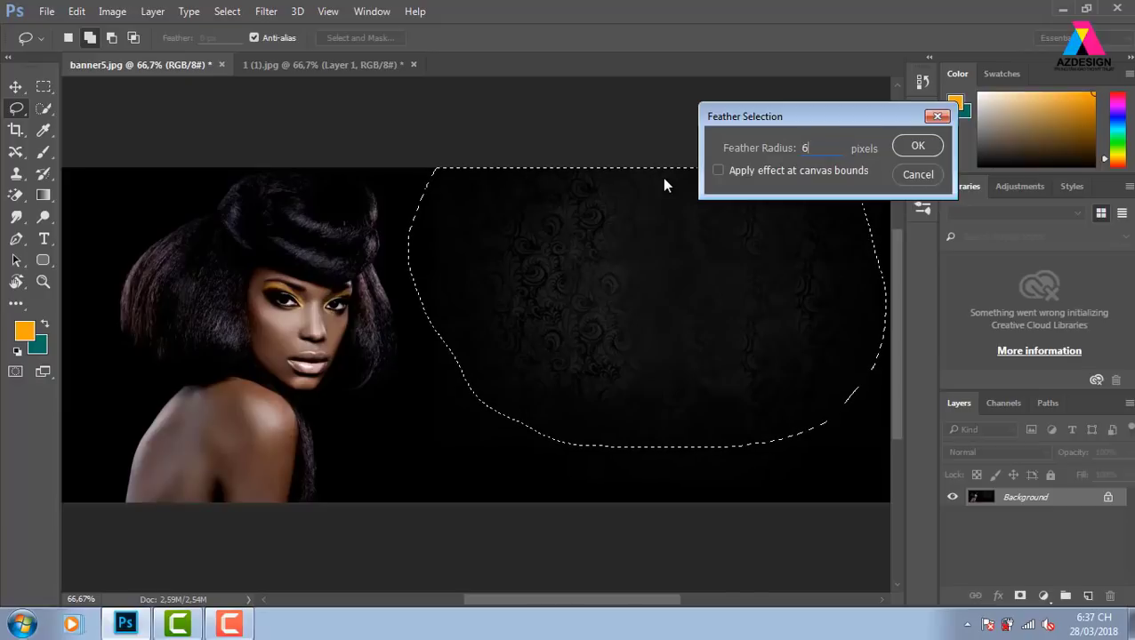
type("0")
key("Return")
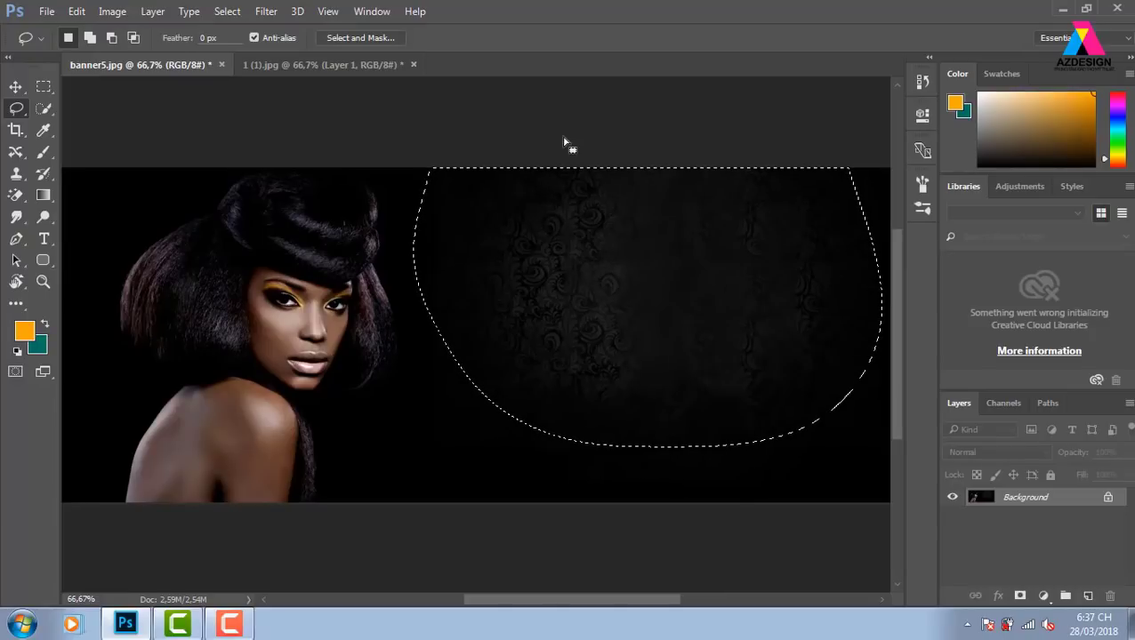
Step: Apply a 31,8 pixel Gaussian Blur to the selected background, then deselect
left_click(266, 12)
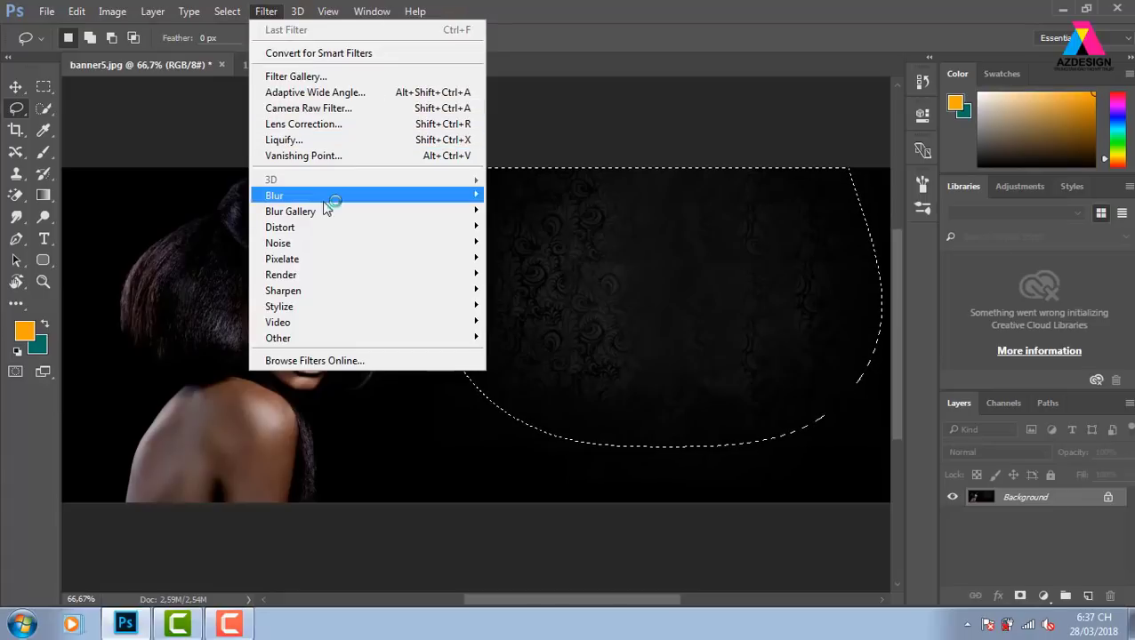
mouse_move(274, 195)
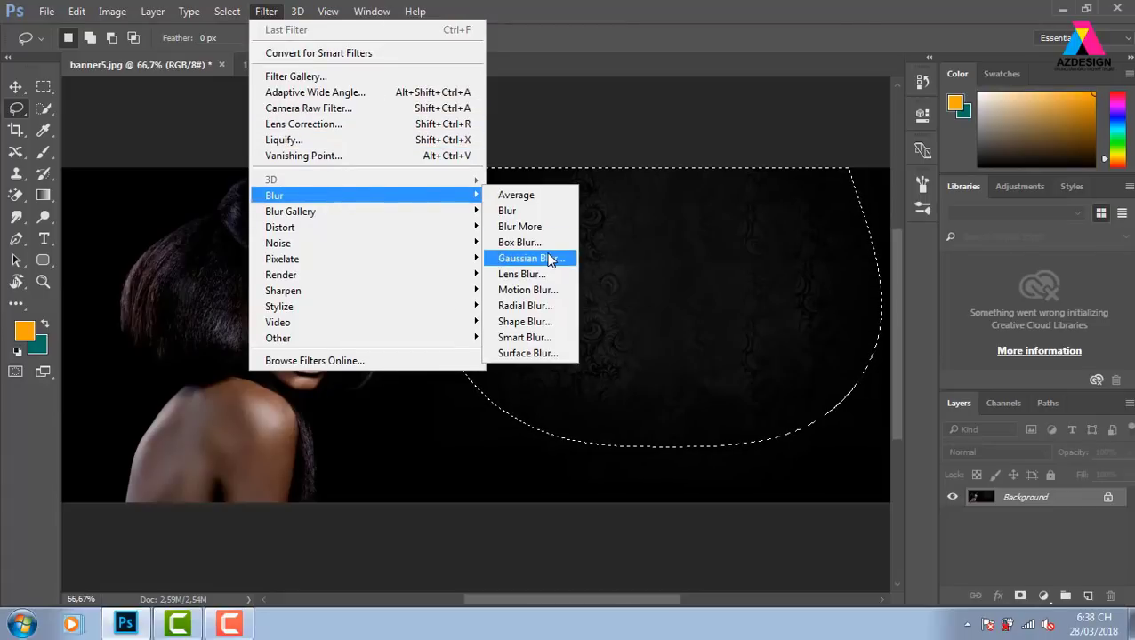
left_click(533, 258)
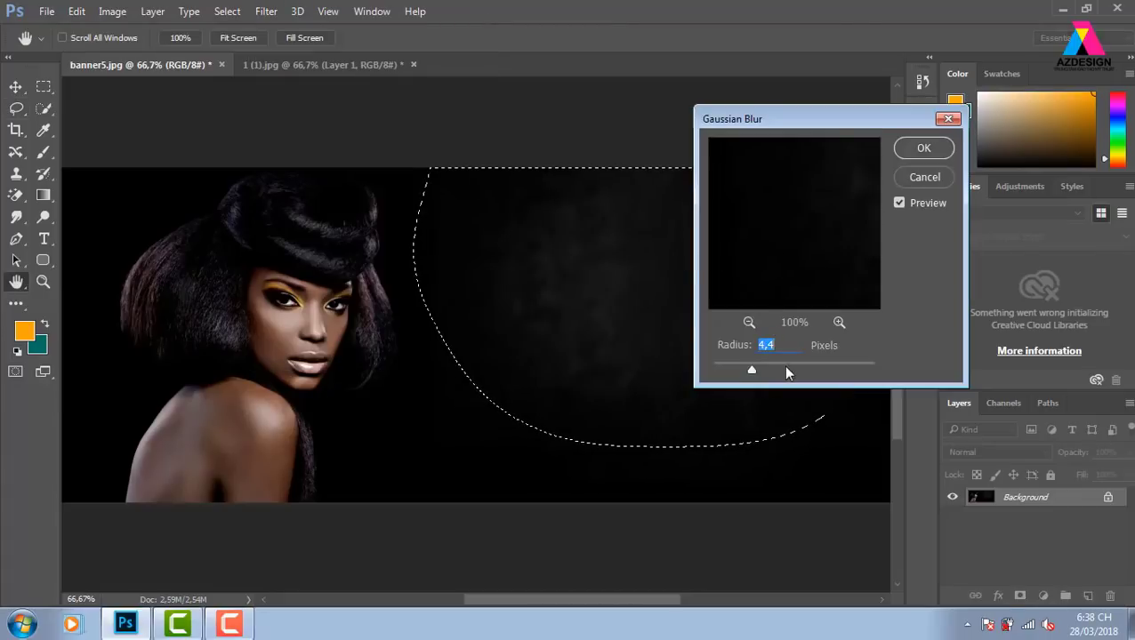
left_click(790, 368)
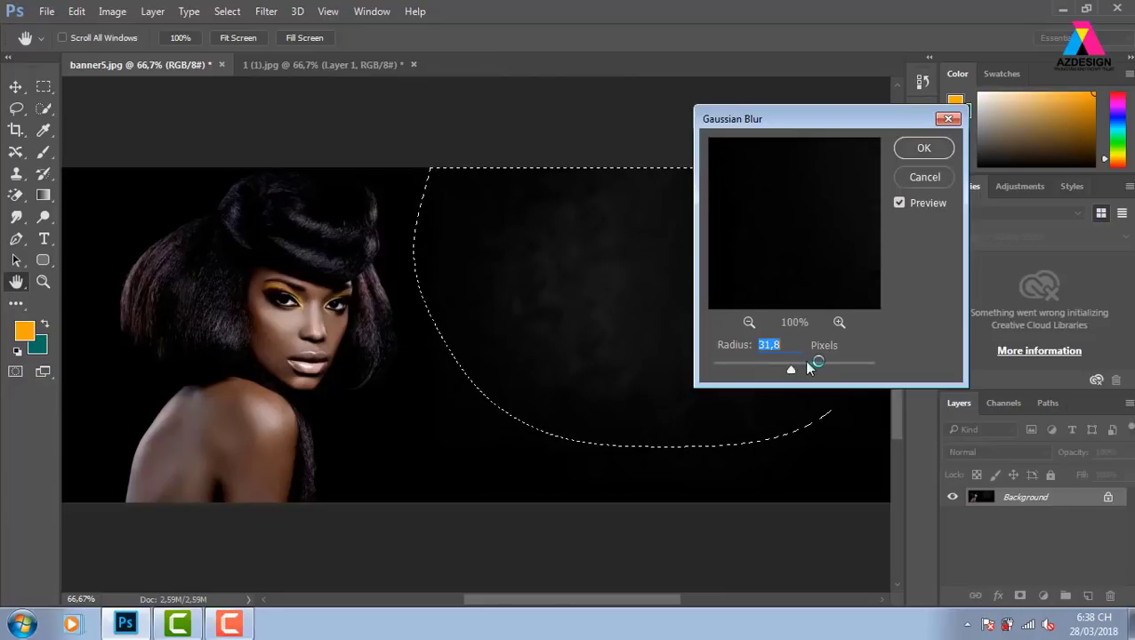
left_click(905, 182)
key("v")
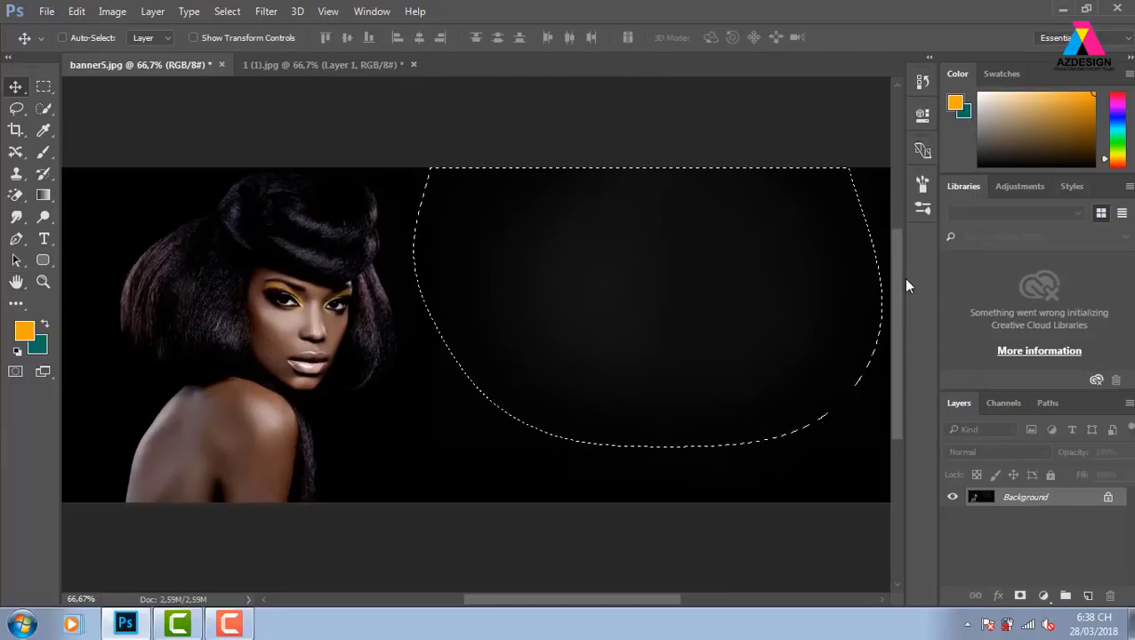
key("ctrl+d")
Step: Open artsfon.com-69638.jpg from the anh > Backgroud > texture folder
key("ctrl+o")
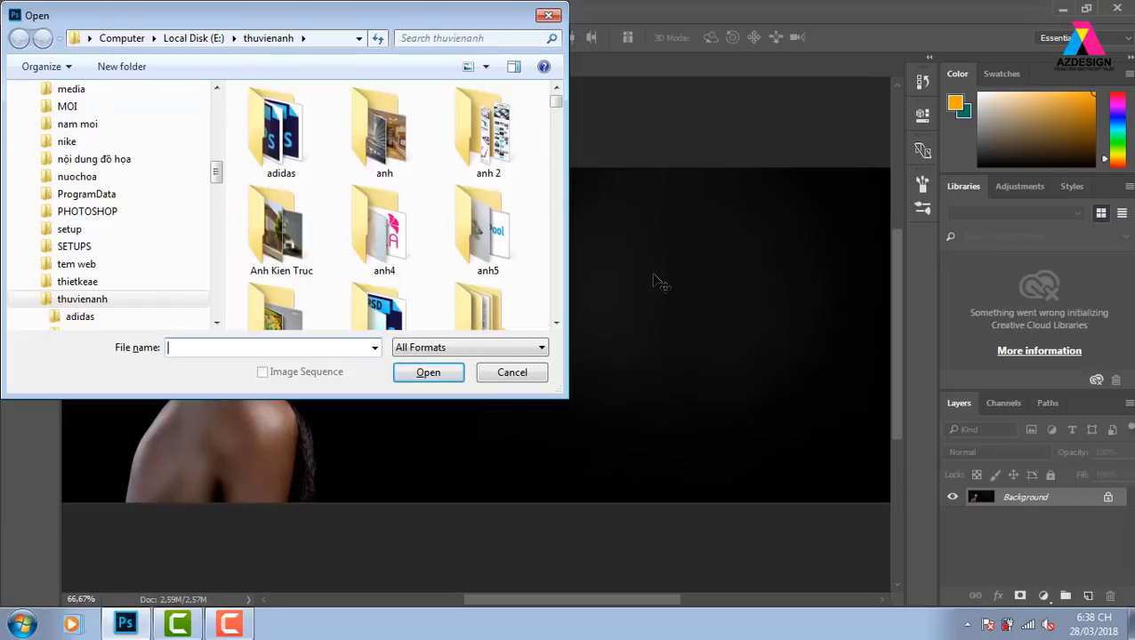
left_click(377, 131)
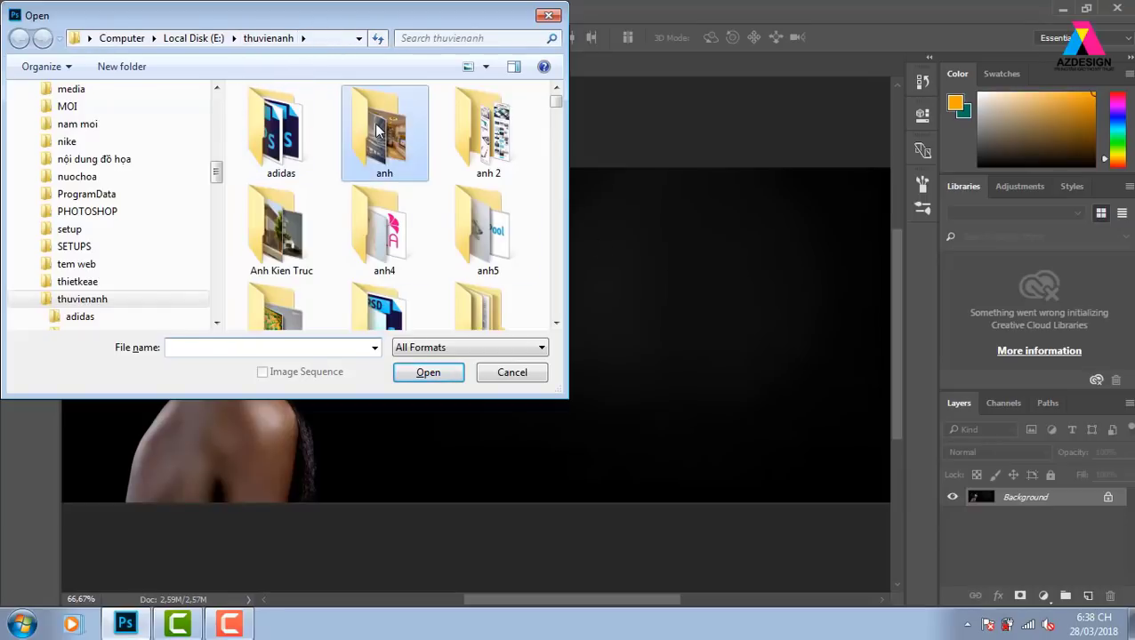
key("b")
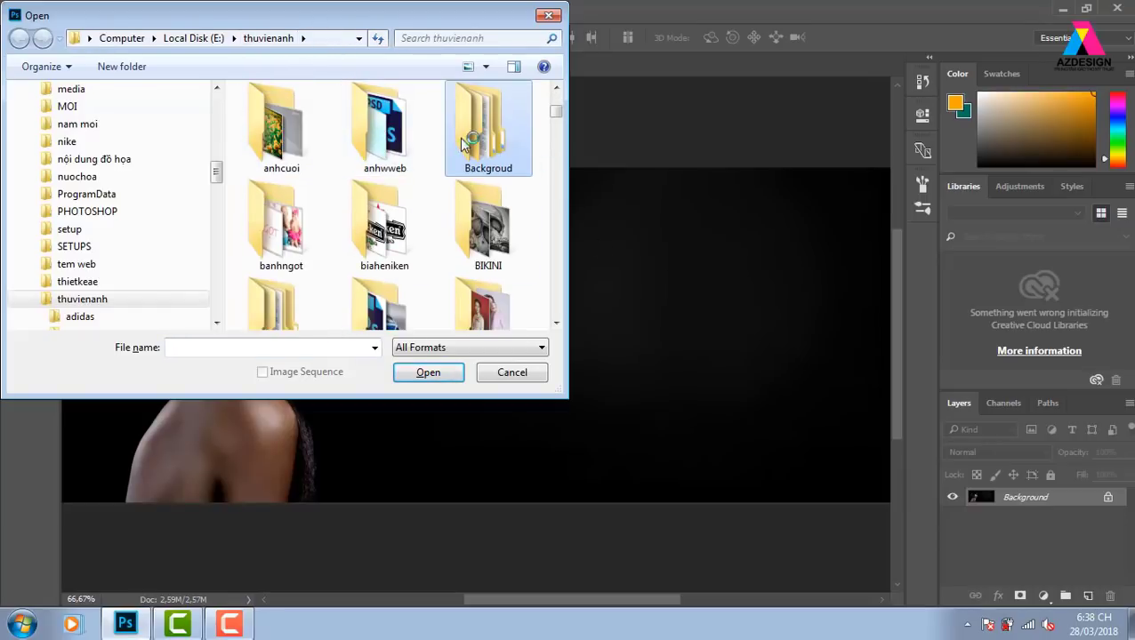
double_click(476, 138)
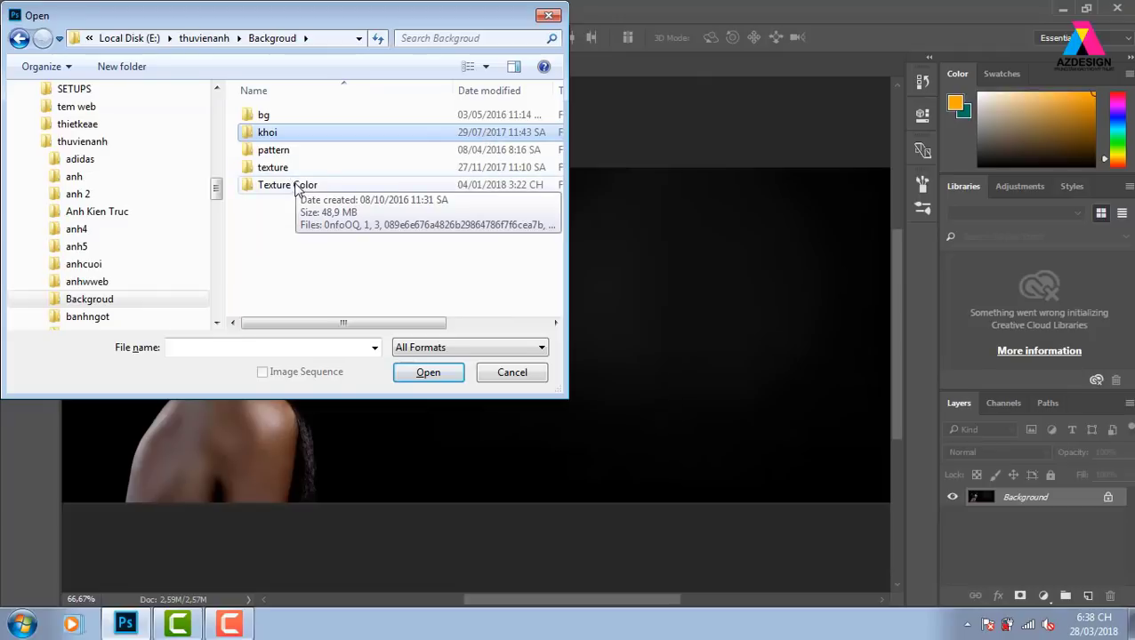
double_click(278, 169)
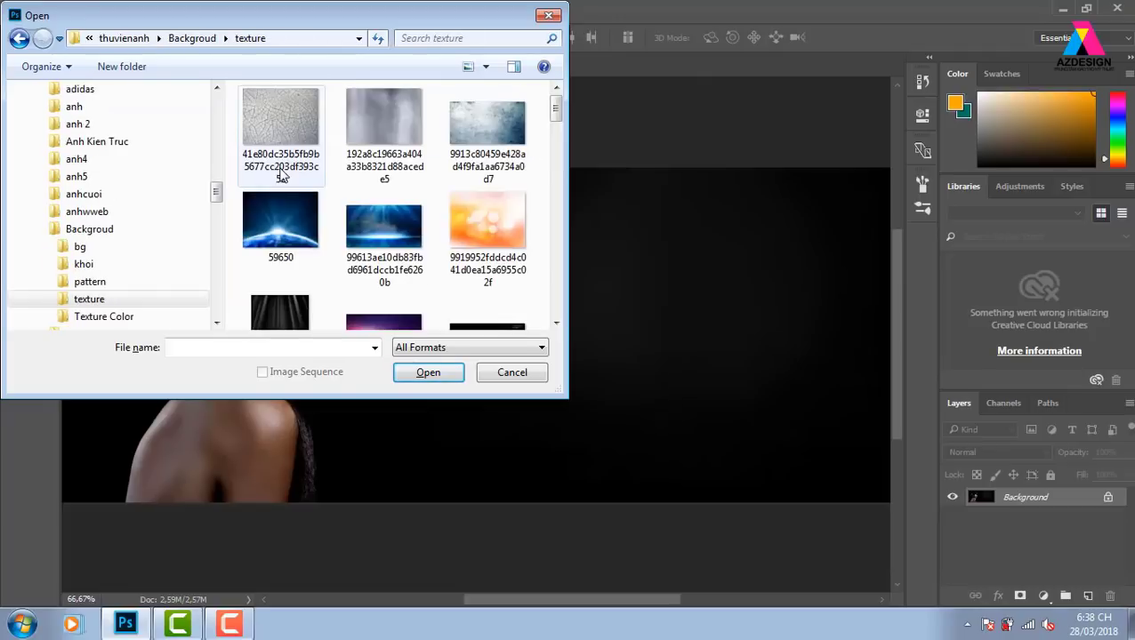
mouse_move(556, 108)
left_mouse_down()
mouse_move(558, 159)
mouse_move(557, 129)
left_mouse_up()
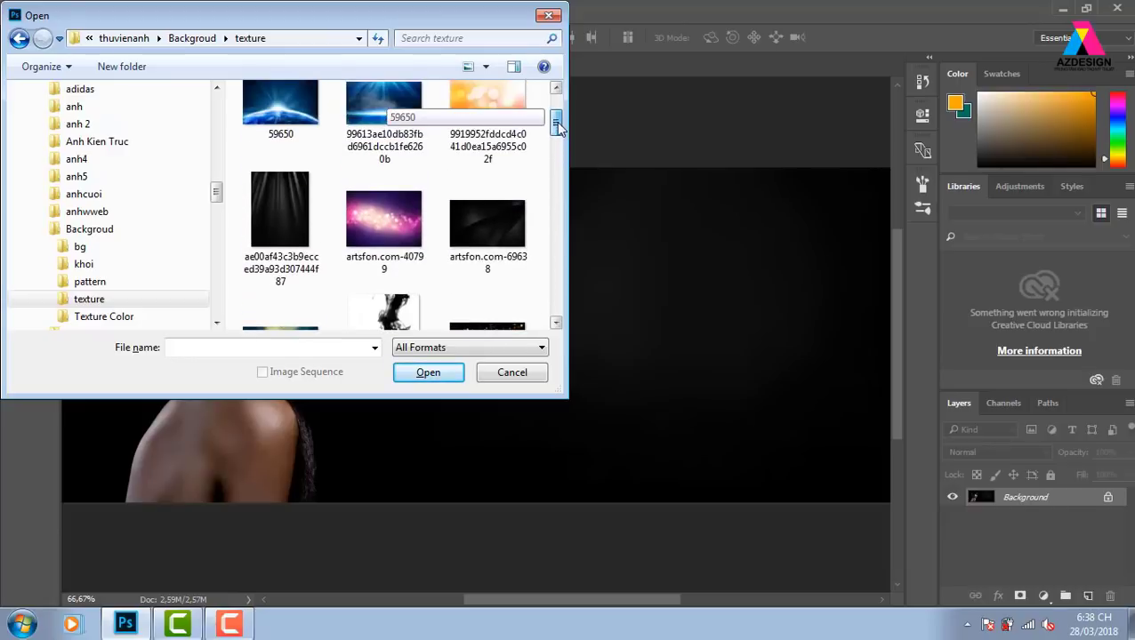
left_click(487, 230)
left_click(419, 375)
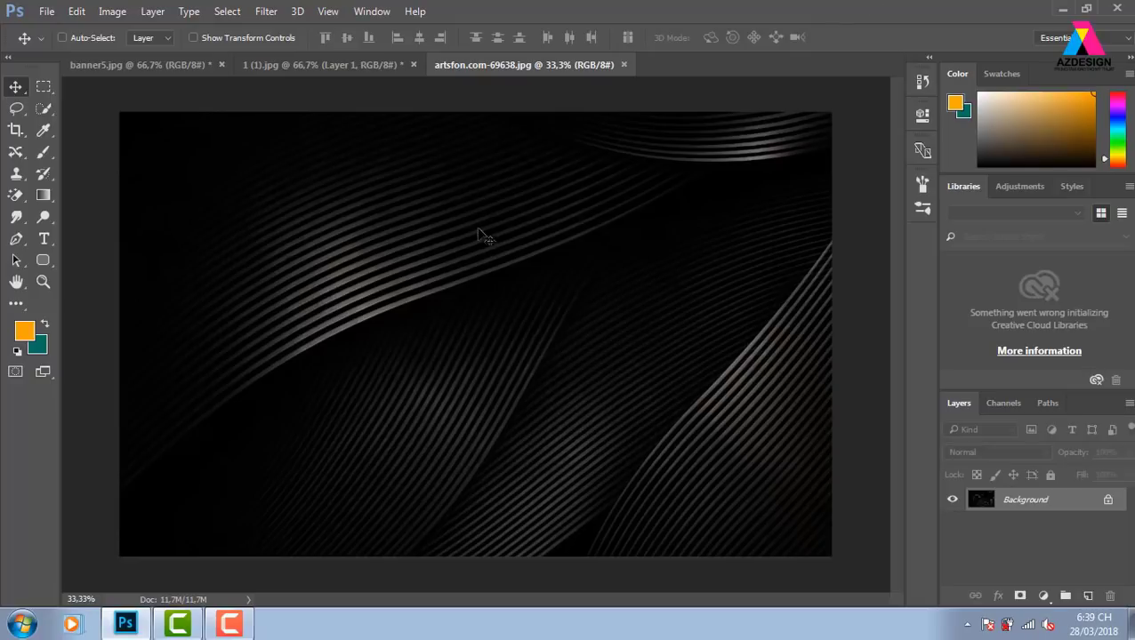
Step: Copy the whole texture and paste it into banner5 as a new layer
key("ctrl")
key("ctrl+a")
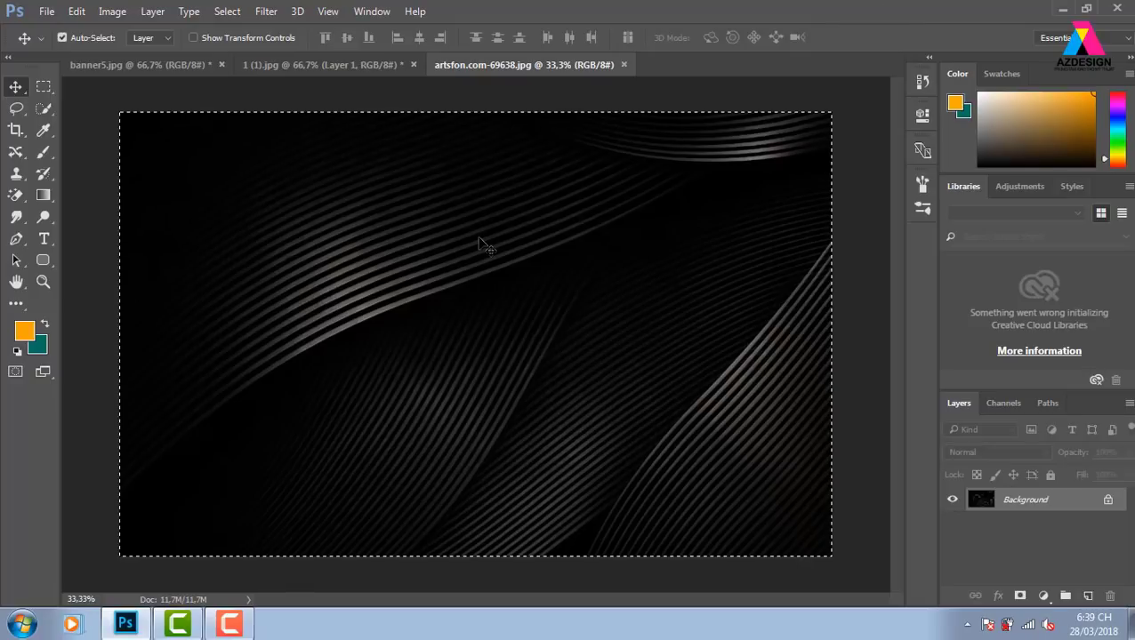
key("ctrl+w")
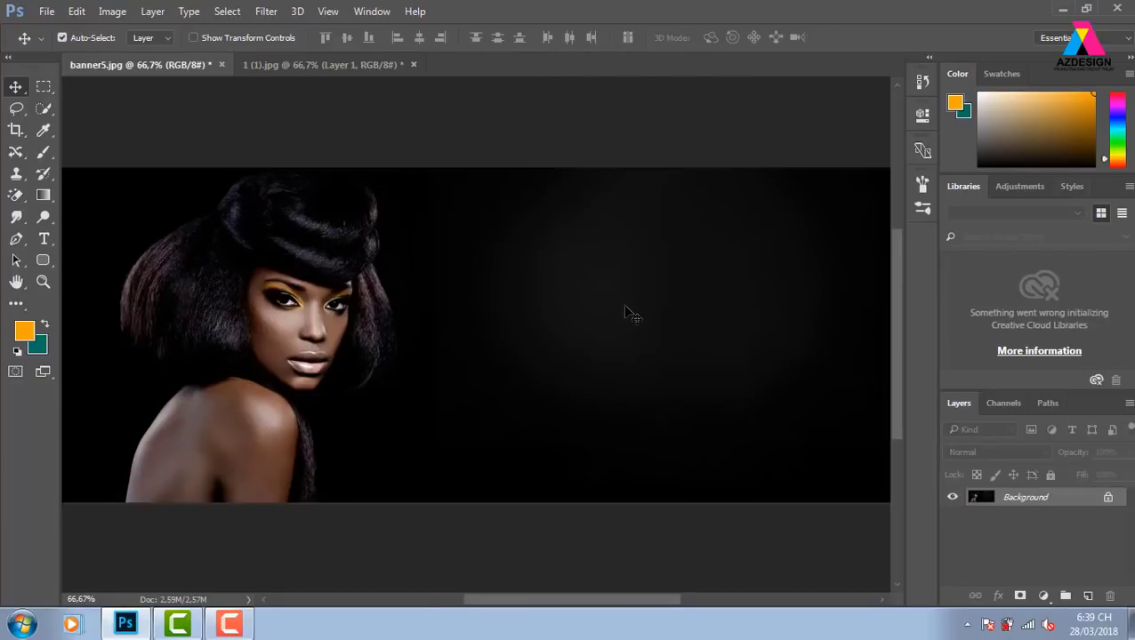
key("ctrl+v")
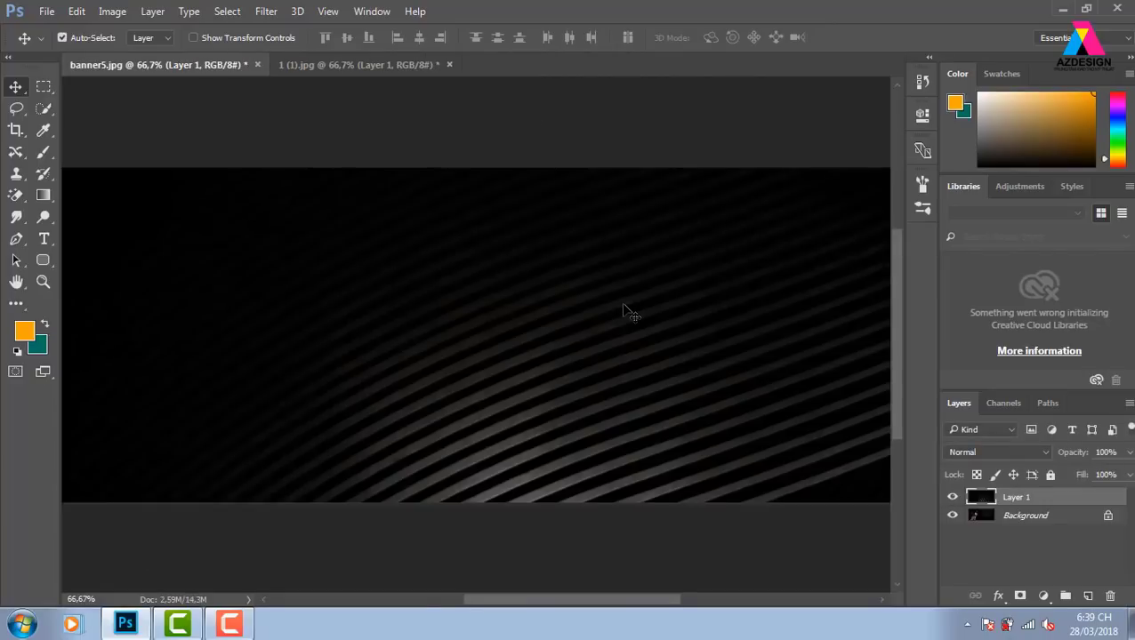
key("ctrl+minus")
key("ctrl+minus")
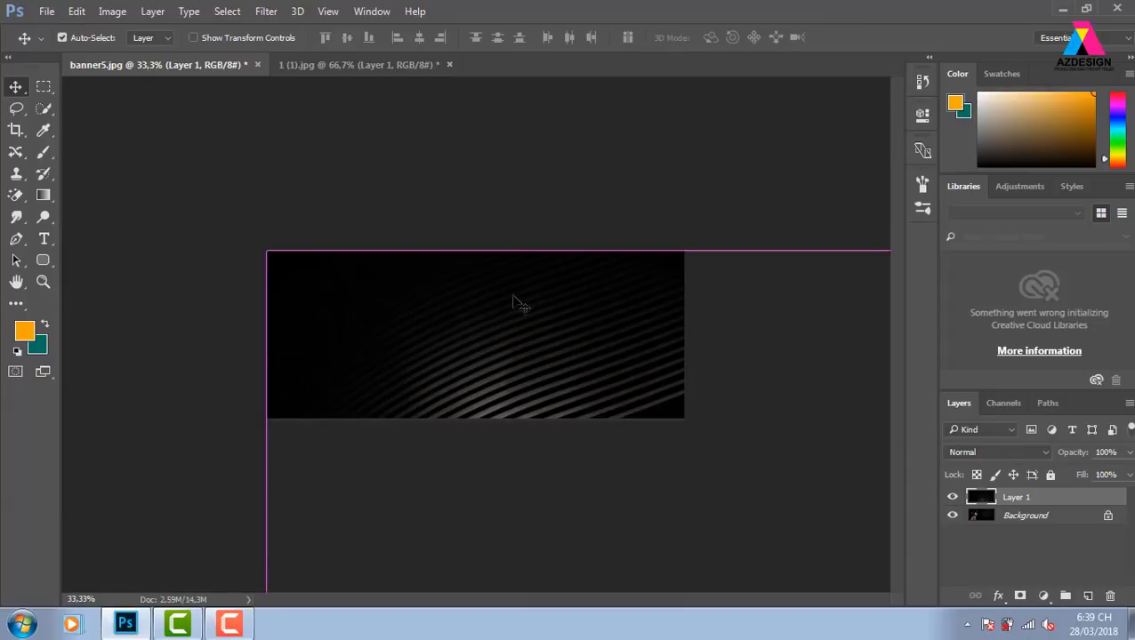
Step: Scale the pasted texture to about 40% over the banner's right side, then zoom to 50%
key("ctrl+t")
mouse_move(355, 296)
left_mouse_down()
mouse_move(477, 410)
mouse_move(462, 396)
left_mouse_up()
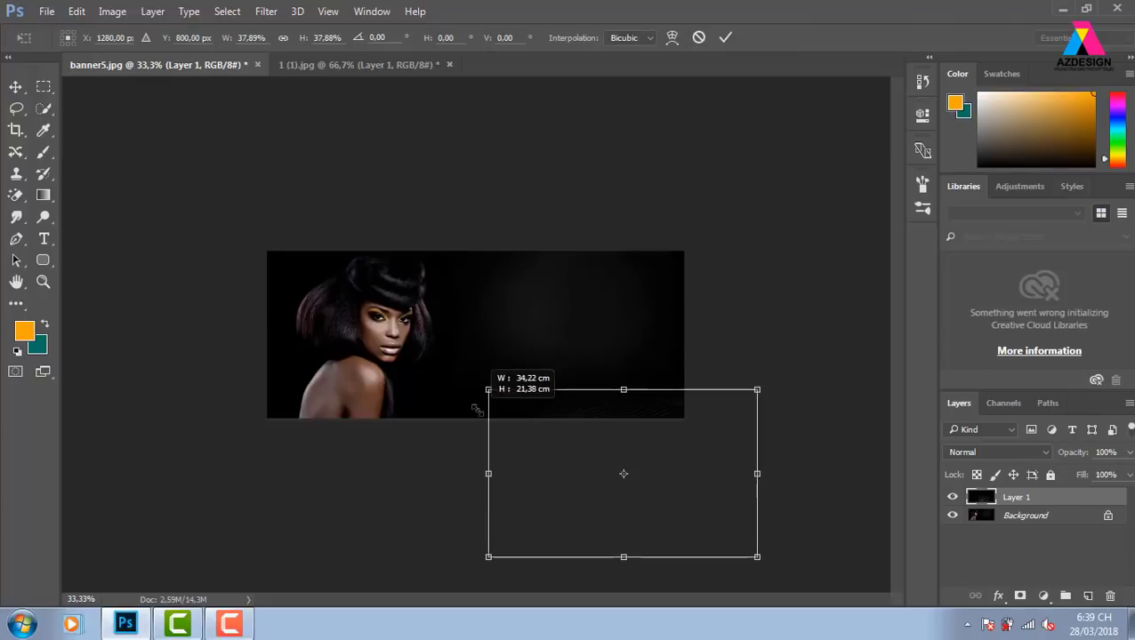
mouse_move(696, 451)
left_mouse_down()
mouse_move(629, 351)
mouse_move(636, 309)
left_mouse_up()
left_click_drag(425, 408, 402, 427)
key("Return")
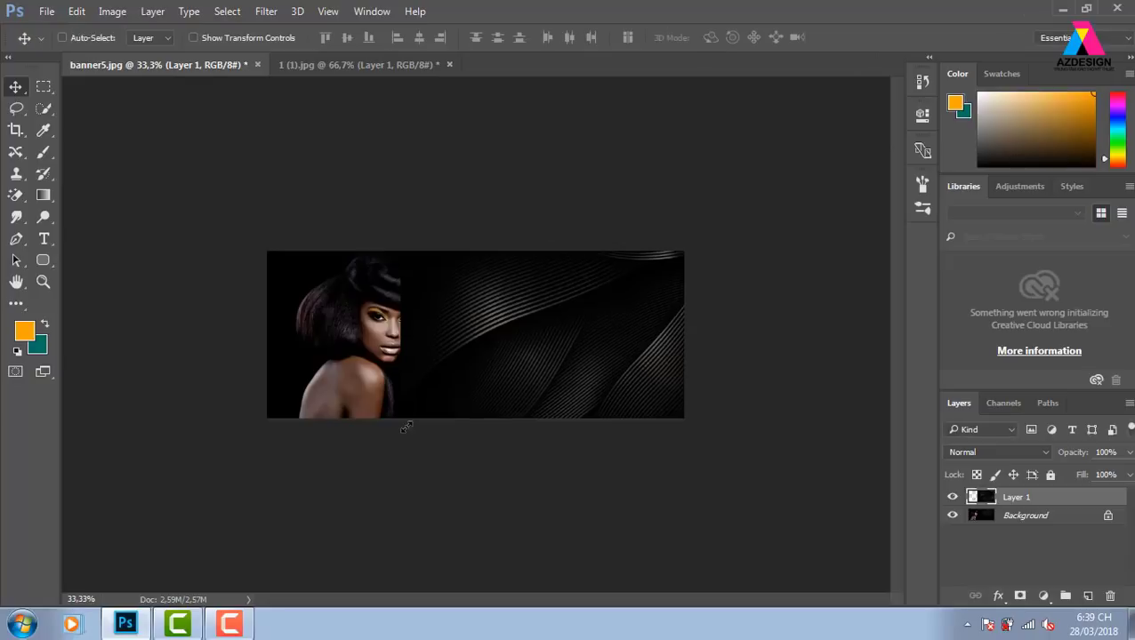
key("ctrl+plus")
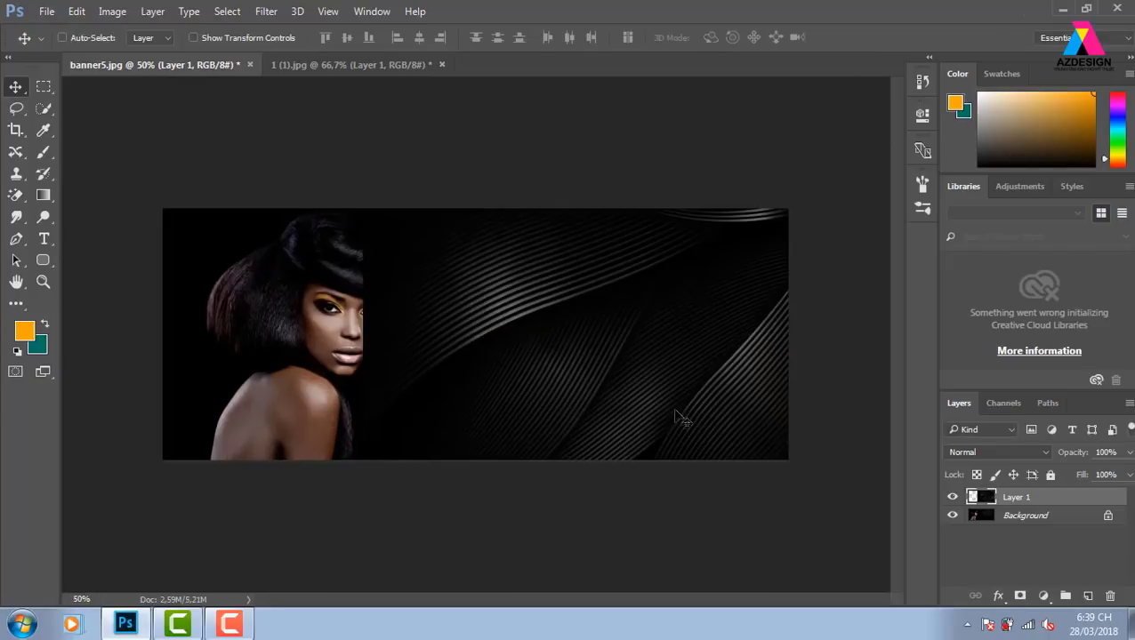
Step: Marquee the banner's left area around the woman, feather it 200 px, and deselect
left_click(44, 86)
left_click_drag(163, 209, 410, 513)
key("shift+F6")
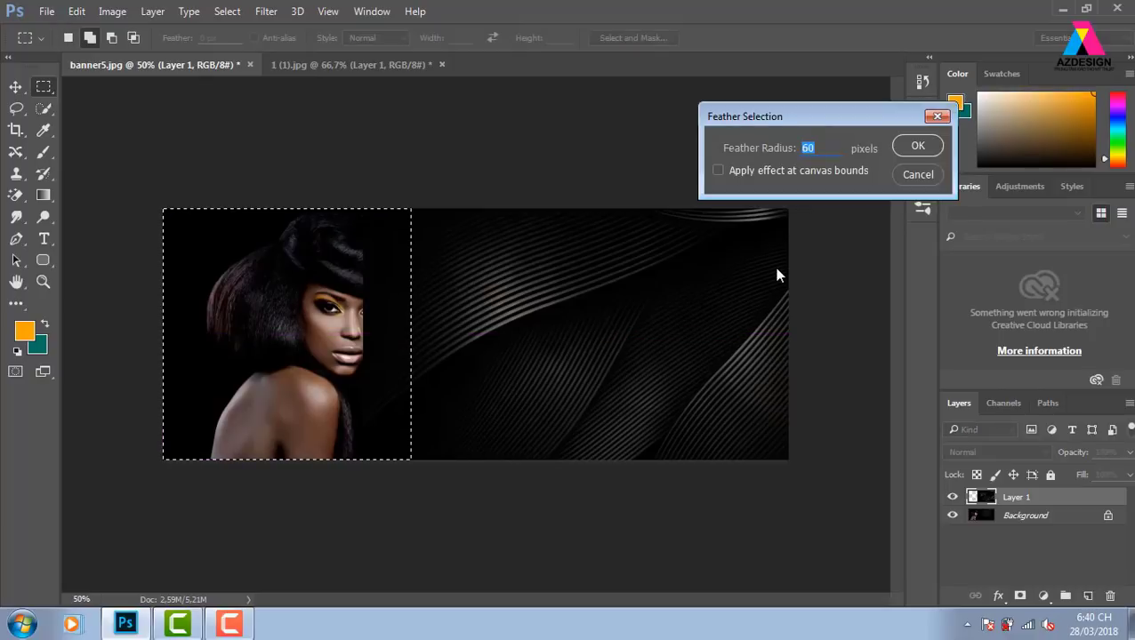
type("200")
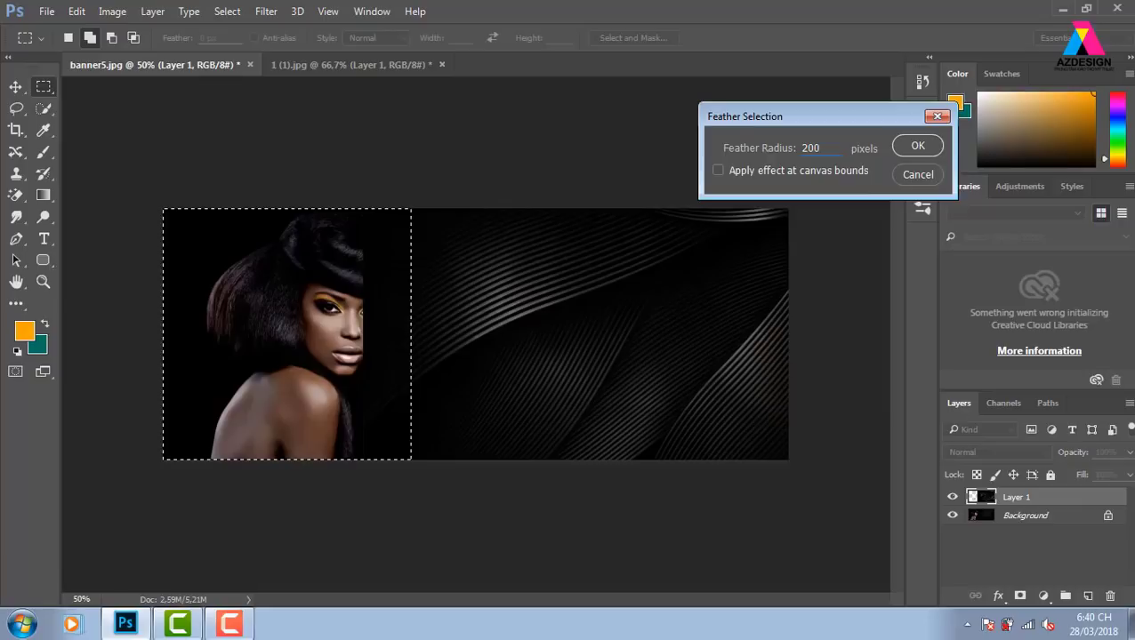
key("Return")
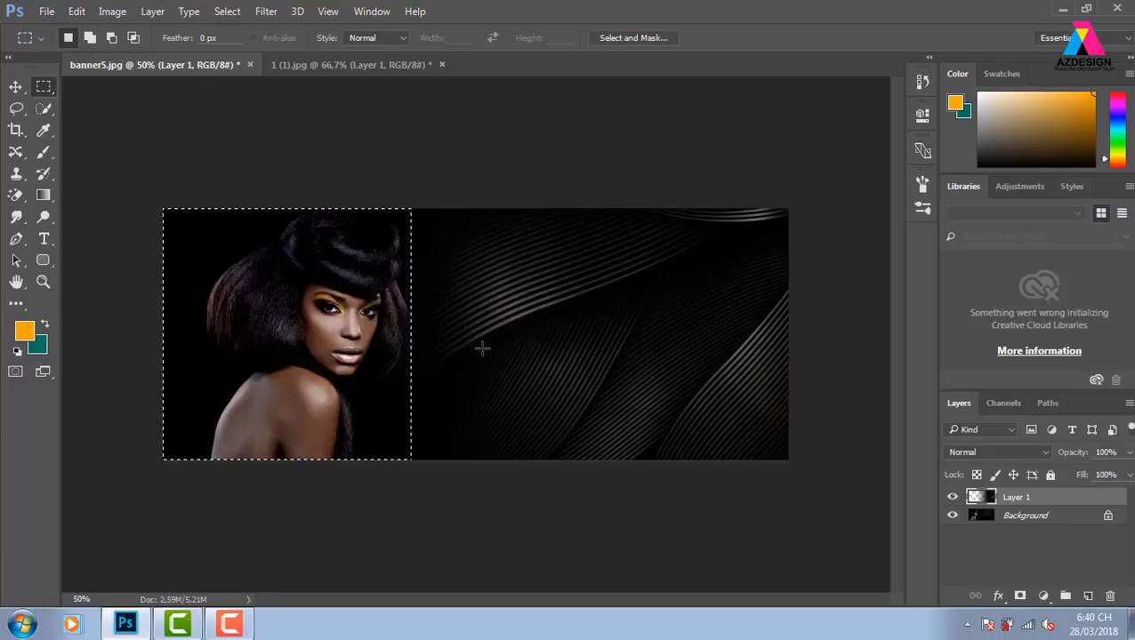
key("ctrl+d")
Step: Draw an elliptical selection over the stripes on the banner's right
right_click(51, 84)
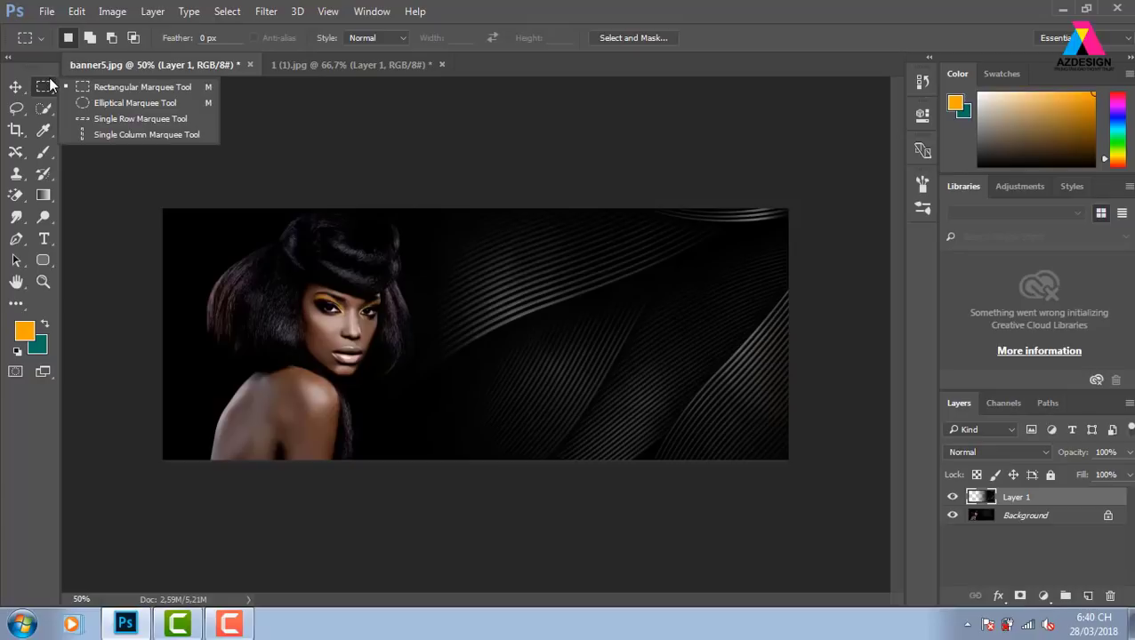
left_click(114, 104)
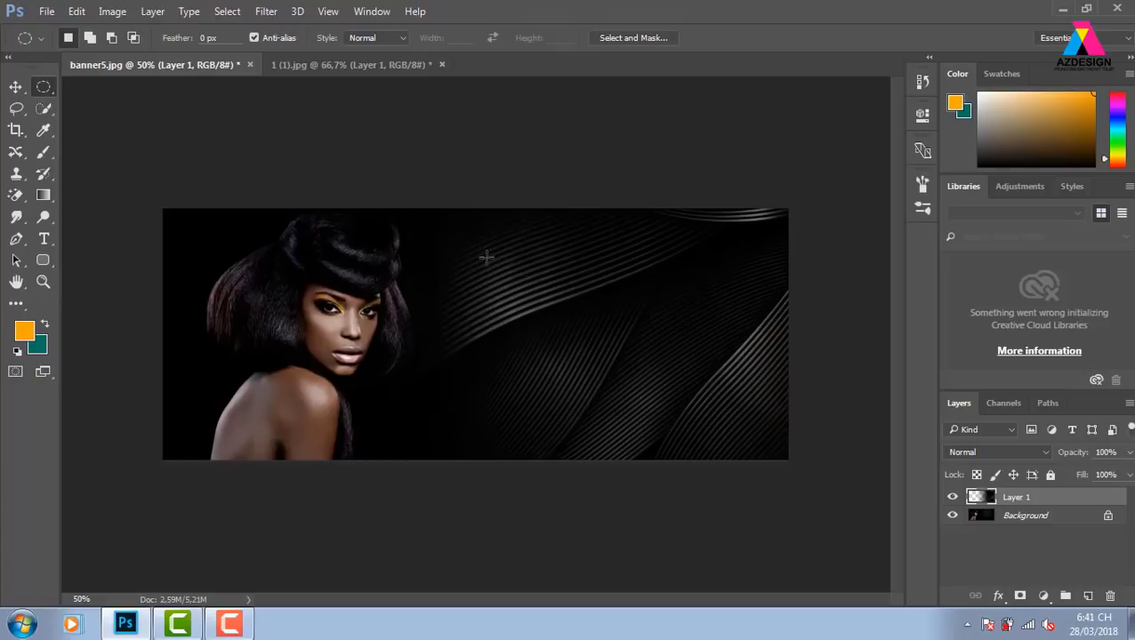
left_click_drag(483, 252, 738, 408)
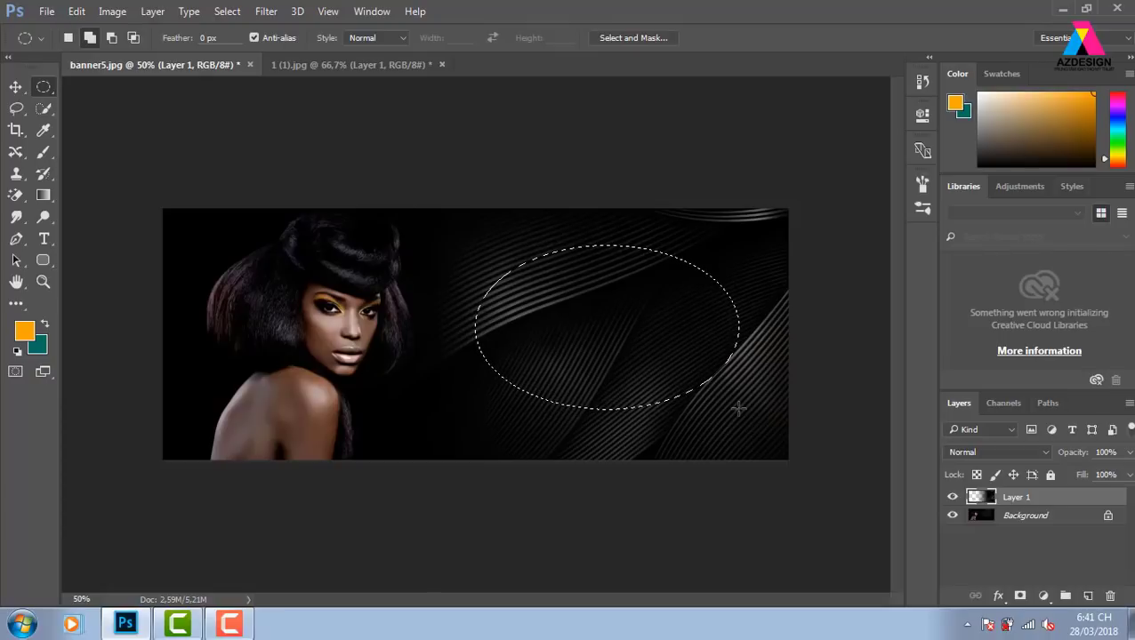
Step: Feather the ellipse by 100 px and invert the selection
key("shift+F6")
type("1")
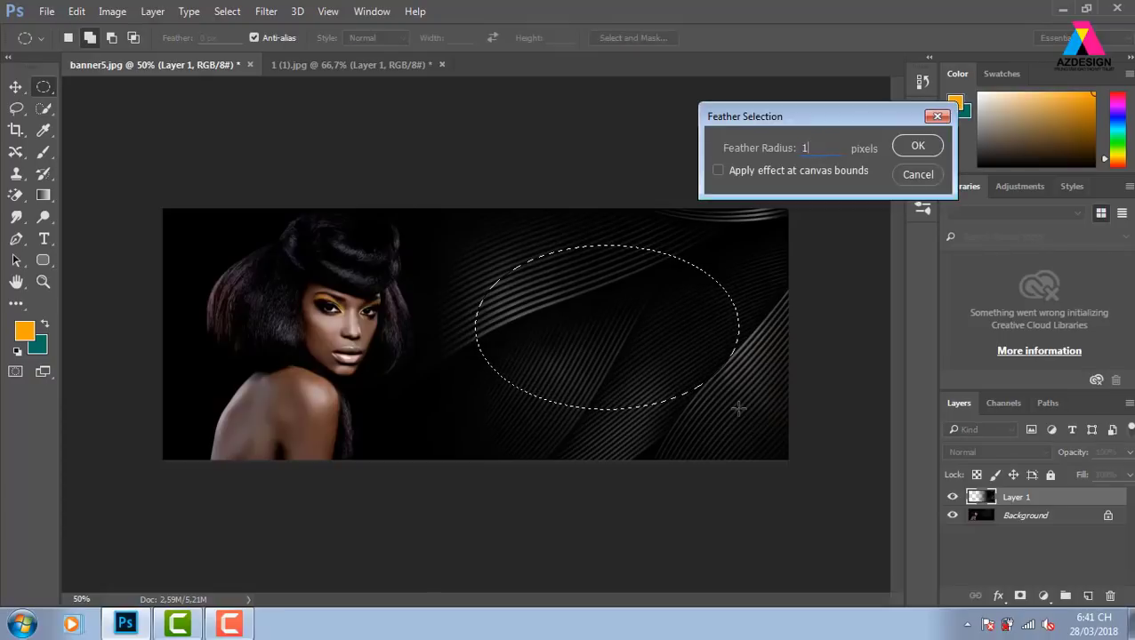
type("00")
key("Return")
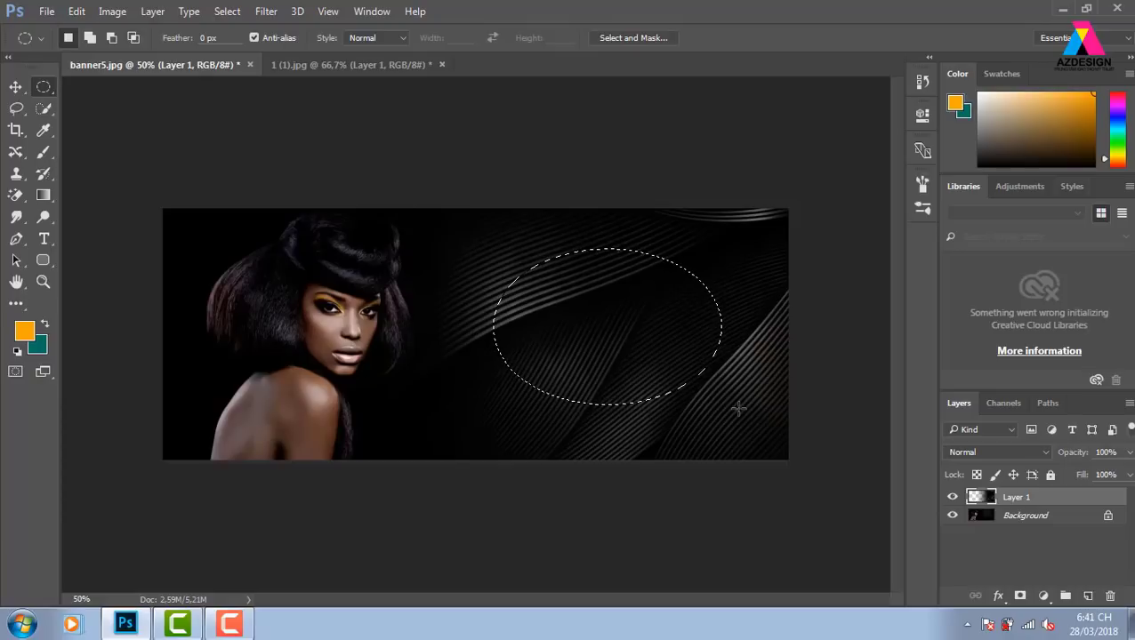
key("shift")
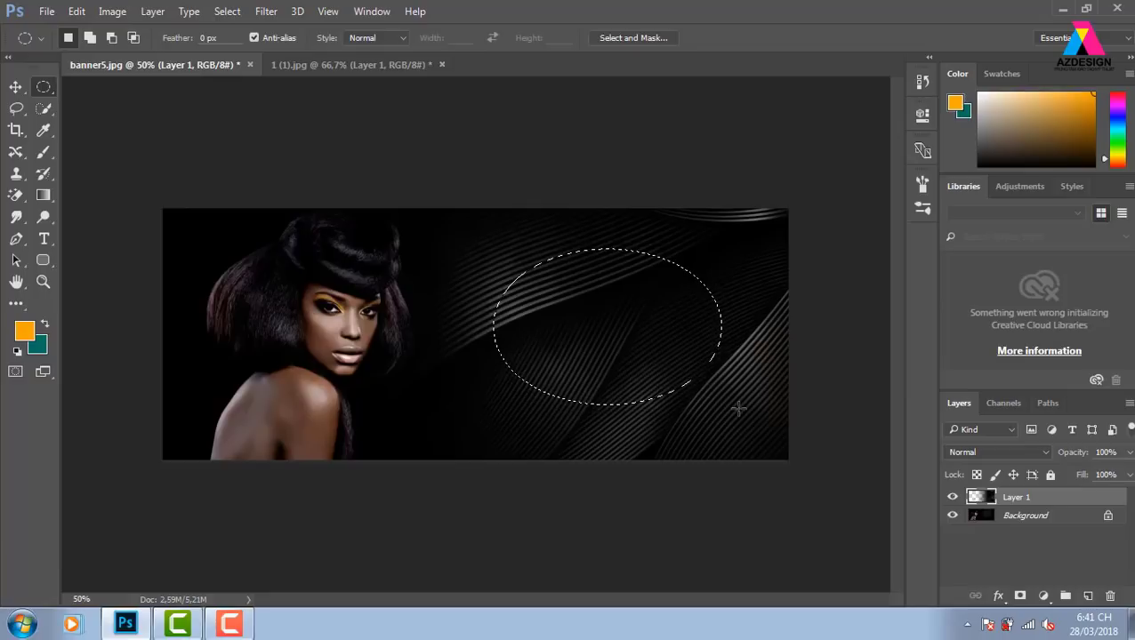
key("ctrl+shift+i")
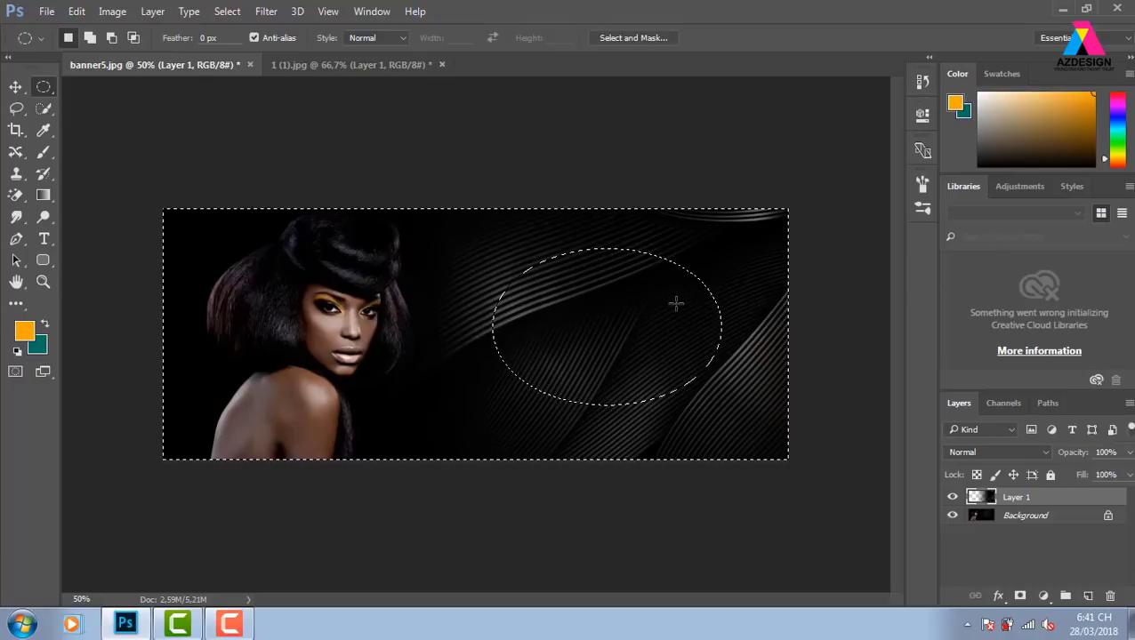
Step: Delete the stripes outside the ellipse twice, deselect, and set Layer 1 opacity to 50%
key("Delete")
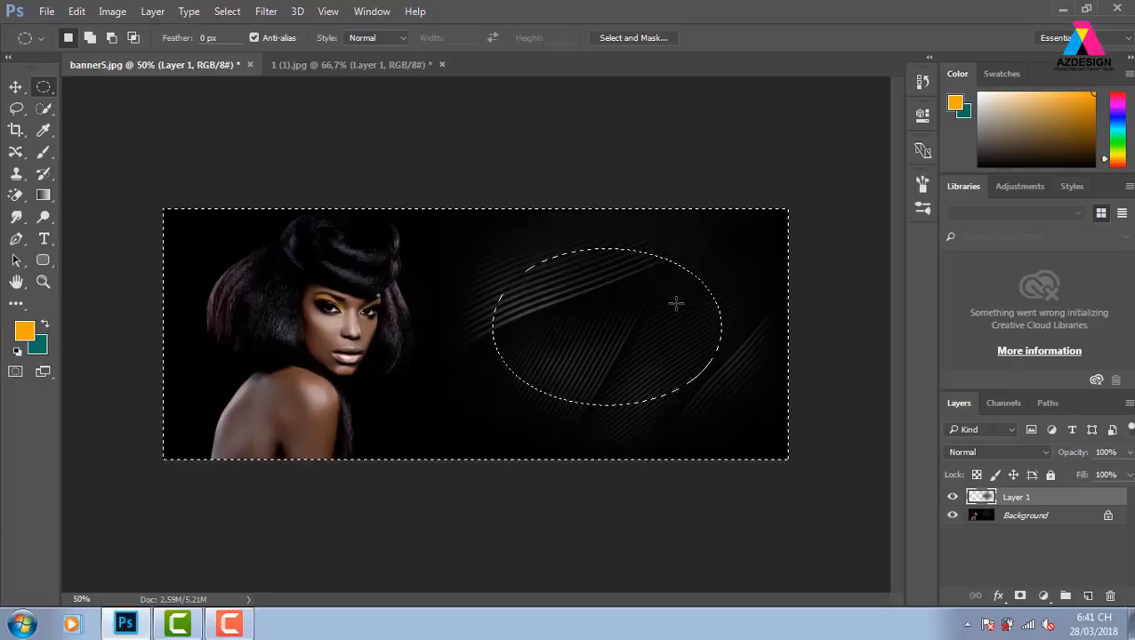
key("Delete")
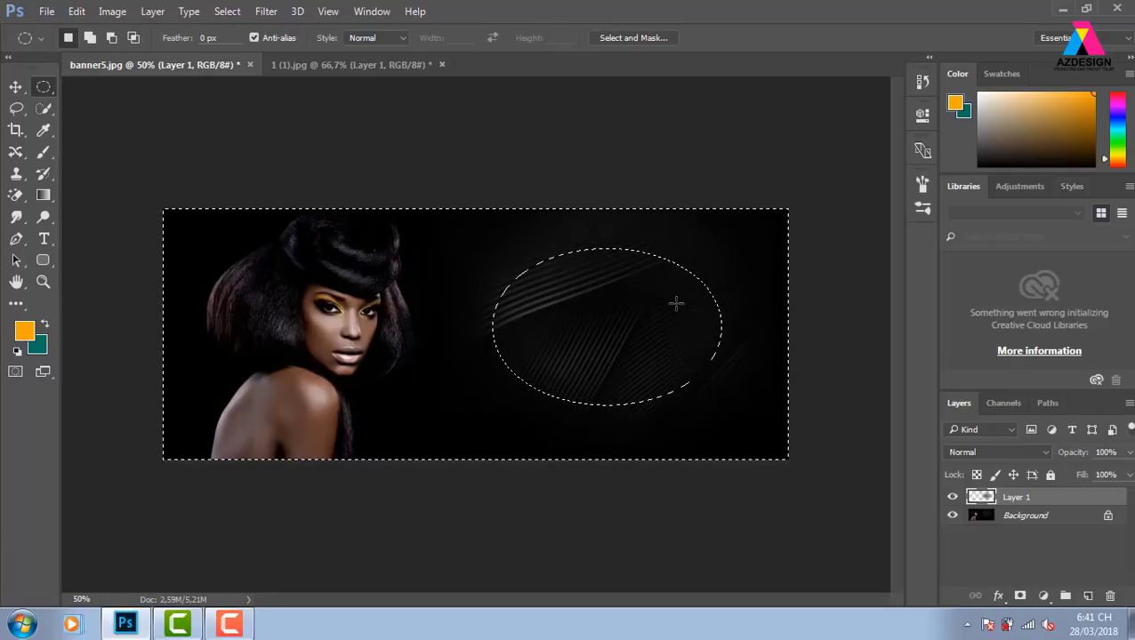
key("ctrl+d")
key("5")
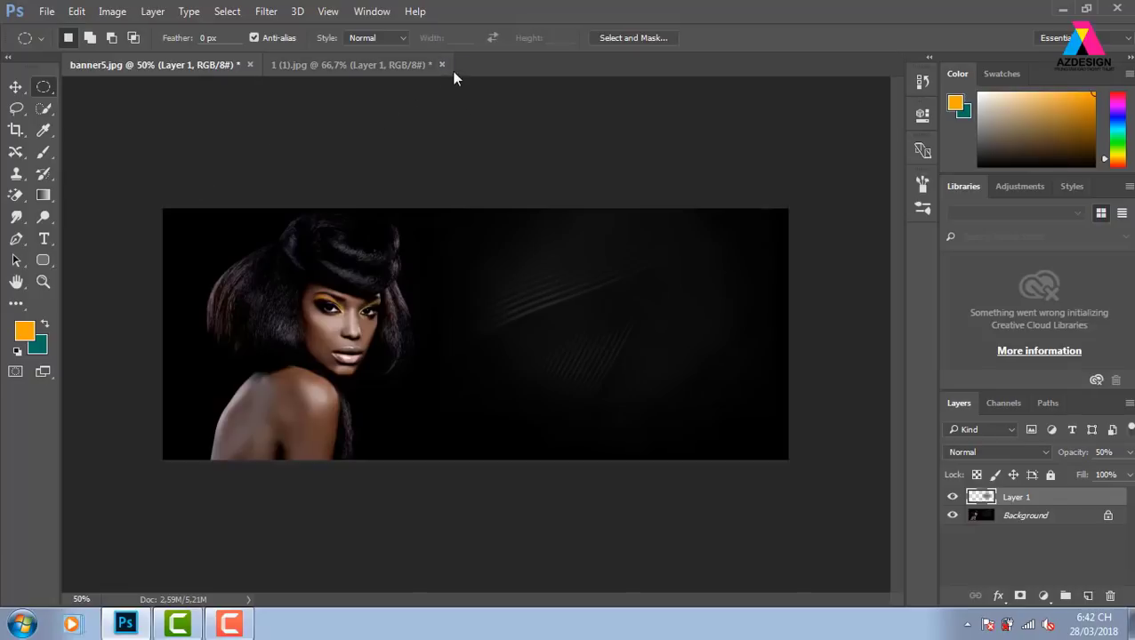
Step: Close banner5 and discard its unsaved changes
left_click(250, 65)
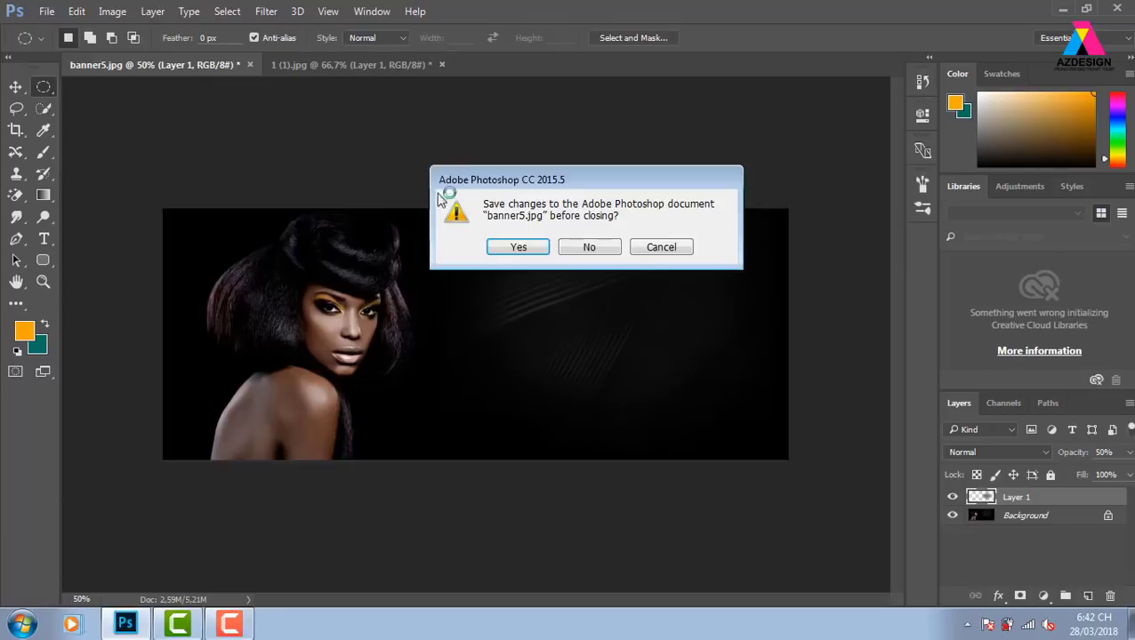
left_click(605, 253)
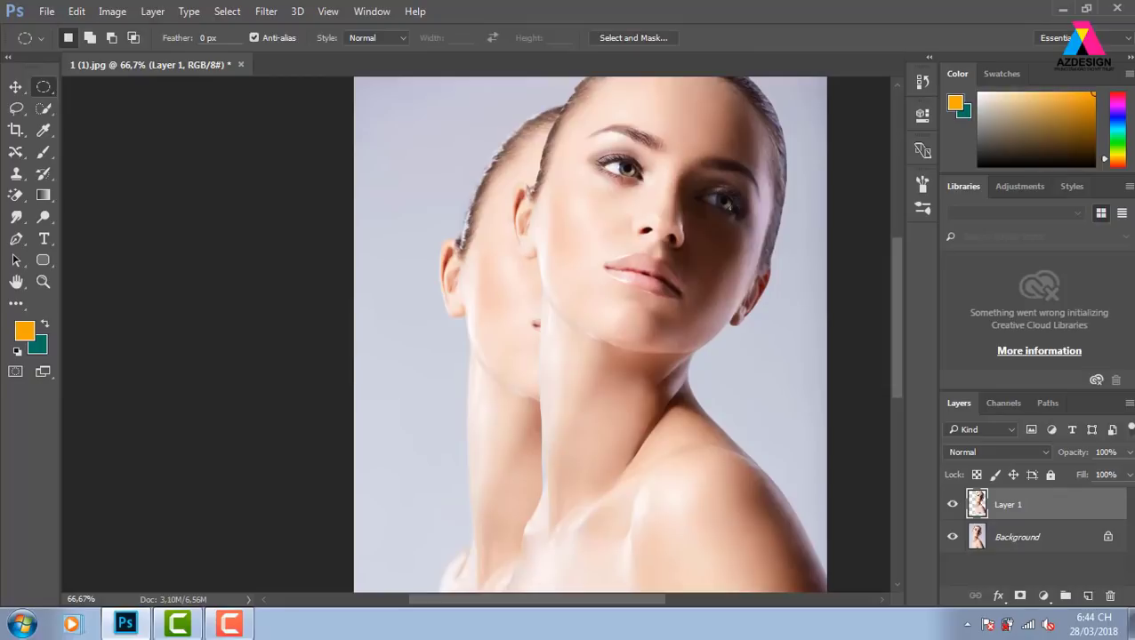
Step: Close 1 (1).jpg unsaved and open 007-martin-schoeller-theredlist.jpg from E:\dayphotoshop\baitapvungchon
left_click(238, 66)
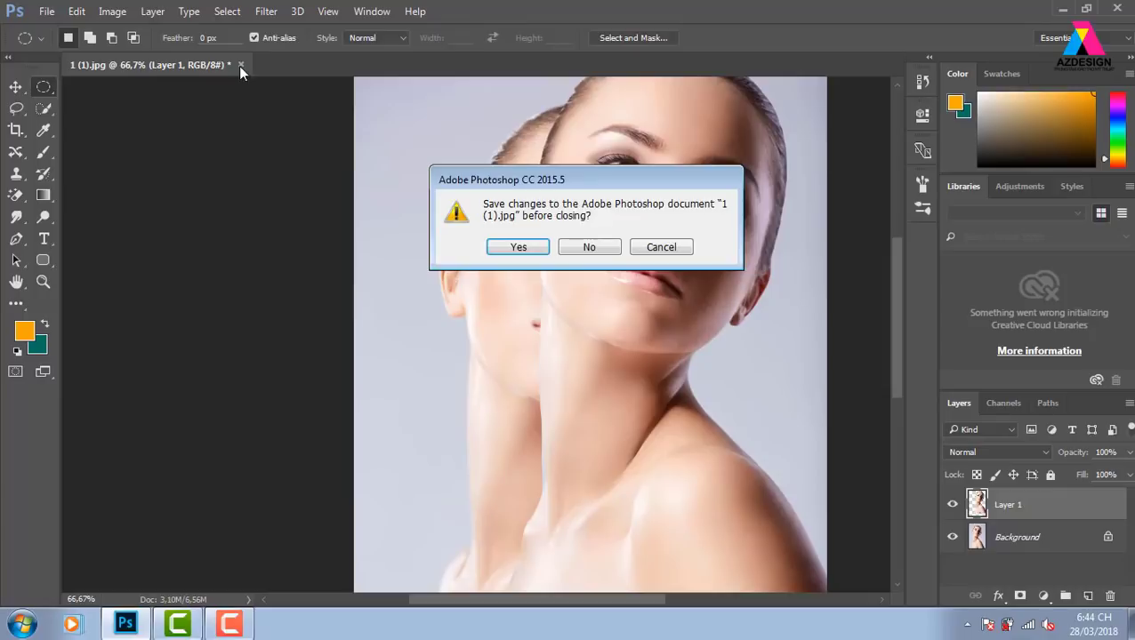
left_click(580, 249)
left_click(202, 279)
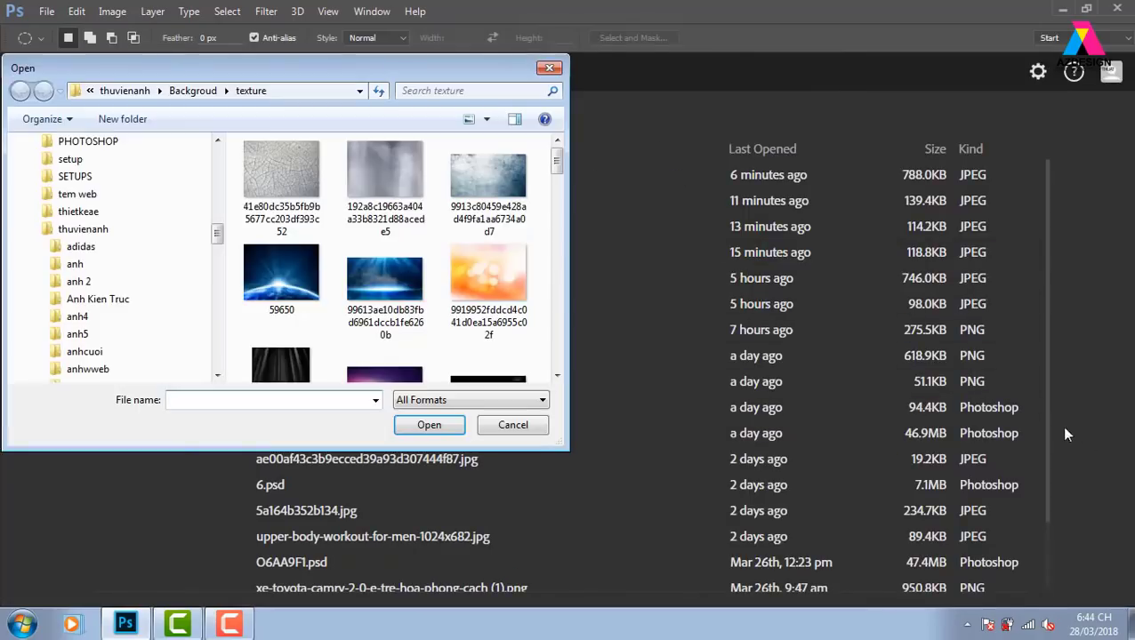
left_click(124, 90)
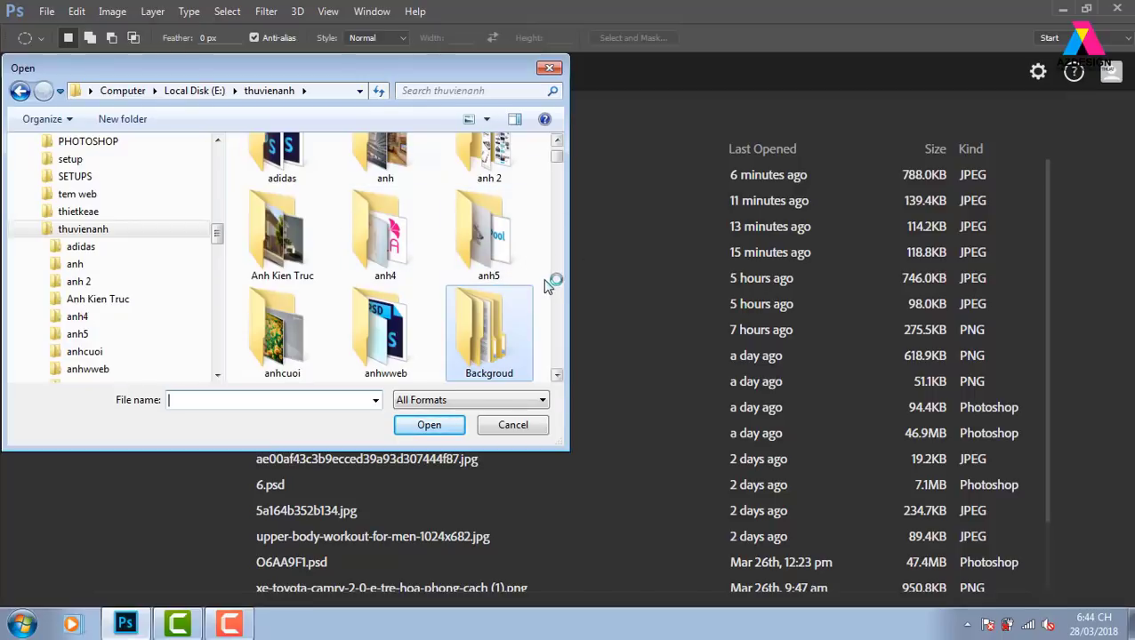
left_click(196, 91)
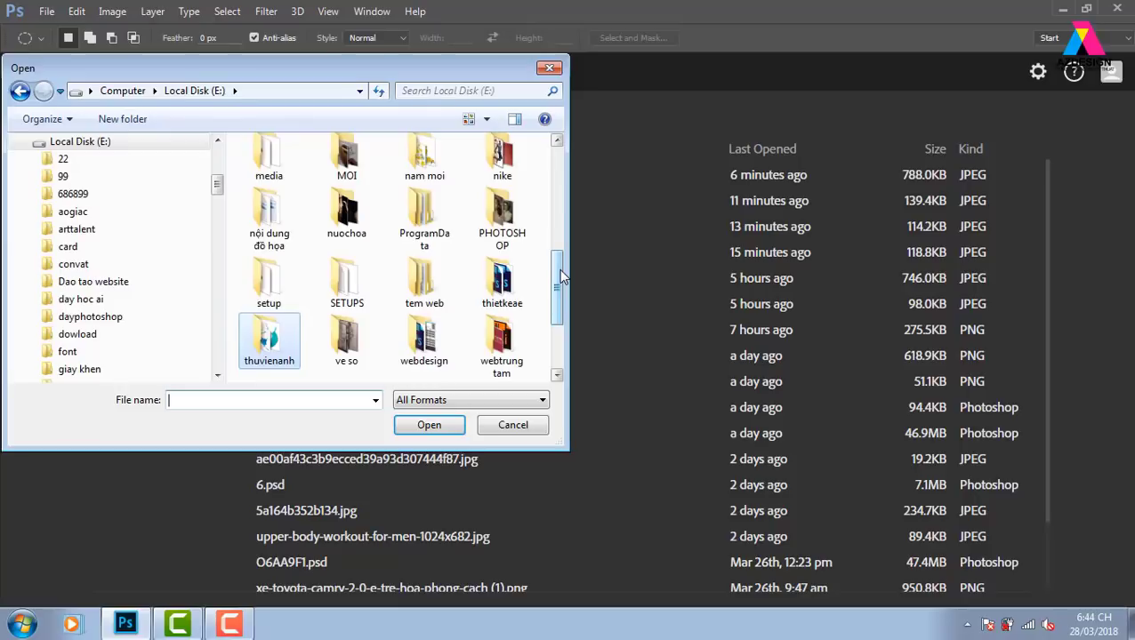
left_click_drag(558, 268, 558, 164)
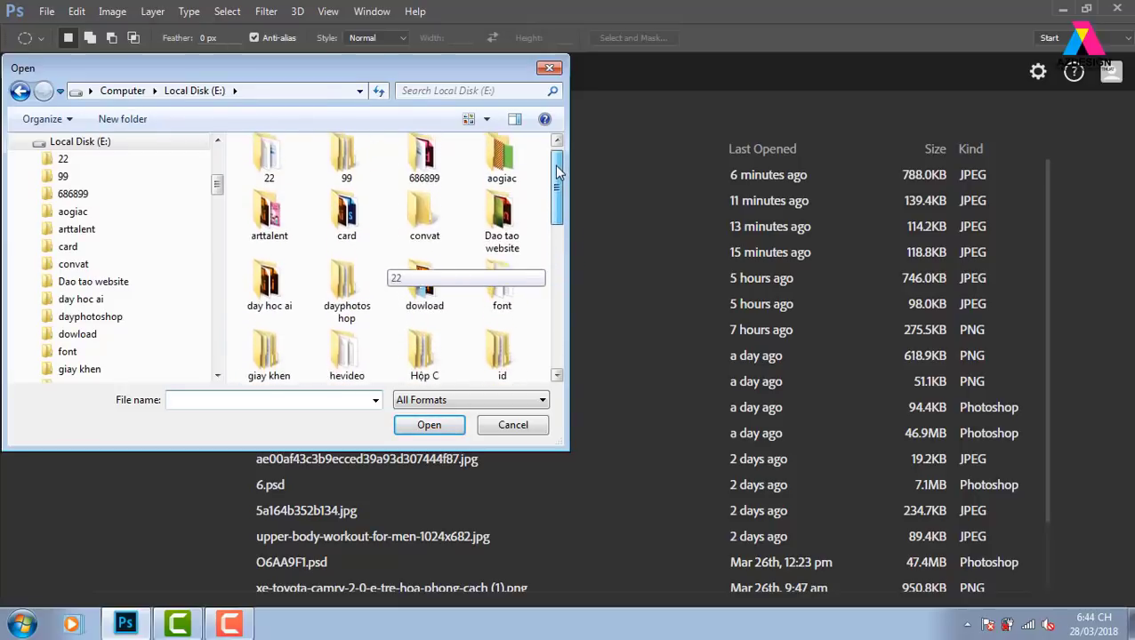
double_click(345, 293)
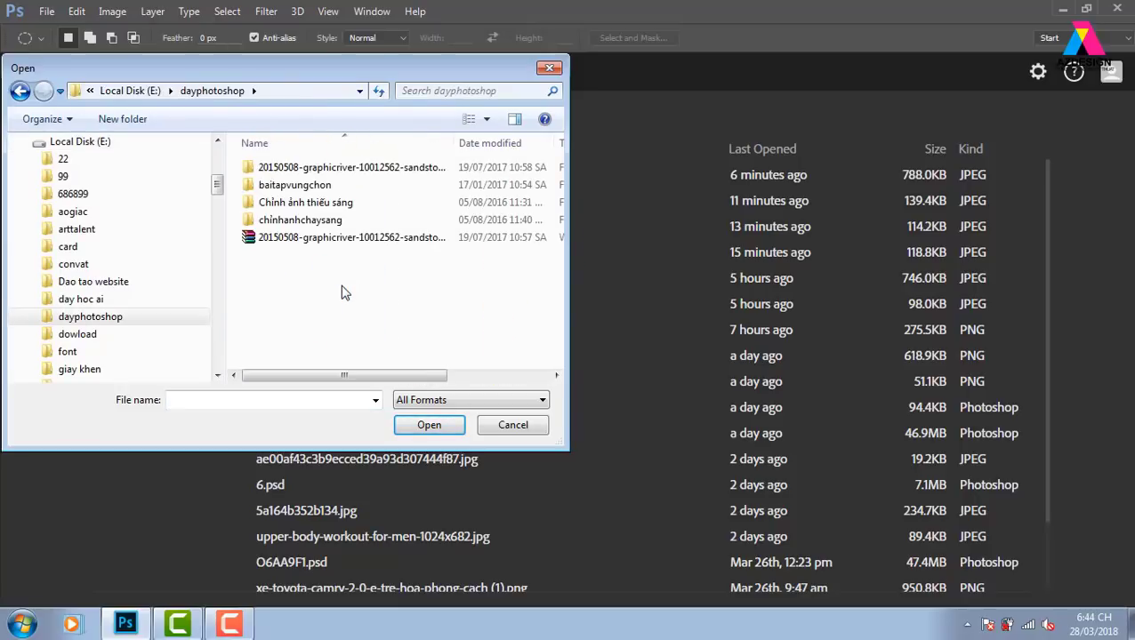
double_click(331, 187)
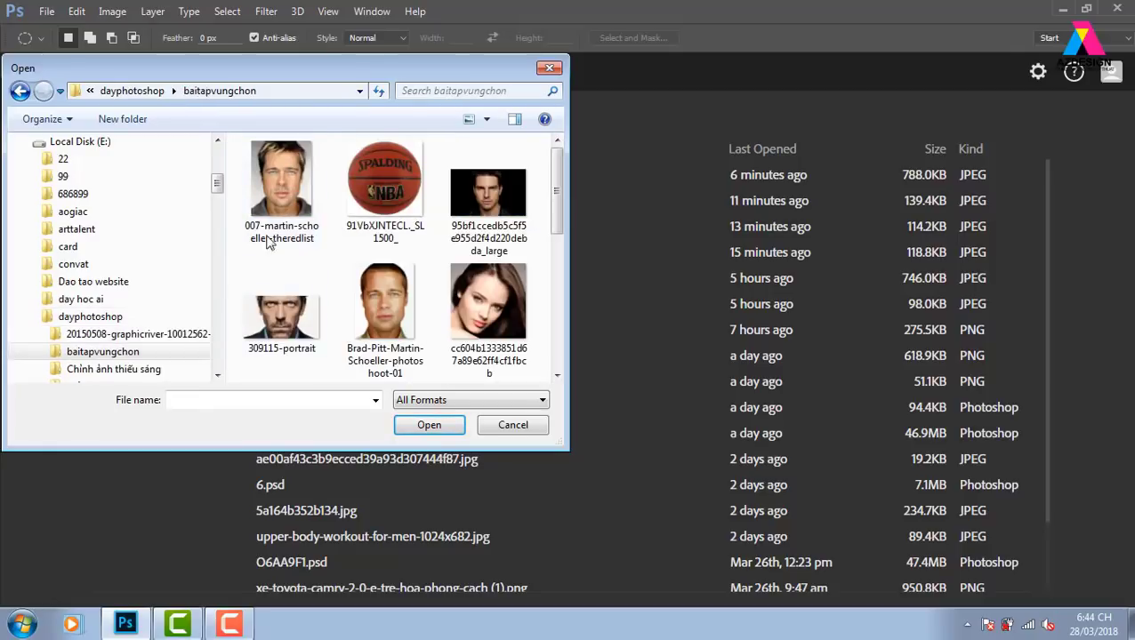
left_click(292, 190)
left_click(451, 425)
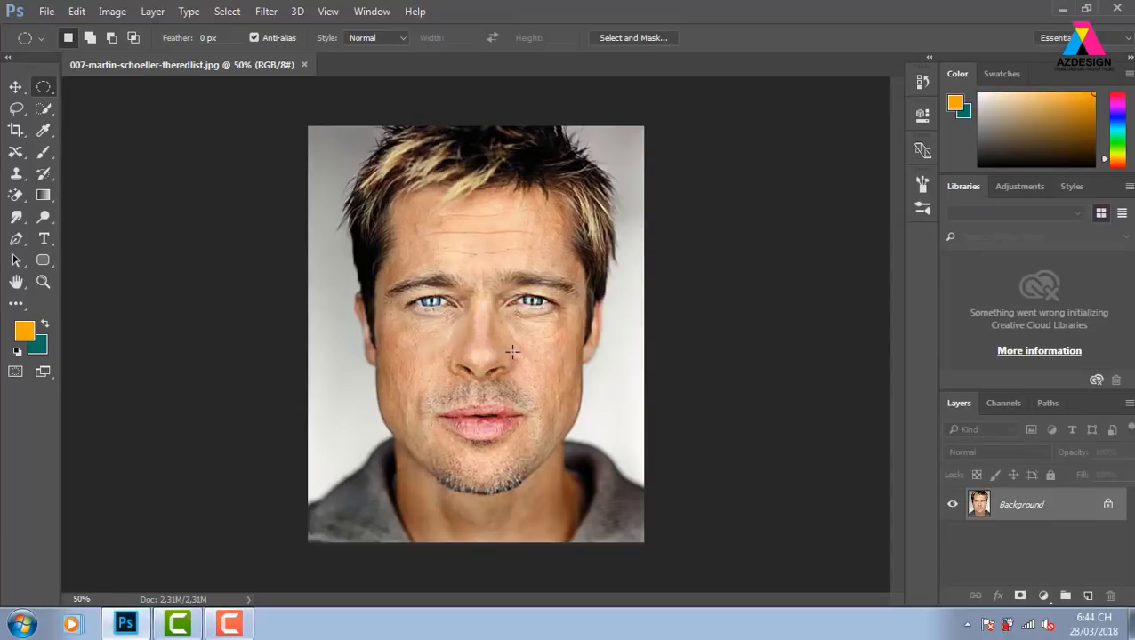
Step: Zoom in on the forehead and lasso-select the lower forehead wrinkle
key("ctrl+plus")
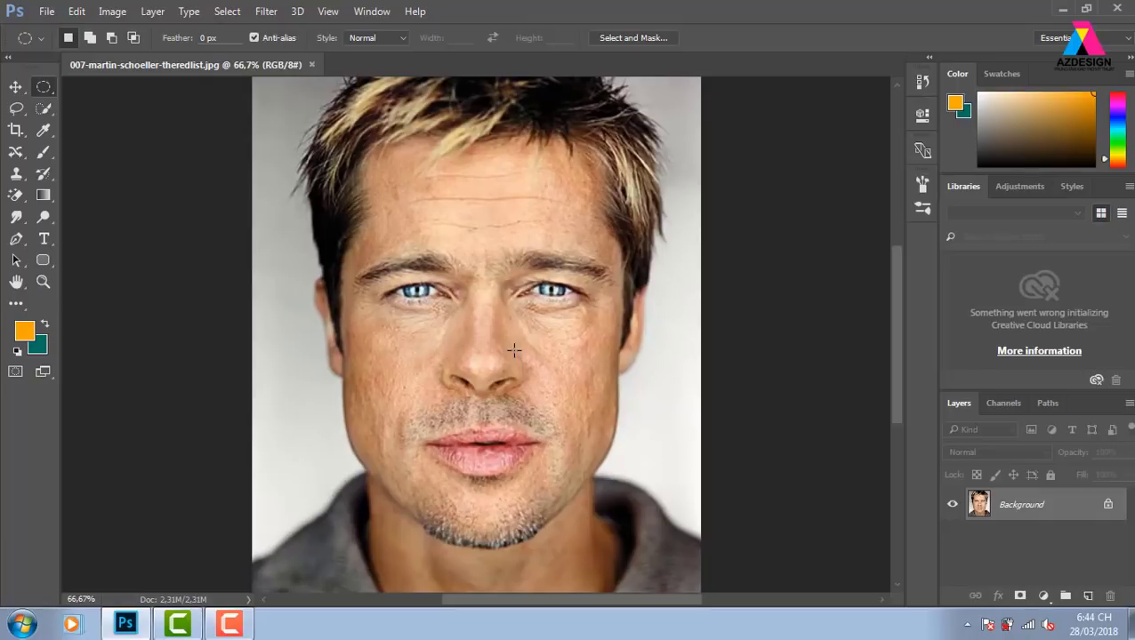
key("ctrl+plus")
key("ctrl+plus")
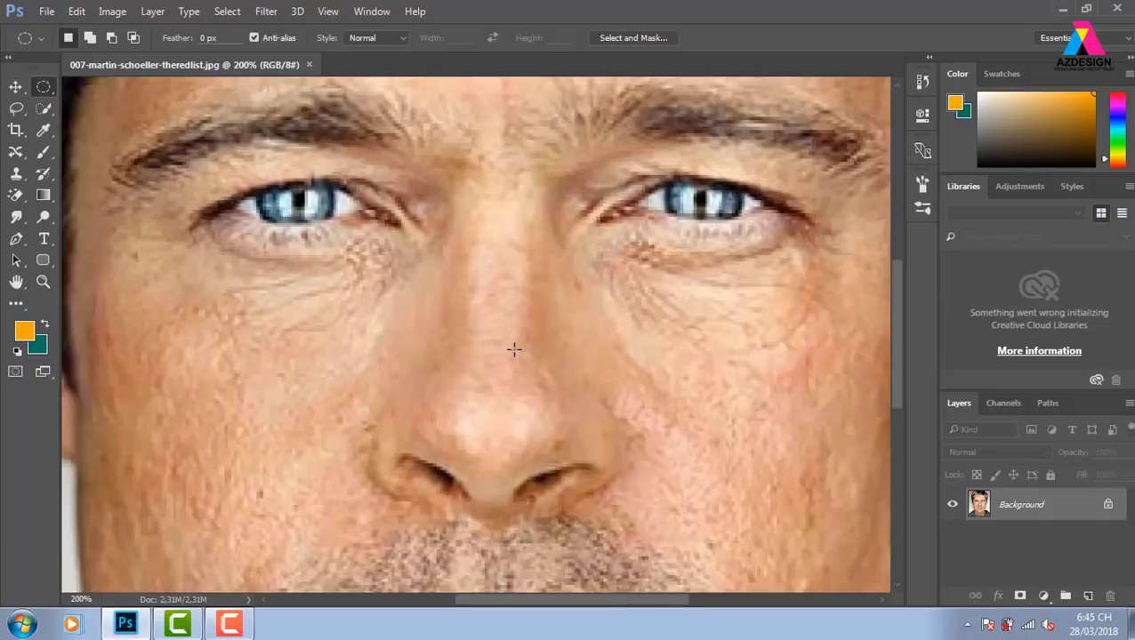
left_click_drag(549, 150, 542, 381)
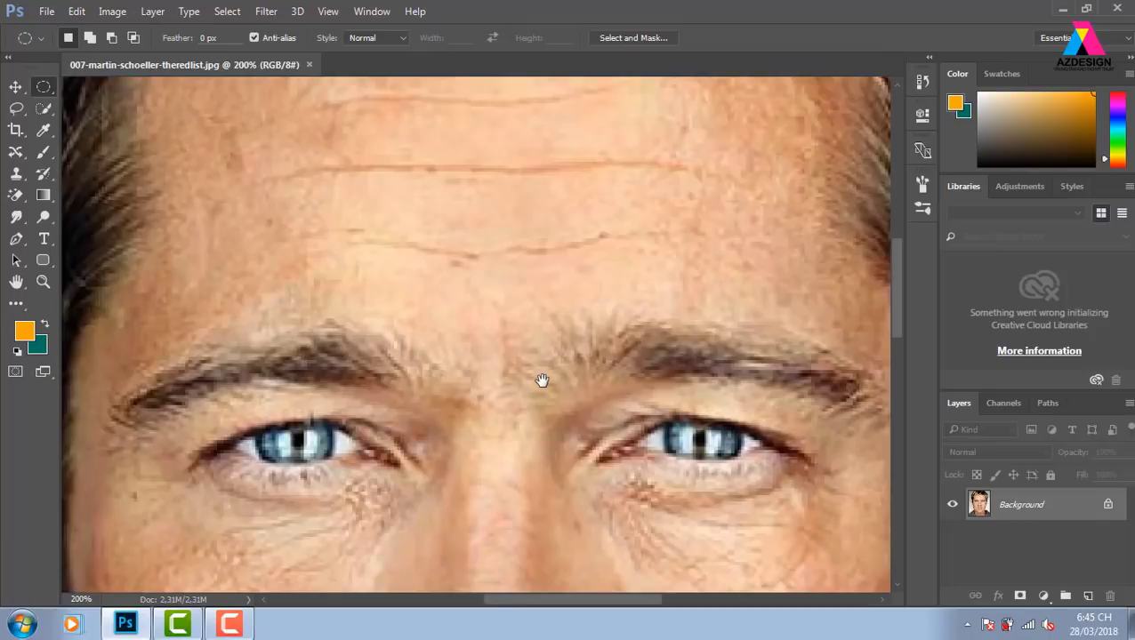
key("ctrl+minus")
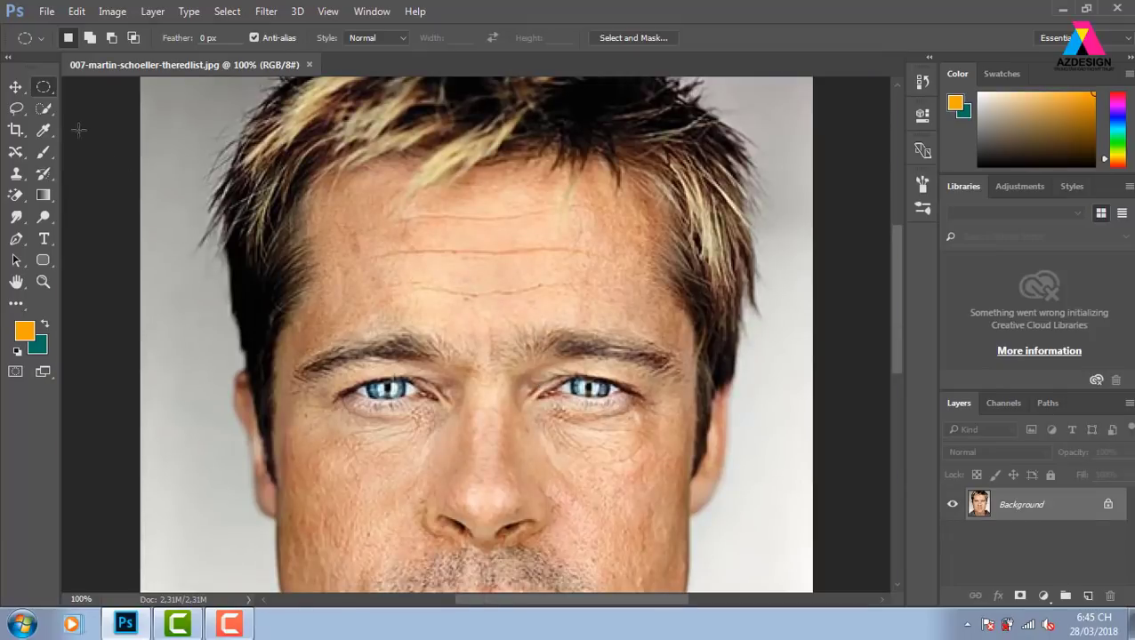
left_click(16, 109)
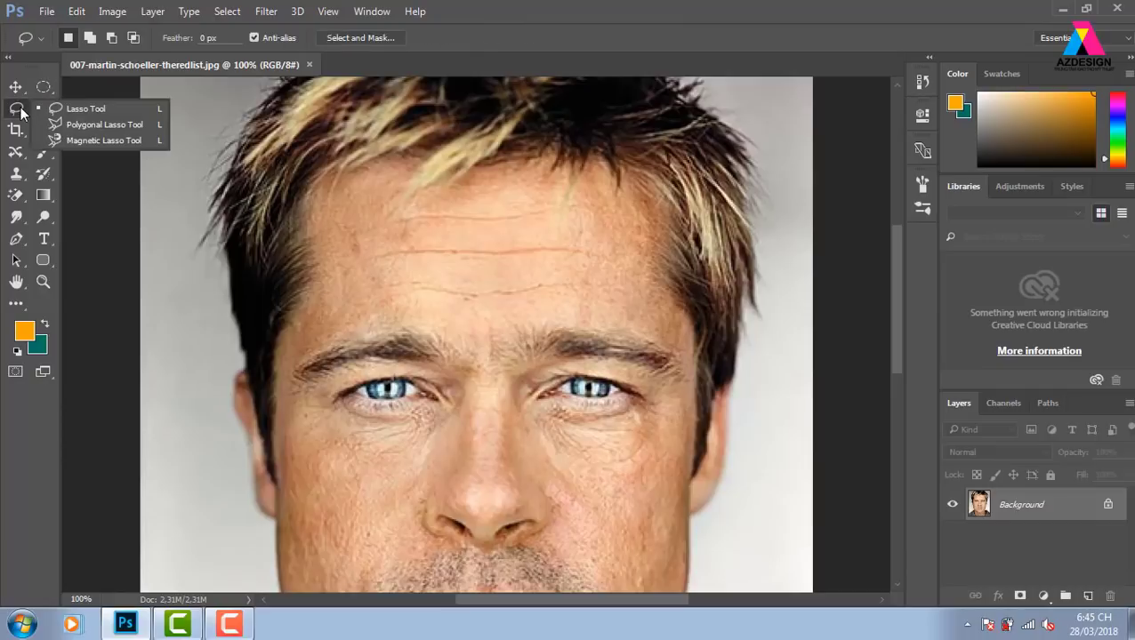
left_click(87, 113)
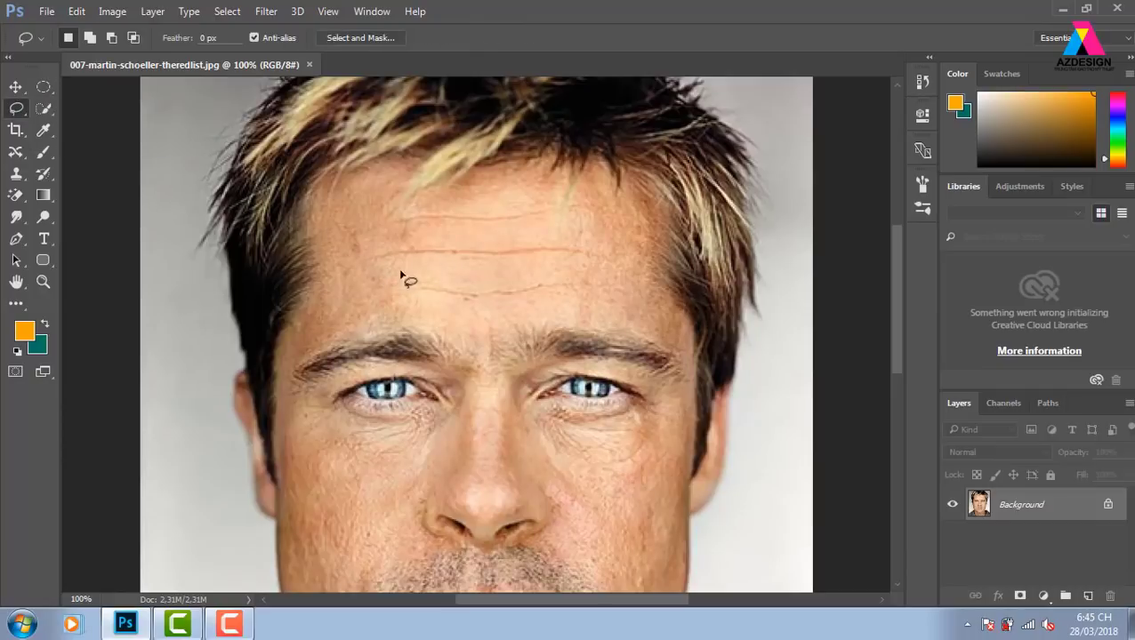
mouse_move(376, 287)
left_mouse_down()
mouse_move(580, 291)
mouse_move(479, 308)
mouse_move(375, 304)
mouse_move(373, 289)
mouse_move(446, 308)
left_mouse_up()
Step: Fill the wrinkle selection using Edit > Fill with Content-Aware
left_click(77, 11)
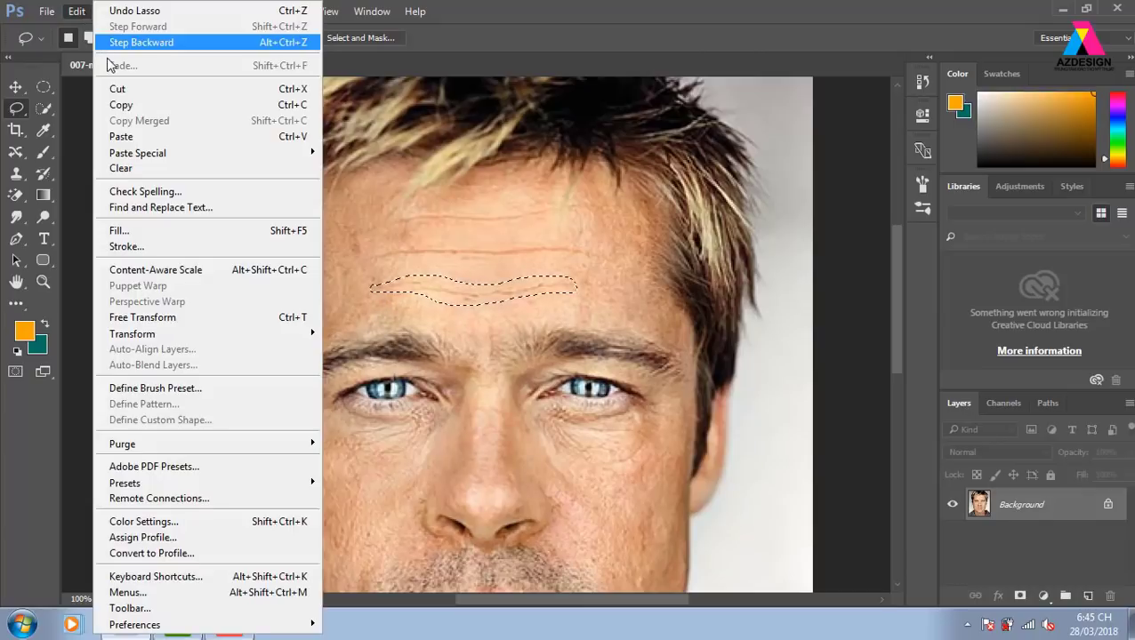
left_click(181, 232)
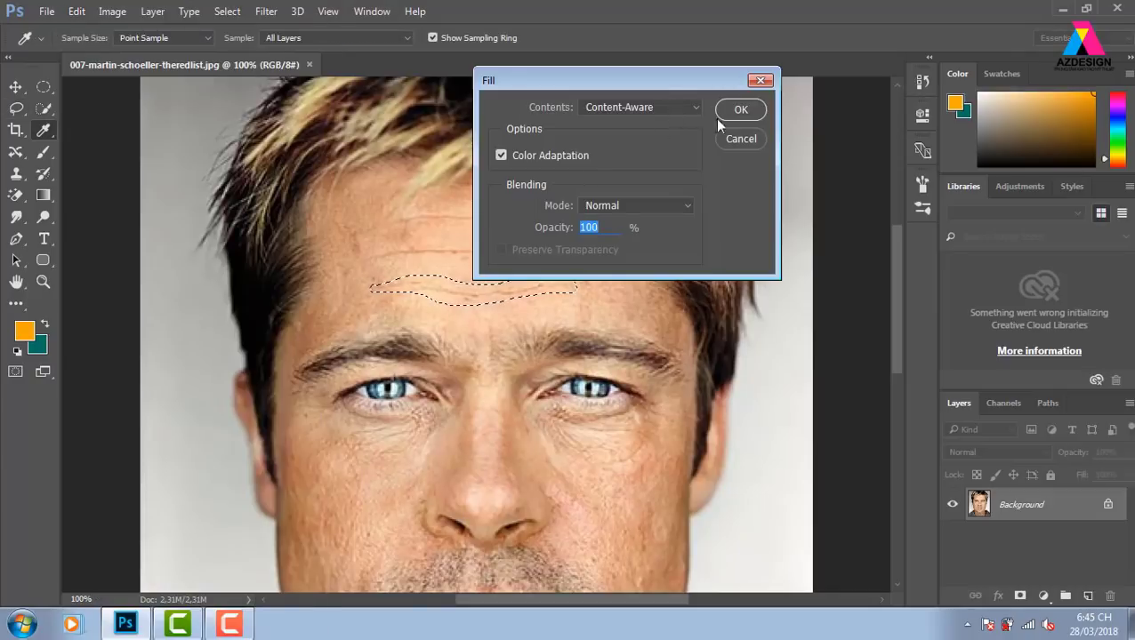
left_click(752, 114)
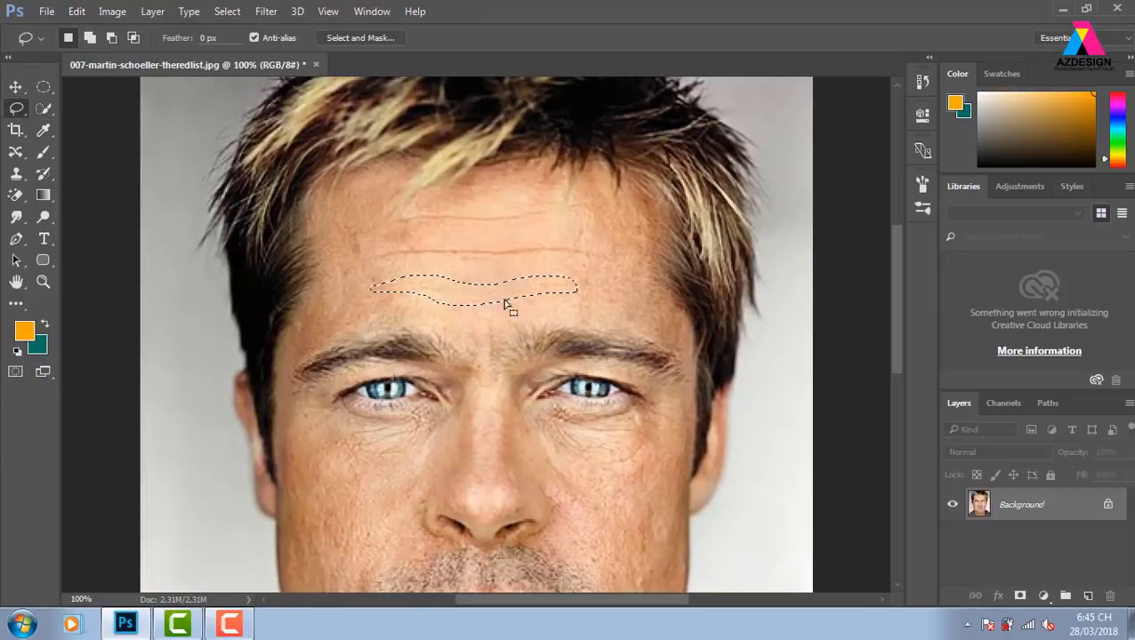
Step: Deselect with Ctrl+D, leaving the Content-Aware-filled forehead with no active selection
key("ctrl+d")
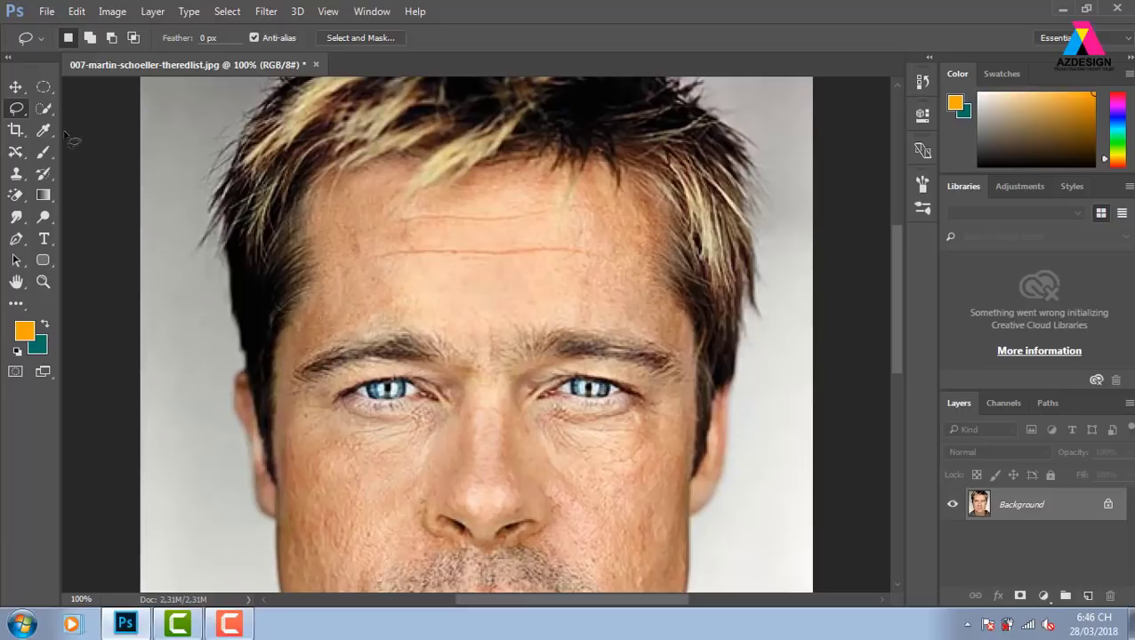
Step: Lasso the upper forehead wrinkle, Content-Aware fill it via Shift+F5, and deselect
left_click(16, 86)
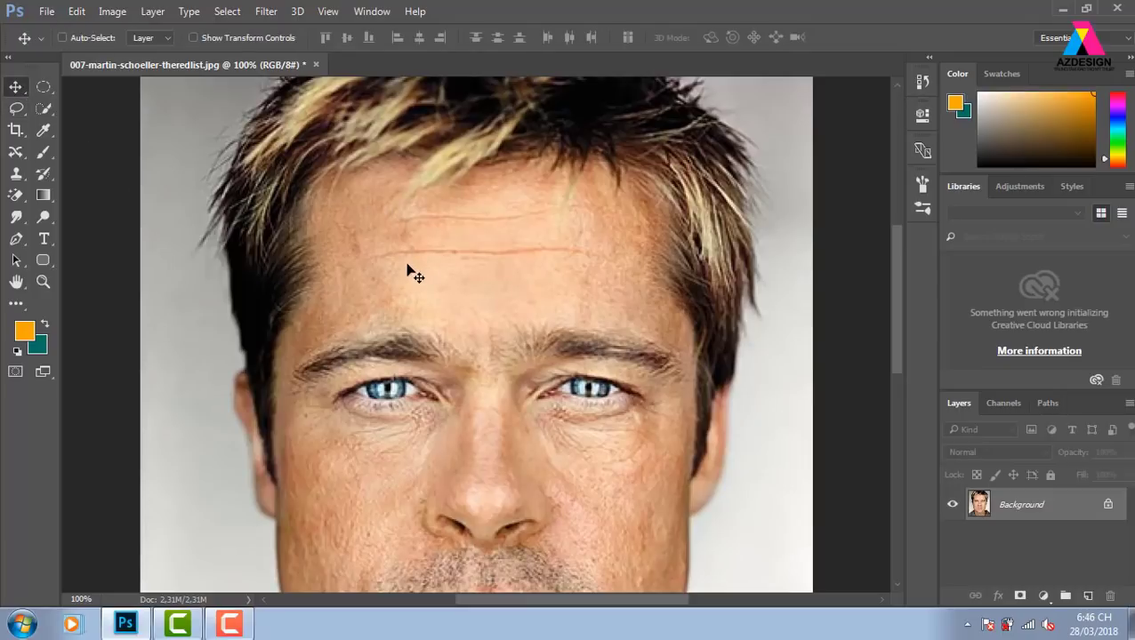
key("l")
left_click(370, 263)
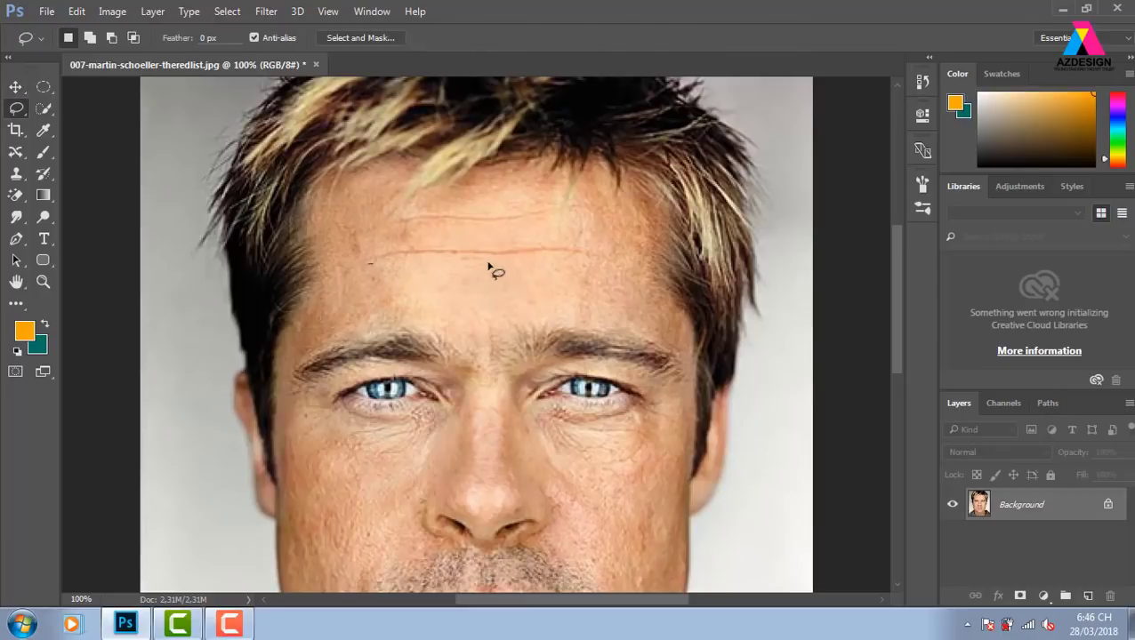
mouse_move(488, 264)
left_mouse_down()
mouse_move(594, 254)
mouse_move(540, 243)
mouse_move(369, 263)
left_mouse_up()
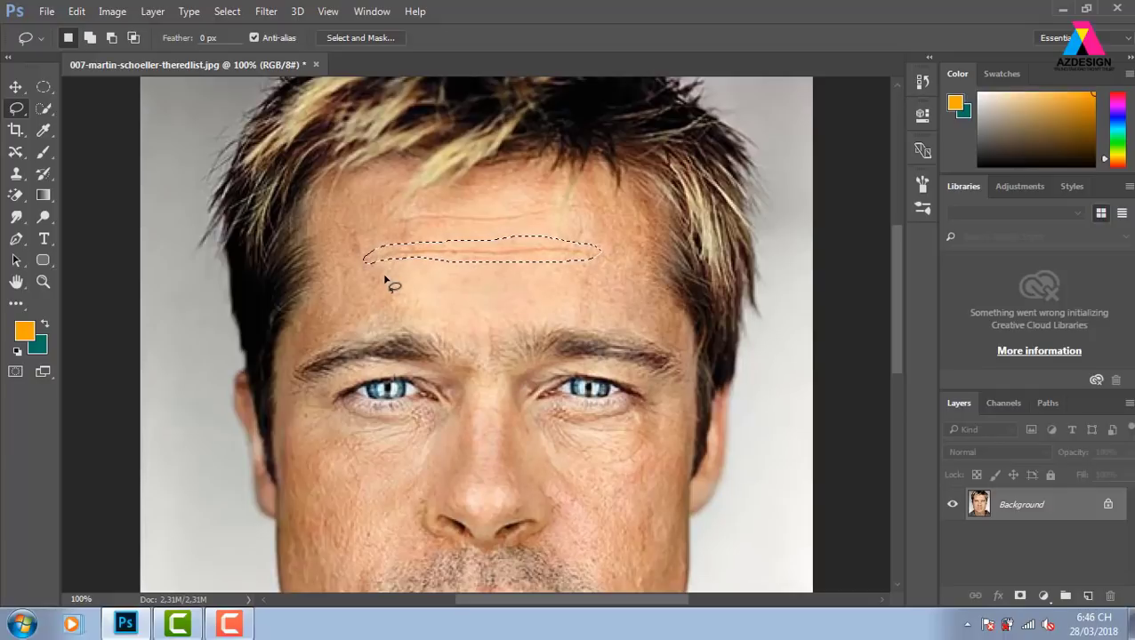
key("shift+F5")
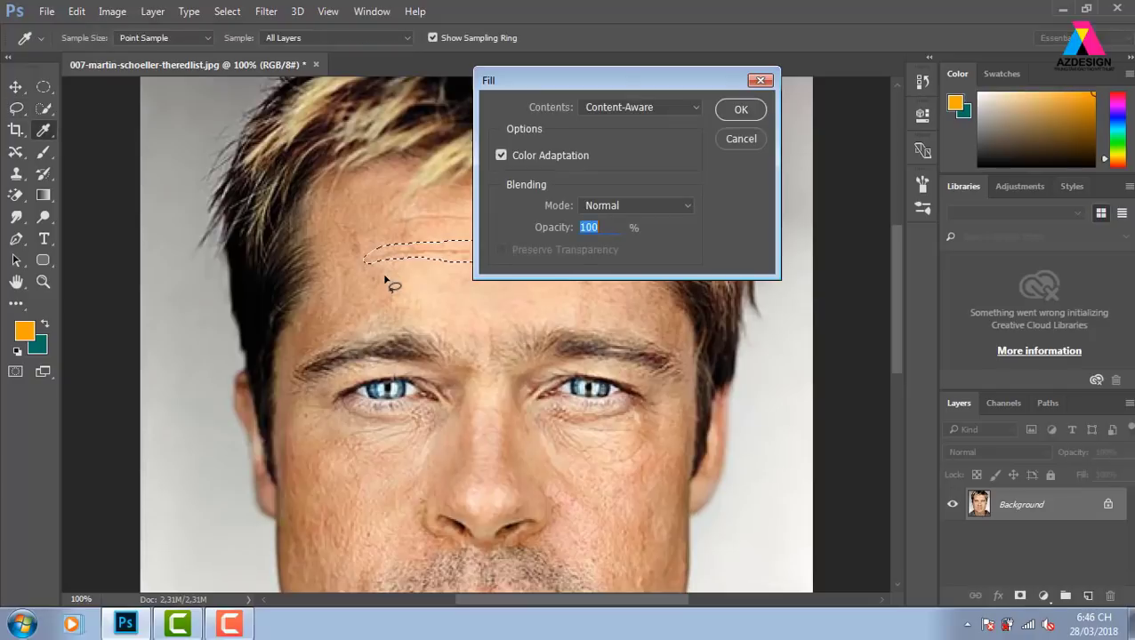
key("Return")
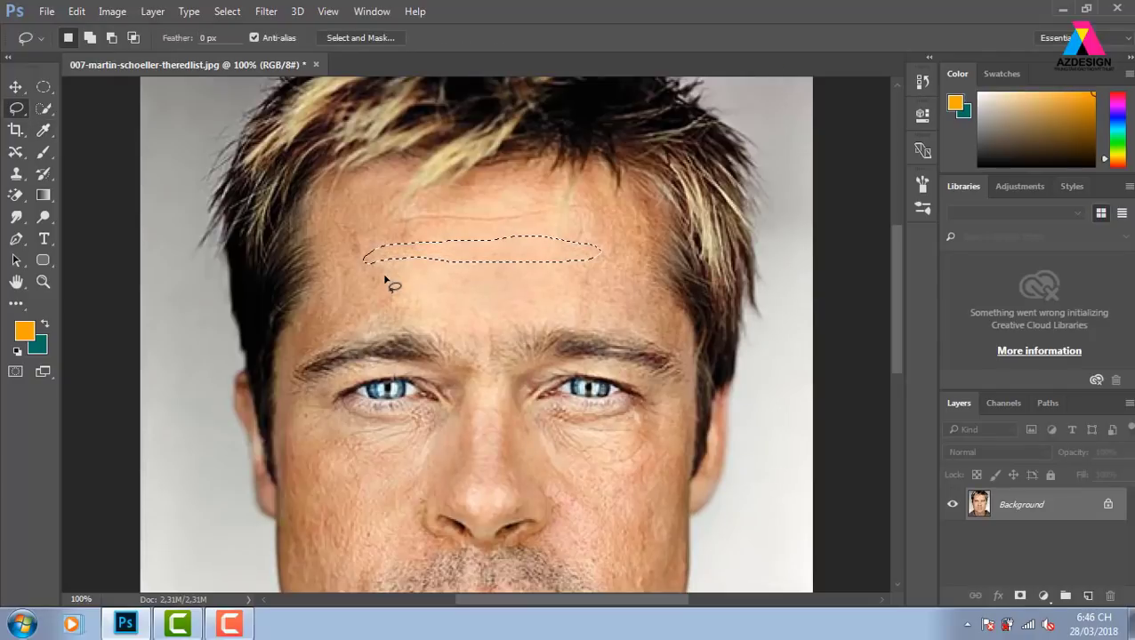
key("ctrl+d")
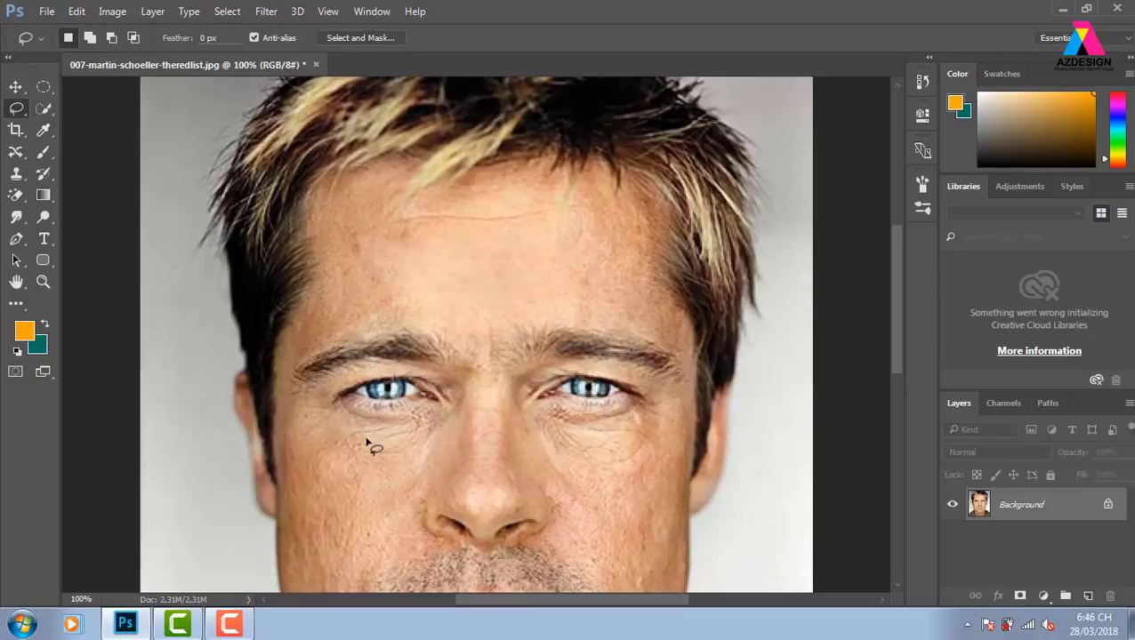
Step: Revert the portrait to its original state with F12, zoom out to 66.7%, and open Filter
key("v")
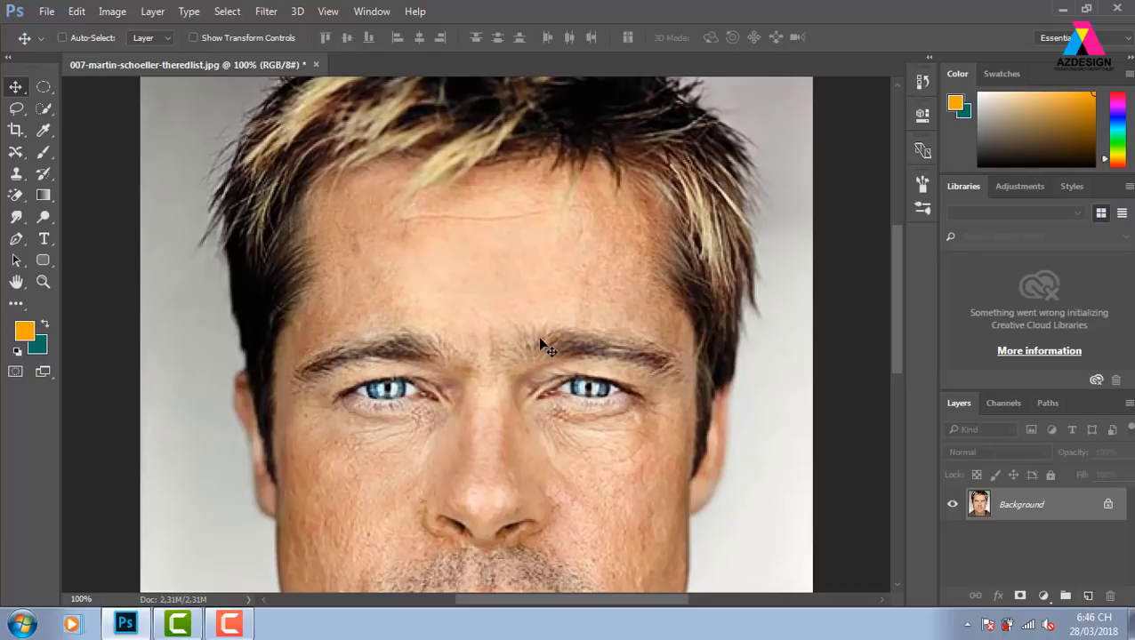
key("F12")
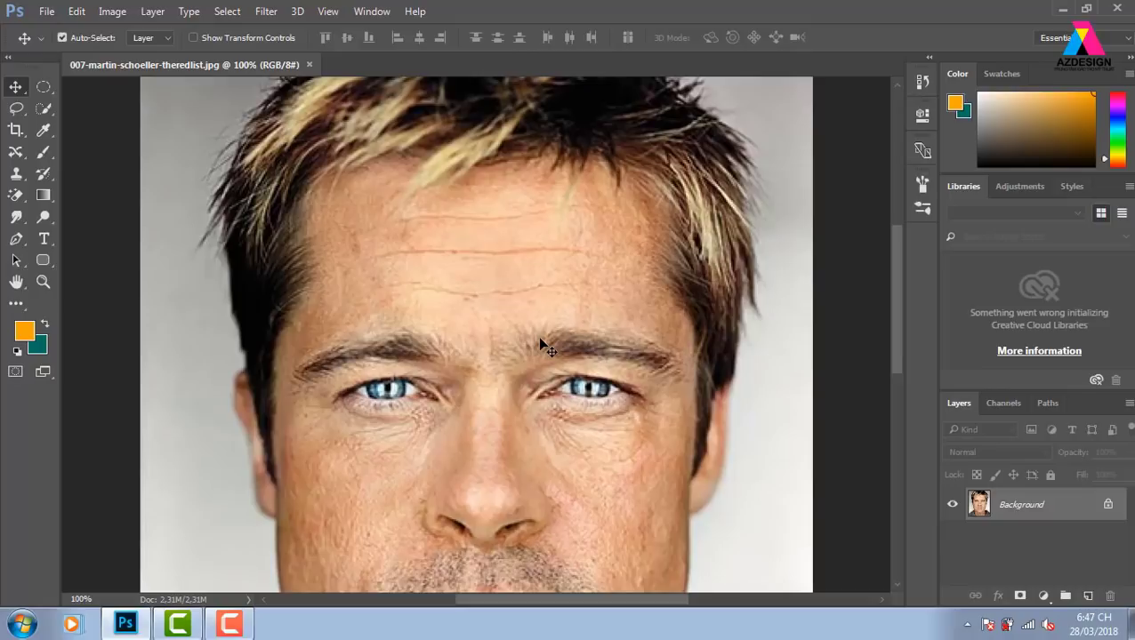
key("ctrl+minus")
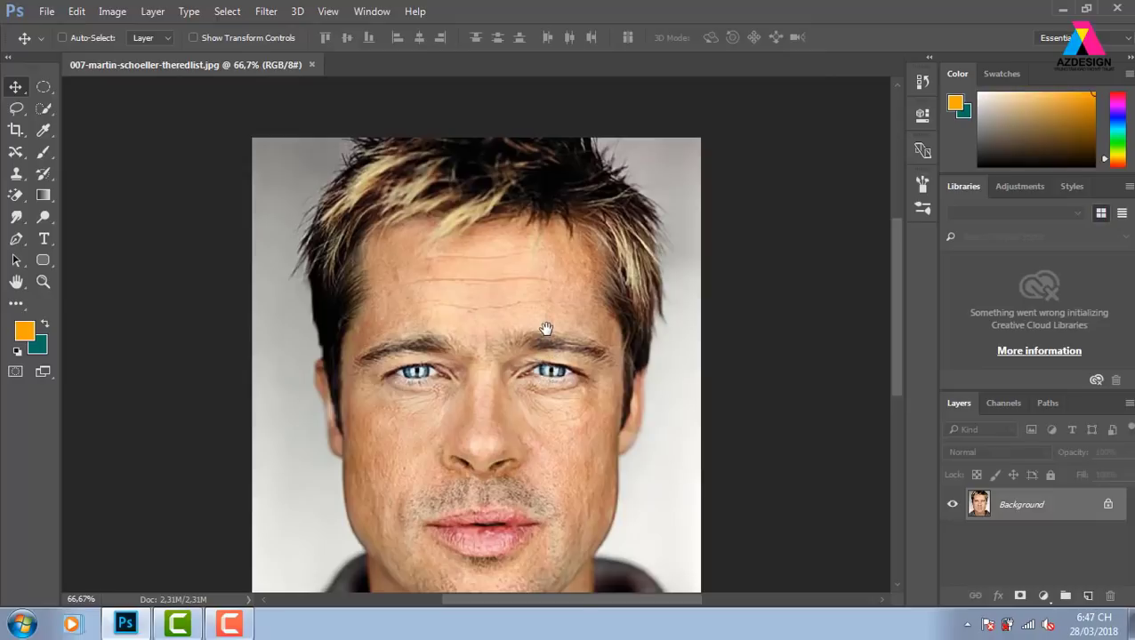
left_click_drag(545, 323, 546, 329)
scroll(546, 329, "down", 2)
scroll(546, 329, "down", 1)
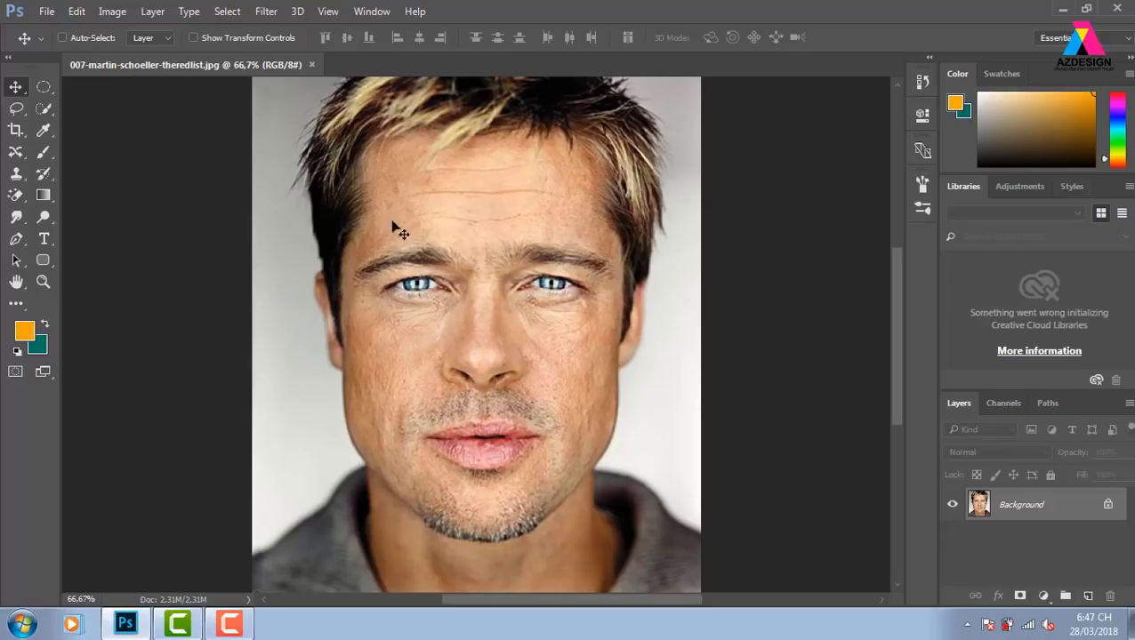
left_click(272, 12)
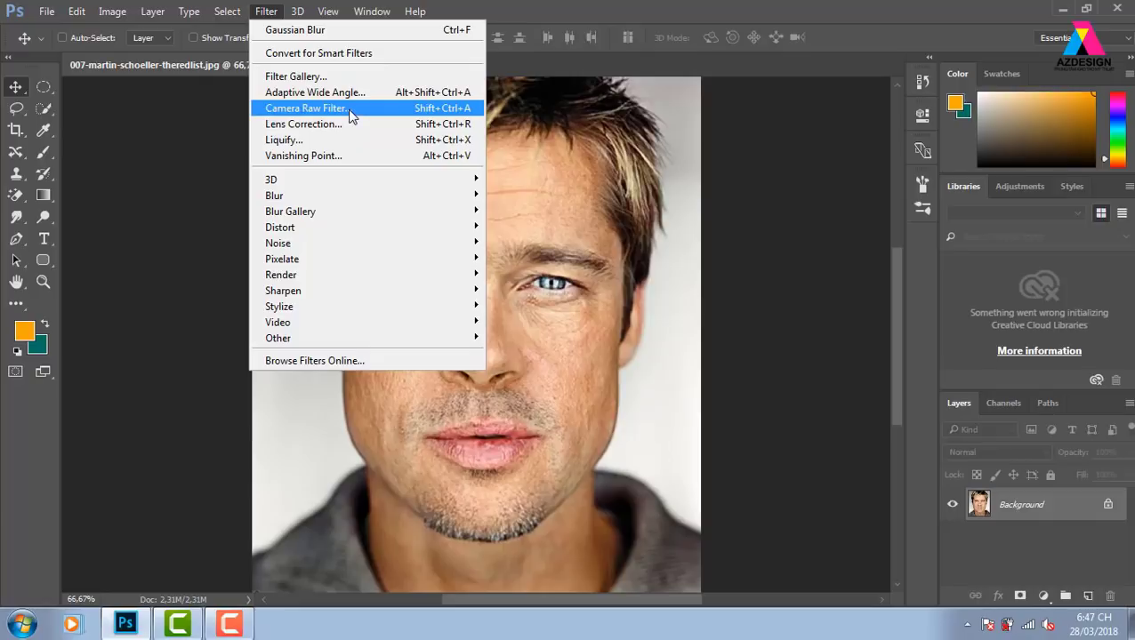
Step: Launch the Camera Raw Filter and show its Detail panel for sharpening and noise reduction
left_click(349, 112)
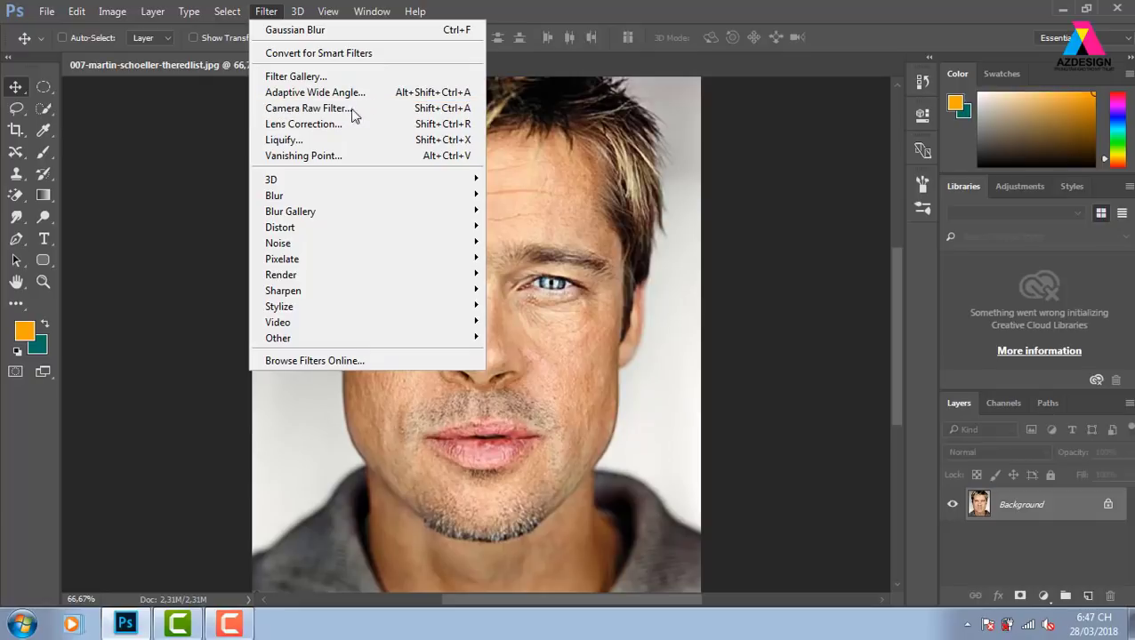
left_click(459, 118)
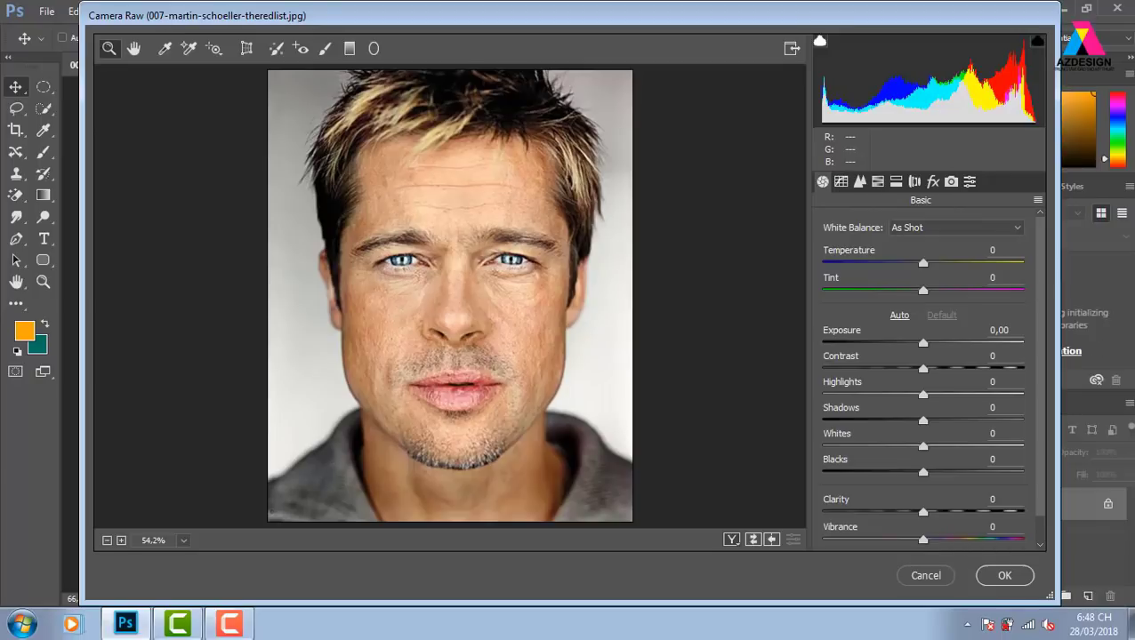
left_click(860, 184)
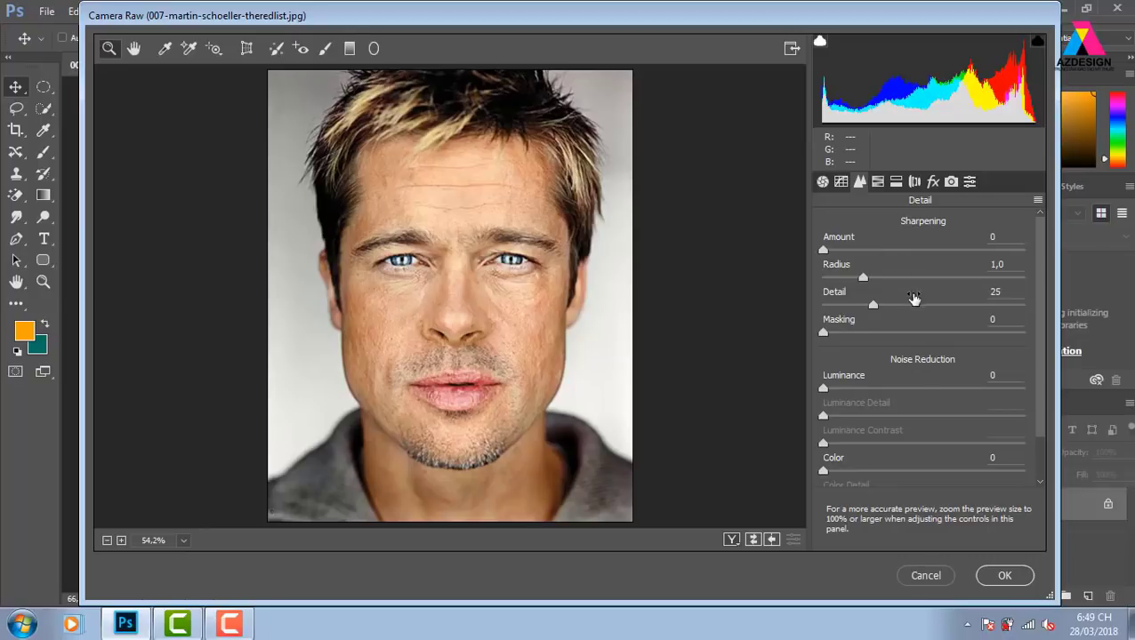
Step: Set Camera Raw Sharpening Amount 75 and Luminance noise reduction 100, then apply it
left_click_drag(822, 249, 1123, 244)
left_click_drag(995, 250, 822, 250)
left_click_drag(826, 253, 1022, 253)
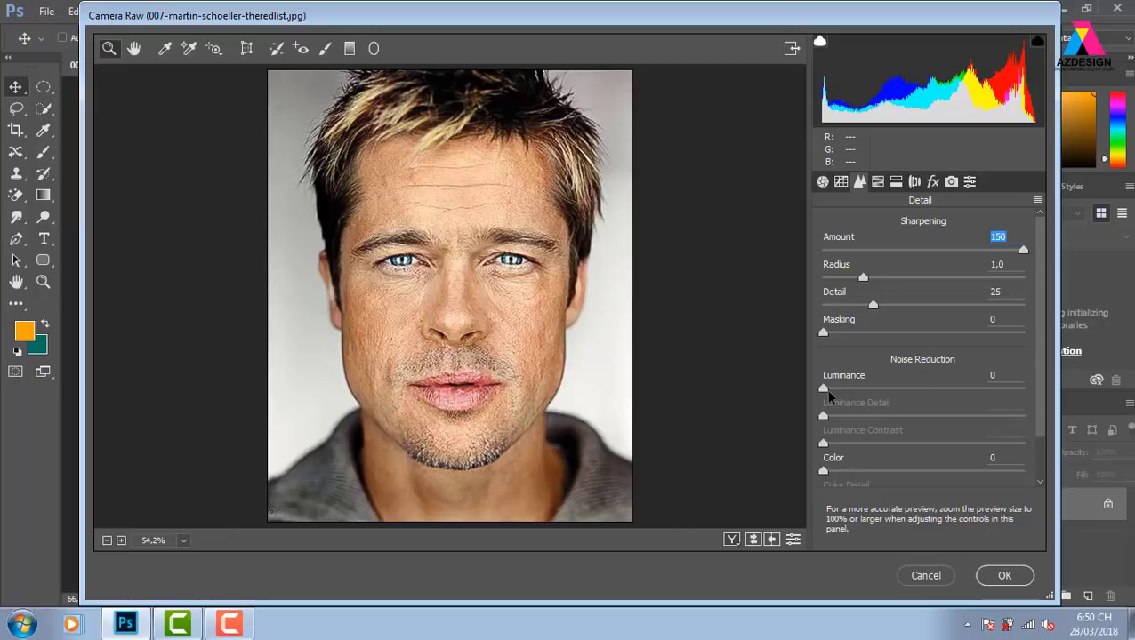
left_click_drag(823, 389, 1023, 389)
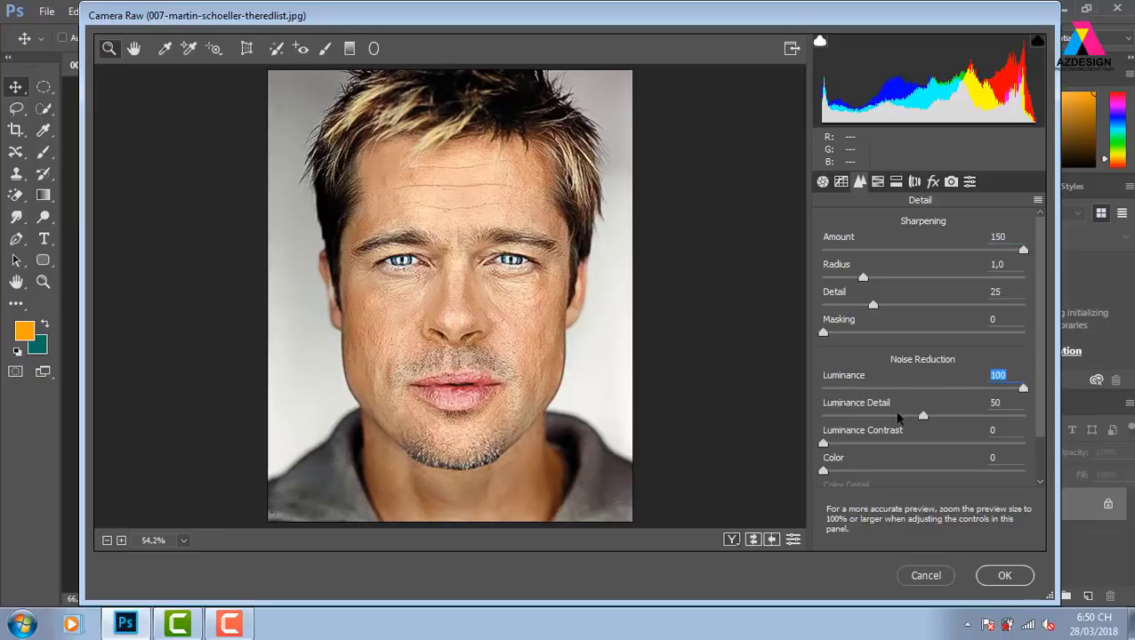
left_click_drag(1023, 250, 923, 257)
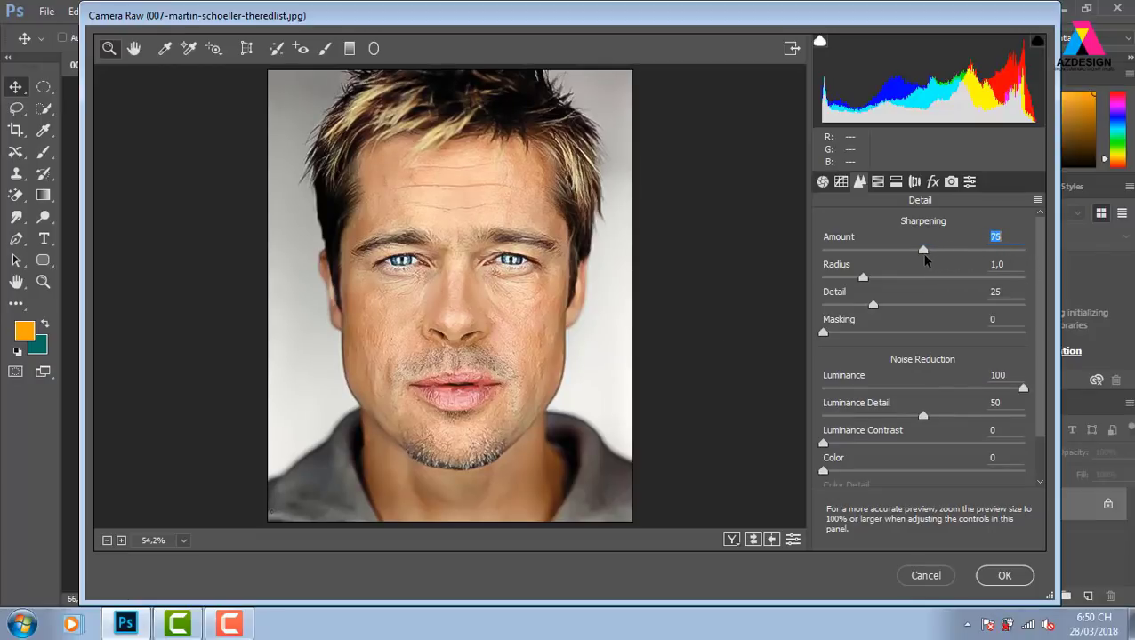
left_click(1025, 395)
left_click(1013, 579)
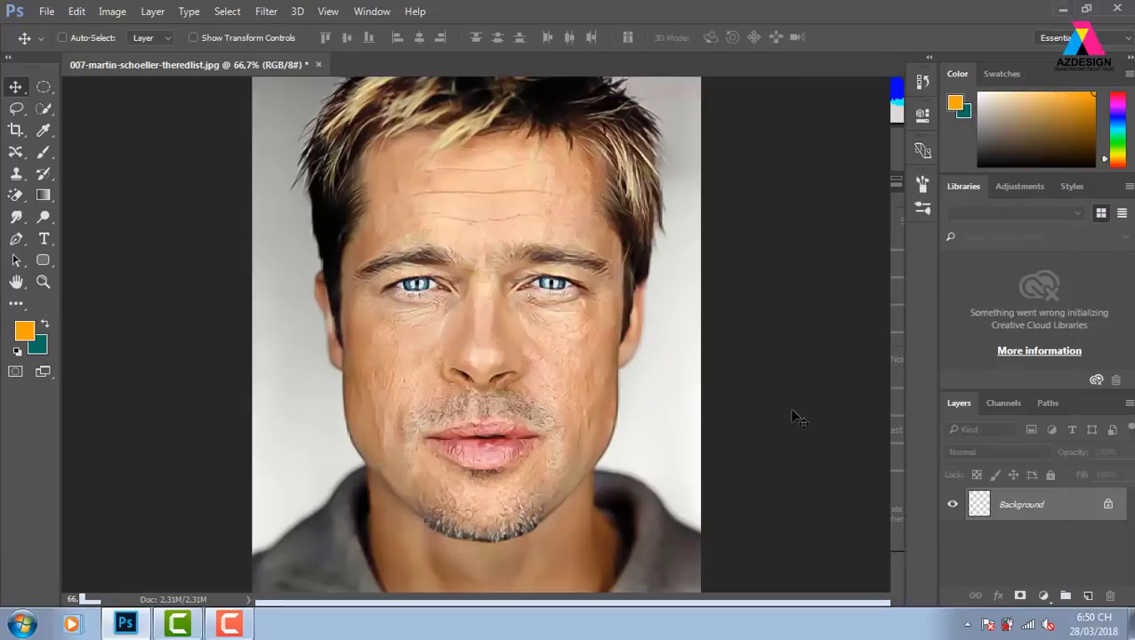
Step: Save the document, undo a trial filter reapply, and duplicate Background into Layer 1
key("ctrl+1")
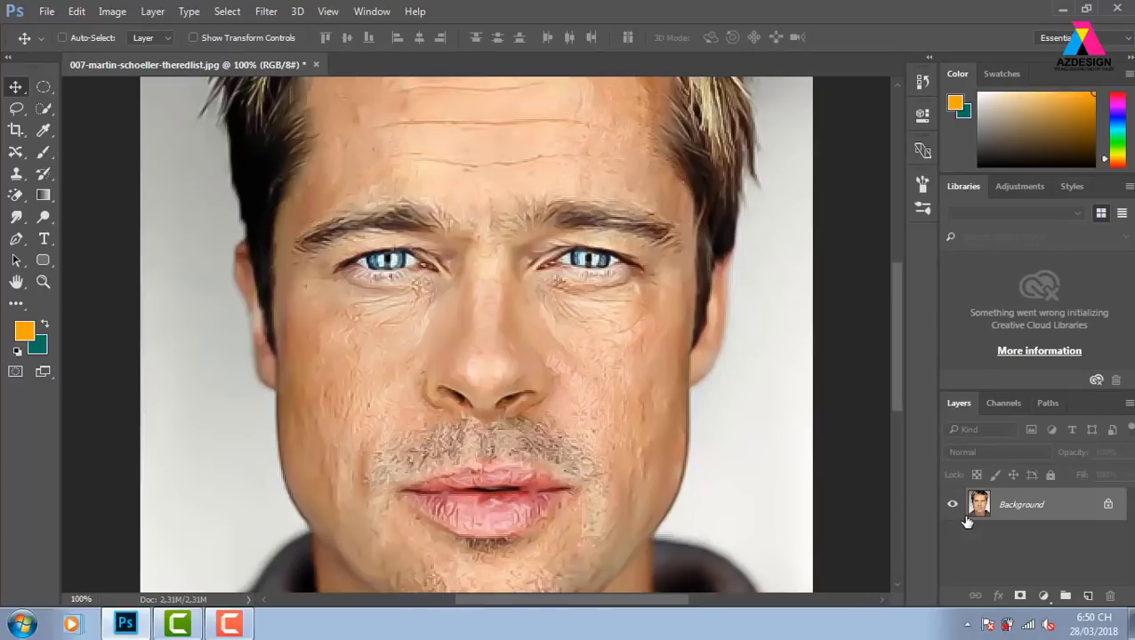
key("ctrl+s")
key("ctrl+f")
key("ctrl+minus")
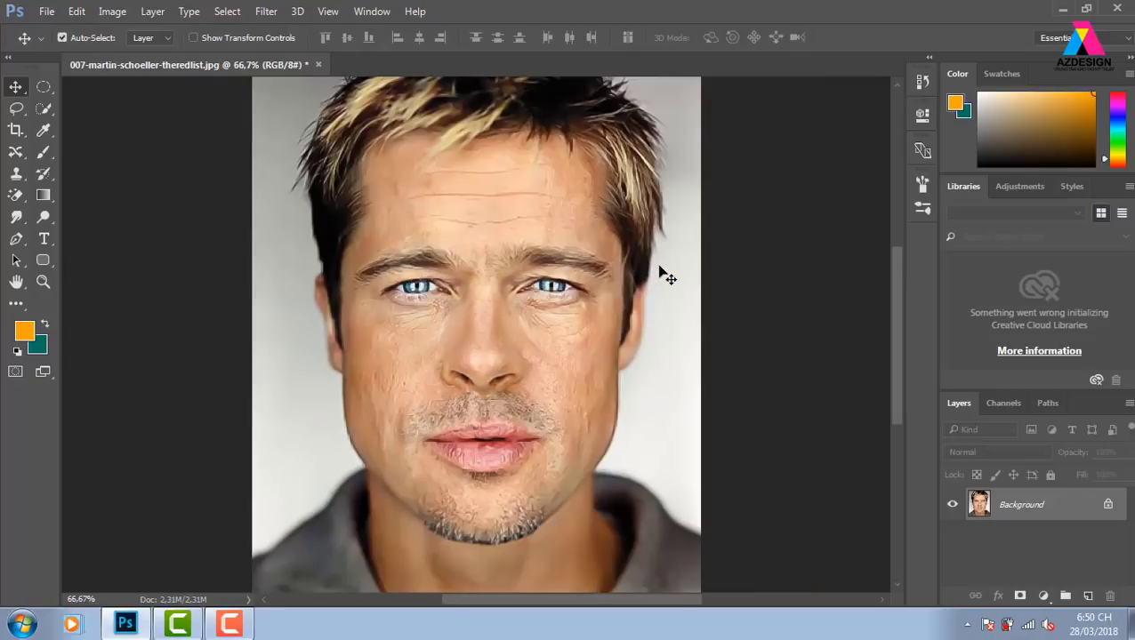
key("ctrl+z")
key("ctrl+plus")
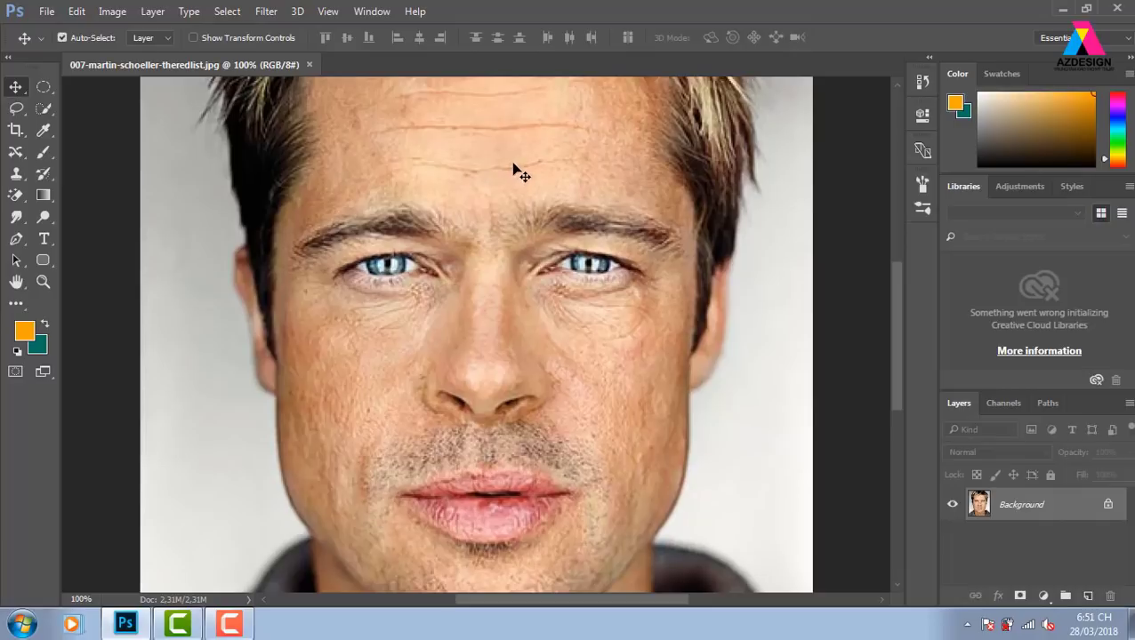
key("ctrl+minus")
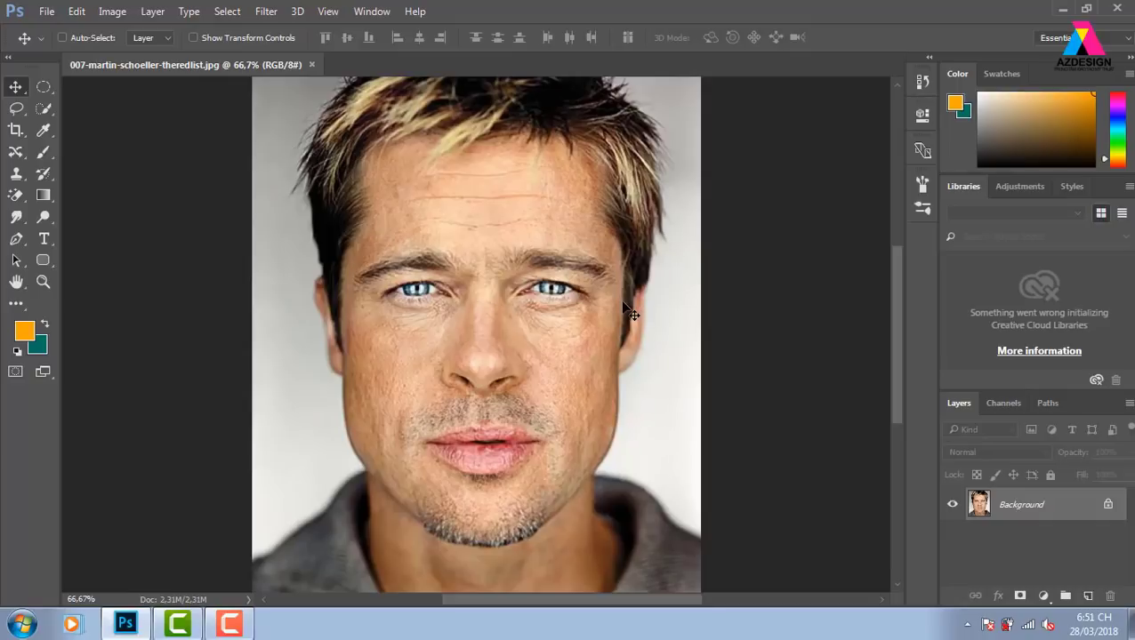
key("ctrl+j")
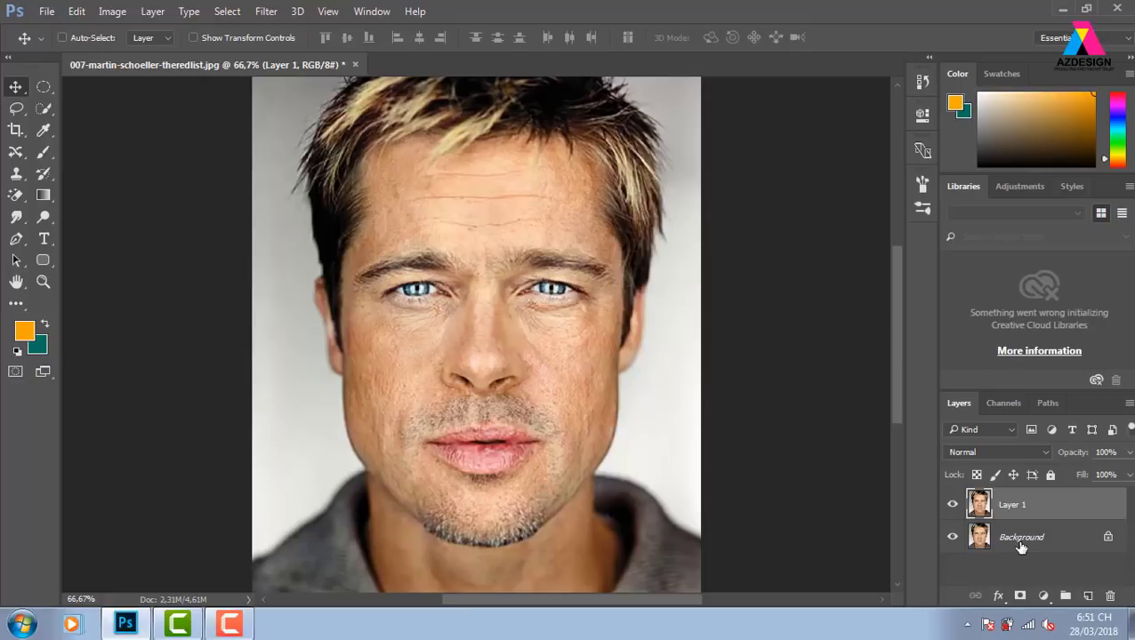
Step: Desaturate Layer 1 with Shift+Ctrl+U and duplicate it as Layer 1 copy
key("ctrl")
key("ctrl+shift+u")
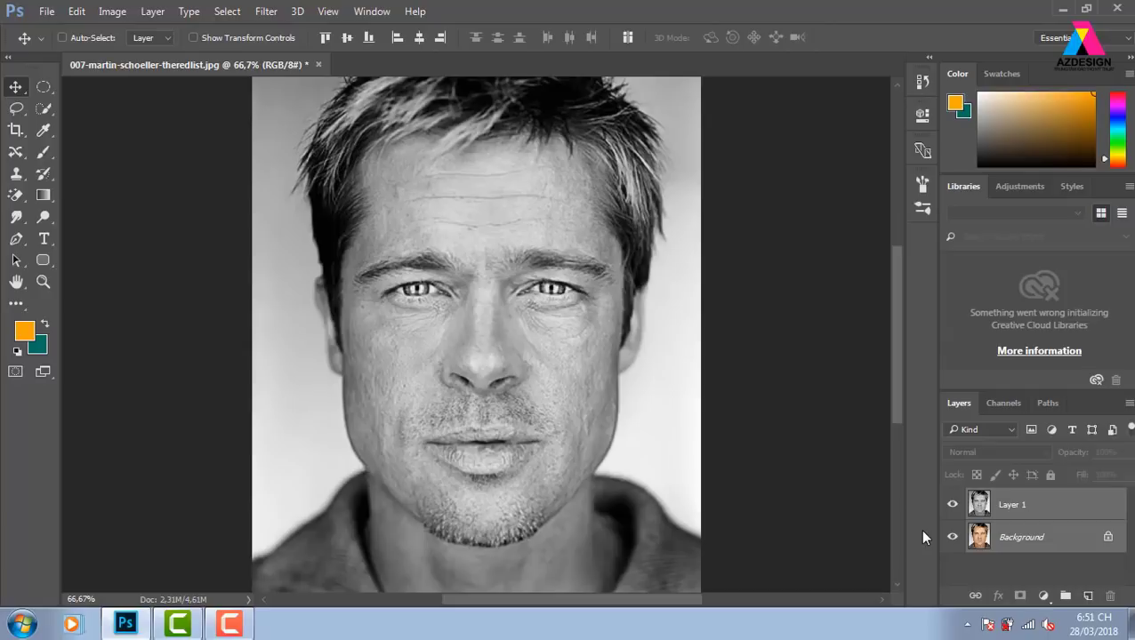
left_click(1030, 508)
key("ctrl+j")
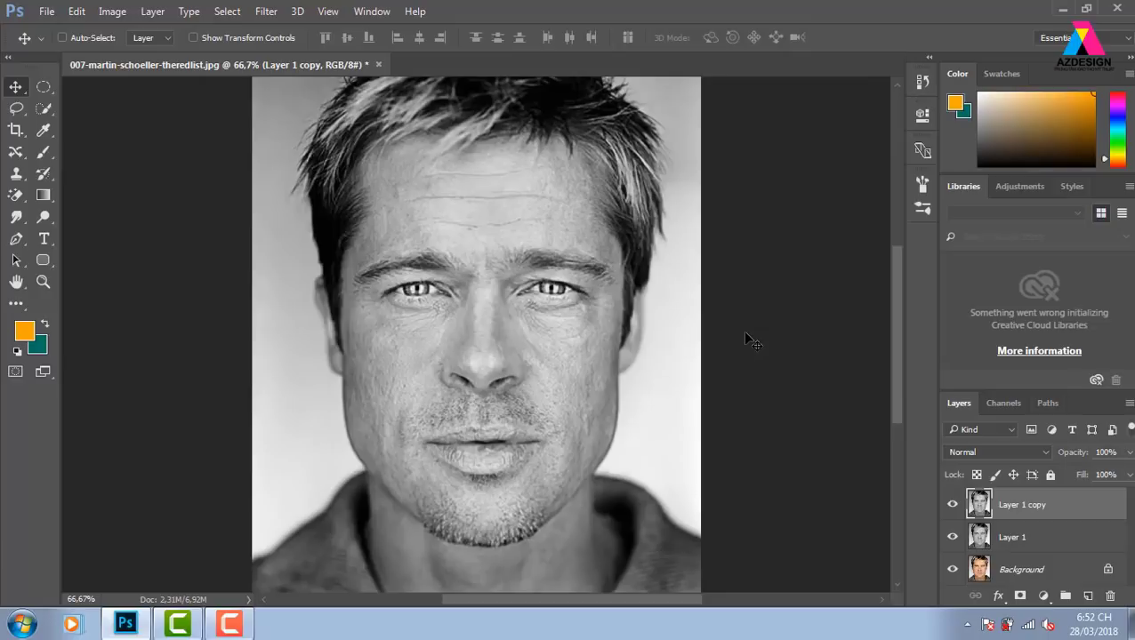
Step: Invert Layer 1 copy with Ctrl+I, turning the grey portrait into a negative
key("ctrl+i")
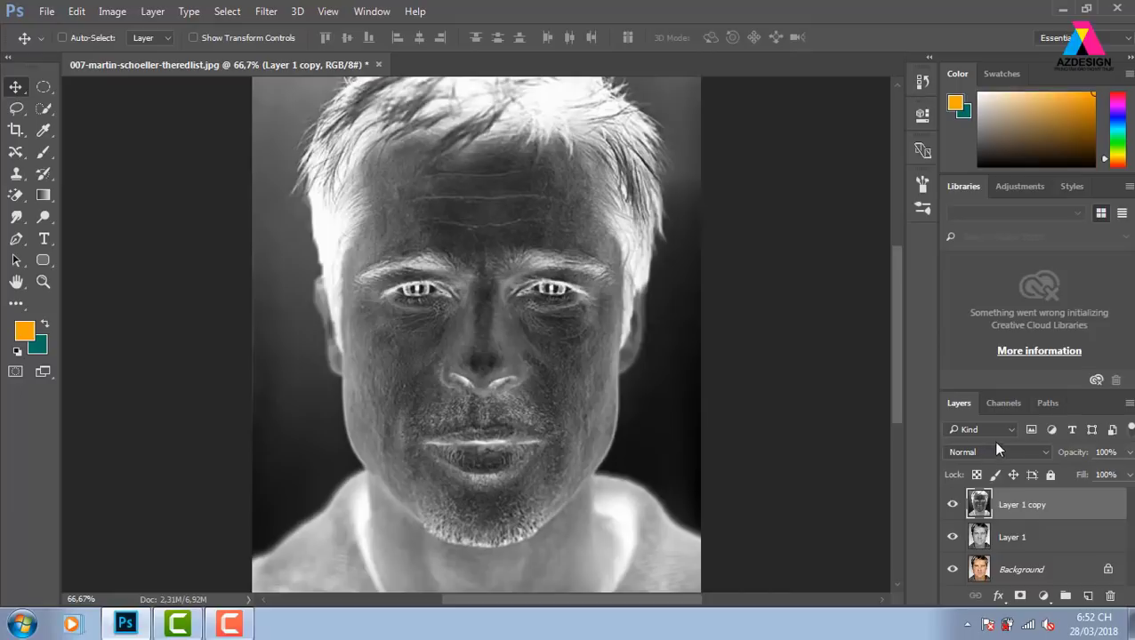
Step: Float the Layers panel and set Layer 1 copy's blend mode to Vivid Light
left_click_drag(974, 406, 795, 131)
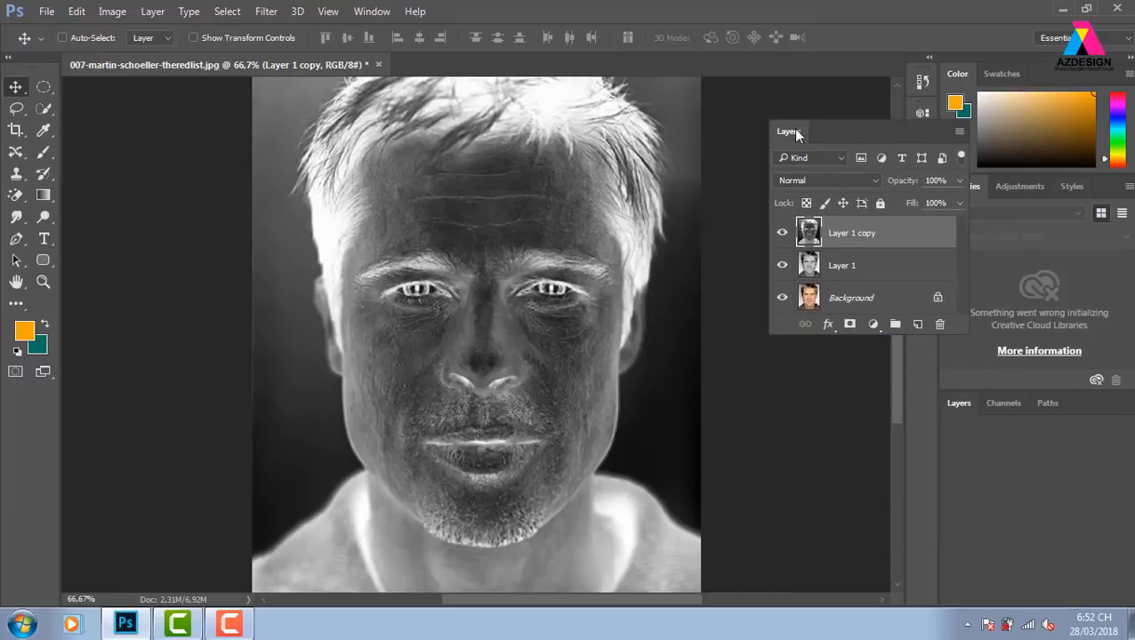
left_click(858, 182)
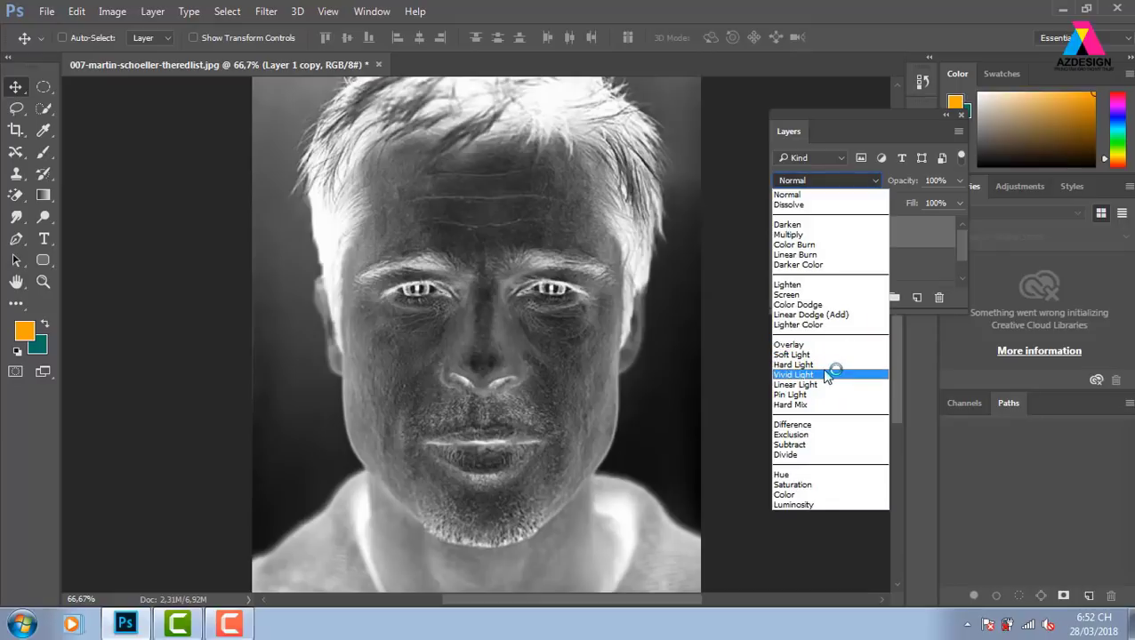
left_click(826, 374)
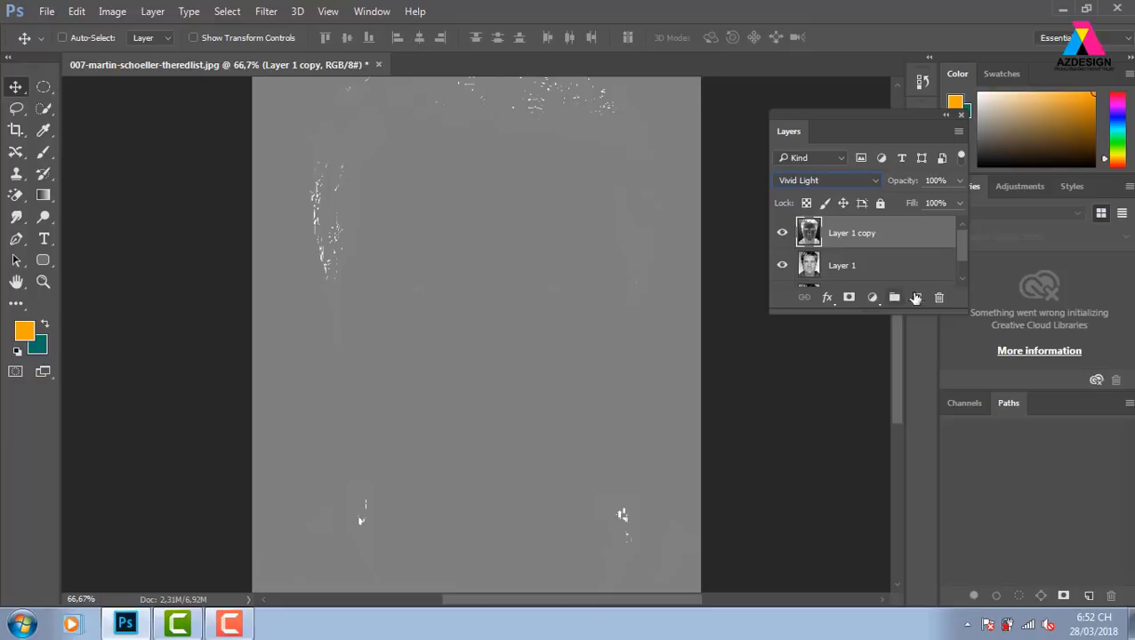
left_click_drag(901, 309, 905, 393)
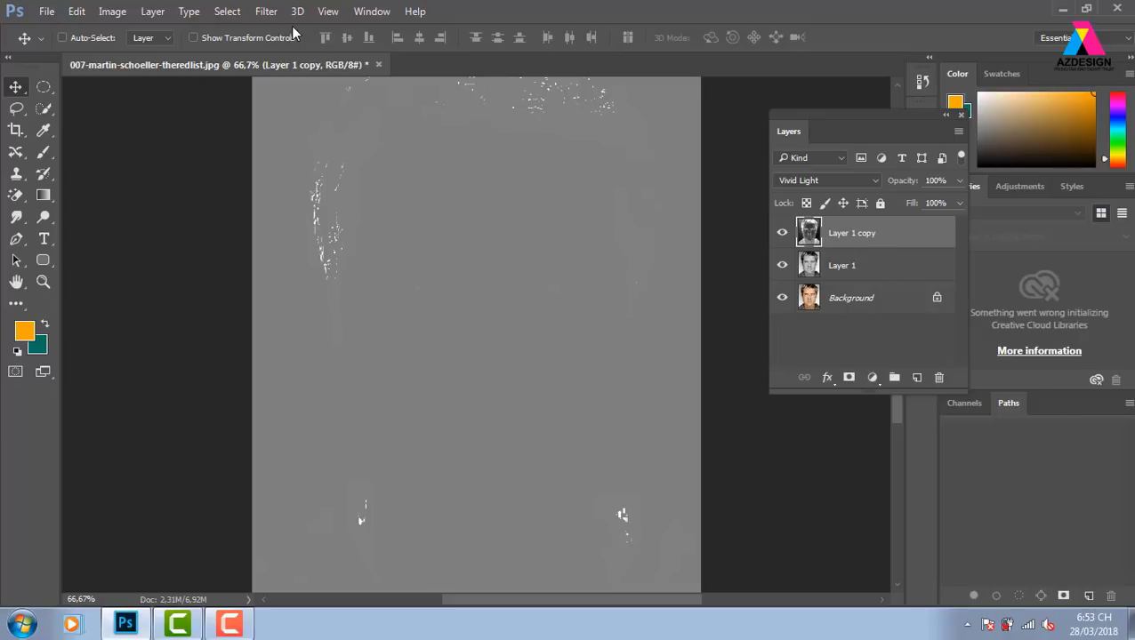
left_click(268, 11)
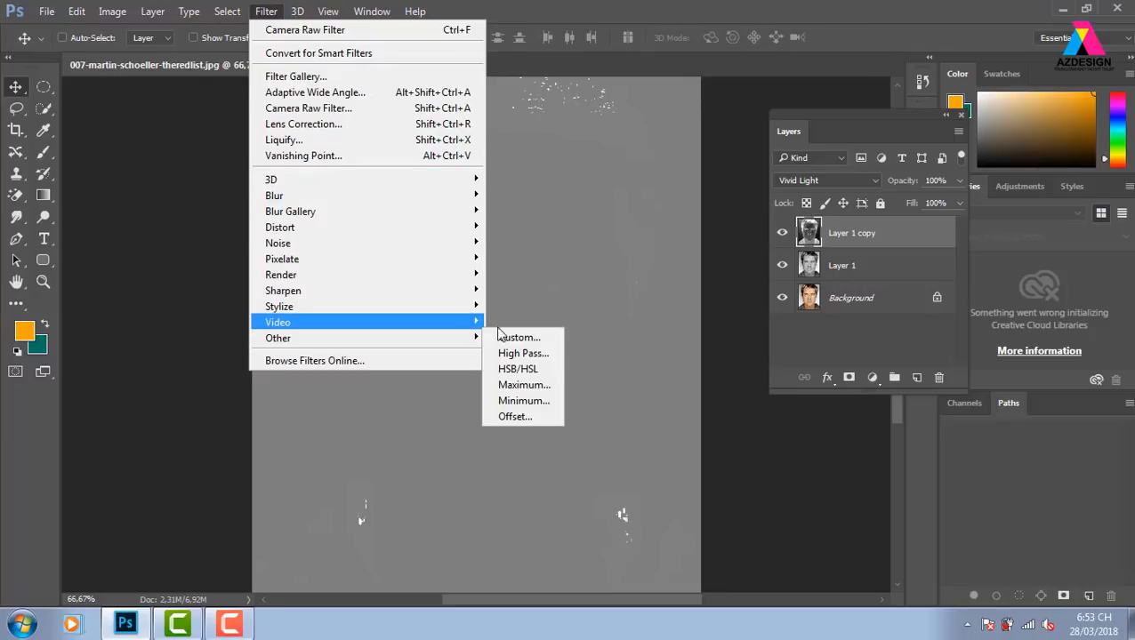
Step: Apply a 0.9 px High Pass to Layer 1 copy, then hide and delete that copy
left_click(533, 353)
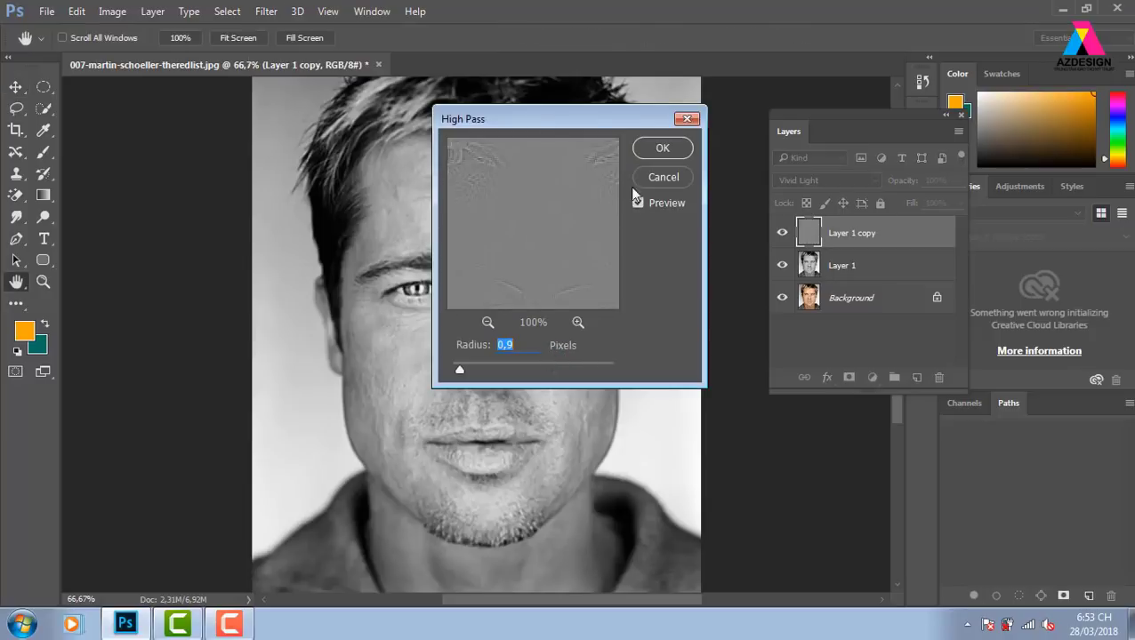
left_click_drag(600, 121, 756, 88)
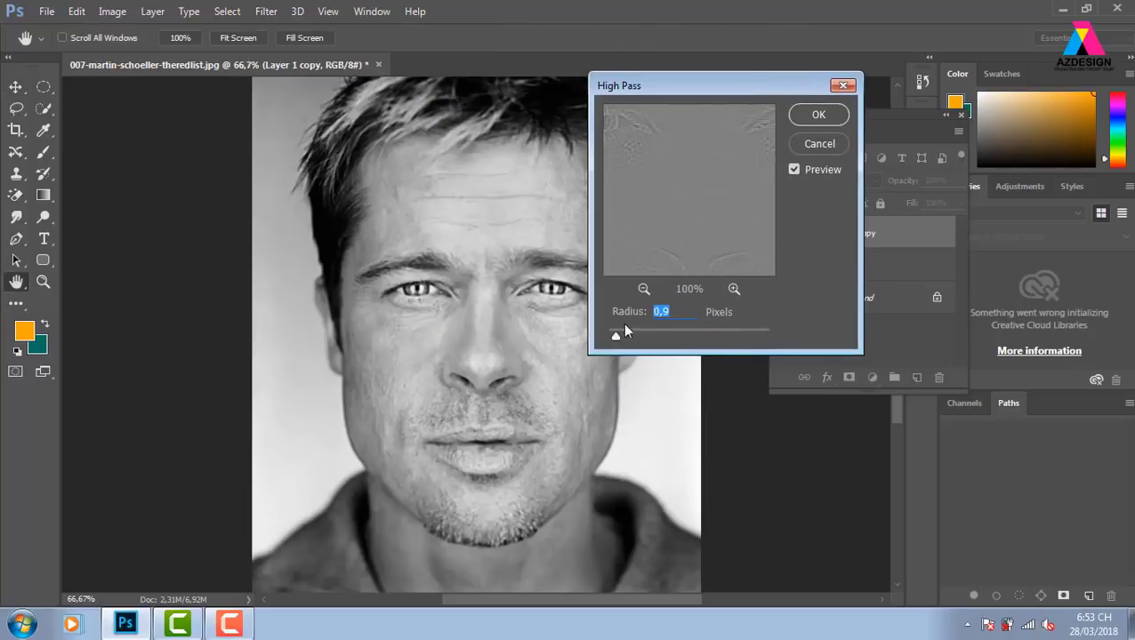
left_click_drag(690, 147, 696, 206)
left_click(794, 171)
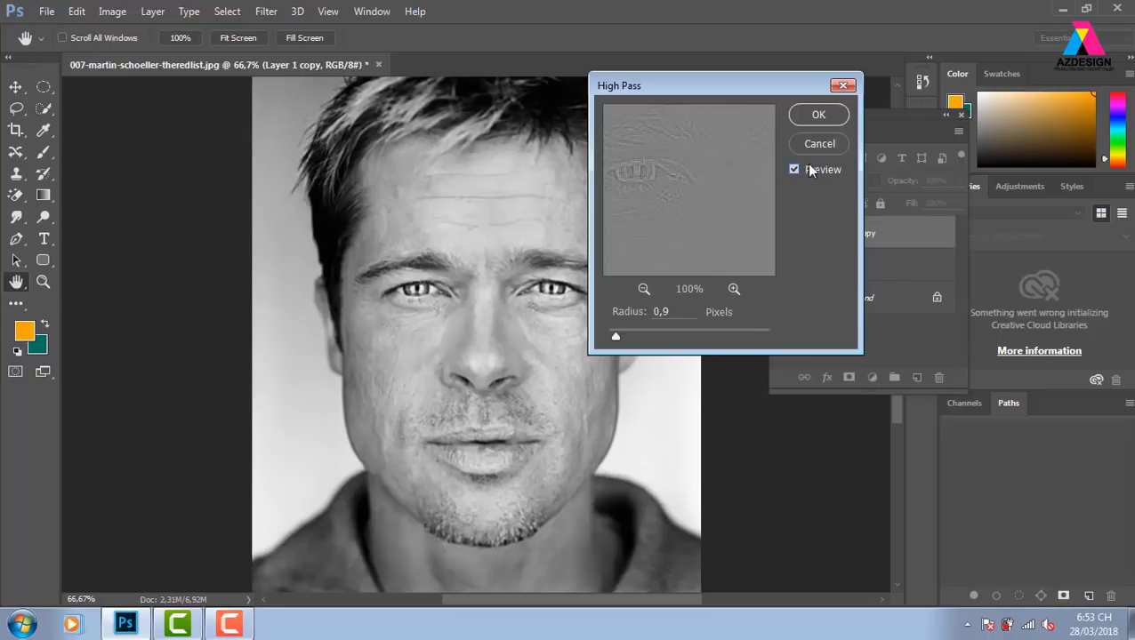
left_click(827, 118)
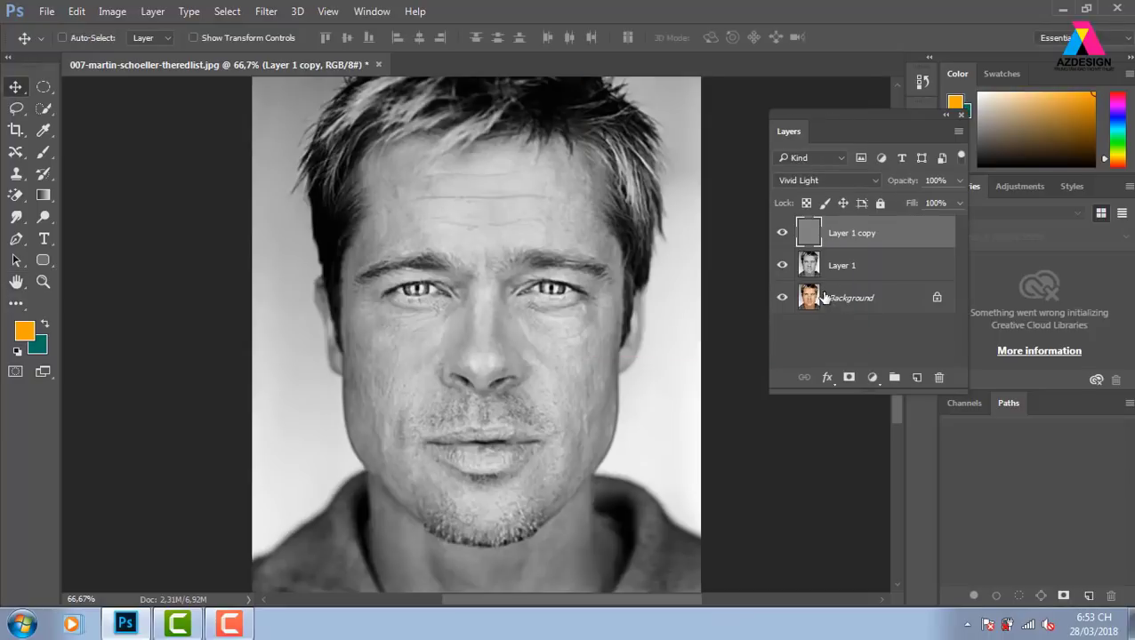
left_click(781, 235)
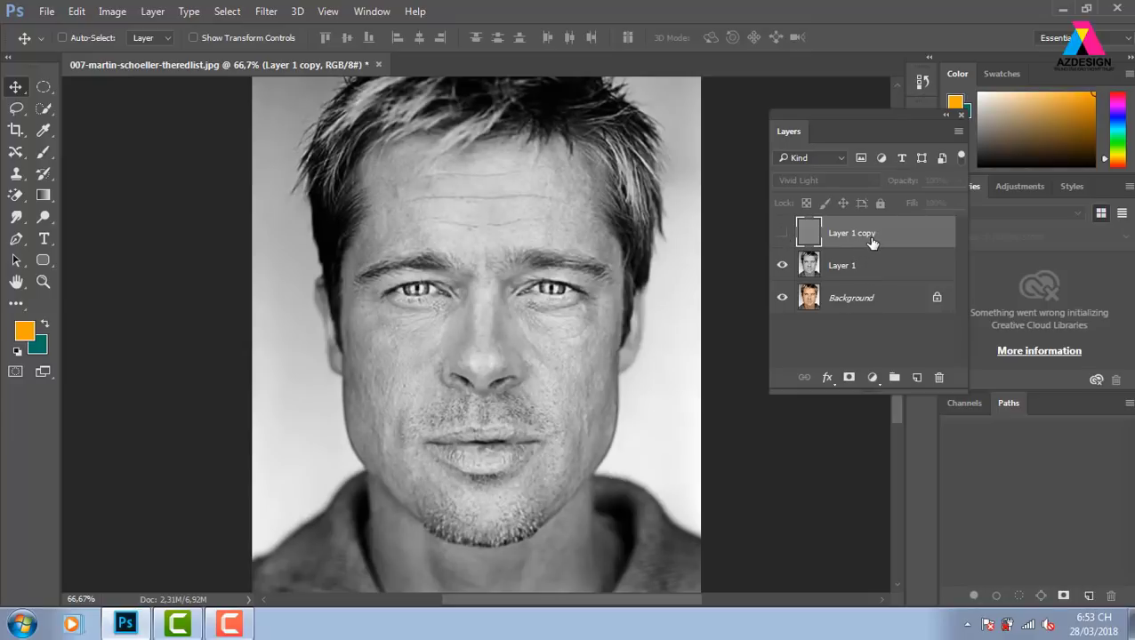
key("Delete")
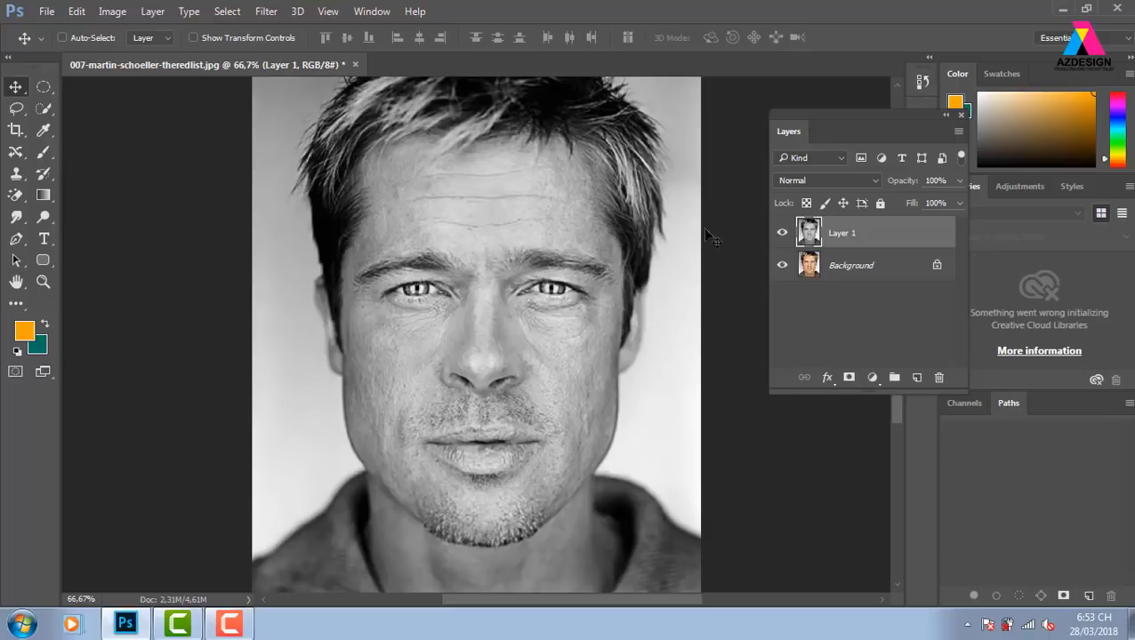
Step: Apply a 0.9 px High Pass to Layer 1, turning it grey, and bring up its blend modes
left_click(270, 12)
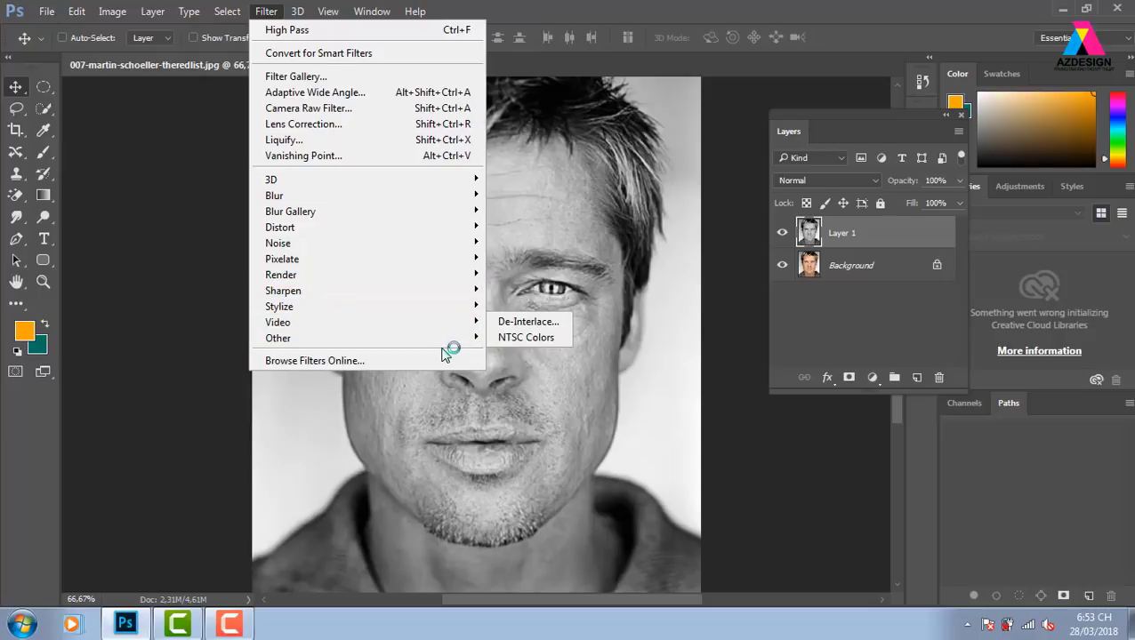
mouse_move(278, 338)
left_click(523, 360)
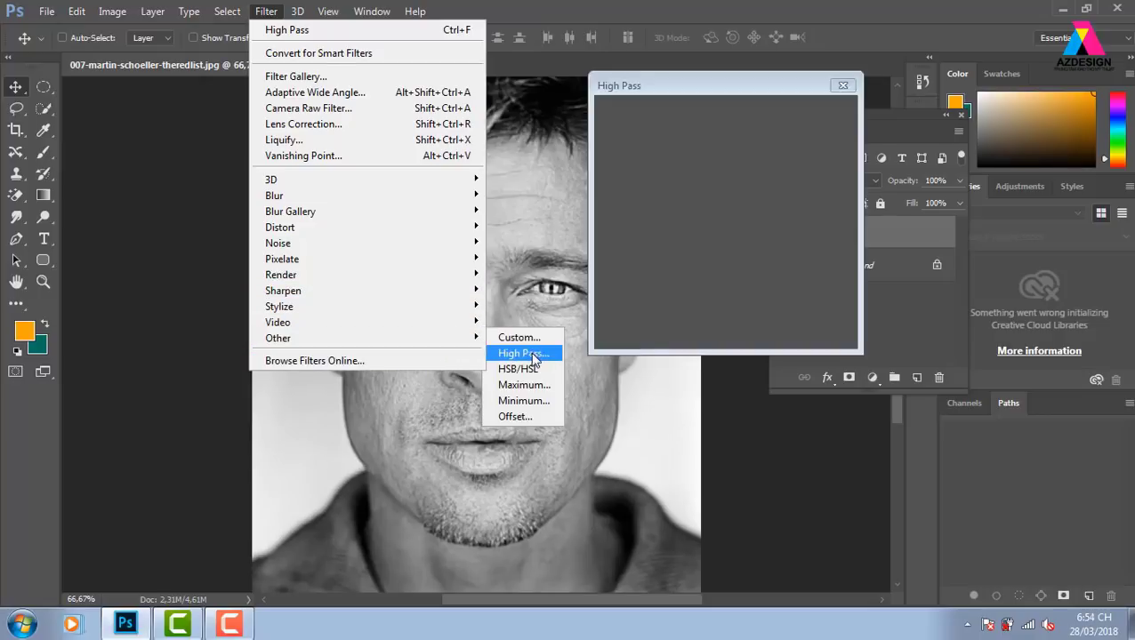
left_click_drag(793, 84, 587, 89)
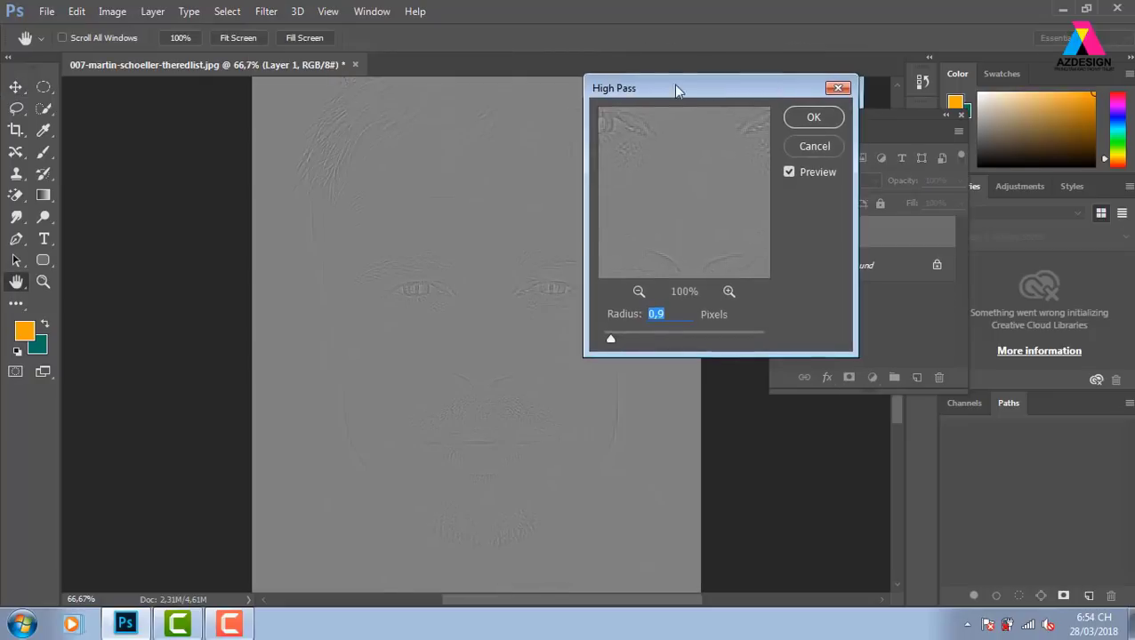
left_click(624, 117)
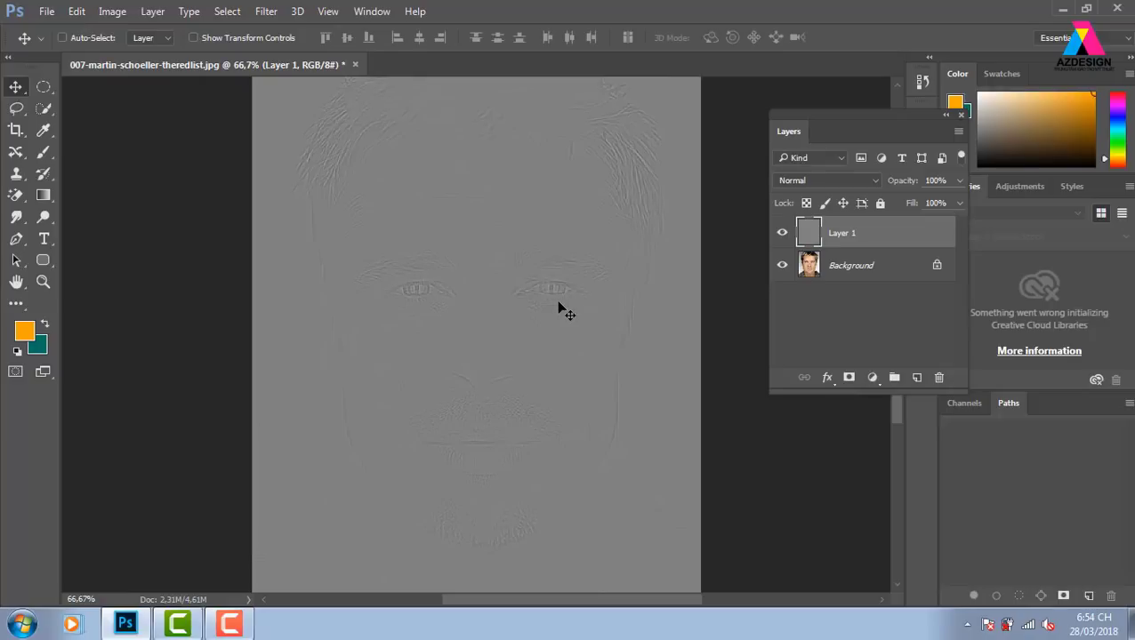
key("ctrl+plus")
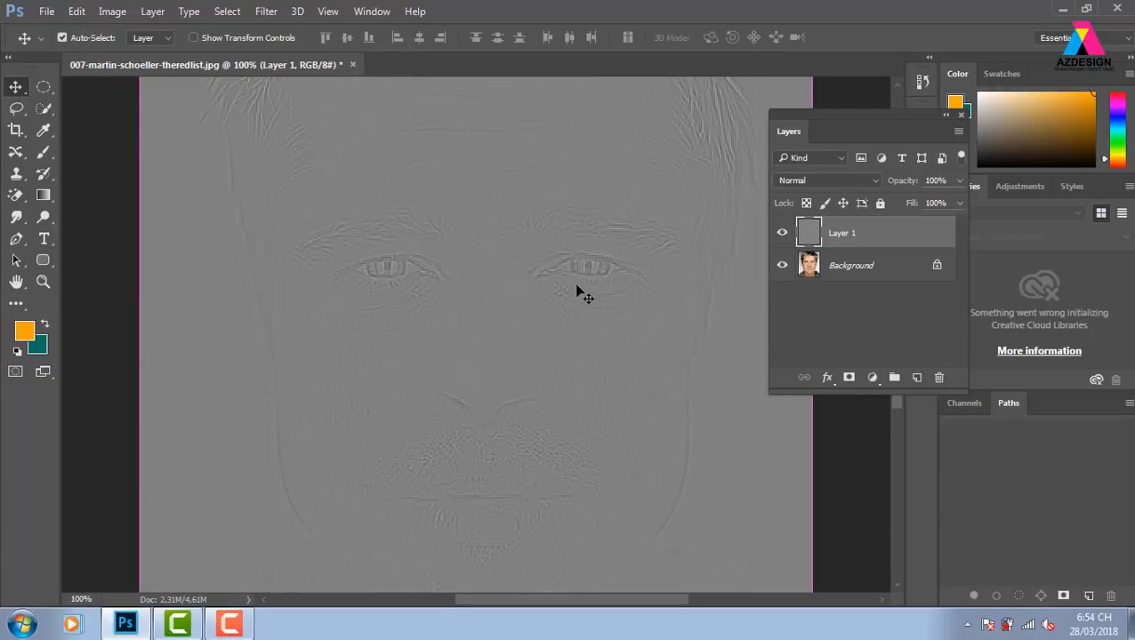
key("ctrl+minus")
left_click(851, 181)
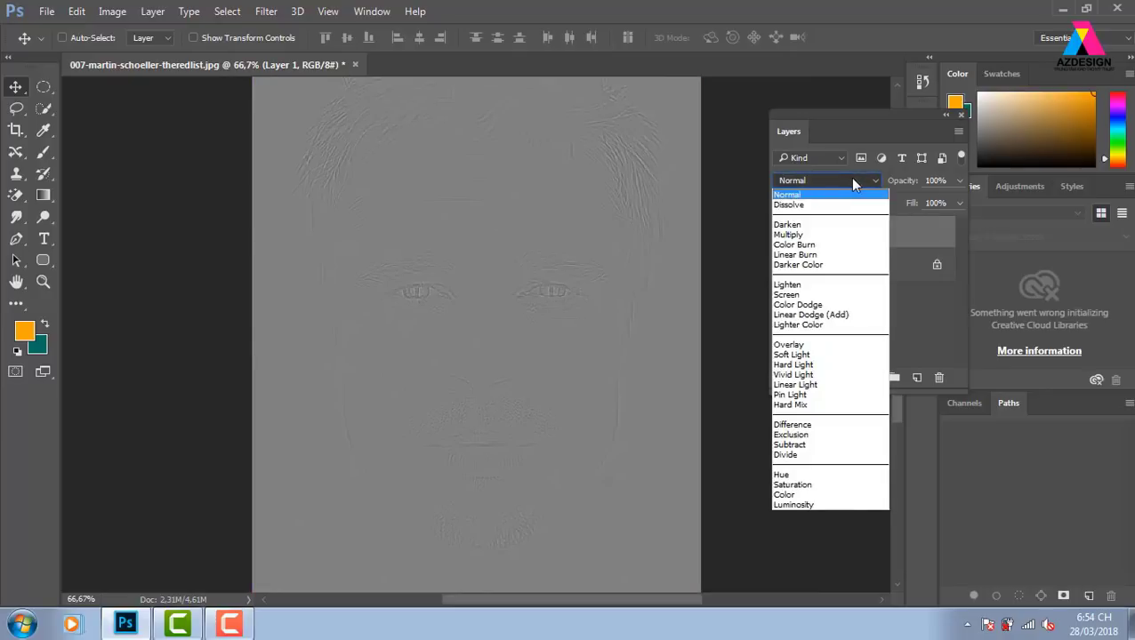
Step: Set Layer 1 to Overlay, hide it, and zoom to 200% on the face
left_click(812, 345)
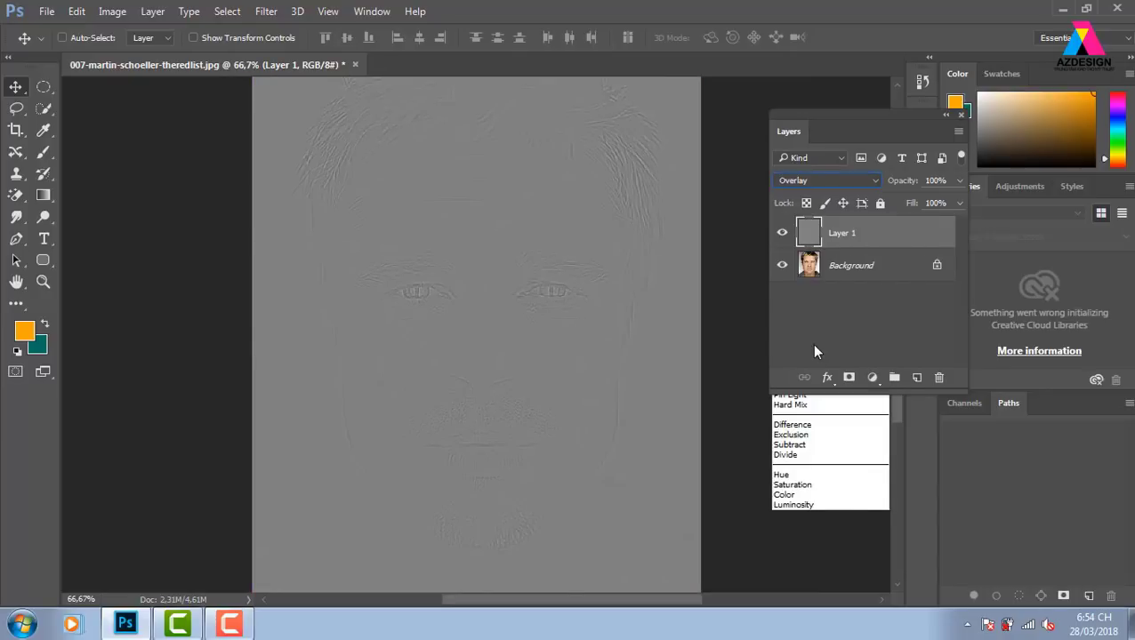
left_click(782, 233)
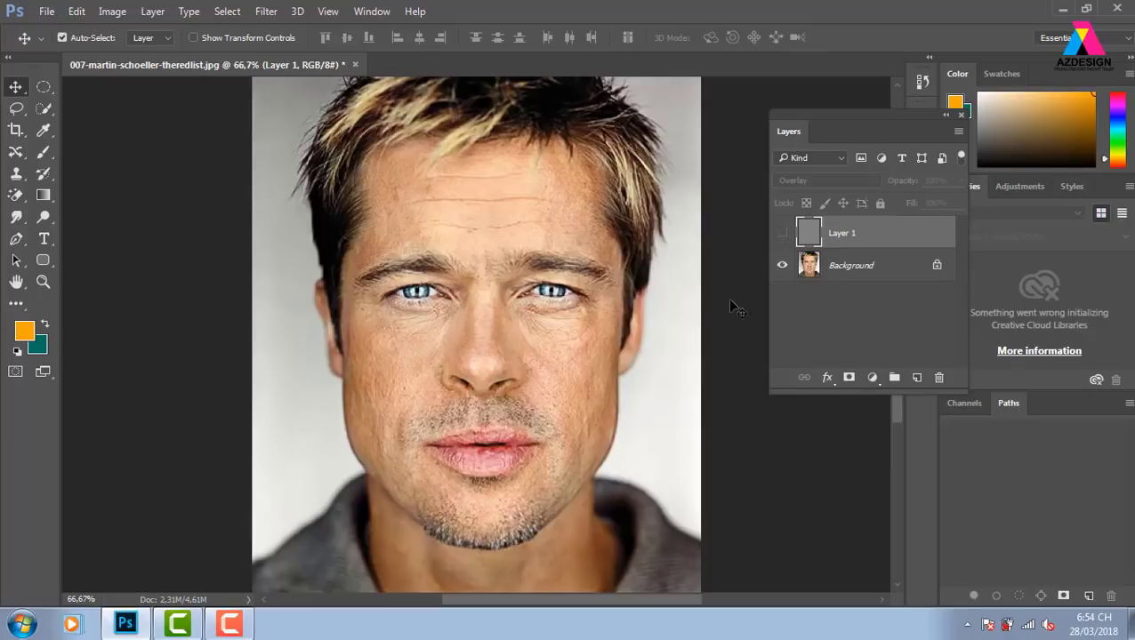
key("ctrl+1")
key("ctrl+plus")
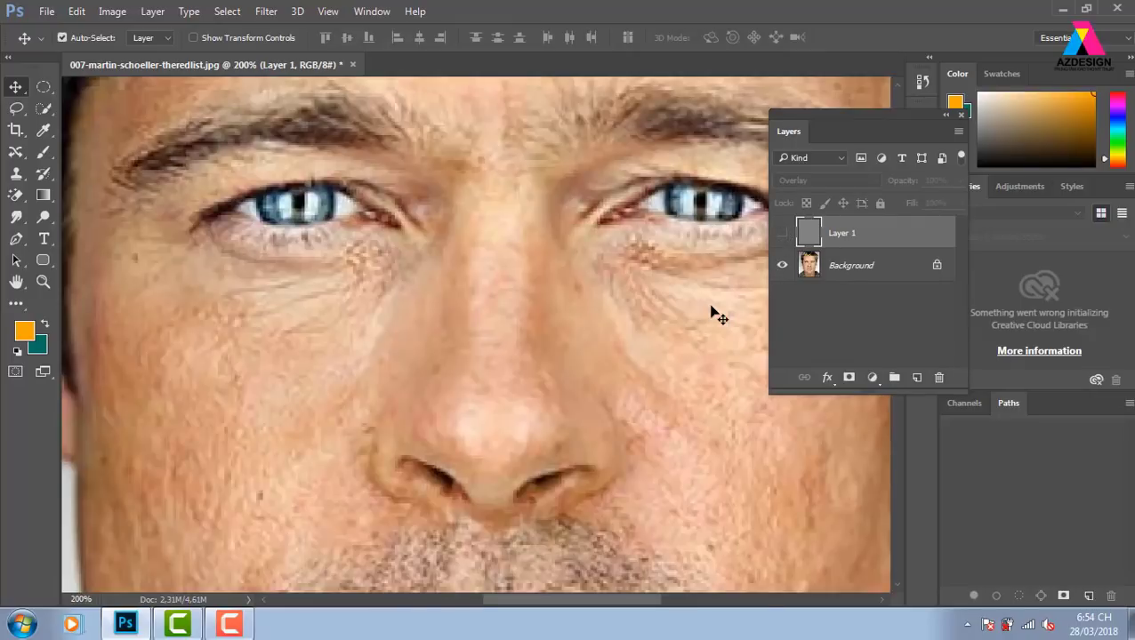
key("ctrl+minus")
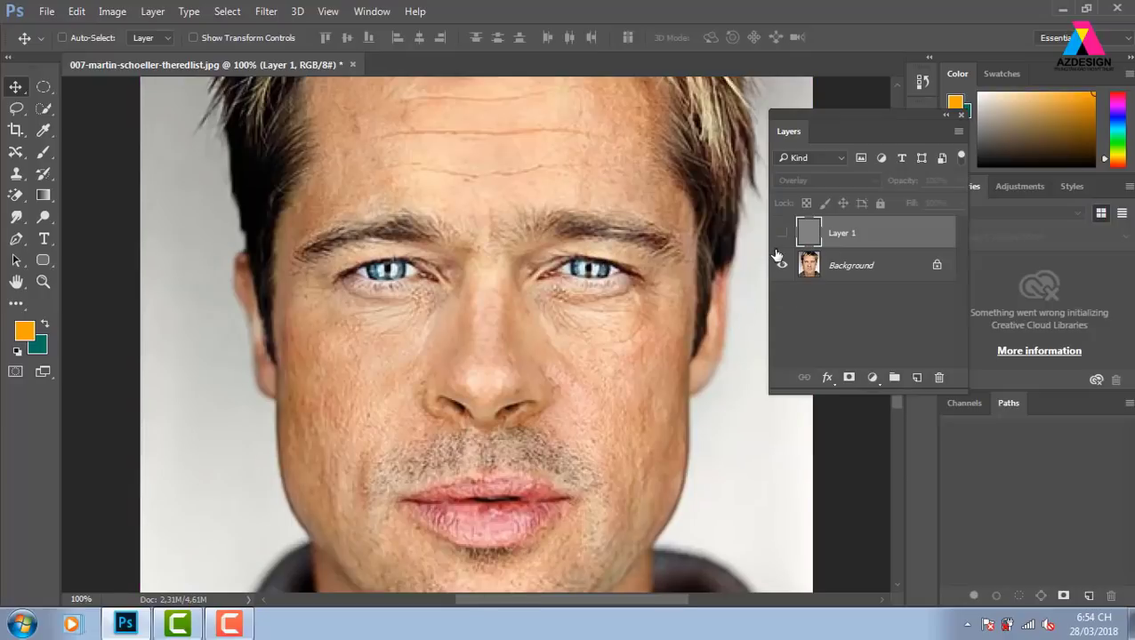
key("ctrl")
key("ctrl+plus")
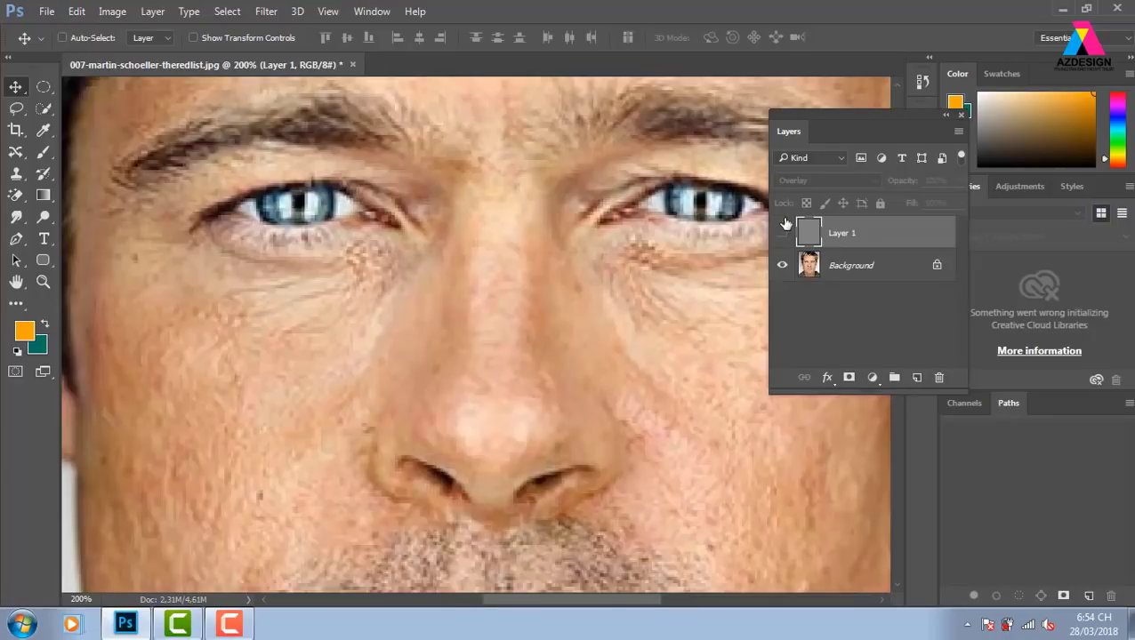
Step: Toggle Overlay Layer 1 on and off at close and full-face zoom to compare
left_click(783, 236)
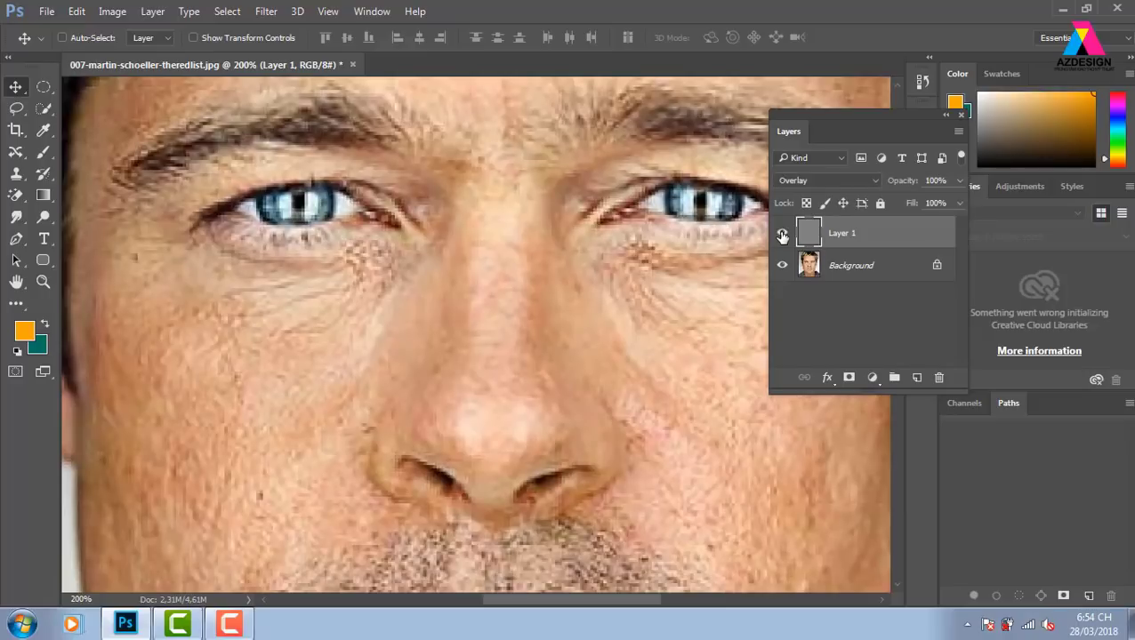
left_click(783, 236)
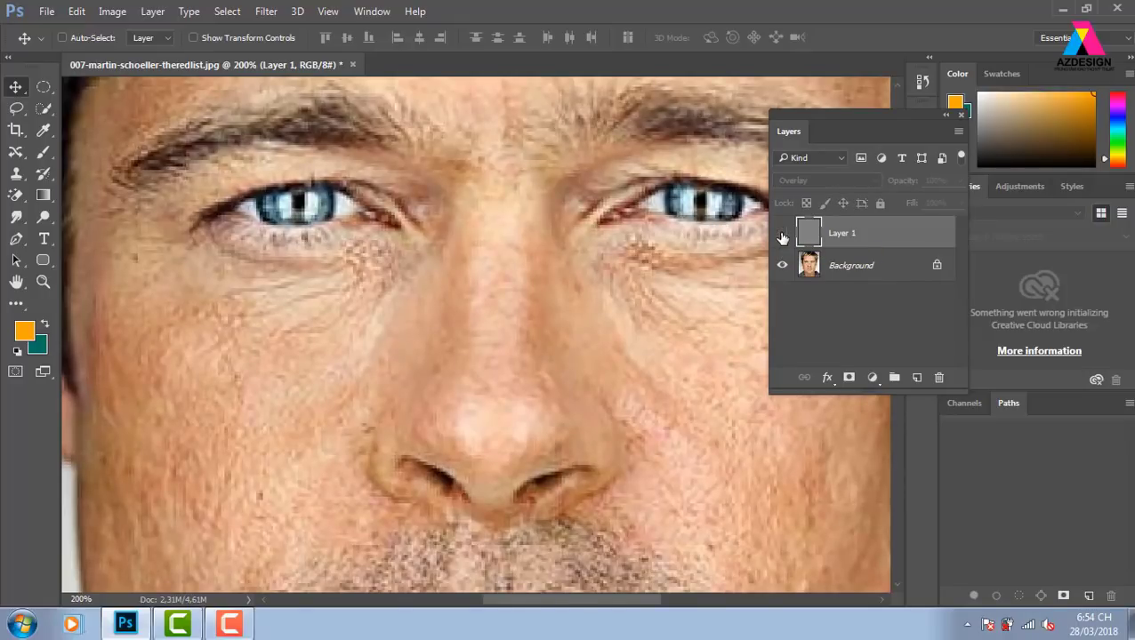
left_click(782, 236)
left_click(782, 236)
left_click(782, 236)
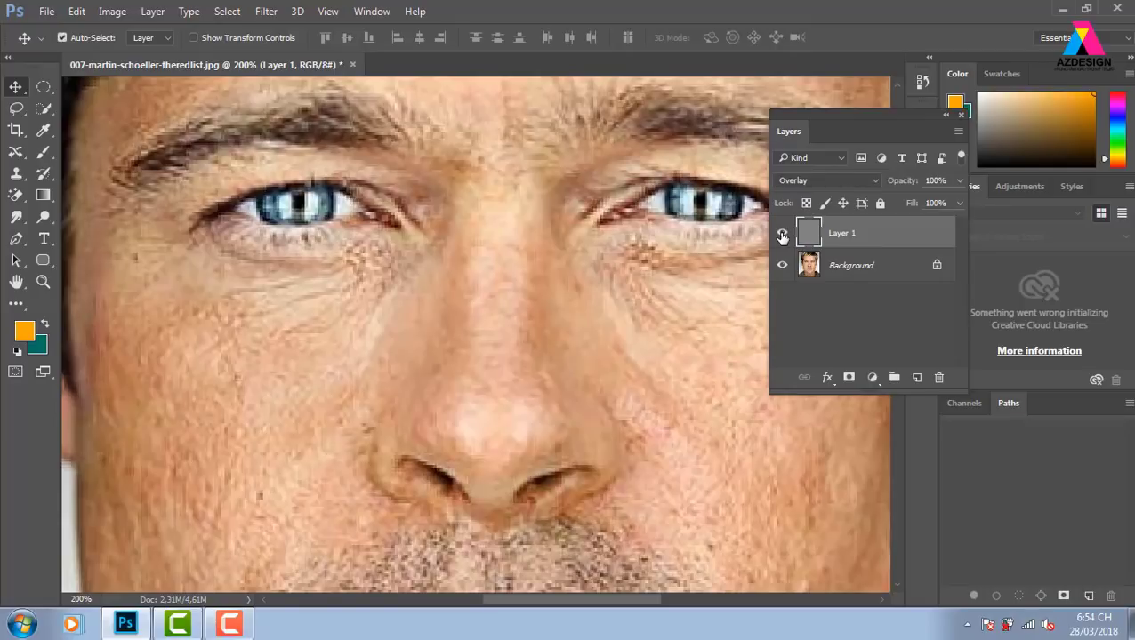
key("ctrl+minus")
left_click(782, 236)
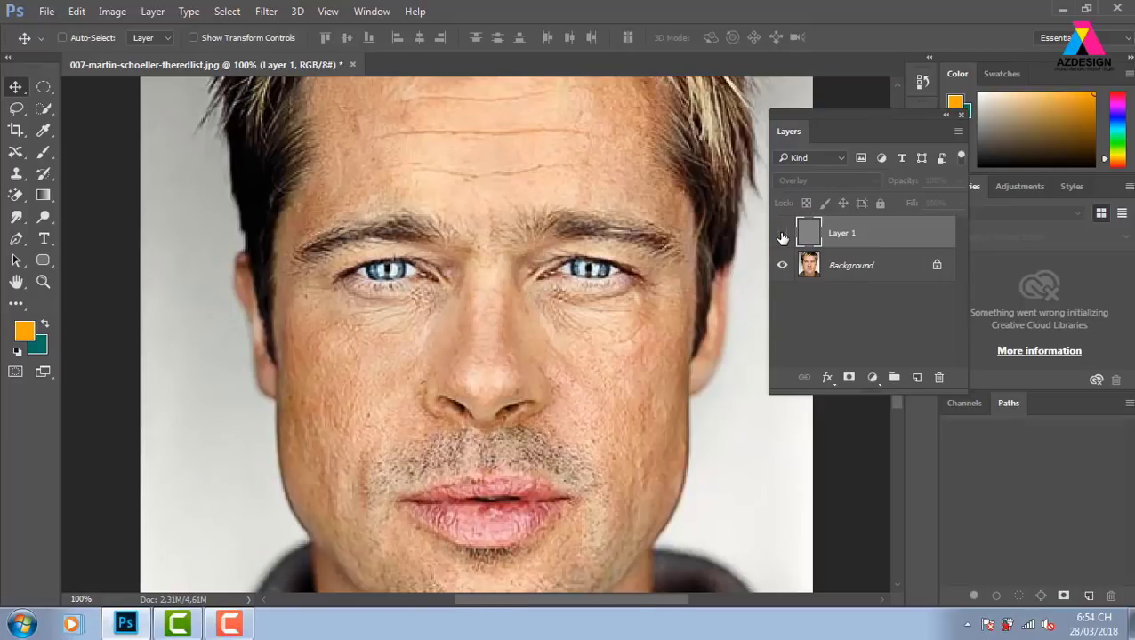
left_click(783, 236)
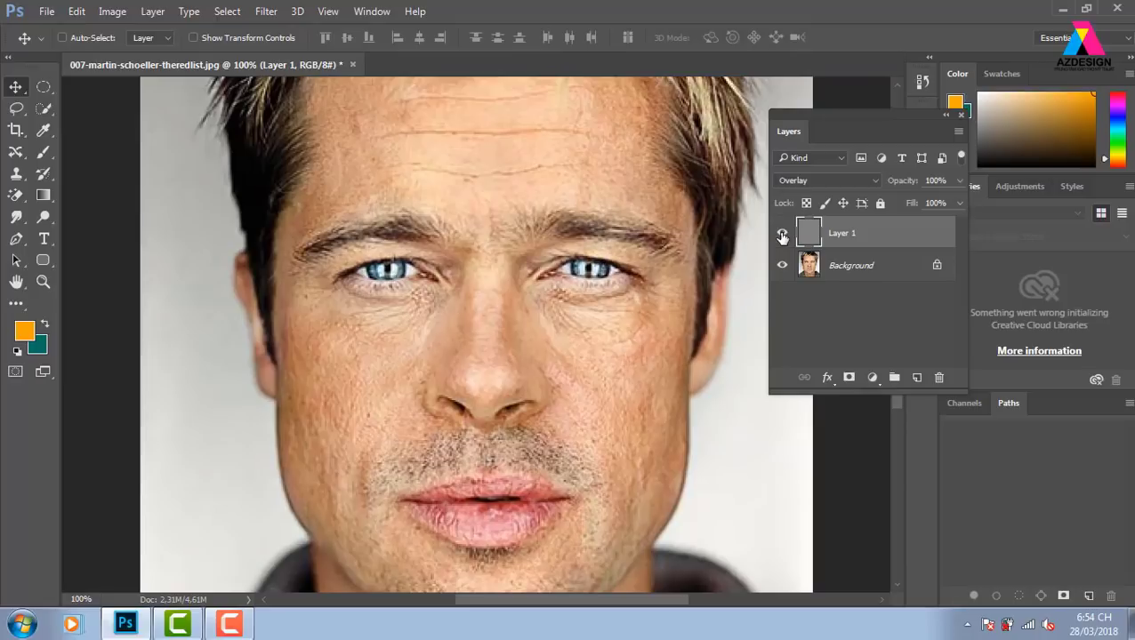
left_click(783, 235)
left_click(783, 236)
Step: Hide Layer 1 and duplicate the Background layer with Ctrl+J
left_click(782, 237)
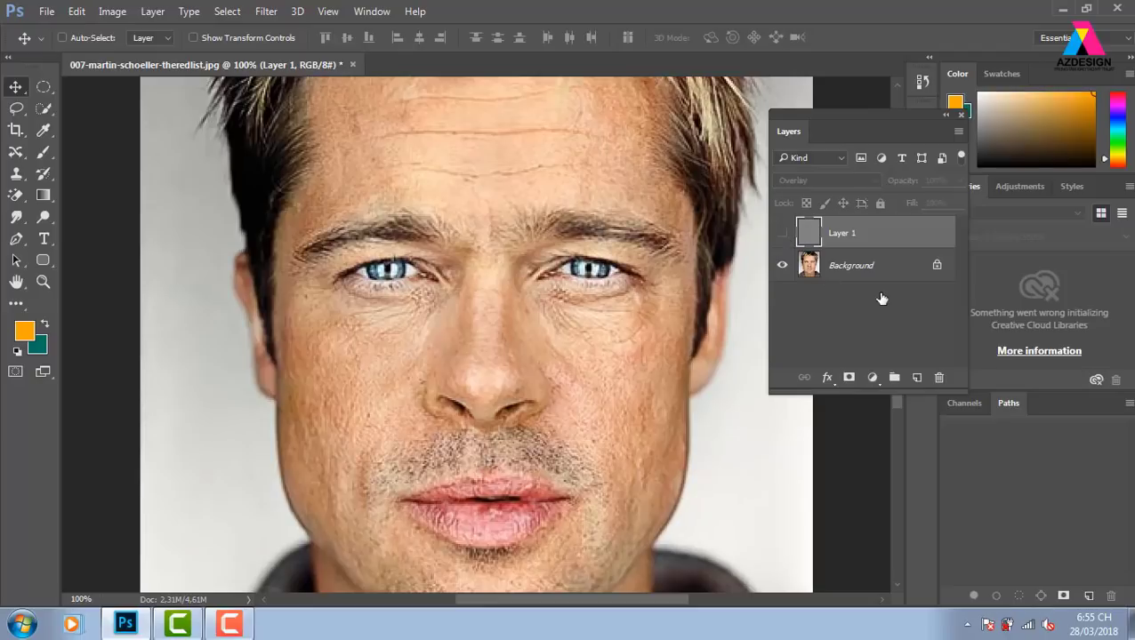
left_click(840, 267)
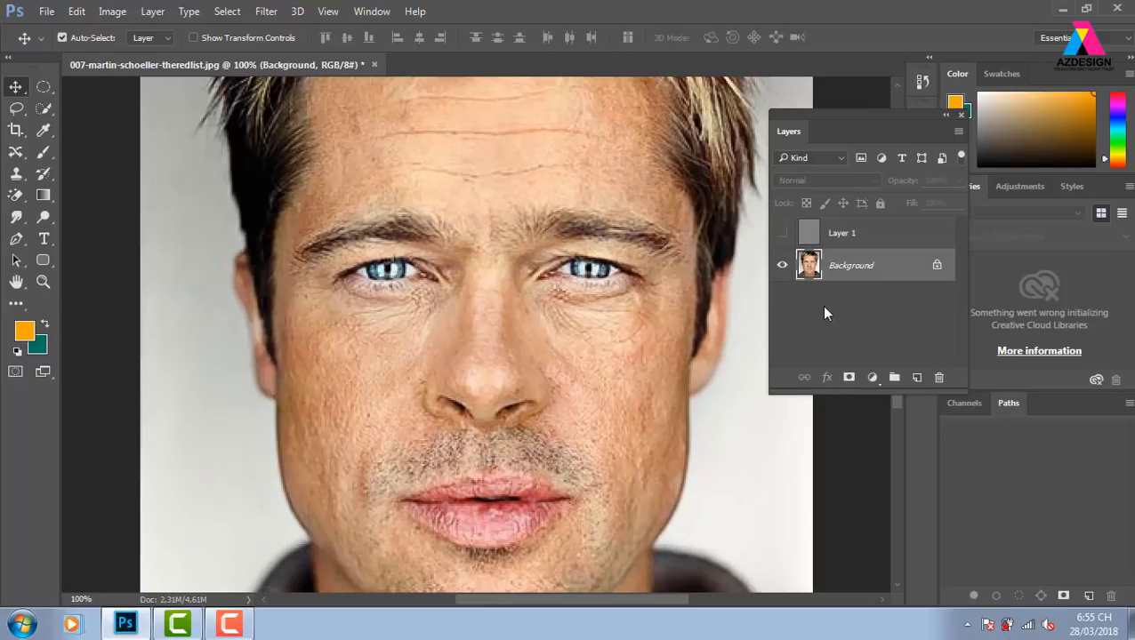
key("ctrl+j")
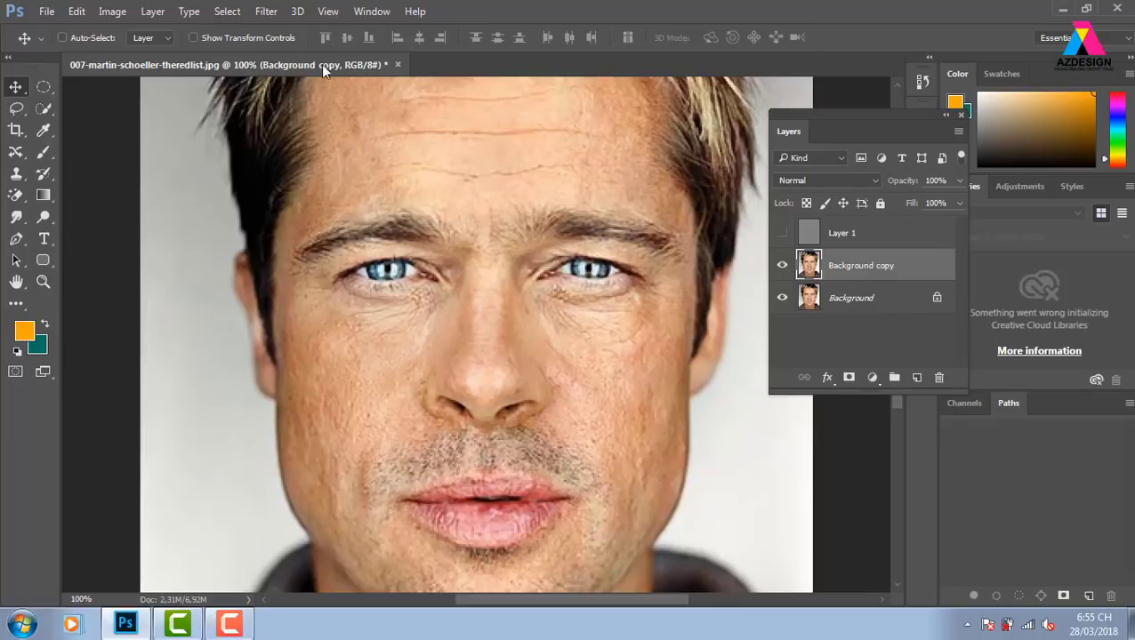
Step: Smooth Background copy with Camera Raw luminance noise reduction at 100
left_click(265, 11)
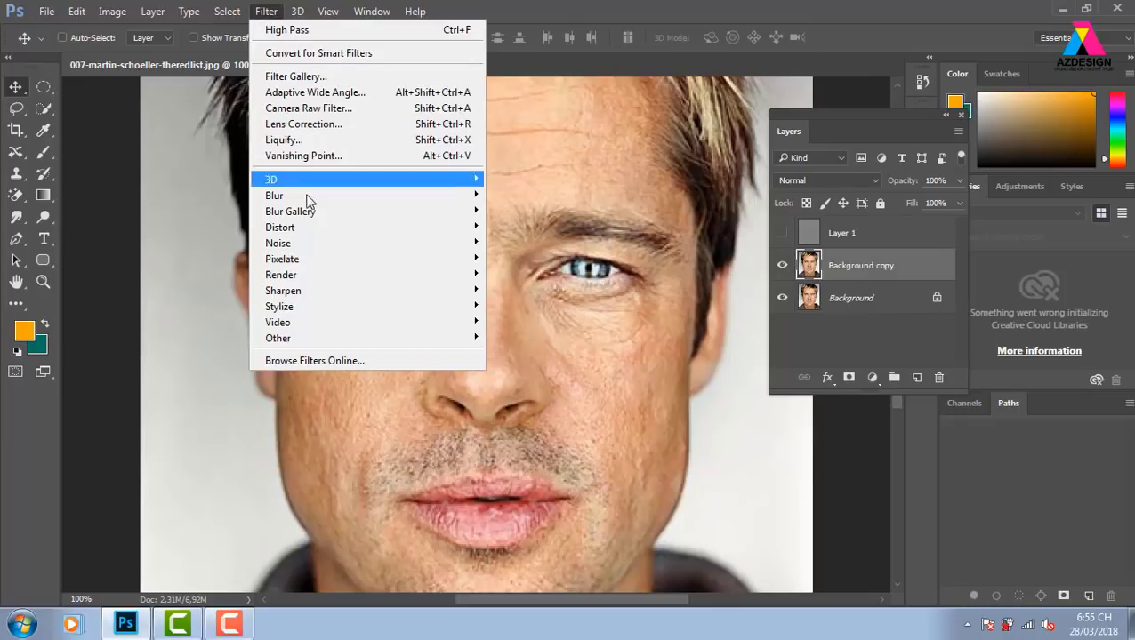
left_click(329, 126)
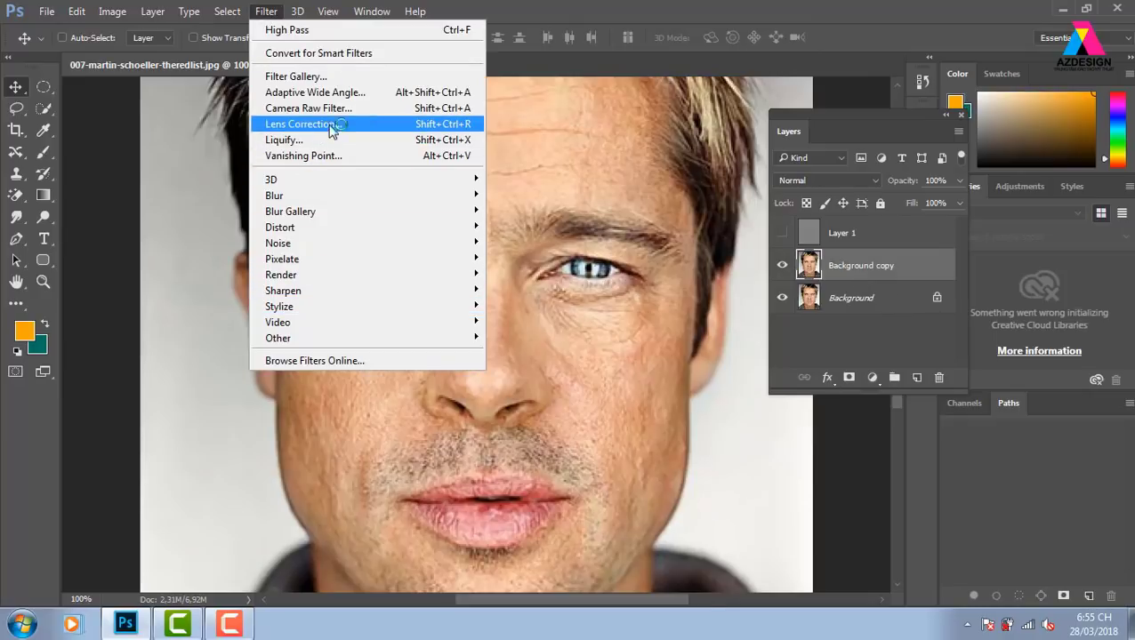
left_click(378, 110)
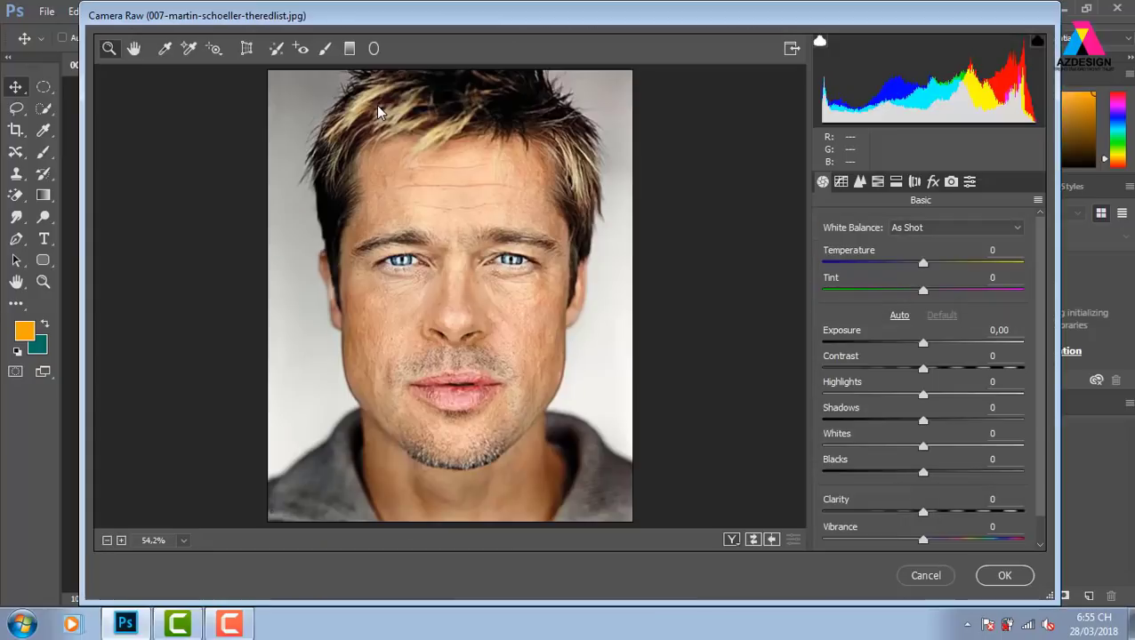
left_click(861, 184)
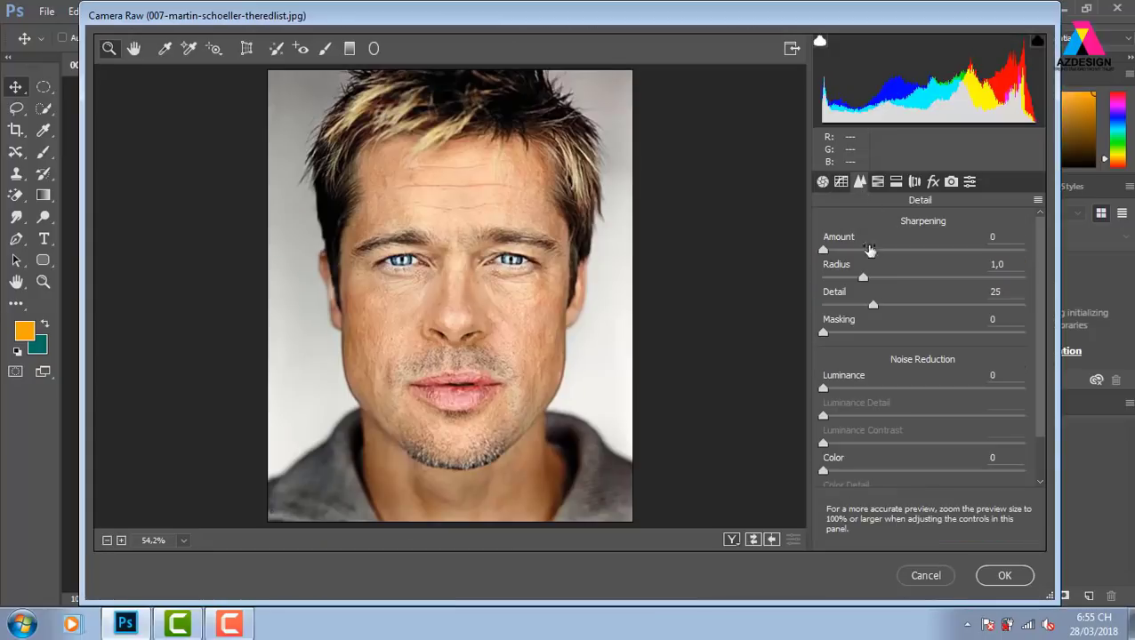
left_click_drag(825, 391, 1023, 389)
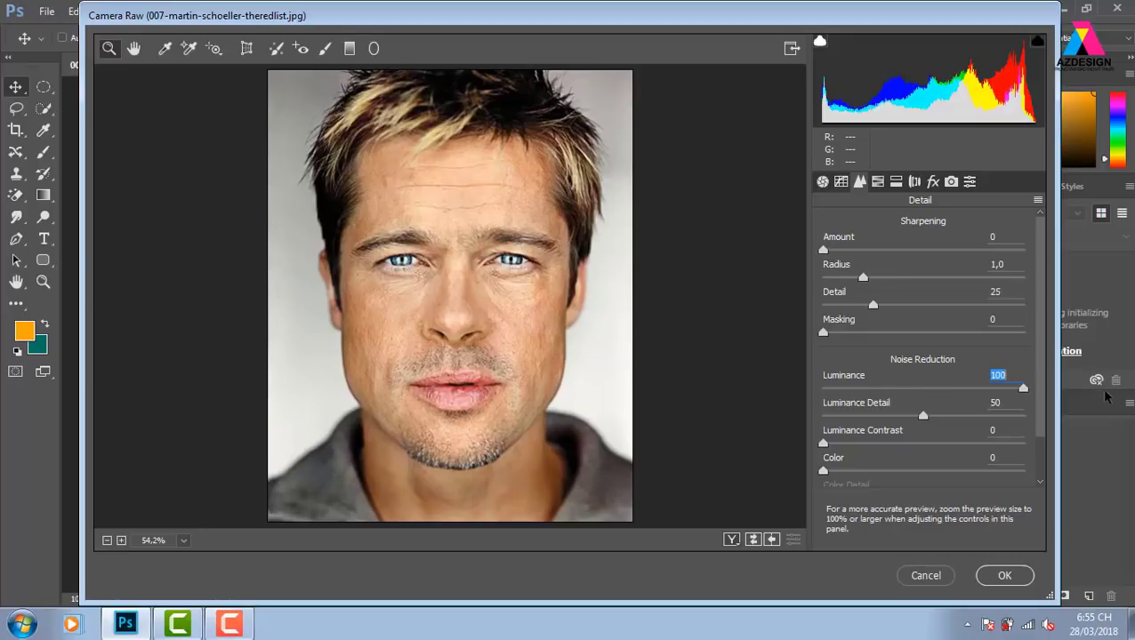
left_click(1002, 574)
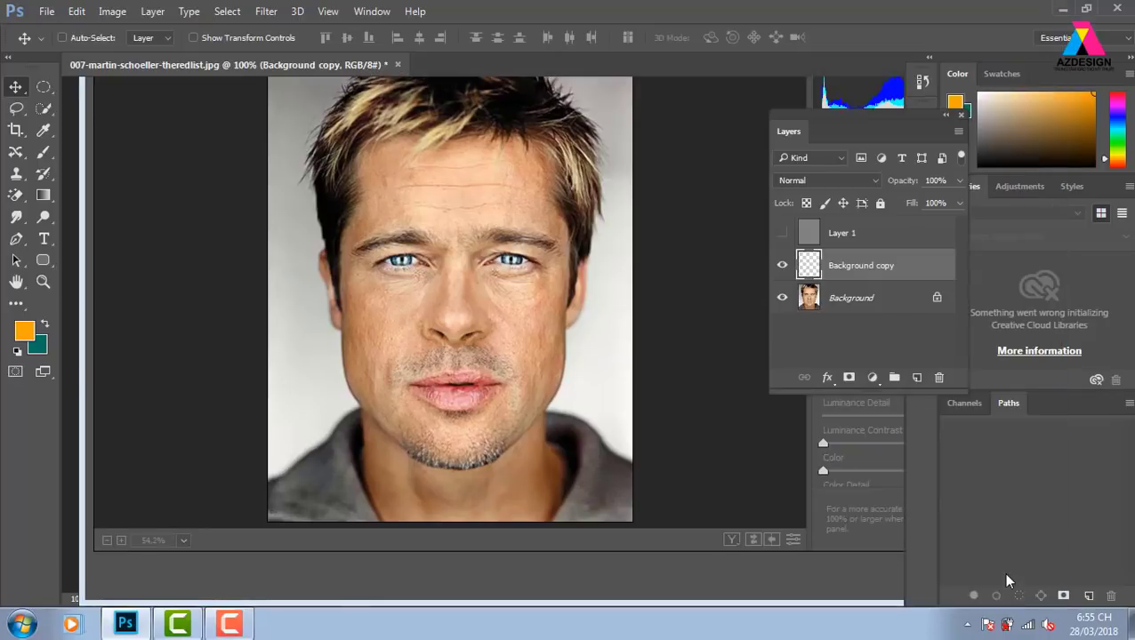
key("ctrl+1")
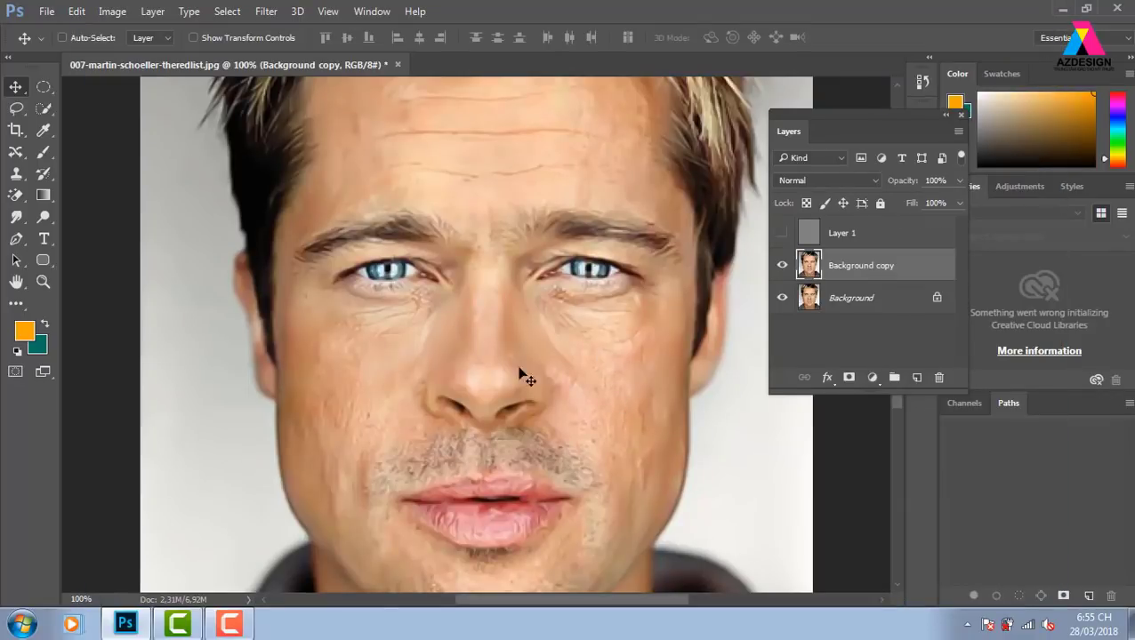
Step: Compare without the smoothed copy, then show Layer 1 and Background copy and select Layer 1
left_click(781, 265)
left_click(781, 233)
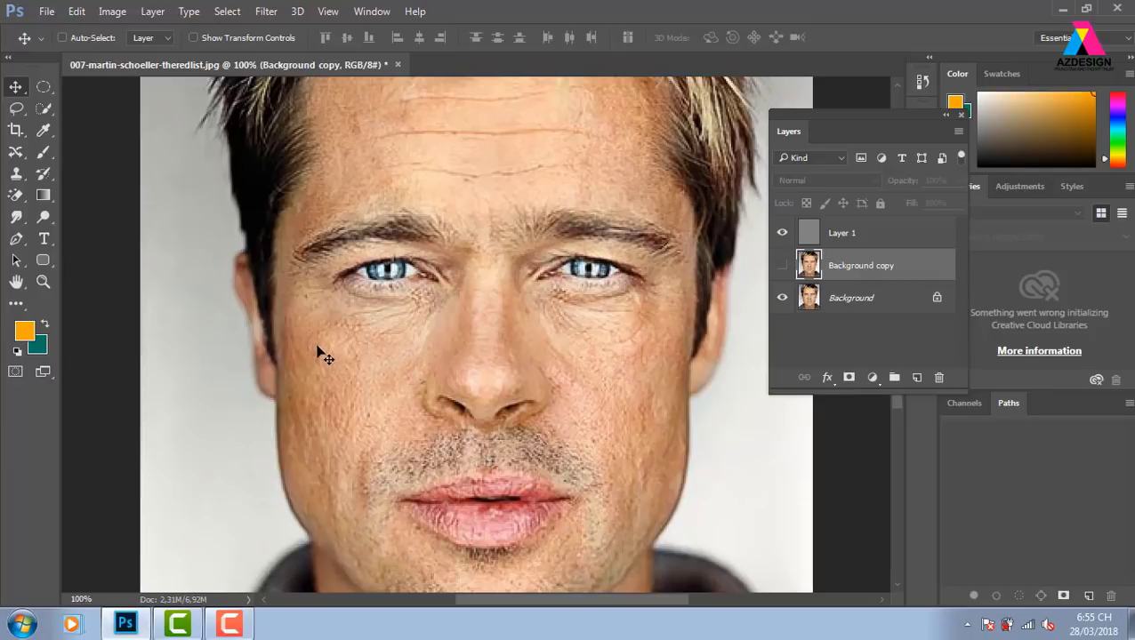
left_click(781, 266)
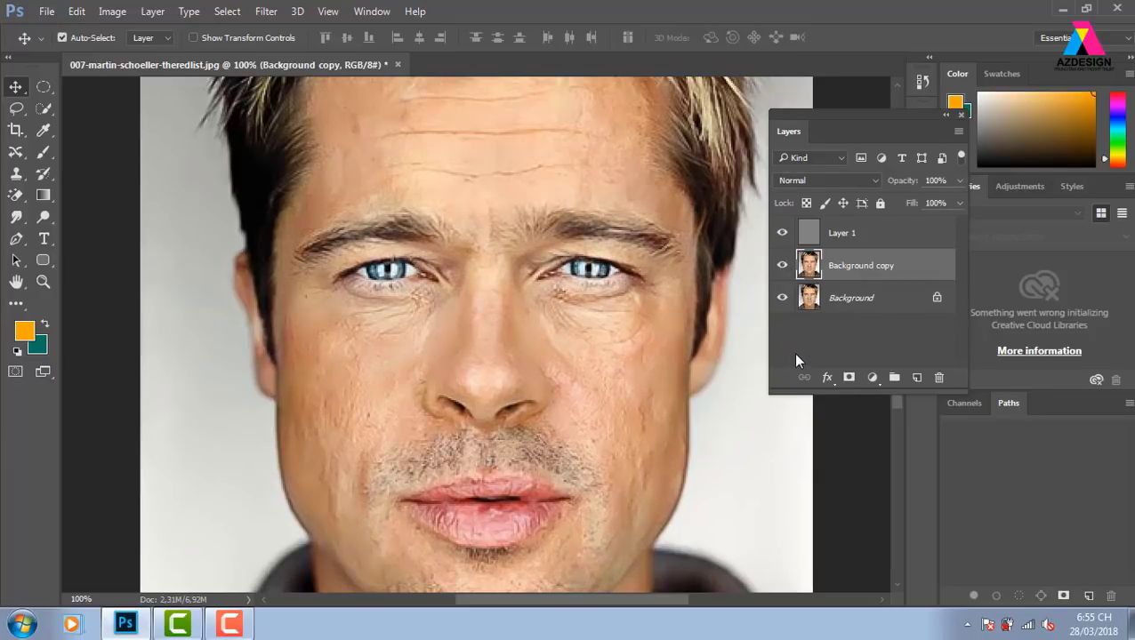
key("ctrl+plus")
left_click(885, 242)
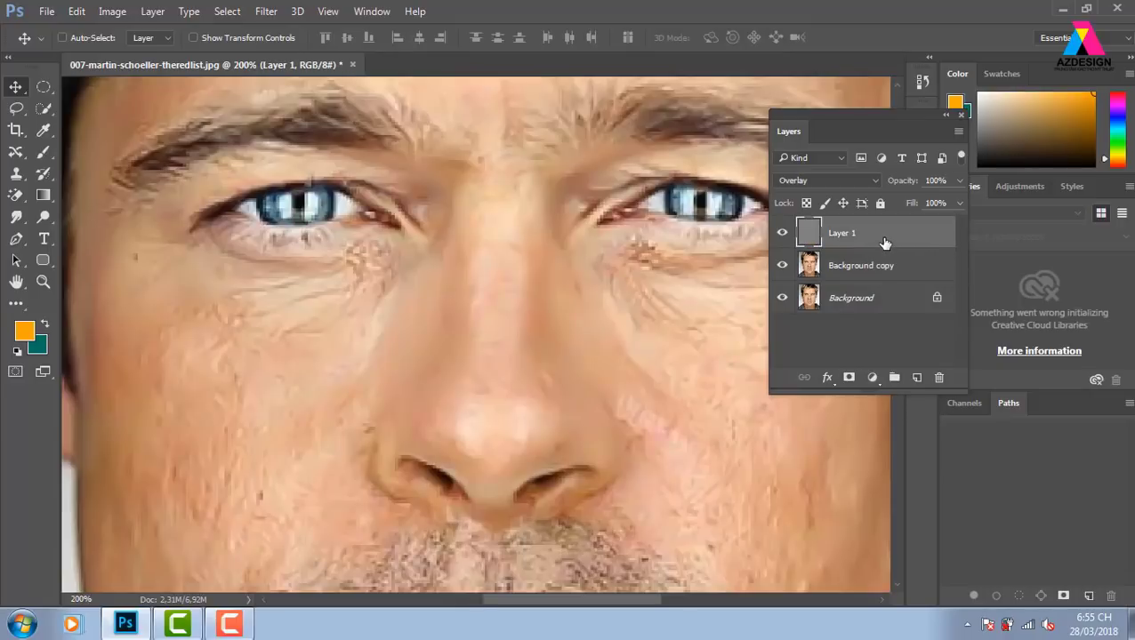
key("ctrl+minus")
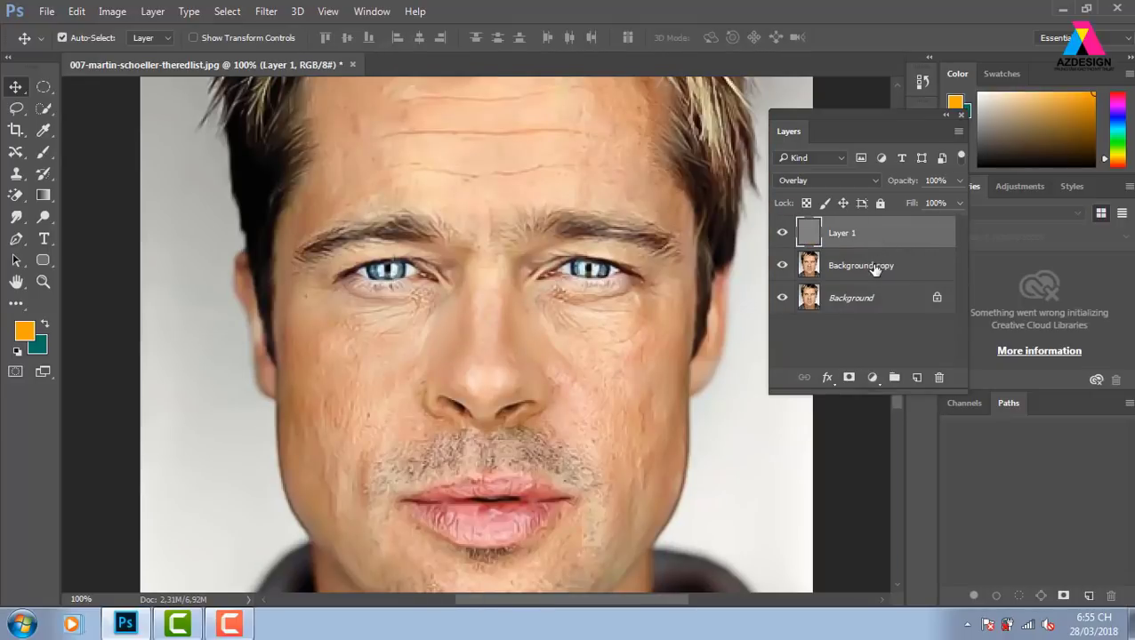
key("ctrl+plus")
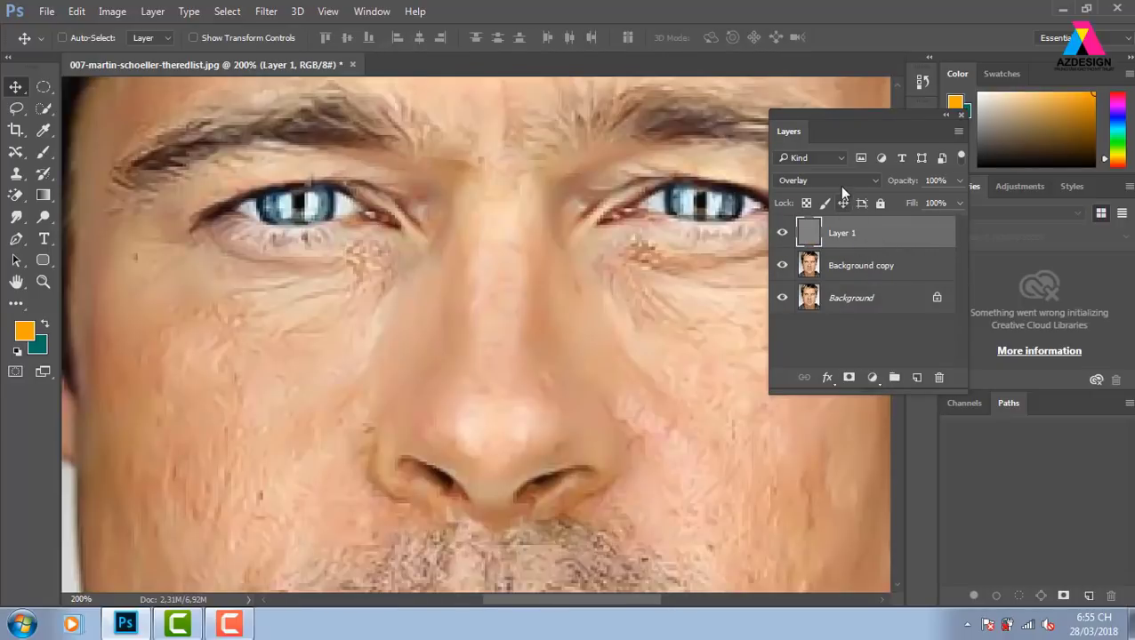
Step: Set Layer 1 to Vivid Light and toggle it to compare the effect
left_click(851, 176)
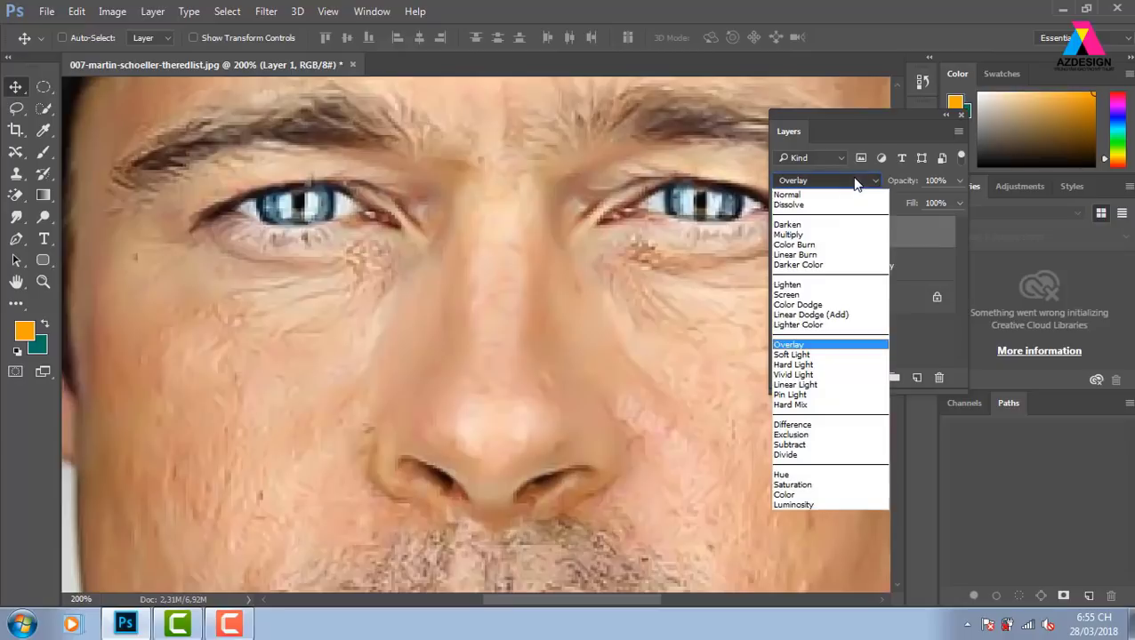
left_click(812, 375)
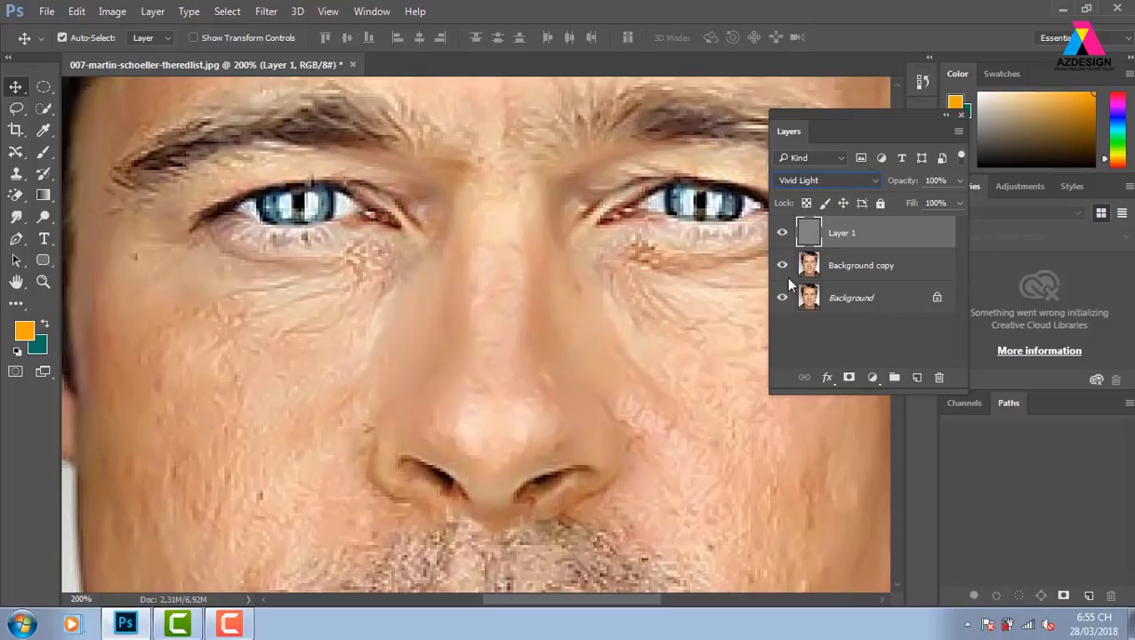
key("ctrl+minus")
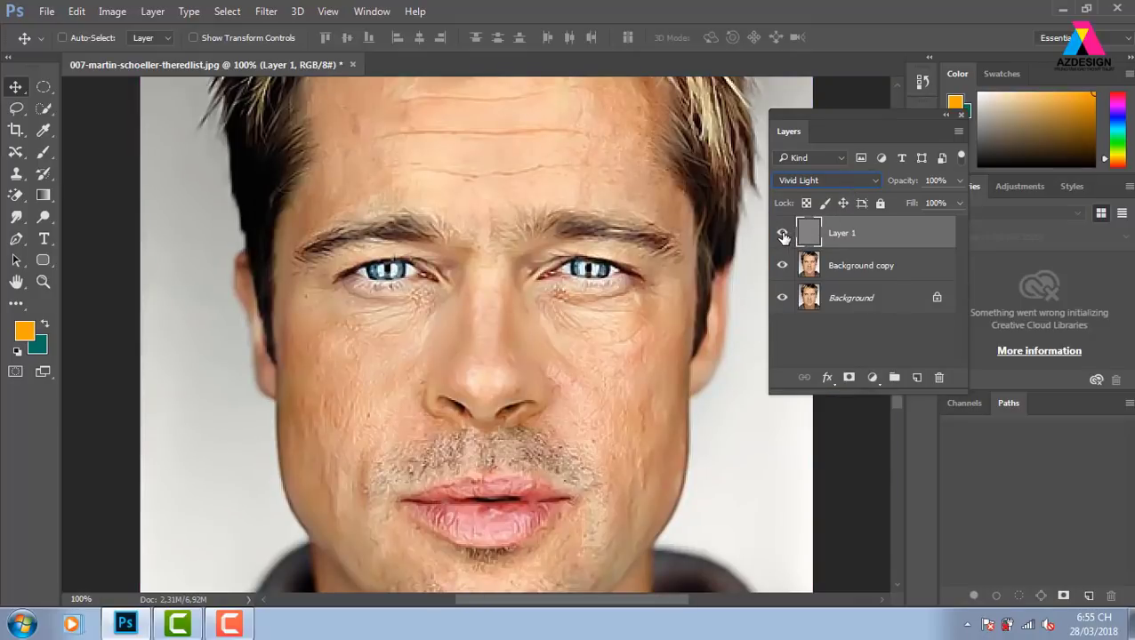
left_click(783, 233)
left_click(783, 234)
left_click(783, 233)
left_click(782, 233)
Step: Compare the Background copy smoothing, then close the portrait without saving
left_click(782, 266)
left_click(781, 266)
key("ctrl+plus")
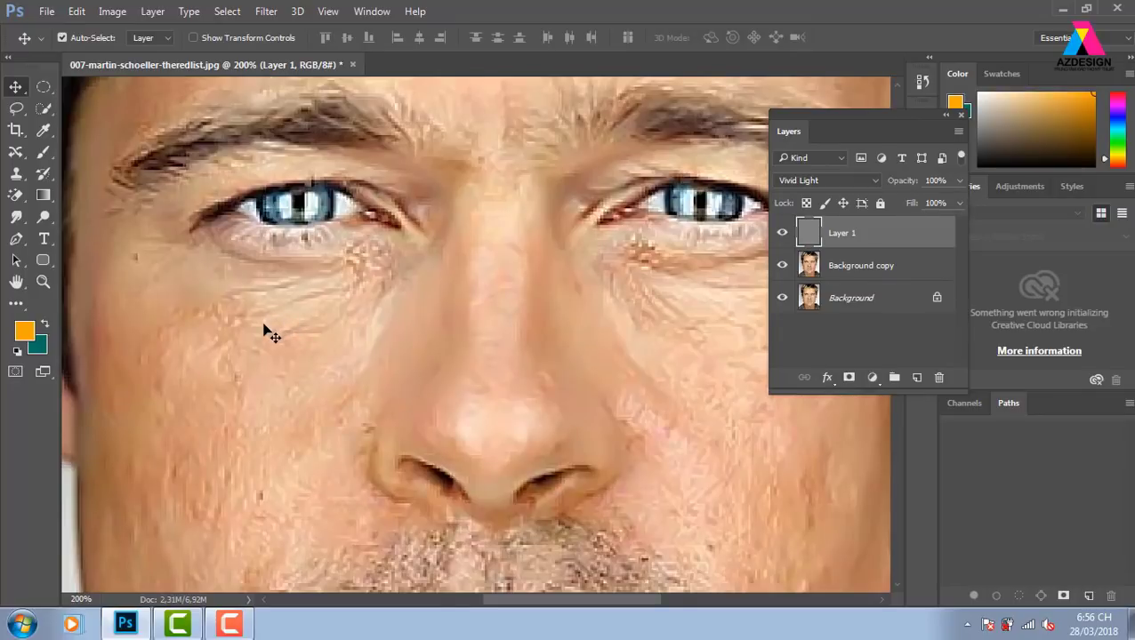
key("ctrl+minus")
key("ctrl+plus")
left_click(352, 65)
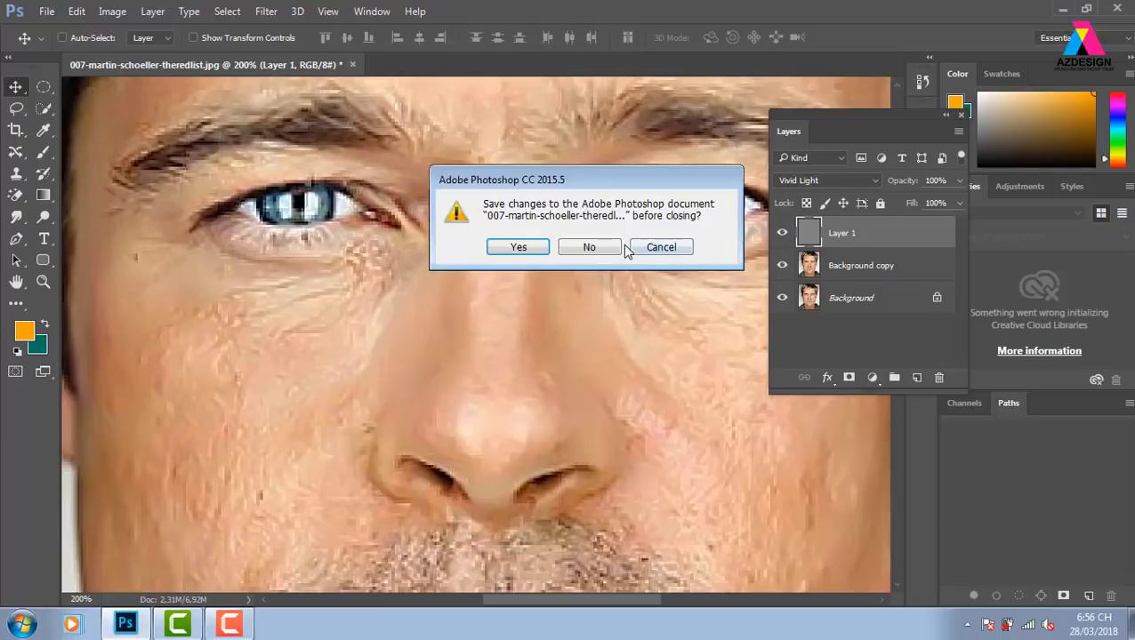
left_click(608, 249)
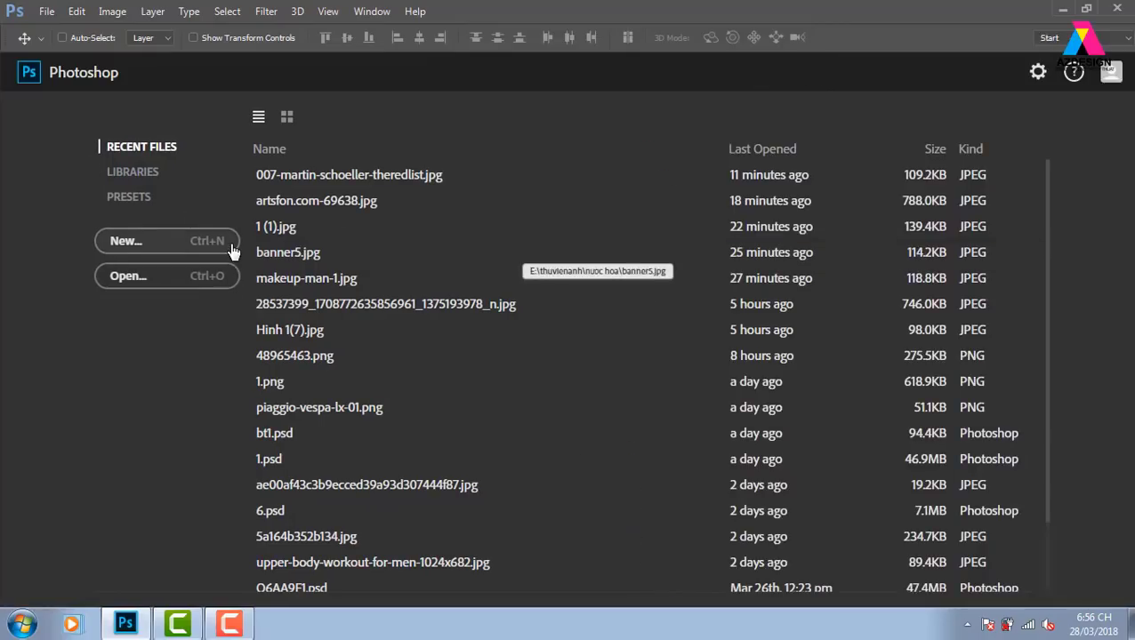
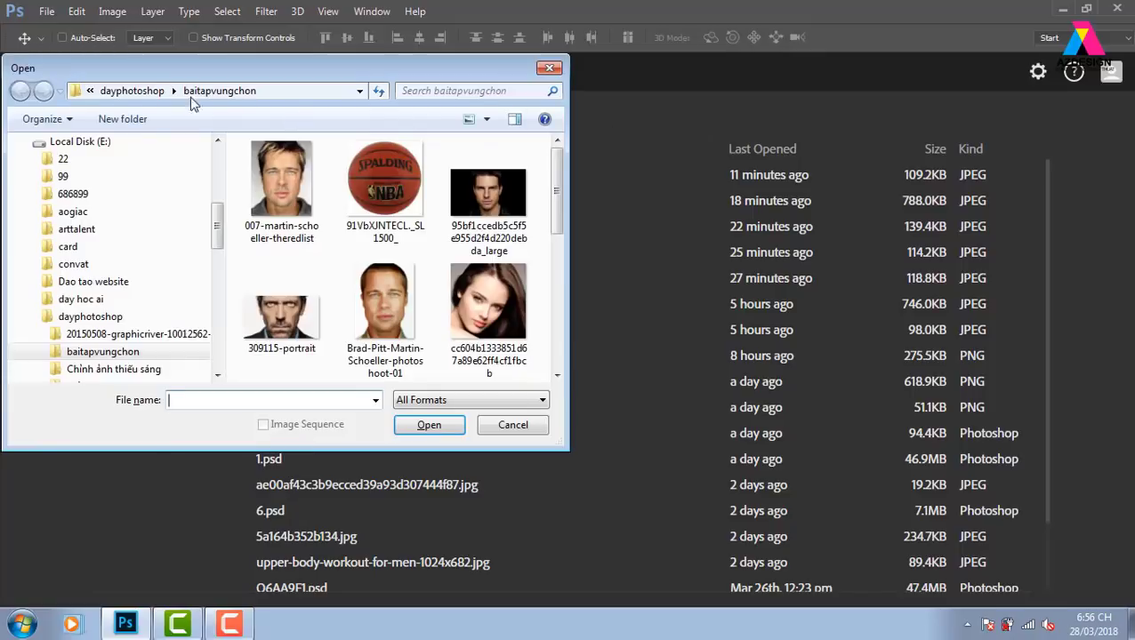
Step: Open animal-family-portraits-2__880.jpg and Beautiful-Nature-9.jpg from E:\thuvienanh\thiênnhien
left_click(138, 91)
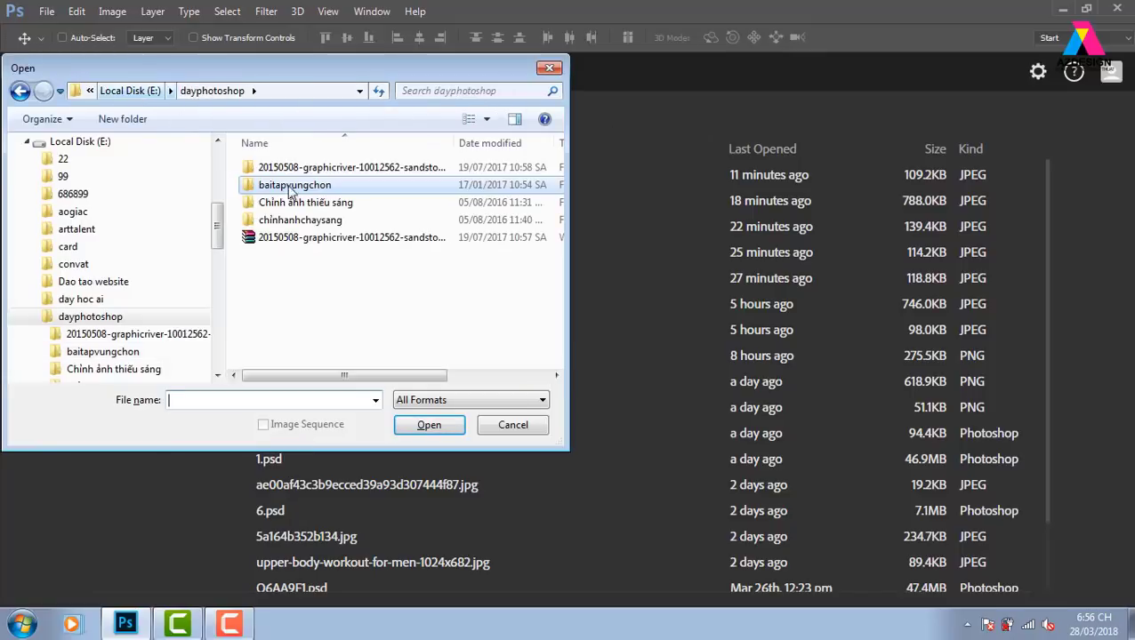
left_click(131, 91)
left_click_drag(560, 199, 559, 349)
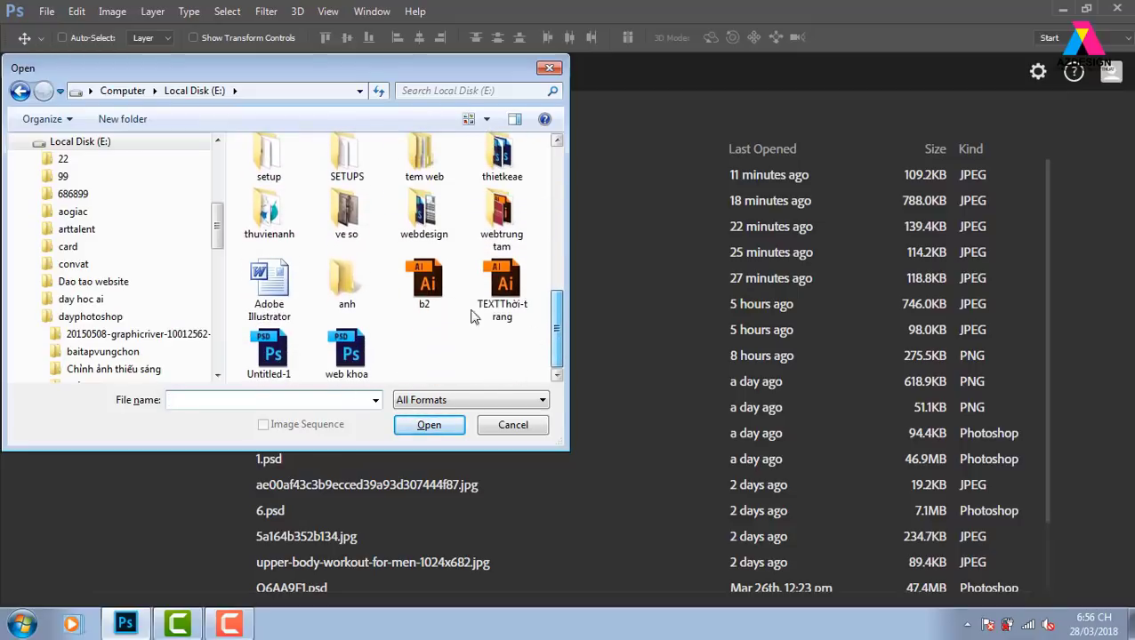
double_click(270, 214)
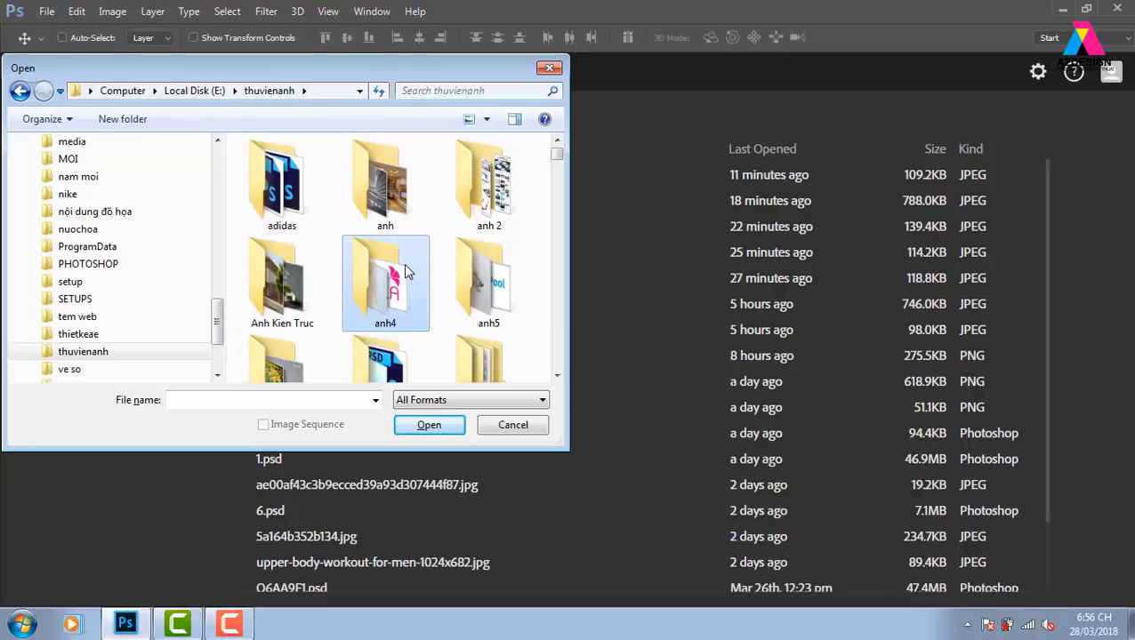
scroll(407, 271, "down", 5)
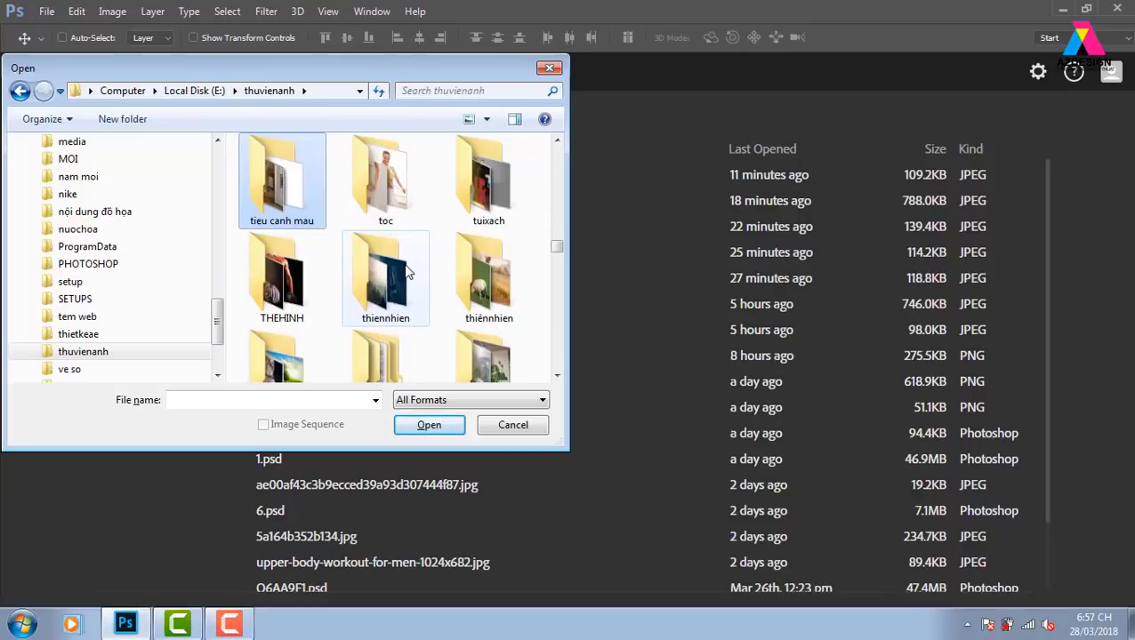
double_click(503, 283)
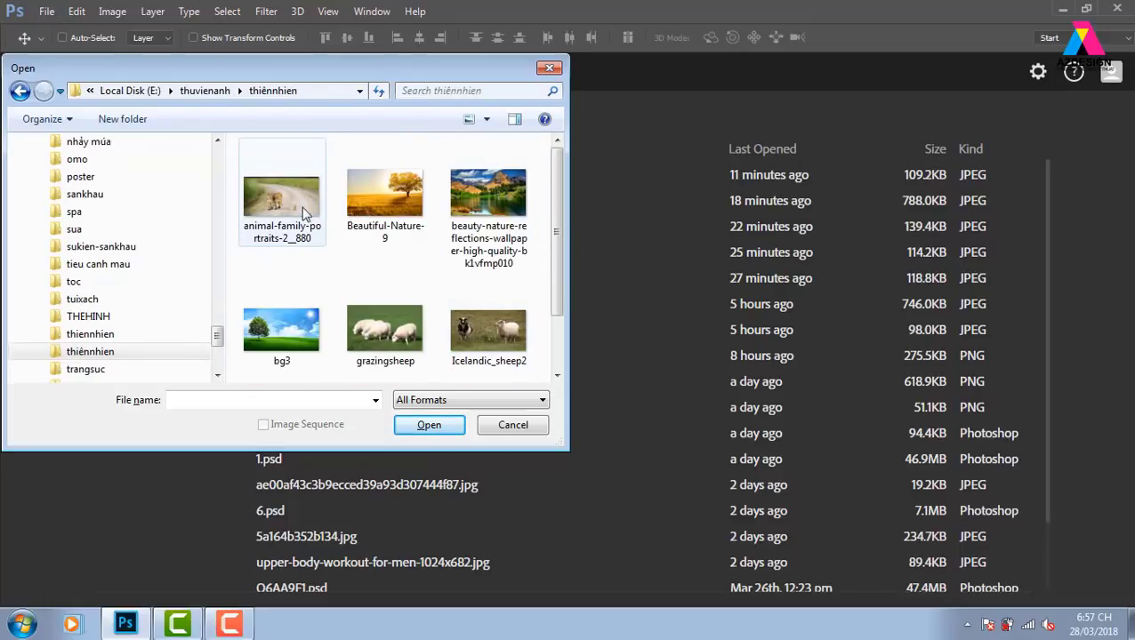
left_click(295, 203)
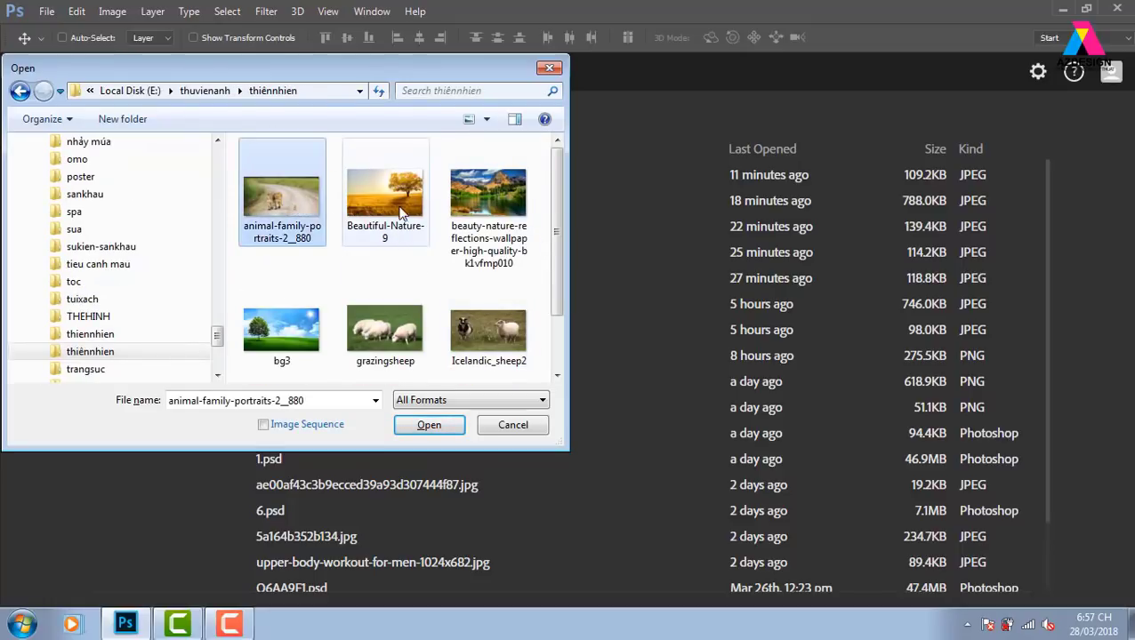
left_click(402, 209, "ctrl")
left_click(429, 424)
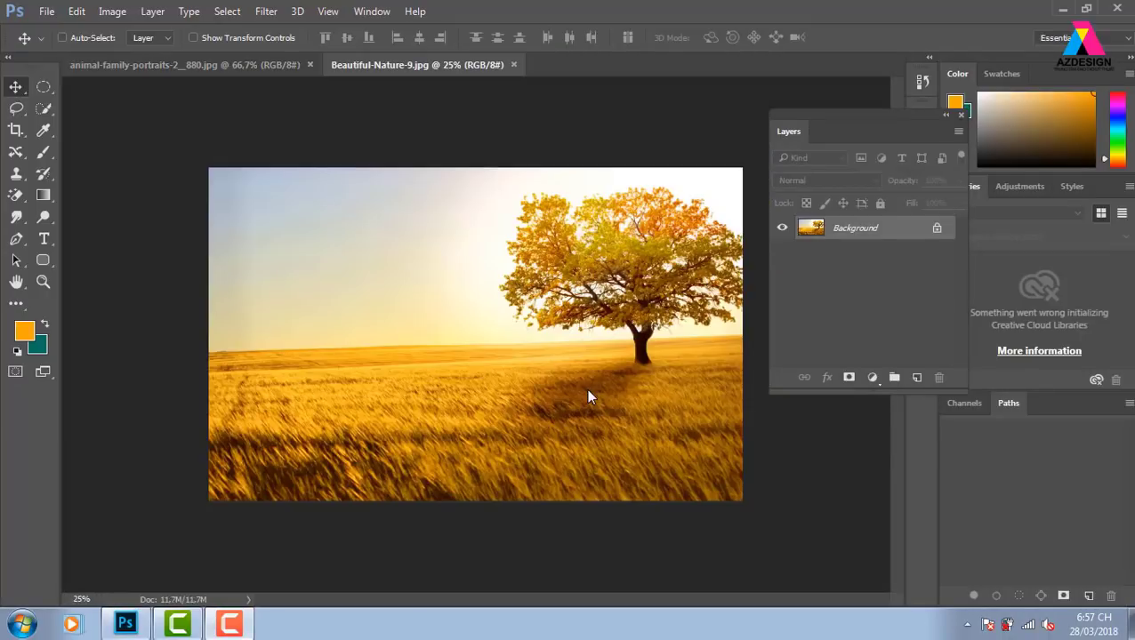
Step: Compare the lion and tree photos, ending with the lion photo active
left_click(264, 65)
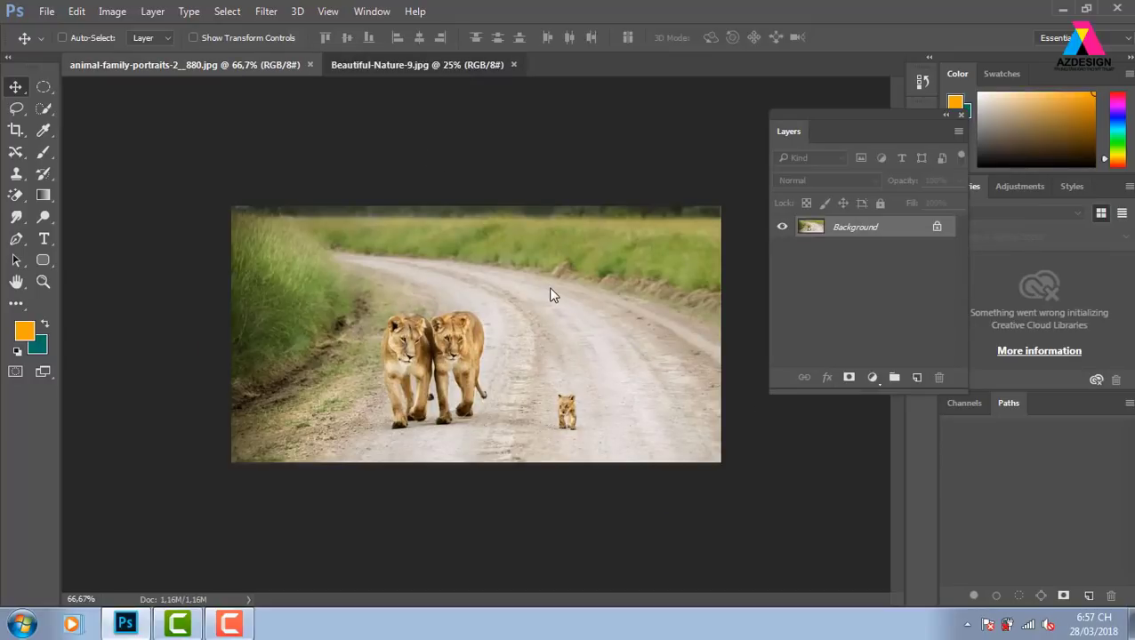
key("ctrl+Tab")
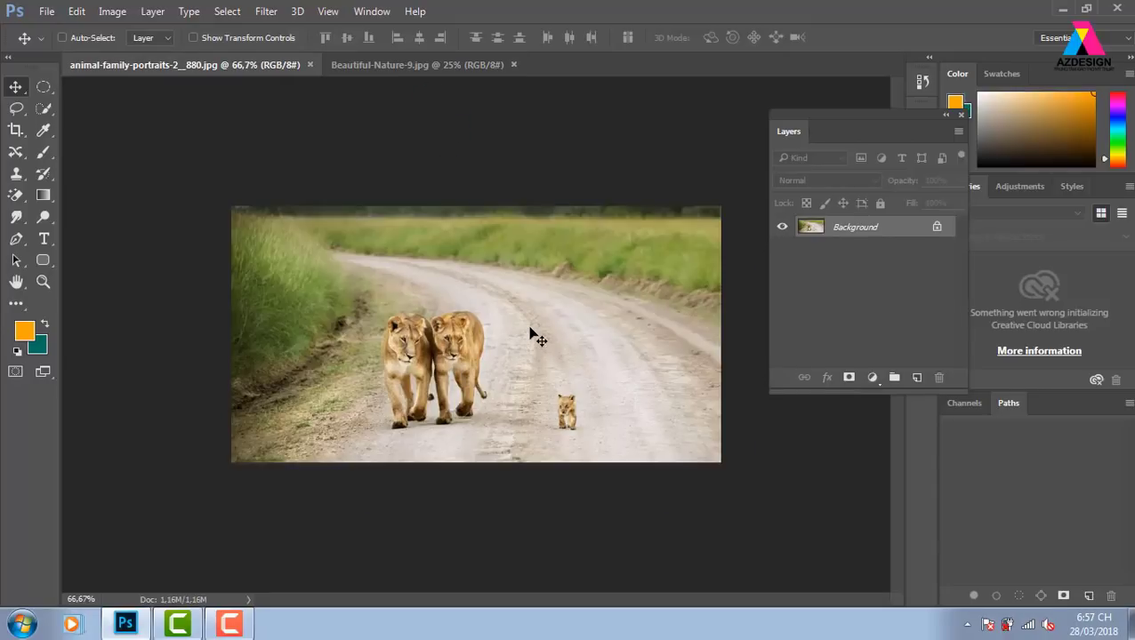
left_click(425, 65)
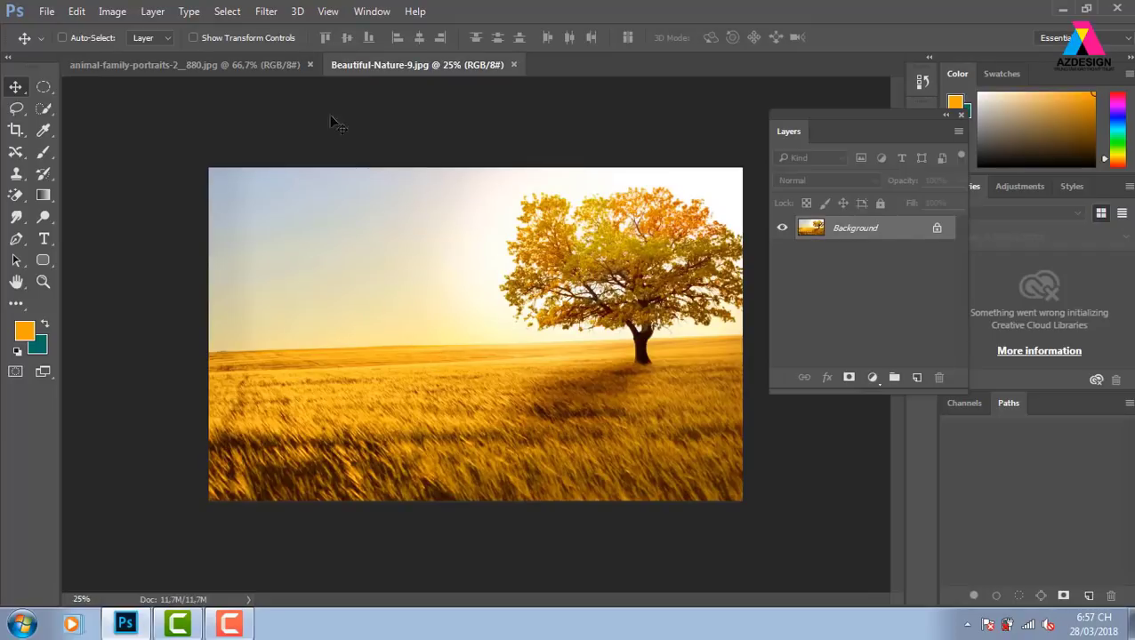
left_click(263, 65)
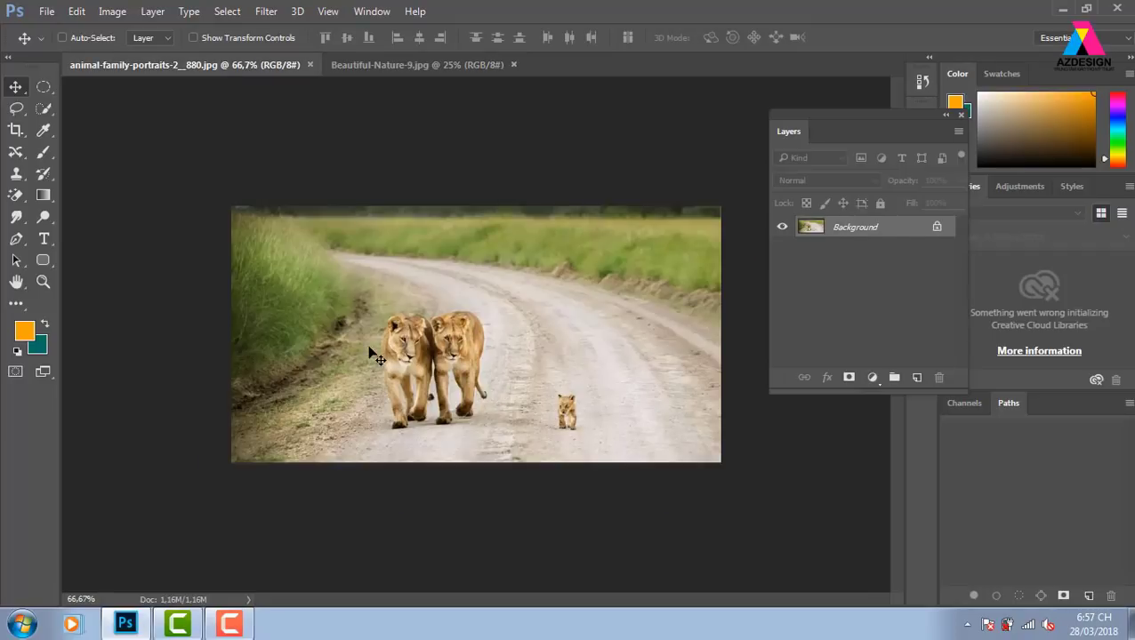
Step: Lasso the two adult lions and drag them onto the Beautiful-Nature-9 photo
left_click_drag(16, 108, 68, 112)
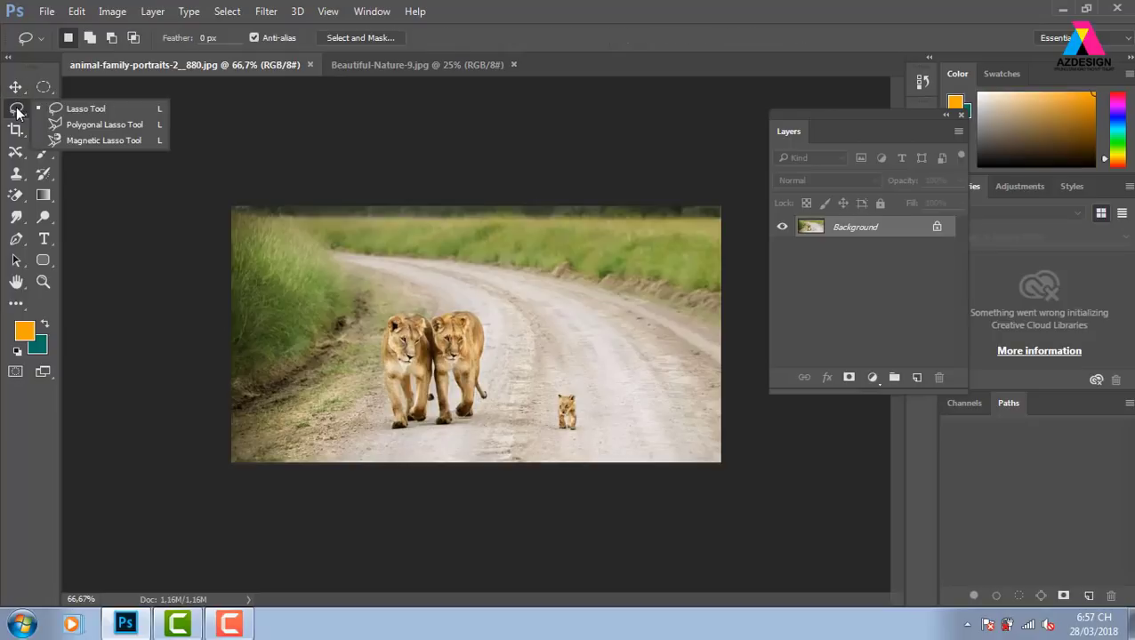
left_click(85, 108)
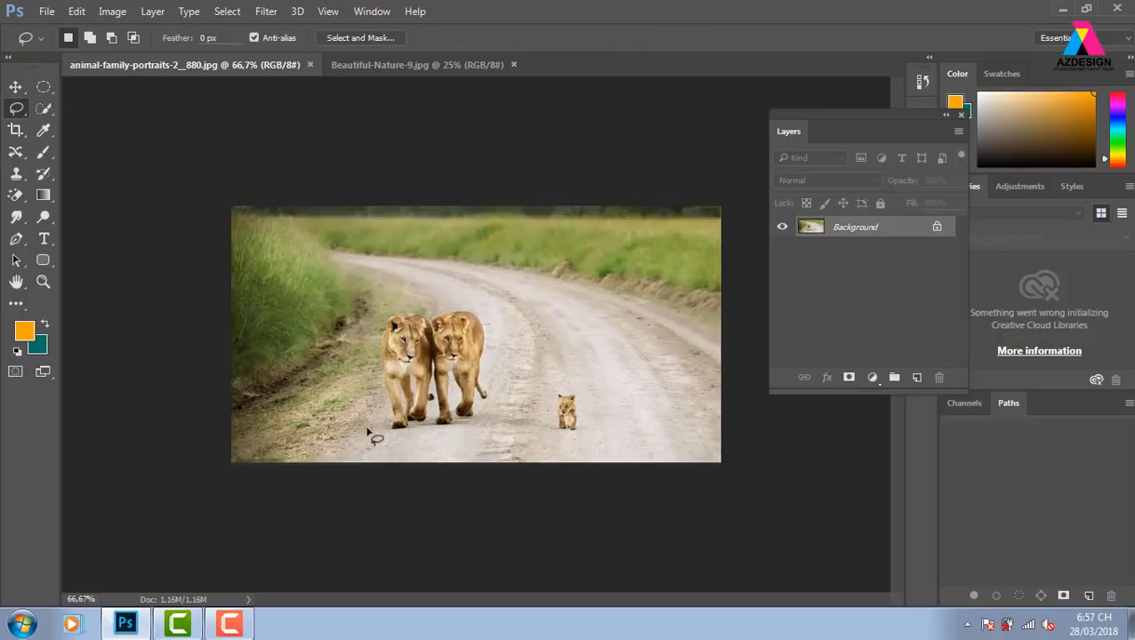
mouse_move(377, 433)
left_mouse_down()
mouse_move(510, 307)
mouse_move(387, 443)
mouse_move(375, 438)
left_mouse_up()
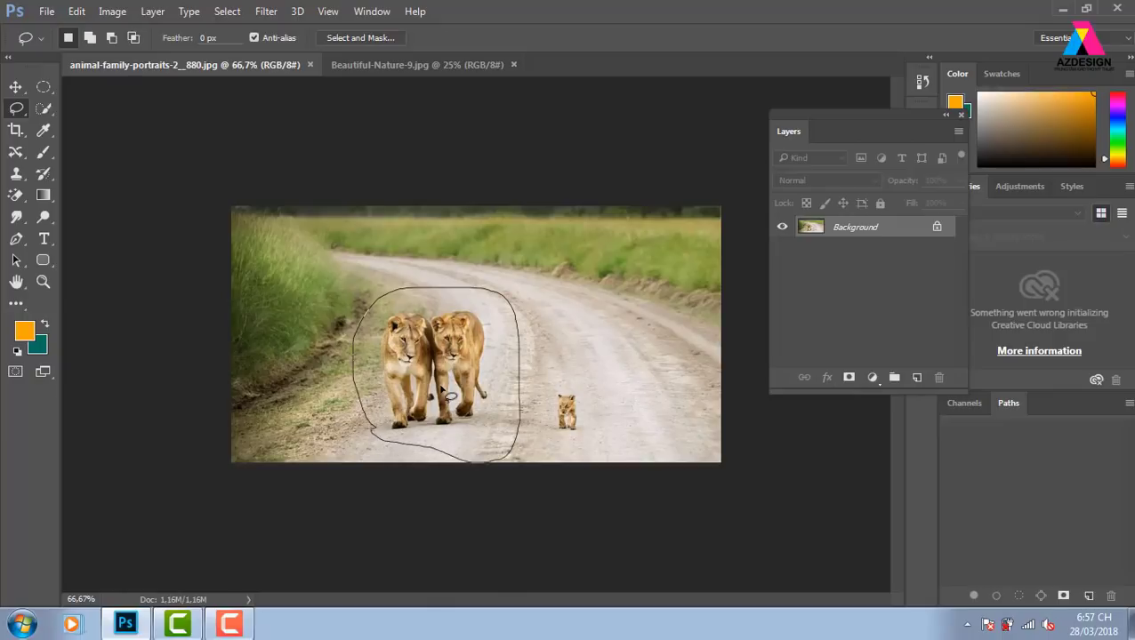
key("v")
mouse_move(442, 367)
left_mouse_down()
mouse_move(438, 124)
mouse_move(461, 68)
mouse_move(477, 322)
left_mouse_up()
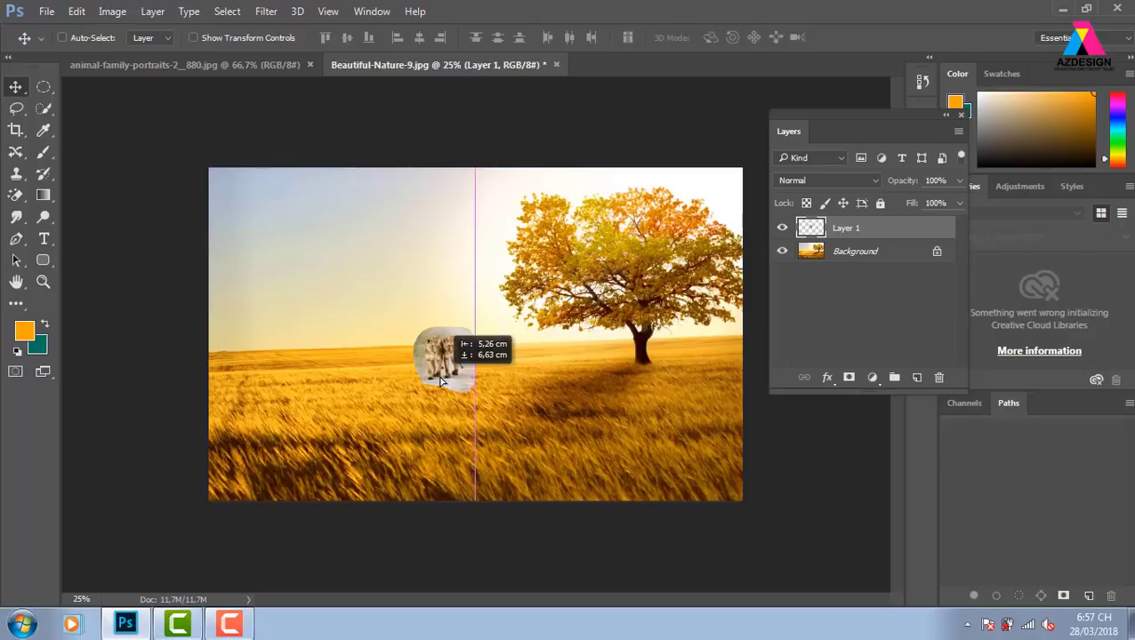
Step: Drop the lions into the tree photo, scale them to about 327%, and place them left of the tree
left_click_drag(440, 381, 439, 382)
key("ctrl+t")
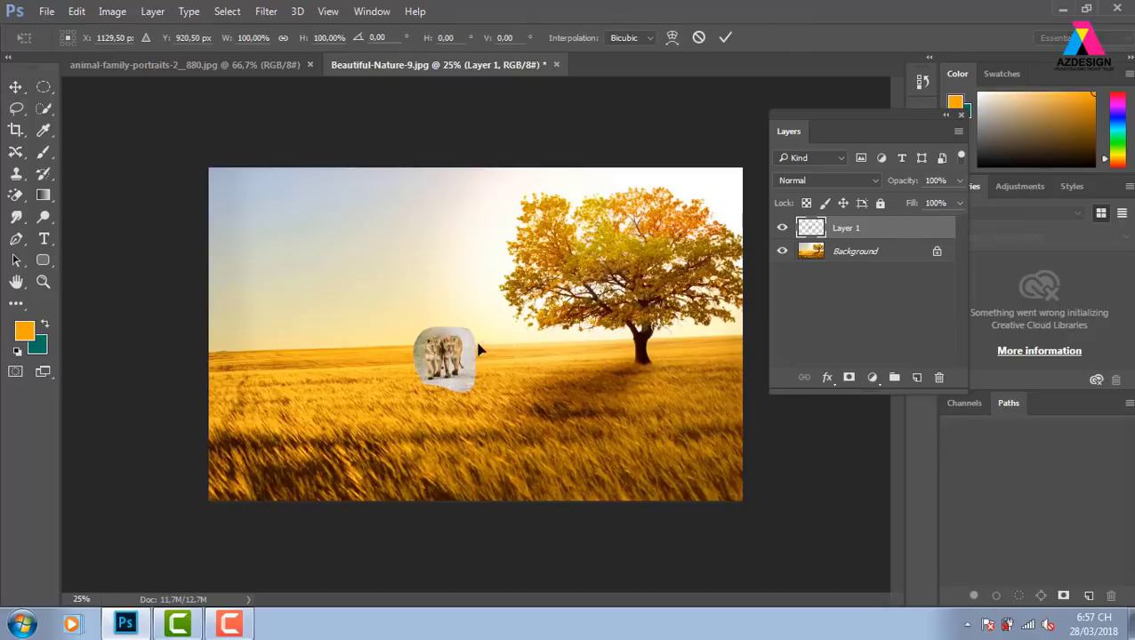
left_click_drag(475, 328, 549, 252)
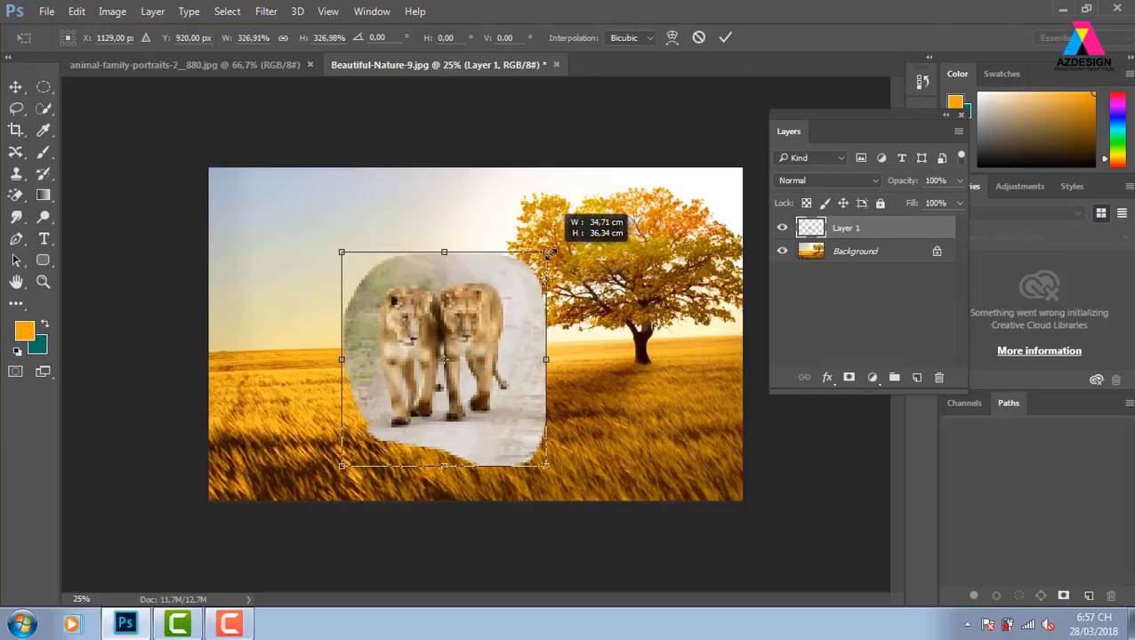
key("Return")
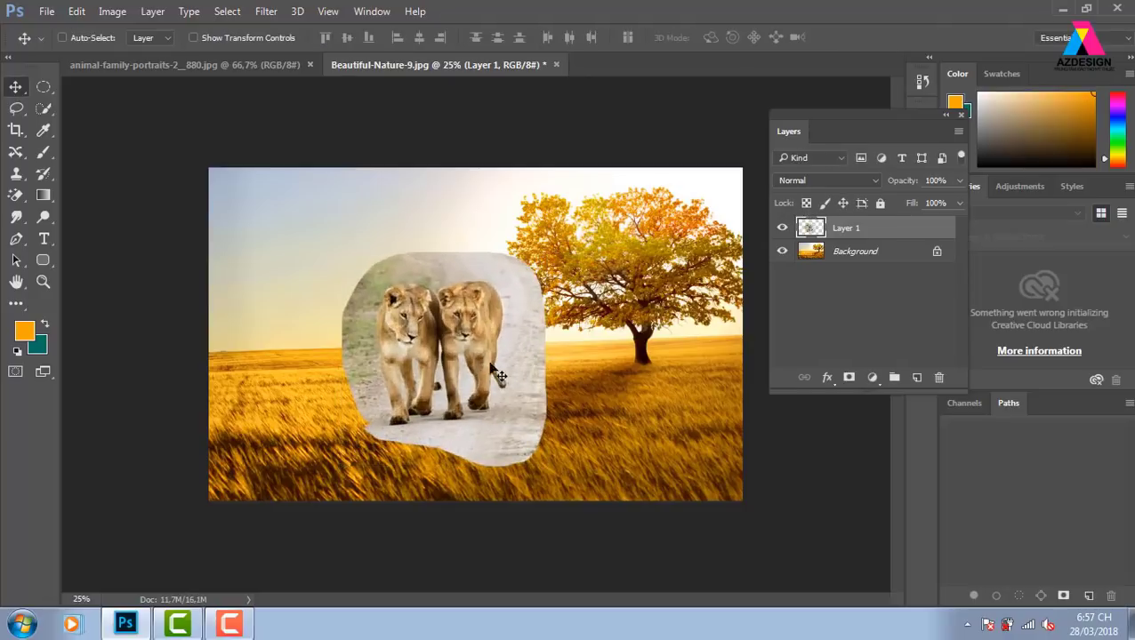
left_click_drag(415, 364, 344, 364)
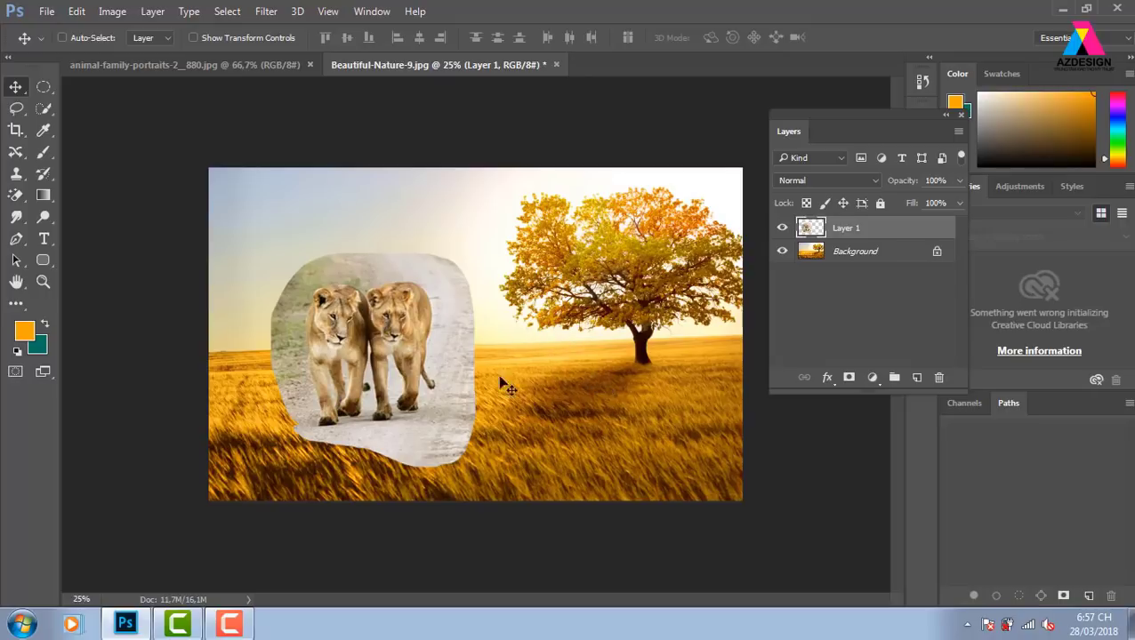
left_click_drag(388, 345, 400, 342)
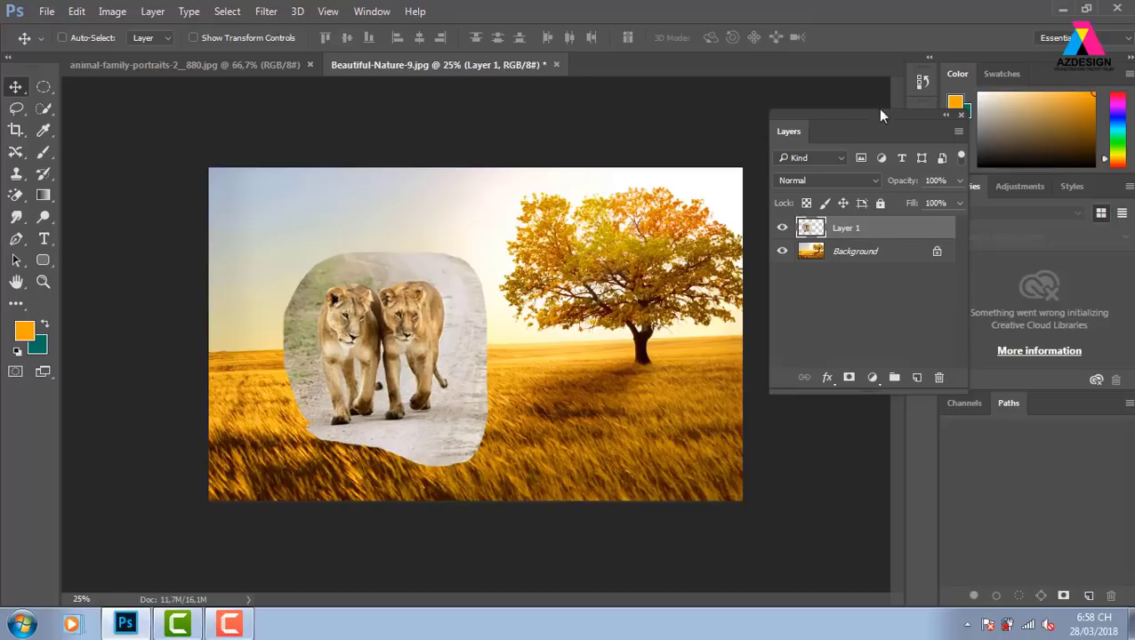
Step: Duplicate the Background layer and load Layer 1's lion outline as a selection
left_click(875, 254)
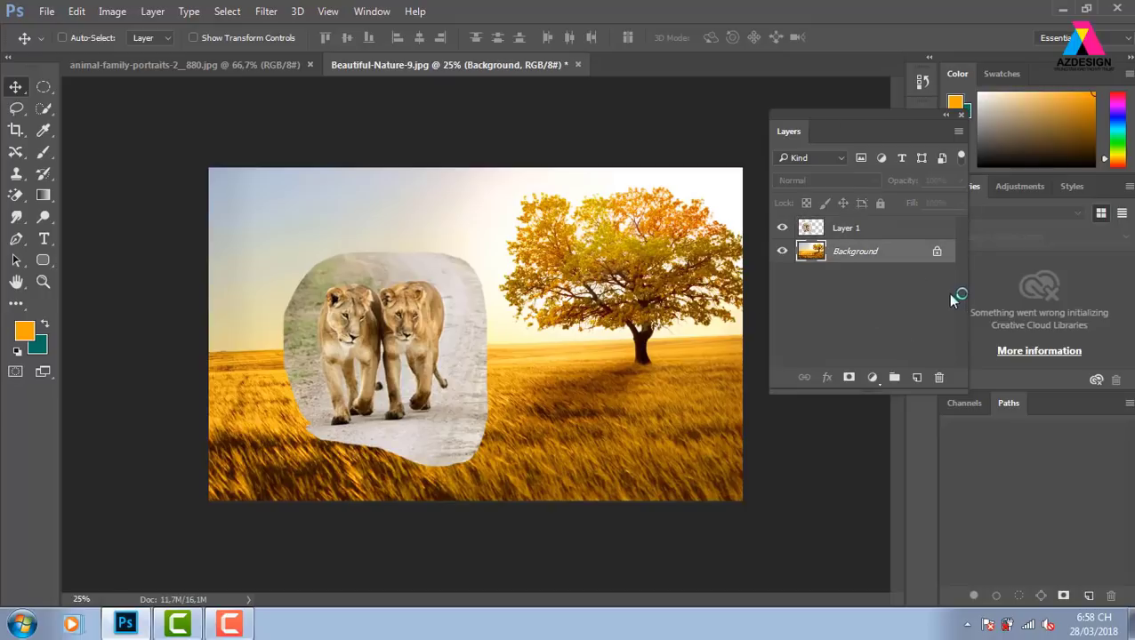
key("ctrl+j")
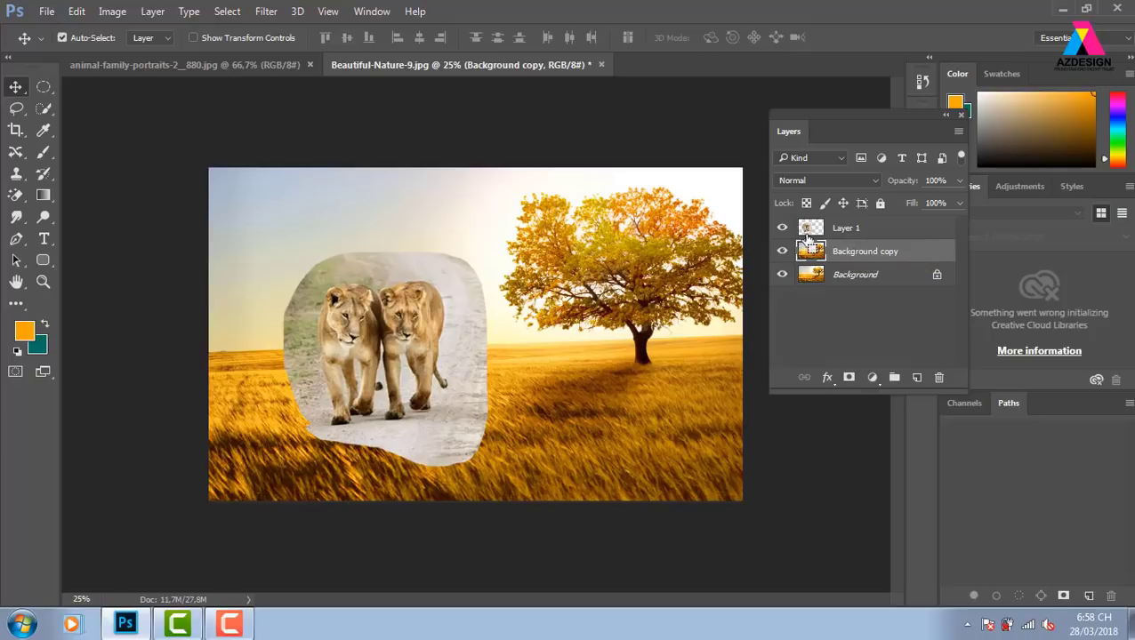
key("ctrl")
left_click(818, 232, "ctrl")
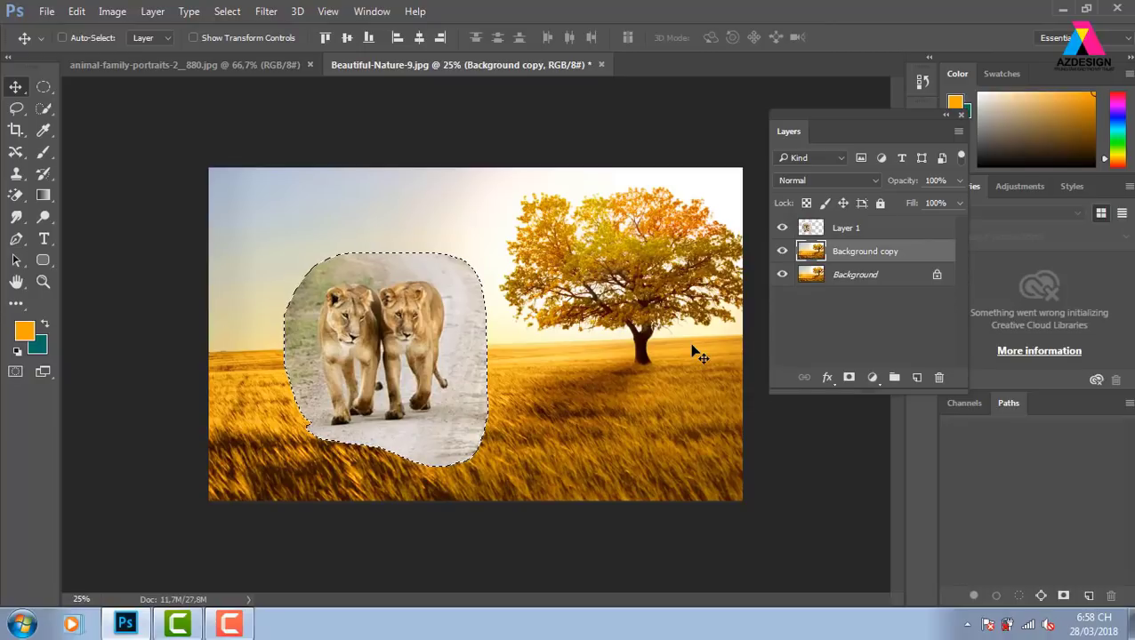
left_click(854, 229)
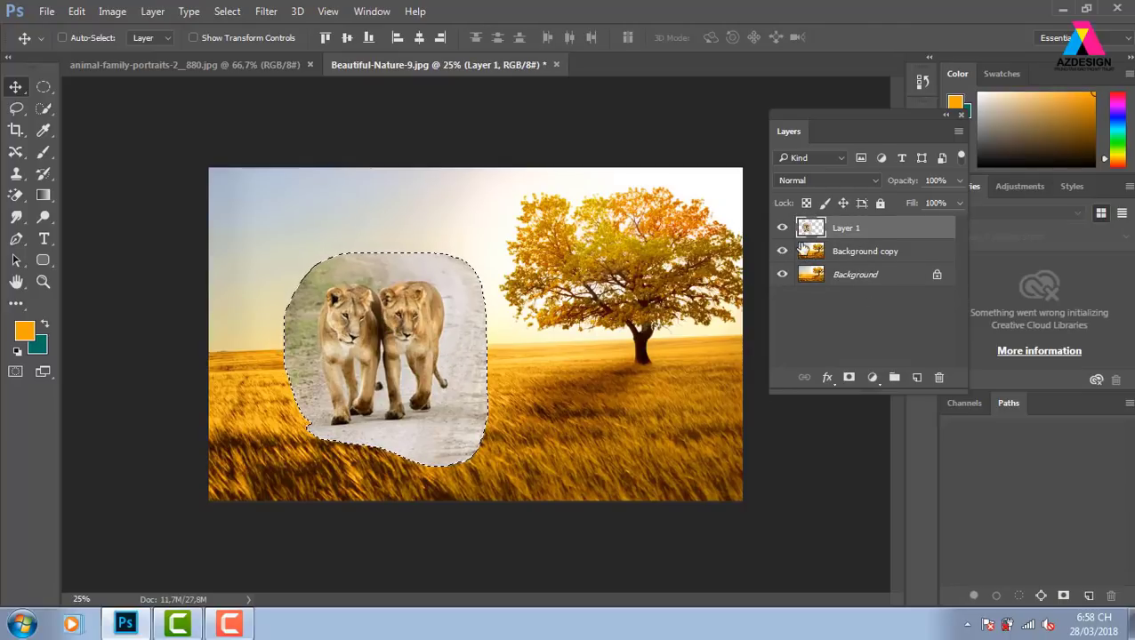
left_click(866, 258)
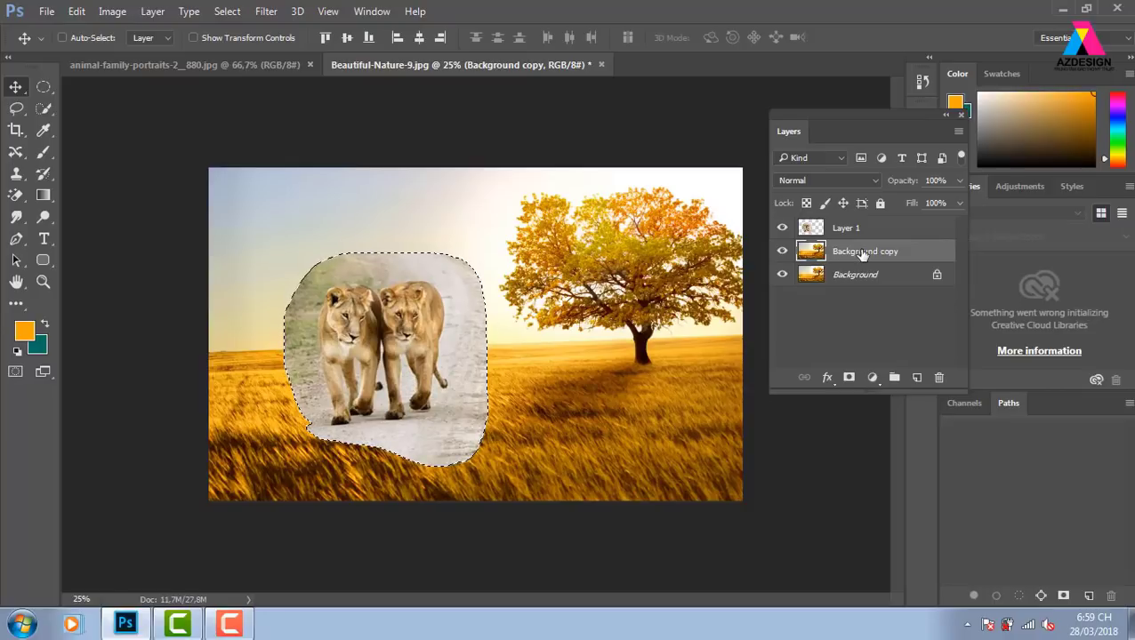
left_click(813, 229)
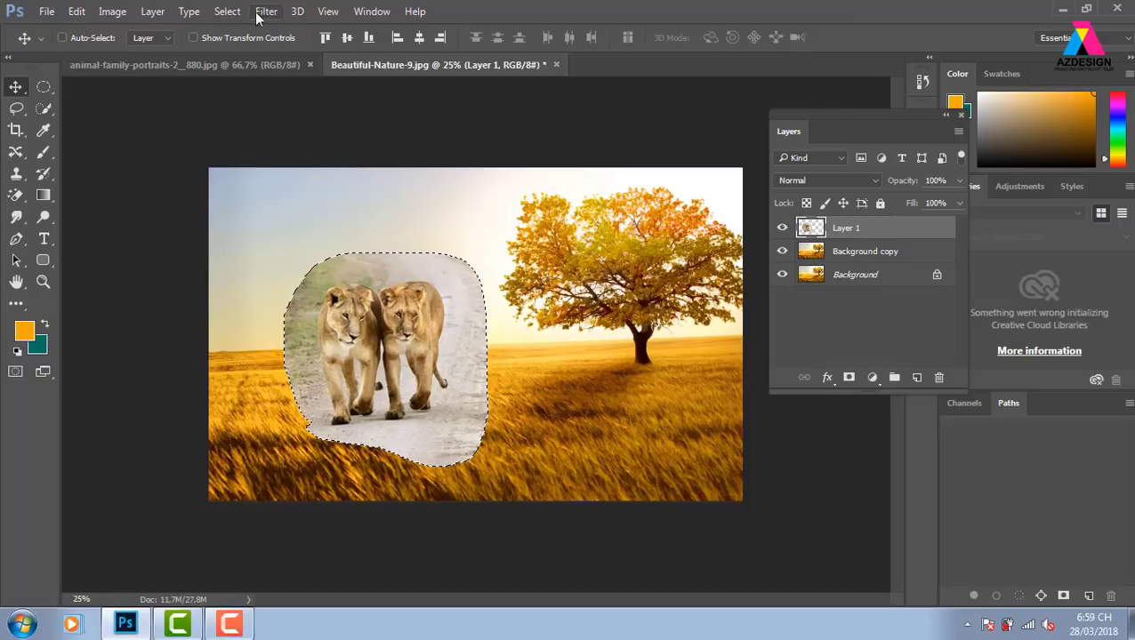
Step: Contract the selection by 8 pixels, zoom to 33.3%, then deselect
left_click(228, 12)
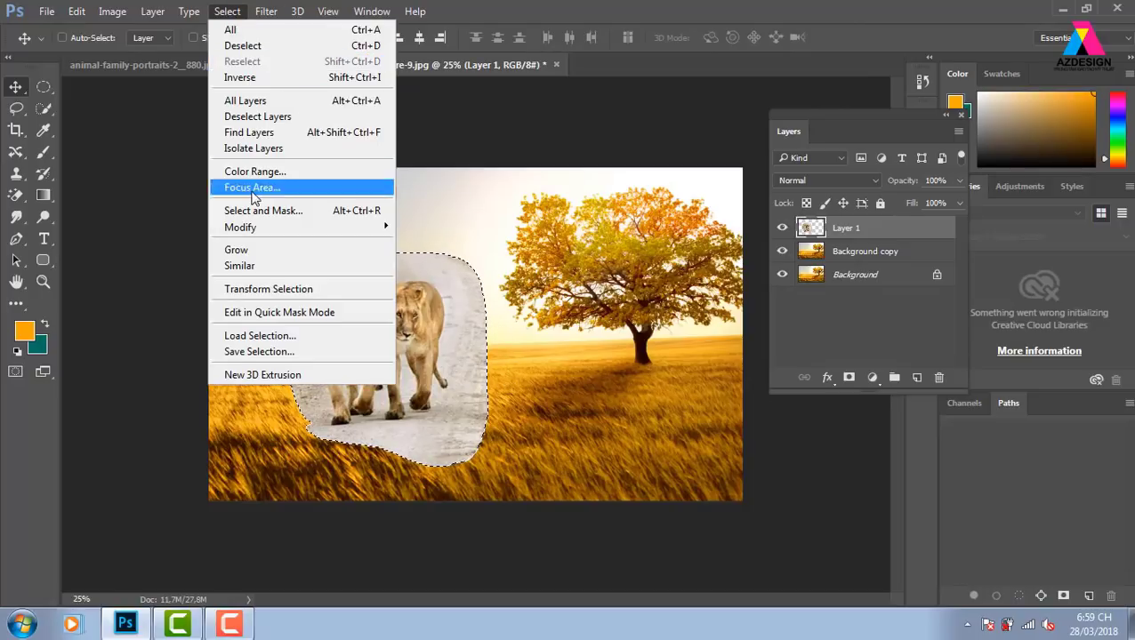
mouse_move(240, 227)
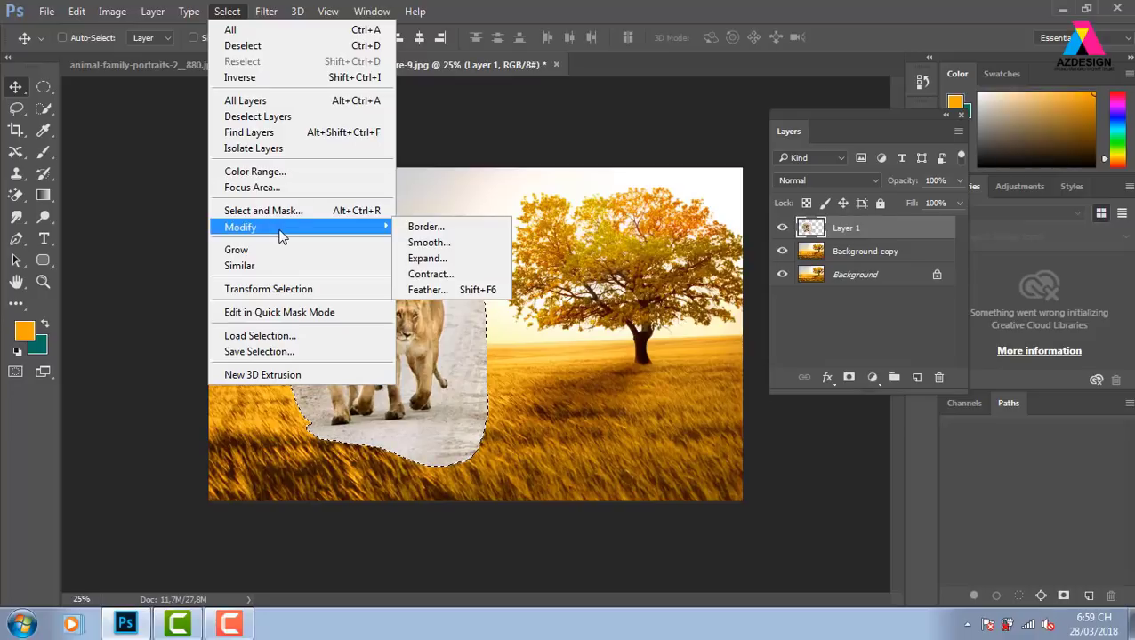
left_click(459, 283)
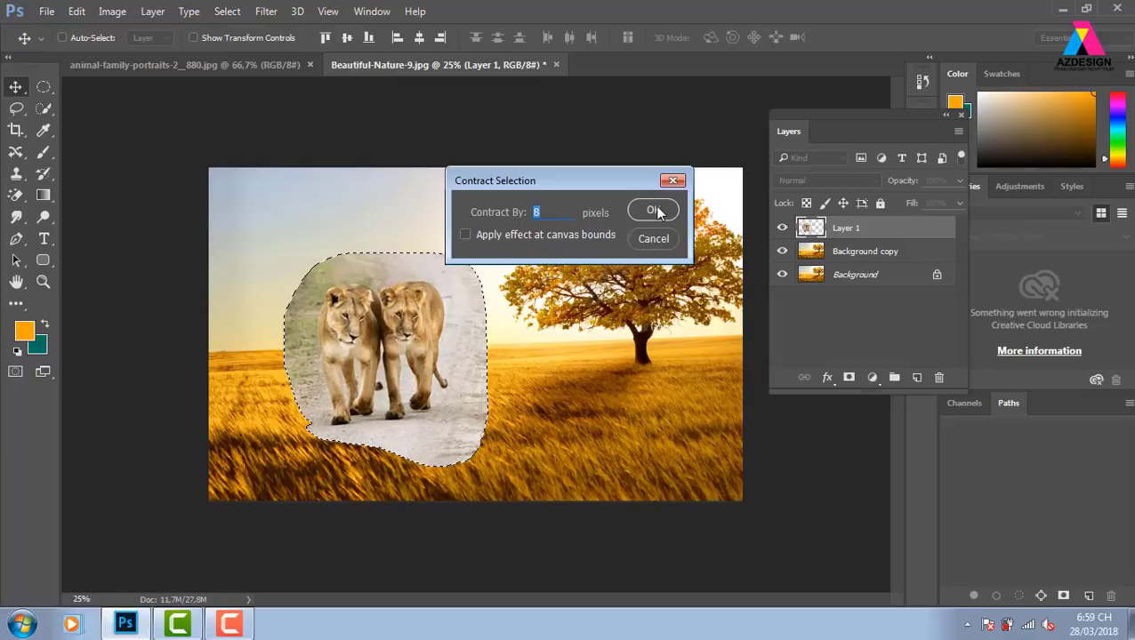
left_click(655, 211)
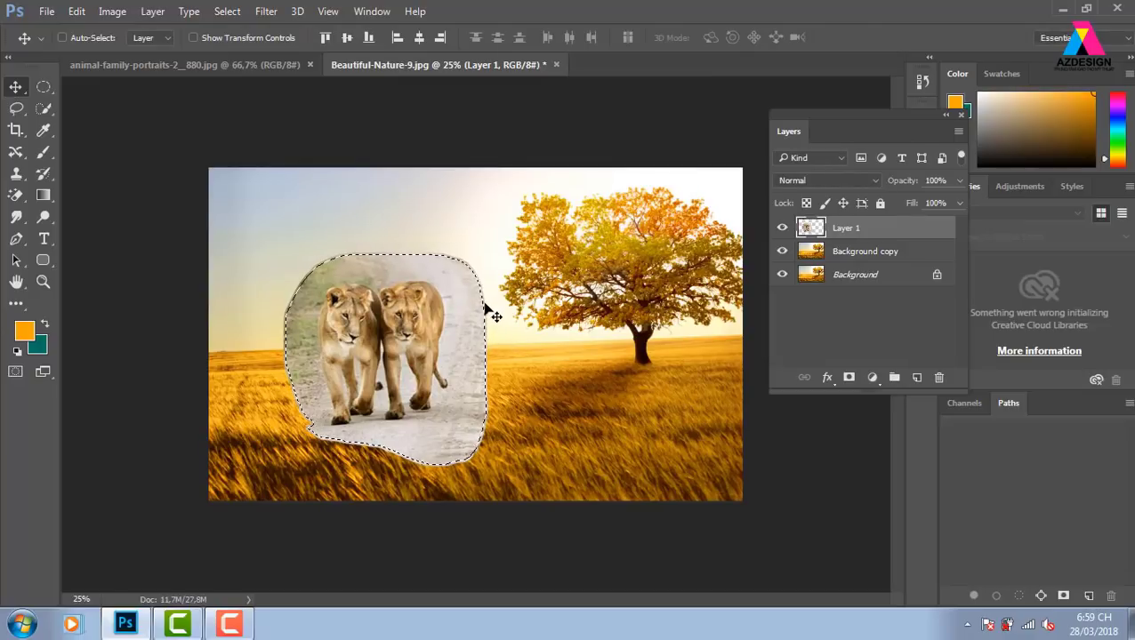
key("ctrl+plus")
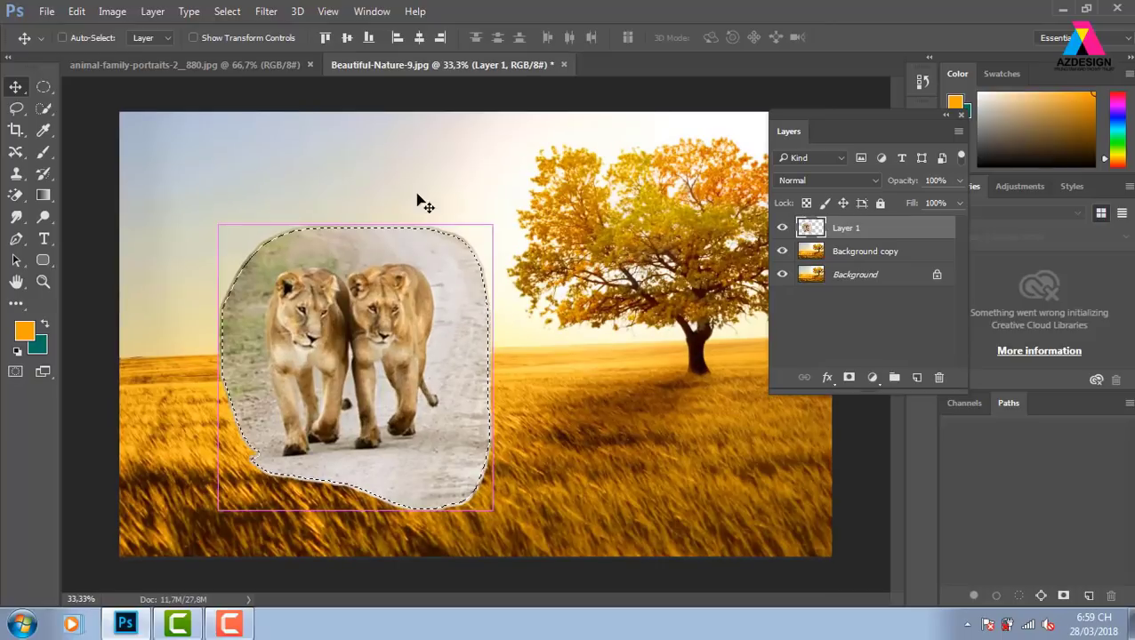
key("ctrl+d")
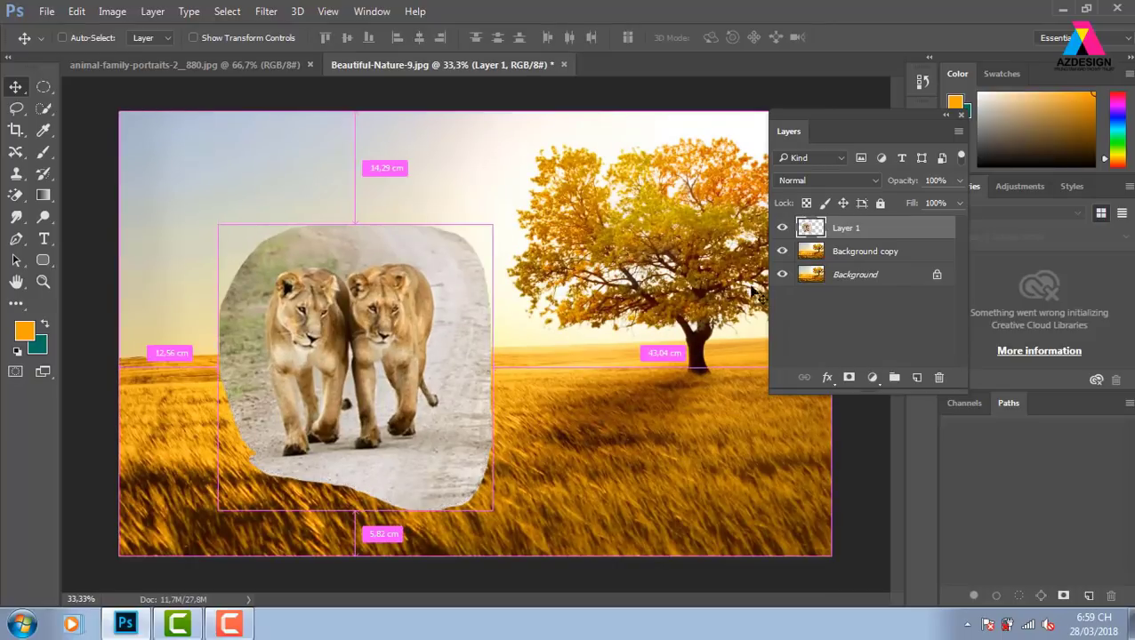
Step: Reload Layer 1's outline, contract it by 10 pixels, and make Background copy active
left_click(810, 228, "ctrl")
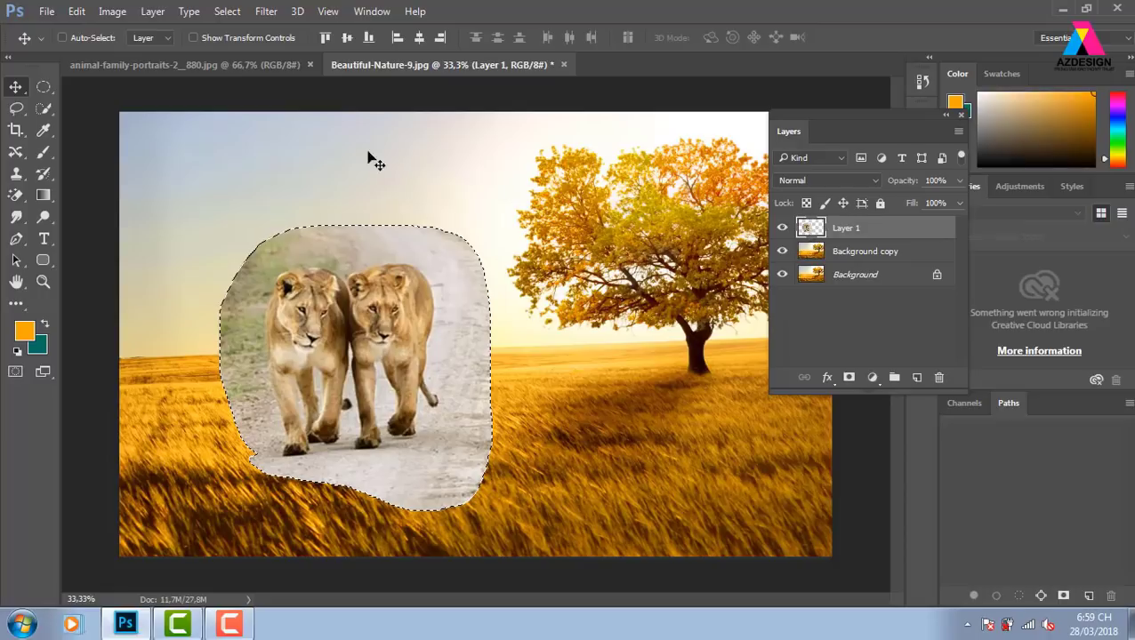
left_click(227, 11)
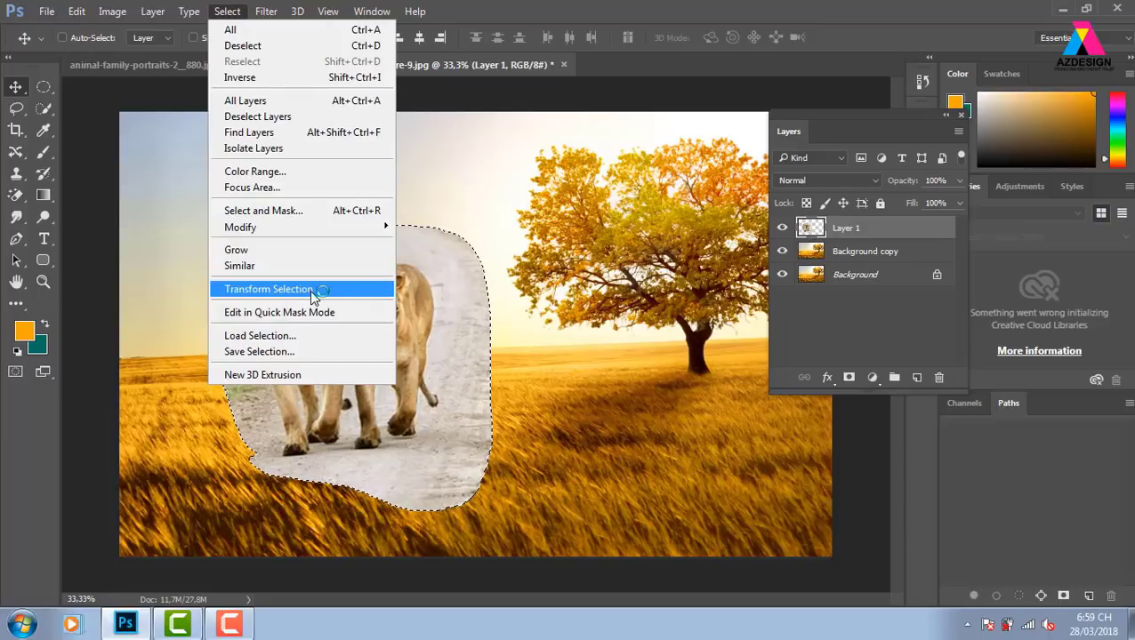
mouse_move(240, 227)
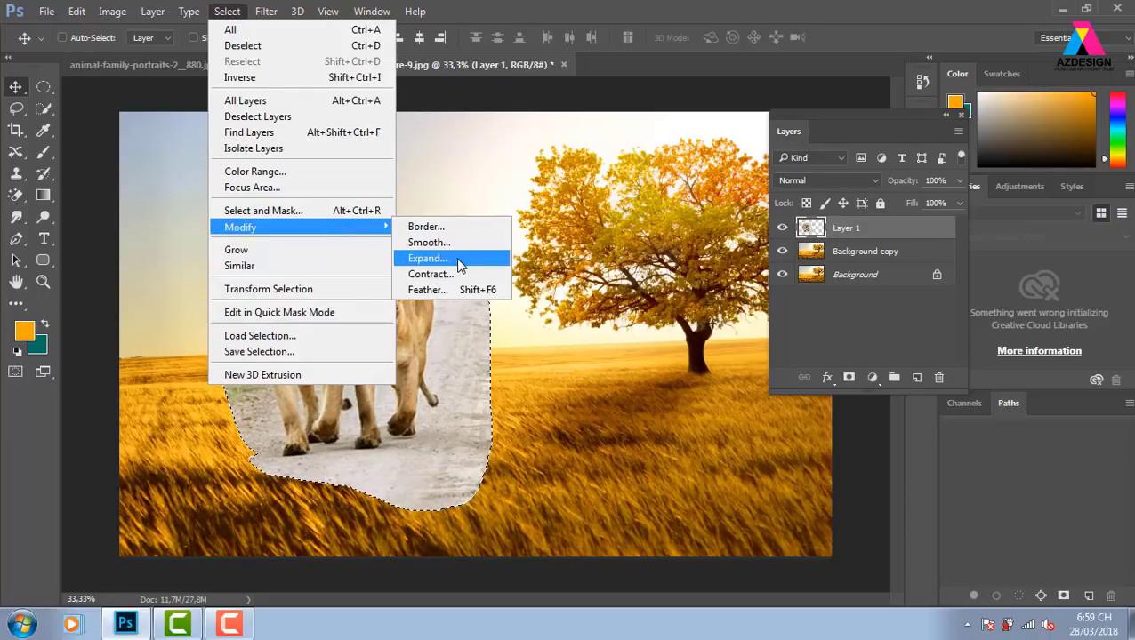
left_click(462, 274)
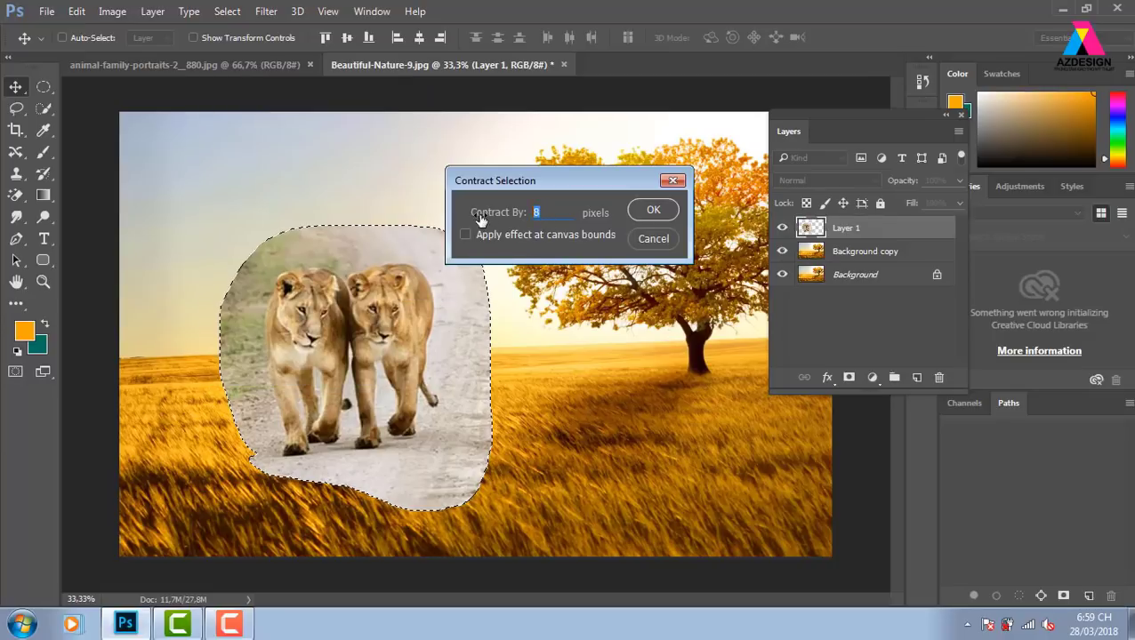
type("1")
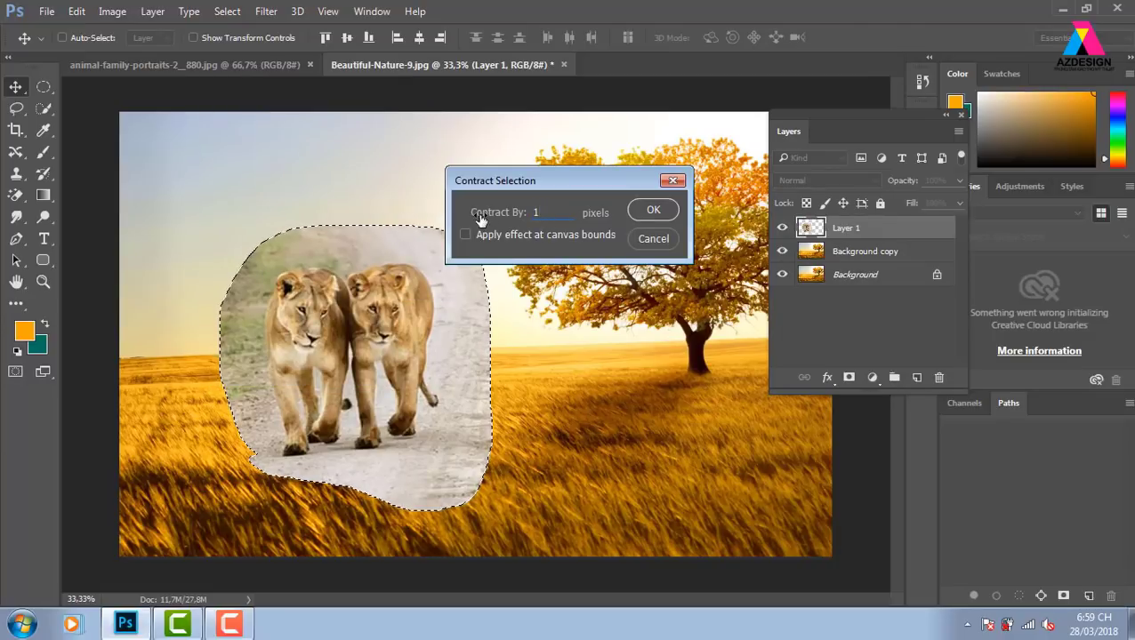
type("0")
left_click(652, 211)
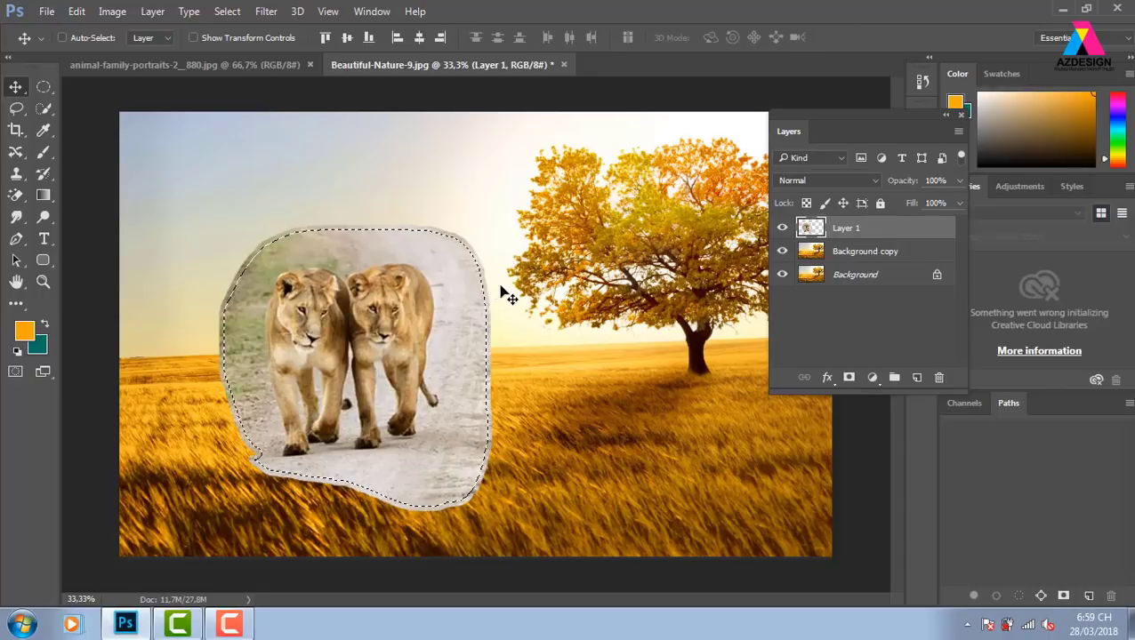
left_click(874, 258)
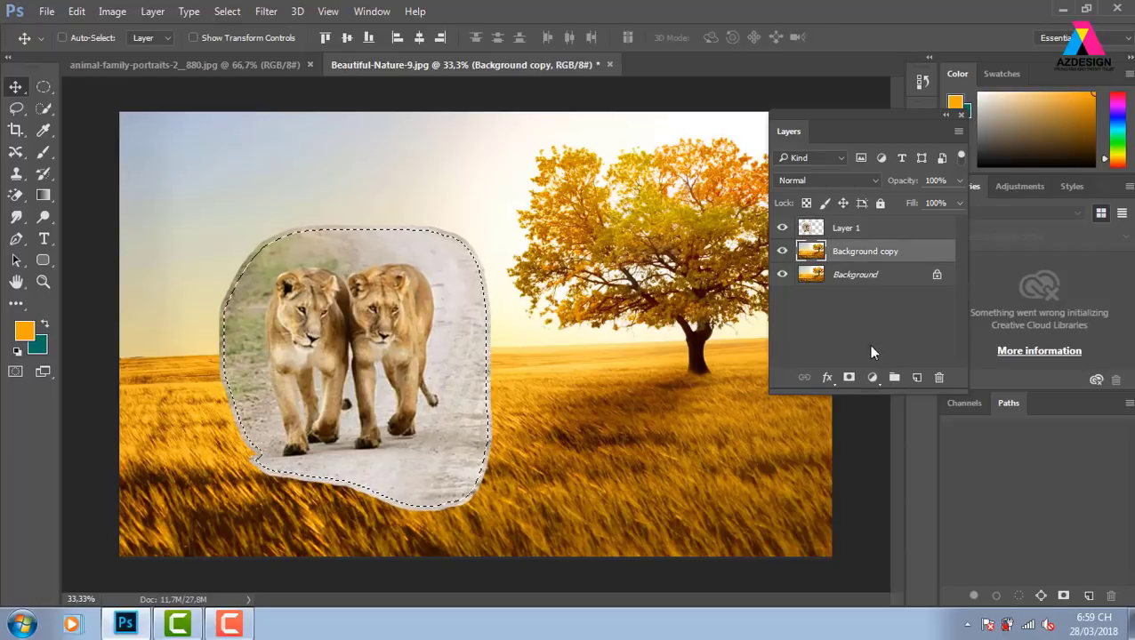
Step: Hide the Background, delete the lion-shaped area from Background copy, deselect, and show Layer 1
left_click(782, 228)
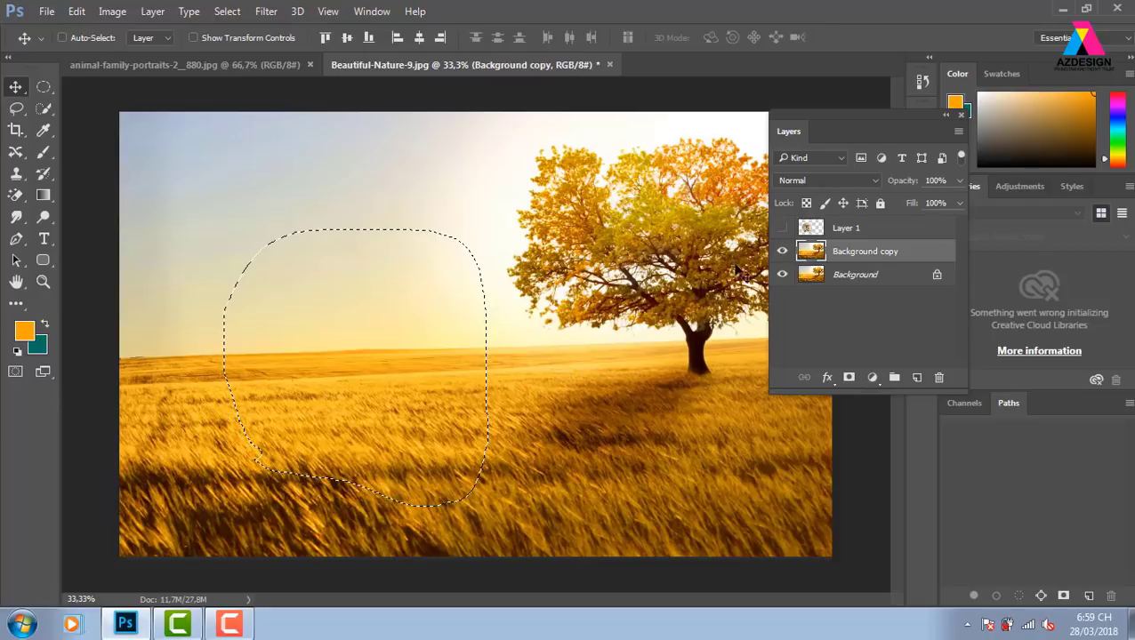
left_click(782, 227)
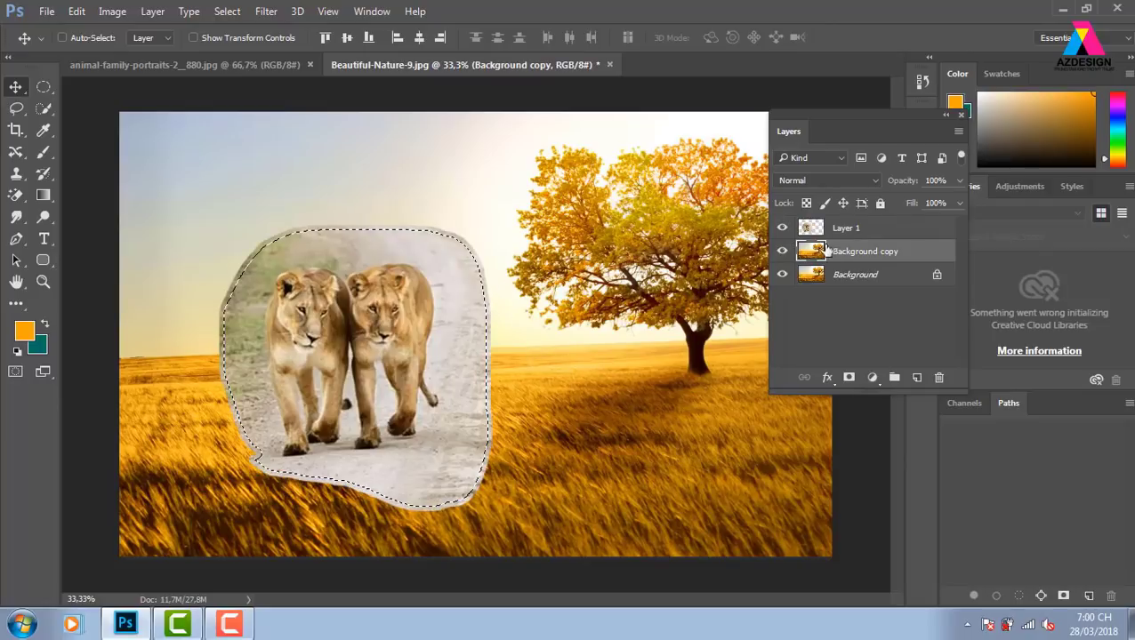
left_click(782, 228)
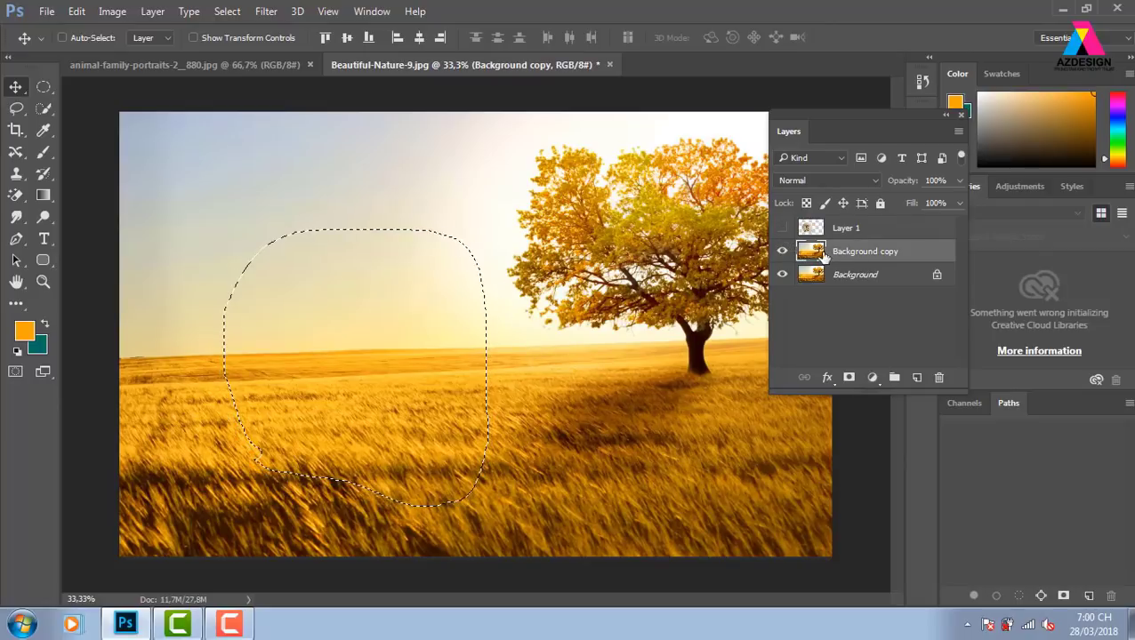
left_click(781, 275)
key("Delete")
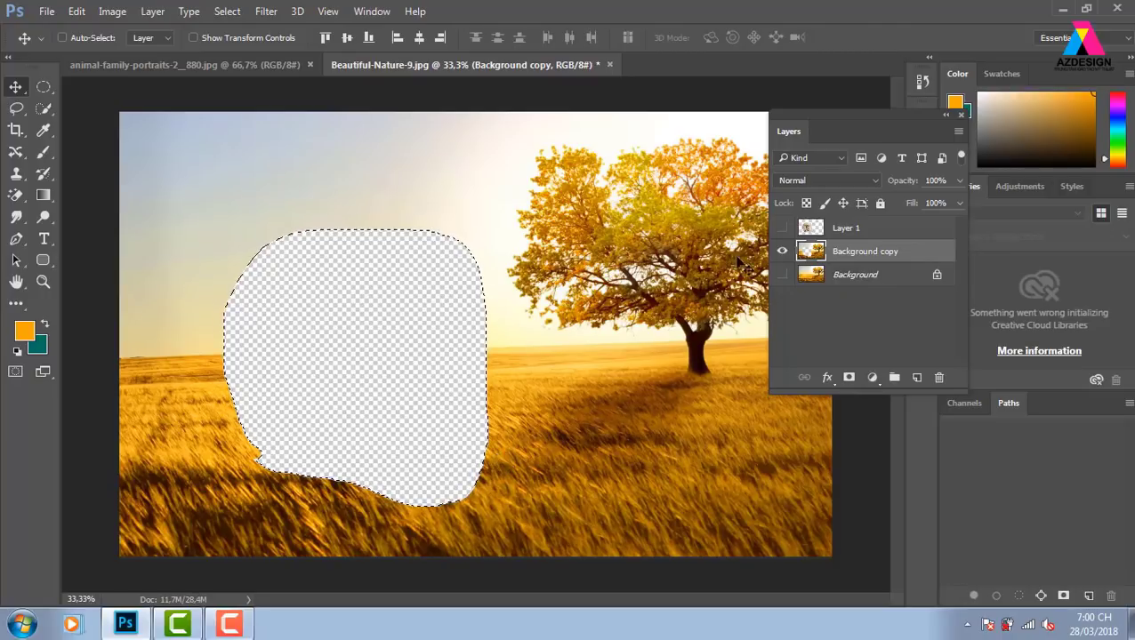
left_click(782, 228)
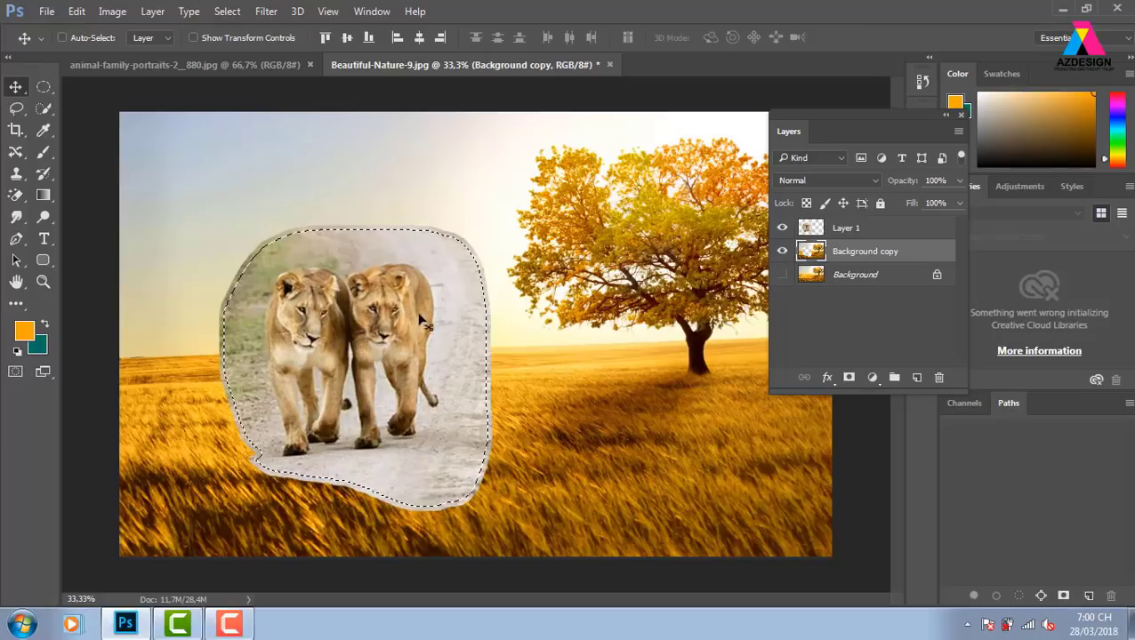
left_click(782, 227)
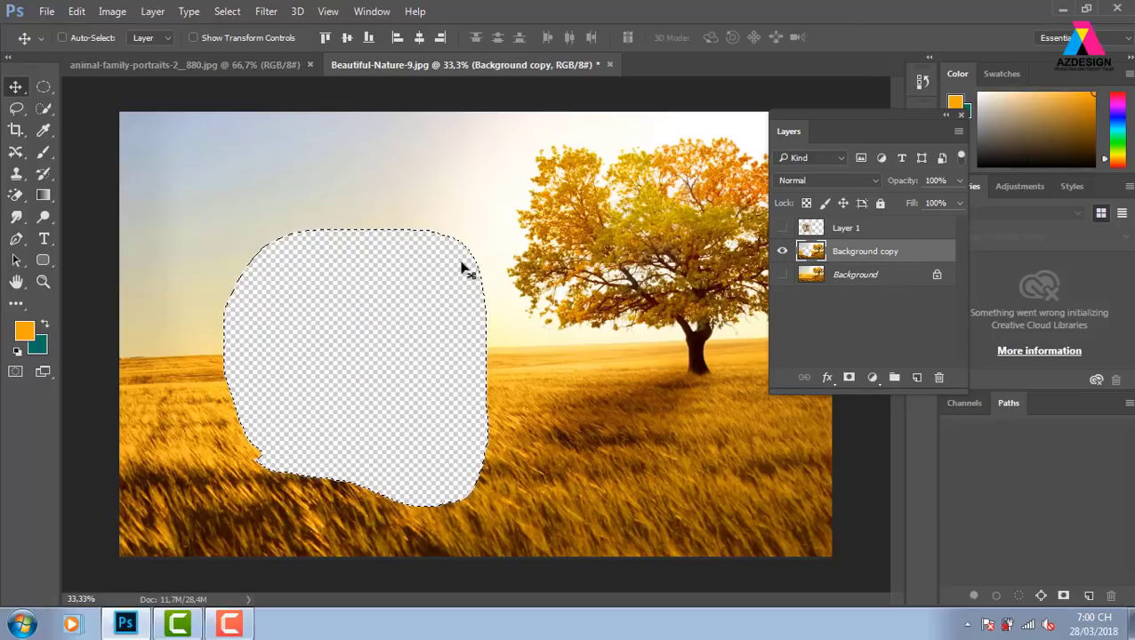
key("ctrl+d")
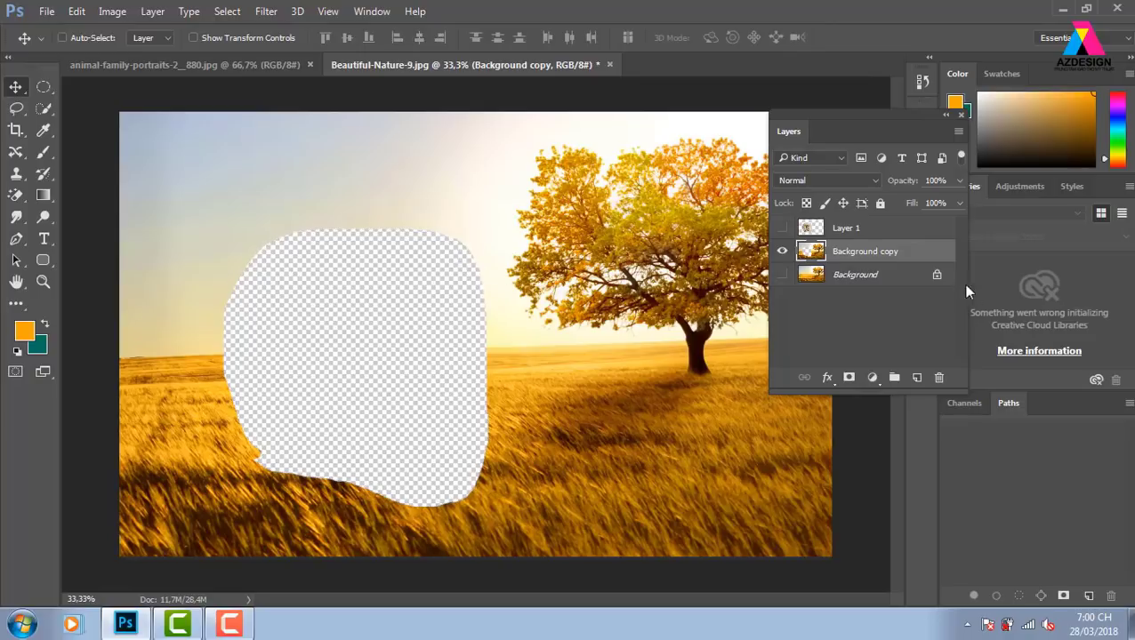
left_click(782, 227)
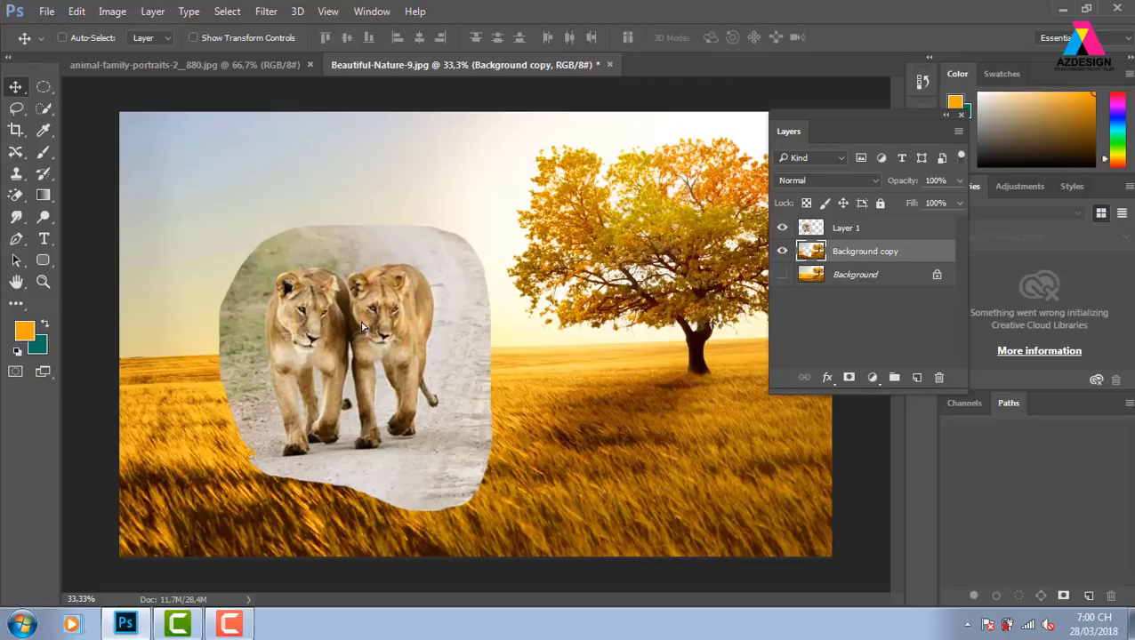
Step: Test-move the background copy and lions (both undone), then select Layer 1 and Background copy together
left_click_drag(355, 326, 474, 327)
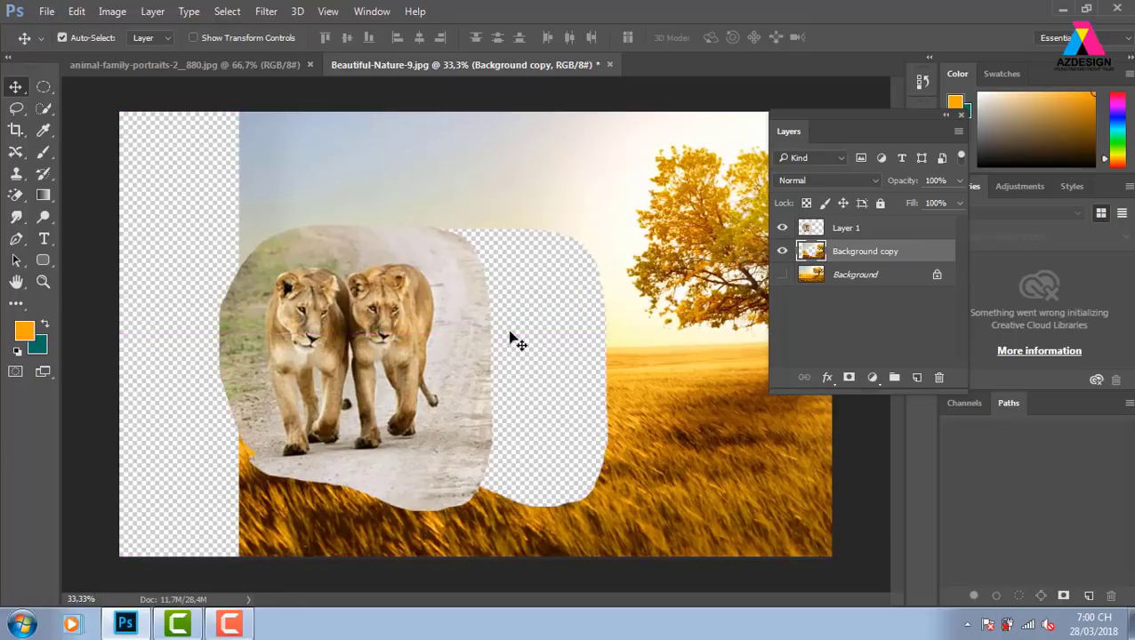
key("ctrl+z")
left_click(854, 229)
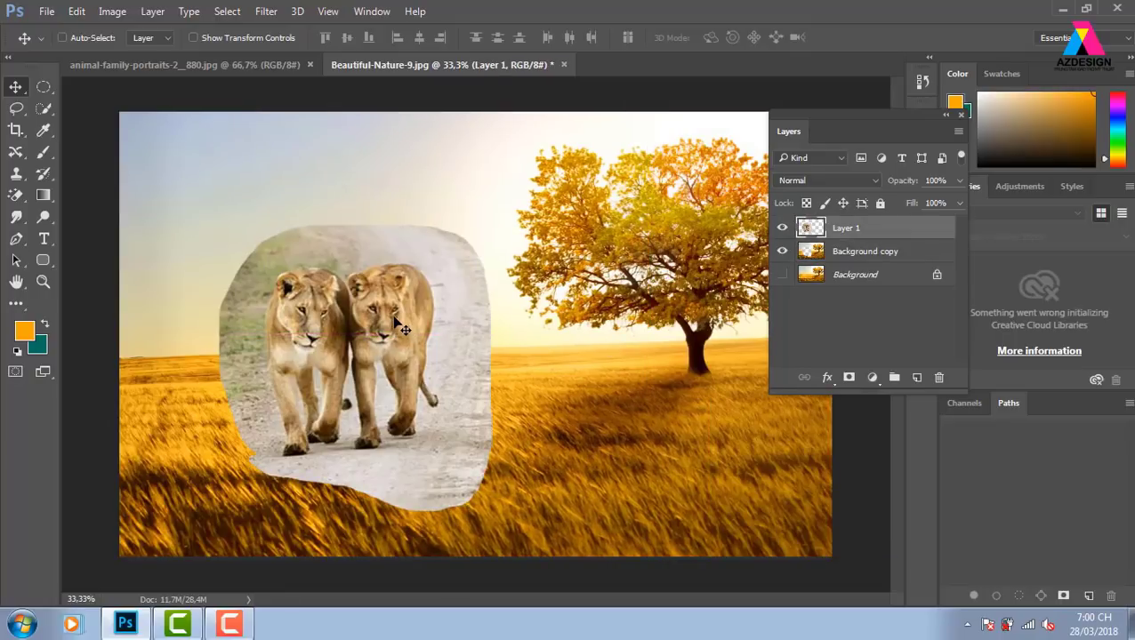
left_click_drag(402, 330, 594, 317)
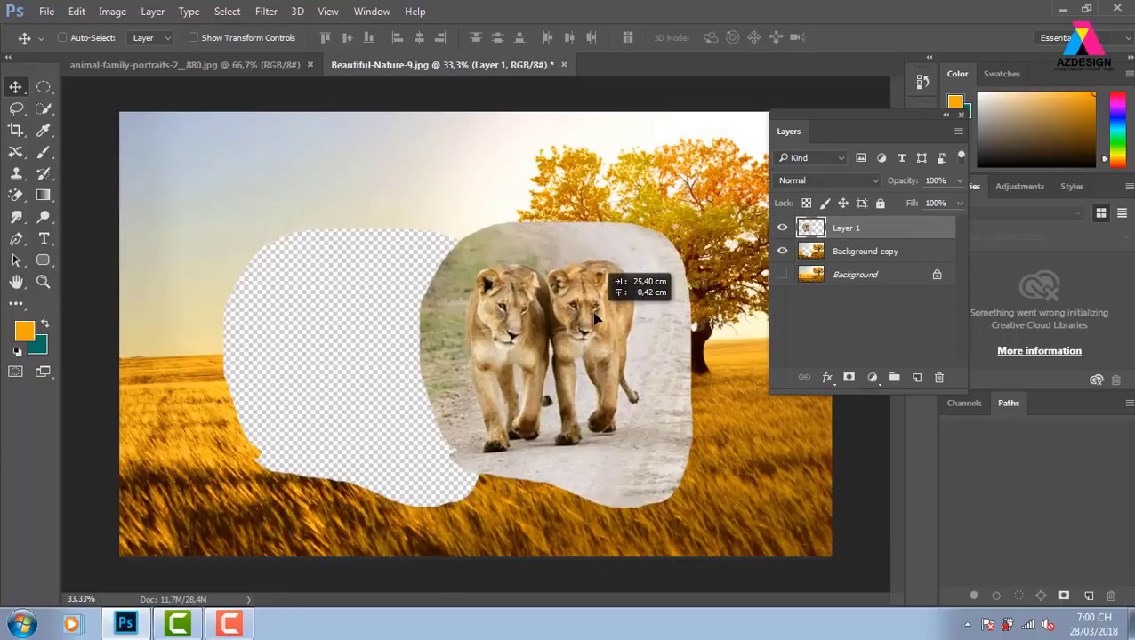
key("ctrl+z")
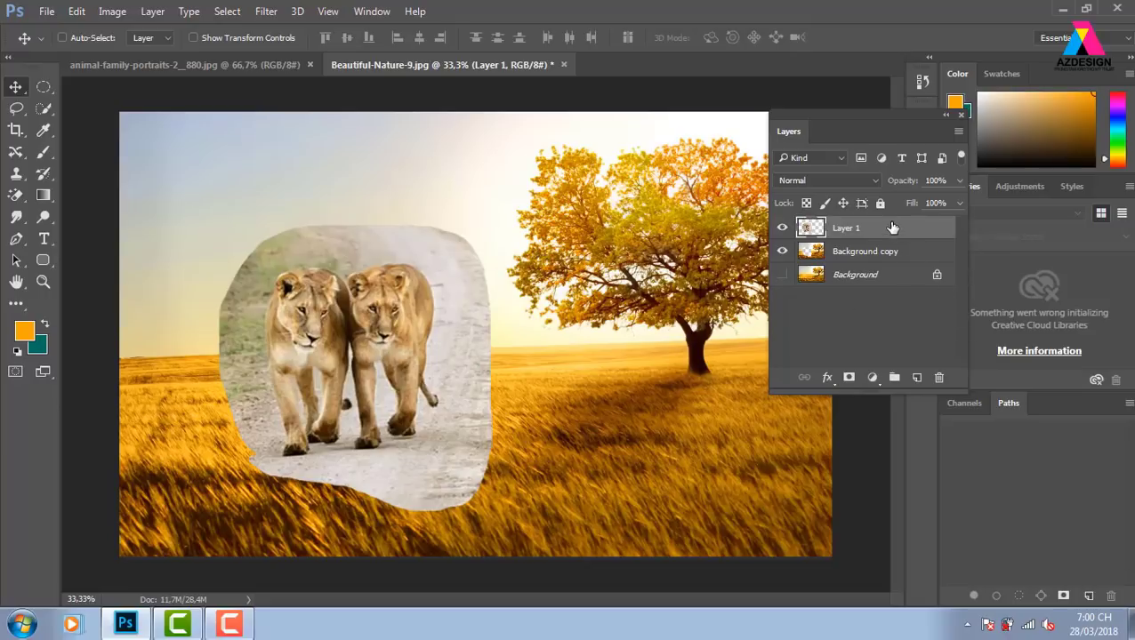
left_click(894, 256, "ctrl")
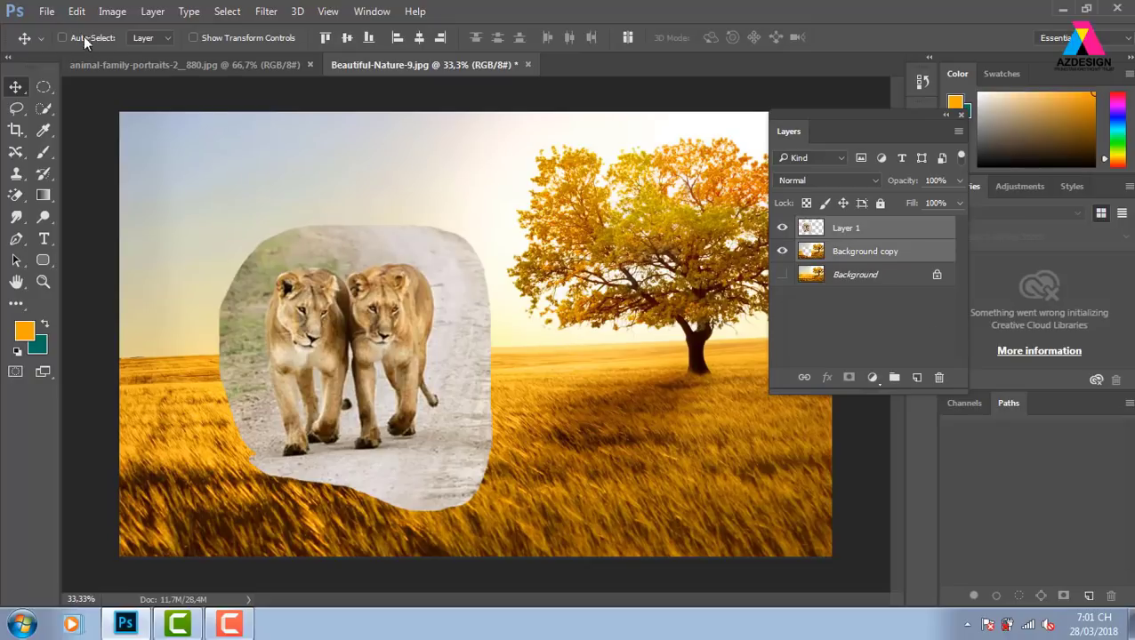
left_click(77, 11)
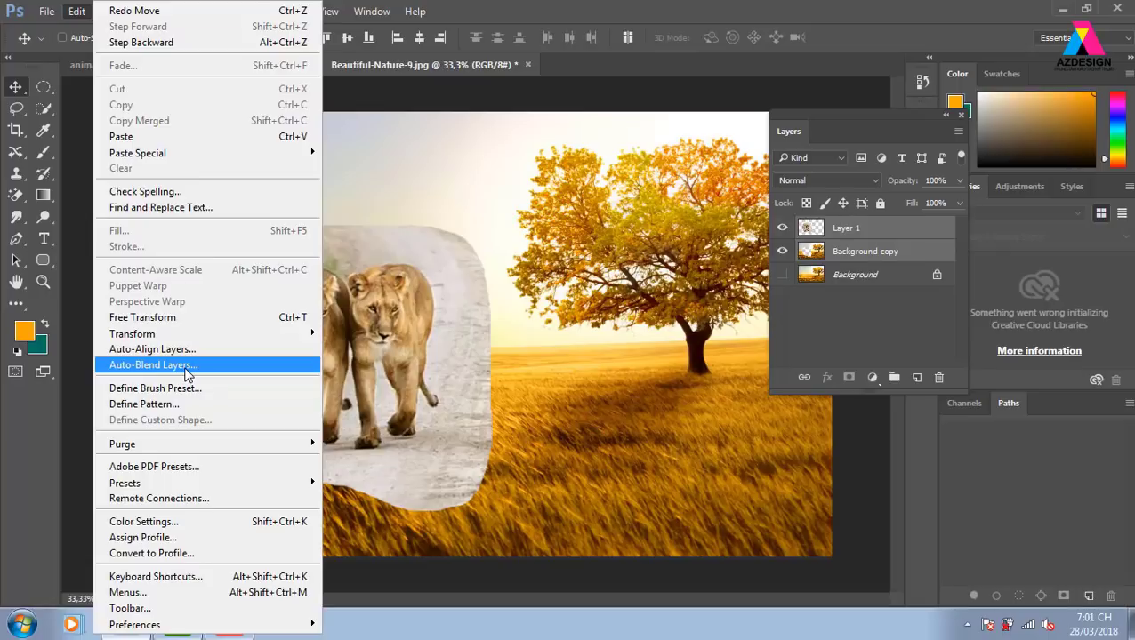
Step: Run Auto-Align Layers with Auto projection and dismiss the insufficient-overlap warning
left_click(186, 374)
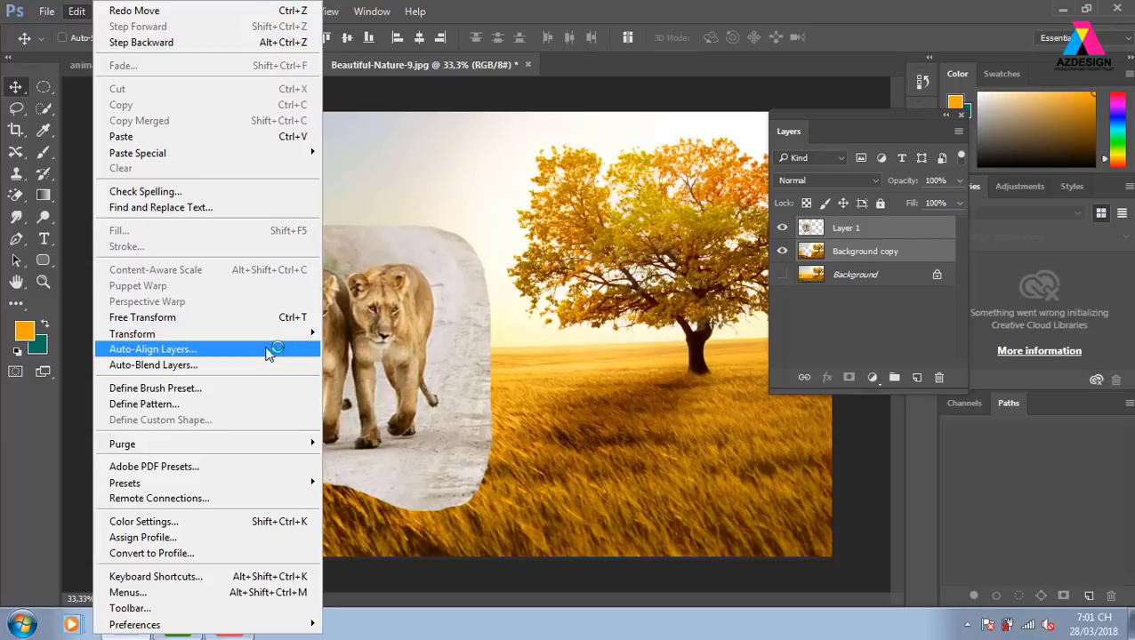
left_click(151, 349)
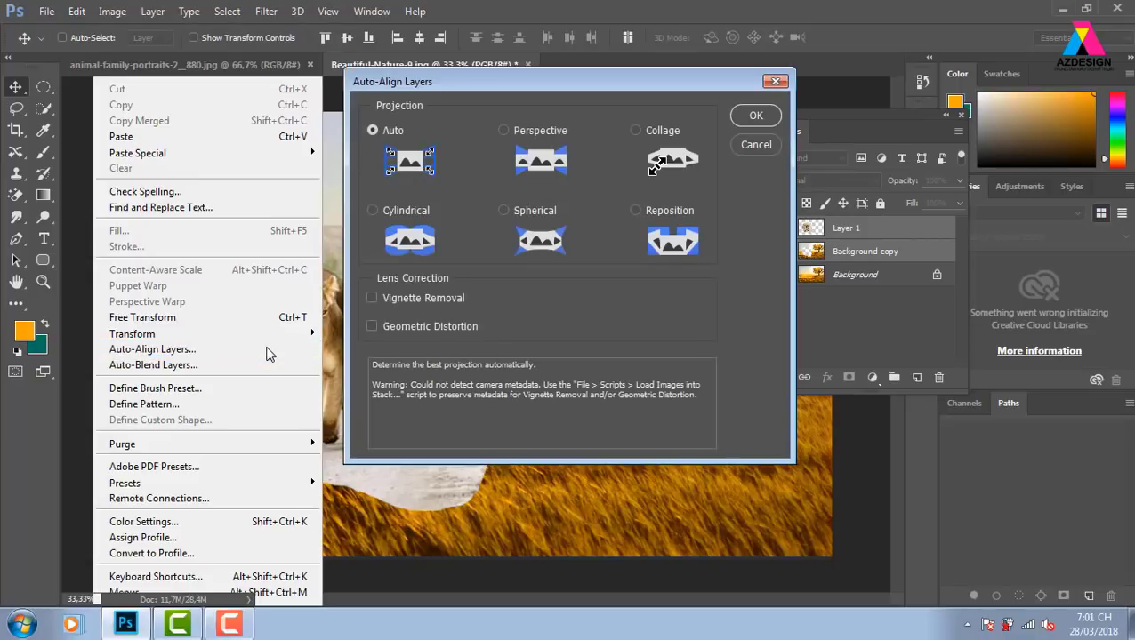
left_click(758, 117)
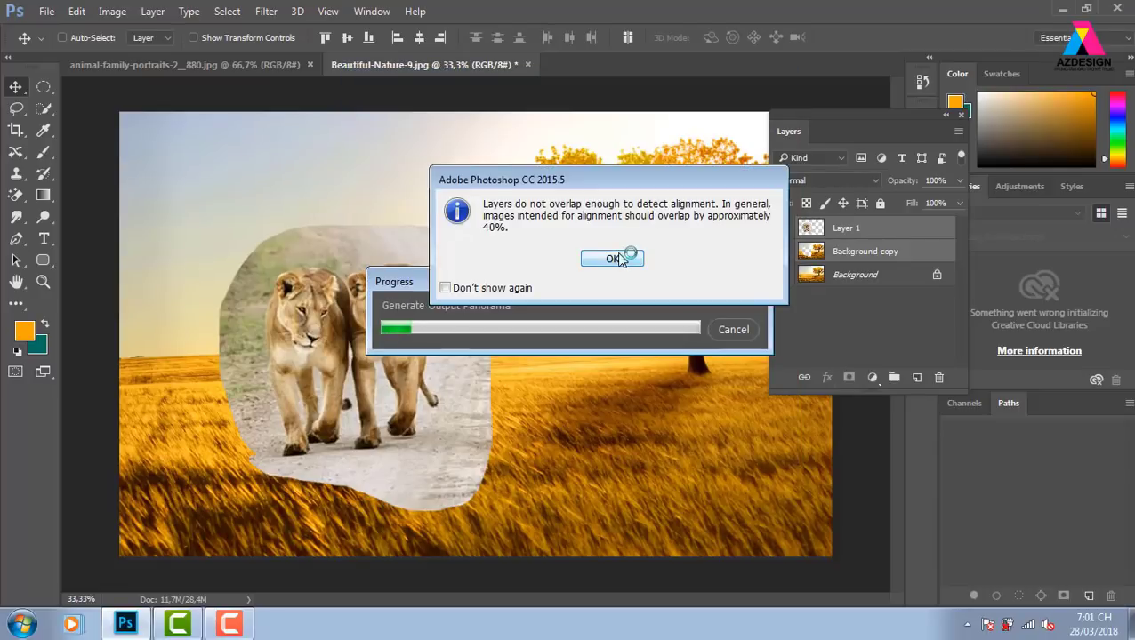
left_click(623, 259)
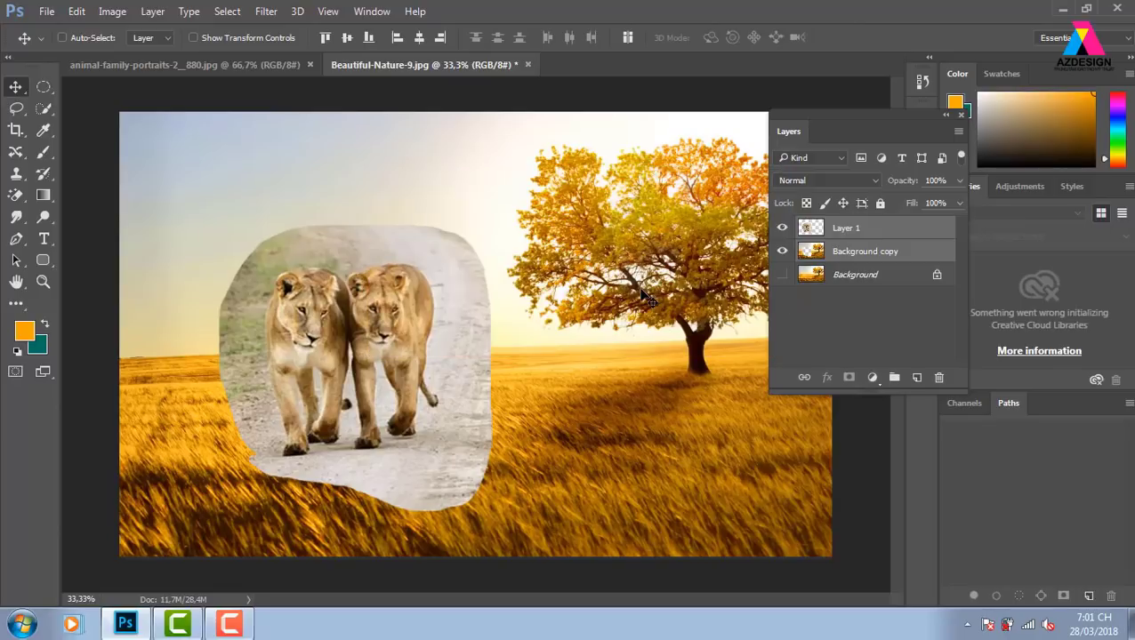
Step: Auto-Blend the two layers as a panorama, toggle the Background, and show the merged lioness layer
left_click(77, 12)
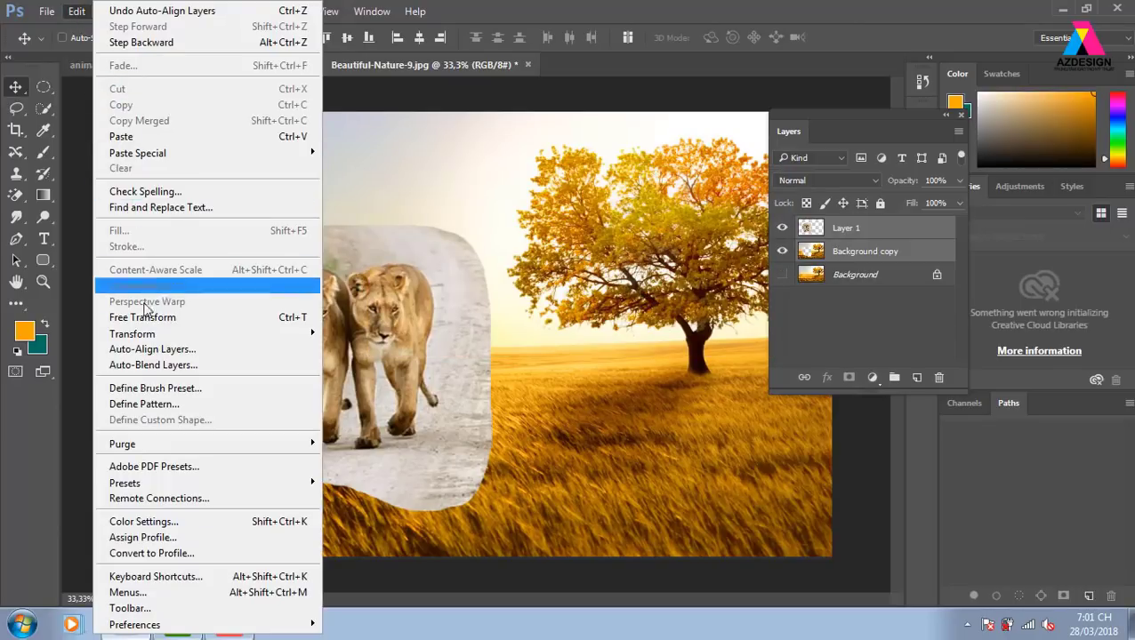
left_click(161, 366)
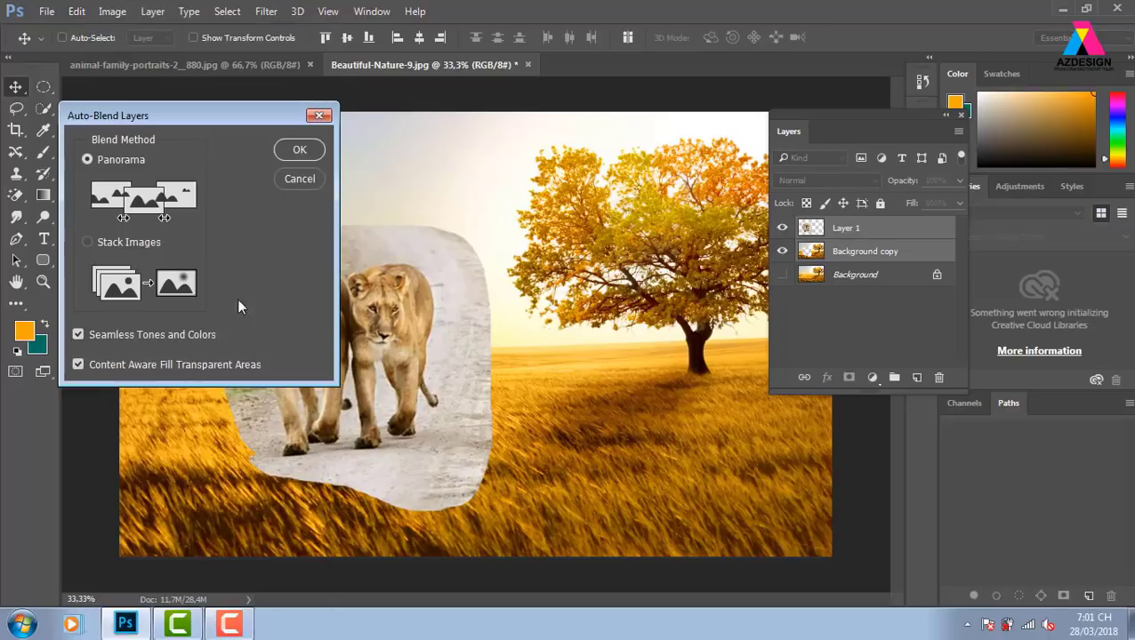
left_click(299, 150)
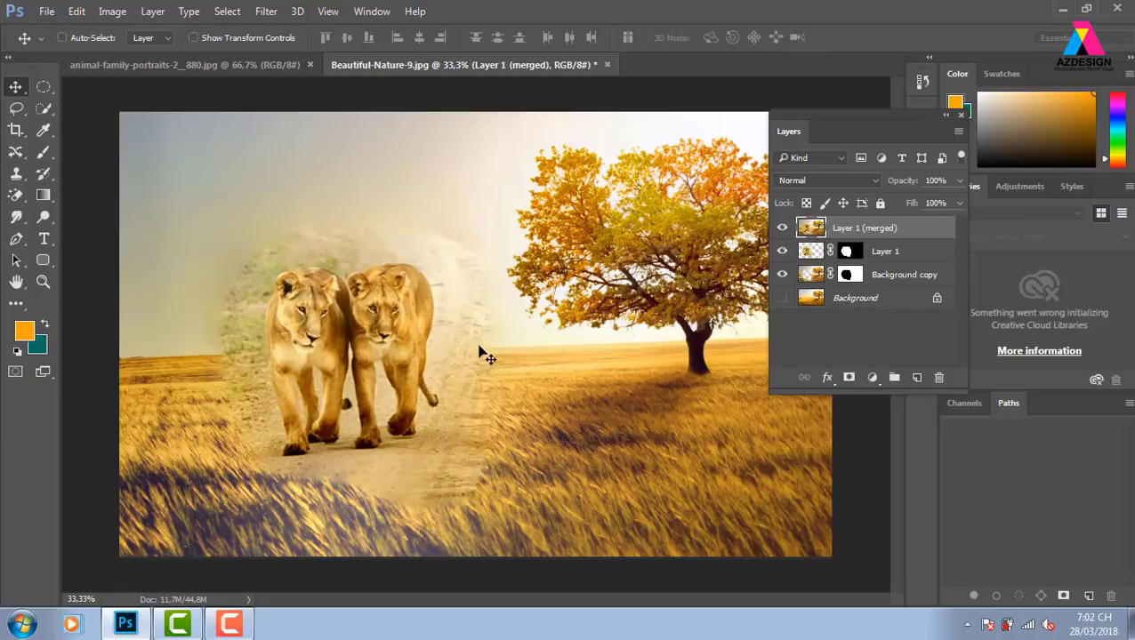
left_click(782, 298)
left_click(783, 297, "alt")
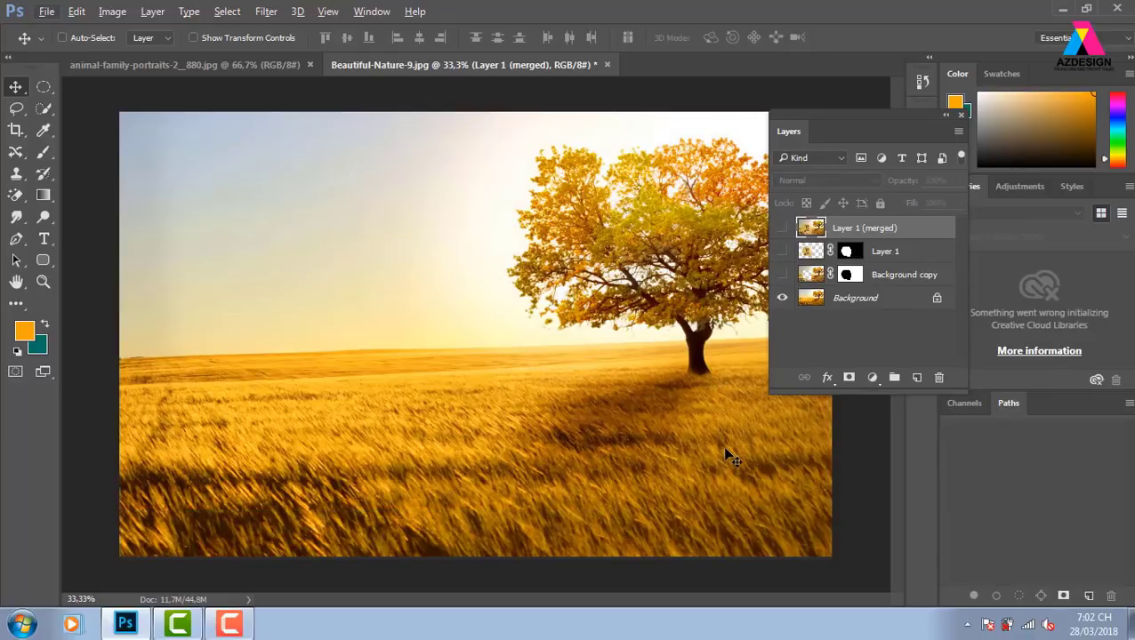
left_click(781, 229)
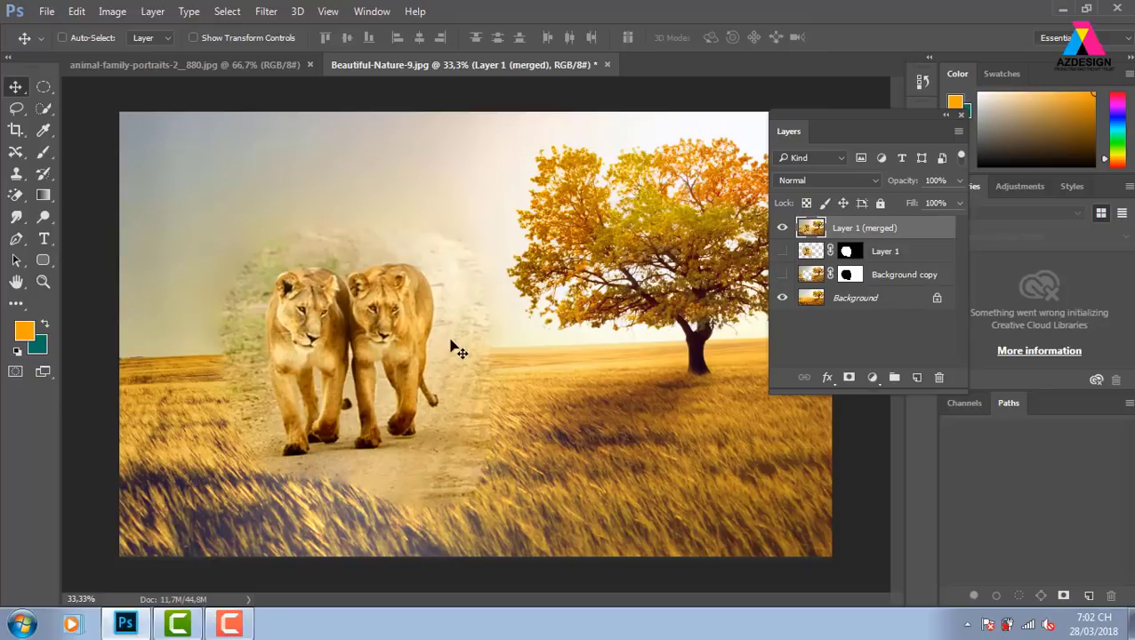
Step: Zoom in and start a Pen path at the front paw, up the left lioness's leg and side
key("ctrl")
key("ctrl+plus")
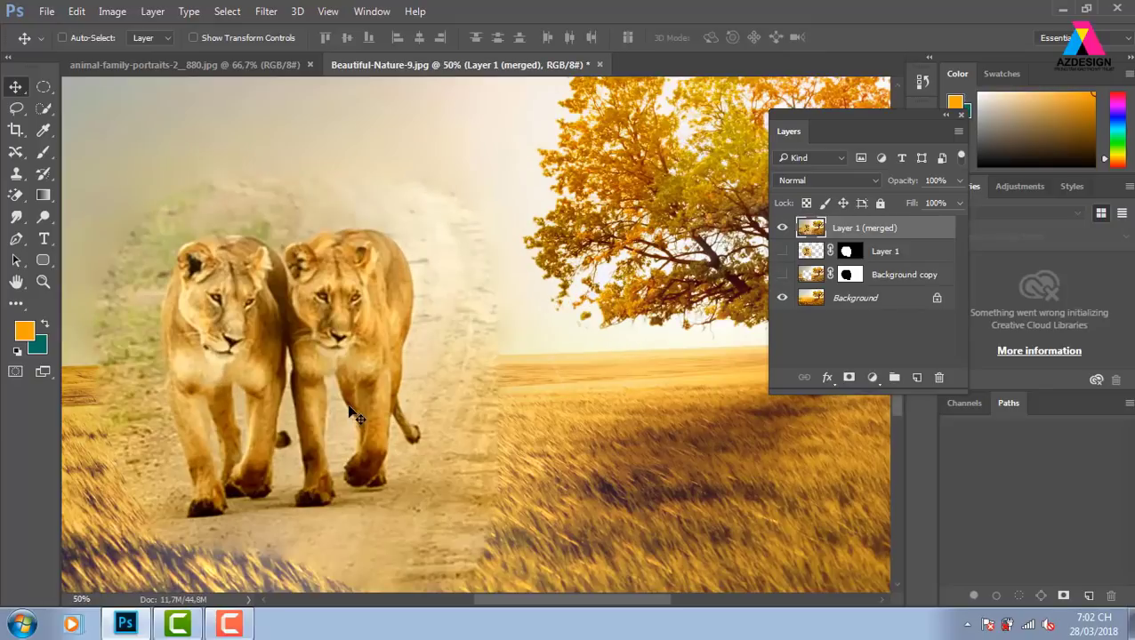
left_click_drag(406, 412, 459, 400)
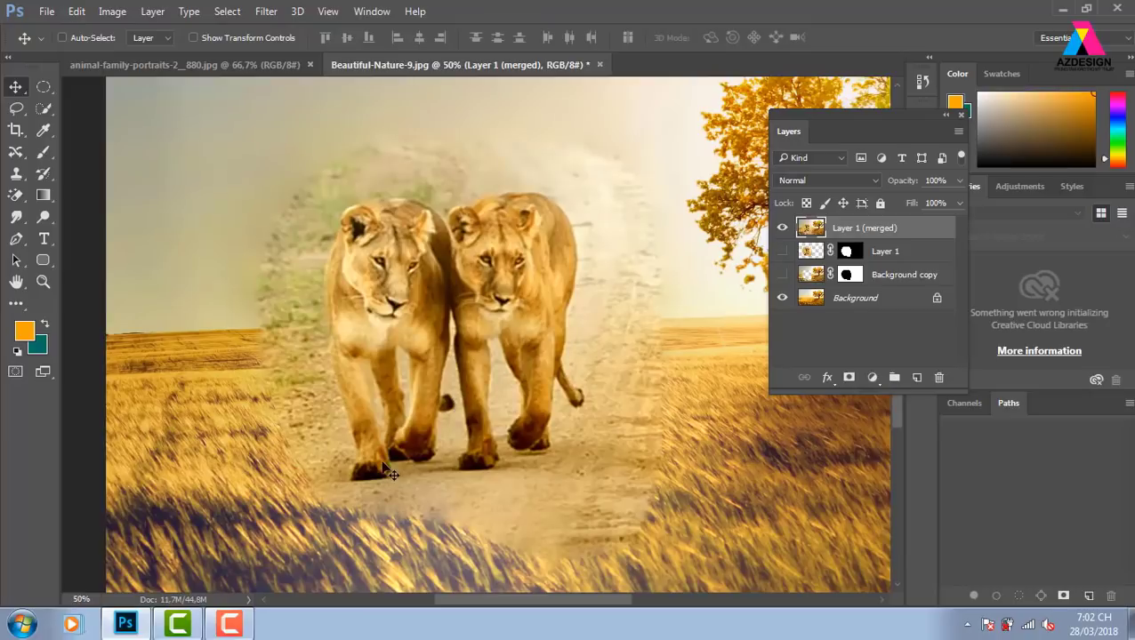
key("p")
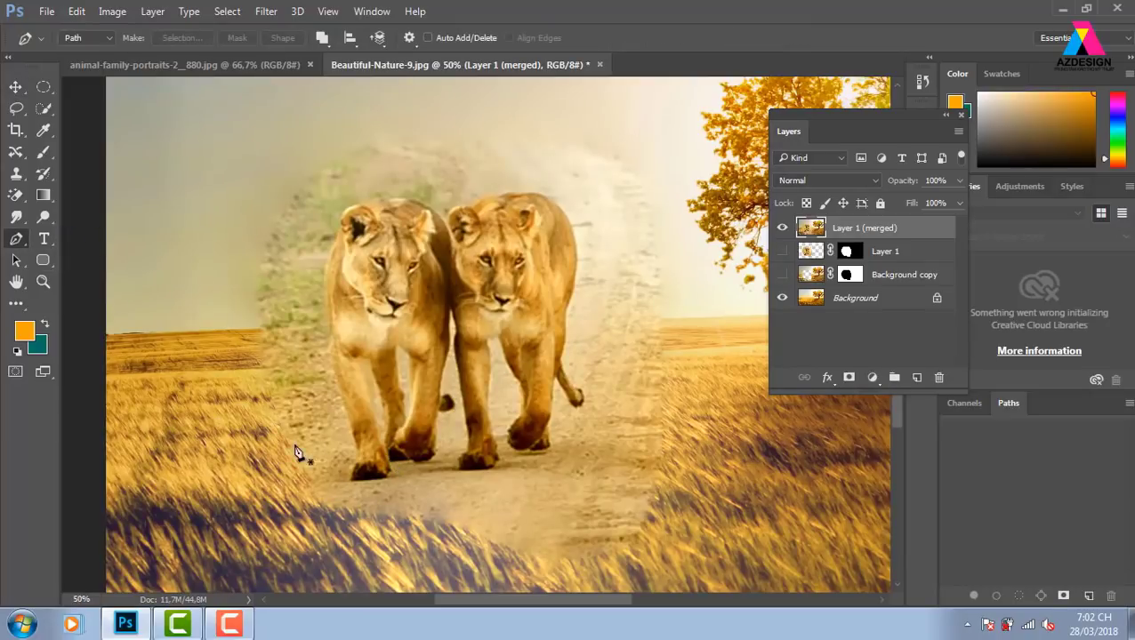
left_click(345, 476)
left_click(357, 448)
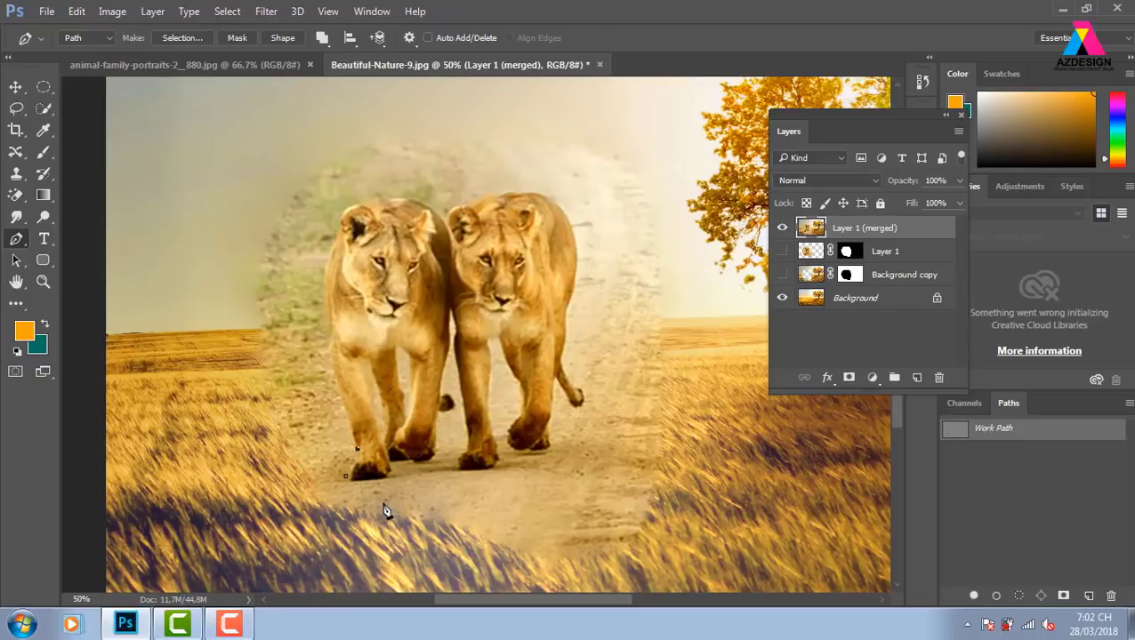
key("ctrl+plus")
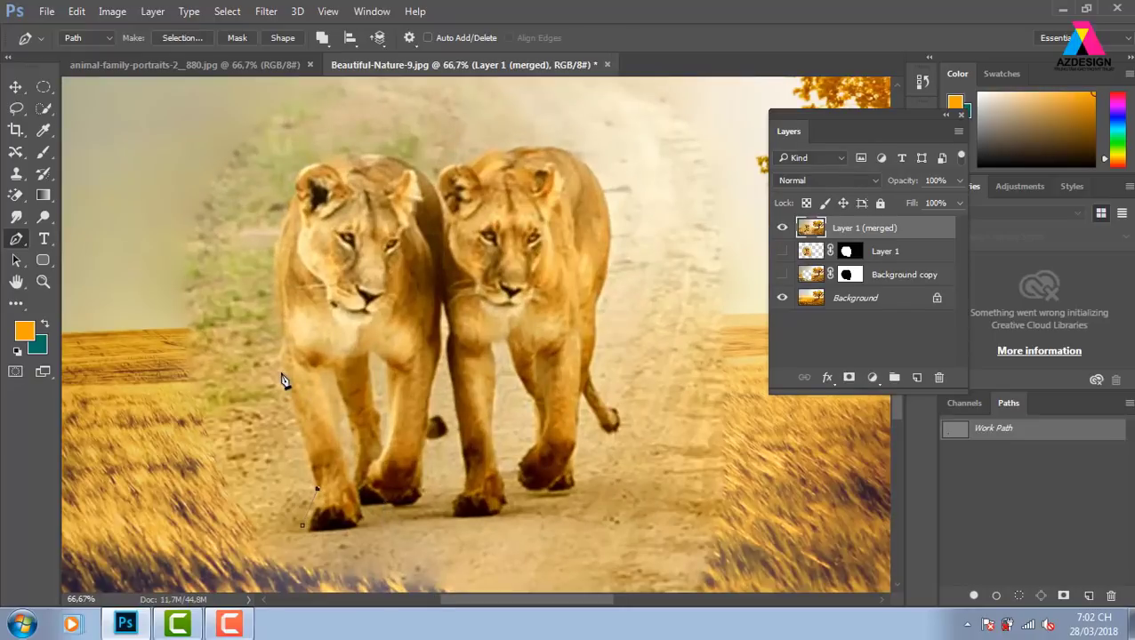
left_click(281, 373)
left_click_drag(282, 338, 287, 325)
left_click(282, 338, "alt")
left_click_drag(290, 218, 311, 178)
Step: Continue the path over both lionesses' heads and down the right lioness's side
left_click(294, 194)
left_click_drag(324, 165, 364, 169)
left_click_drag(434, 187, 488, 239)
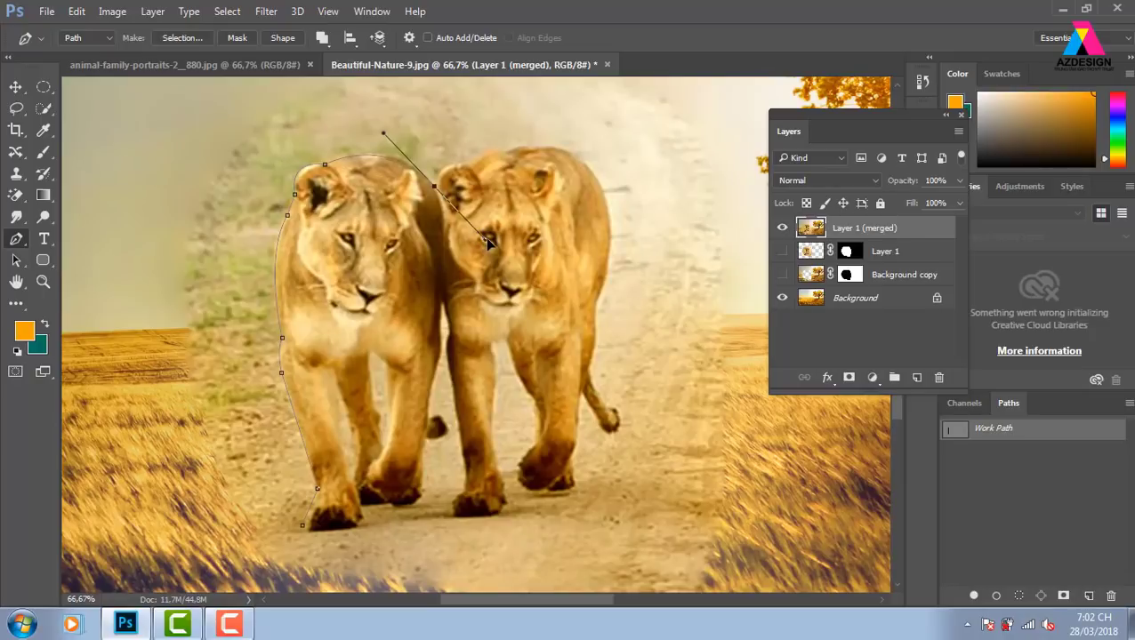
left_click(435, 189, "alt")
left_click_drag(470, 165, 504, 178)
left_click(470, 164, "alt")
left_click_drag(504, 154, 526, 167)
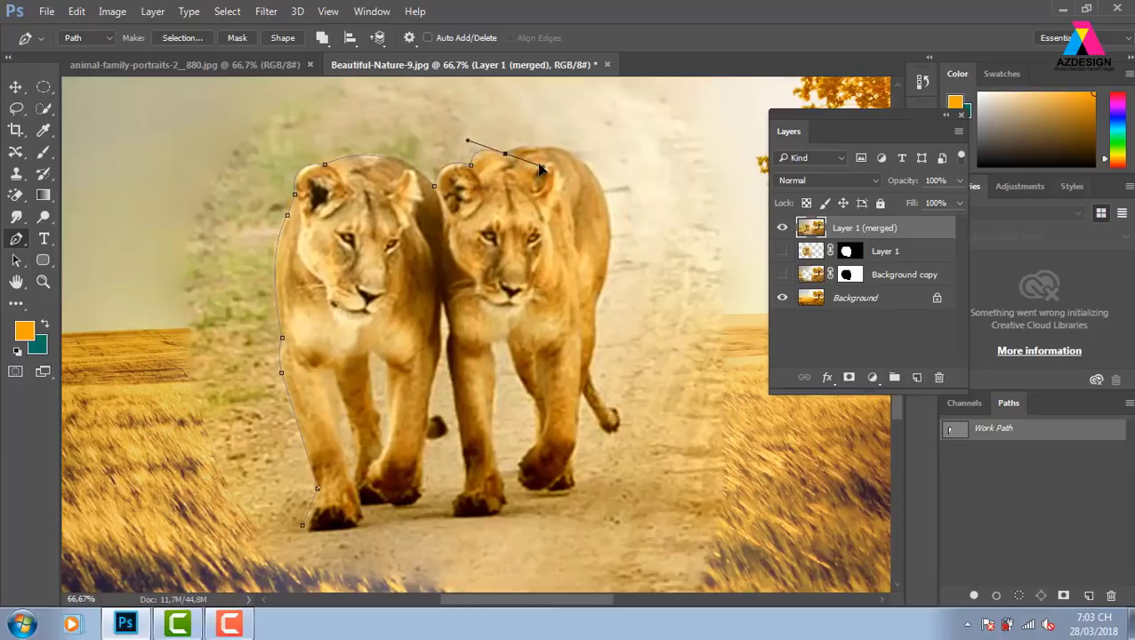
left_click(504, 154, "alt")
left_click_drag(595, 175, 634, 217)
left_click(595, 176, "alt")
Step: Trace the path down the right lioness's flank and around her tail tip
left_click_drag(596, 303, 578, 372)
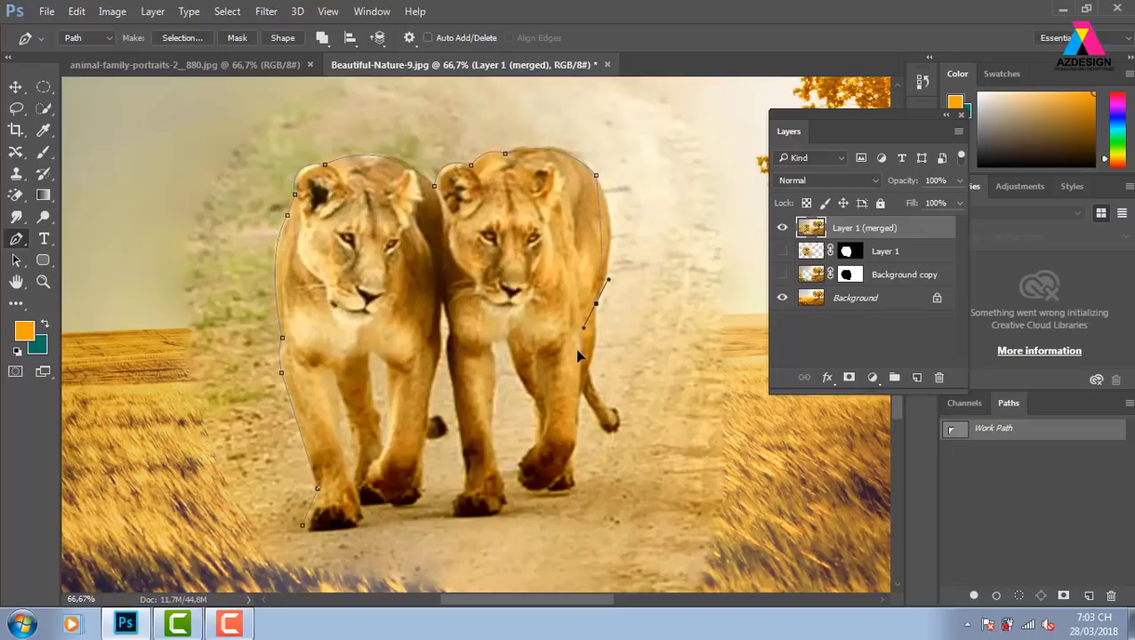
left_click(596, 304, "alt")
left_click_drag(586, 365, 575, 383)
left_click(586, 366, "alt")
left_click(604, 407)
left_click_drag(614, 428, 603, 444)
left_click(598, 424)
left_click_drag(598, 420, 601, 441)
Step: Finish the path down the hind leg and along the road, then load it as a selection
left_click(580, 392)
left_click(574, 439)
left_click(588, 497)
left_click(592, 517)
left_click(516, 540)
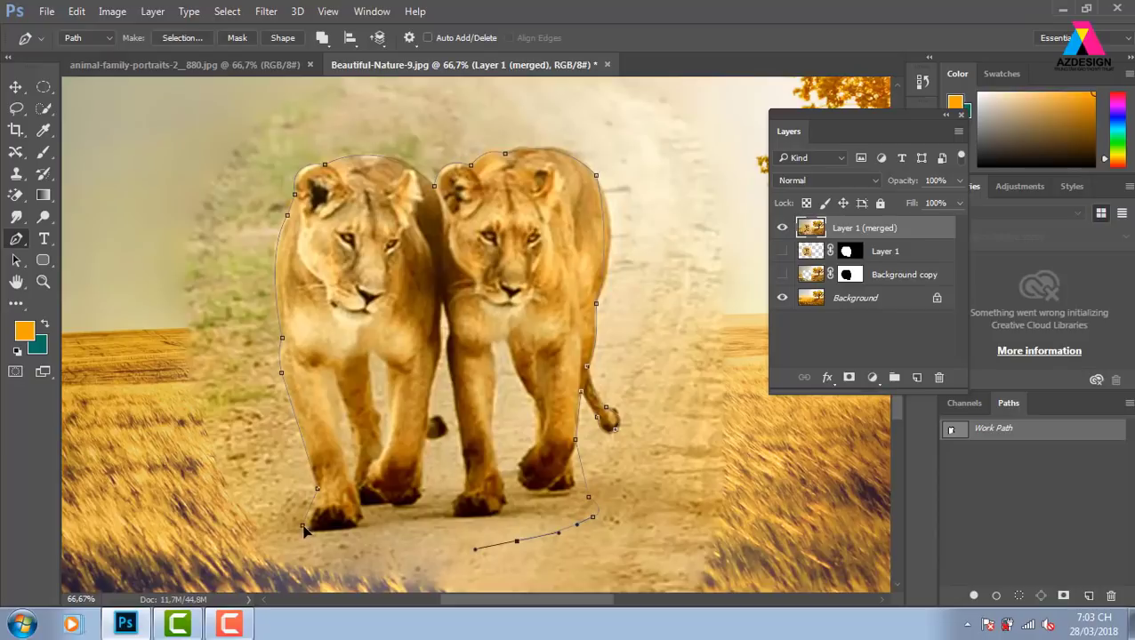
left_click(397, 563)
left_click(299, 568)
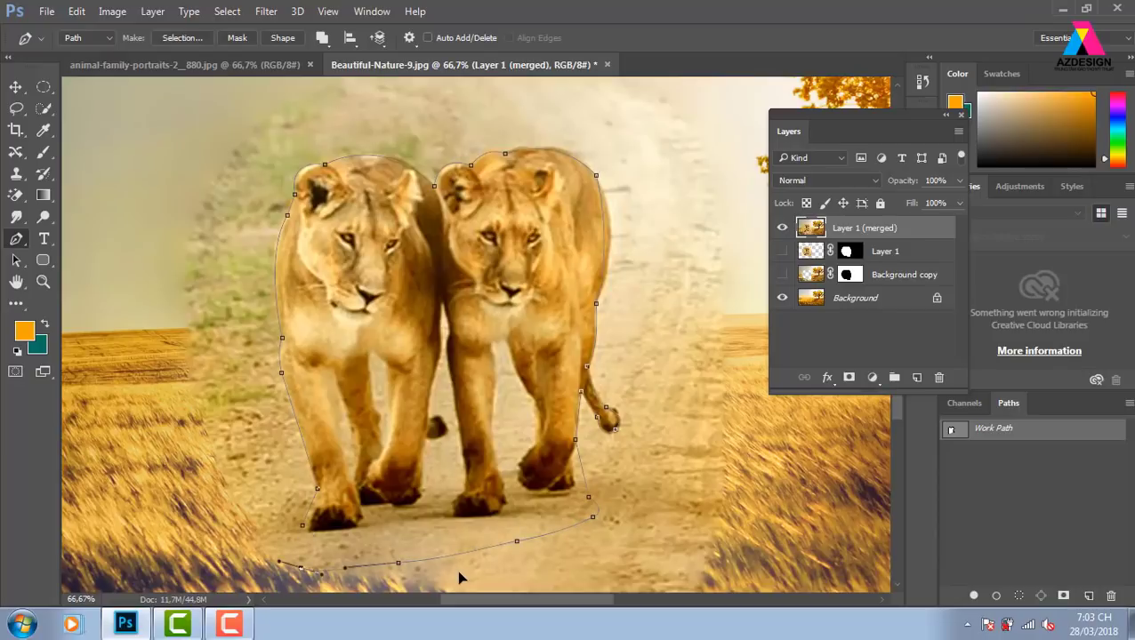
key("ctrl+Return")
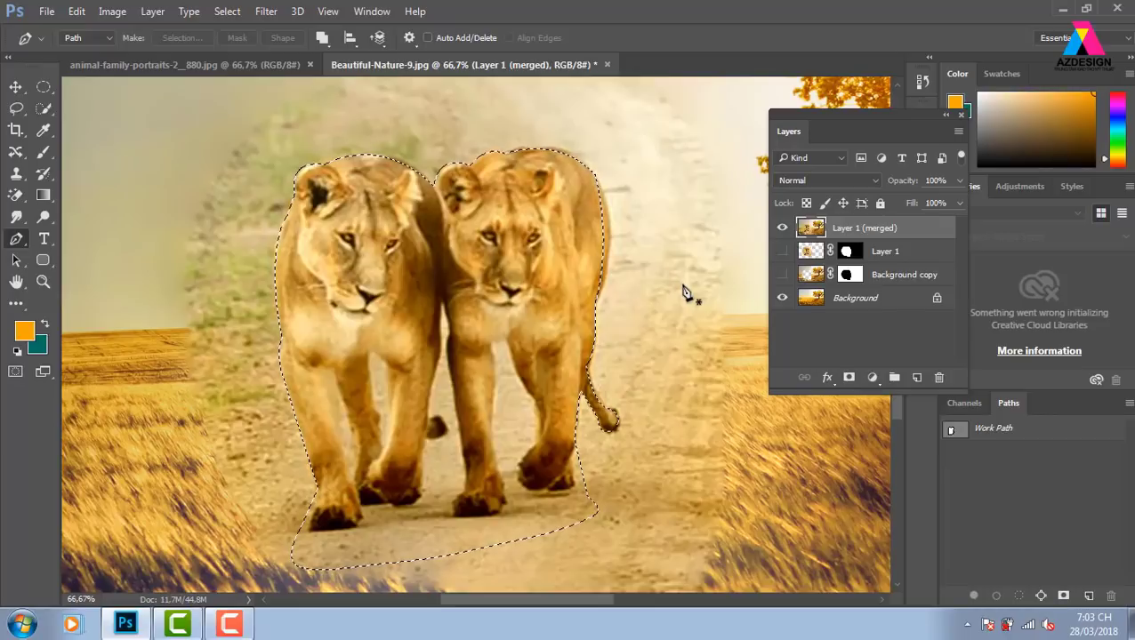
Step: Invert the selection and delete the faded surroundings of the lionesses, then deselect
key("ctrl+minus")
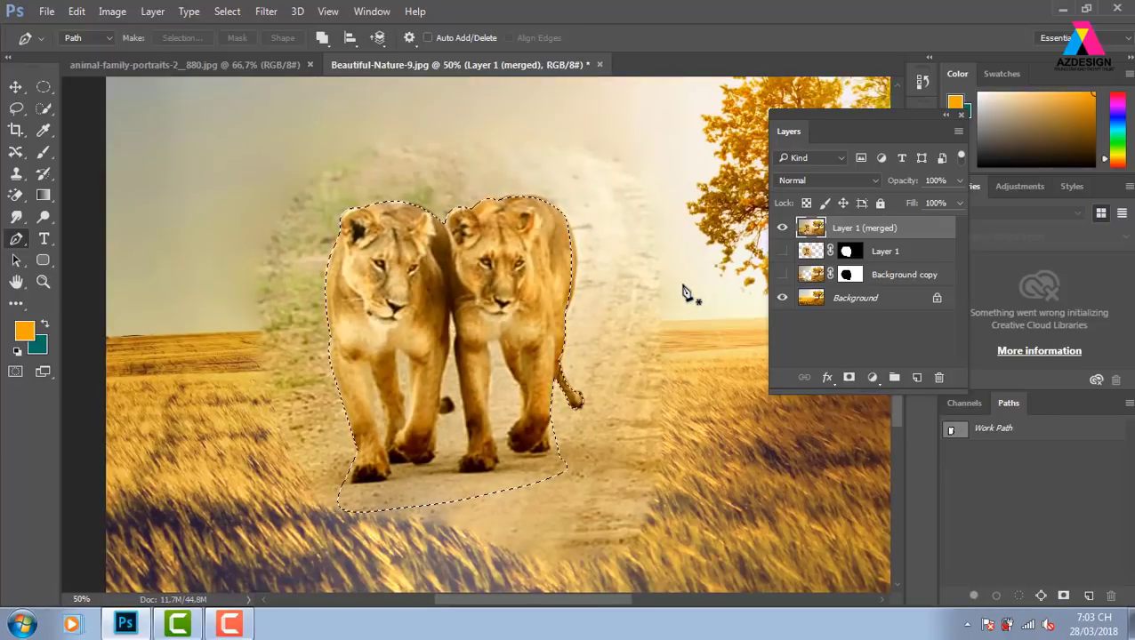
key("ctrl+shift+i")
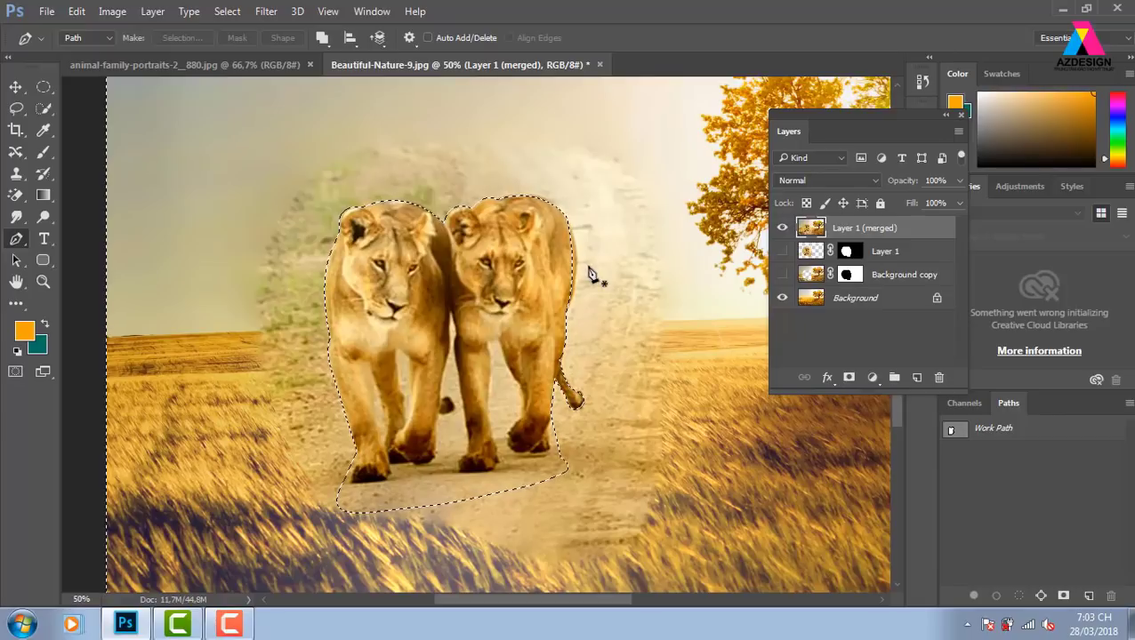
key("ctrl+d")
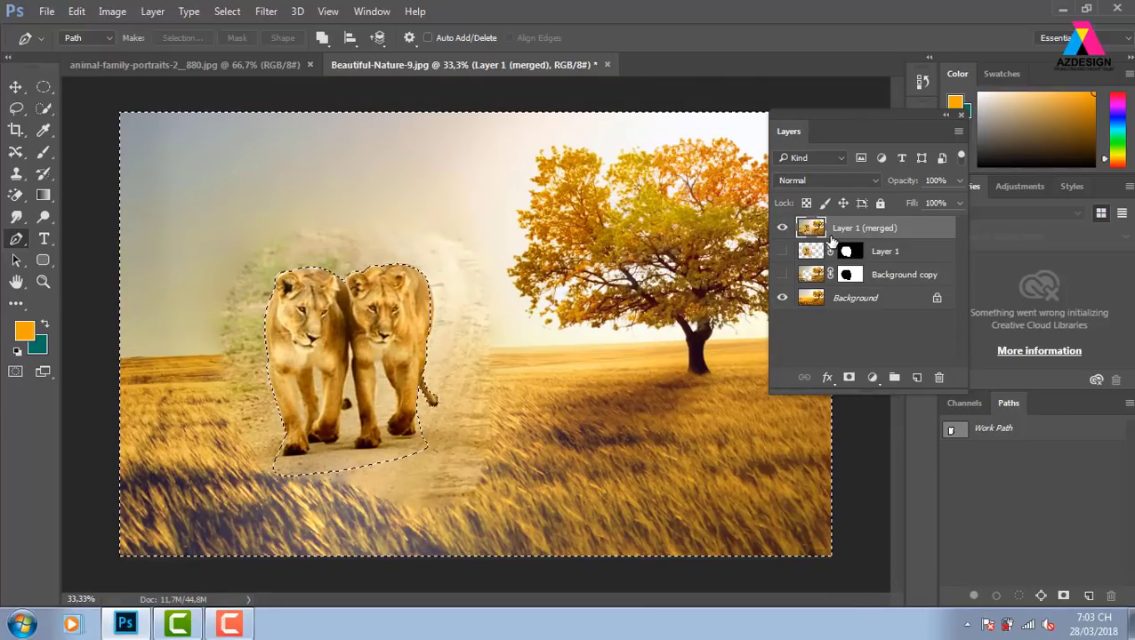
key("Delete")
key("v")
key("ctrl+d")
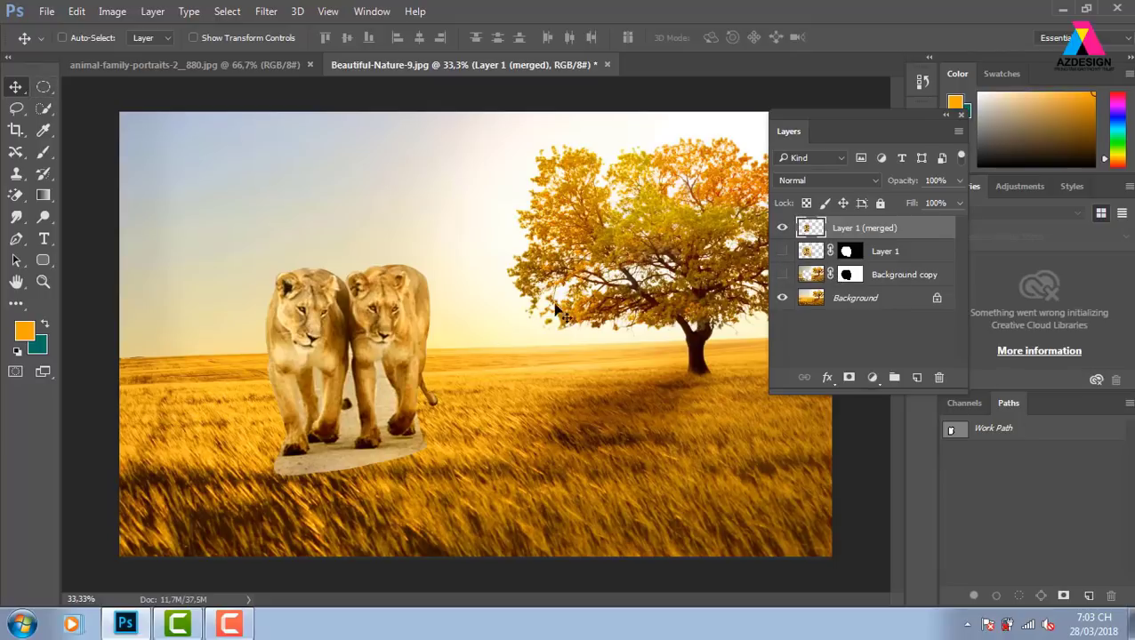
Step: Move the lionesses beside the tree, show Layer 1, and delete the merged layer
left_click_drag(391, 352, 561, 361)
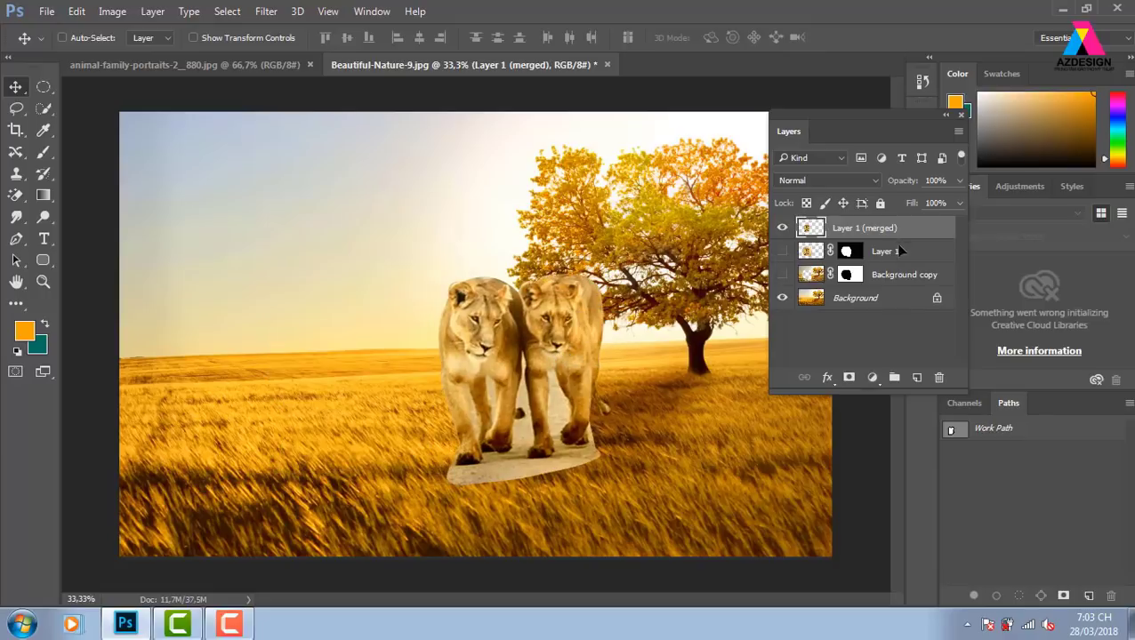
left_click(781, 251)
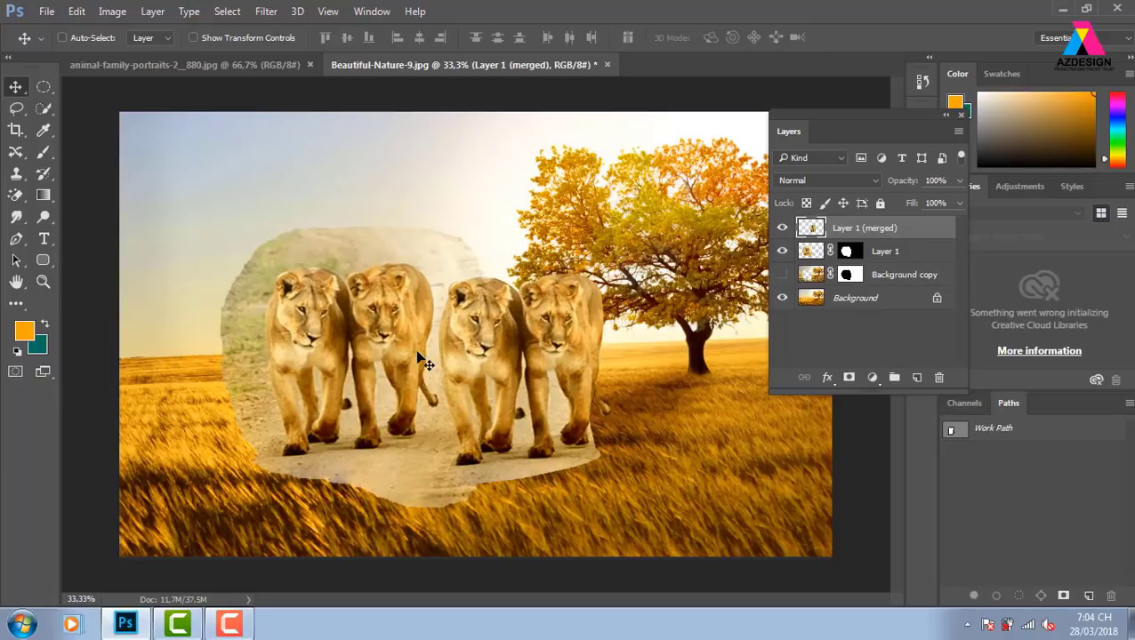
key("Delete")
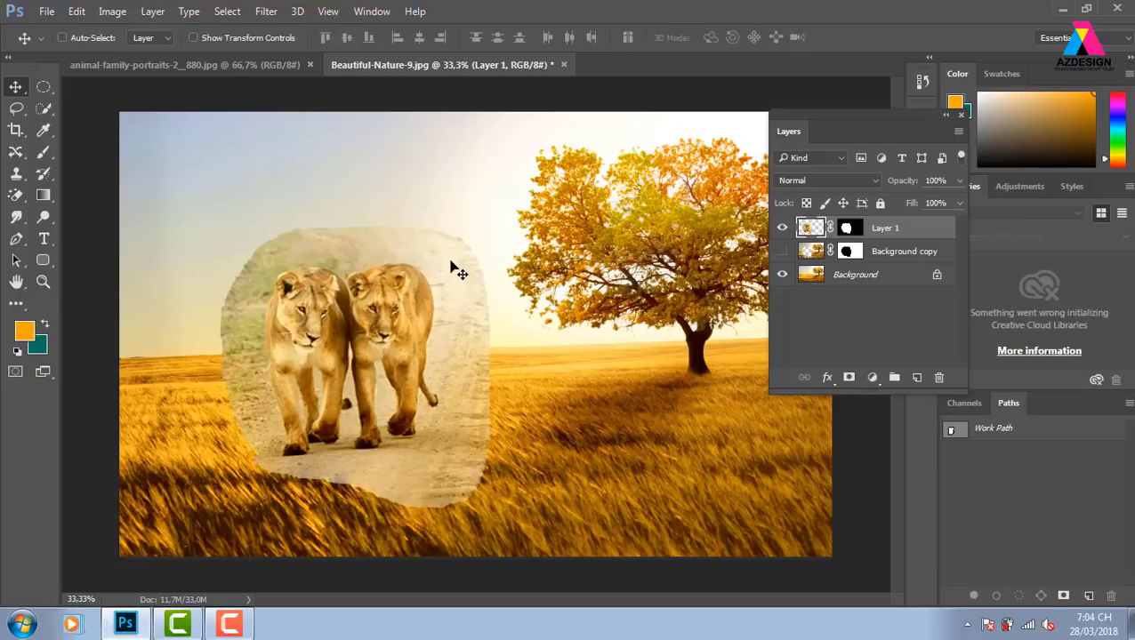
Step: Close Beautiful-Nature-9 without saving and close the animal family portraits image
left_click(563, 64)
left_click(591, 246)
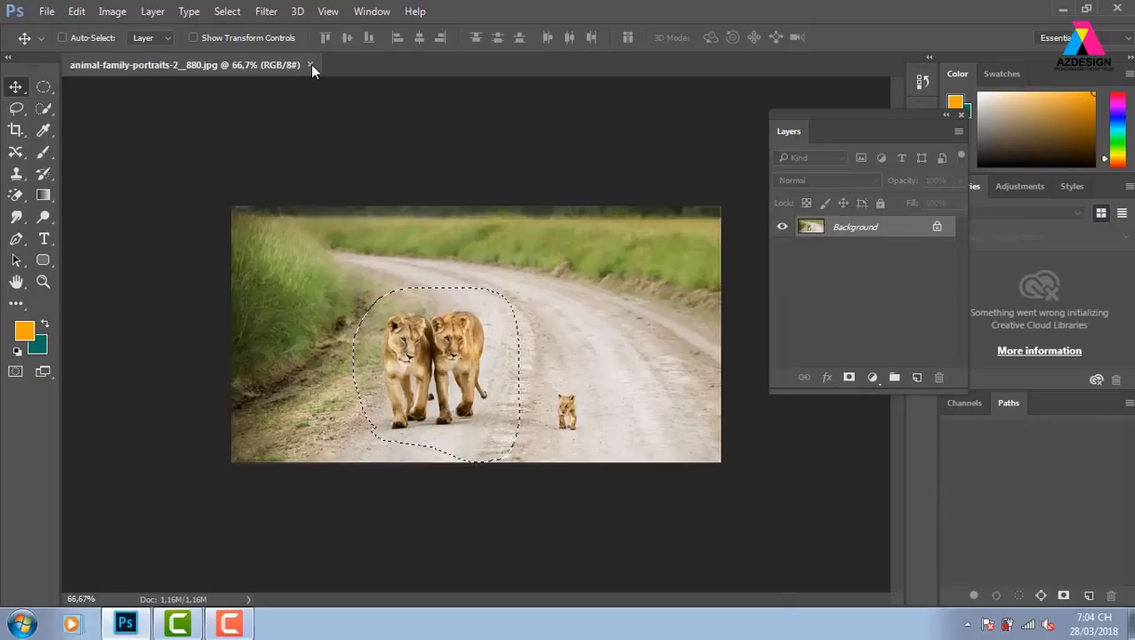
left_click(310, 65)
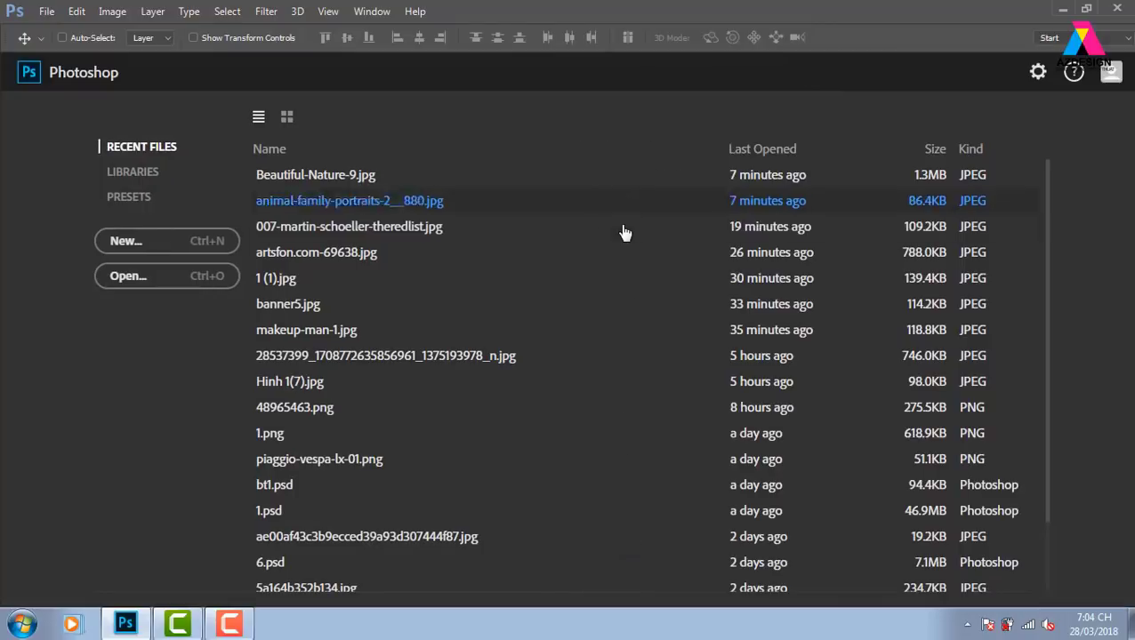
Step: Open the 28537399 striped-shirt photo from the desktop in Photoshop
key("super+d")
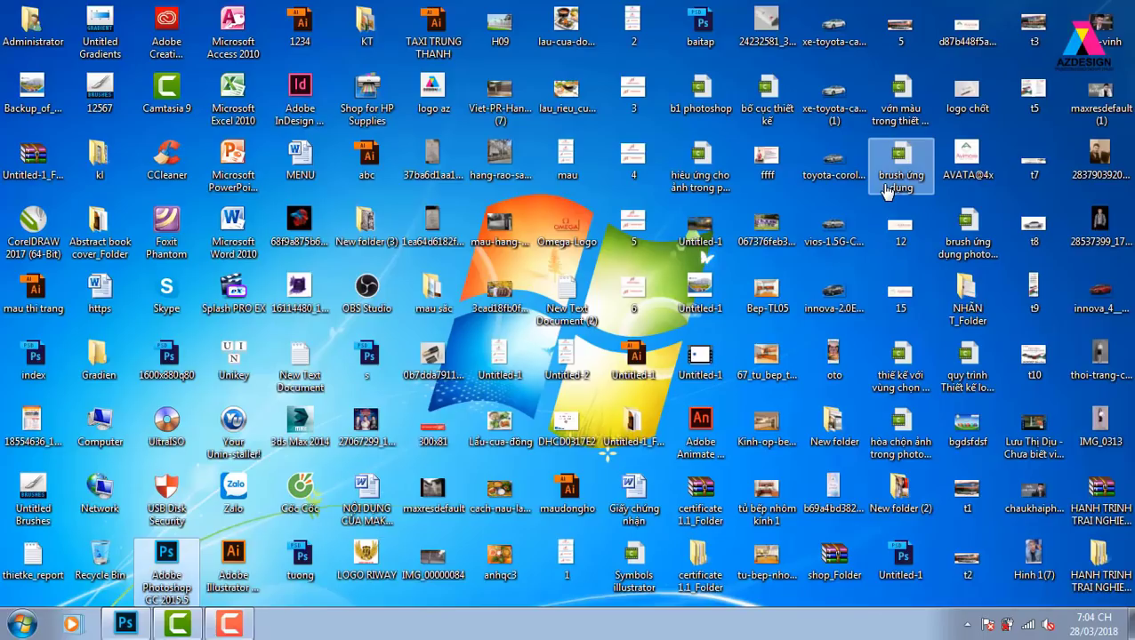
left_click_drag(1103, 229, 147, 620)
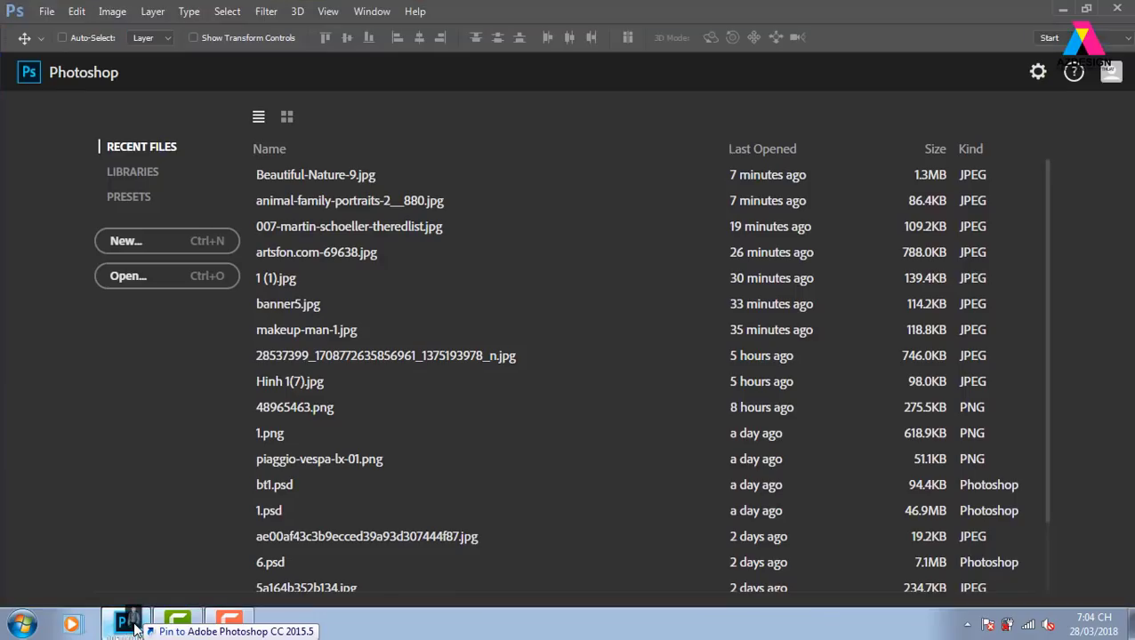
left_click_drag(148, 619, 595, 185)
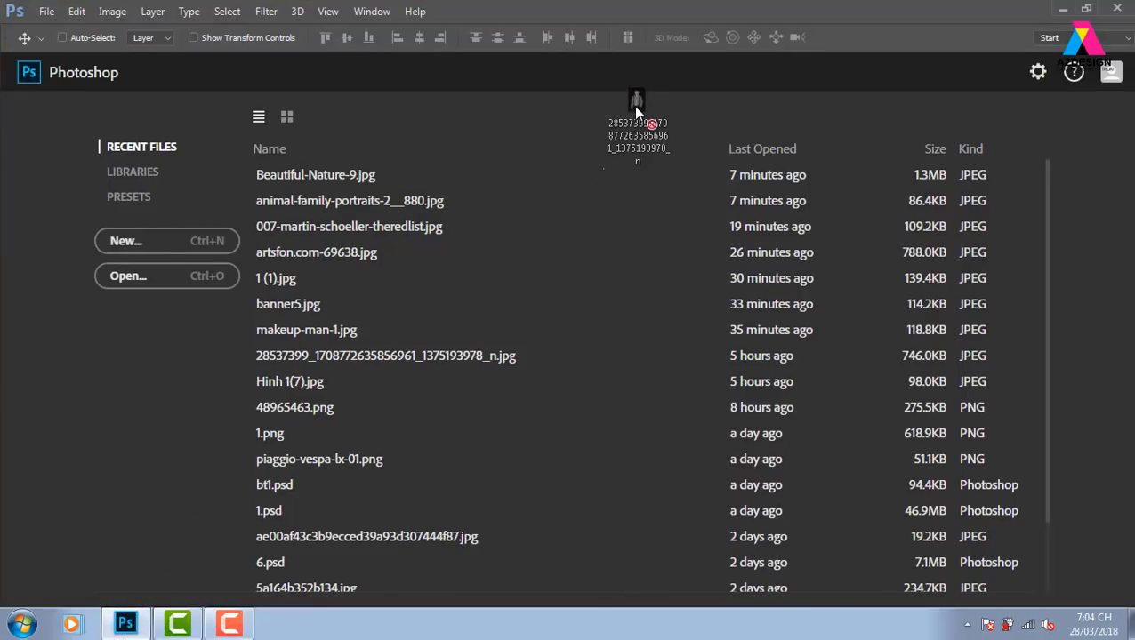
left_click_drag(637, 114, 635, 74)
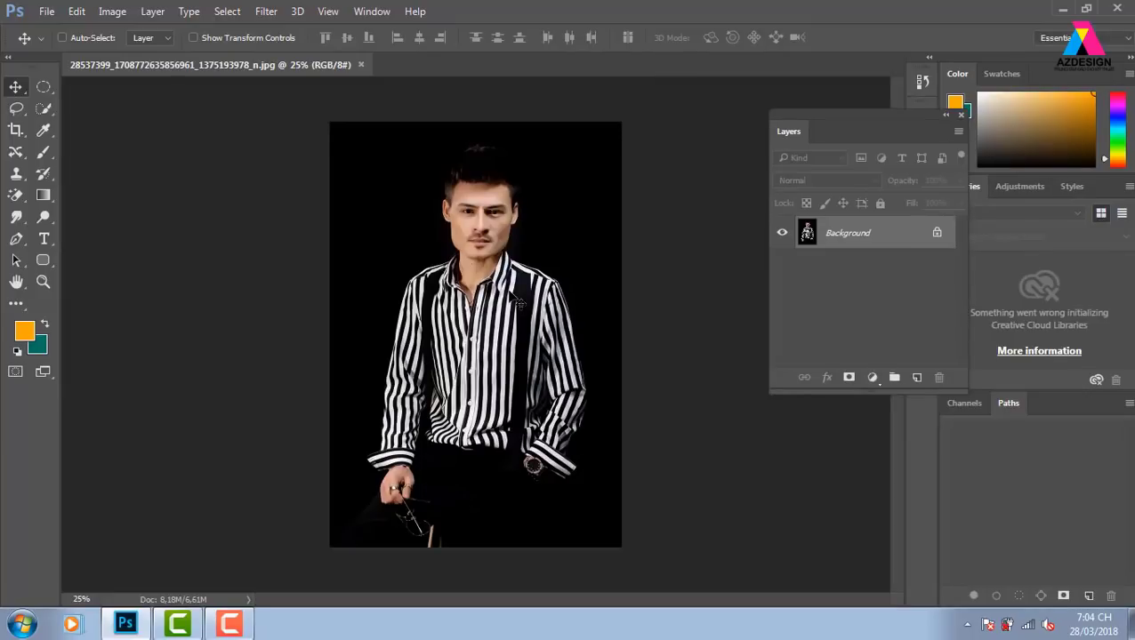
Step: Enable Auto-Select, zoom to 100% on the man's face, then minimize Photoshop
left_click(62, 38)
key("ctrl+plus")
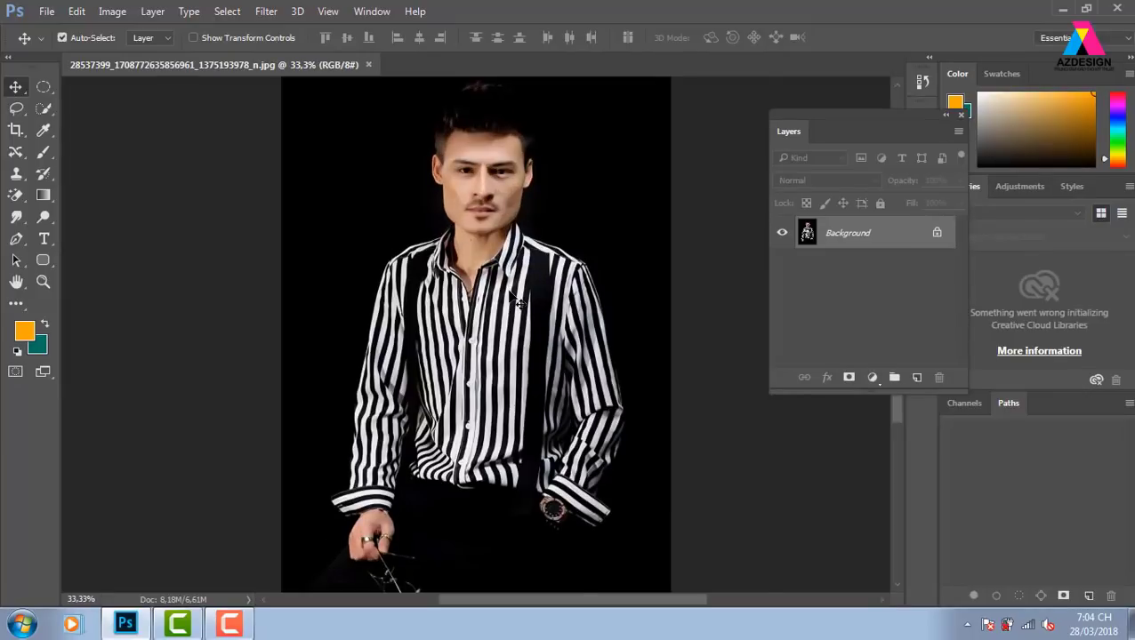
key("ctrl+plus")
key("ctrl+plus")
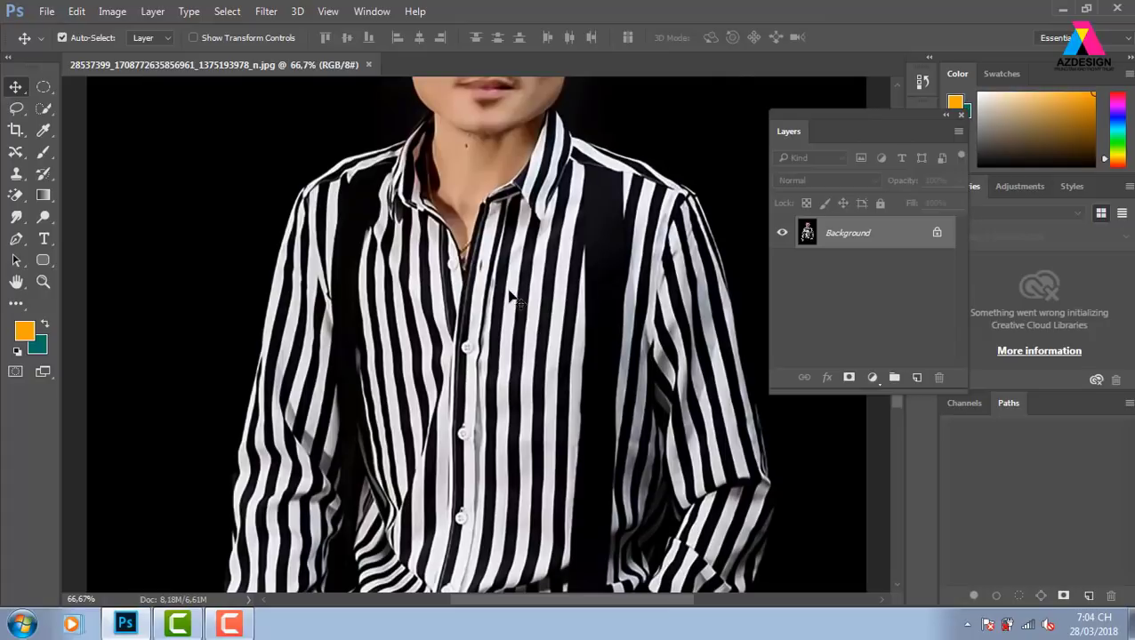
key("ctrl+plus")
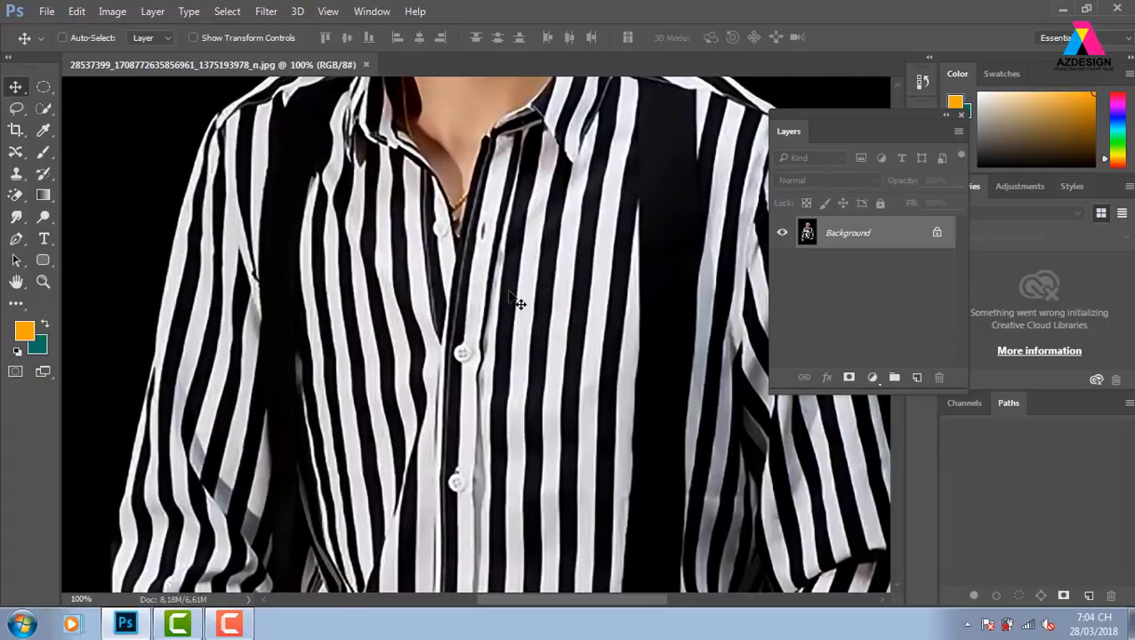
left_click_drag(512, 161, 551, 392)
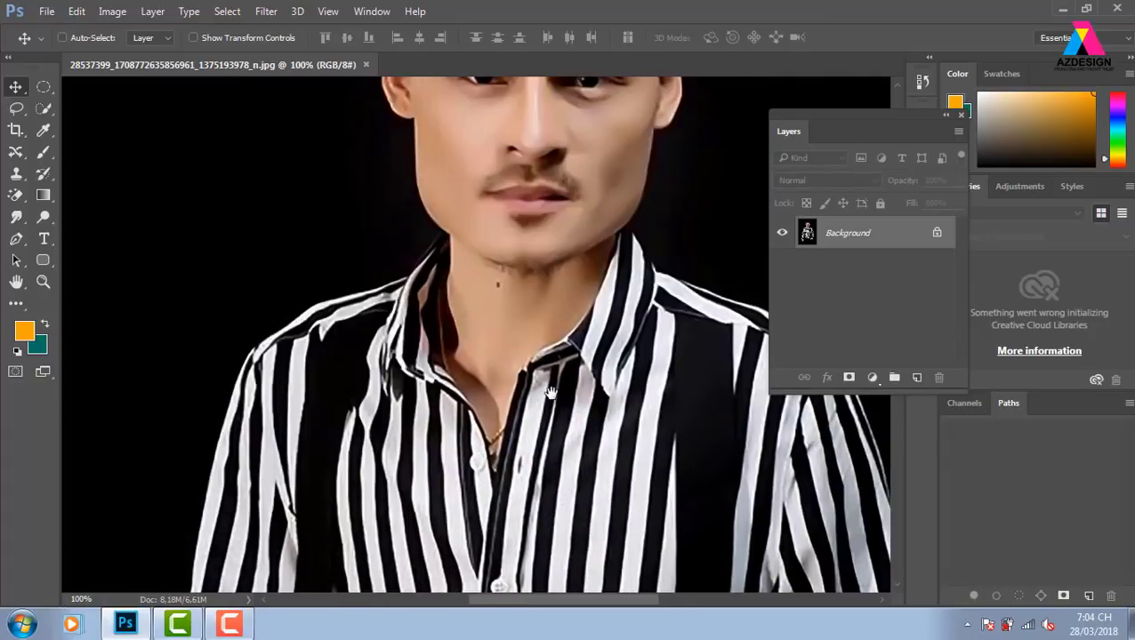
scroll(552, 392, "up", 1)
left_click_drag(606, 186, 569, 318)
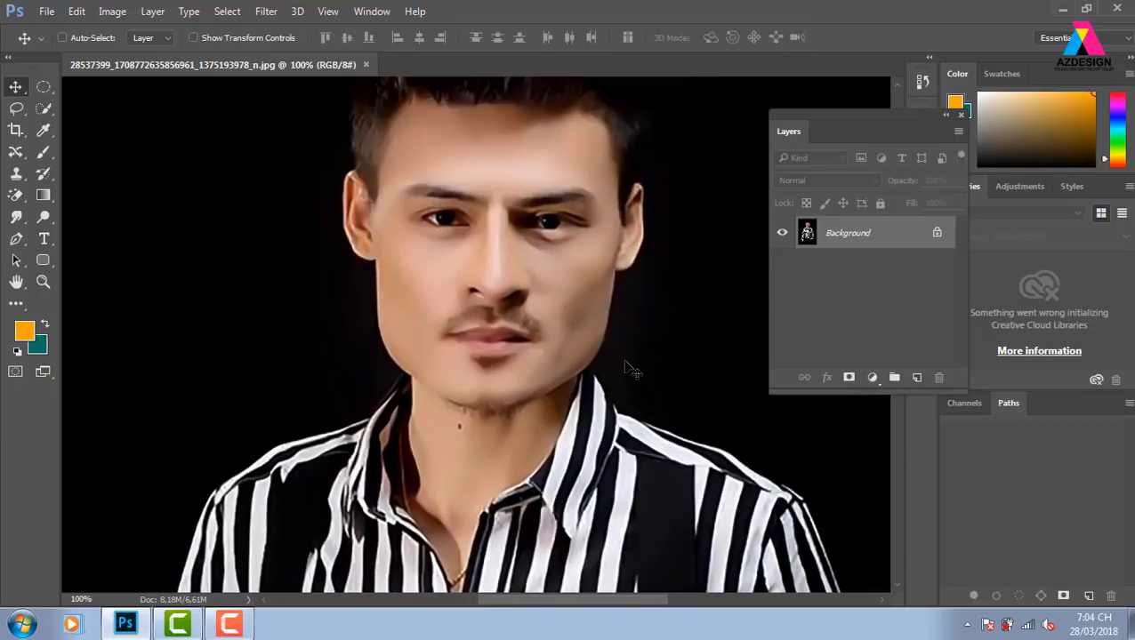
key("super+d")
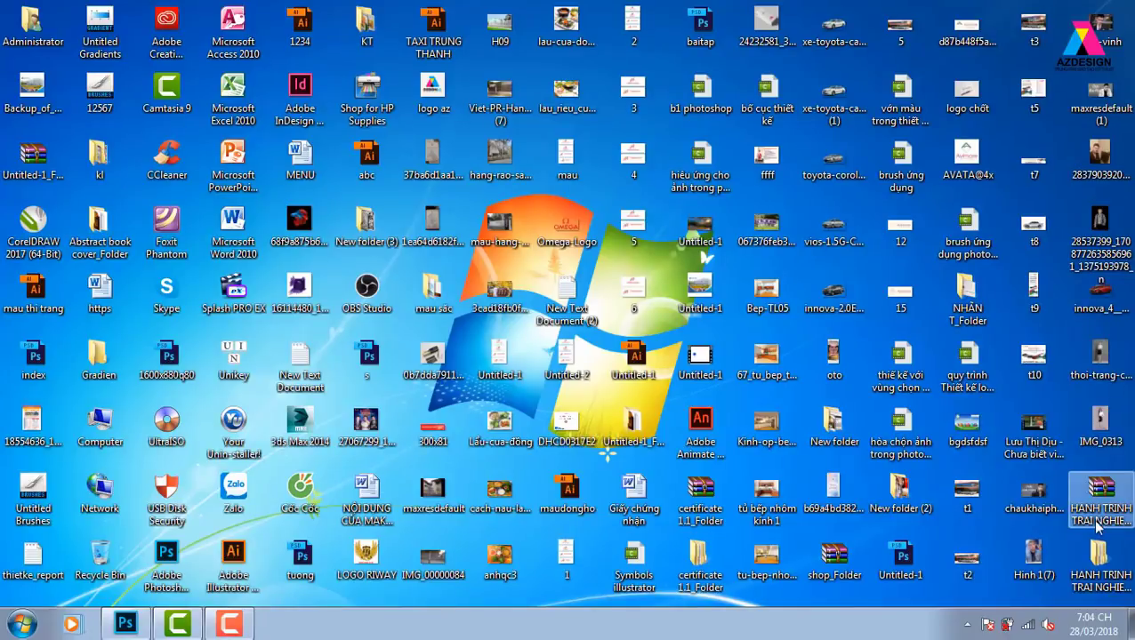
Step: Drag Hinh 1(7).jpg from the desktop into Photoshop to open it
left_click(1037, 557)
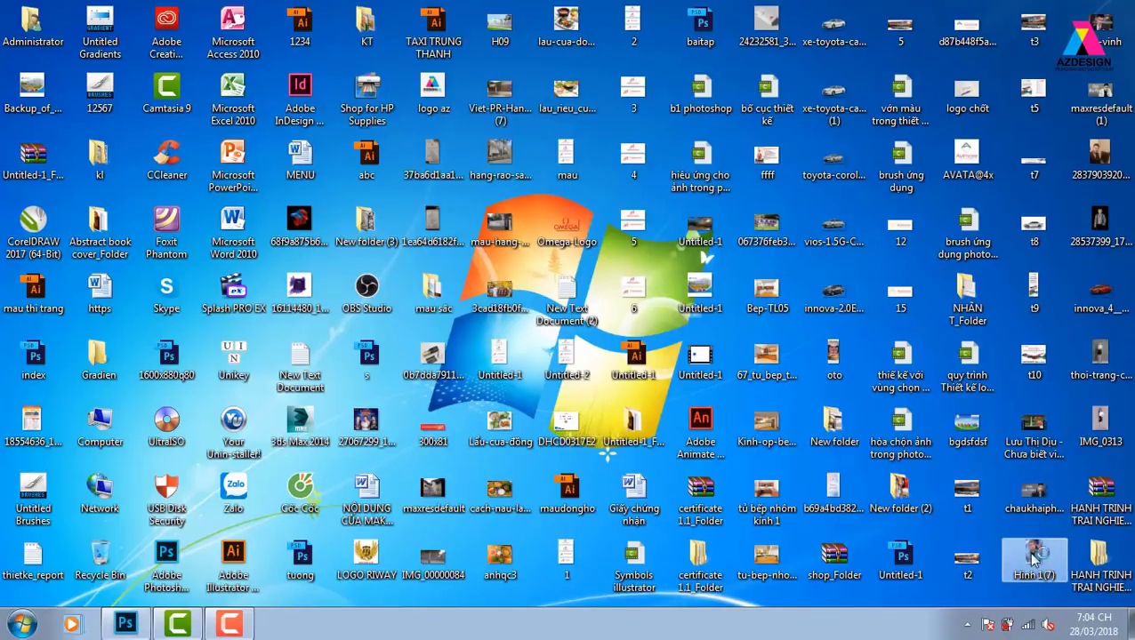
mouse_move(1034, 557)
left_mouse_down()
mouse_move(148, 629)
mouse_move(391, 336)
left_mouse_up()
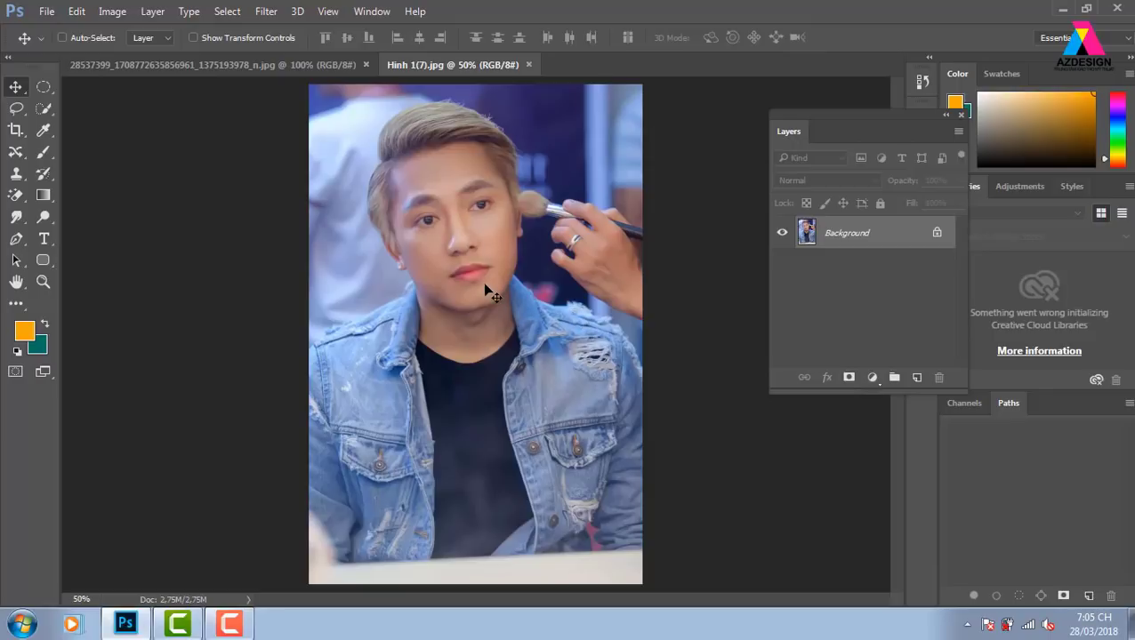
Step: Switch to the 28537399 striped-shirt portrait document tab
left_click(288, 66)
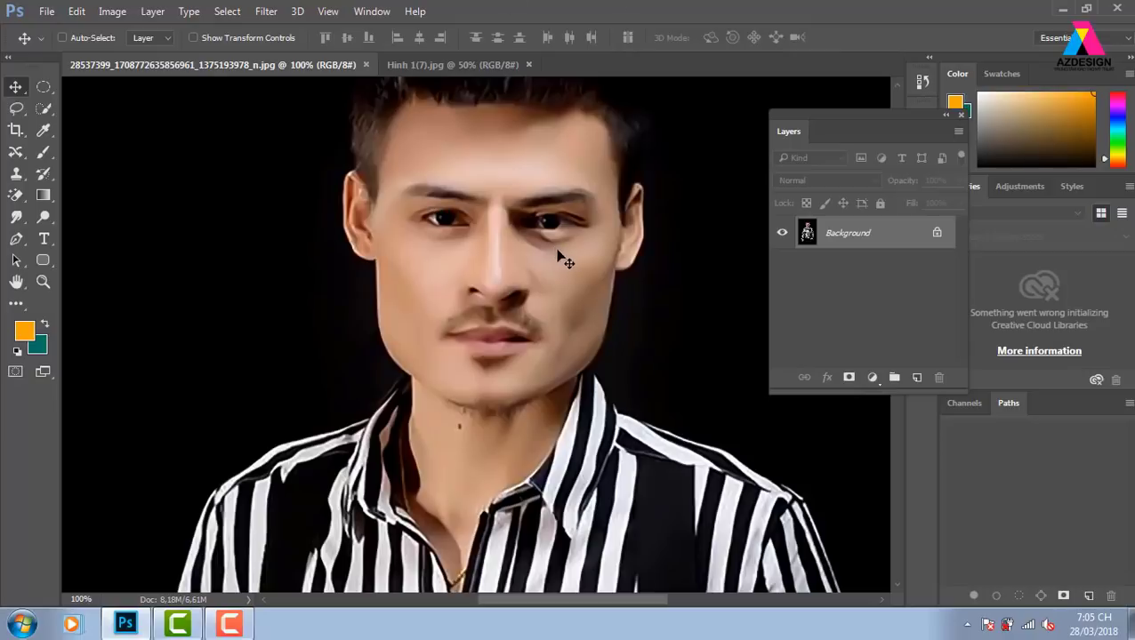
Step: Lasso the striped-shirt man's face from brows to chin, then switch to Hinh 1(7).jpg
left_click(16, 108)
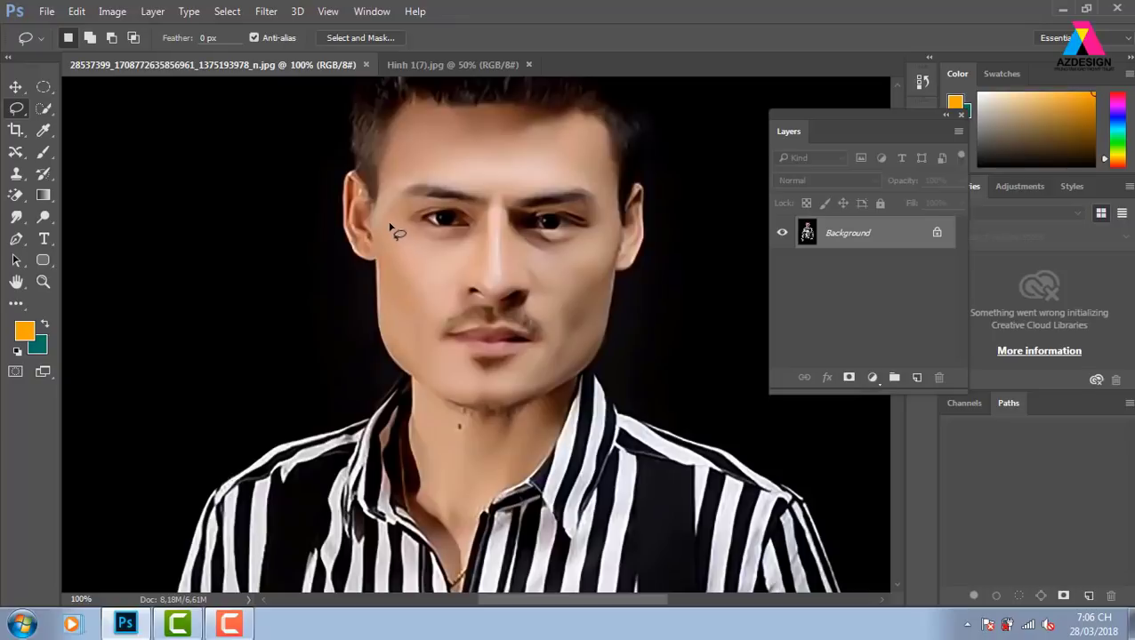
mouse_move(388, 225)
left_mouse_down()
mouse_move(525, 165)
mouse_move(603, 234)
mouse_move(544, 377)
mouse_move(476, 393)
mouse_move(436, 383)
mouse_move(412, 349)
mouse_move(411, 264)
mouse_move(395, 235)
left_mouse_up()
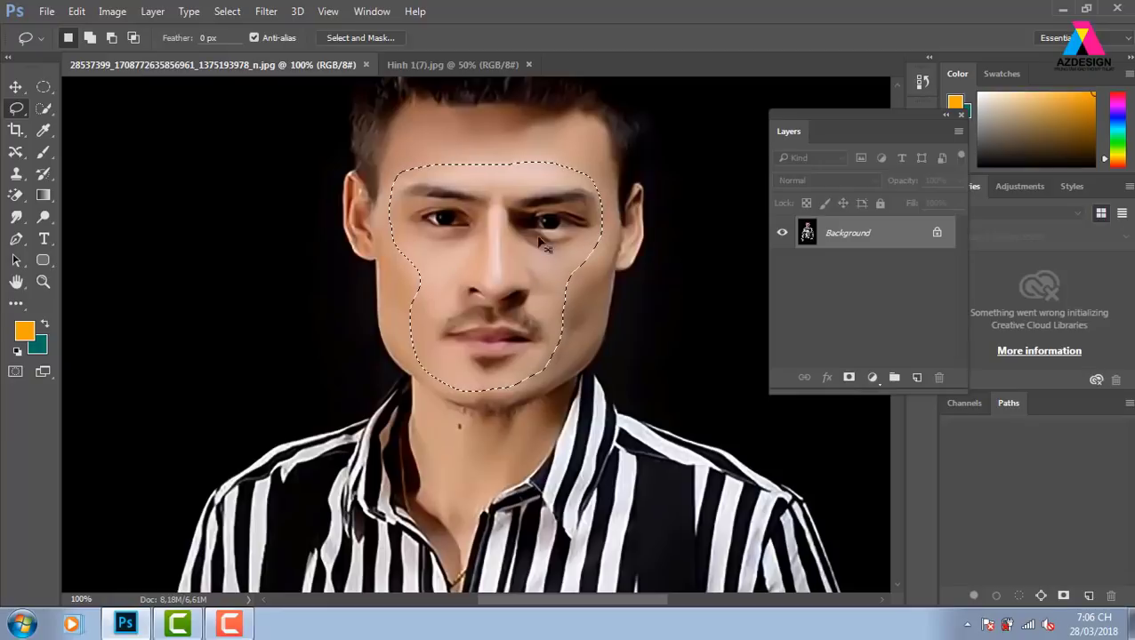
left_click(449, 64)
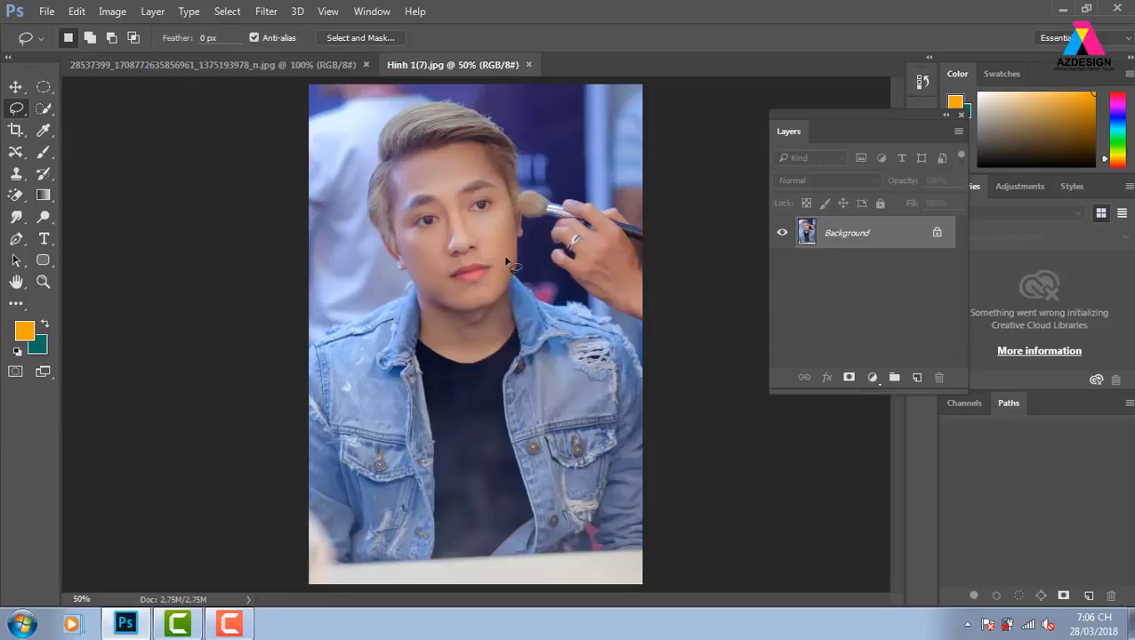
Step: Paste the face as Layer 1 over the denim-jacket face, convert to smart object, 50% opacity
key("ctrl+v")
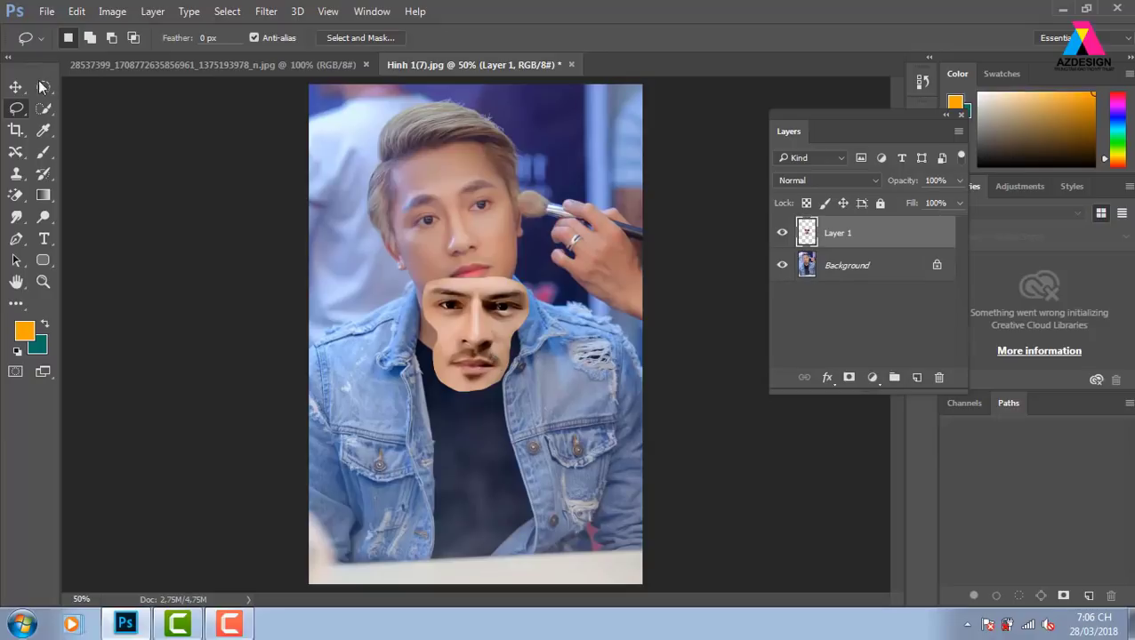
key("v")
left_click_drag(512, 291, 534, 249)
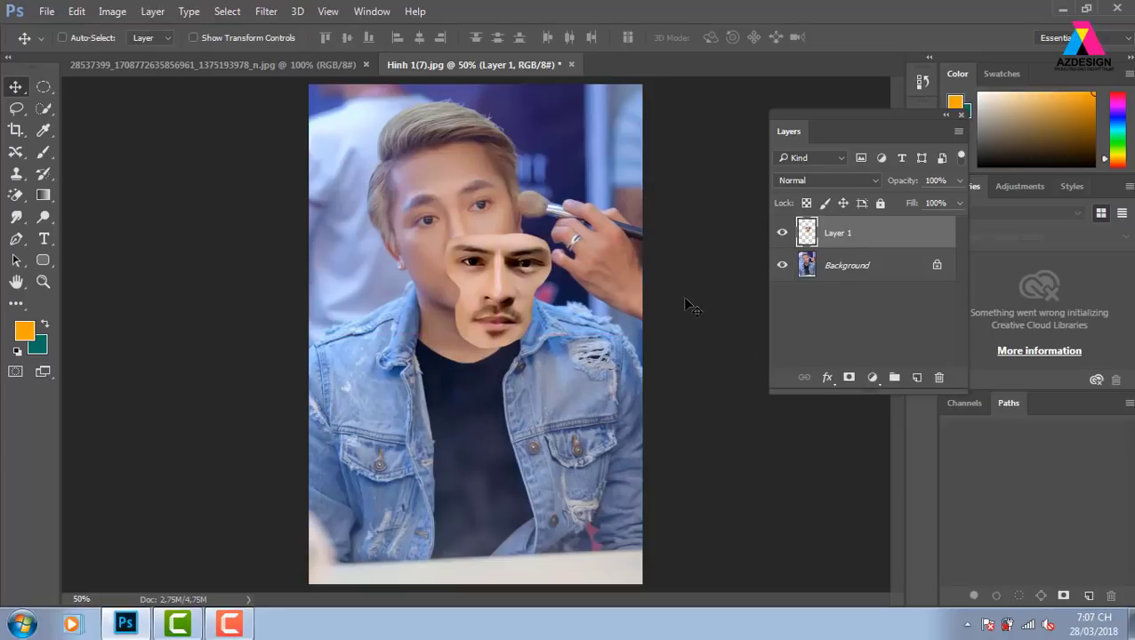
right_click(879, 245)
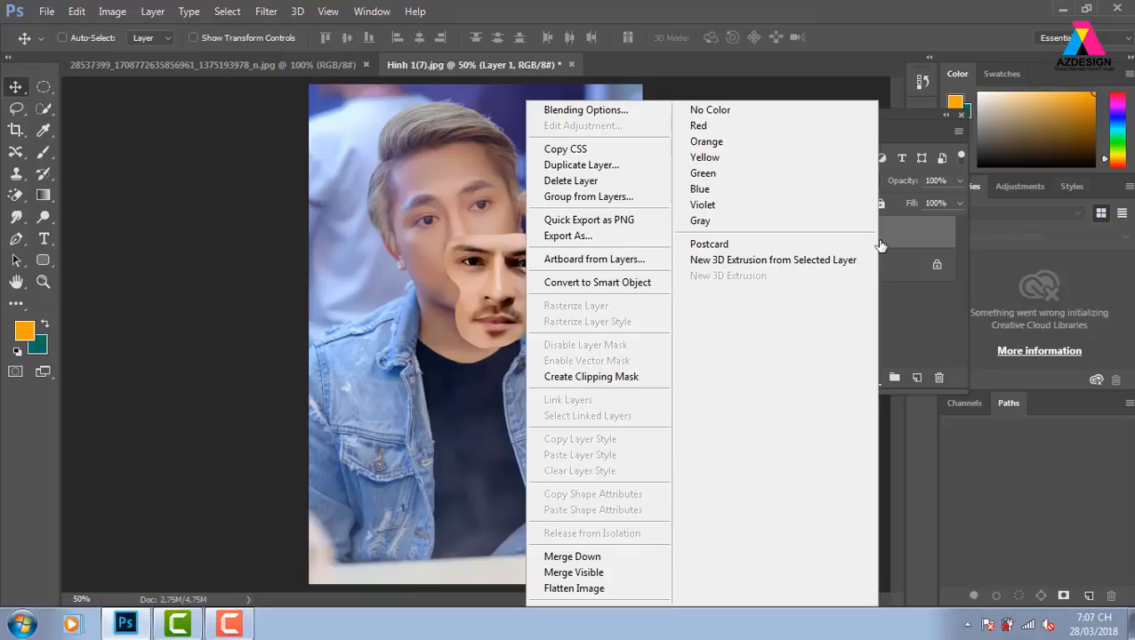
left_click(635, 284)
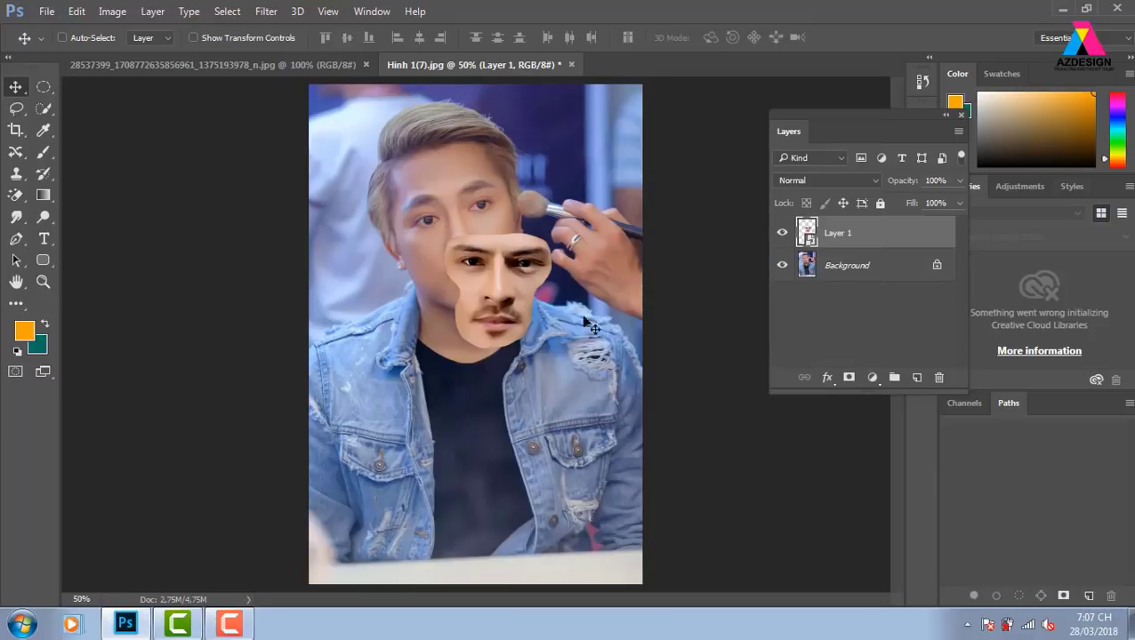
left_click_drag(503, 294, 486, 287)
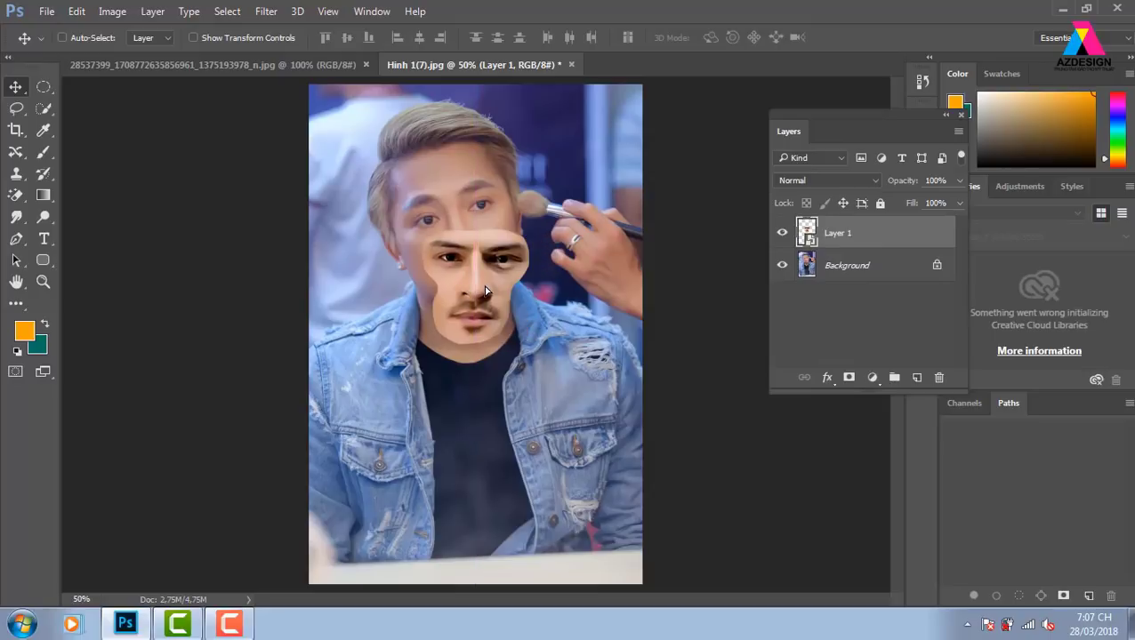
key("5")
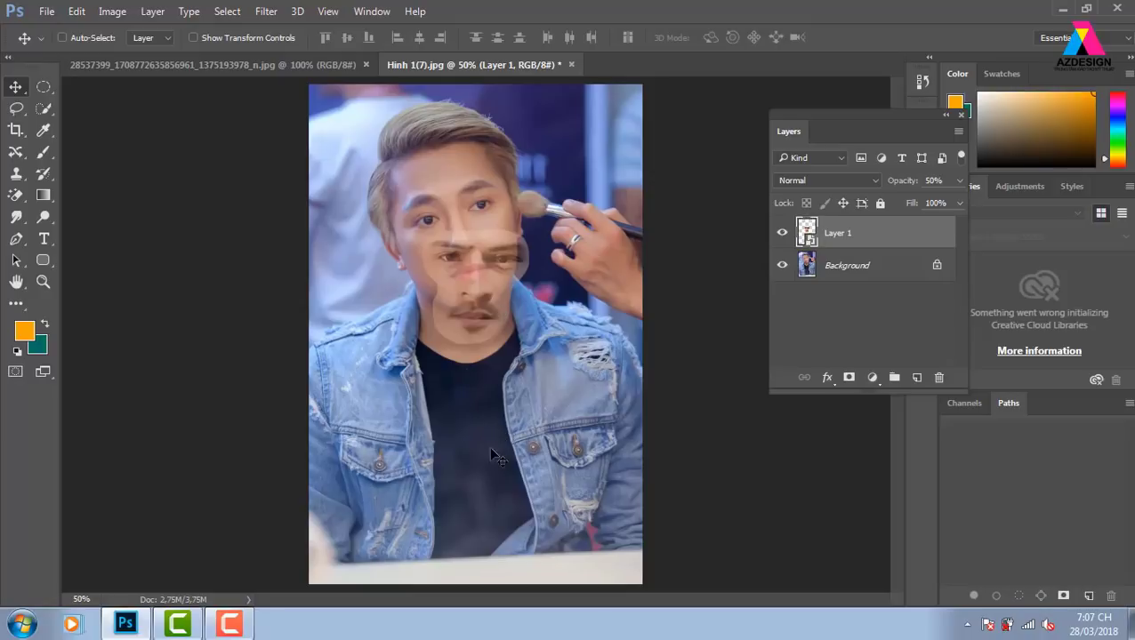
Step: At 100% zoom, rotate the pasted face about -16.8° and align it with the man's features
left_click_drag(469, 294, 453, 237)
key("ctrl+plus")
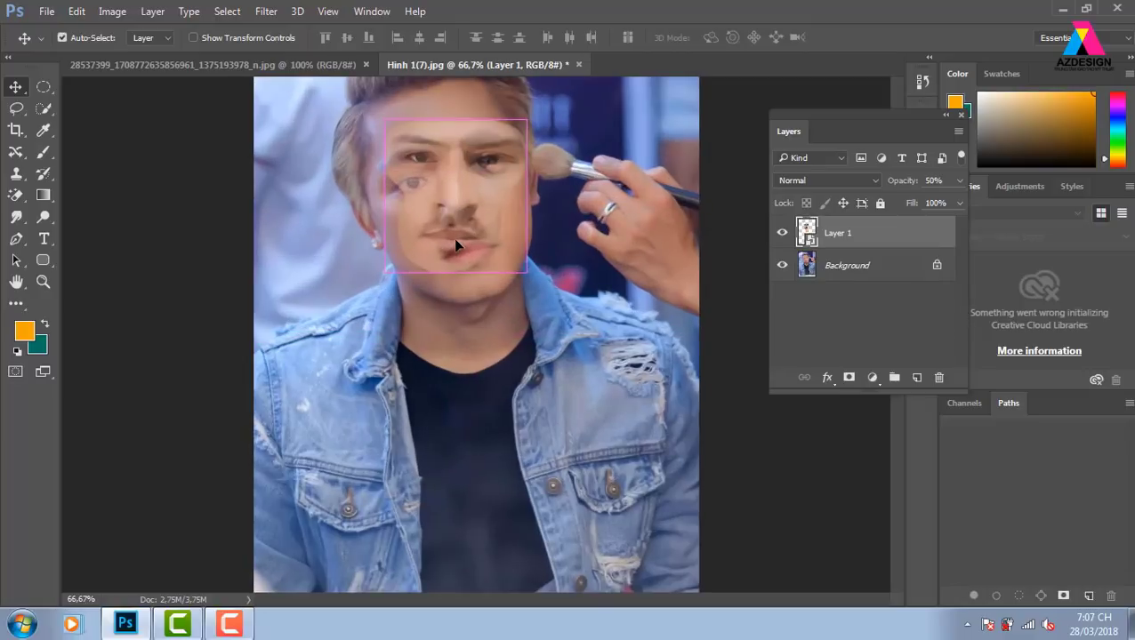
key("ctrl+plus")
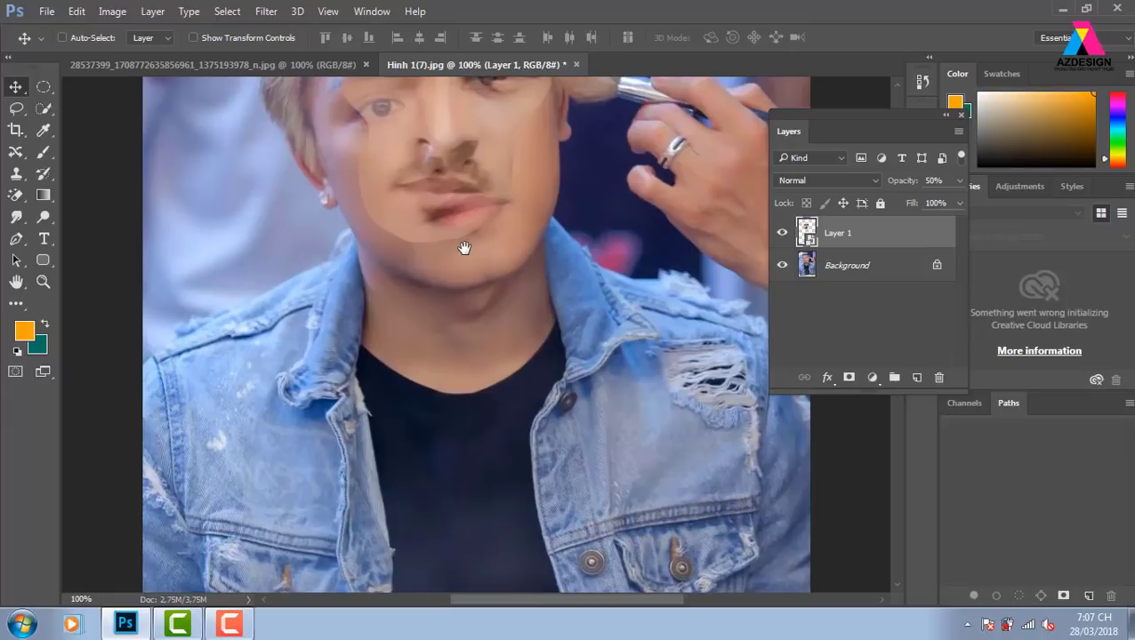
scroll(464, 248, "up", 3)
left_click_drag(494, 189, 498, 223)
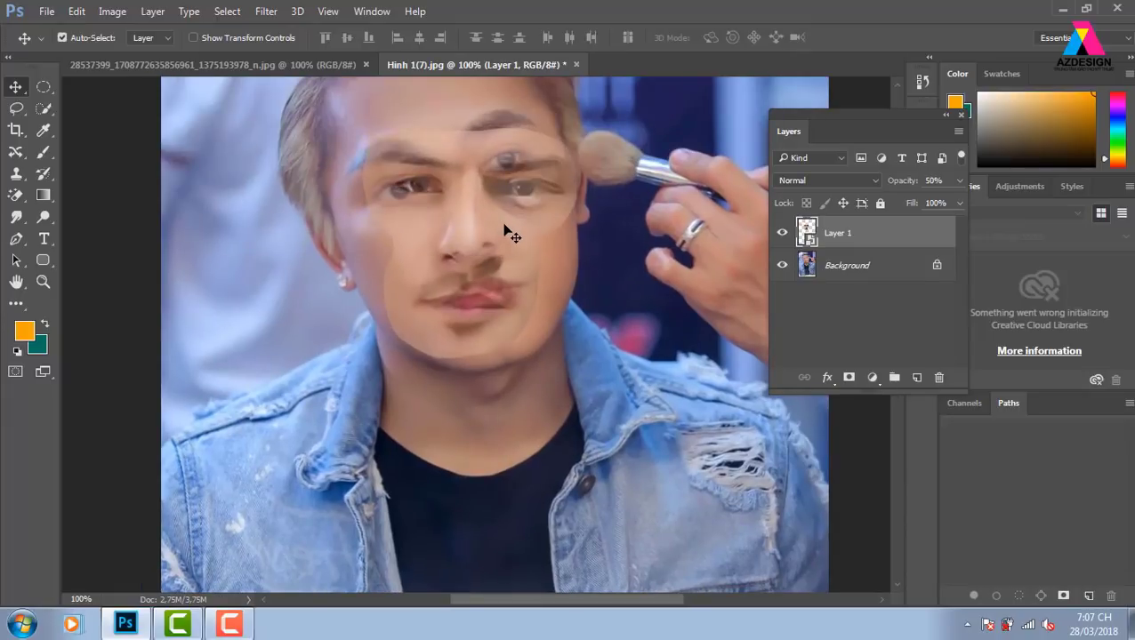
key("ctrl+t")
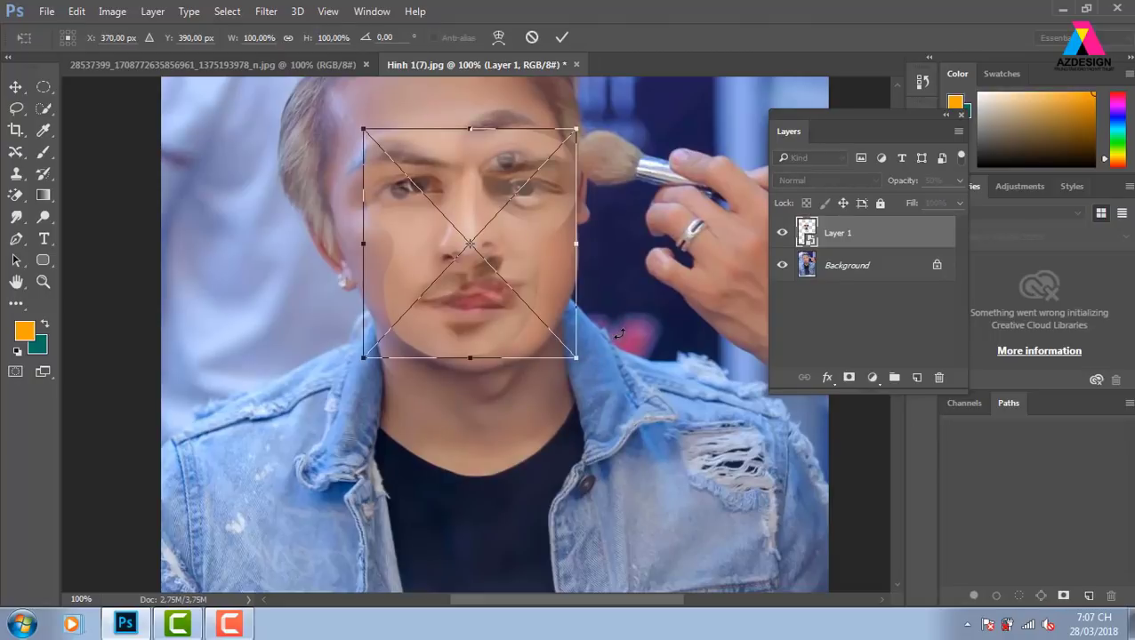
left_click_drag(618, 330, 622, 327)
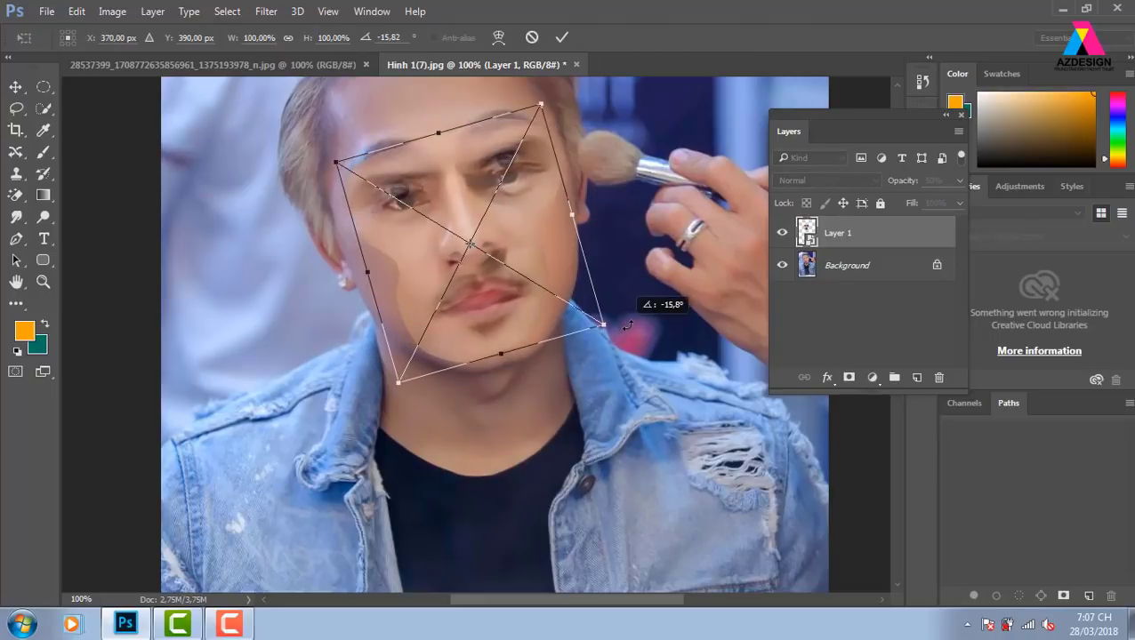
left_click_drag(621, 326, 626, 326)
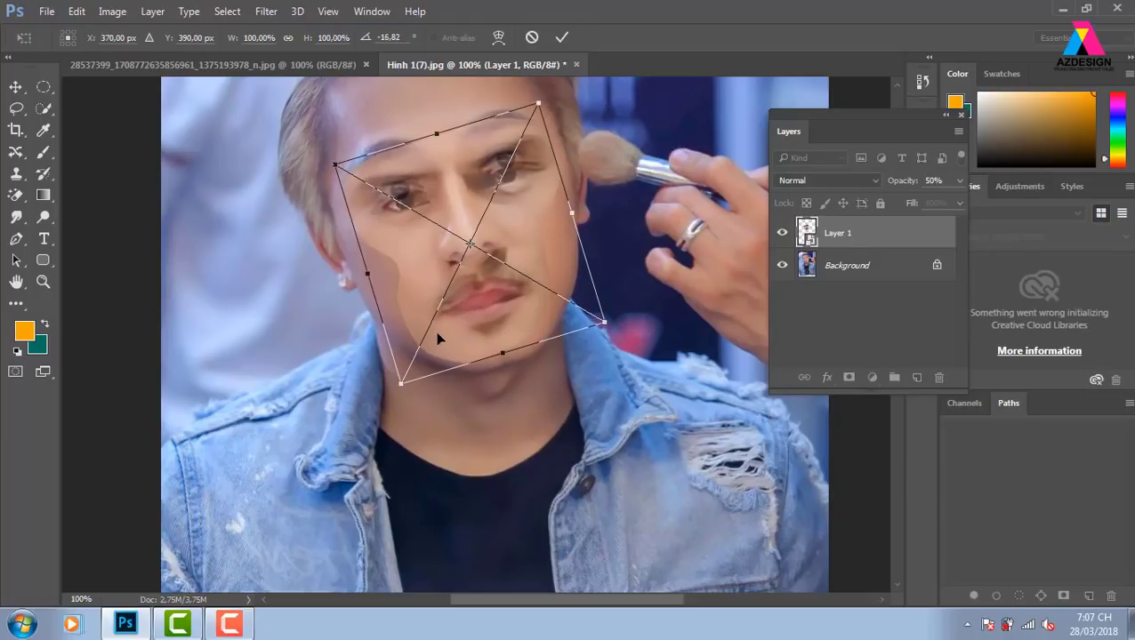
left_click_drag(484, 294, 480, 305)
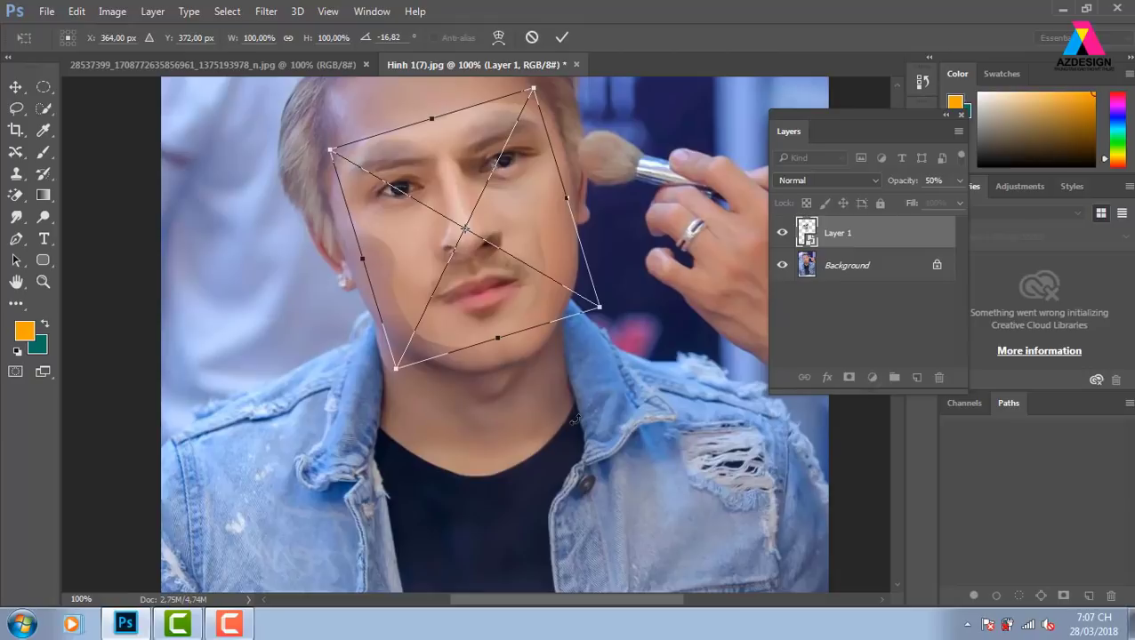
key("Down")
key("Down")
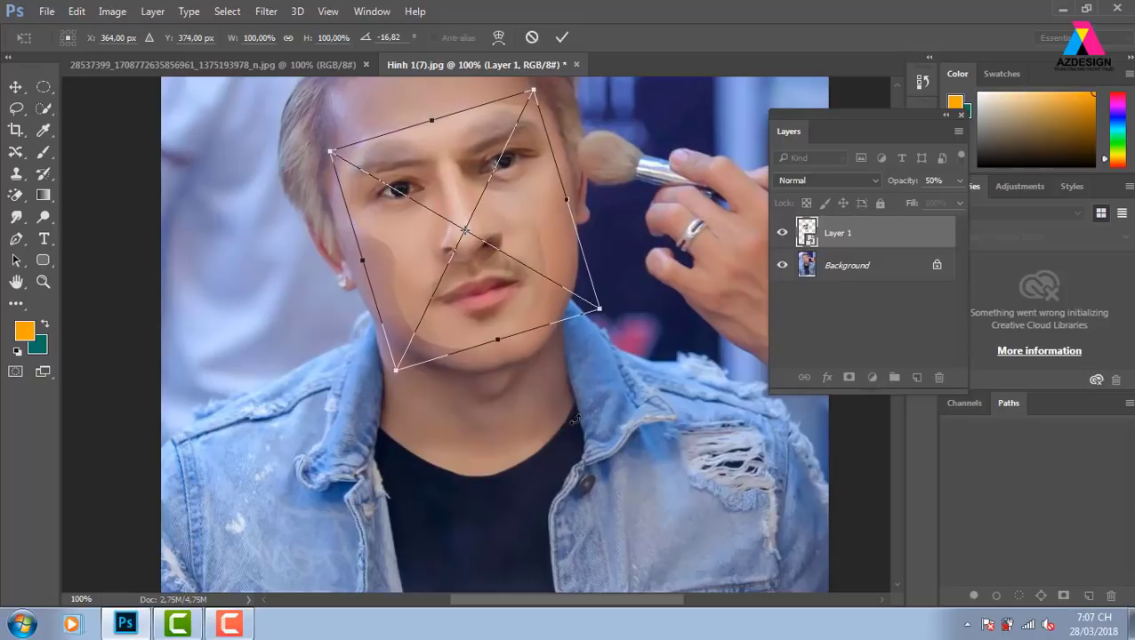
key("Return")
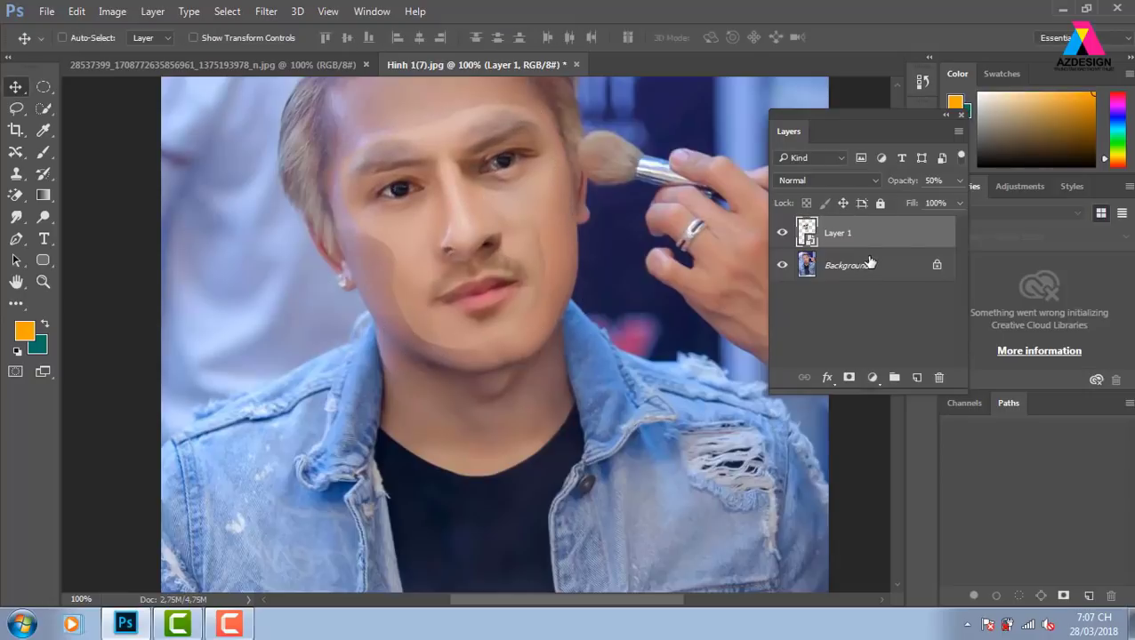
Step: Restore Layer 1 to 100% opacity and zoom out to fit the image
left_click(959, 181)
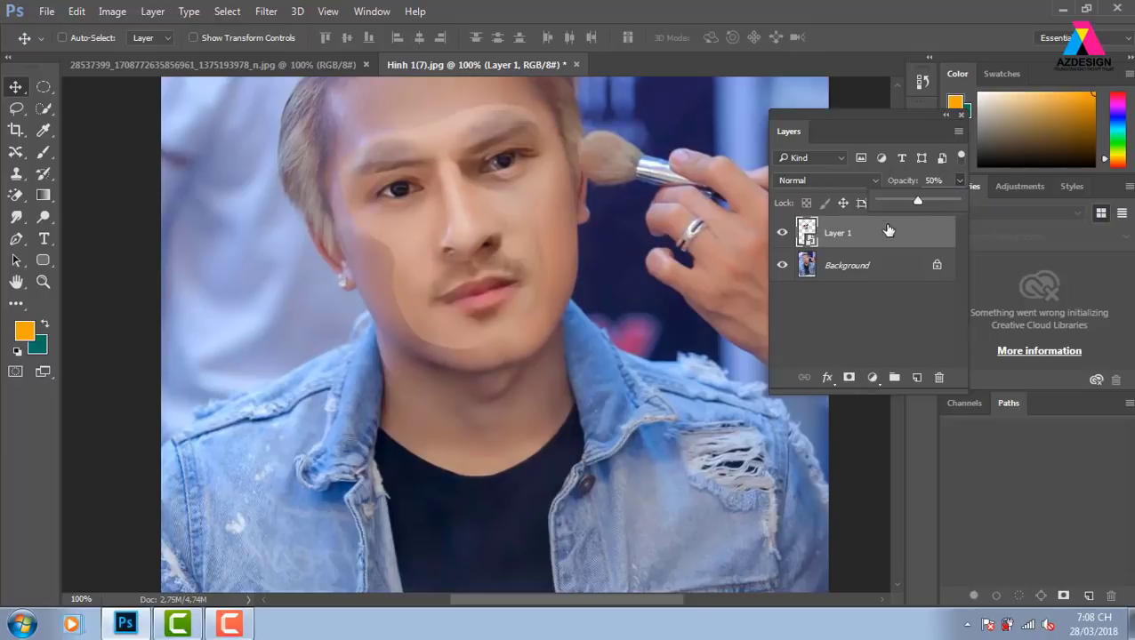
left_click_drag(920, 200, 983, 200)
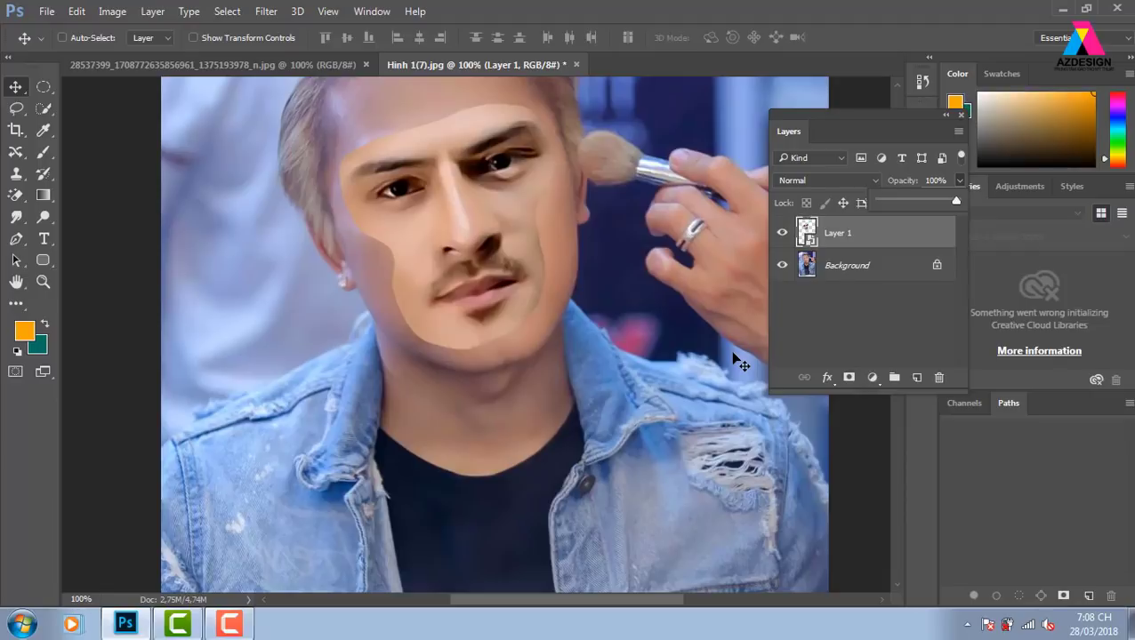
left_click(502, 214)
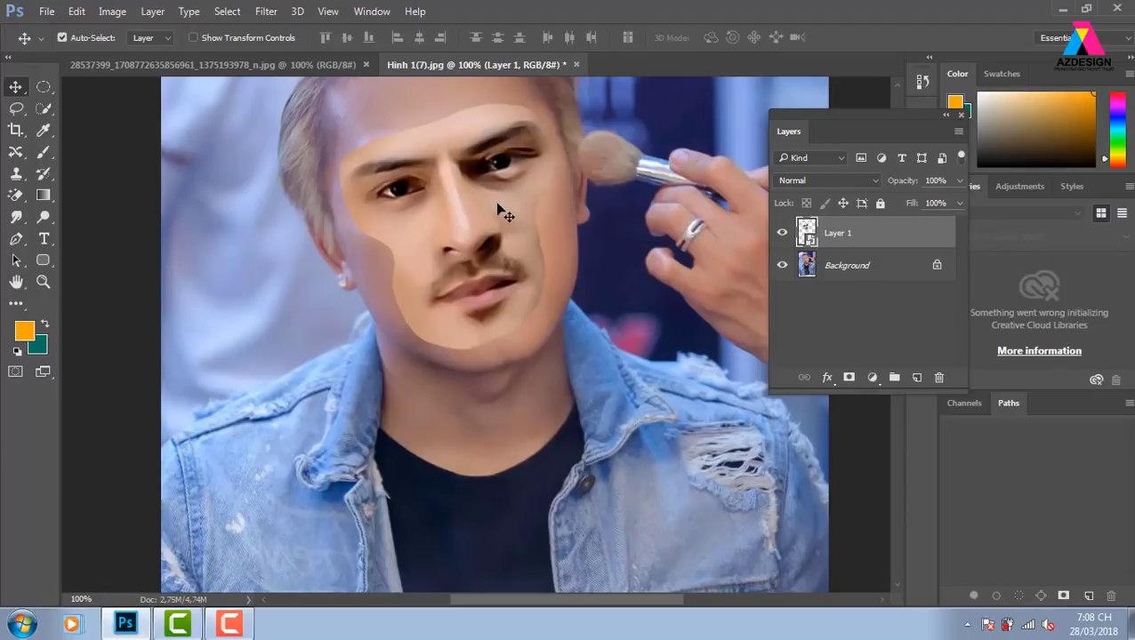
key("ctrl+minus")
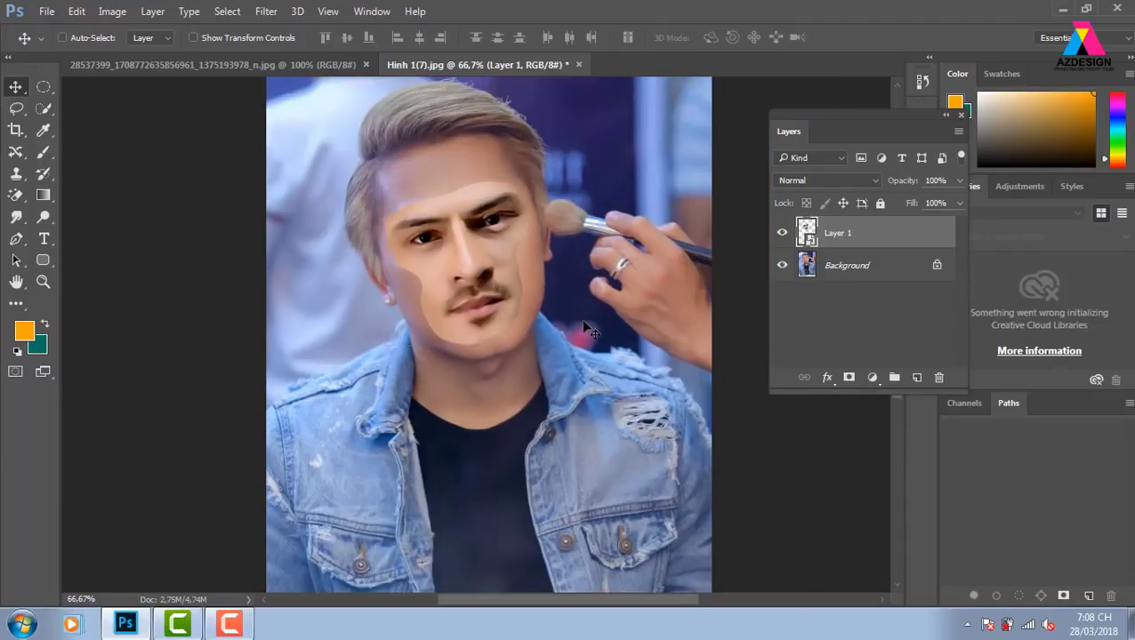
Step: Unlock the Background as Layer 0, then rasterize the Layer 1 smart object
double_click(907, 270)
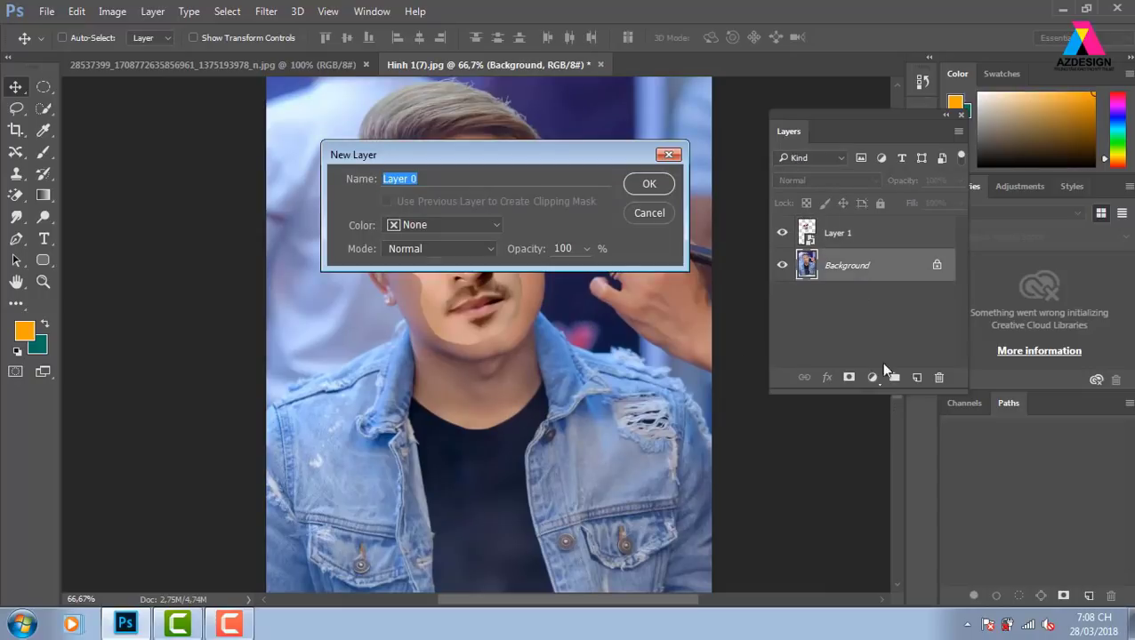
key("Return")
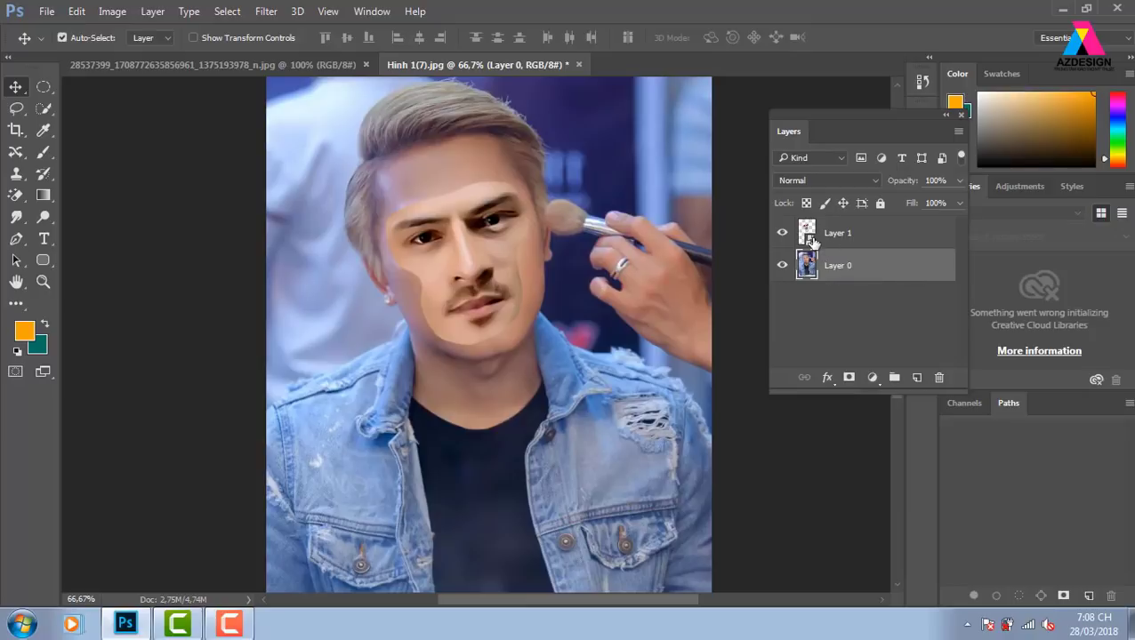
left_click(890, 243)
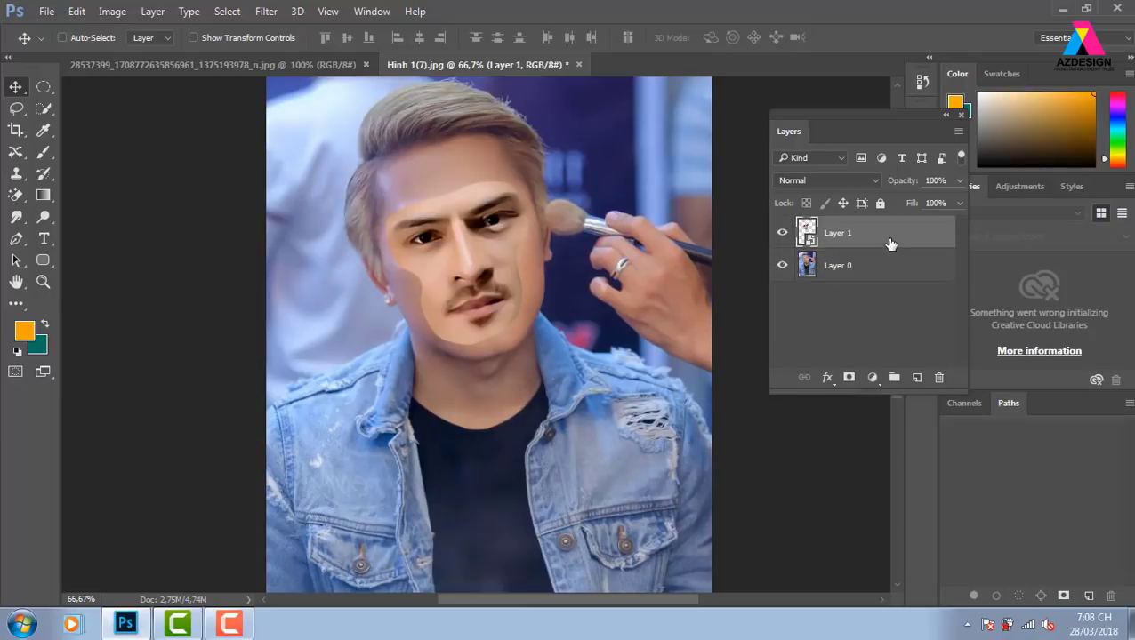
right_click(891, 244)
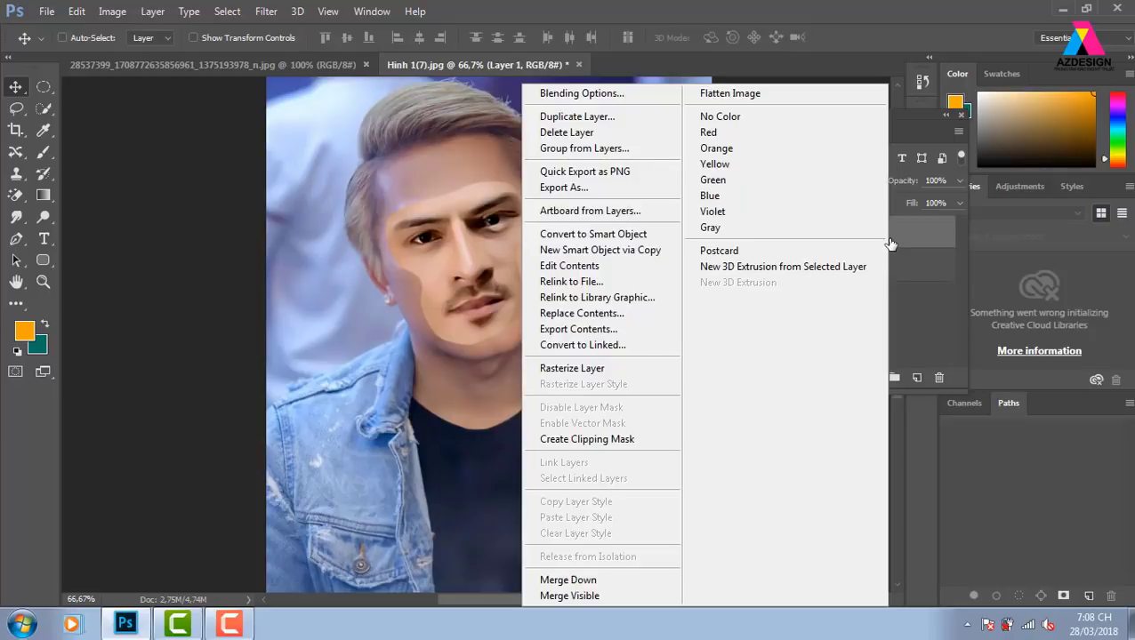
left_click(642, 371)
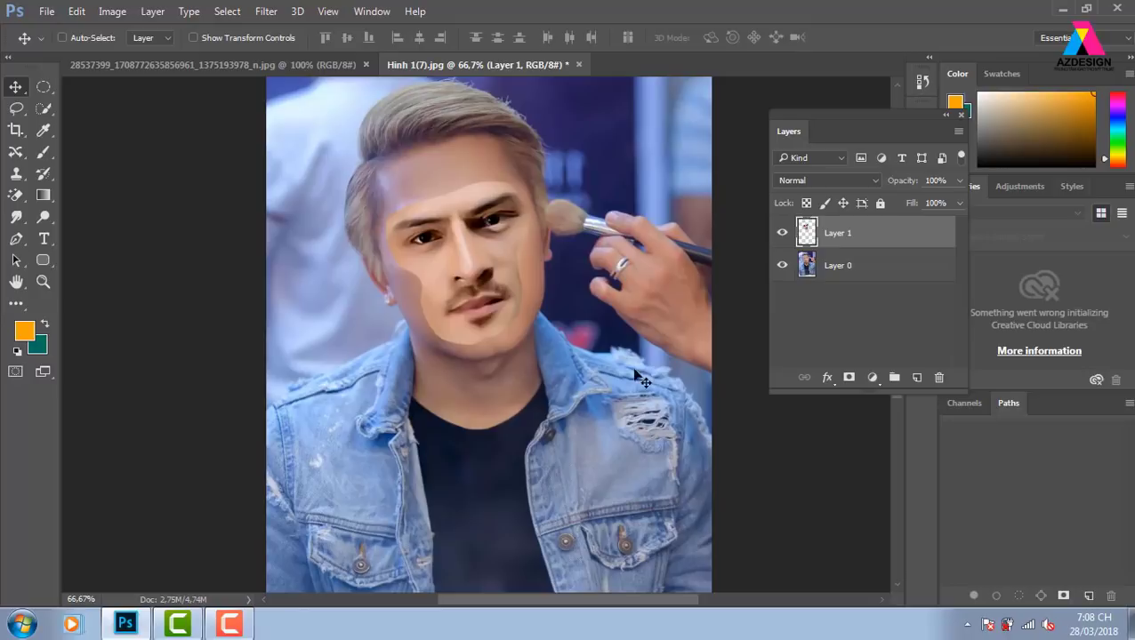
Step: Load Layer 1's face pixels as a selection and contract it by 8 px
left_click(805, 233, "ctrl")
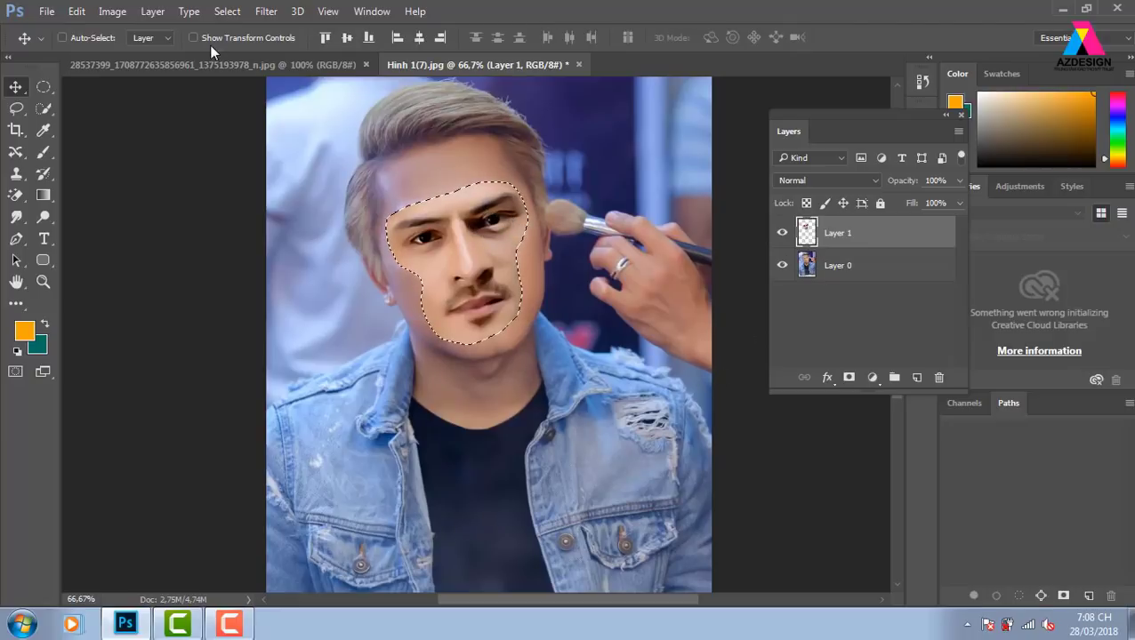
left_click(78, 12)
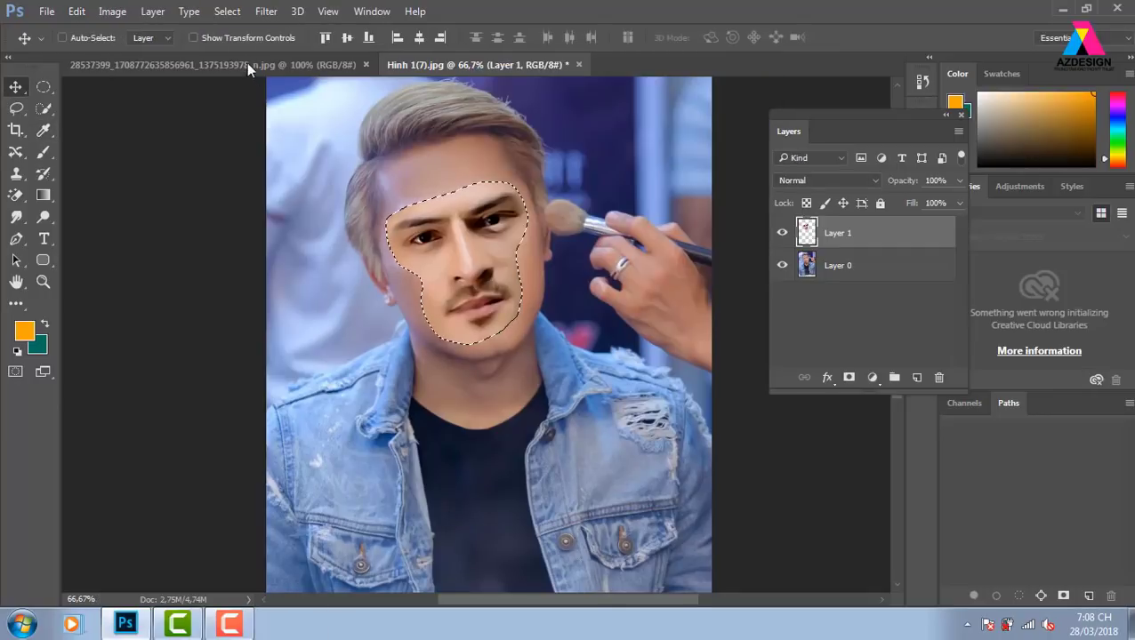
left_click(227, 11)
mouse_move(240, 227)
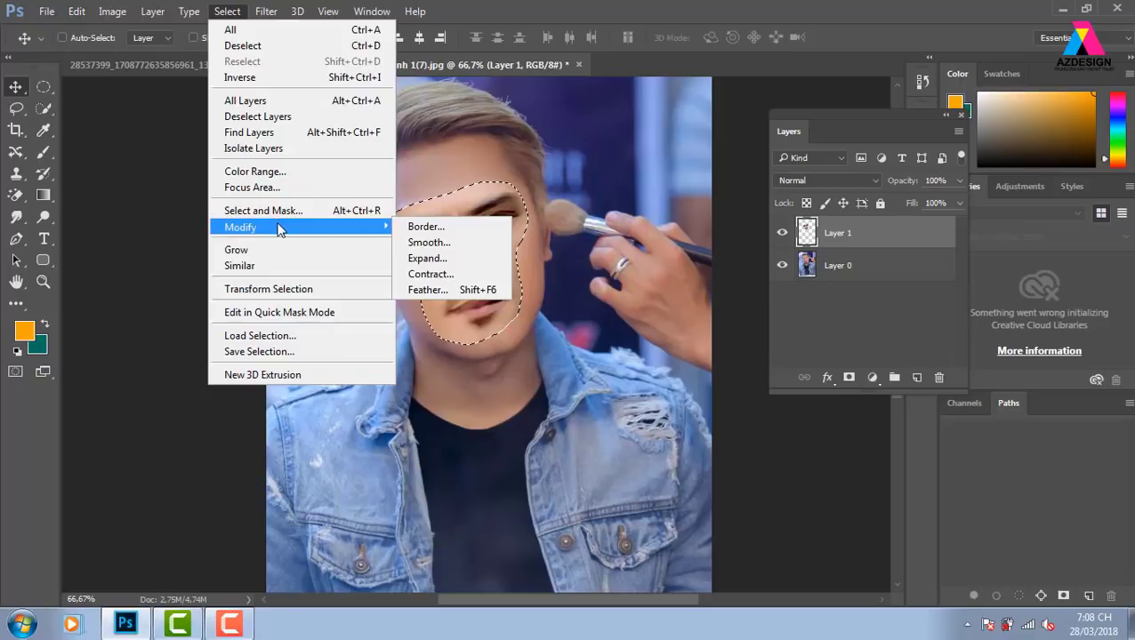
left_click(491, 276)
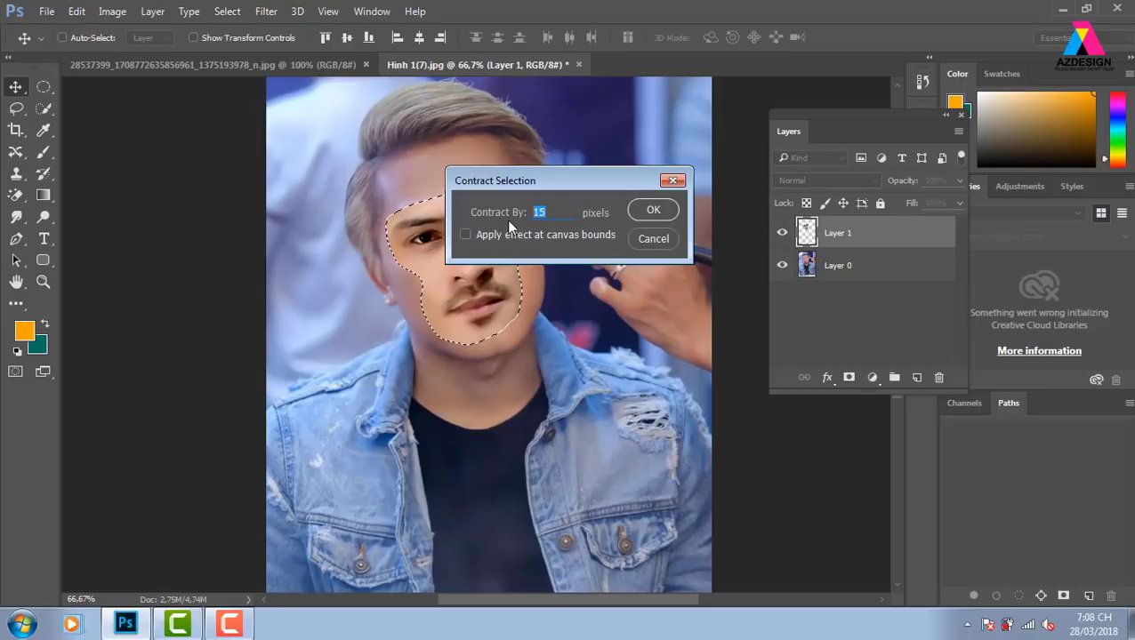
type("8")
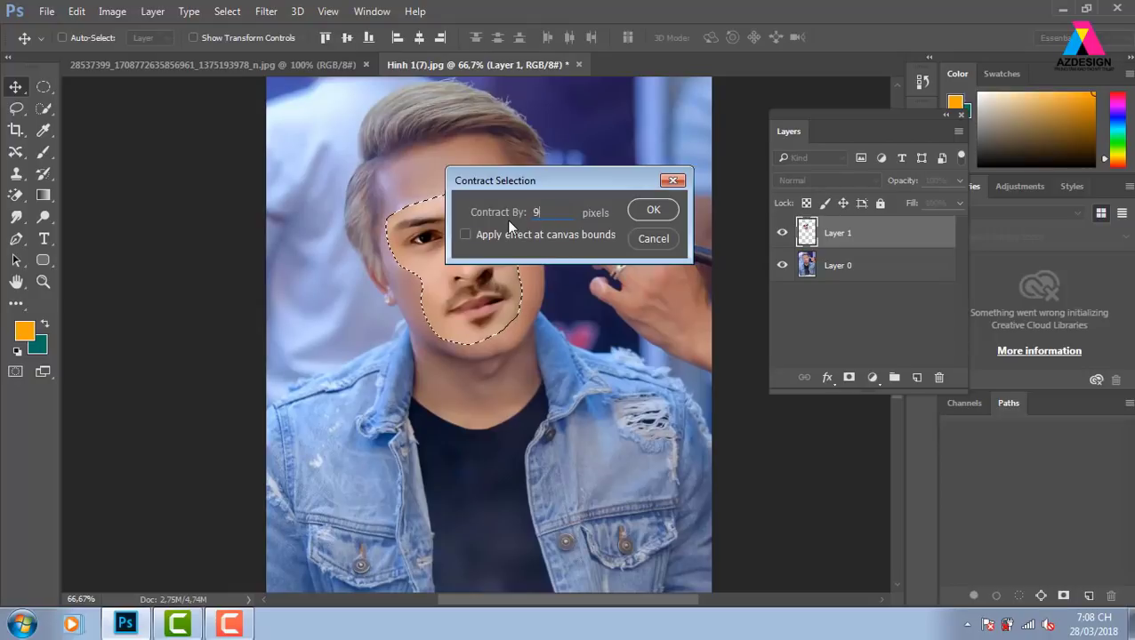
key("Return")
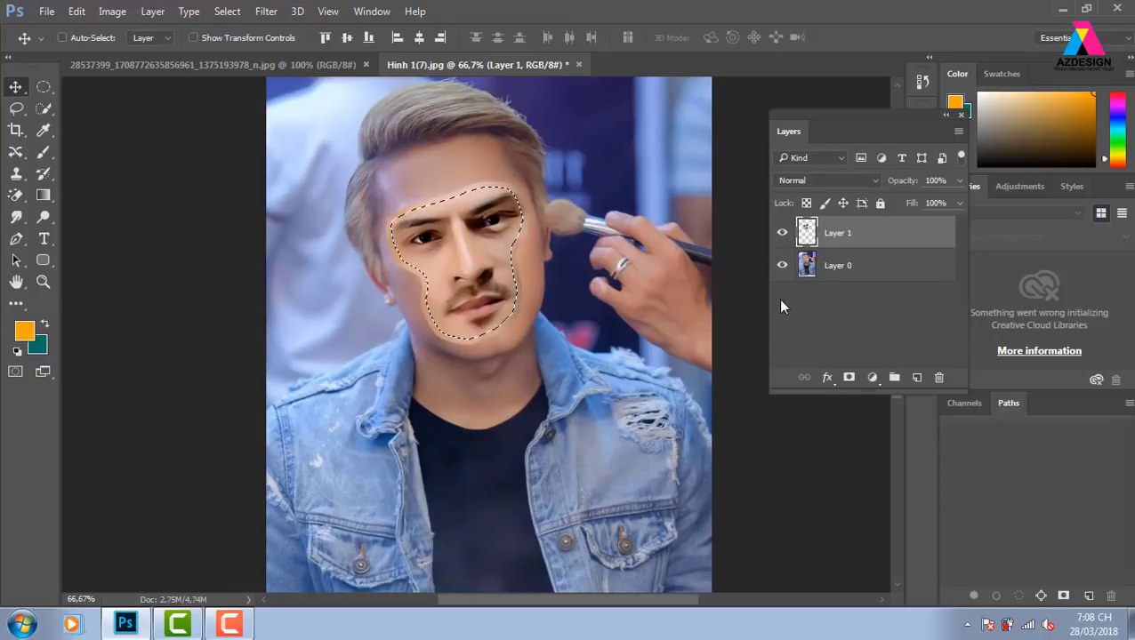
Step: Hide Layer 1, delete the selected face area from Layer 0, and deselect
left_click(782, 232)
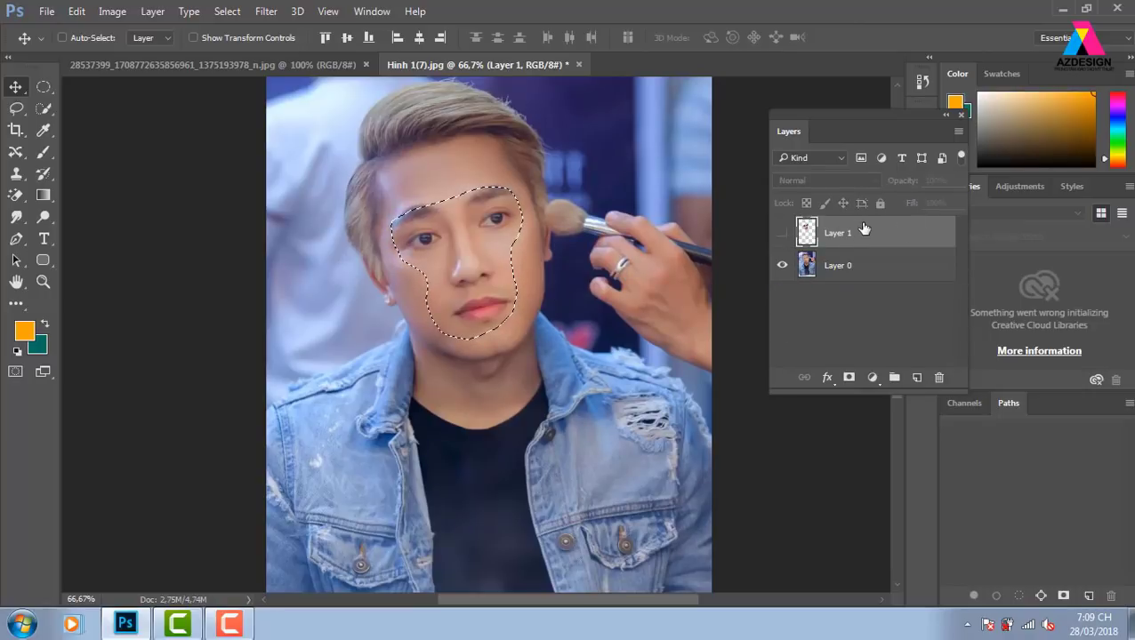
left_click(874, 274)
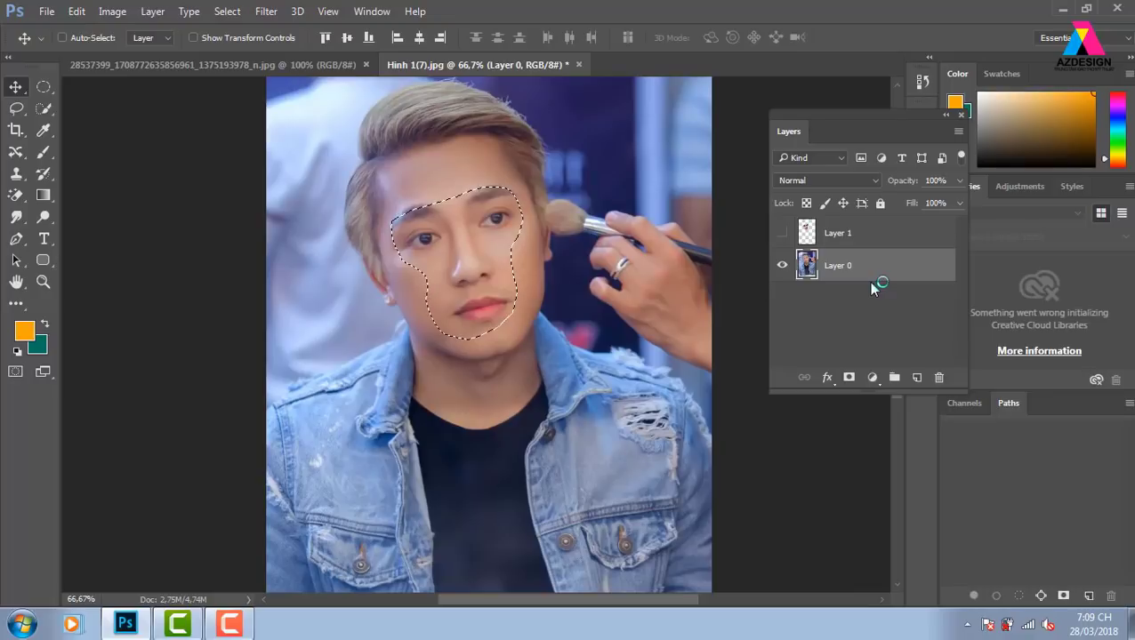
key("Delete")
key("ctrl+d")
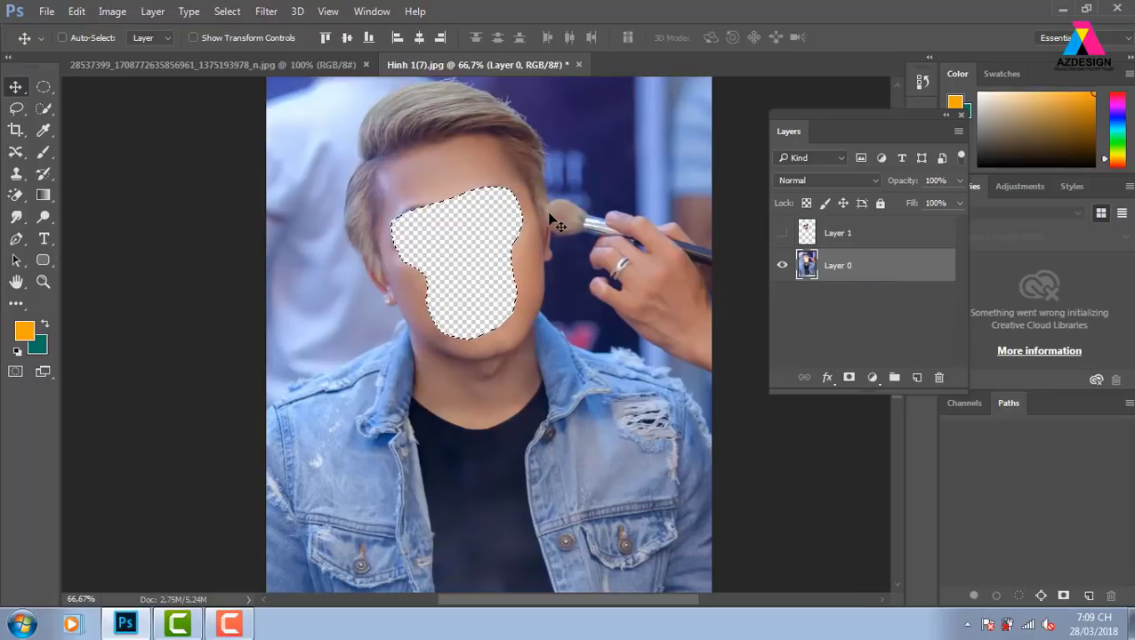
key("ctrl")
key("ctrl+d")
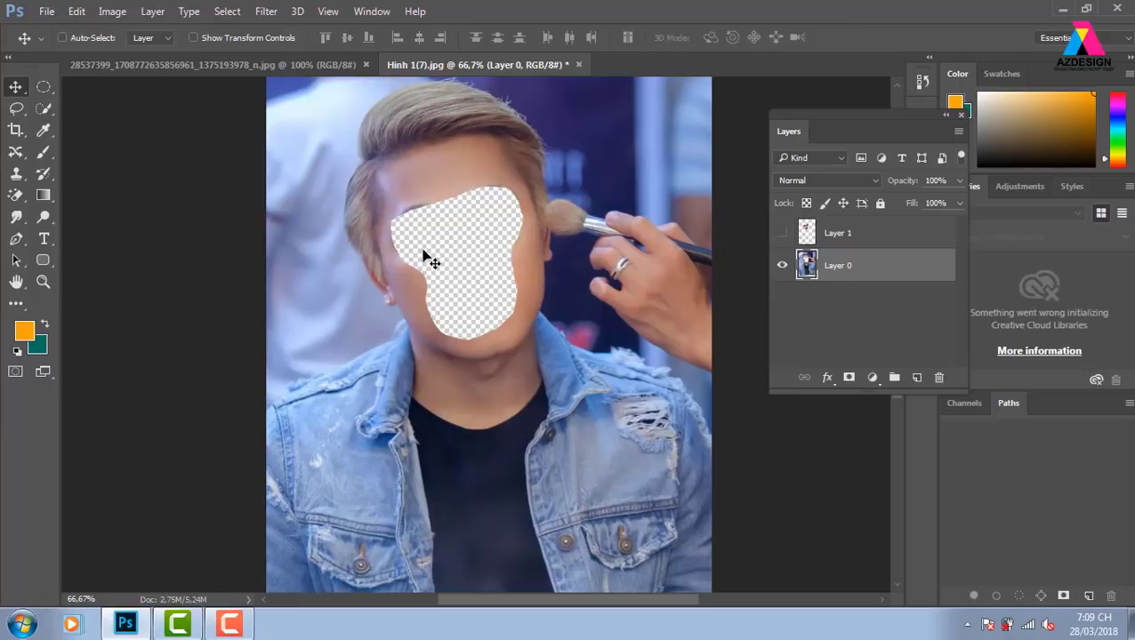
Step: Show Layer 1, then Panorama auto-blend it with Layer 0 into a merged face layer
left_click(781, 233)
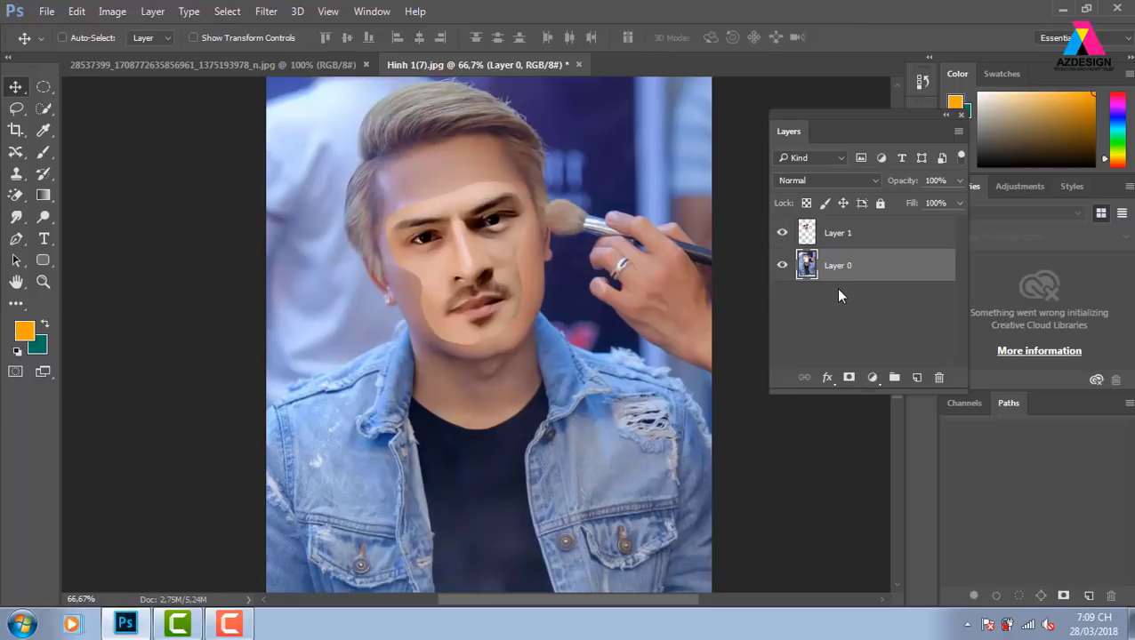
left_click(883, 233, "shift")
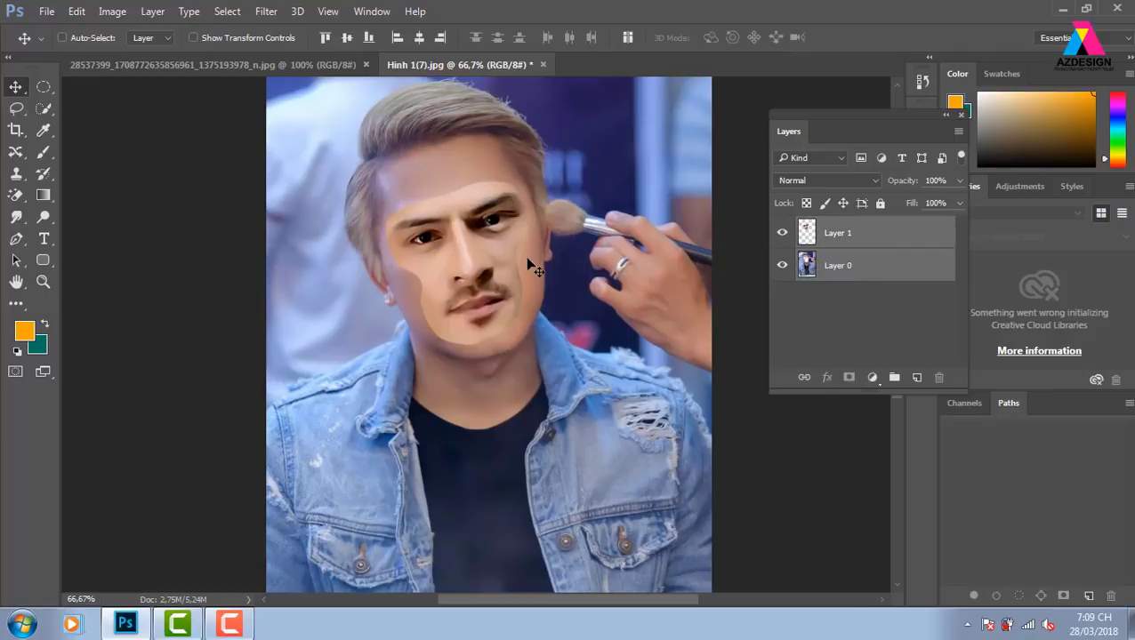
left_click(78, 11)
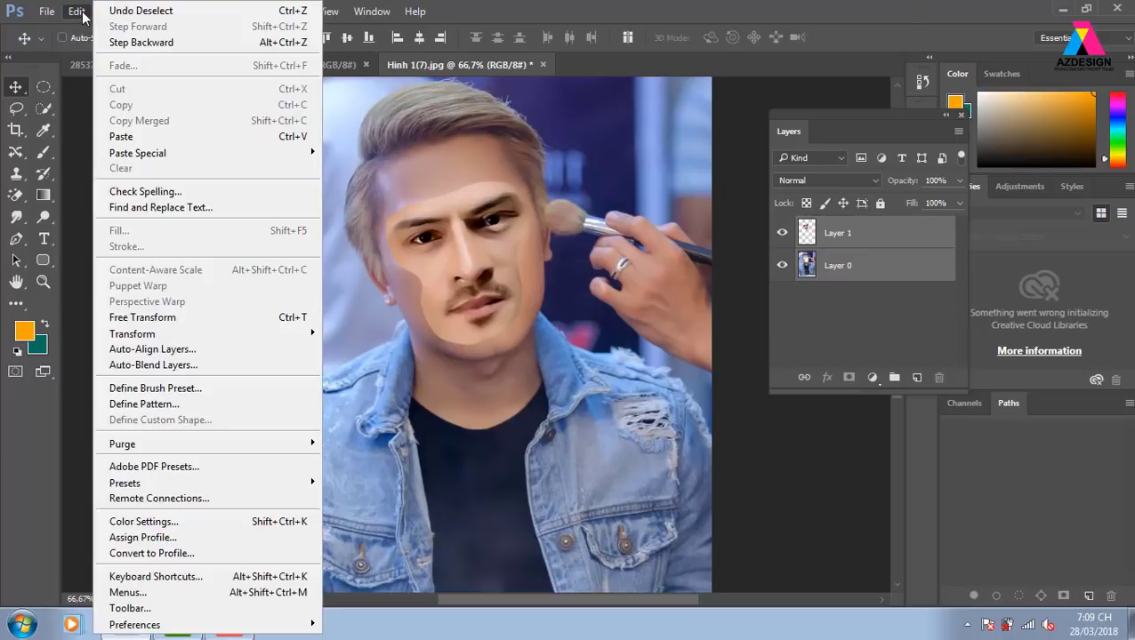
left_click(219, 365)
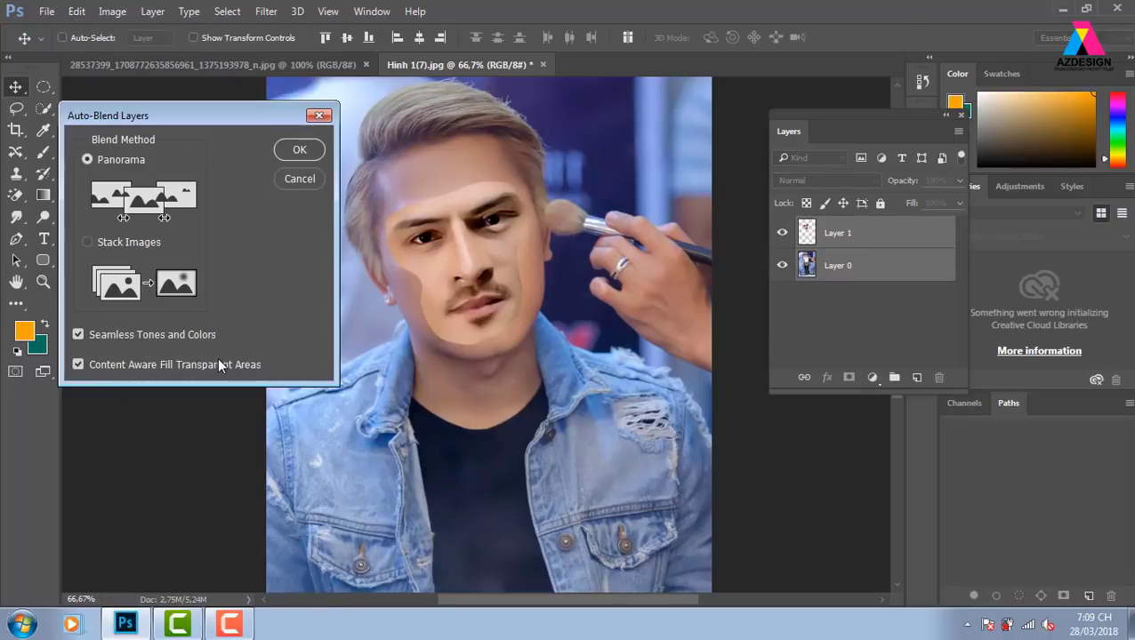
left_click(303, 151)
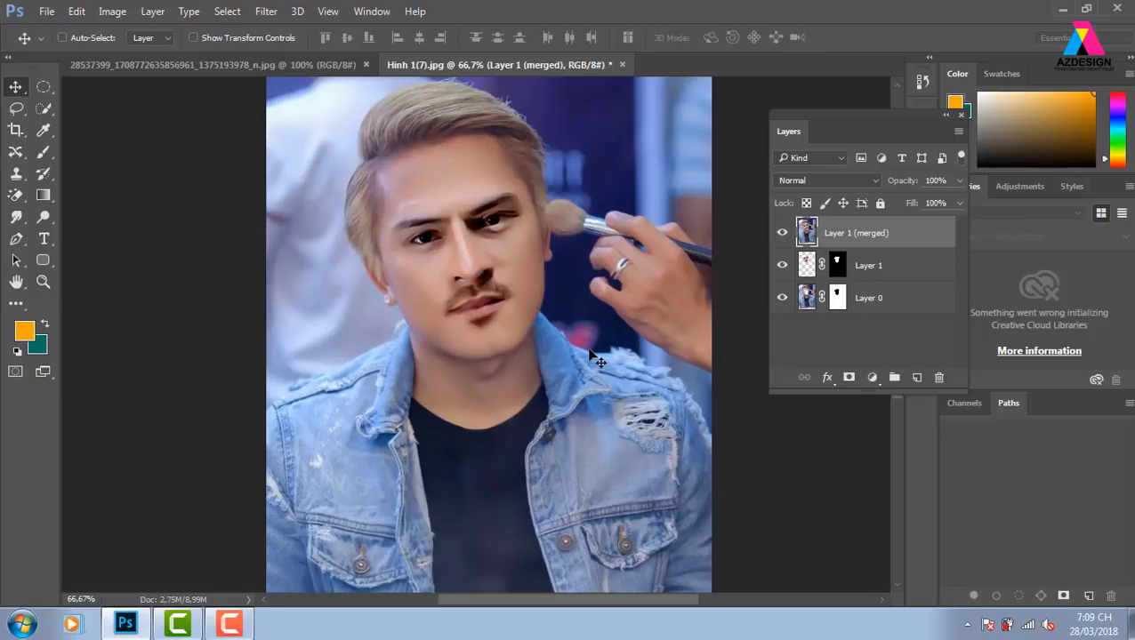
Step: Save the blended portrait as JPEG 'anh qc' on the Desktop at quality 12
key("ctrl")
key("ctrl+shift+s")
left_click(184, 313)
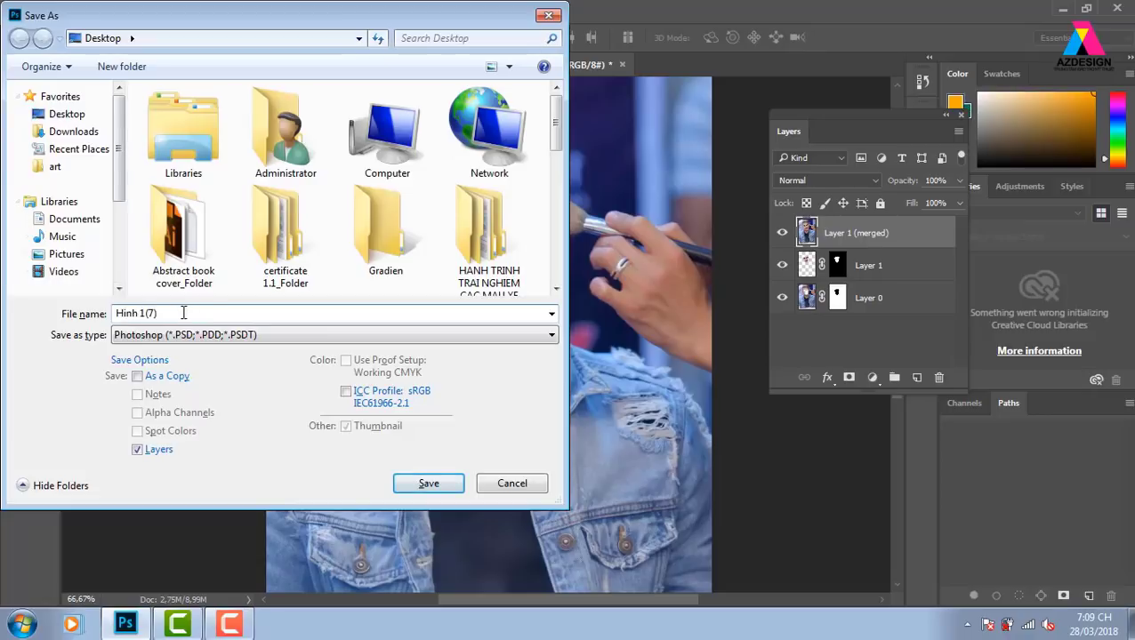
key("ctrl+a")
key("BackSpace")
type("anh ")
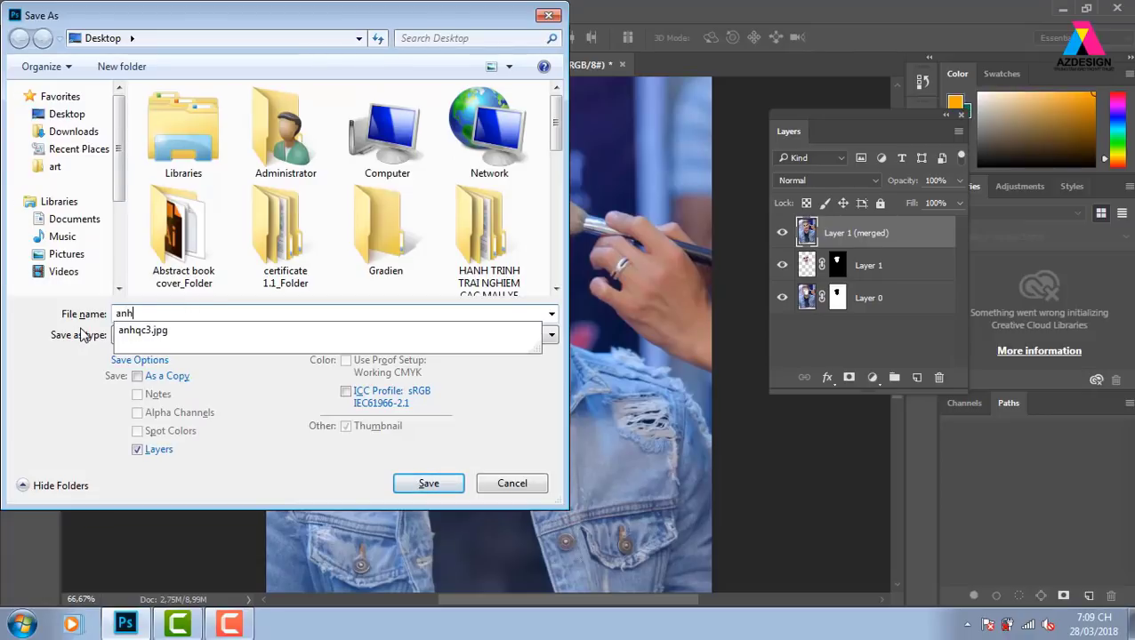
type("qc")
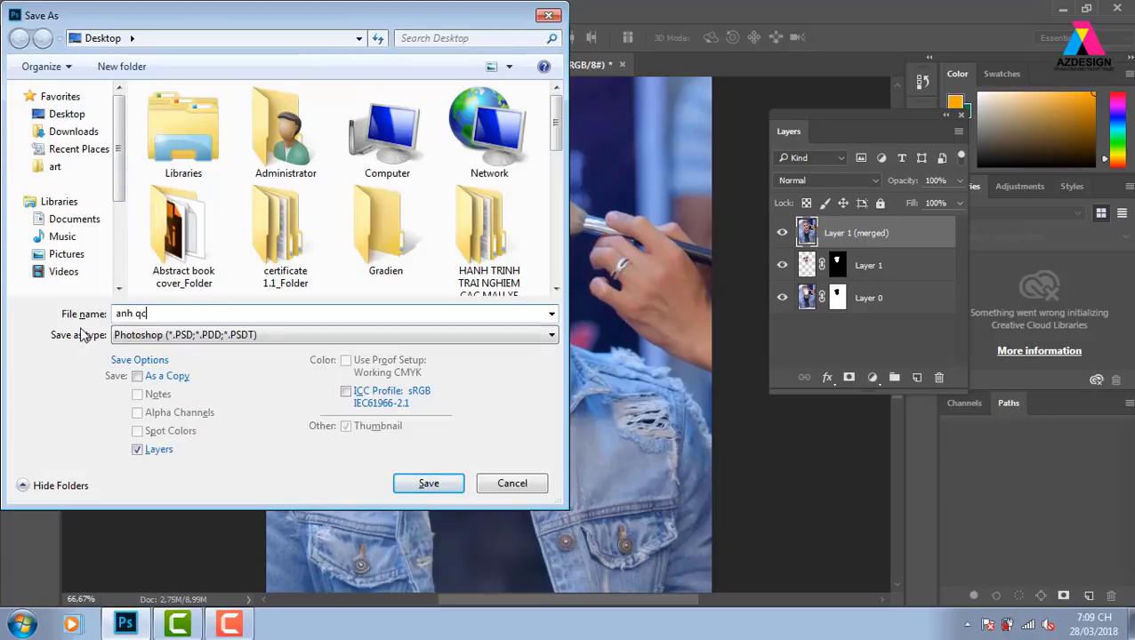
left_click(291, 336)
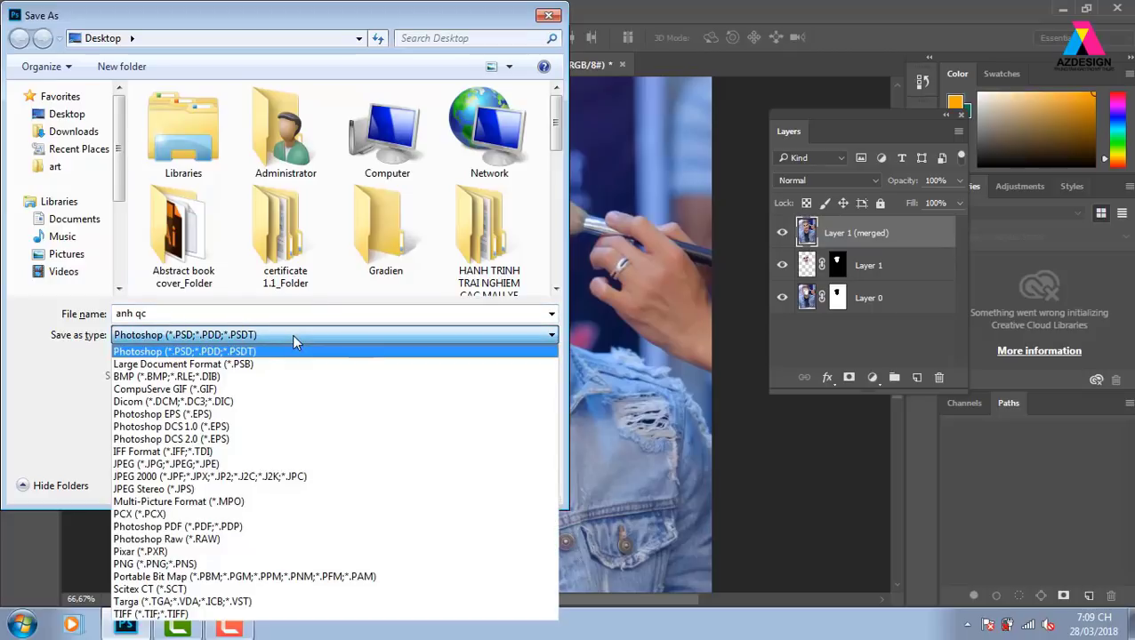
key("j")
key("Return")
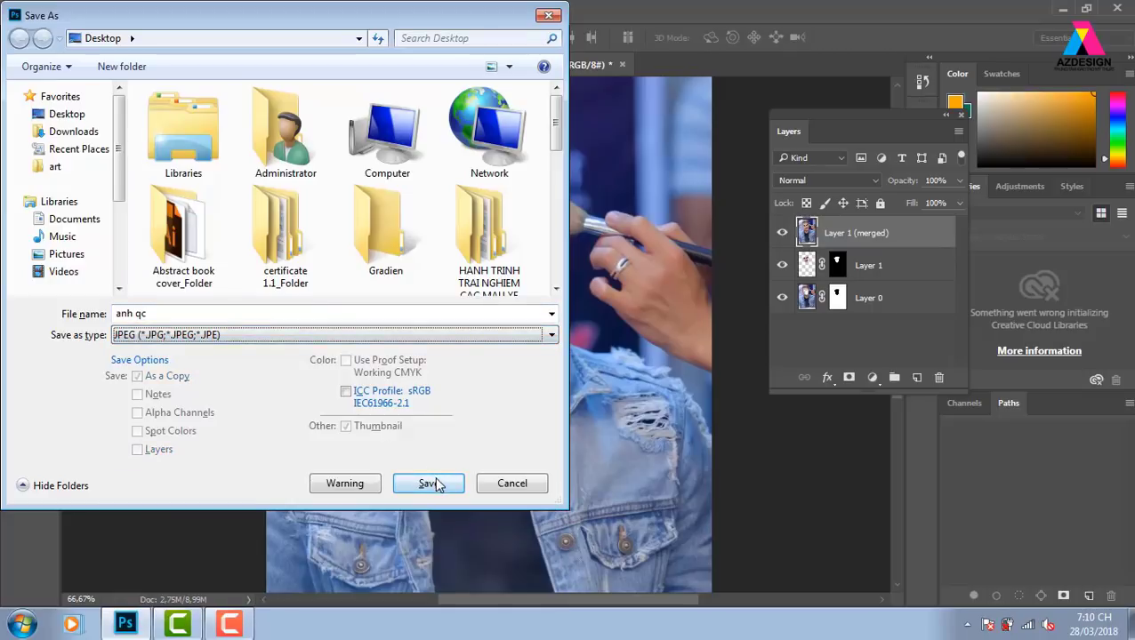
left_click(436, 484)
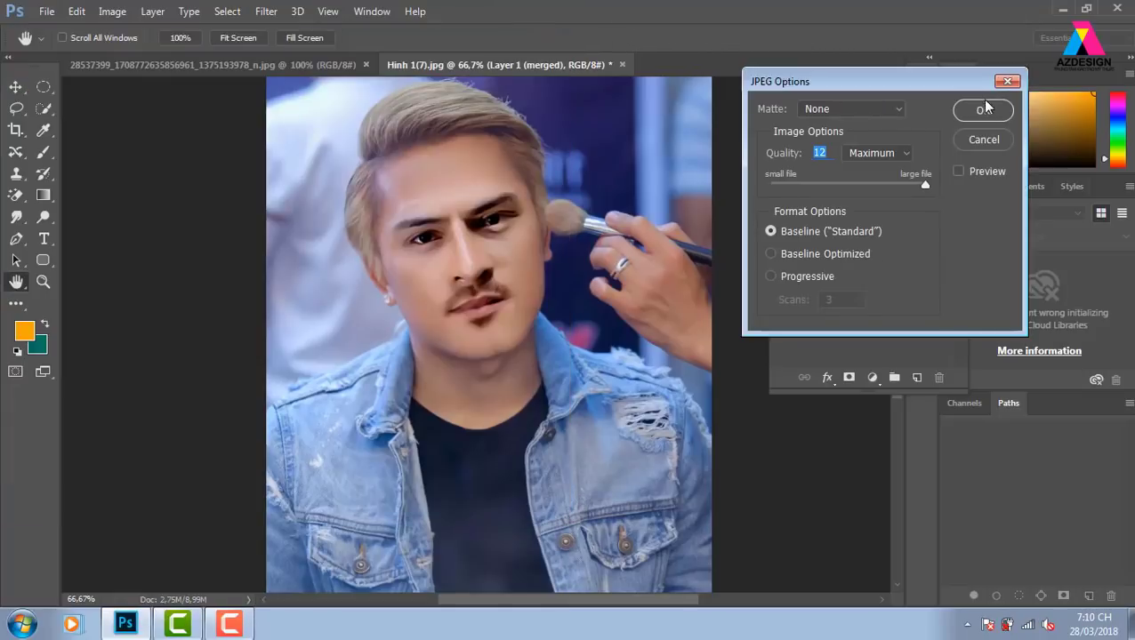
left_click(983, 110)
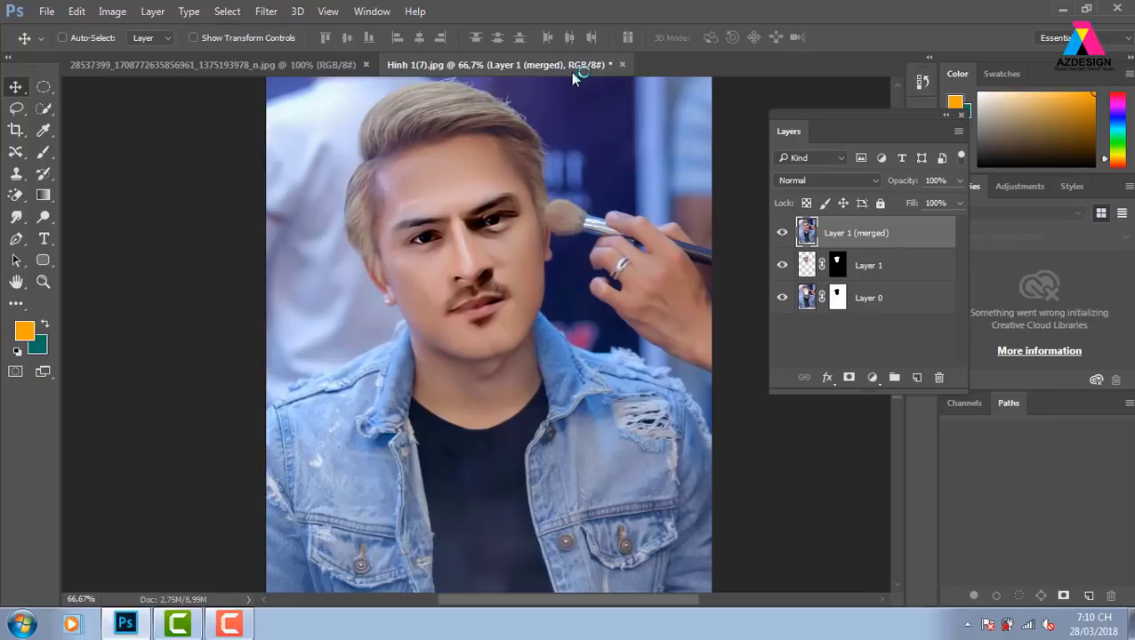
Step: Close Hinh 1(7).jpg without saving and content-aware fill the striped-shirt man's face
left_click(622, 64)
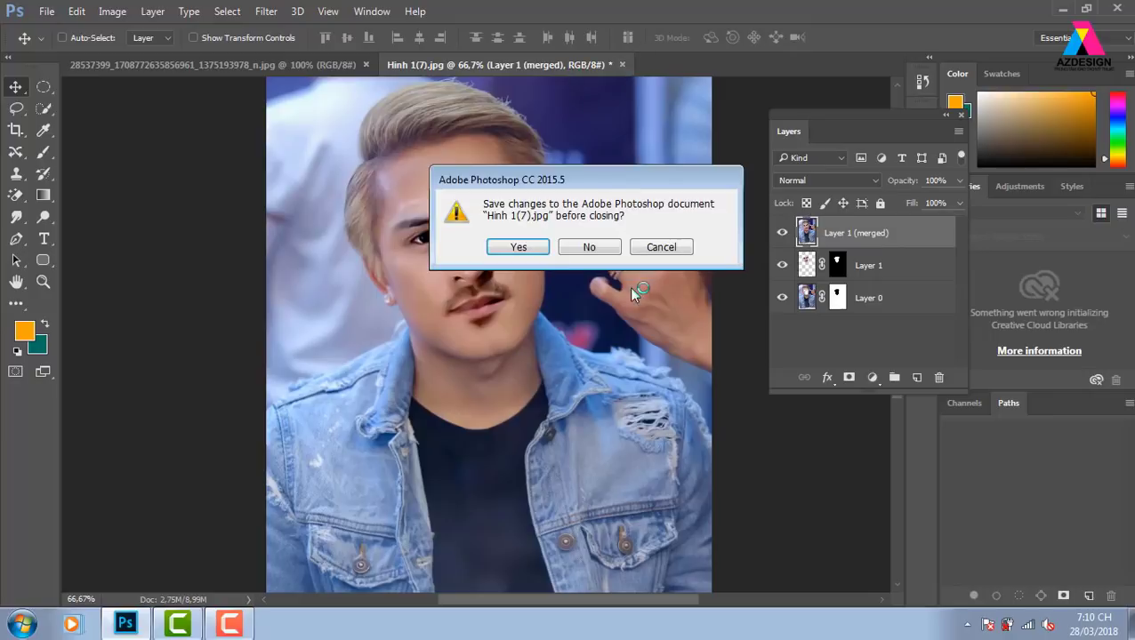
left_click(594, 249)
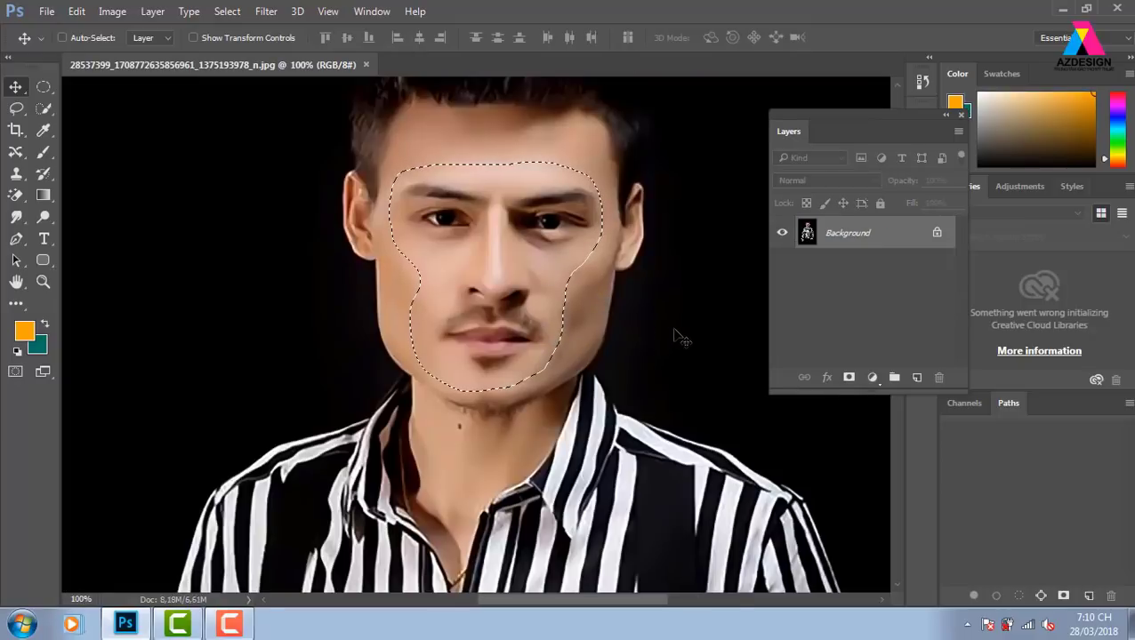
key("shift+F5")
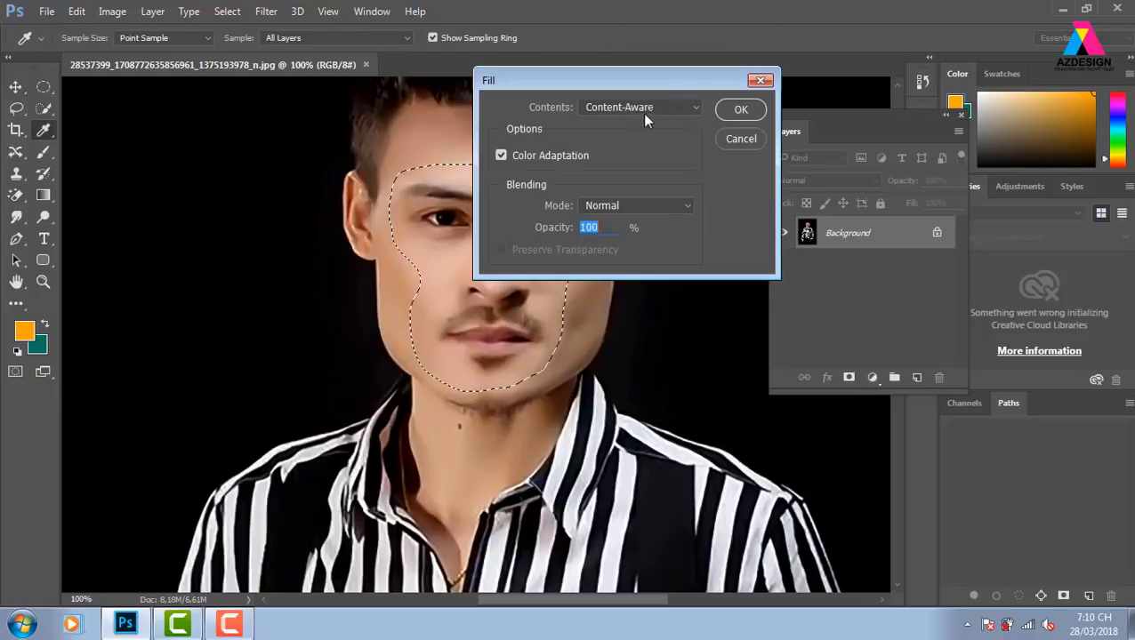
left_click(747, 110)
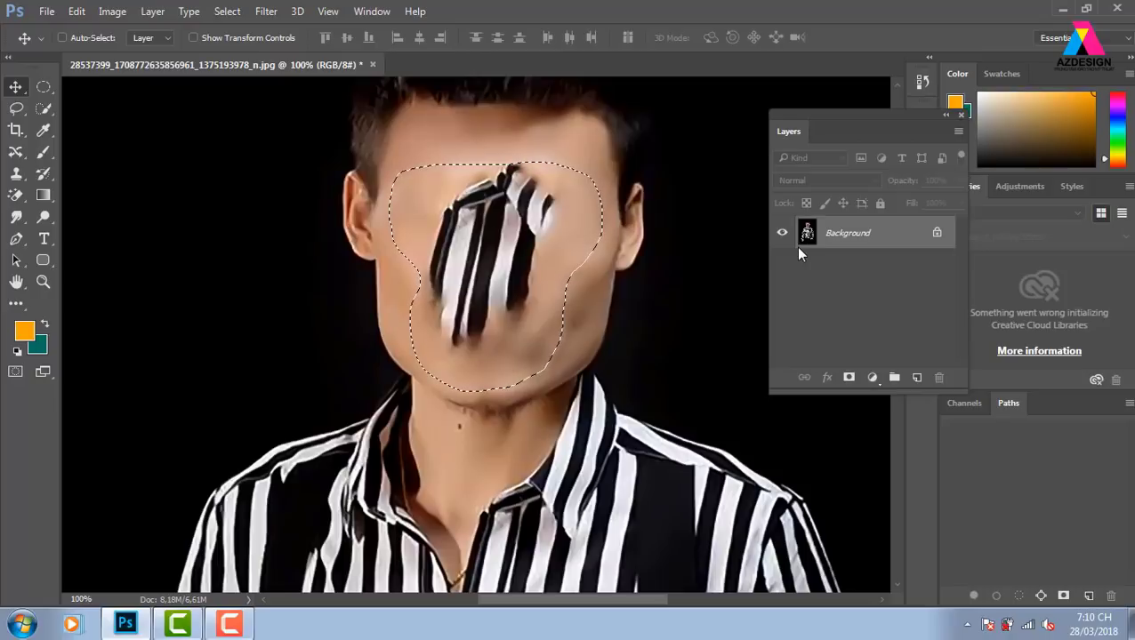
Step: Deselect the face area and close the striped-shirt portrait without saving
key("ctrl+d")
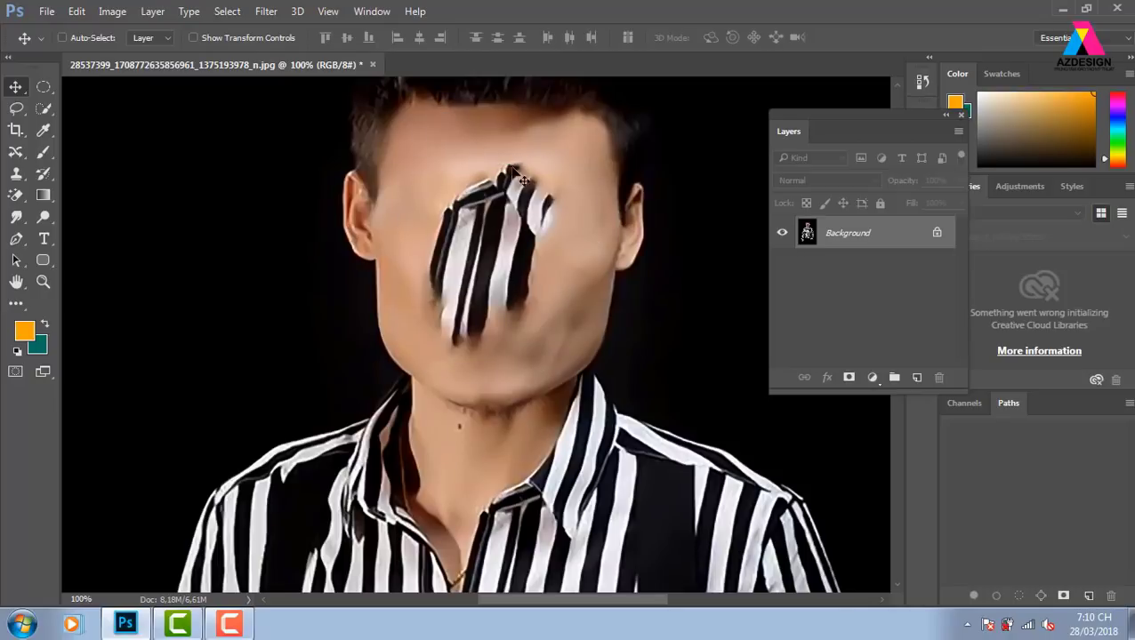
left_click(372, 65)
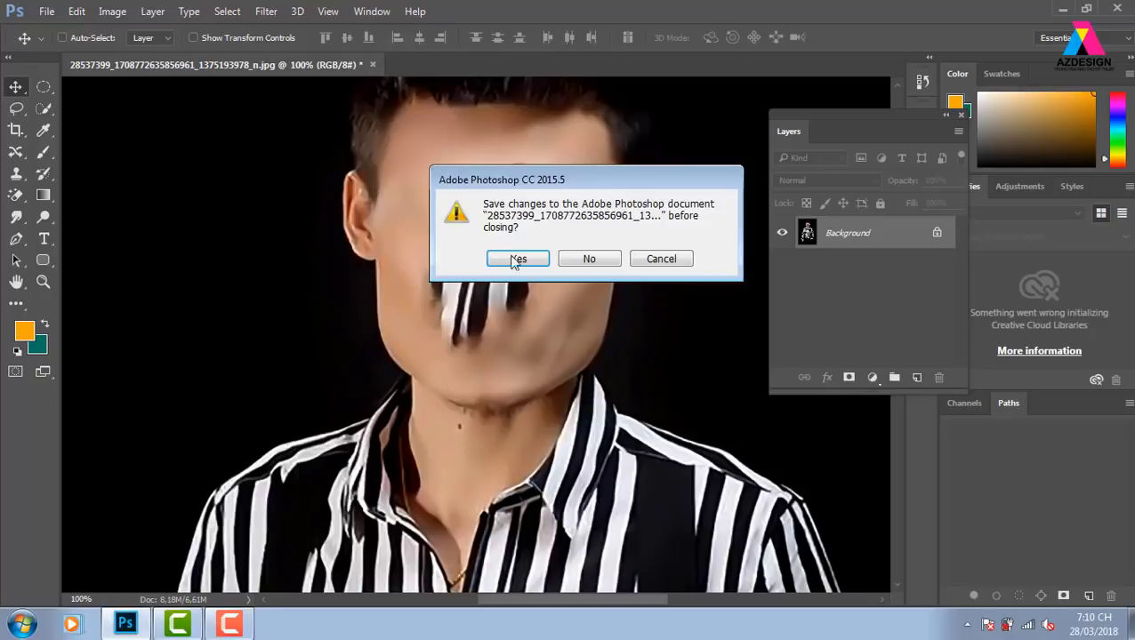
left_click(588, 257)
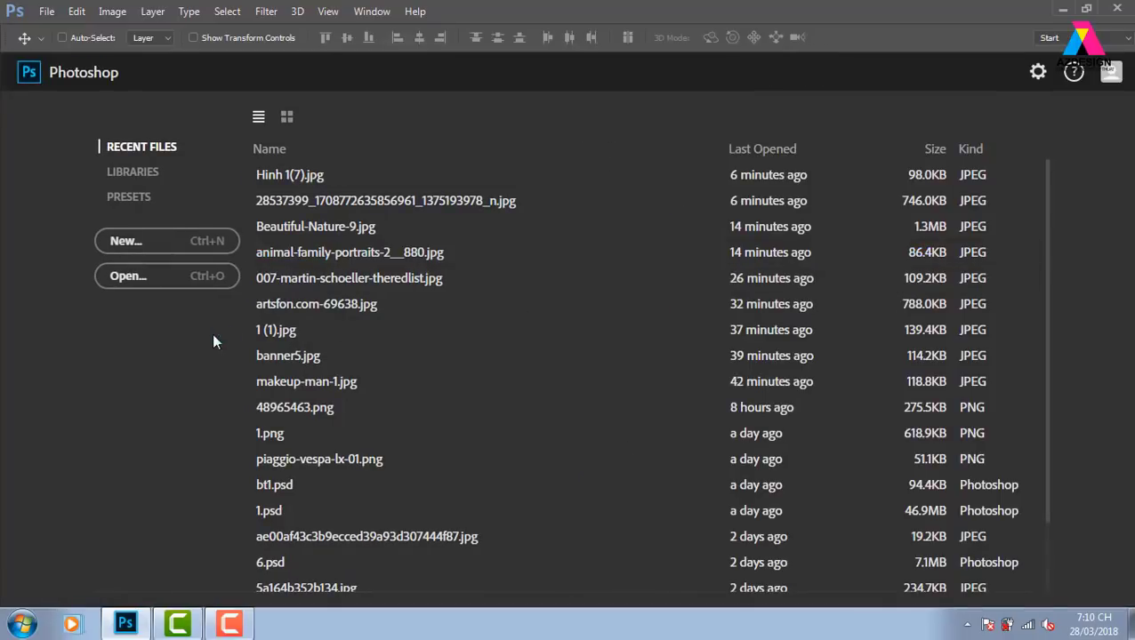
Step: Open animal-family-portraits-2__880 from Local Disk (E:) > thuvienanh > thiênnhien
left_click(160, 276)
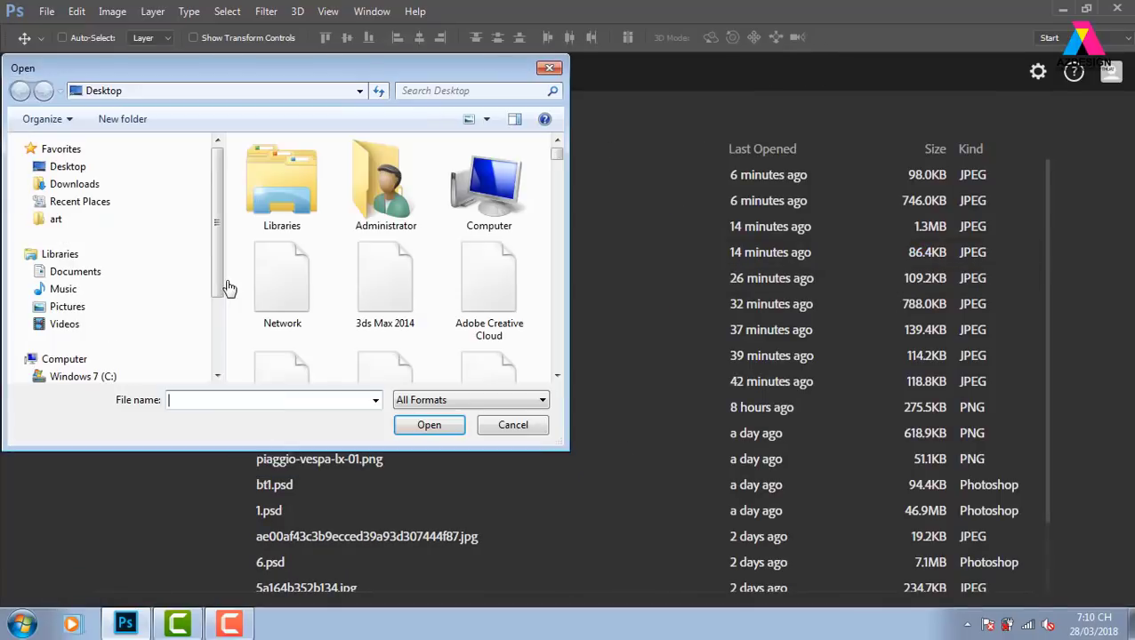
double_click(489, 189)
double_click(375, 237)
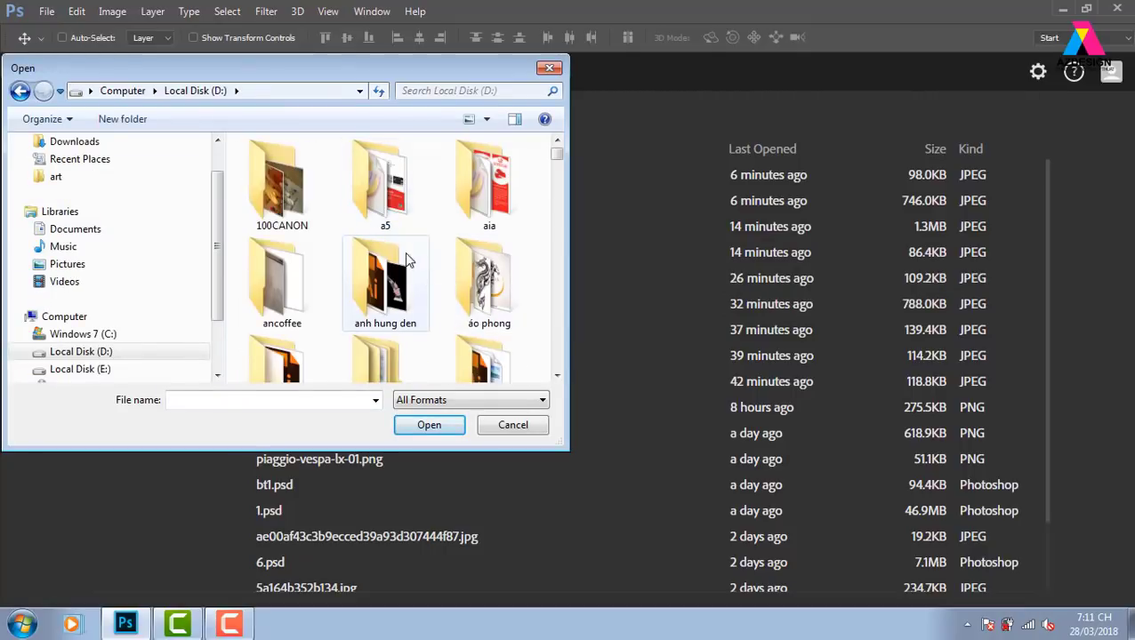
left_click(123, 90)
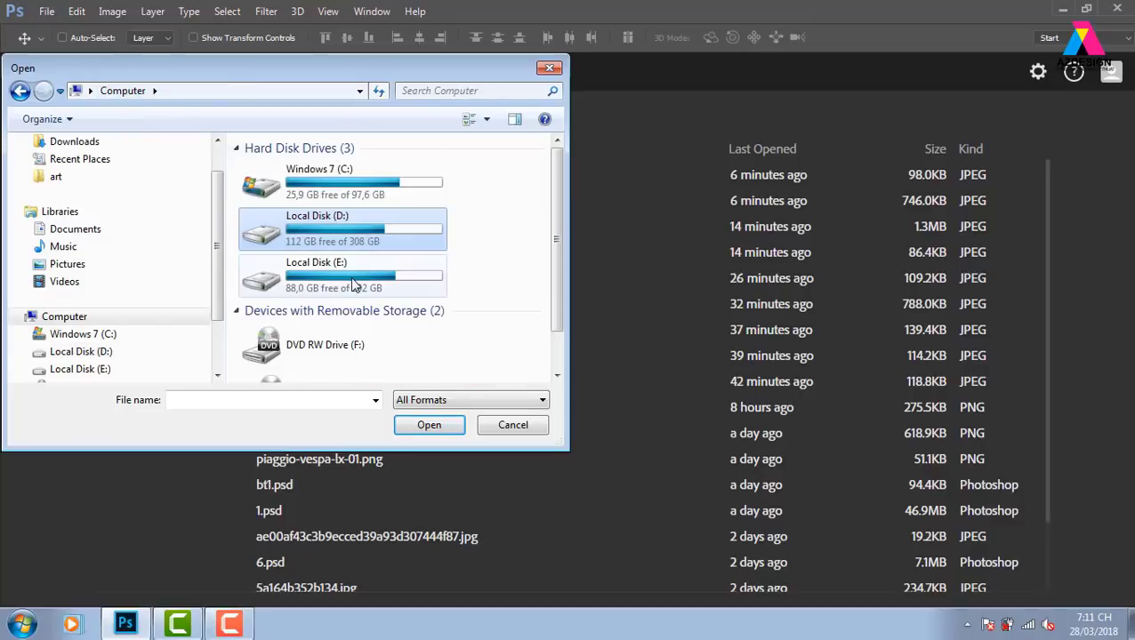
double_click(338, 271)
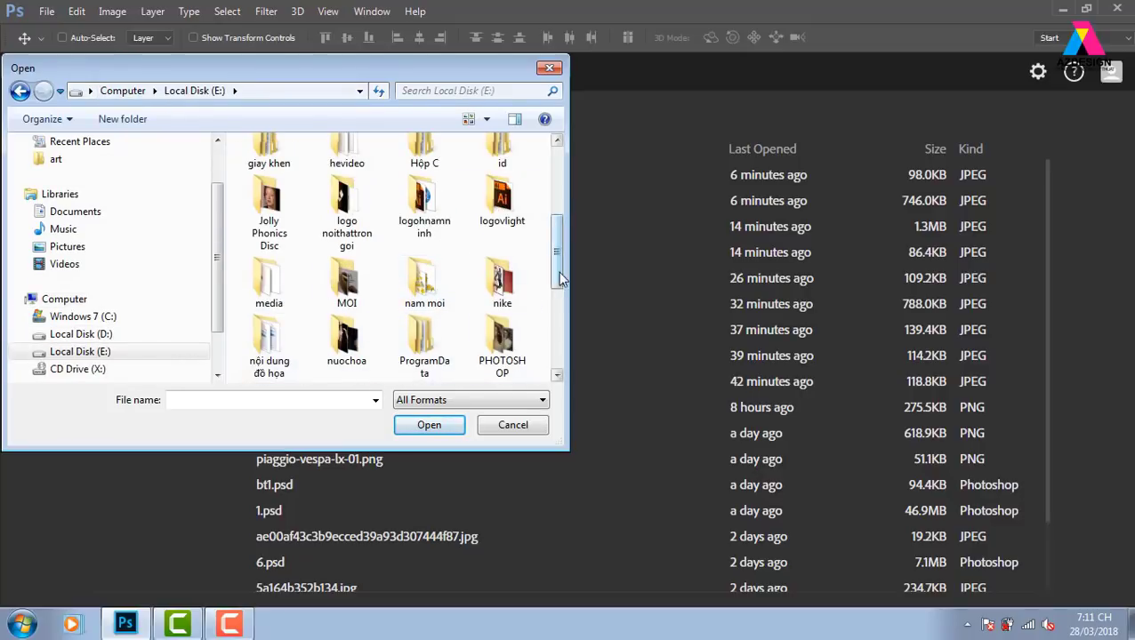
scroll(498, 285, "down", 3)
double_click(270, 320)
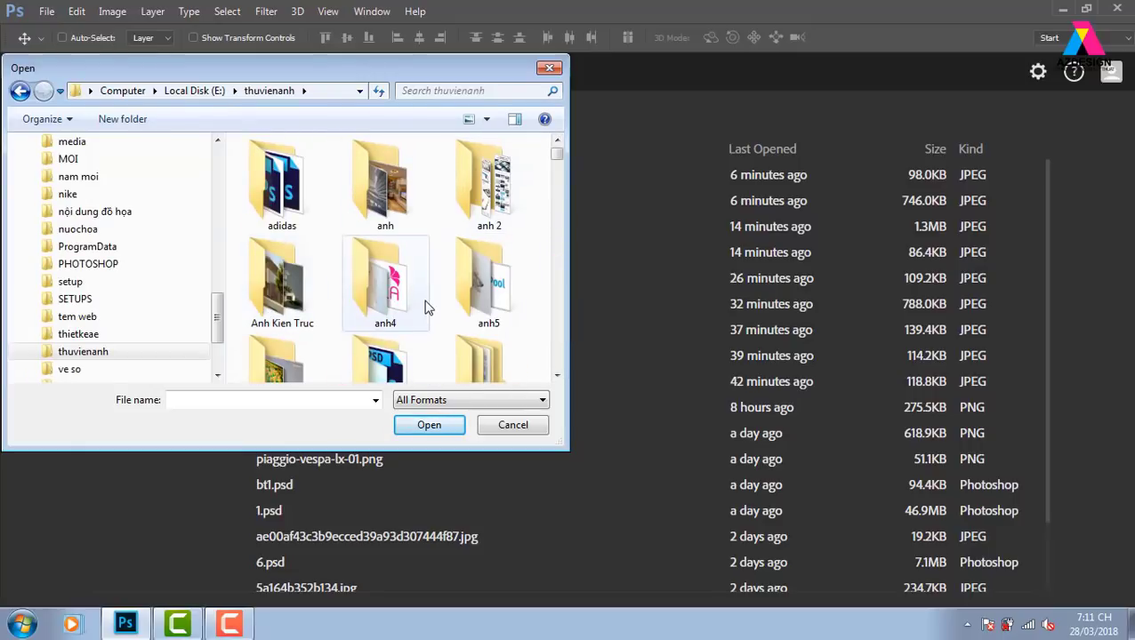
left_click(377, 224)
scroll(383, 229, "down", 5)
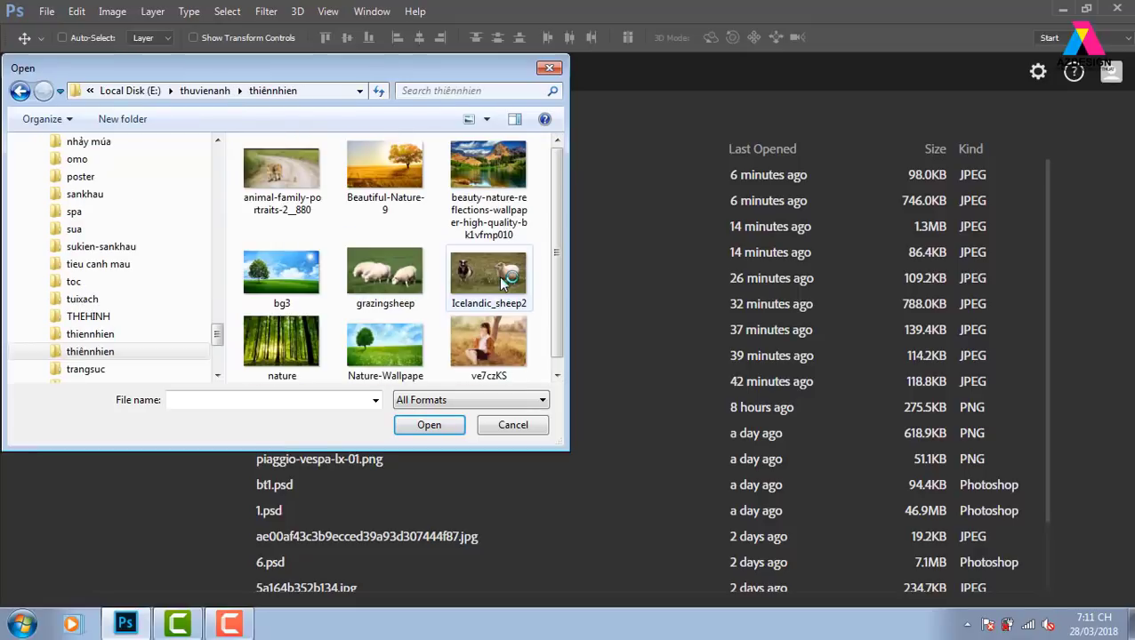
left_click(291, 176)
left_click(416, 424)
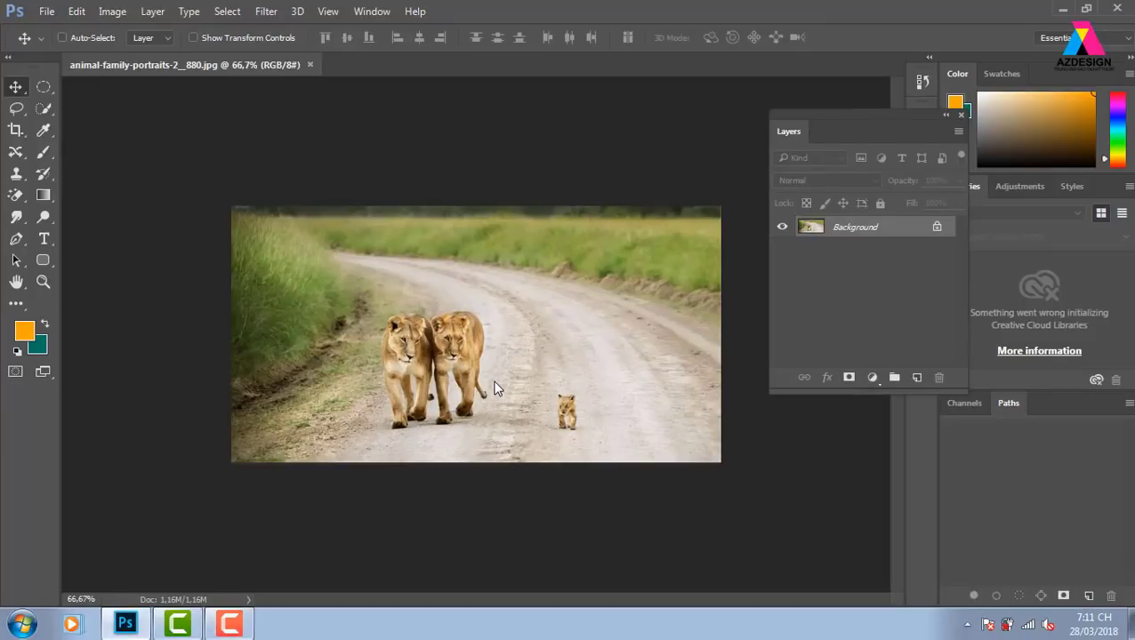
Step: View the lion photo at 100%, hide the Layers panel, and lasso around the cub
key("ctrl+1")
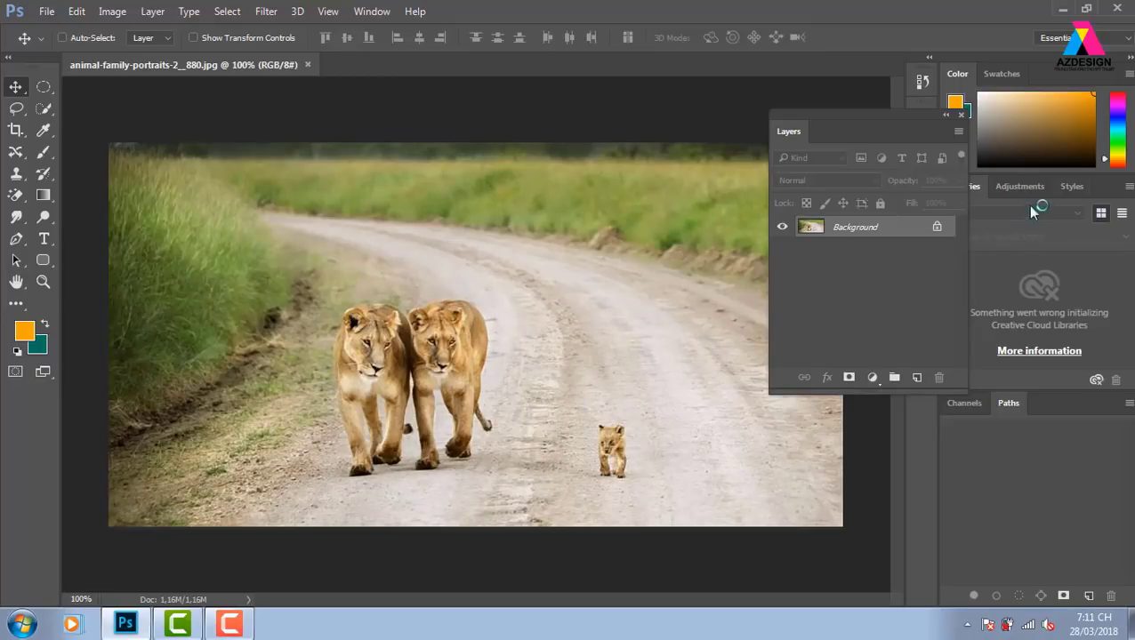
left_click(960, 115)
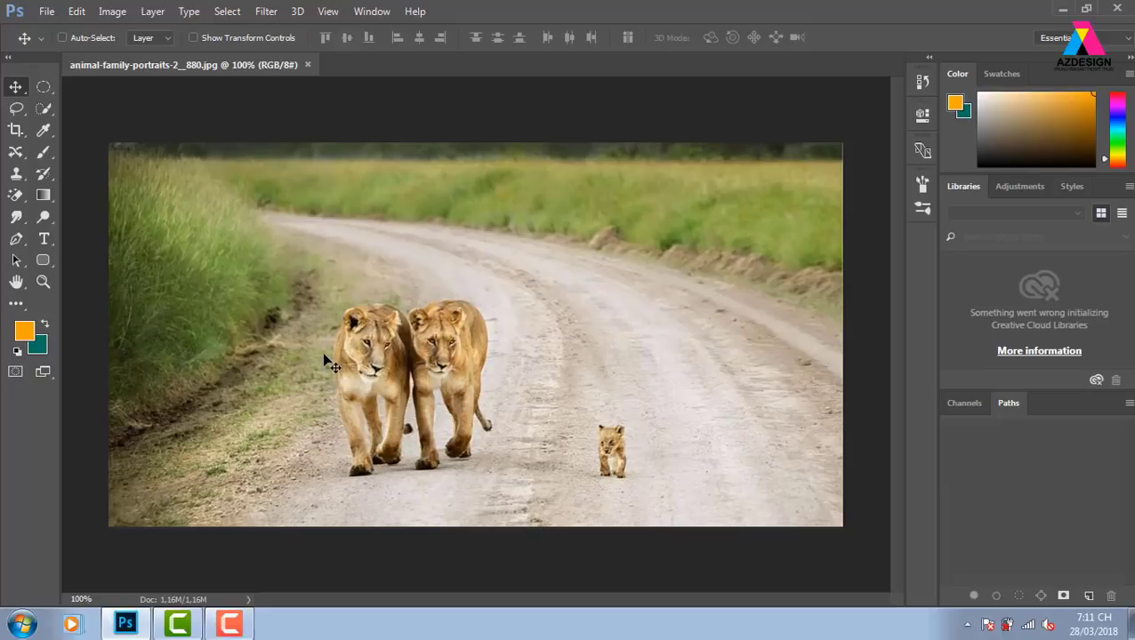
left_click(16, 108)
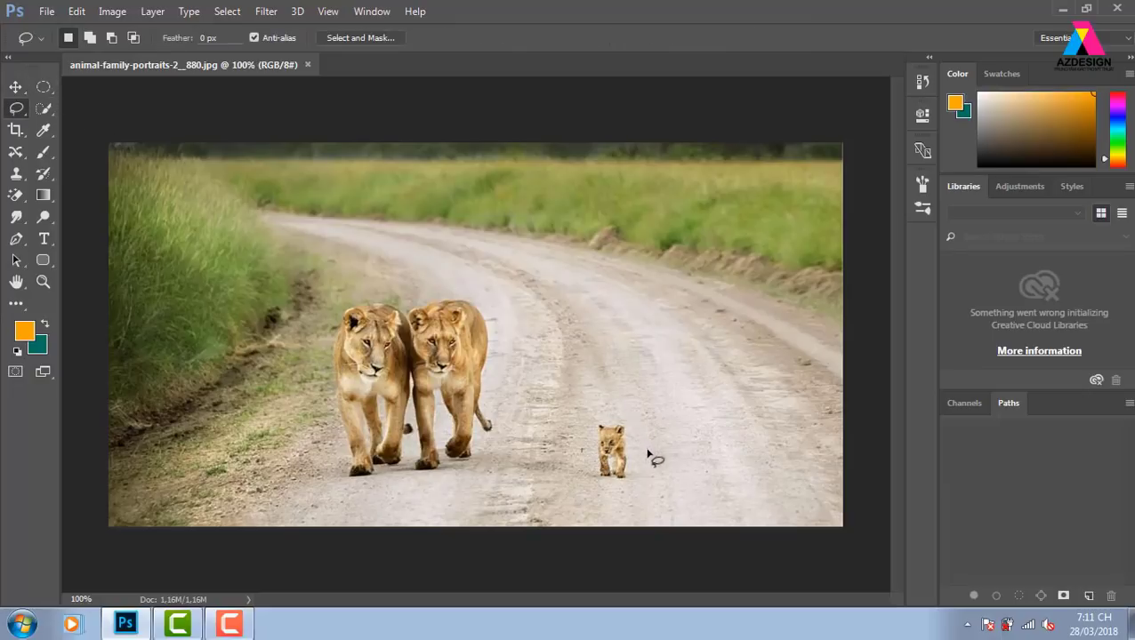
left_click_drag(647, 454, 588, 465)
left_click(24, 157)
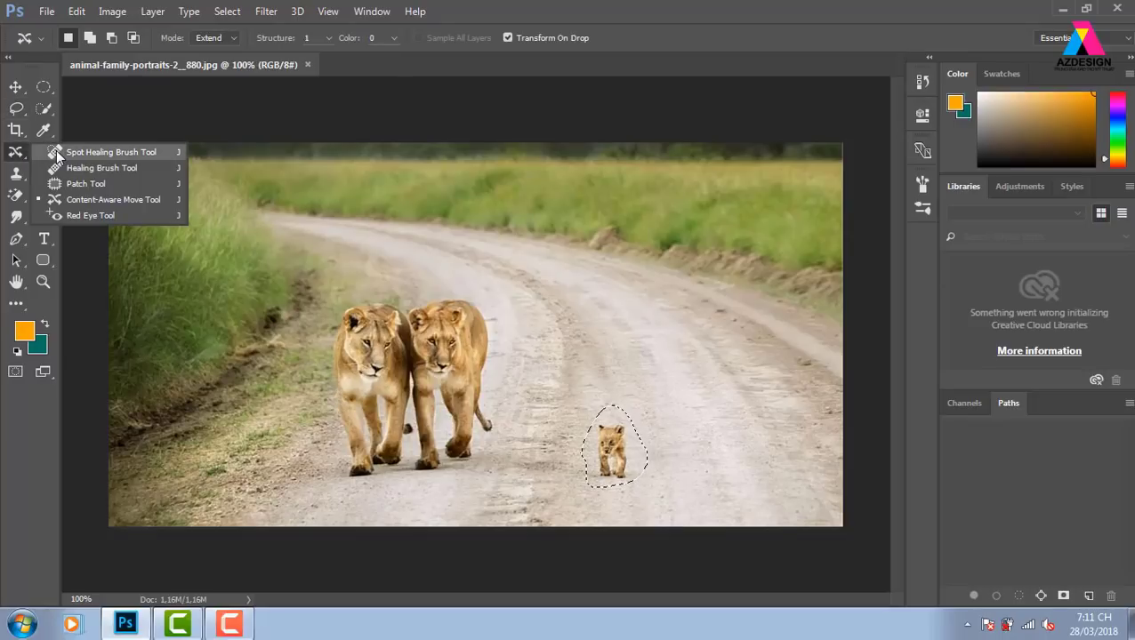
Step: Pick the Content-Aware Move Tool, dropping the lion cub's selection
left_click(143, 203)
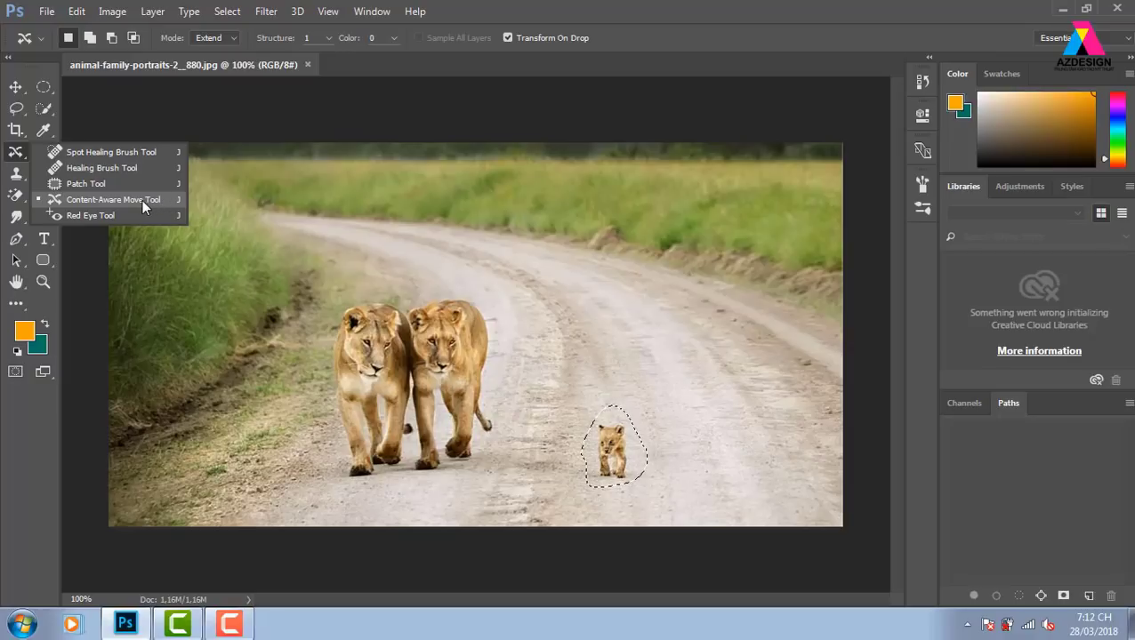
left_click(696, 444)
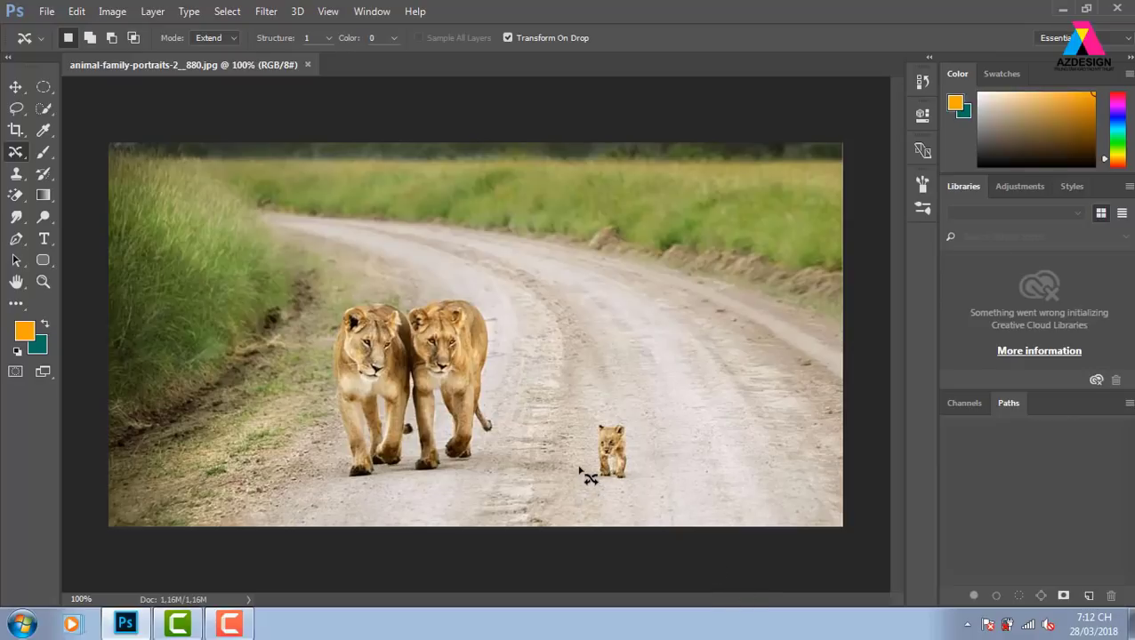
Step: Outline the cub more widely, try a Content-Aware fill to erase it, then undo
left_click_drag(580, 473, 580, 482)
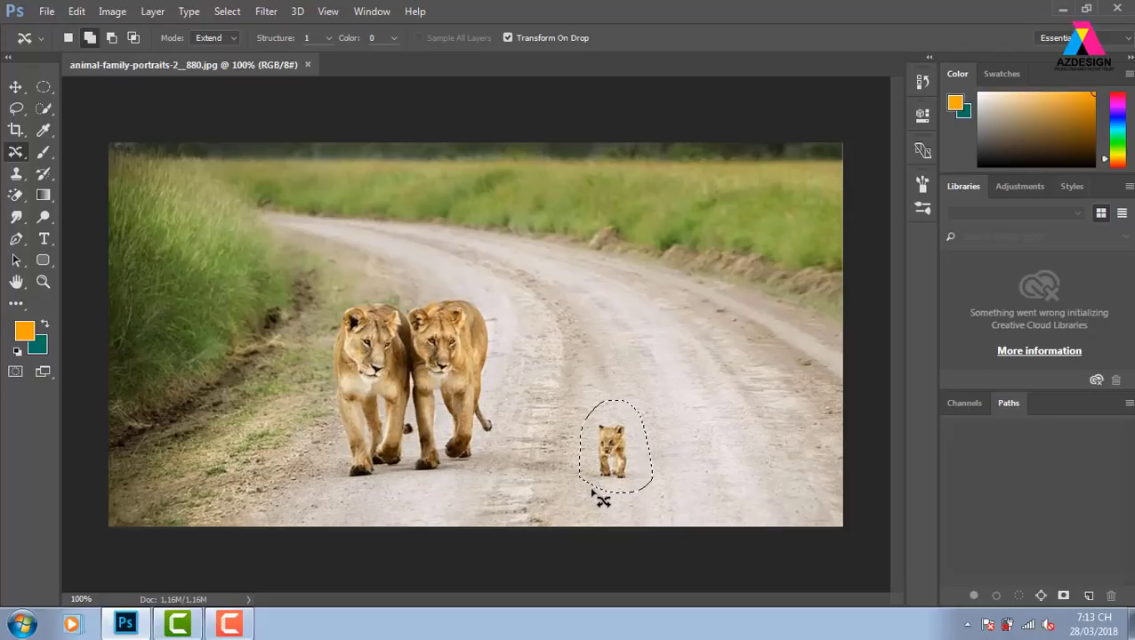
key("shift+BackSpace")
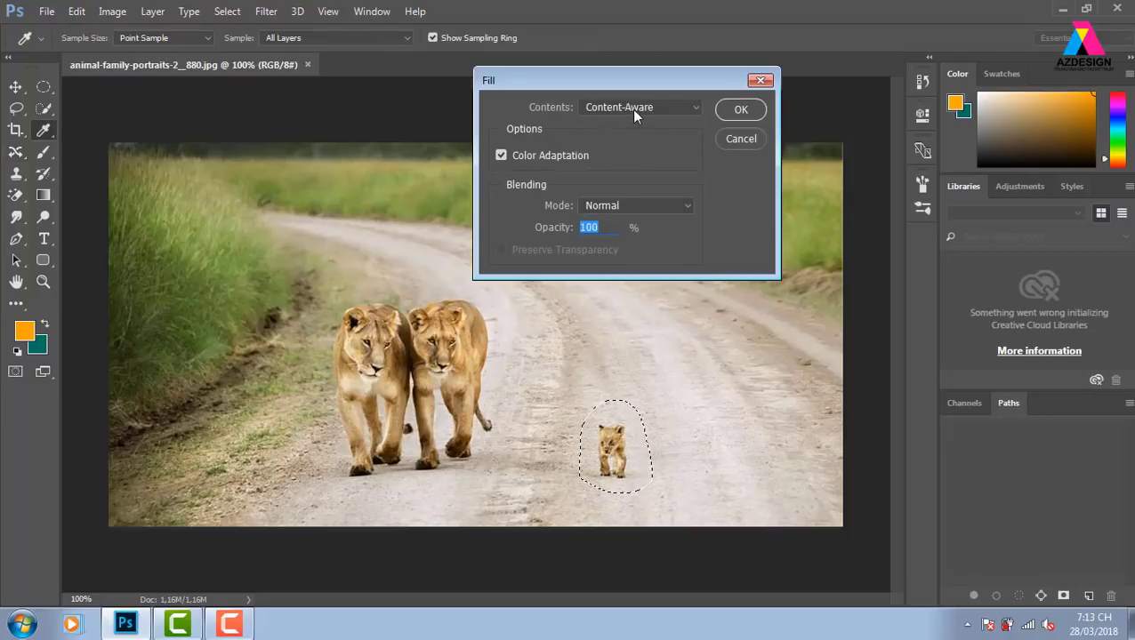
left_click(739, 110)
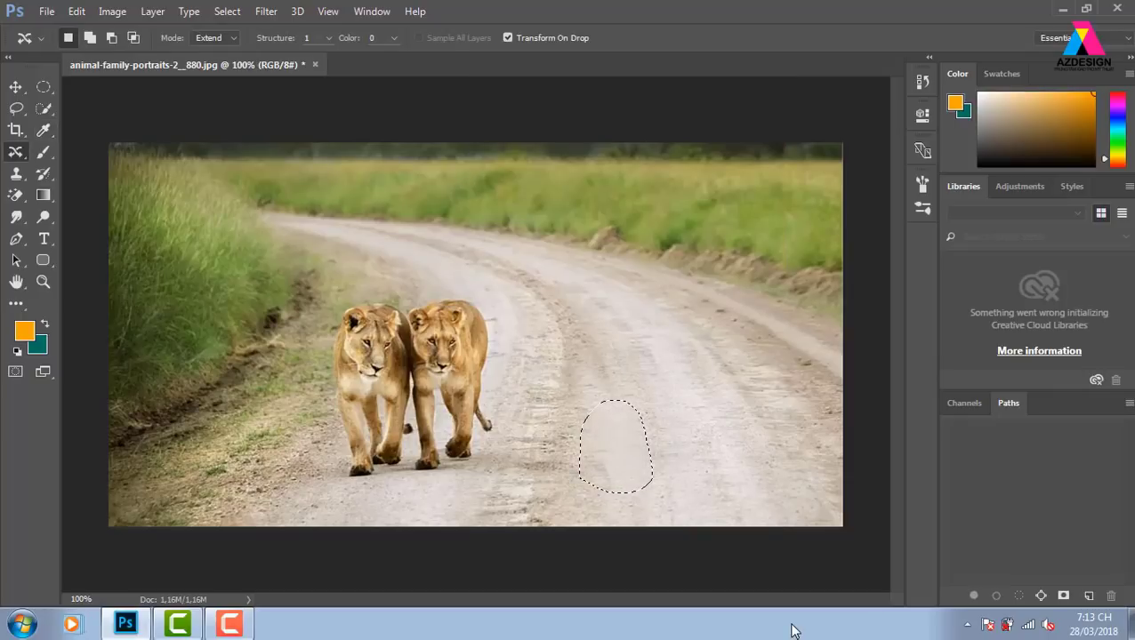
key("ctrl+z")
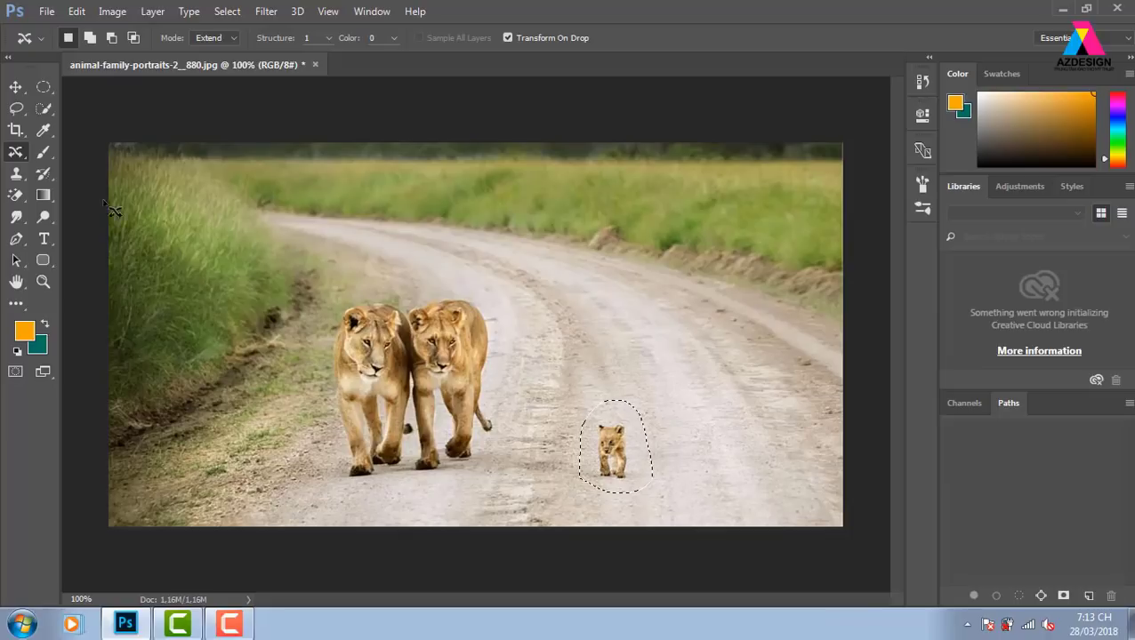
Step: Move the lion cub left with Content-Aware Move in Move mode, then undo and deselect
left_click(25, 152)
left_click(235, 37)
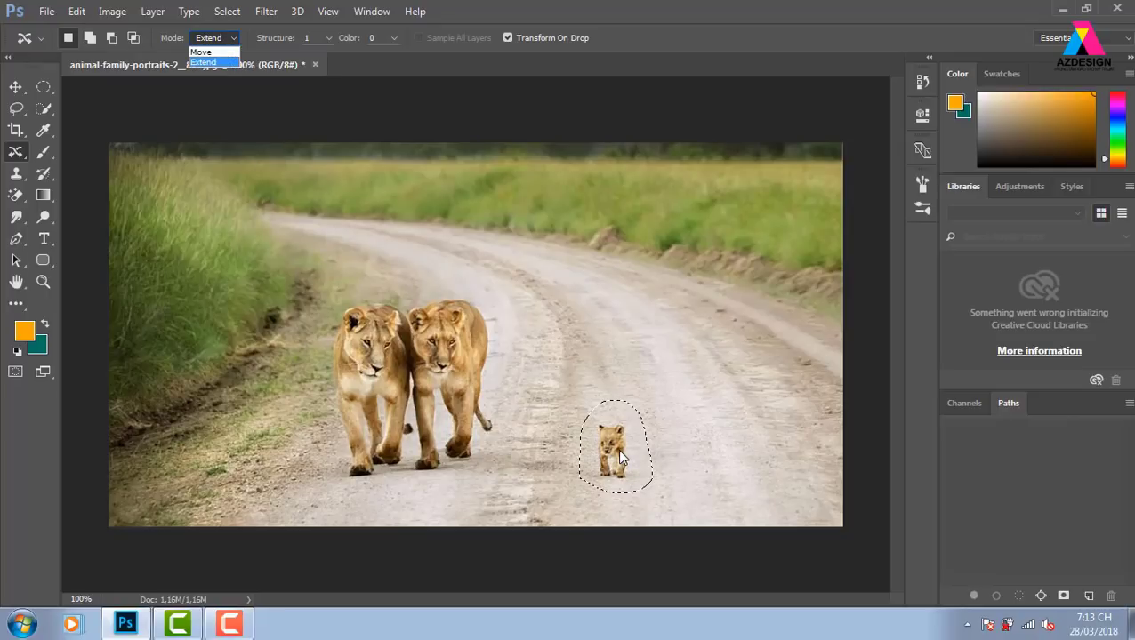
left_click(223, 52)
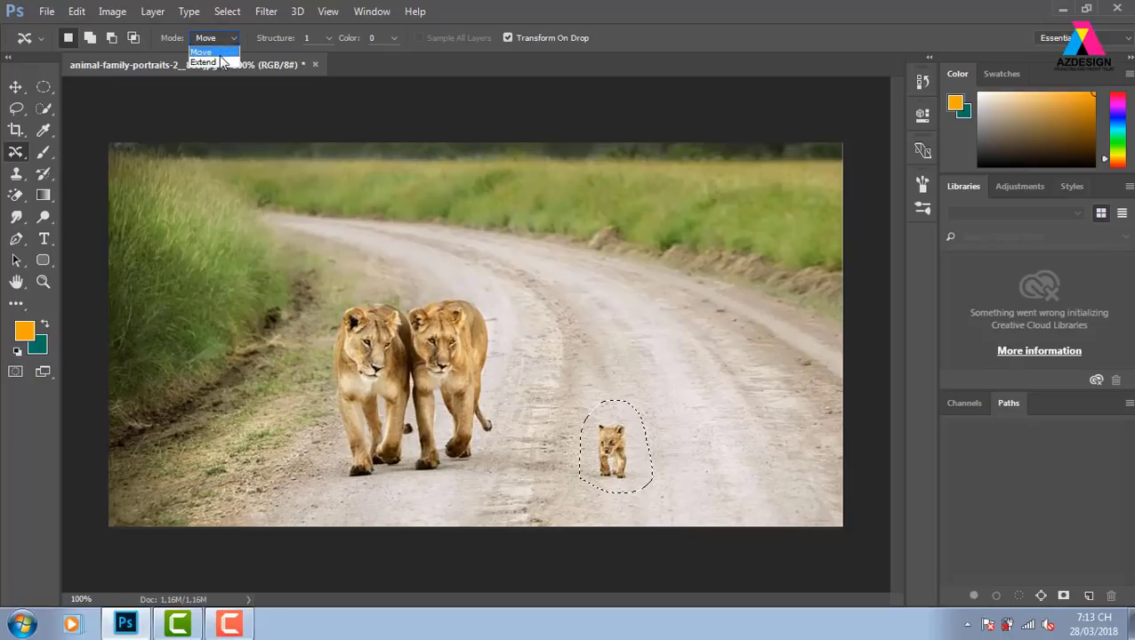
left_click_drag(627, 459, 544, 456)
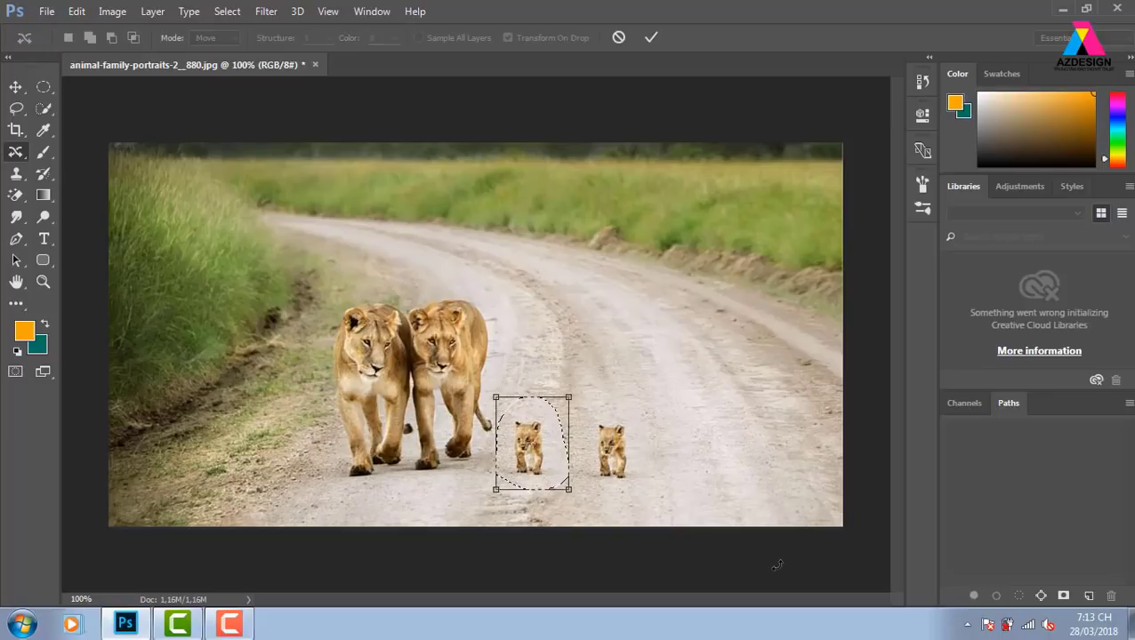
key("Return")
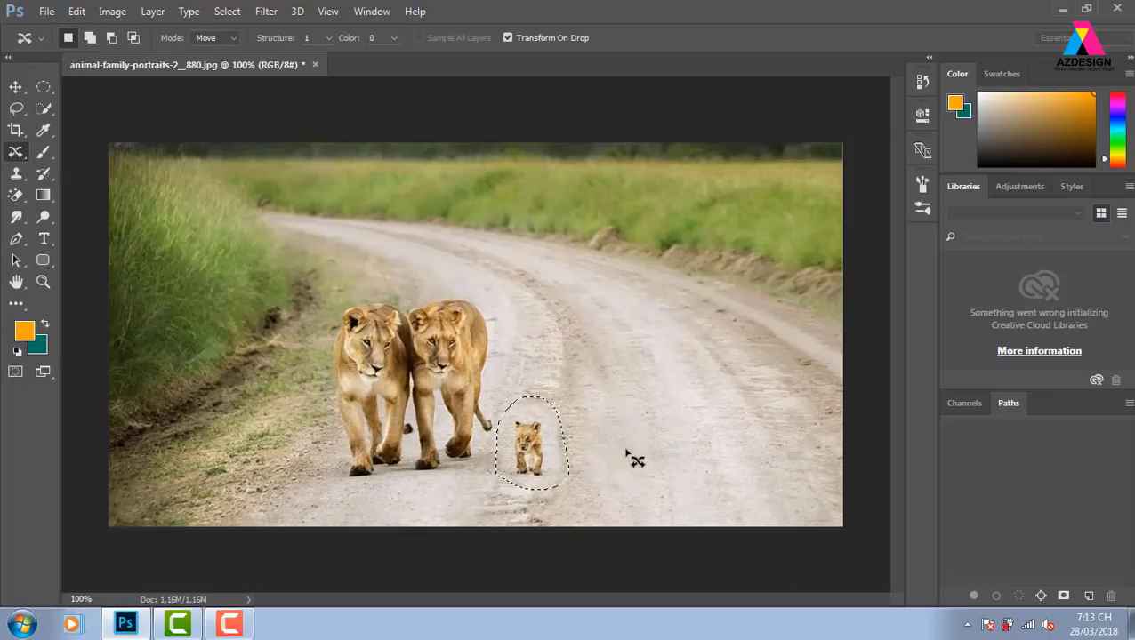
key("ctrl+d")
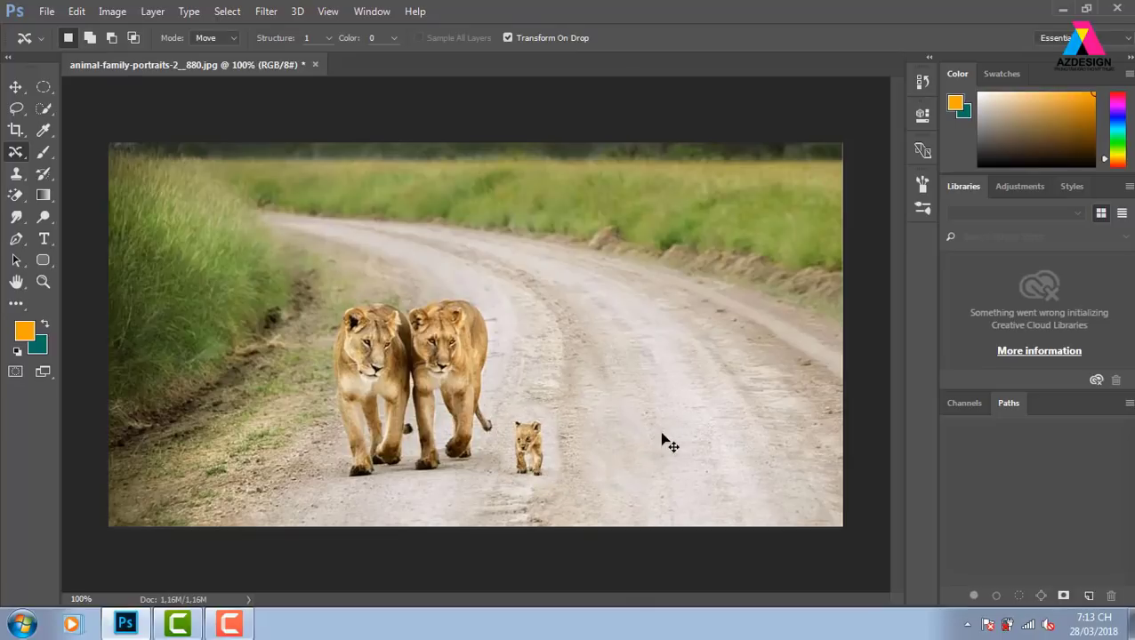
key("ctrl+z")
key("ctrl+z")
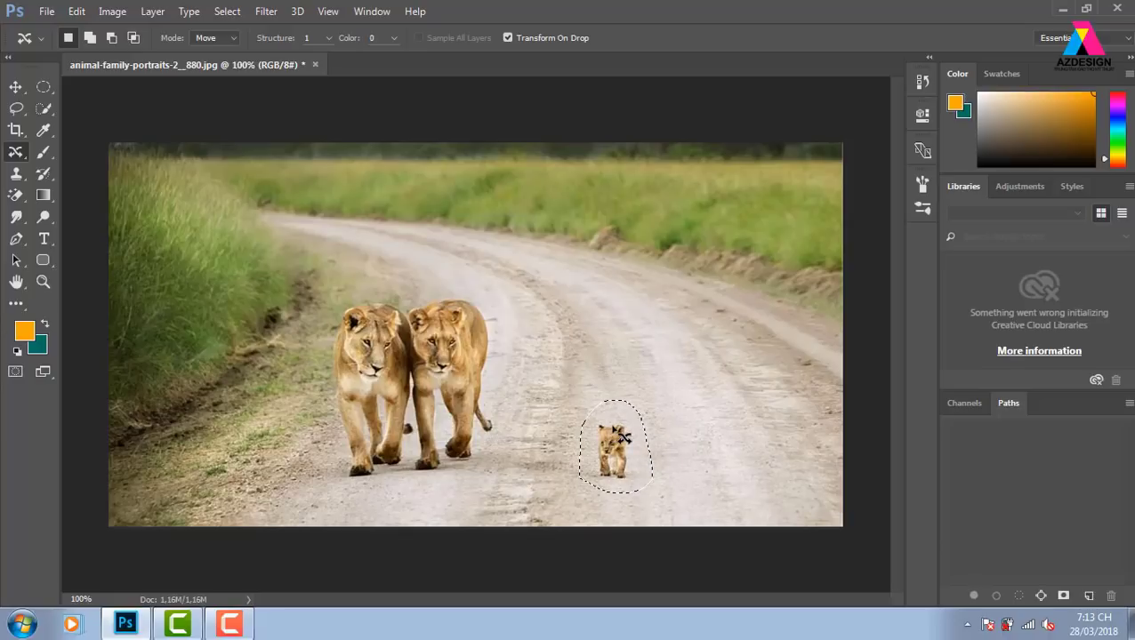
key("ctrl+d")
Step: Open the Icelandic_sheep2 photo
key("ctrl+o")
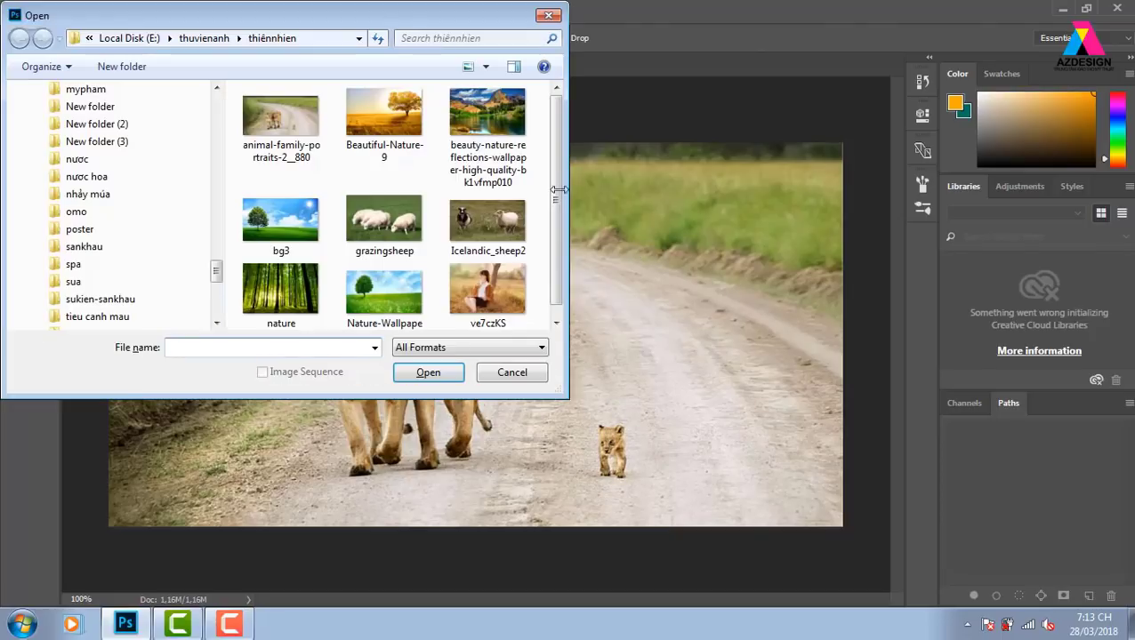
left_click(481, 226)
left_click(440, 373)
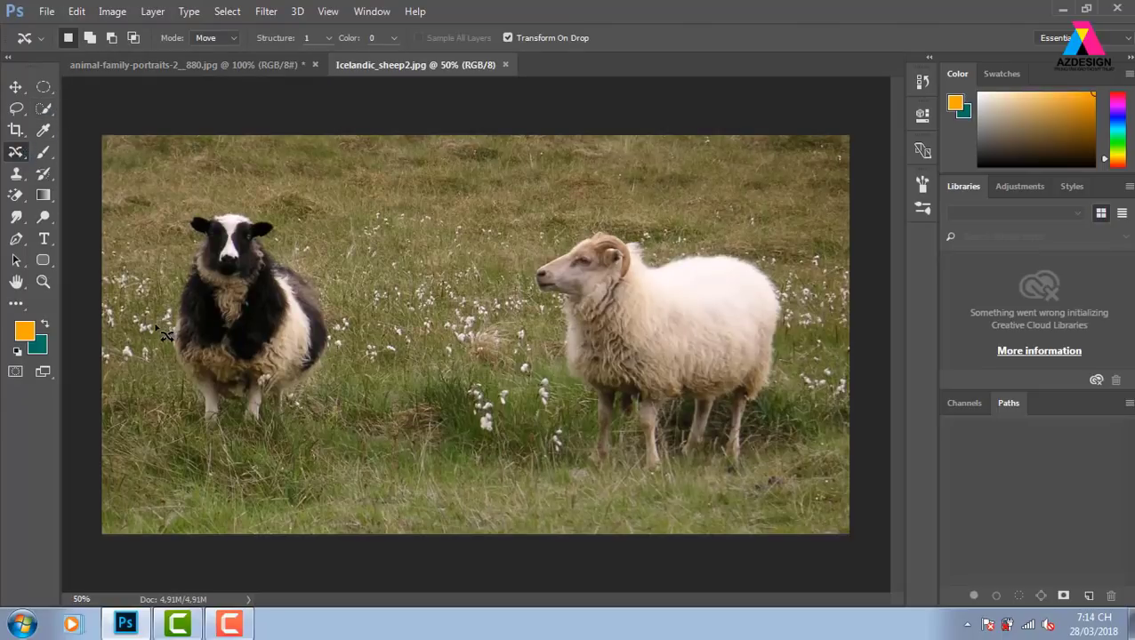
Step: Content-aware move the black sheep right beside the white ram and deselect
mouse_move(160, 218)
left_mouse_down()
mouse_move(357, 357)
mouse_move(284, 467)
mouse_move(187, 443)
mouse_move(148, 385)
mouse_move(160, 335)
left_mouse_up()
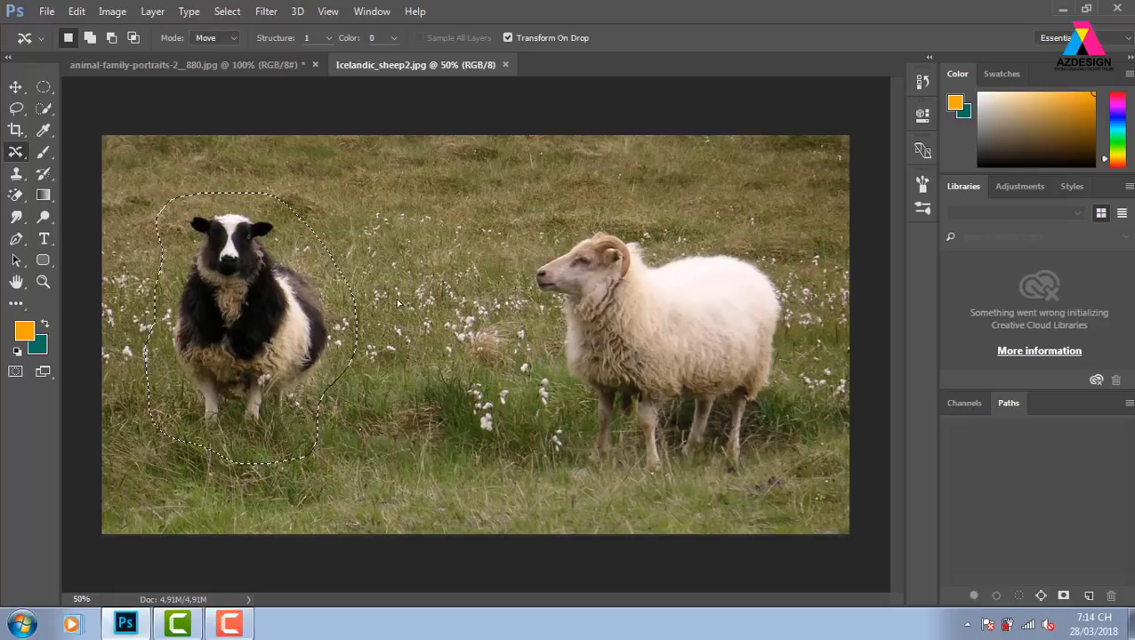
mouse_move(249, 293)
left_mouse_down()
mouse_move(460, 298)
mouse_move(421, 297)
left_mouse_up()
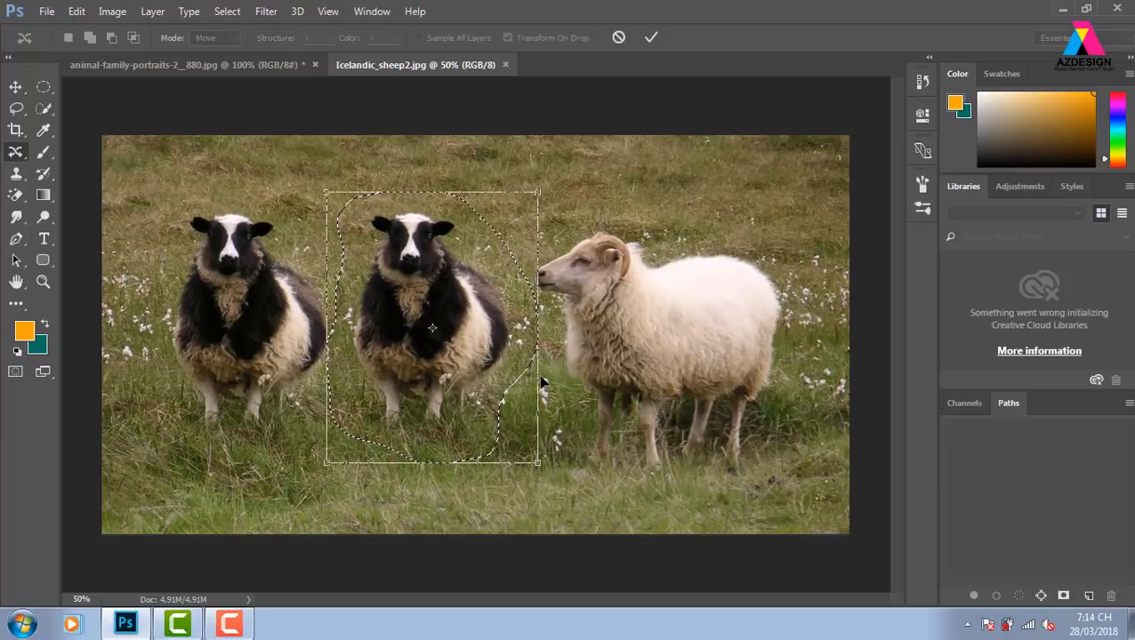
key("Return")
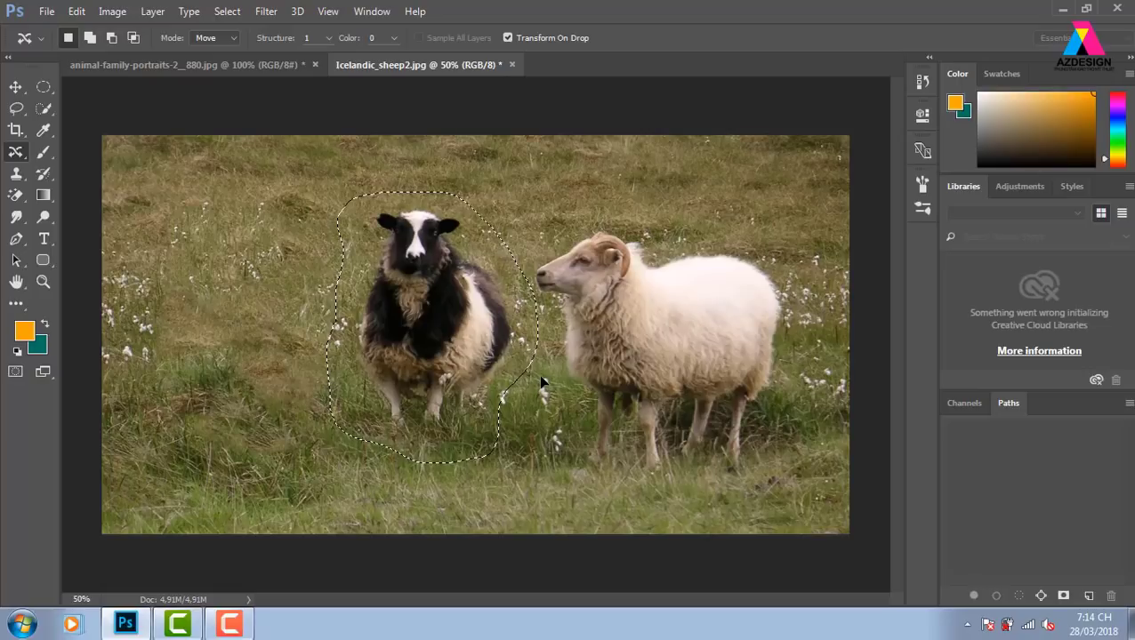
key("ctrl+d")
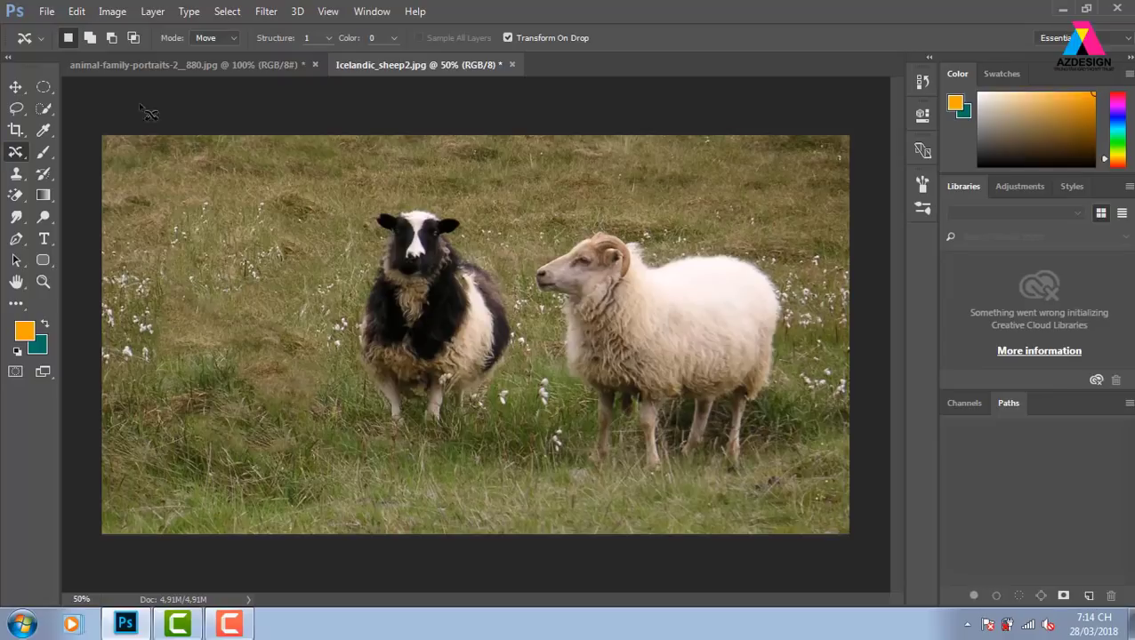
Step: In the lion photo, copy the cub further right on the road using Extend mode
left_click(194, 71)
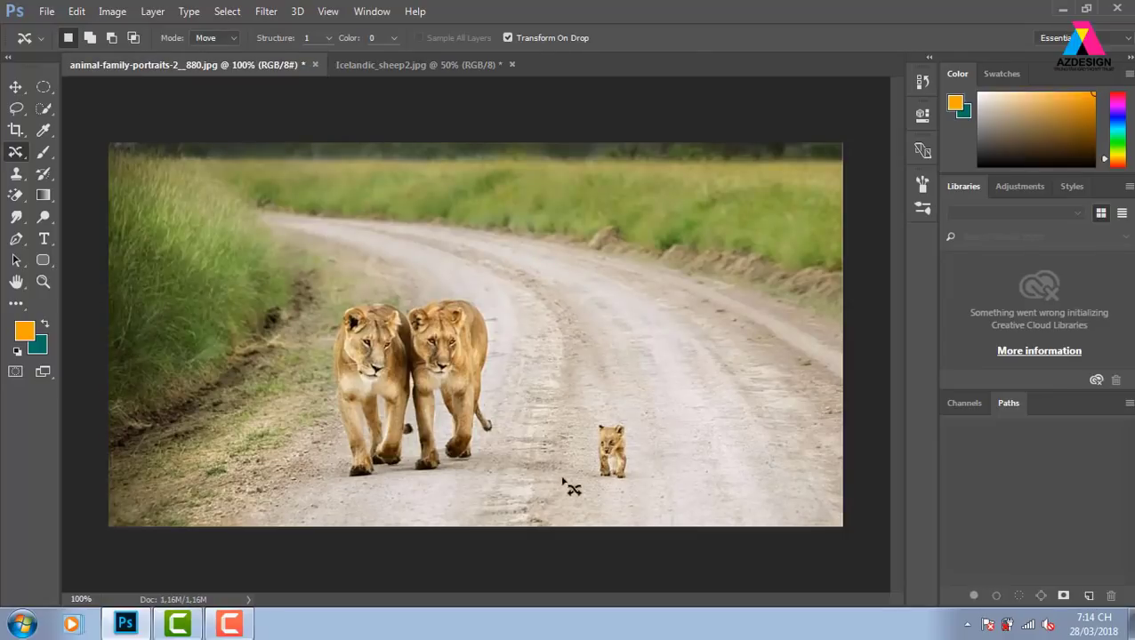
mouse_move(594, 412)
left_mouse_down()
mouse_move(623, 417)
mouse_move(613, 449)
left_mouse_up()
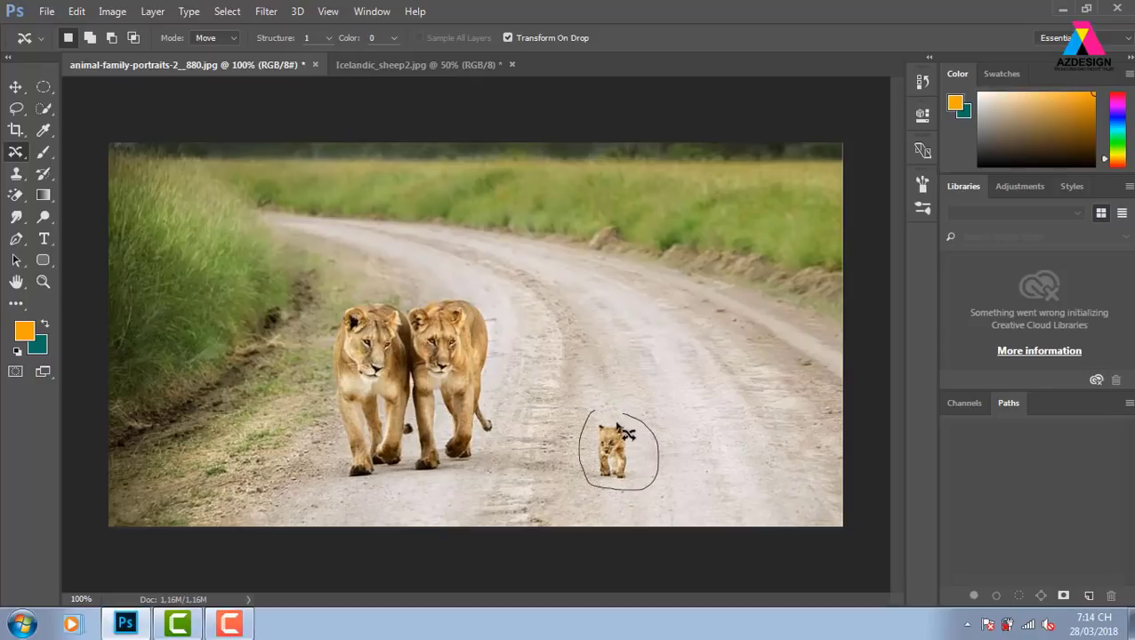
left_click(224, 41)
left_click(207, 62)
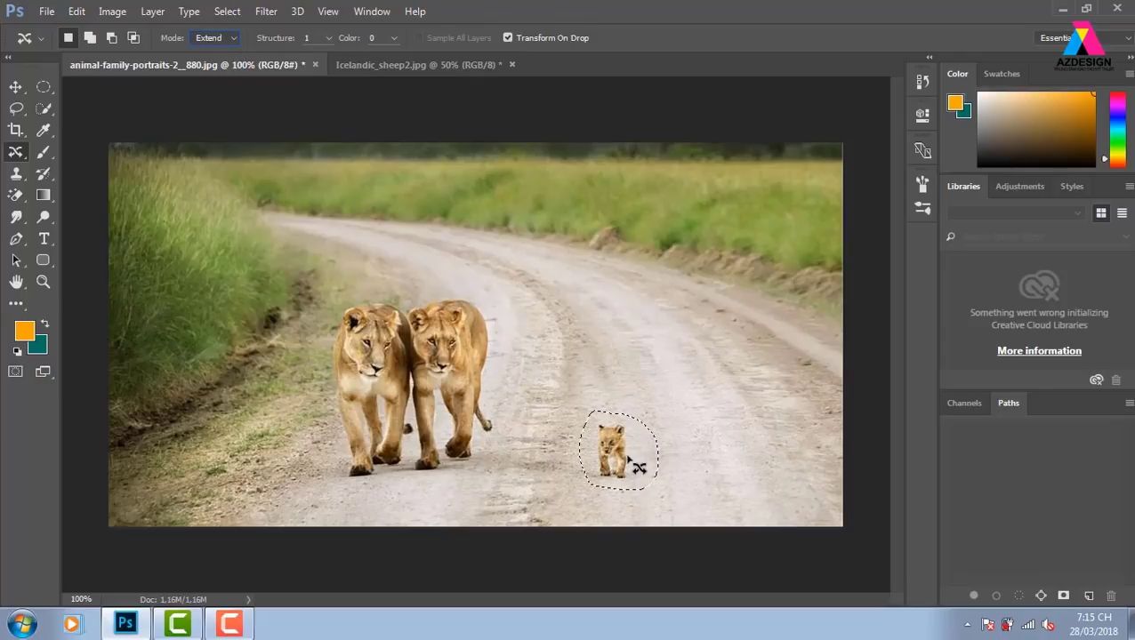
left_click_drag(625, 464, 723, 463)
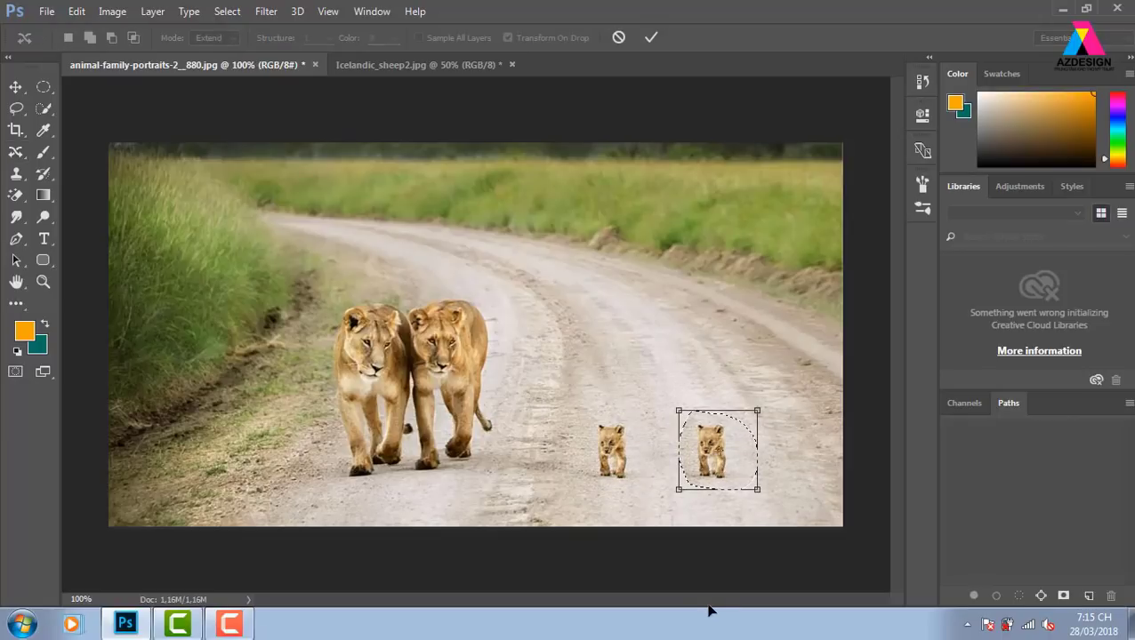
key("Return")
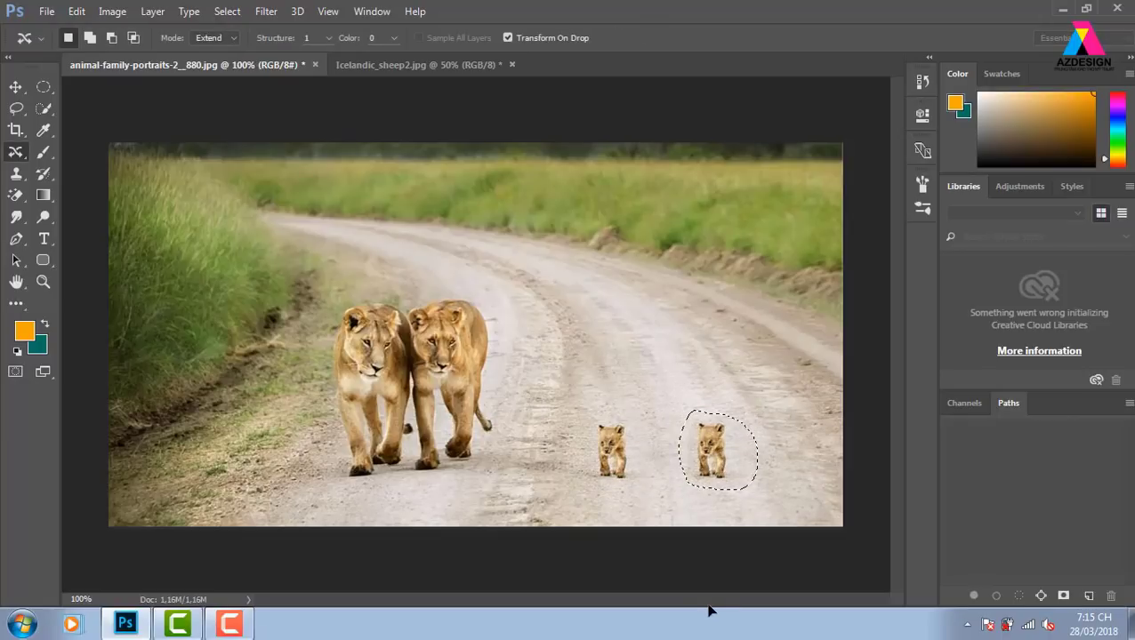
key("ctrl+d")
Step: Close the Icelandic sheep and lion family photos, discarding their changes
left_click(512, 64)
left_click(588, 253)
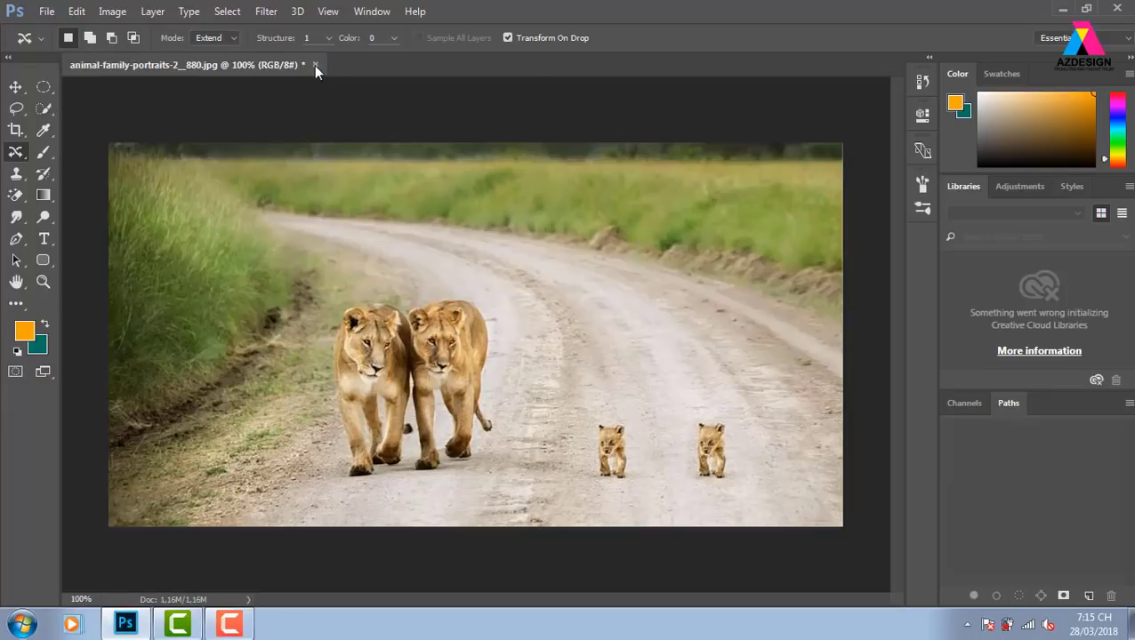
left_click(315, 66)
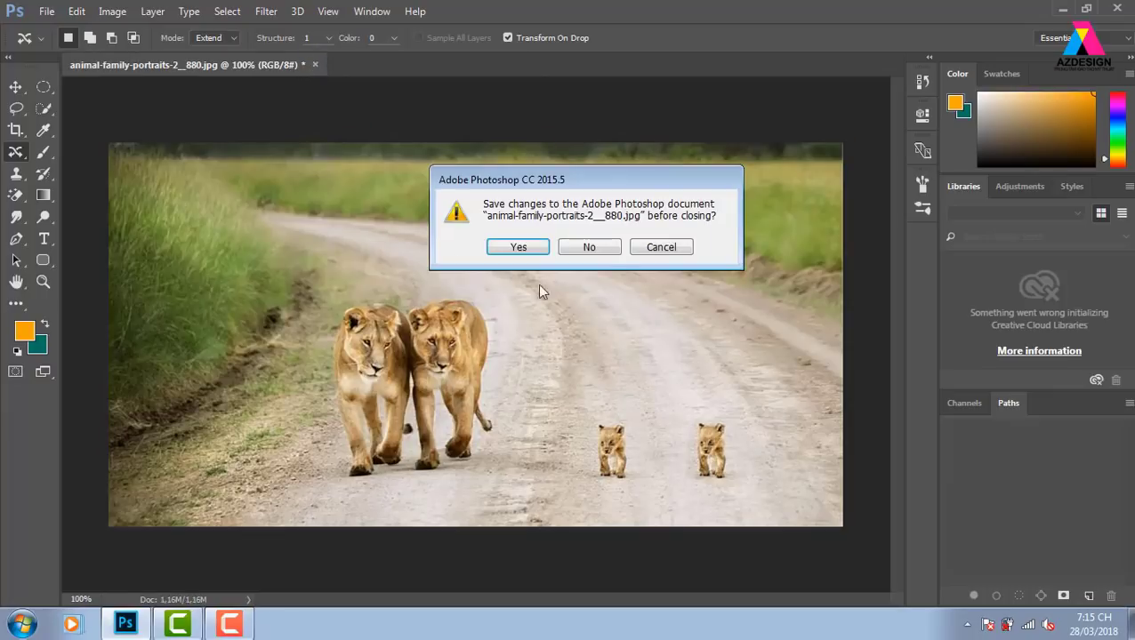
left_click(601, 249)
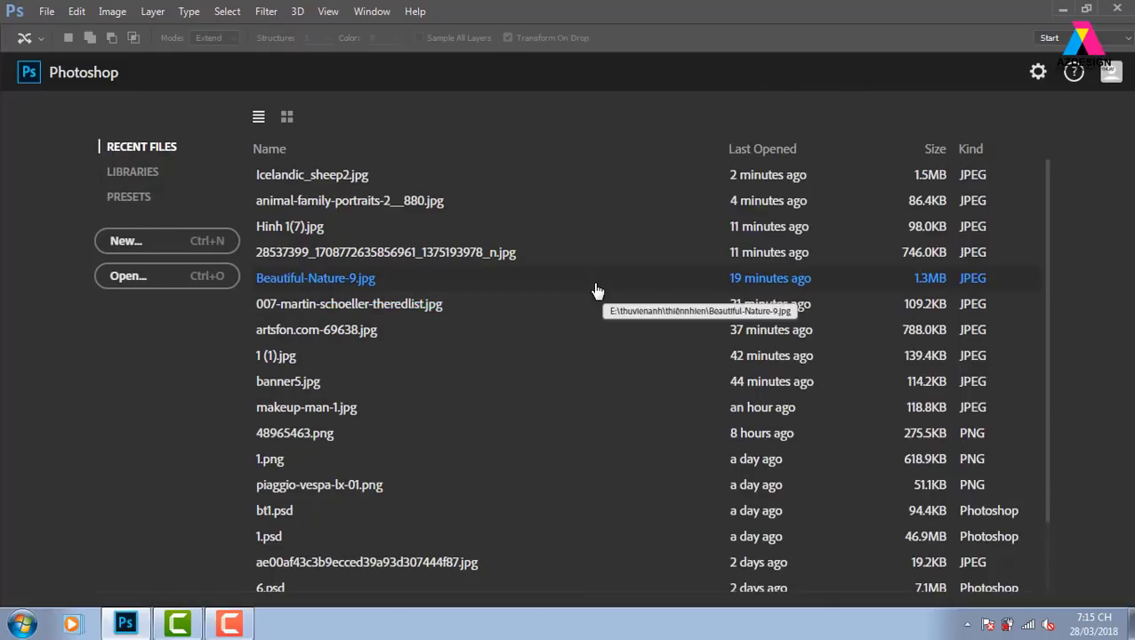
Step: Open the blue car photo 81Ubs-qPQeL._SL1500_.jpg from the thuvienanh car folder
key("ctrl+o")
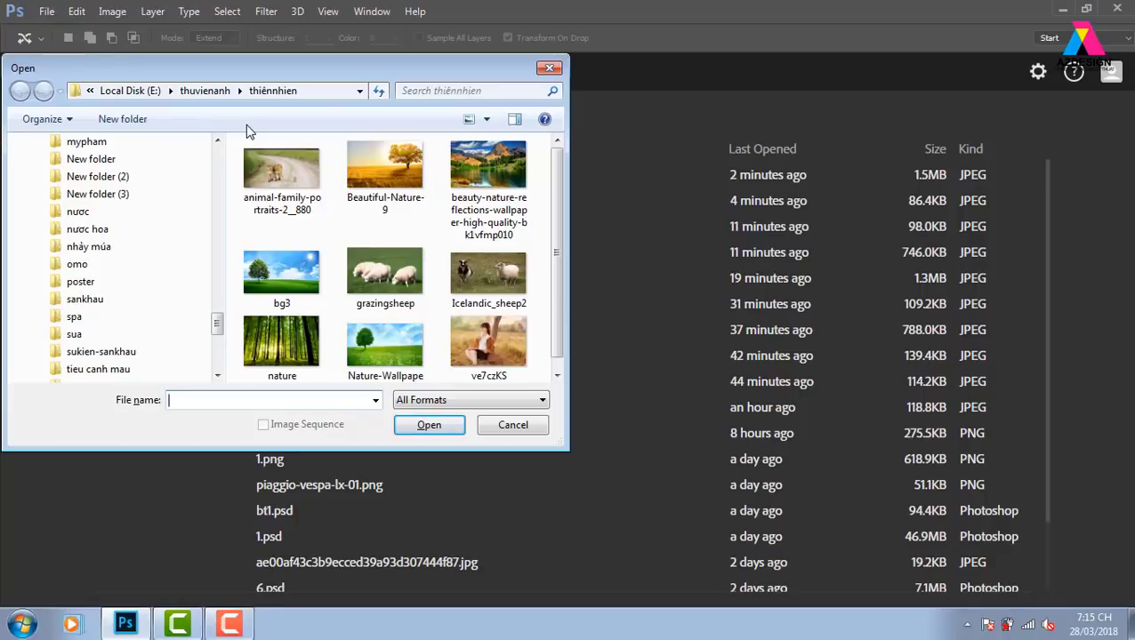
left_click(213, 91)
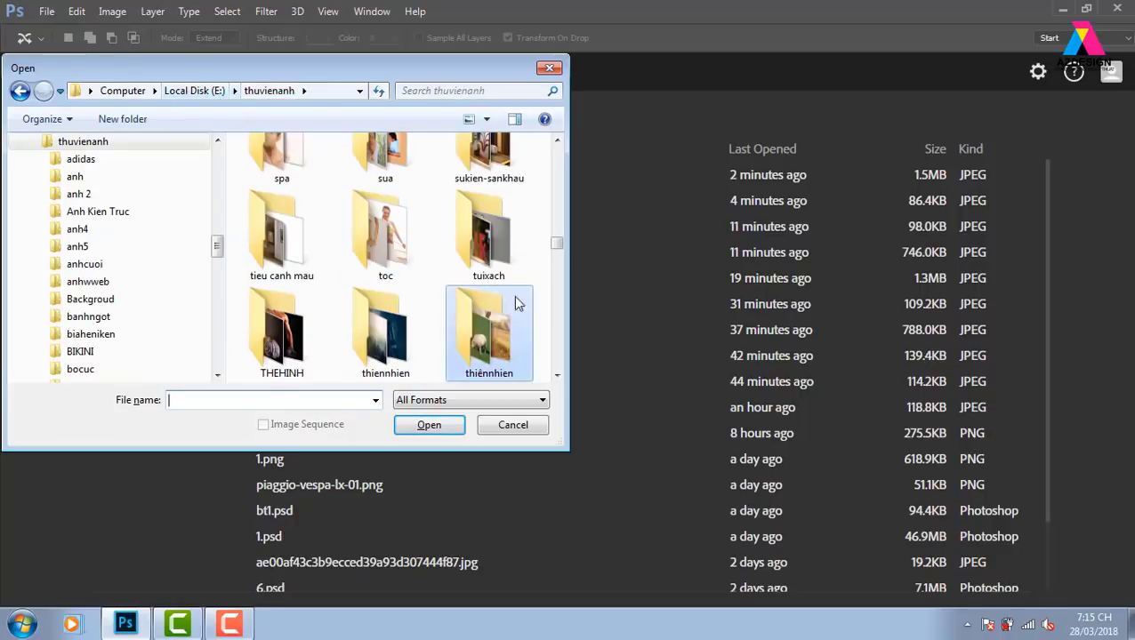
left_click(397, 333)
scroll(398, 334, "down", 3)
left_click(282, 302)
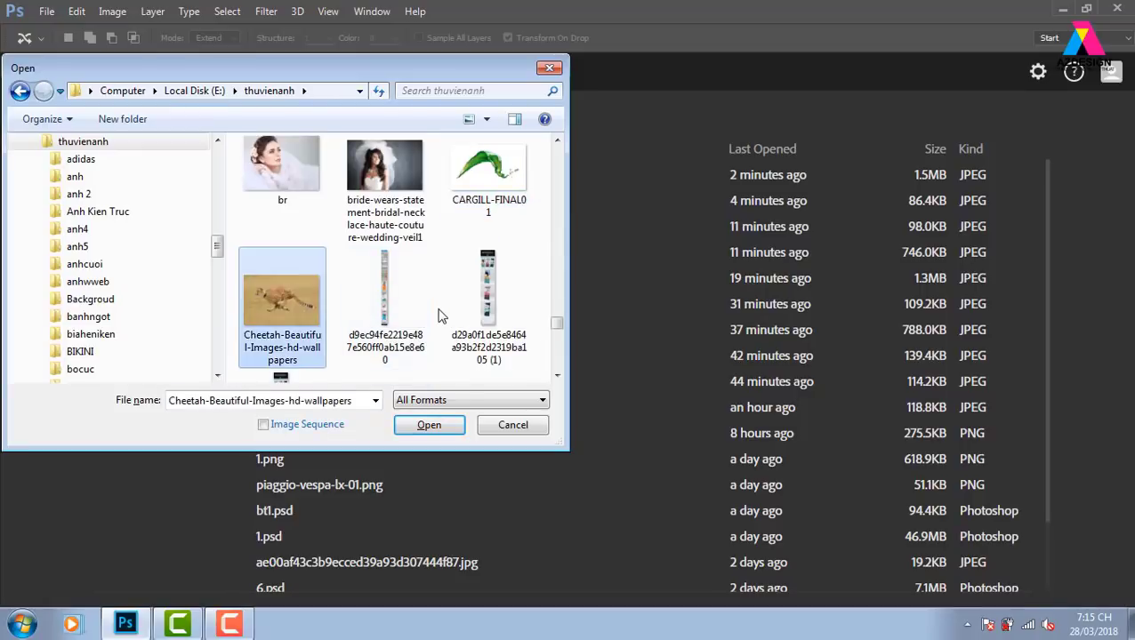
scroll(391, 182, "up", 5)
double_click(385, 182)
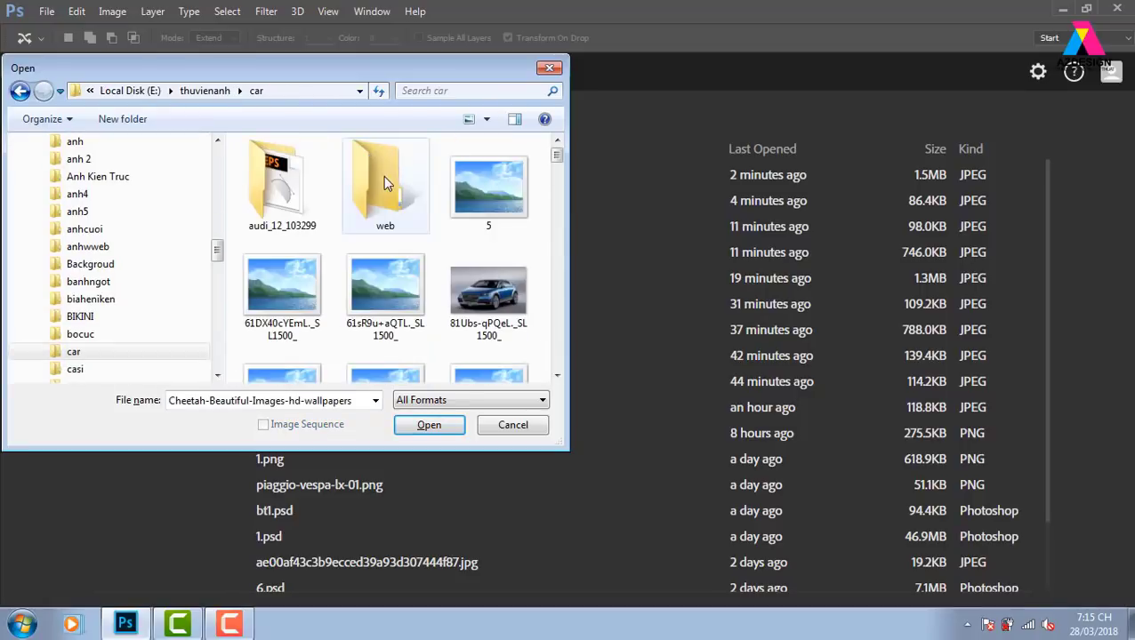
left_click(489, 298)
left_click(445, 425)
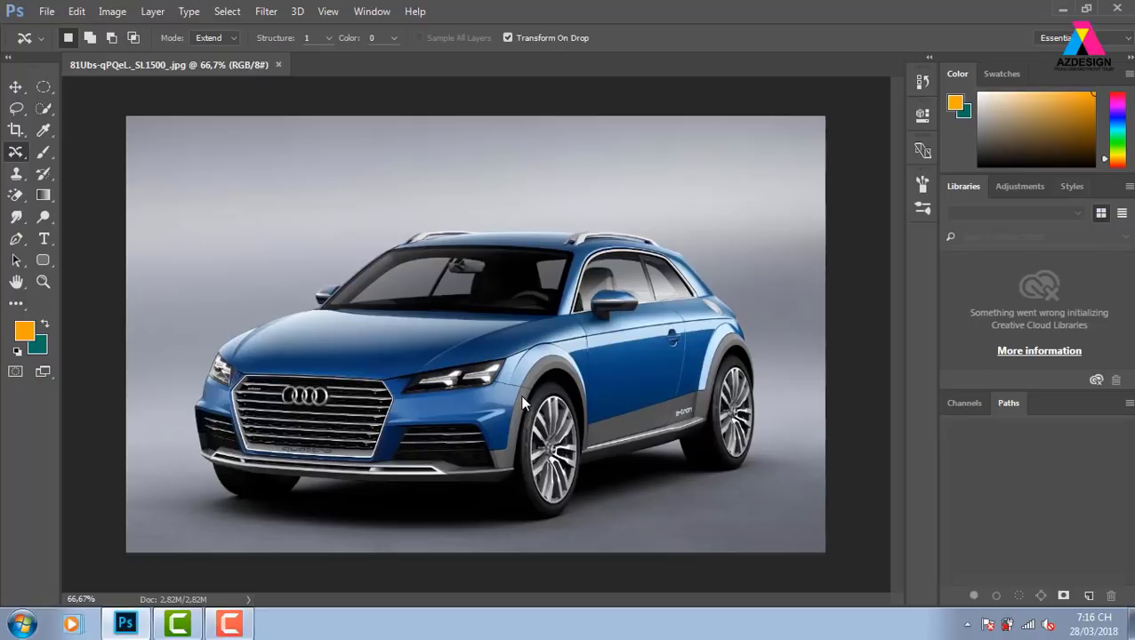
Step: Zoom out and convert the car photo's locked Background into Layer 0
key("ctrl+minus")
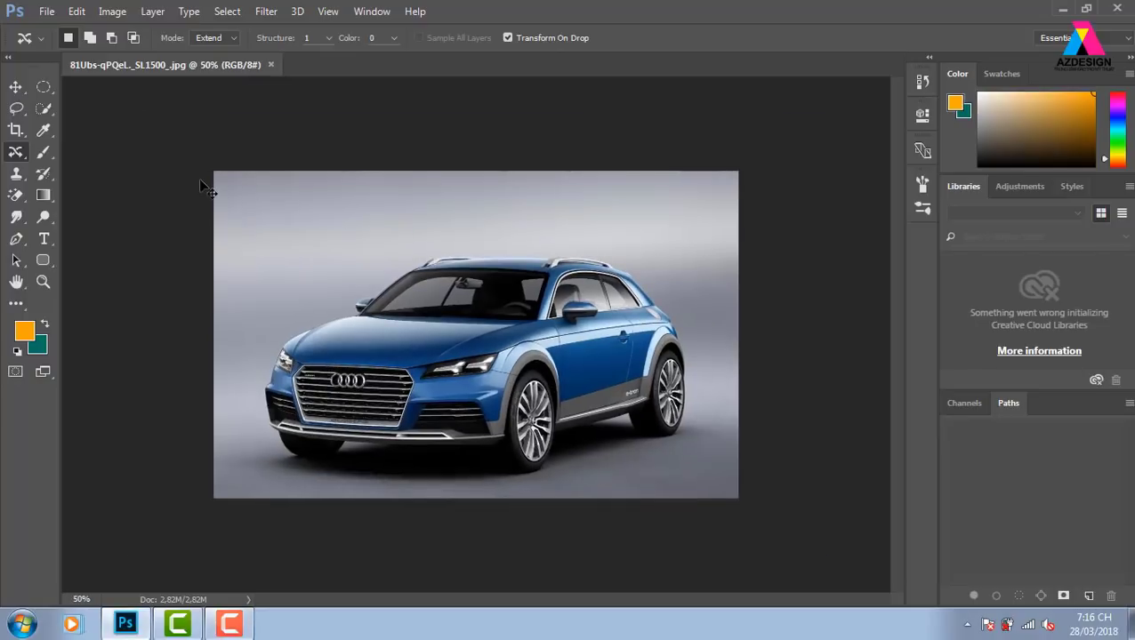
key("ctrl+minus")
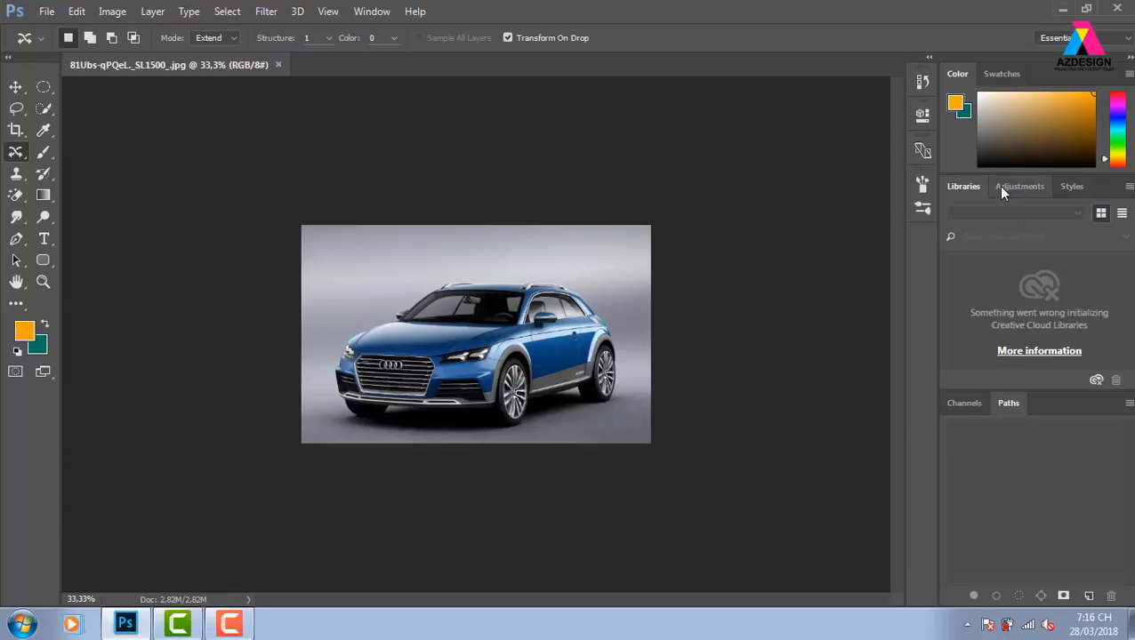
key("F7")
double_click(897, 226)
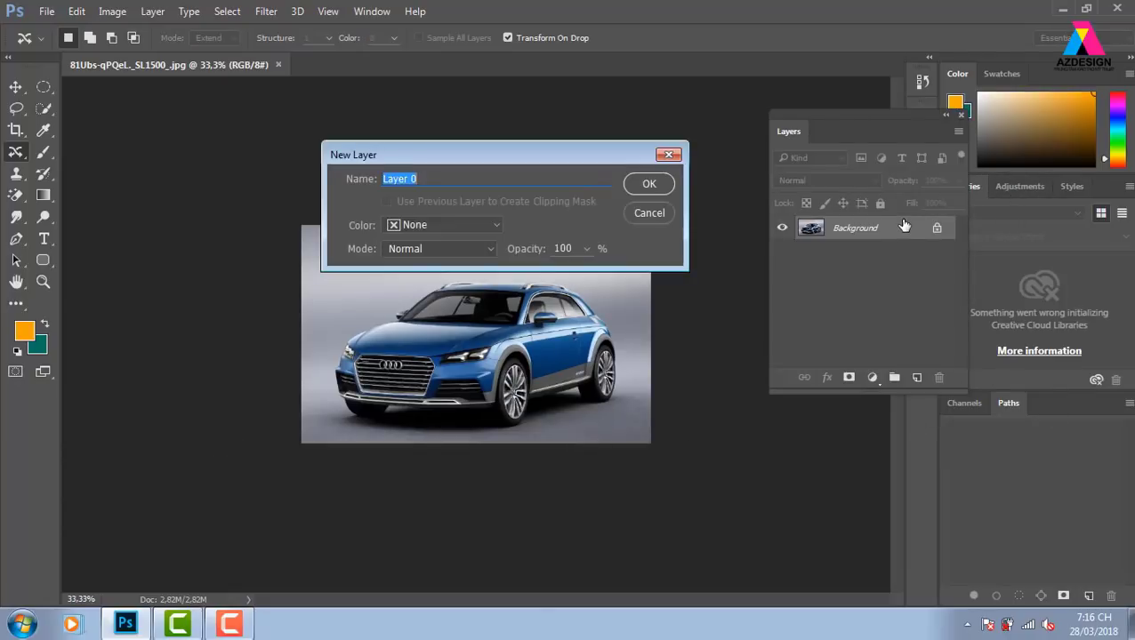
key("Return")
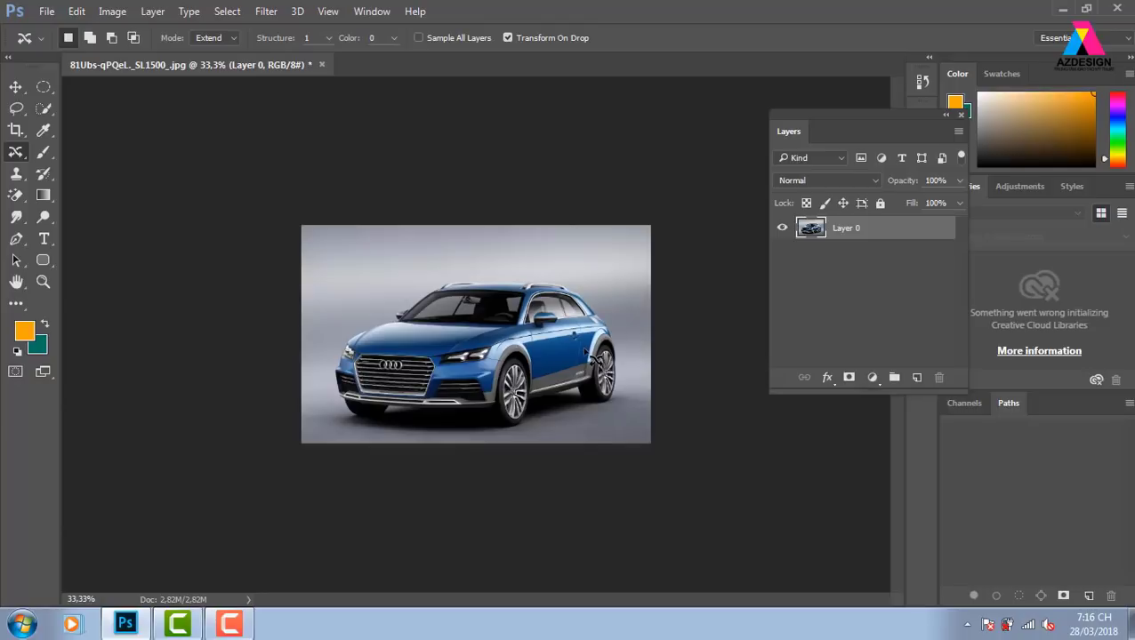
Step: Crop the canvas wider past the left edge, leaving a transparent strip
left_click(15, 129)
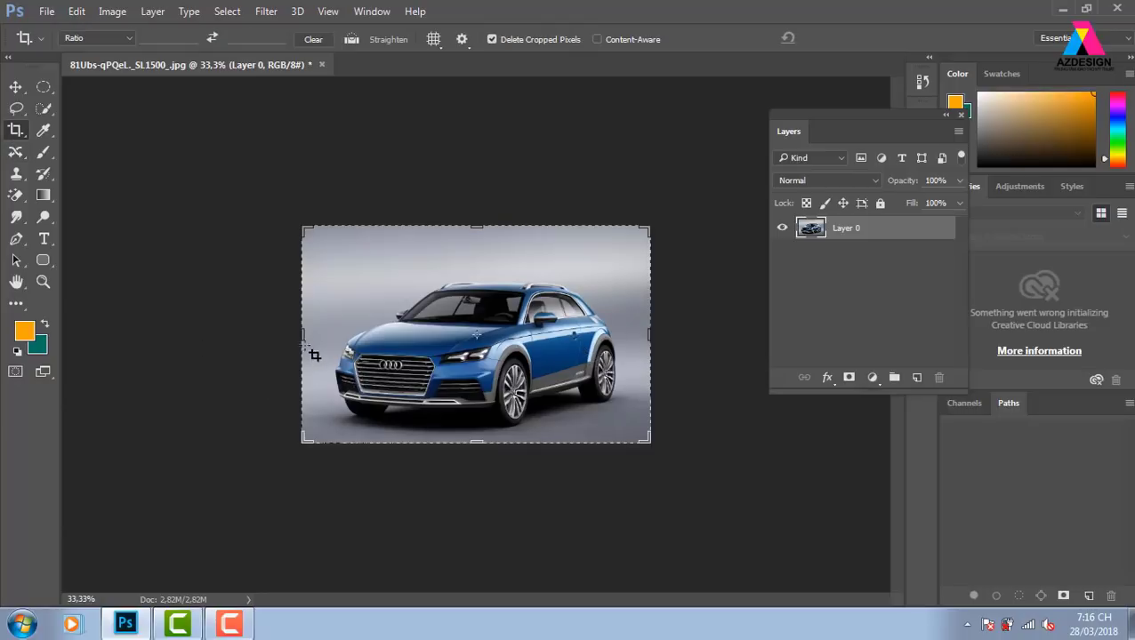
left_click_drag(299, 334, 237, 334)
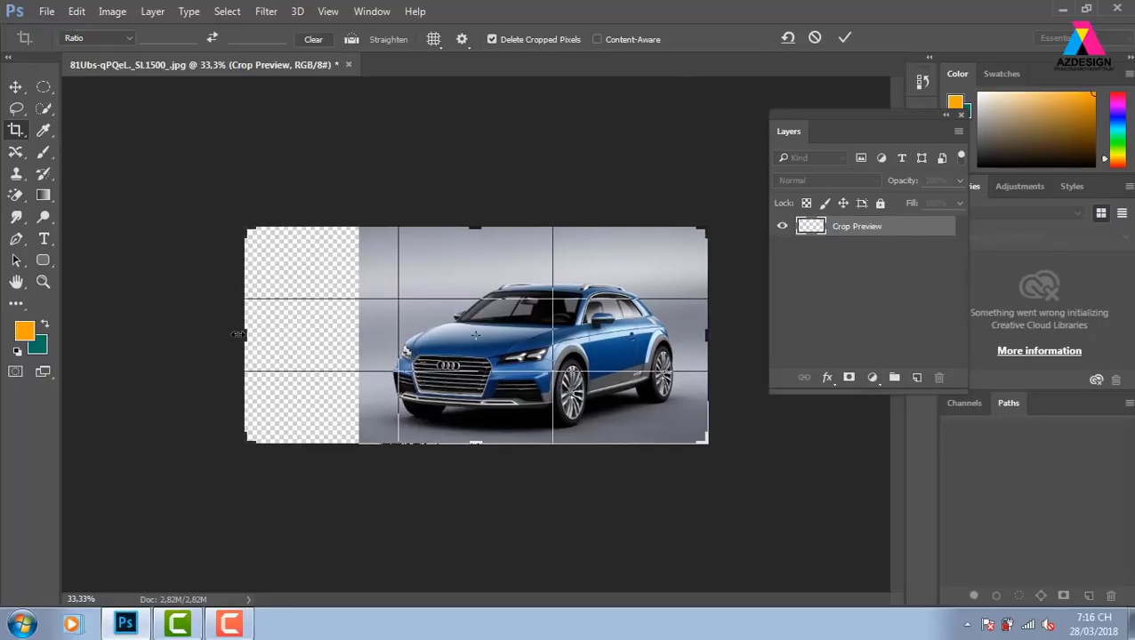
key("Return")
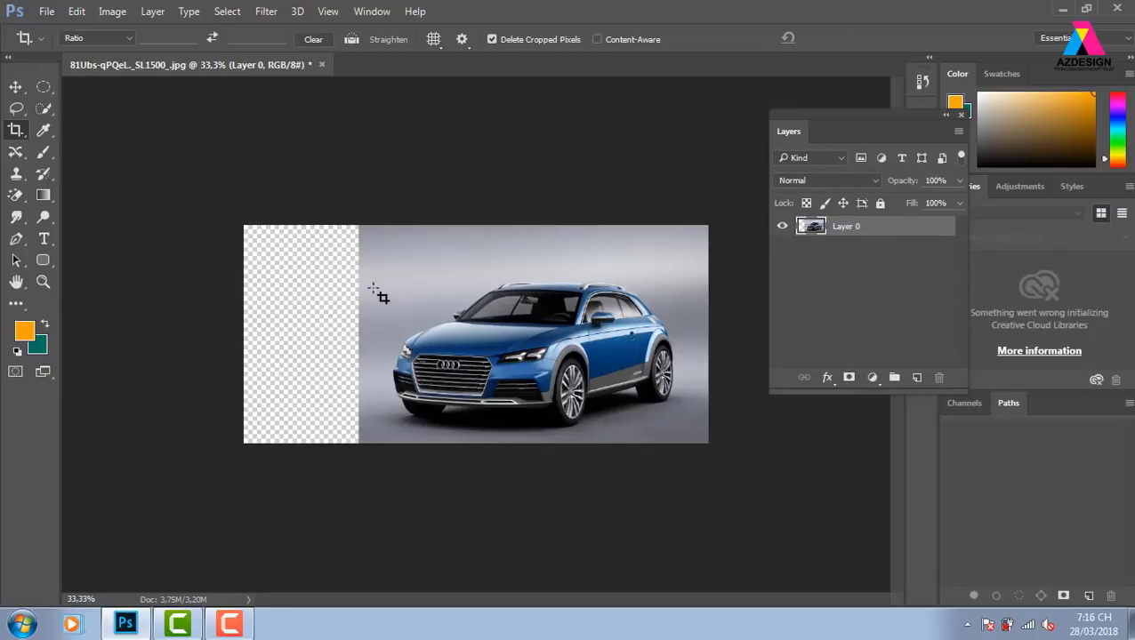
Step: Try stretching a thin background strip across the transparent area with Free Transform, then remove it
left_click(44, 86)
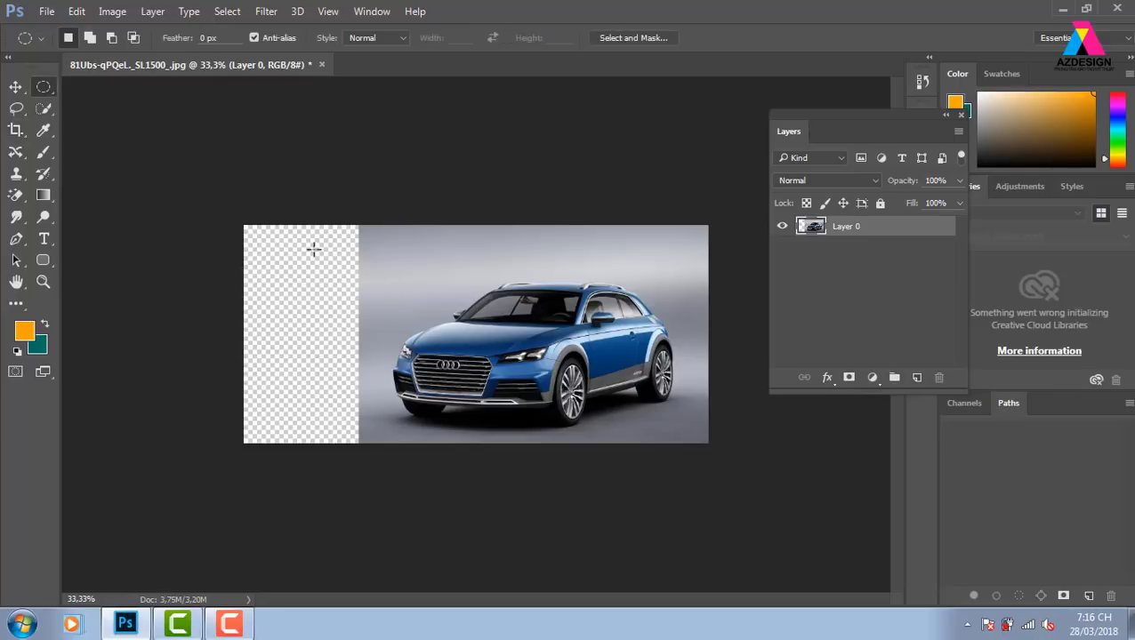
right_click(44, 87)
left_click(138, 86)
mouse_move(351, 224)
left_mouse_down()
mouse_move(367, 465)
mouse_move(367, 299)
left_mouse_up()
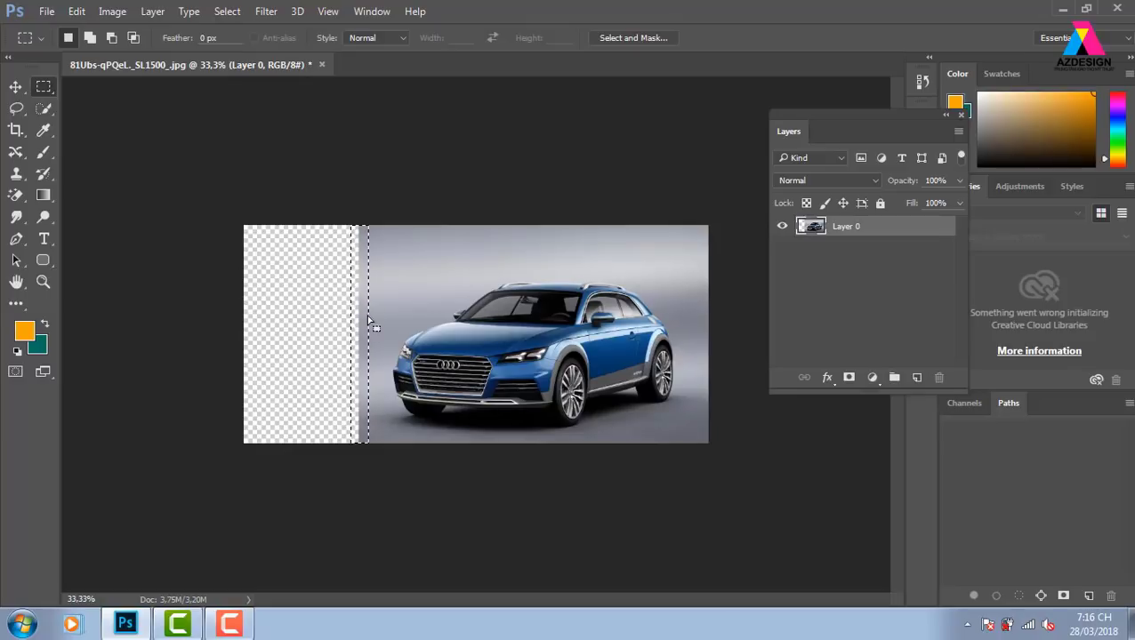
key("ctrl+t")
left_click_drag(352, 335, 102, 340)
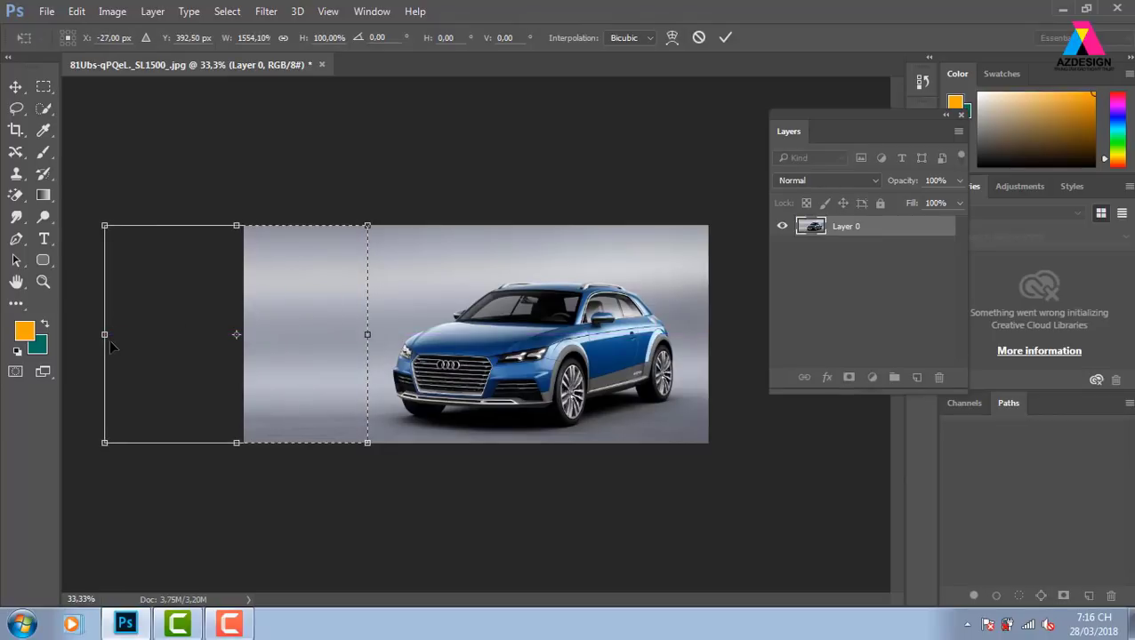
key("Return")
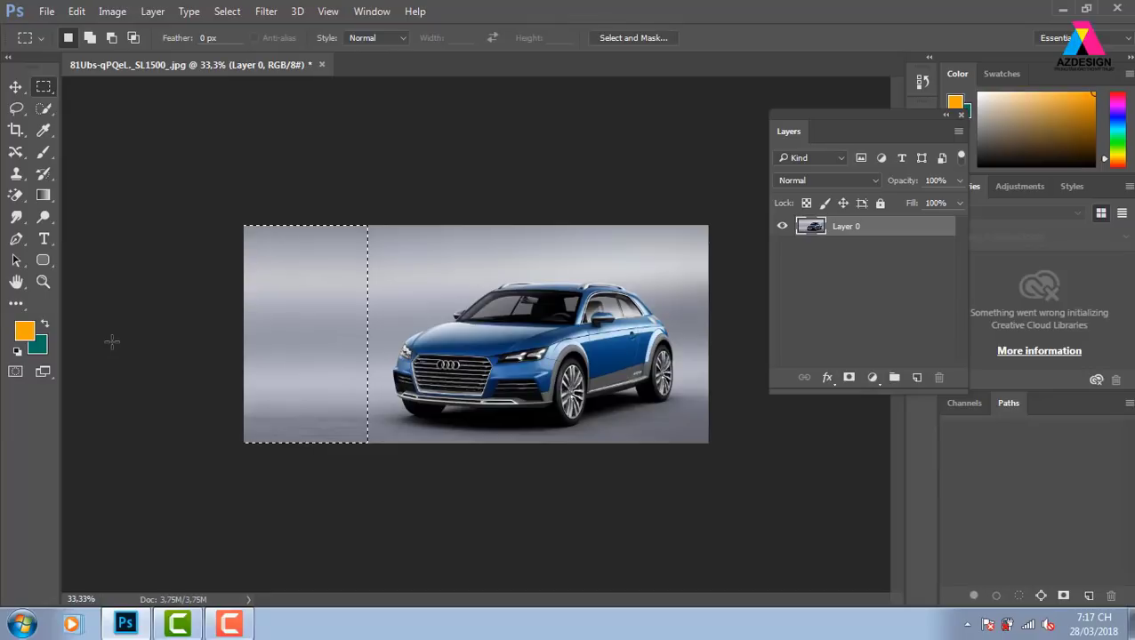
key("Return")
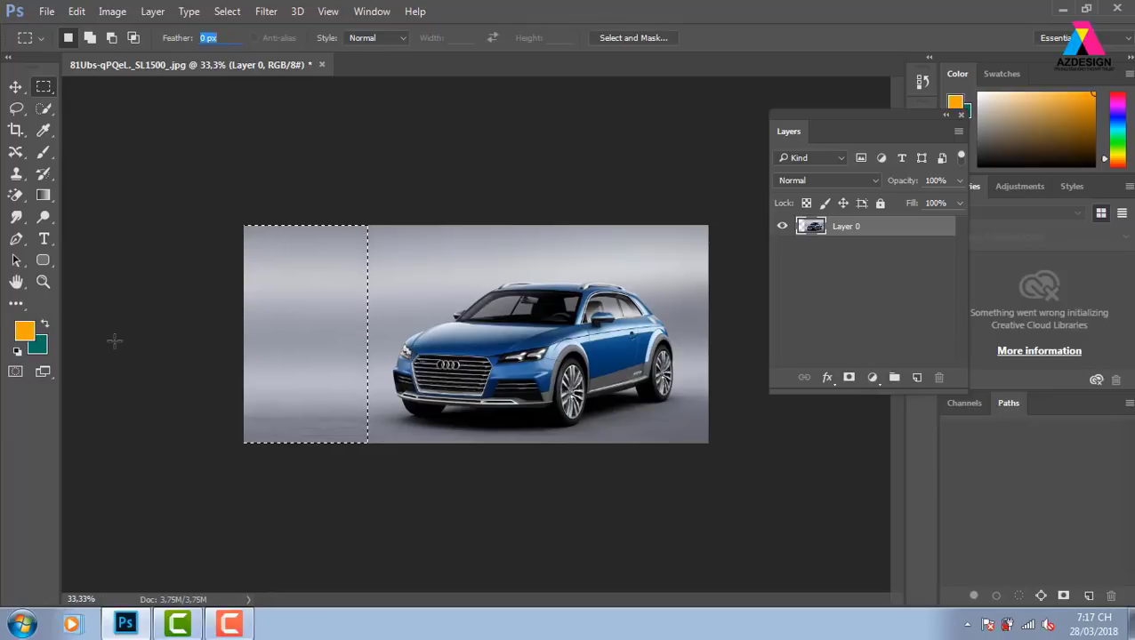
key("Delete")
Step: Marquee-select the transparent left area up to the car photo's edge
type("v")
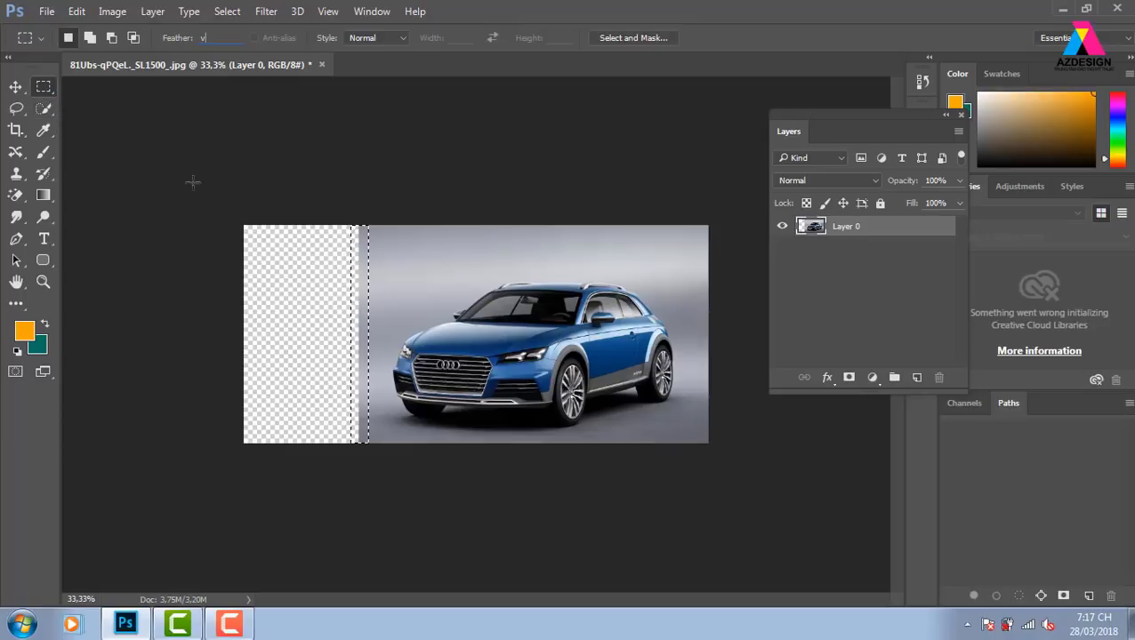
left_click_drag(234, 216, 356, 459)
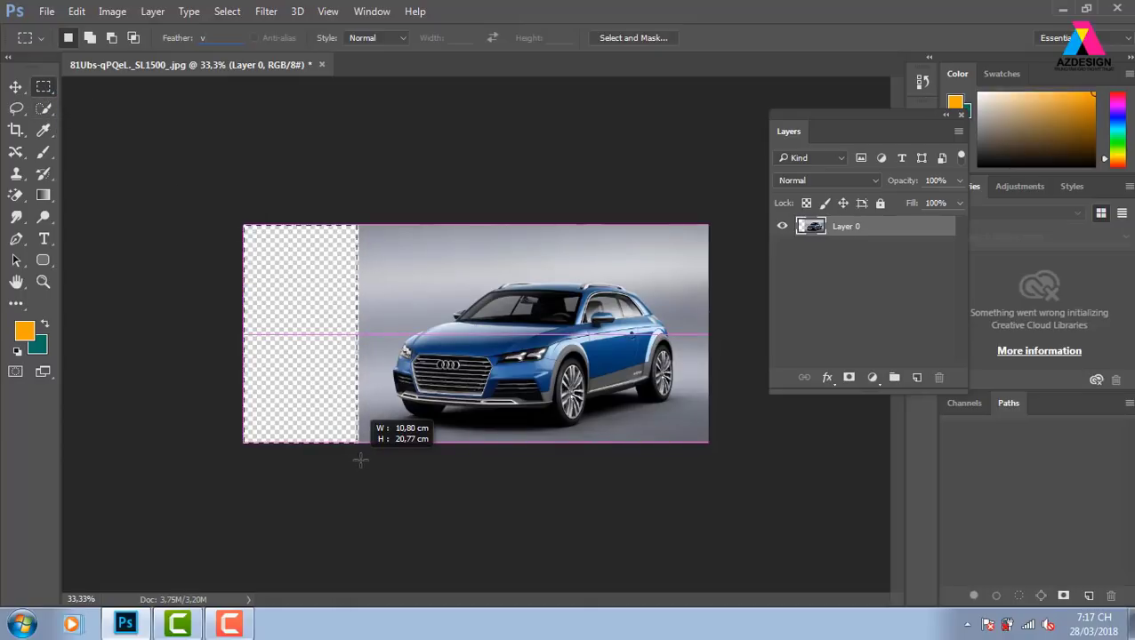
left_click_drag(355, 460, 362, 460)
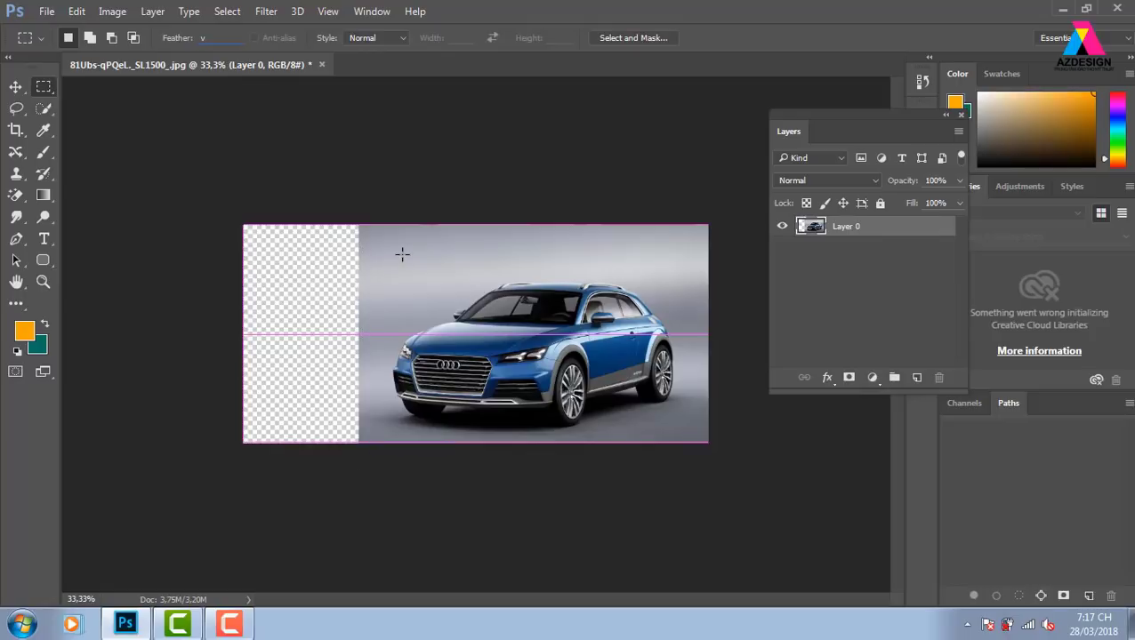
key("shift")
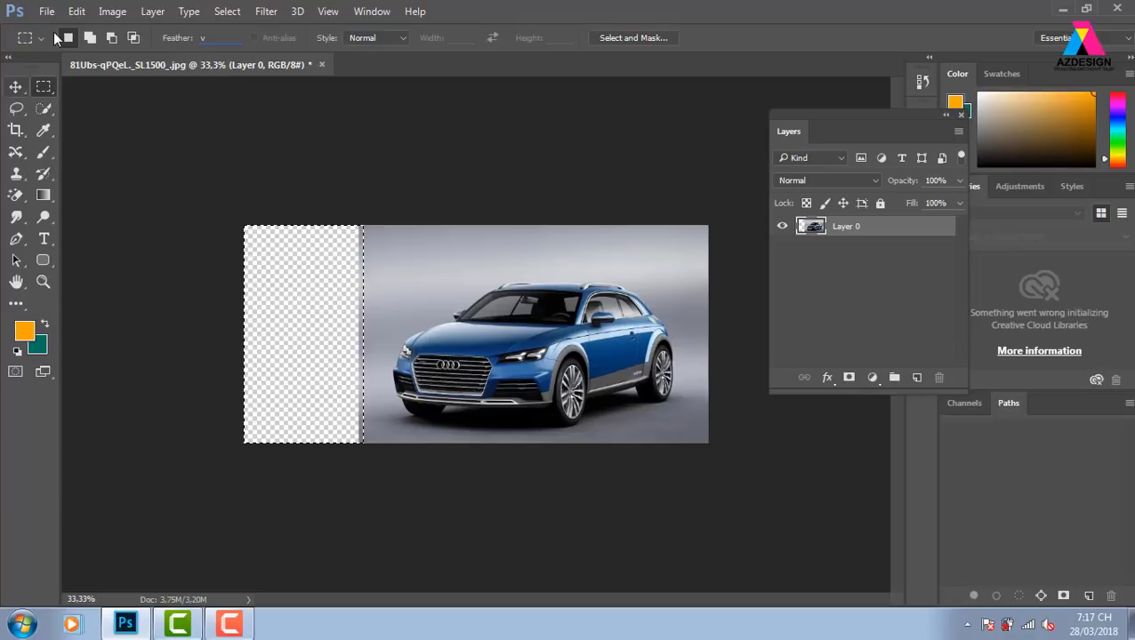
left_click(76, 10)
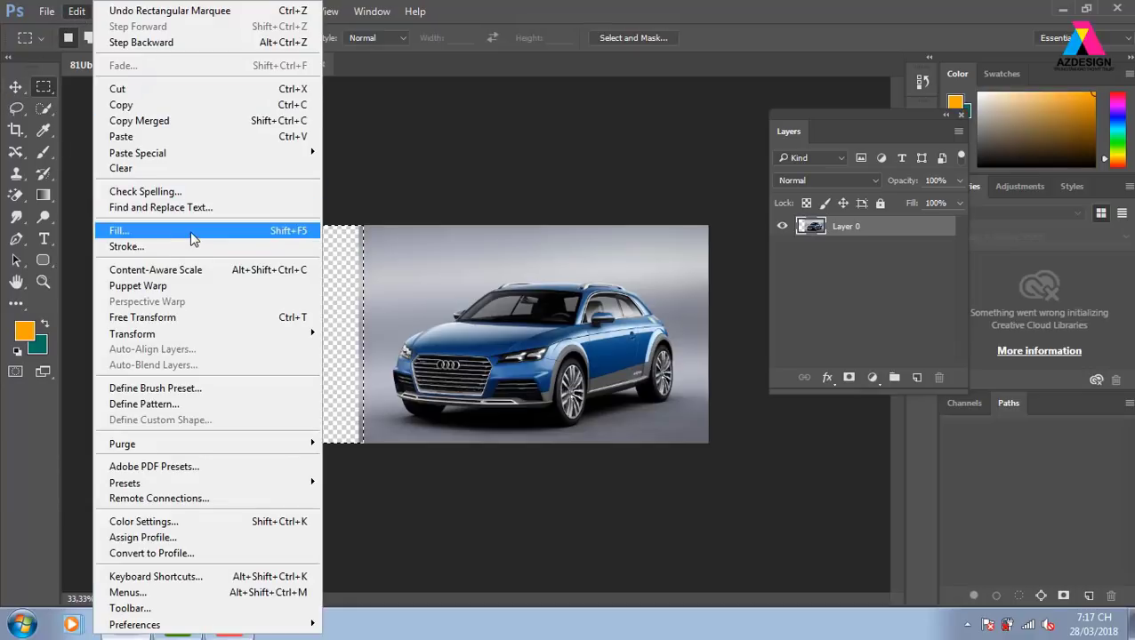
Step: Content-Aware Fill the selected strip with matching grey backdrop, then deselect
left_click(115, 230)
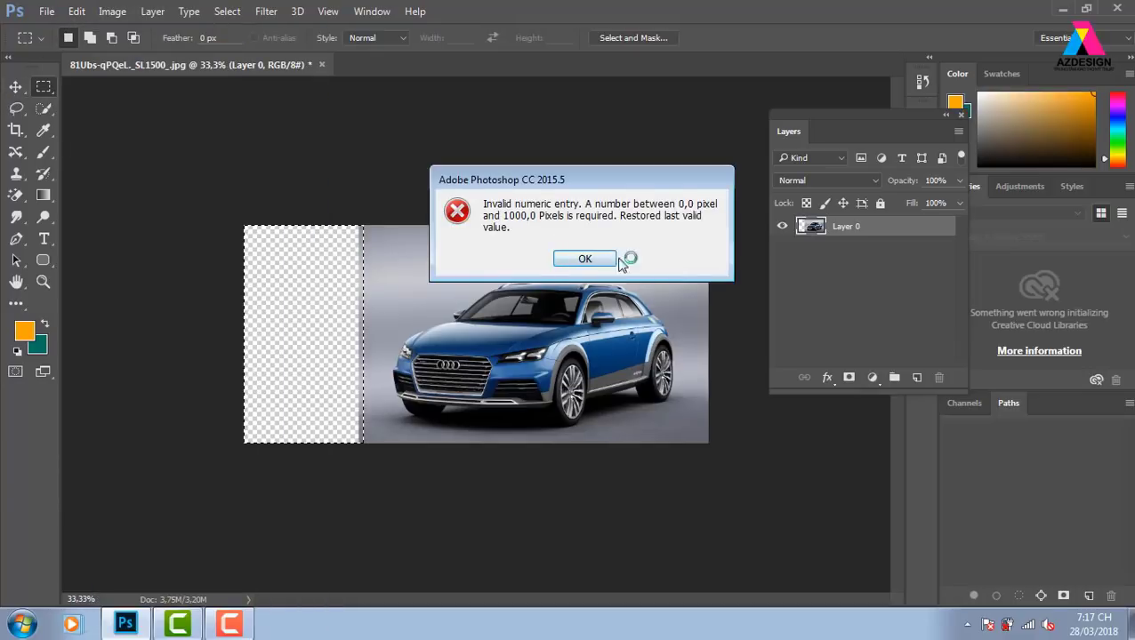
left_click(584, 259)
left_click(738, 110)
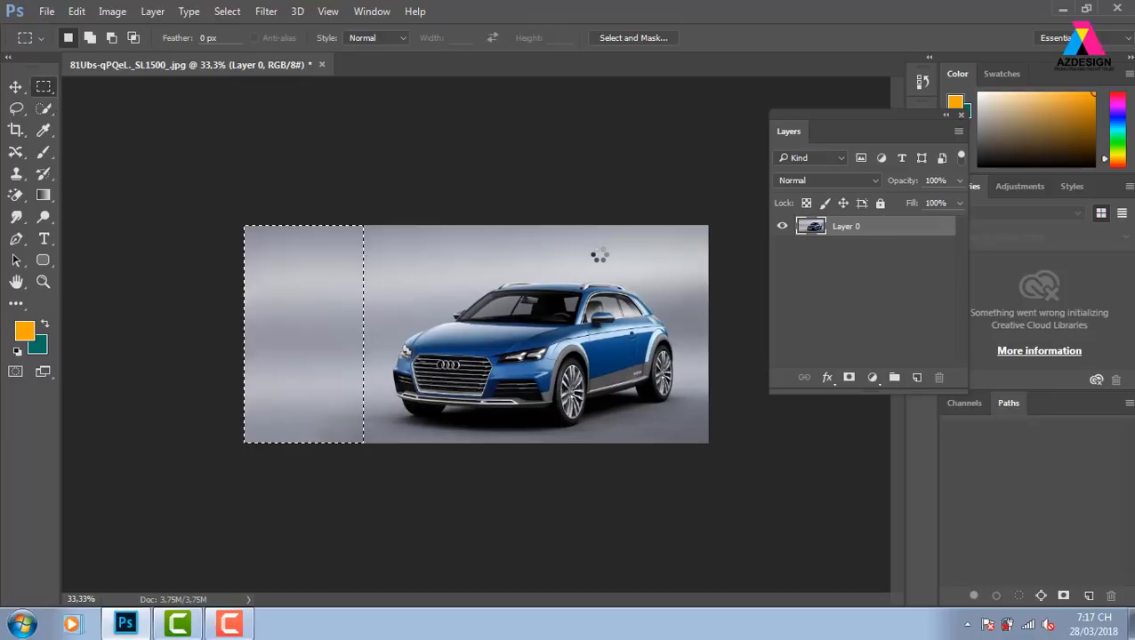
key("ctrl+d")
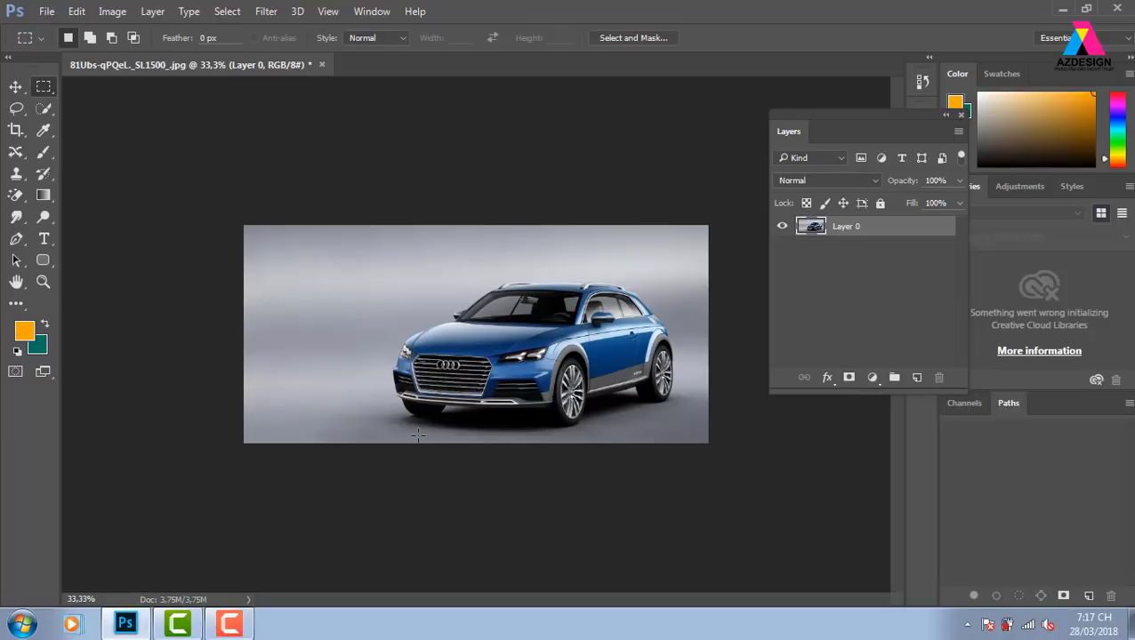
Step: Delete the filled left strip back to transparency and deselect
left_click_drag(244, 442, 363, 224)
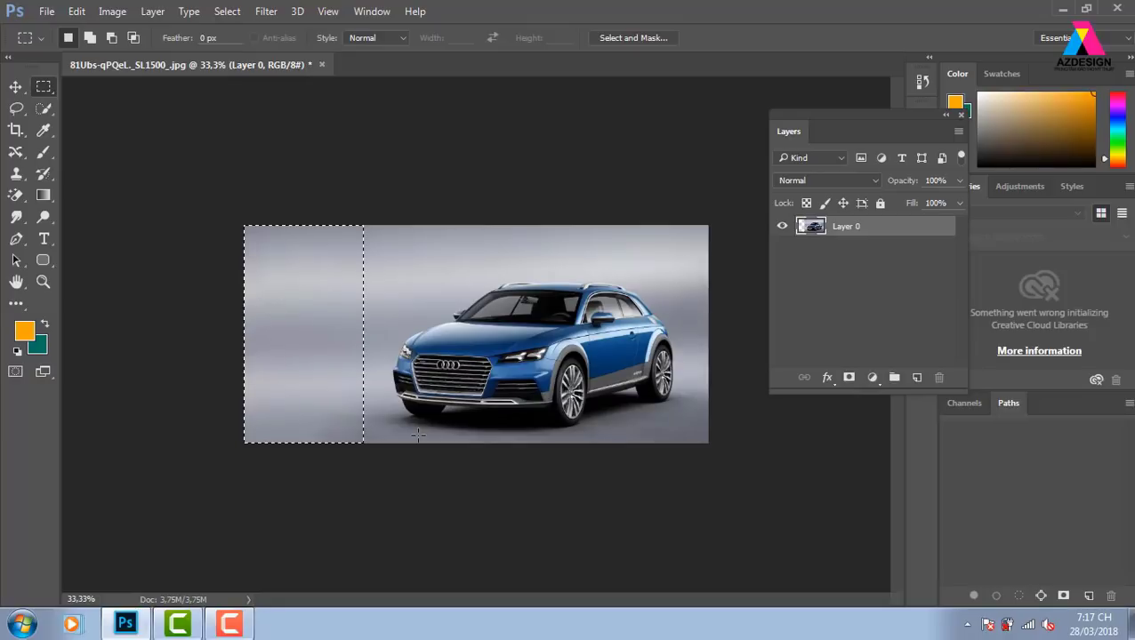
key("Delete")
key("ctrl+d")
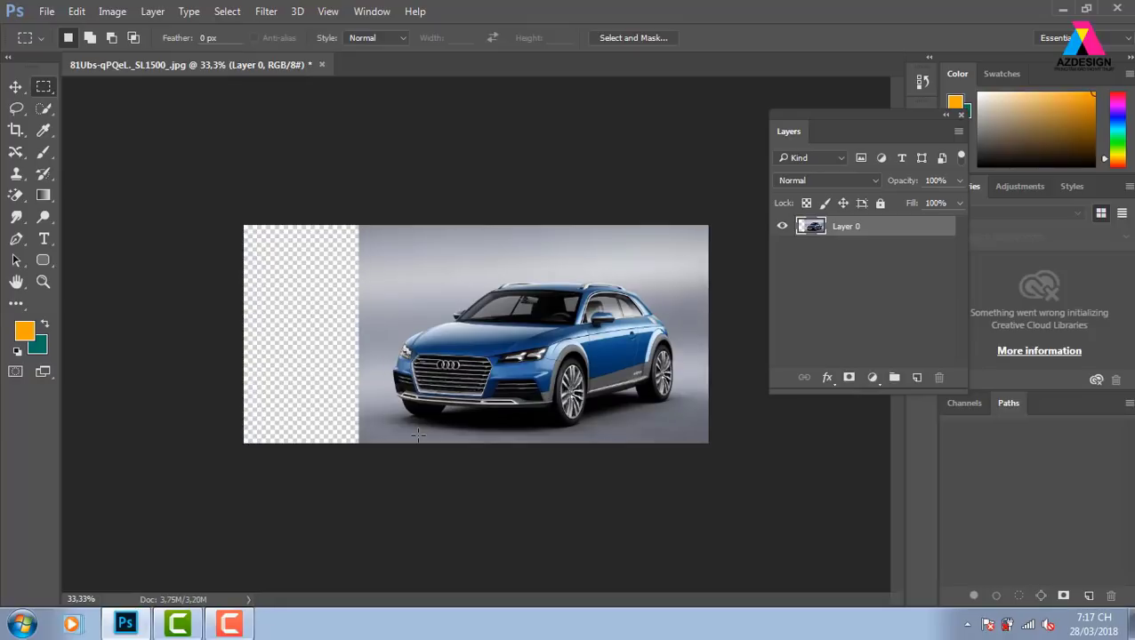
Step: Free Transform the car image about 133% wider over the strip, then undo it
key("ctrl+t")
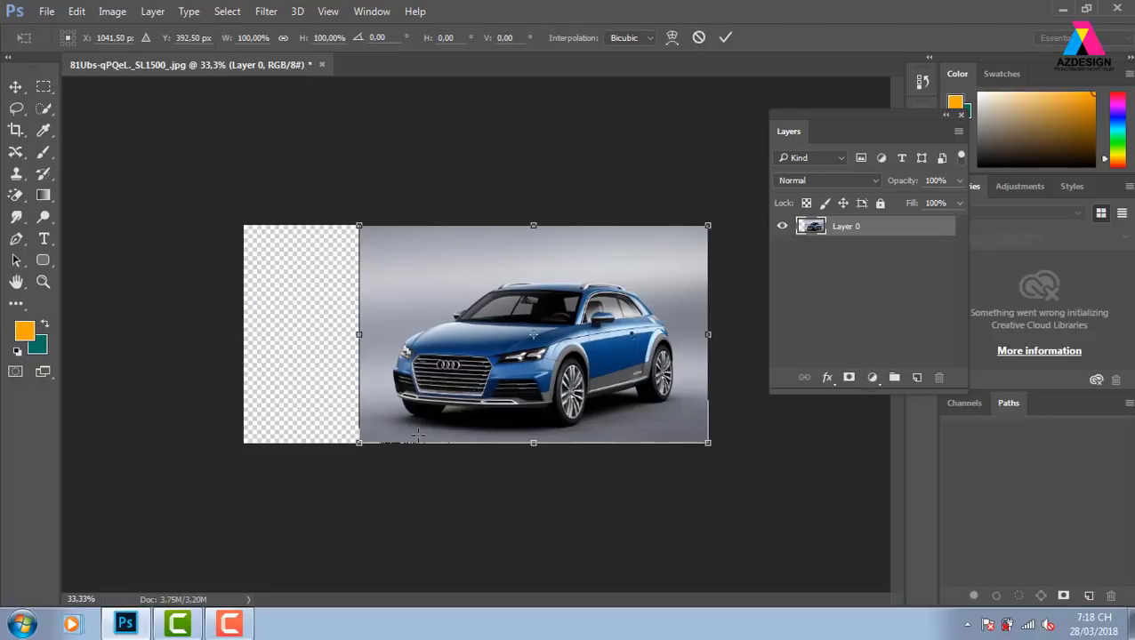
left_click_drag(358, 334, 245, 344)
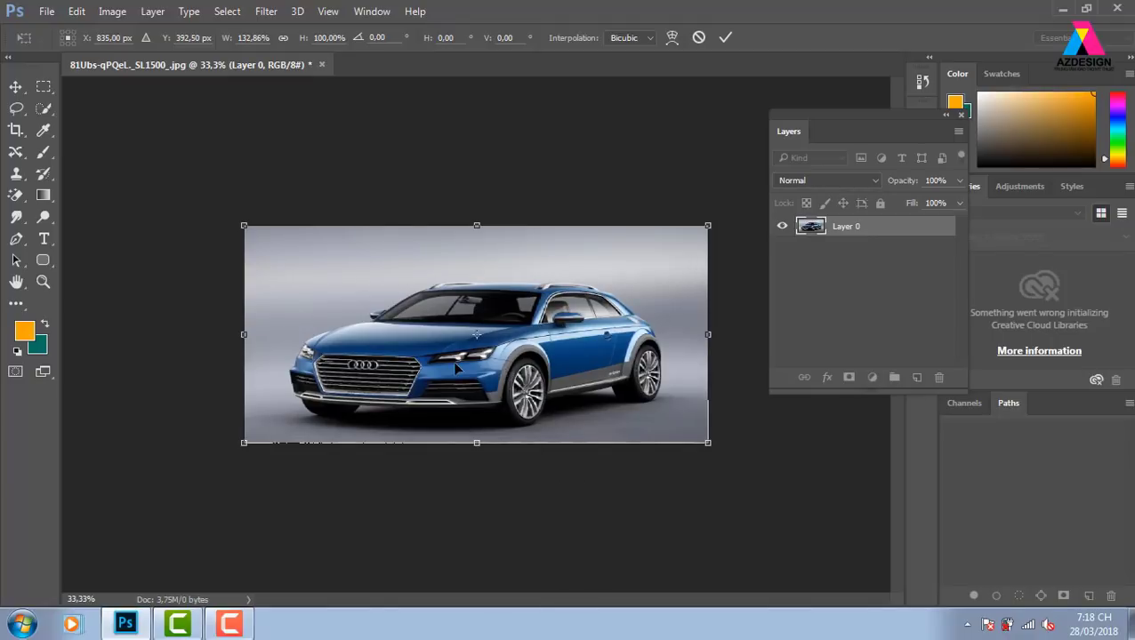
key("m")
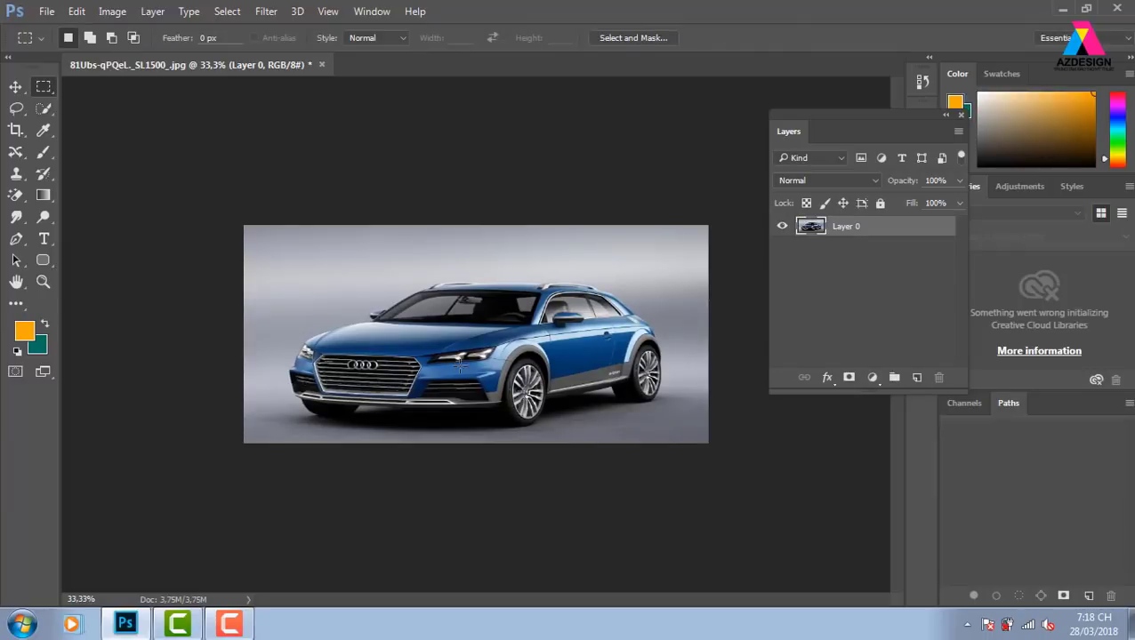
key("ctrl+z")
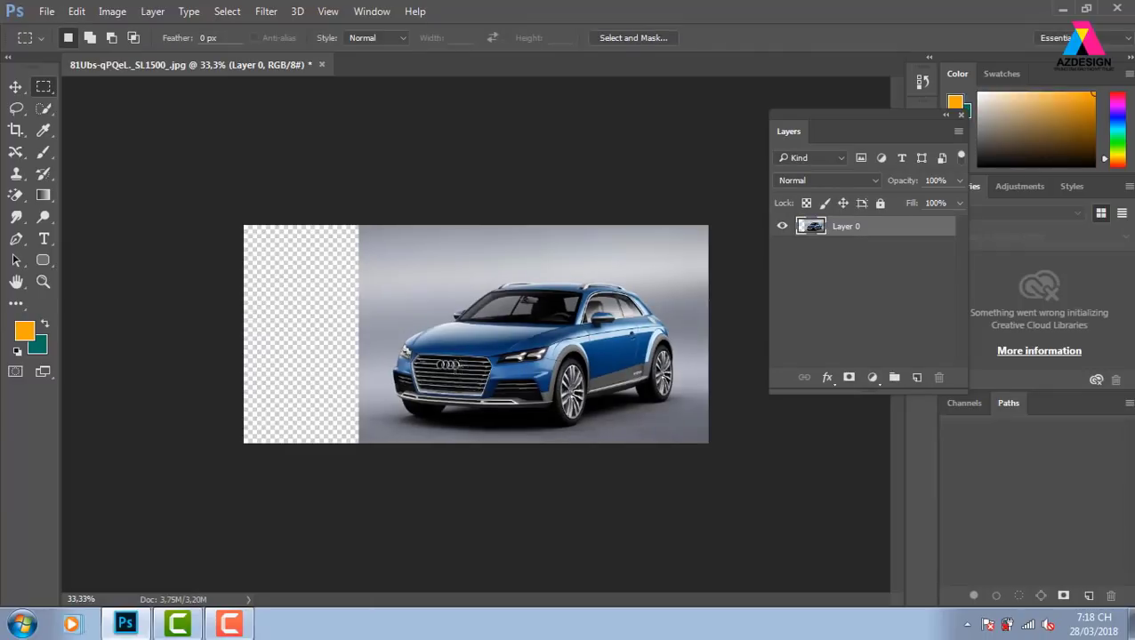
Step: Content-Aware Scale the car photo leftward to cover the transparent strip, then close the document
left_click(77, 12)
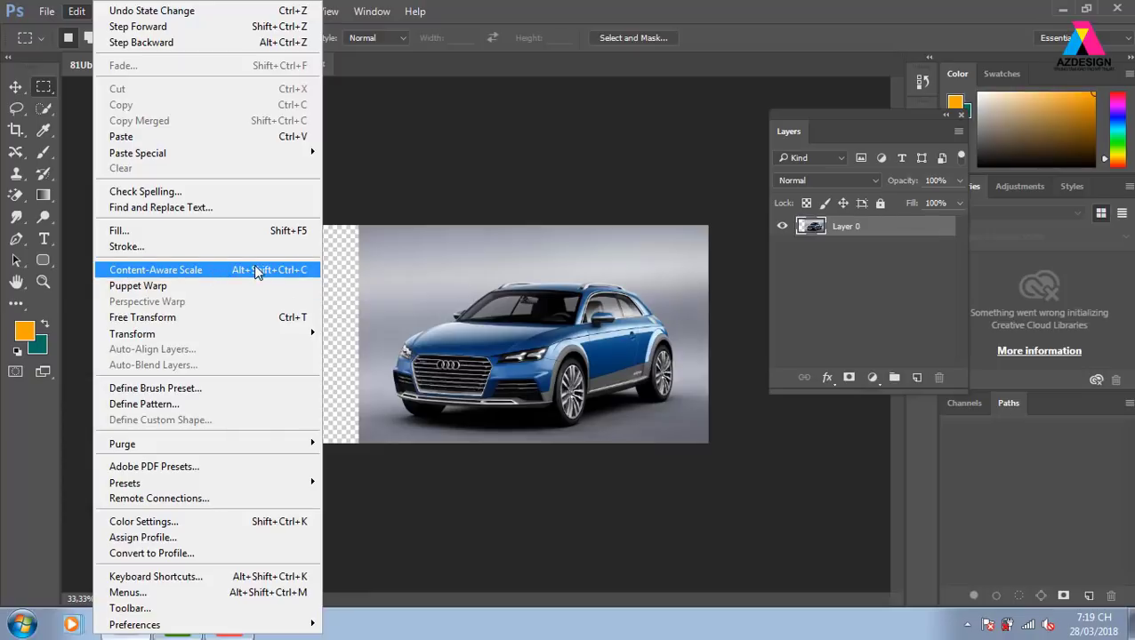
left_click(256, 270)
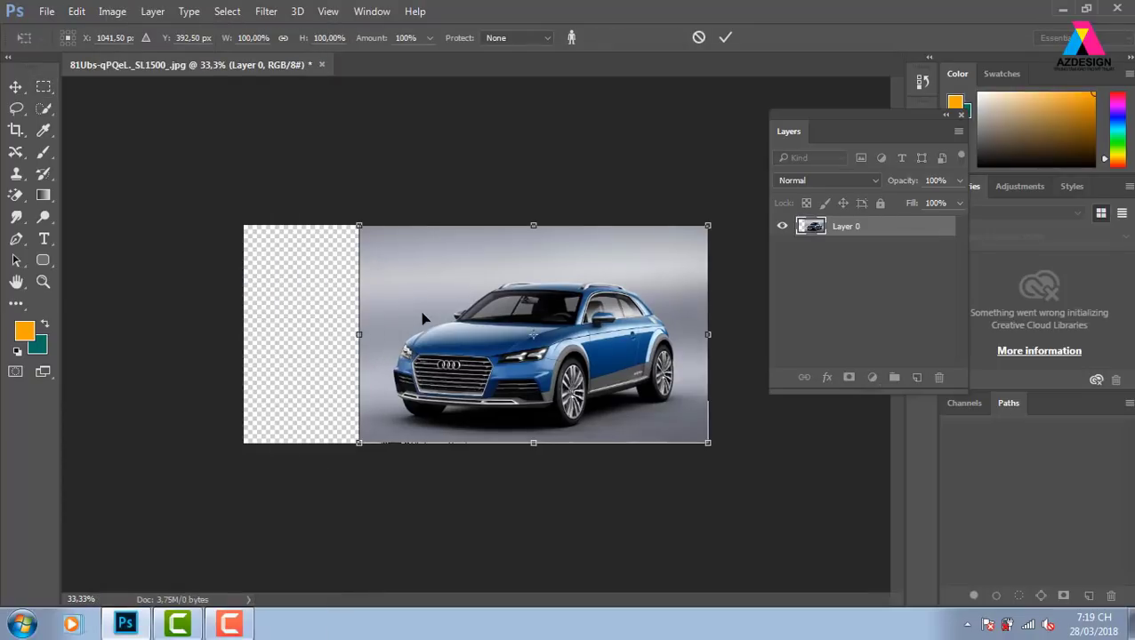
left_click_drag(359, 335, 246, 355)
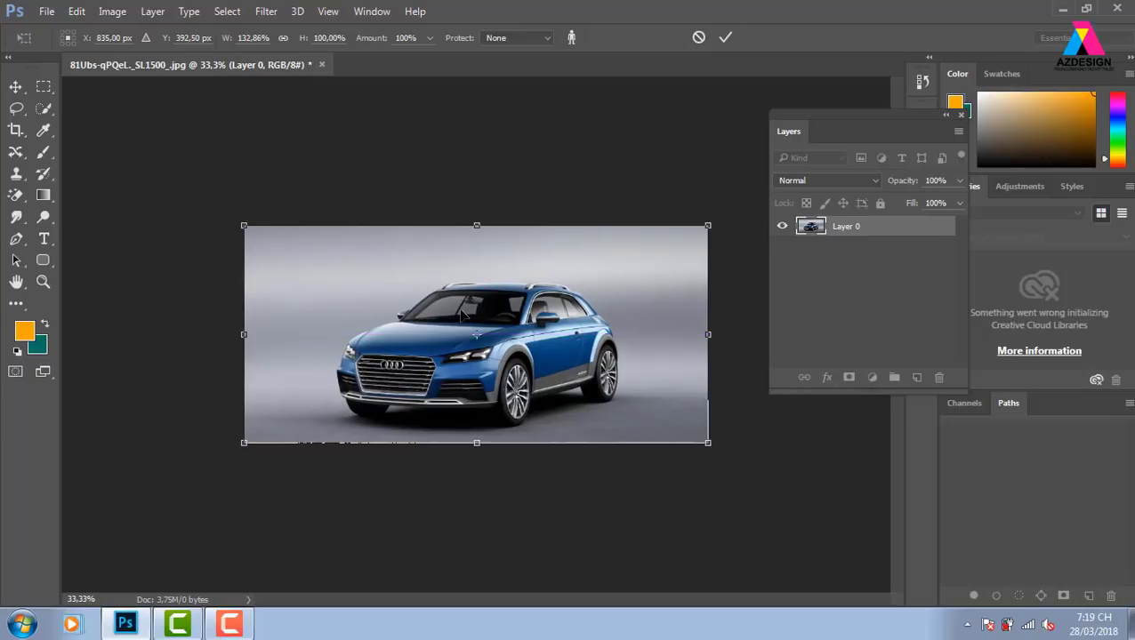
key("m")
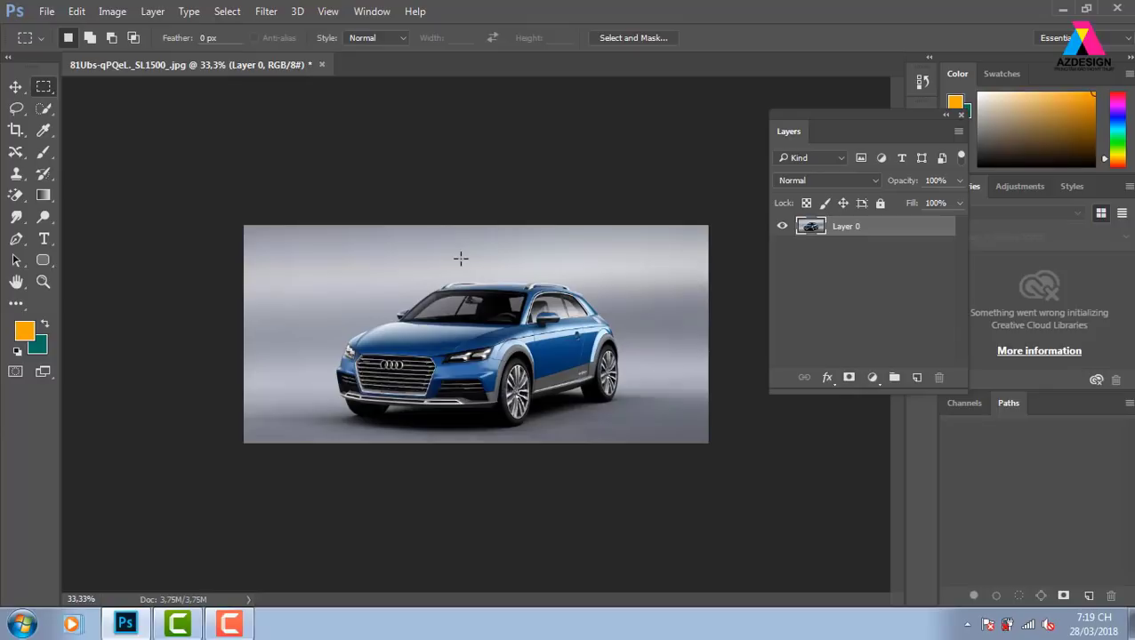
left_click(15, 86)
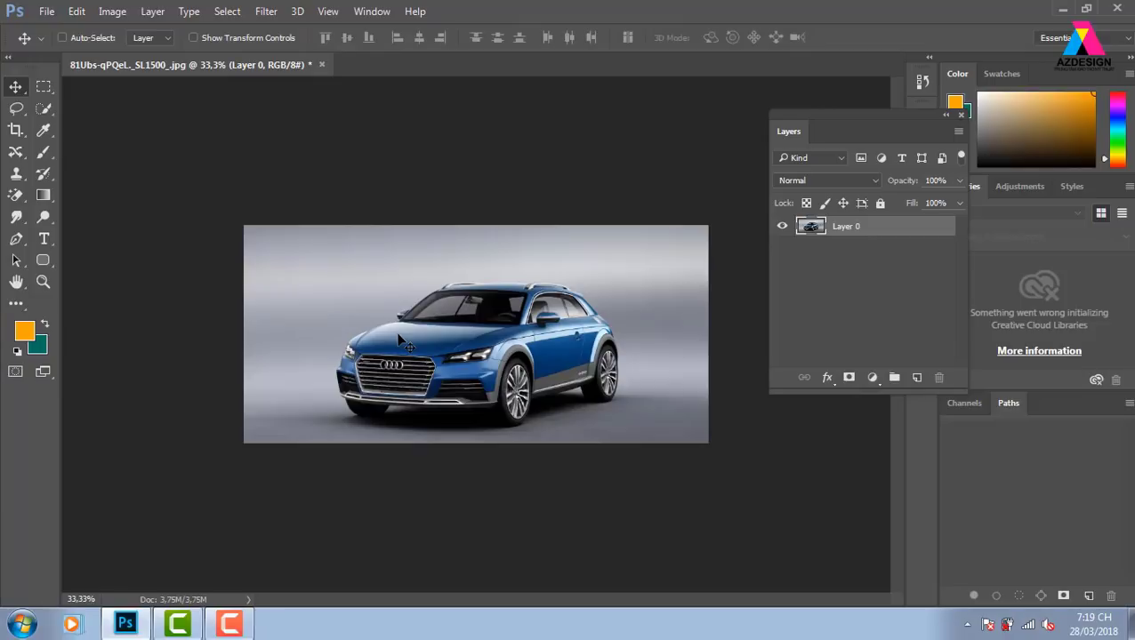
left_click(321, 64)
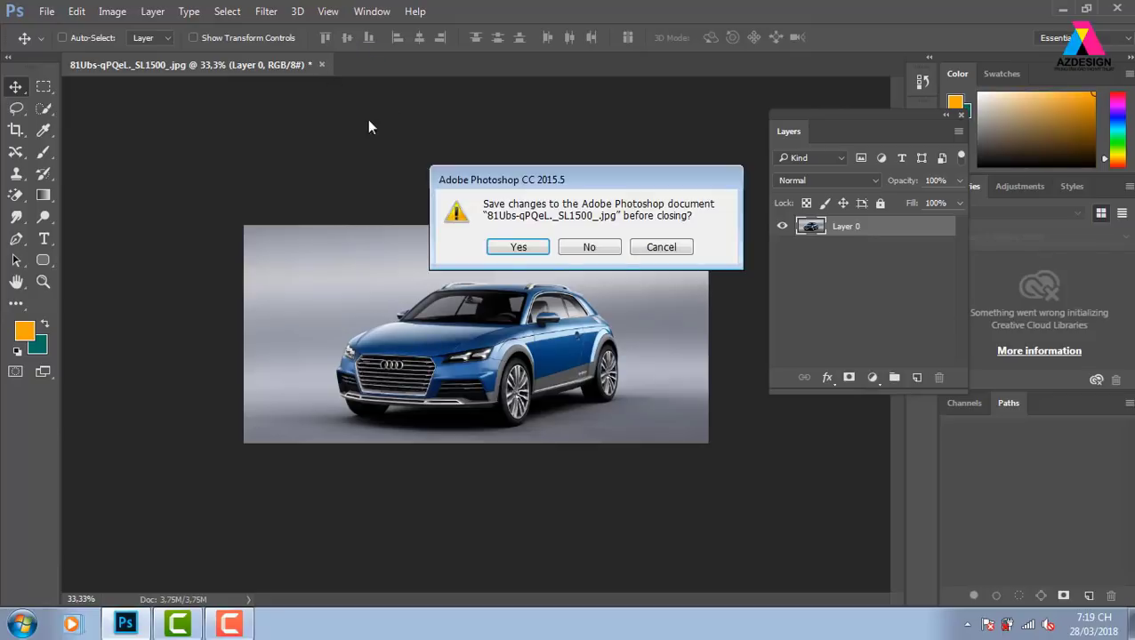
Step: Discard the car photo's changes and browse up to the Local Disk (E:) drive
left_click(617, 250)
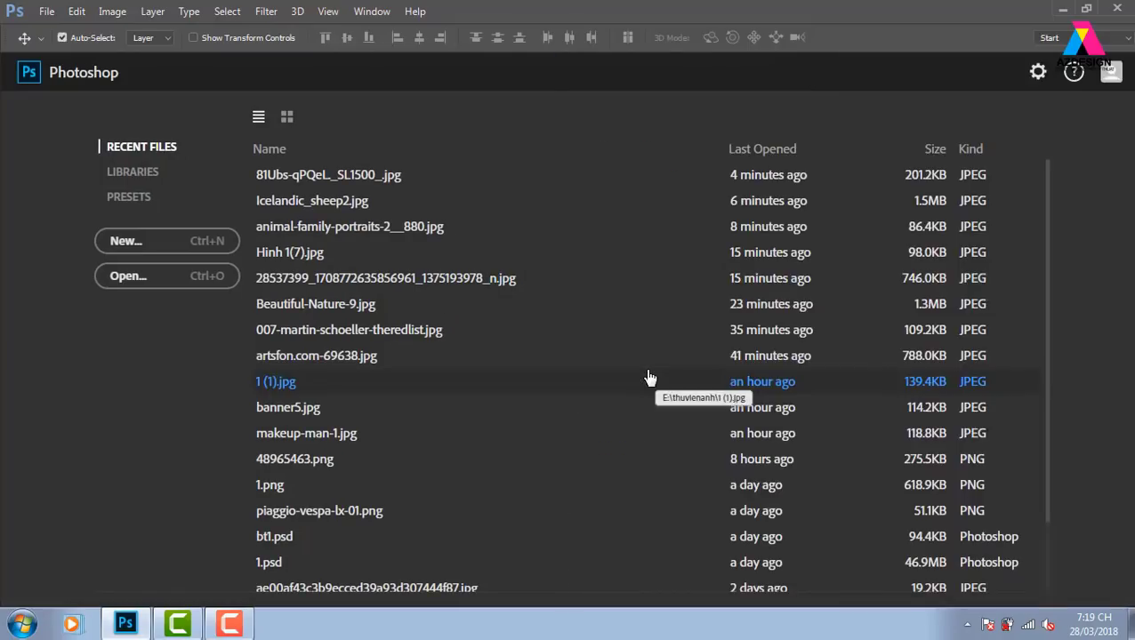
key("ctrl+o")
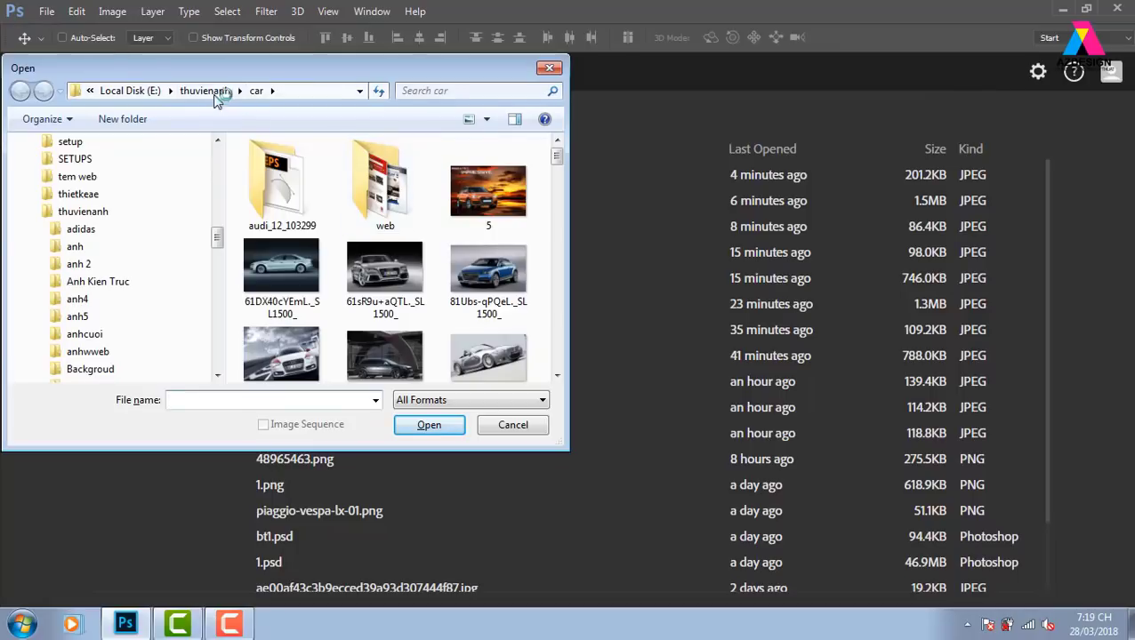
left_click(206, 91)
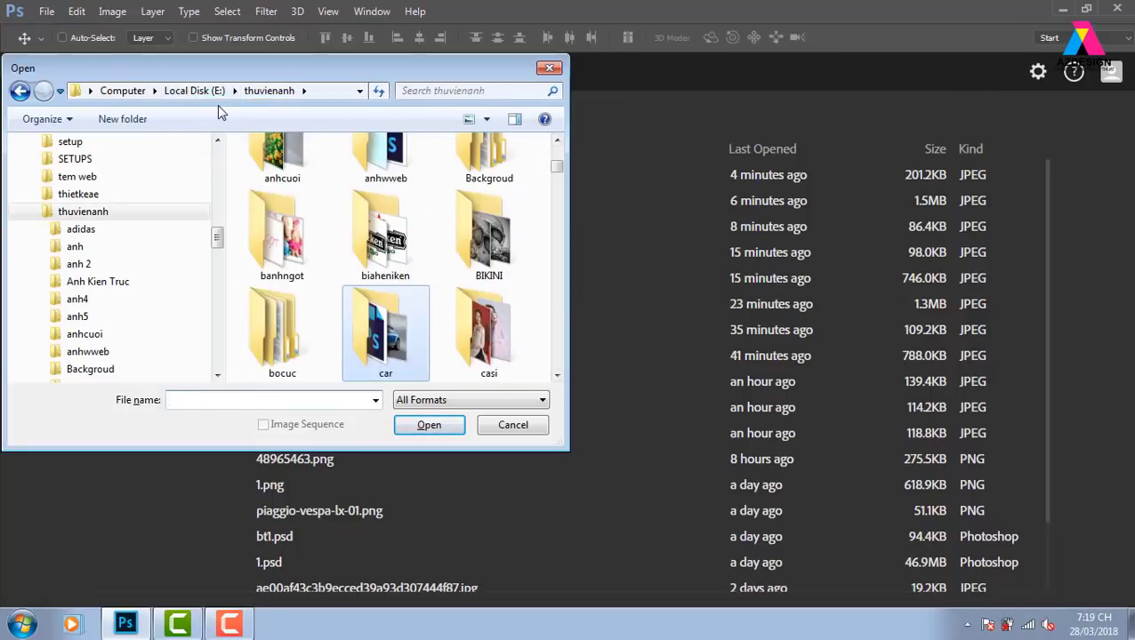
left_click(194, 91)
scroll(558, 284, "down", 3)
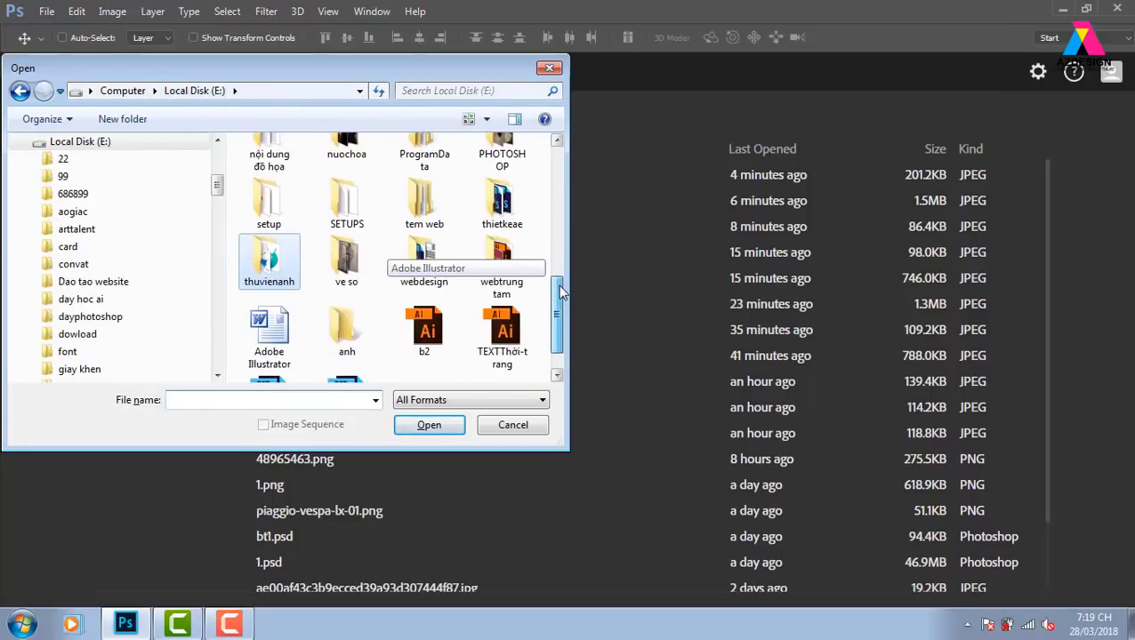
left_click_drag(560, 294, 566, 302)
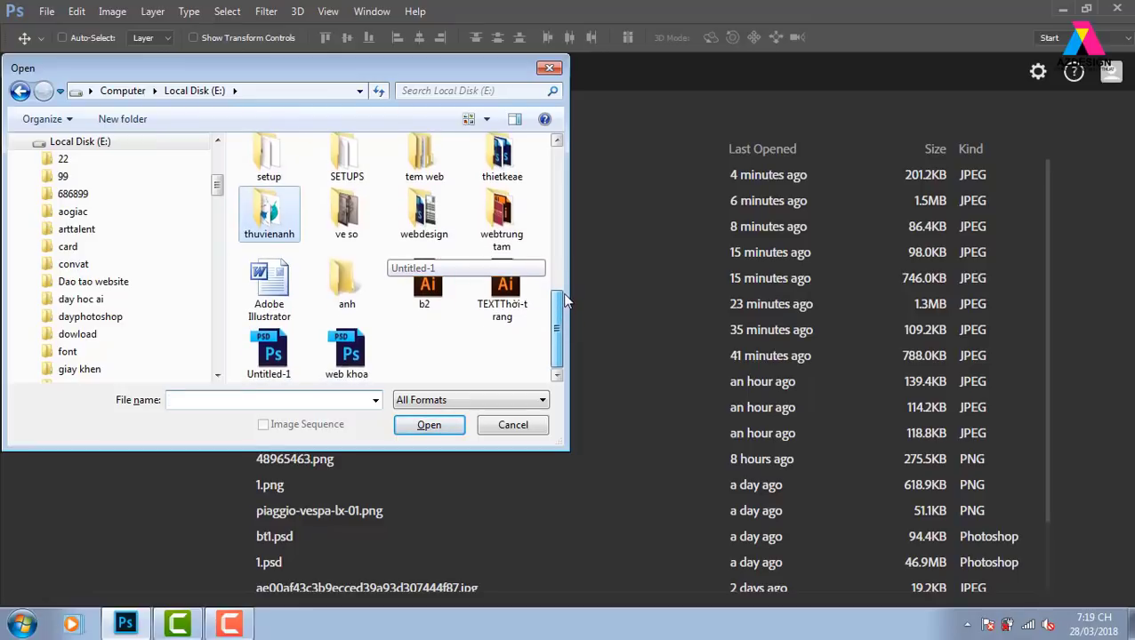
scroll(567, 271, "up", 2)
scroll(570, 258, "up", 2)
double_click(504, 212)
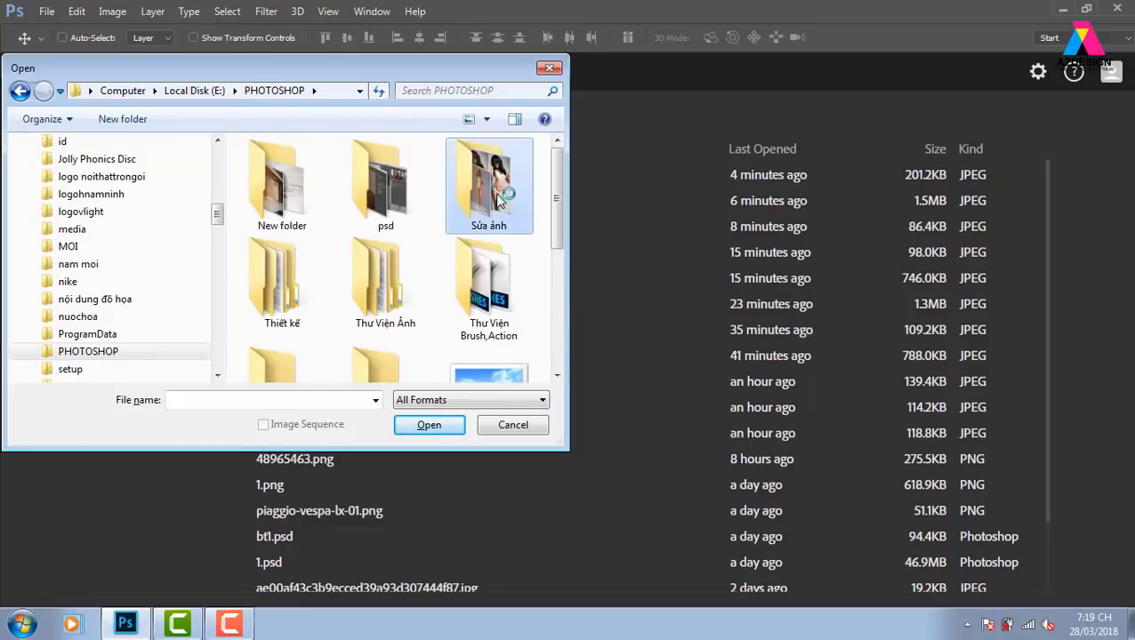
double_click(499, 203)
double_click(504, 206)
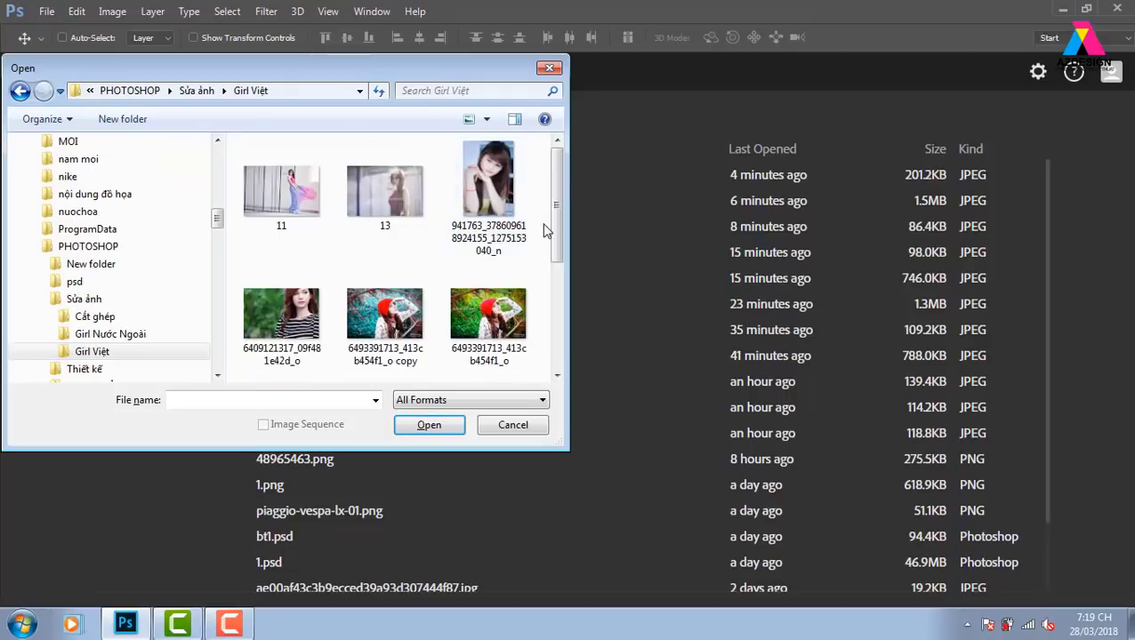
left_click_drag(558, 205, 557, 284)
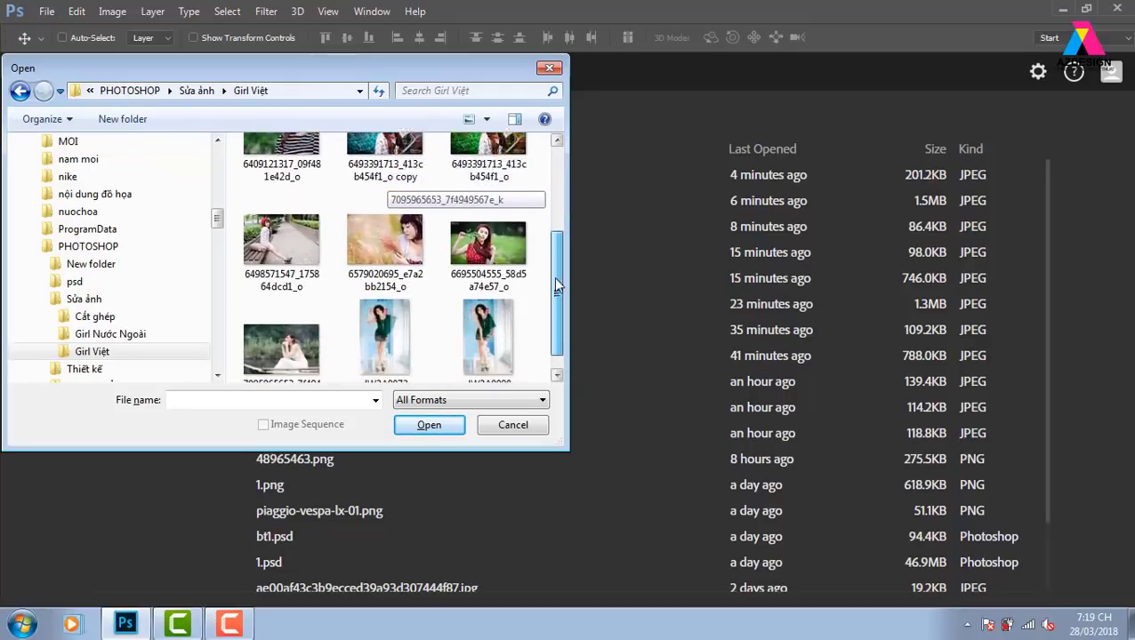
scroll(560, 296, "up", 1)
left_click(310, 341)
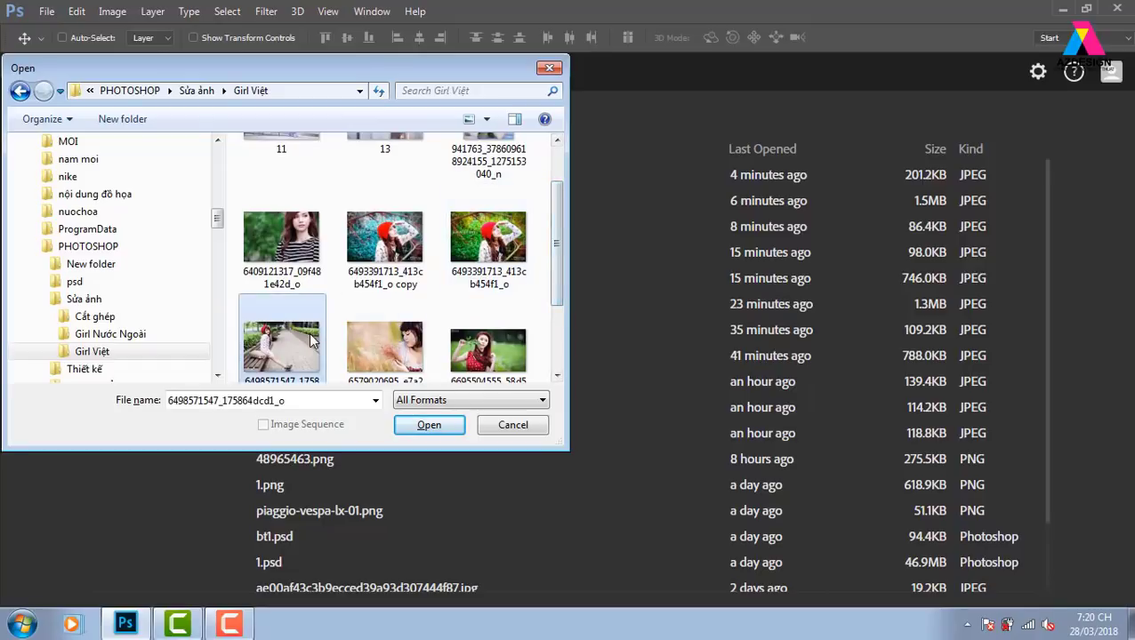
left_click(428, 424)
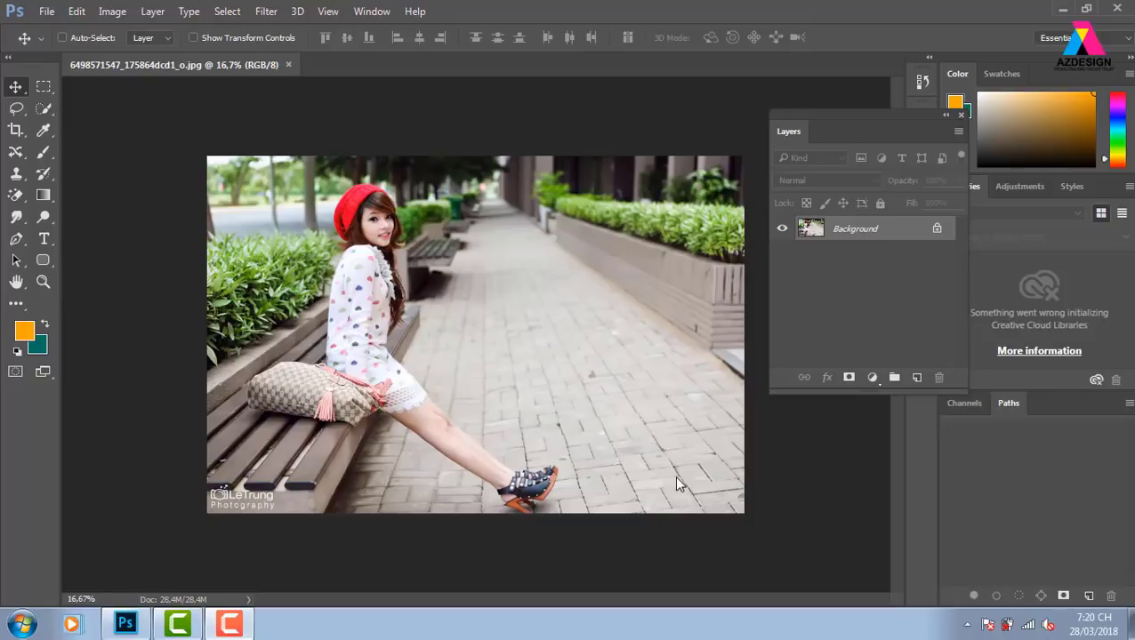
Step: Convert the bench photo's Background to Layer 0 and rescale it from the right edge to about 82% width
double_click(917, 236)
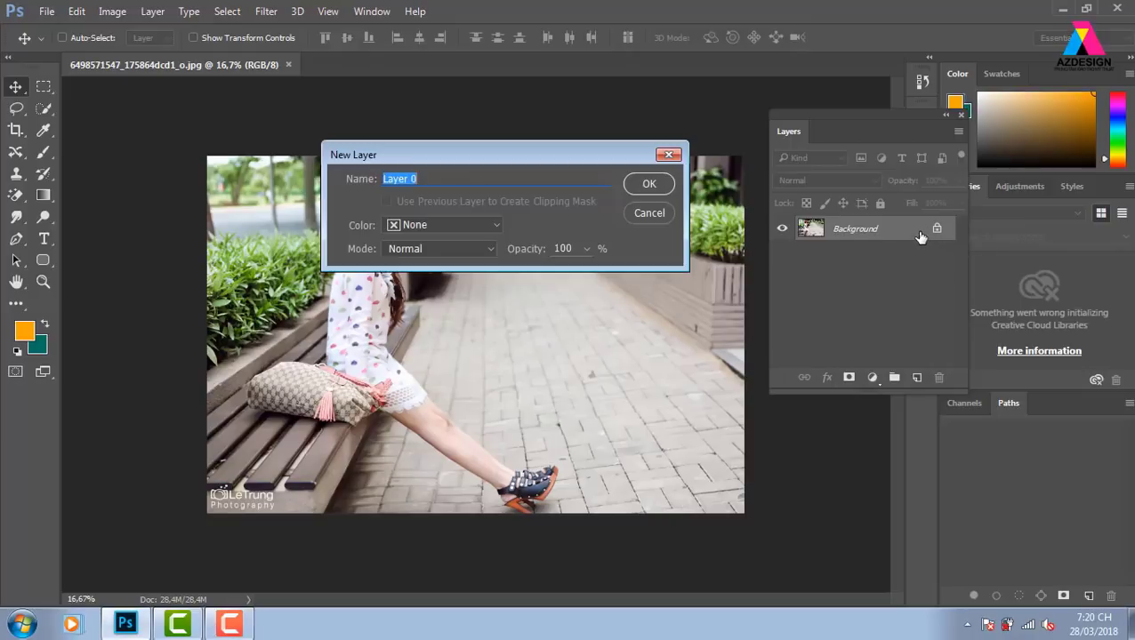
left_click(644, 190)
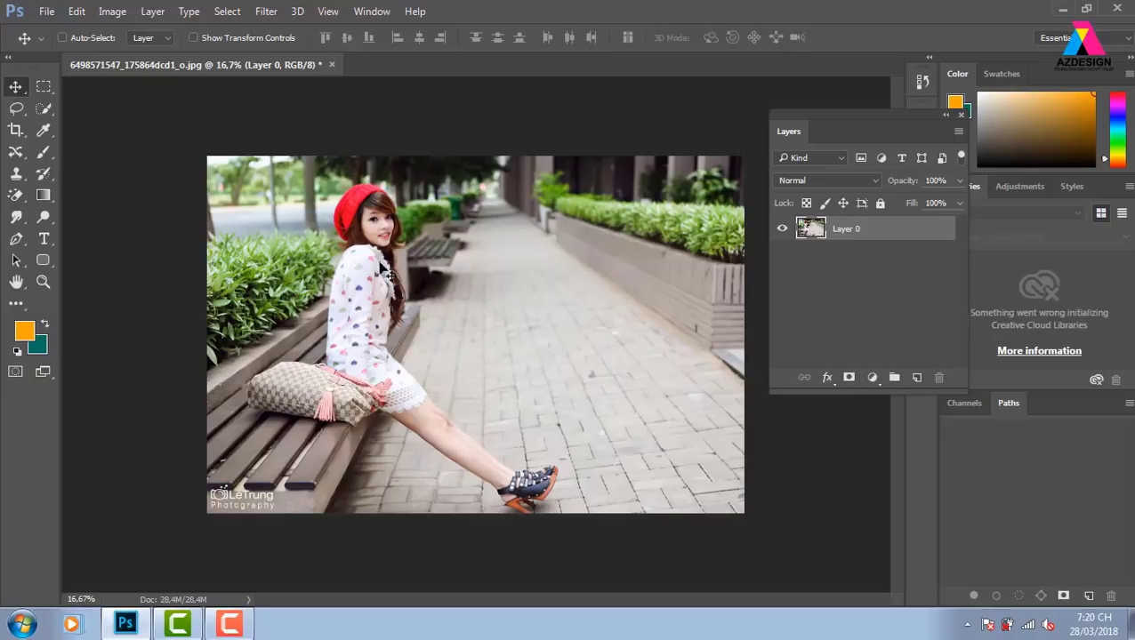
key("ctrl")
key("ctrl+t")
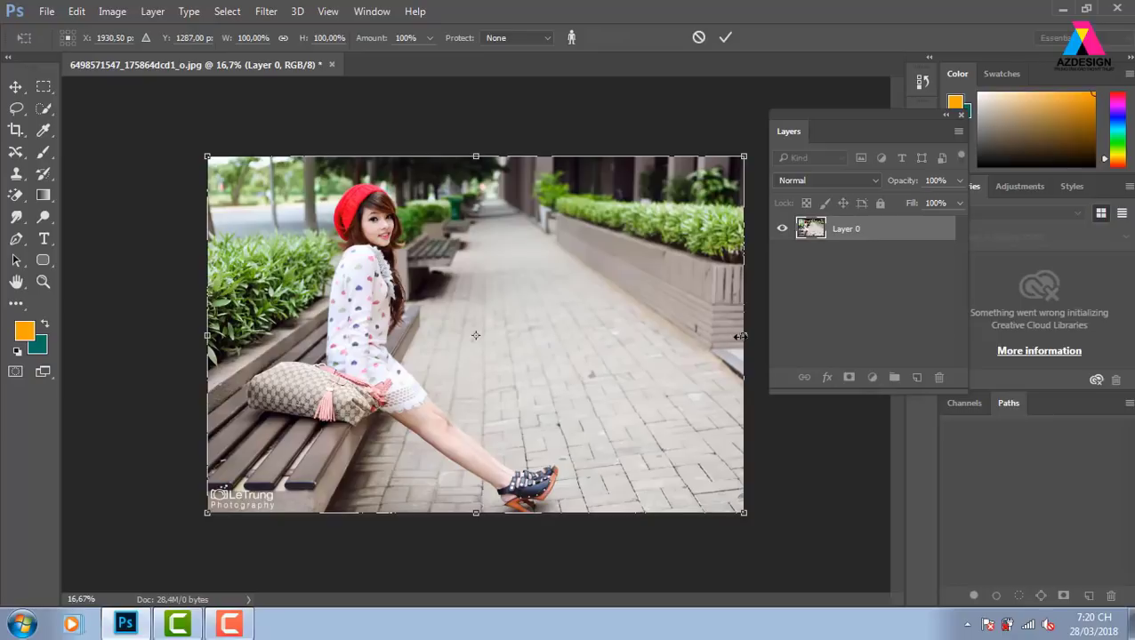
left_click_drag(743, 335, 636, 335)
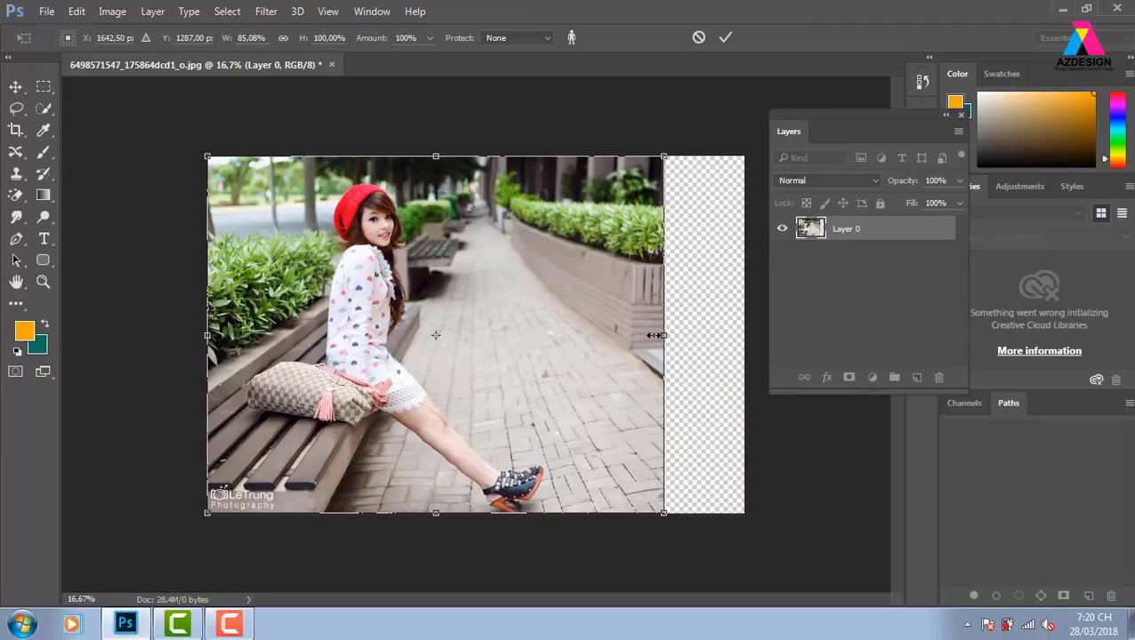
left_click_drag(664, 333, 648, 335)
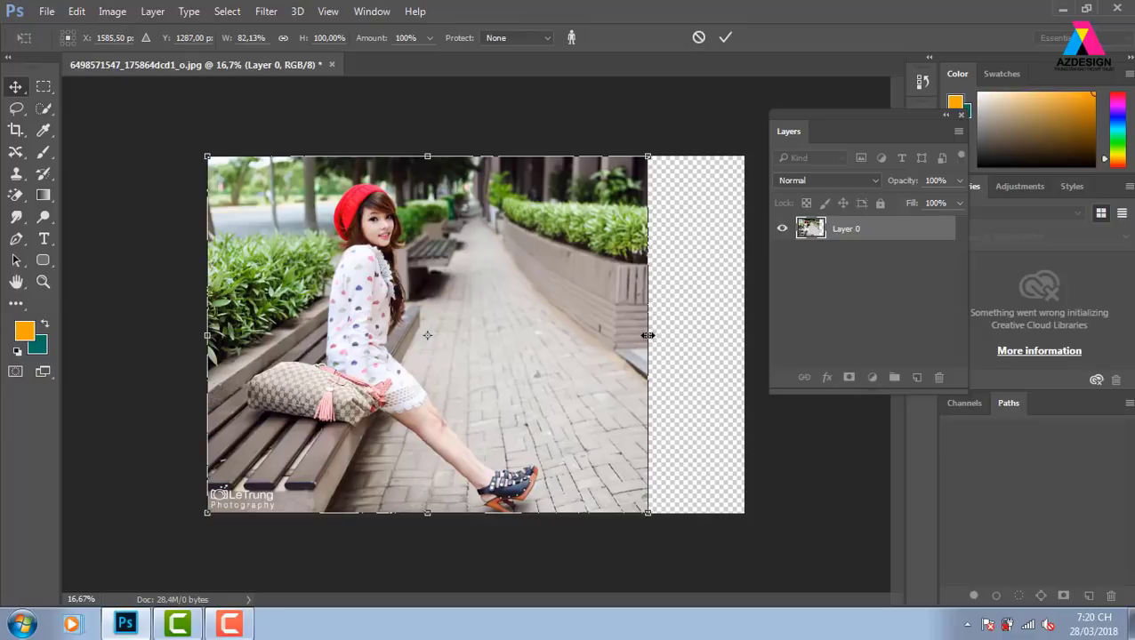
key("Return")
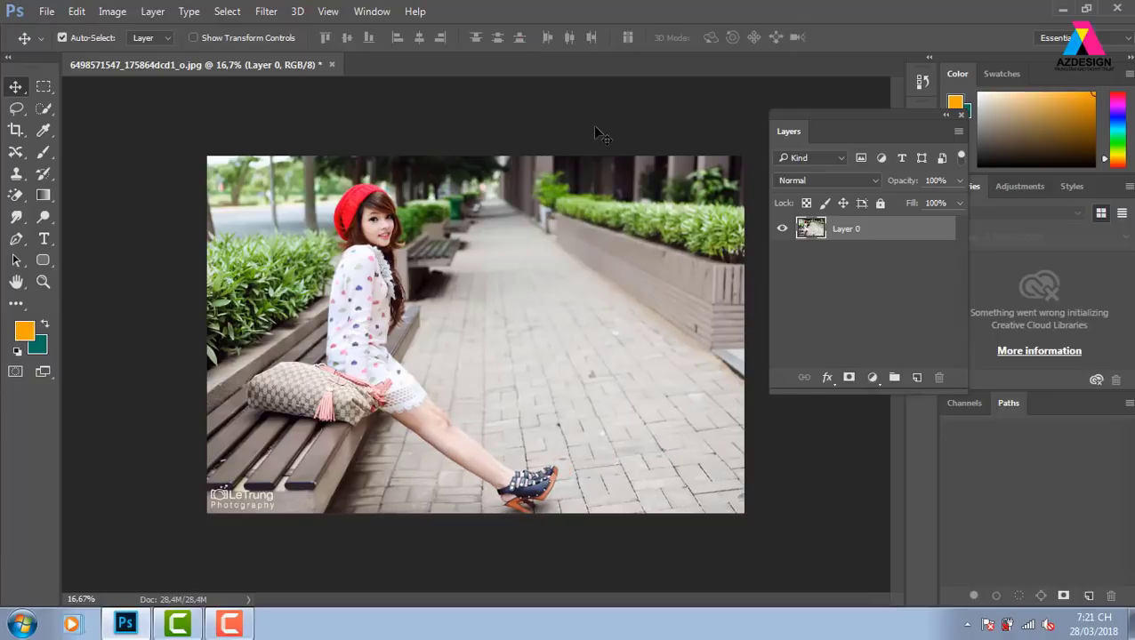
key("ctrl+t")
left_click_drag(744, 334, 606, 334)
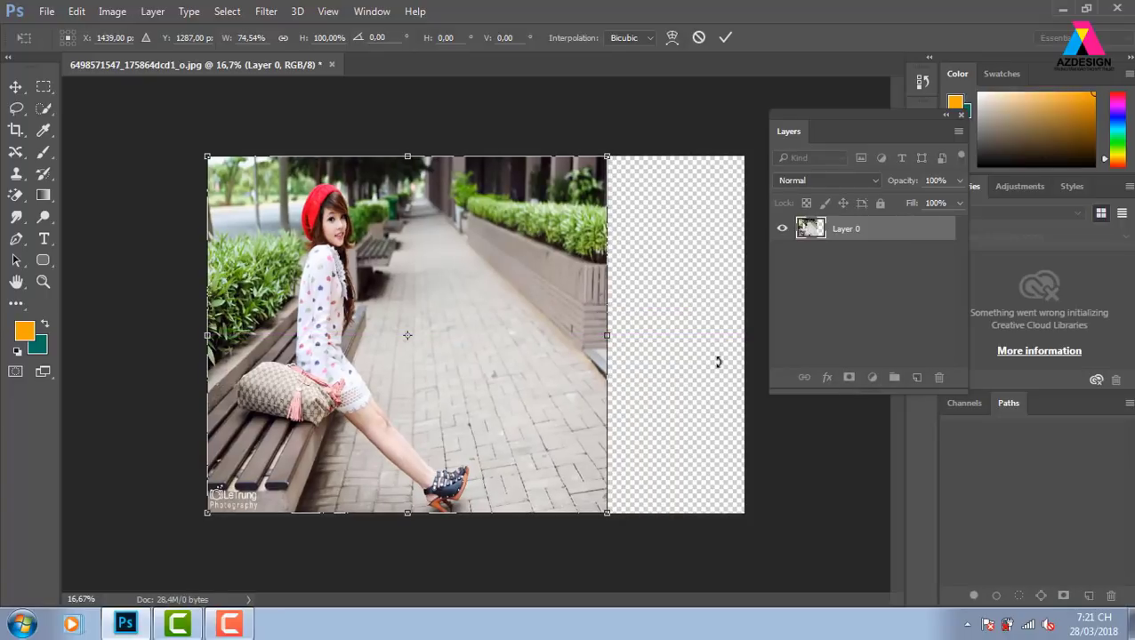
key("Return")
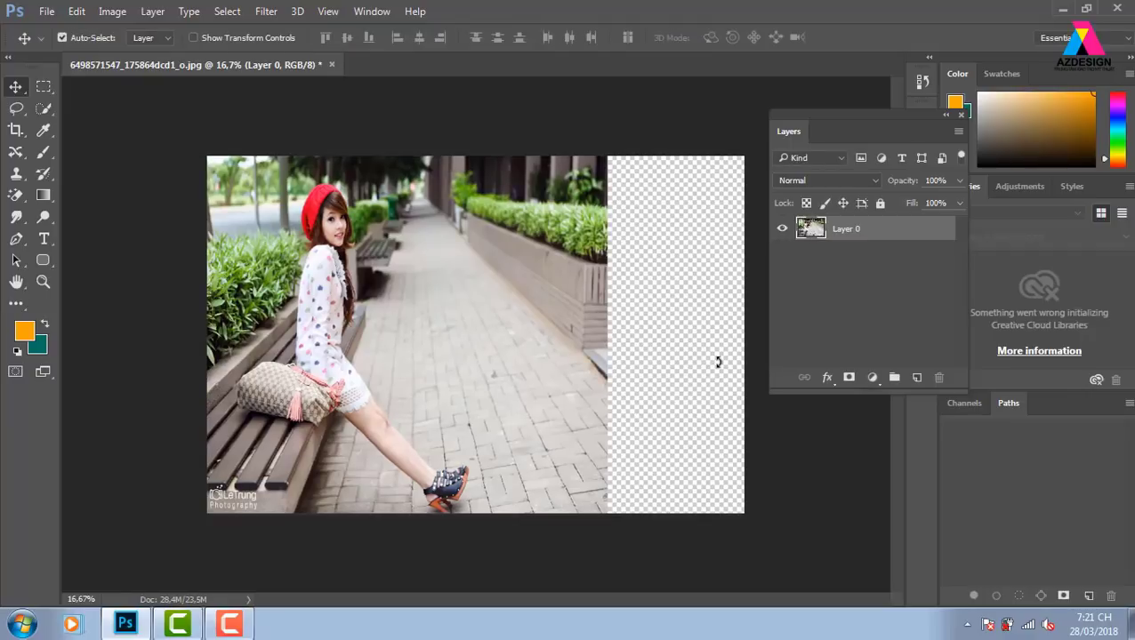
key("ctrl+z")
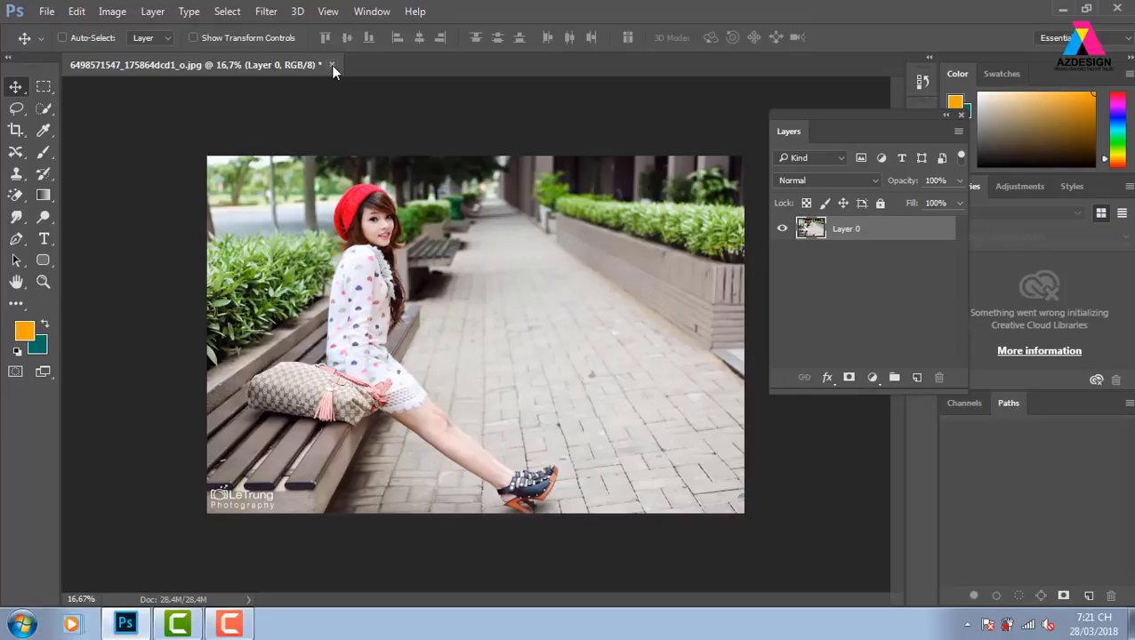
Step: Close the bench photo unsaved, preview thoi-trang-cong-so-evy-SM275-4.JPG, and drag it into Photoshop
left_click(330, 65)
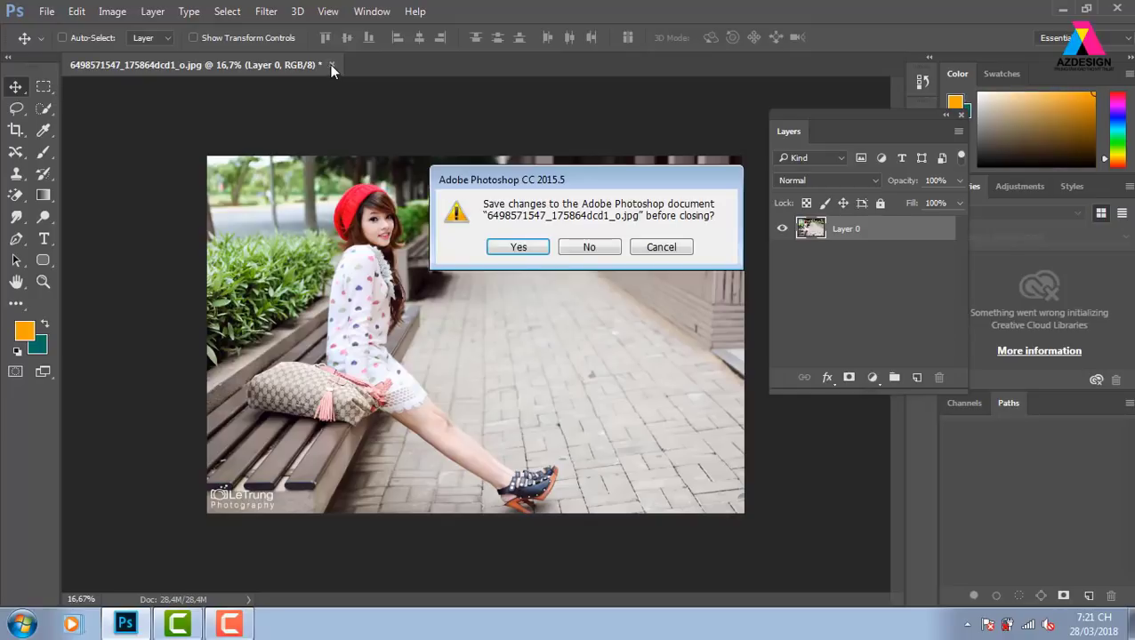
left_click(589, 248)
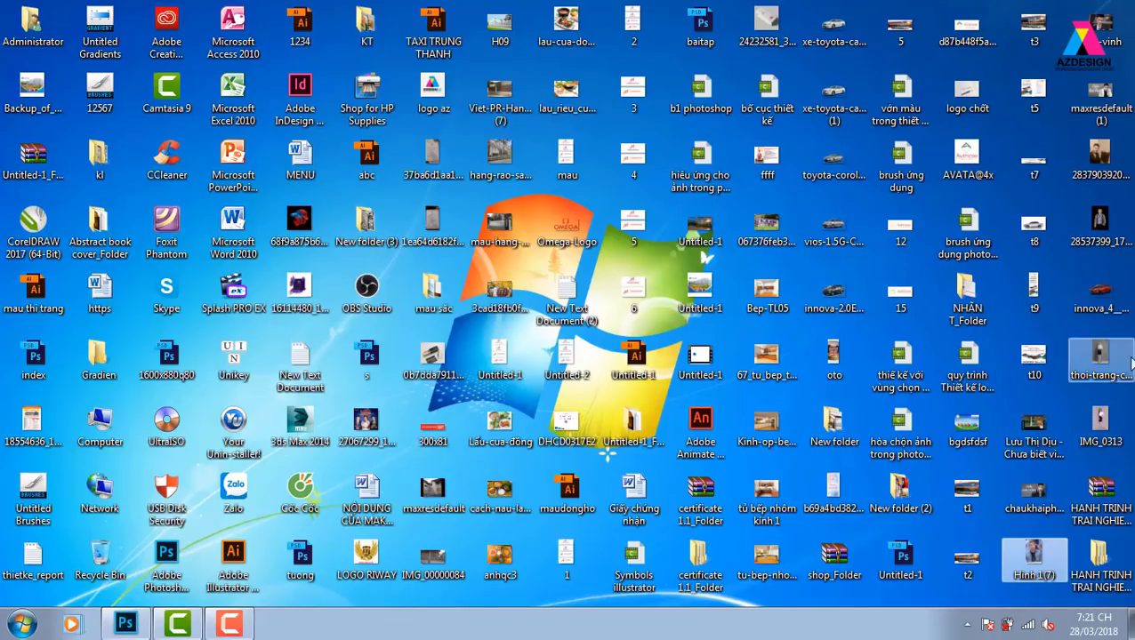
left_click(1108, 358)
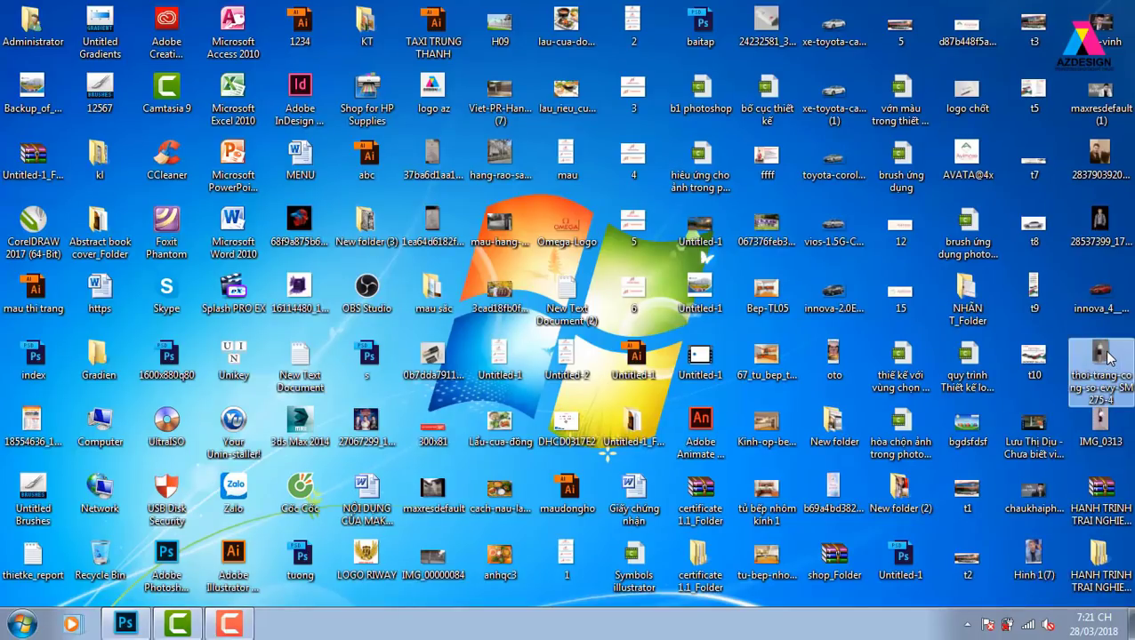
double_click(1108, 357)
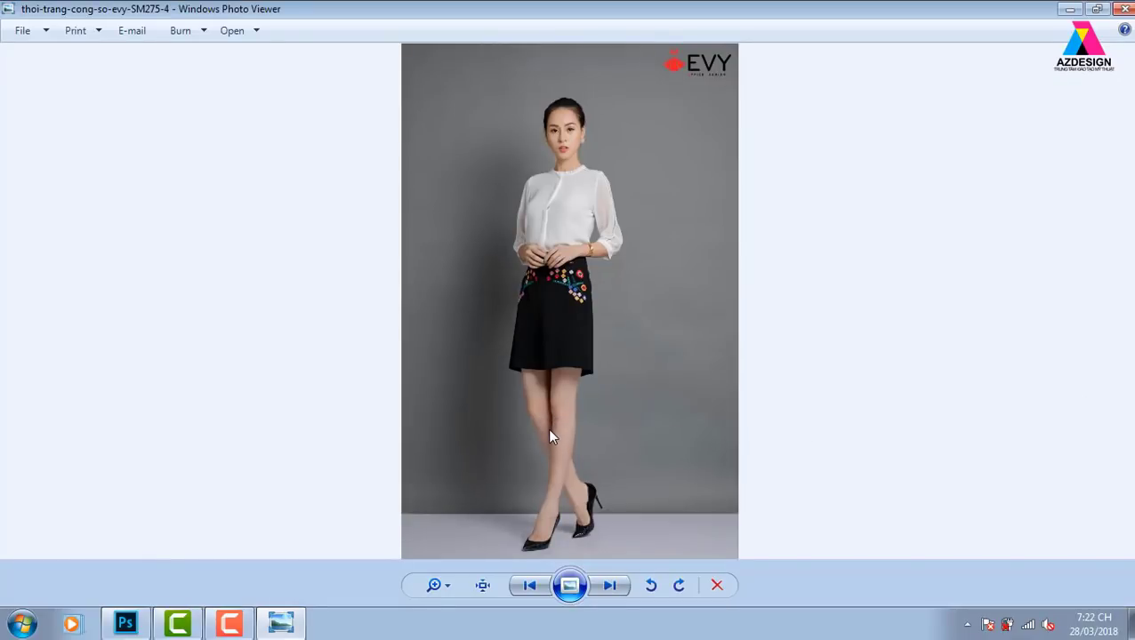
left_click(1126, 9)
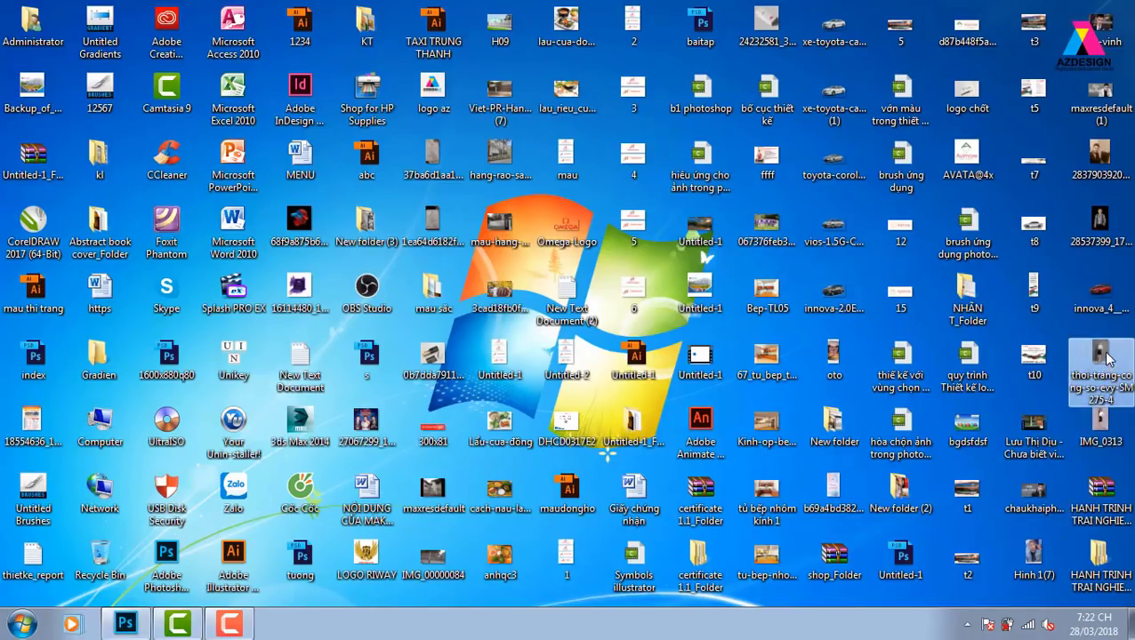
mouse_move(1100, 360)
left_mouse_down()
mouse_move(322, 598)
mouse_move(886, 40)
left_mouse_up()
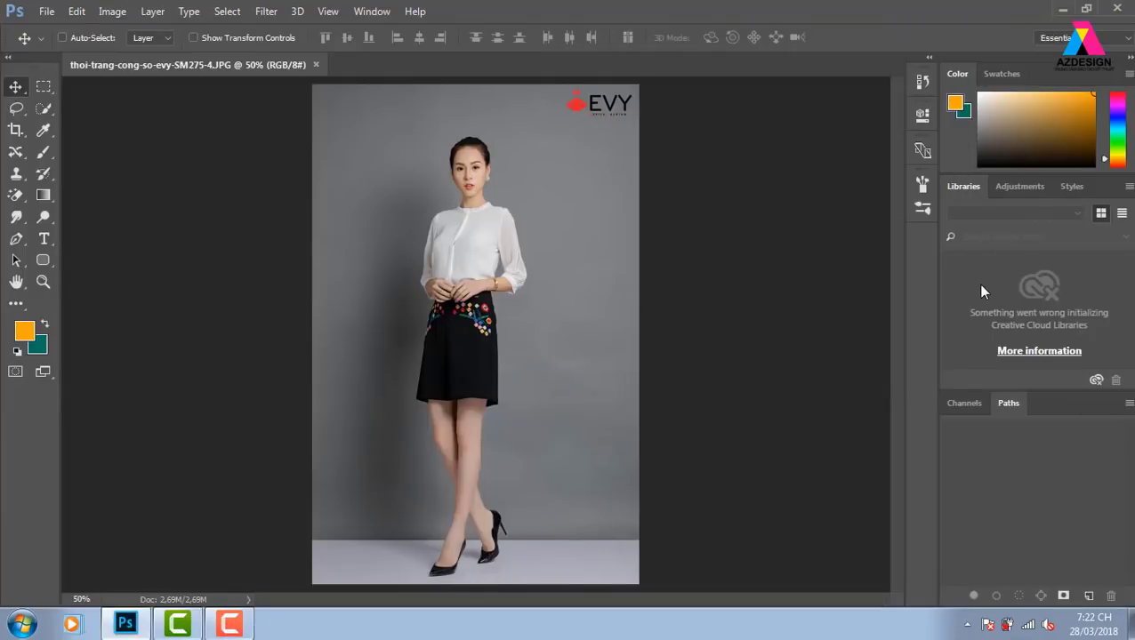
Step: Unlock the fashion photo's Background as Layer 0, view it at 50%, and choose Rectangular Marquee
key("F7")
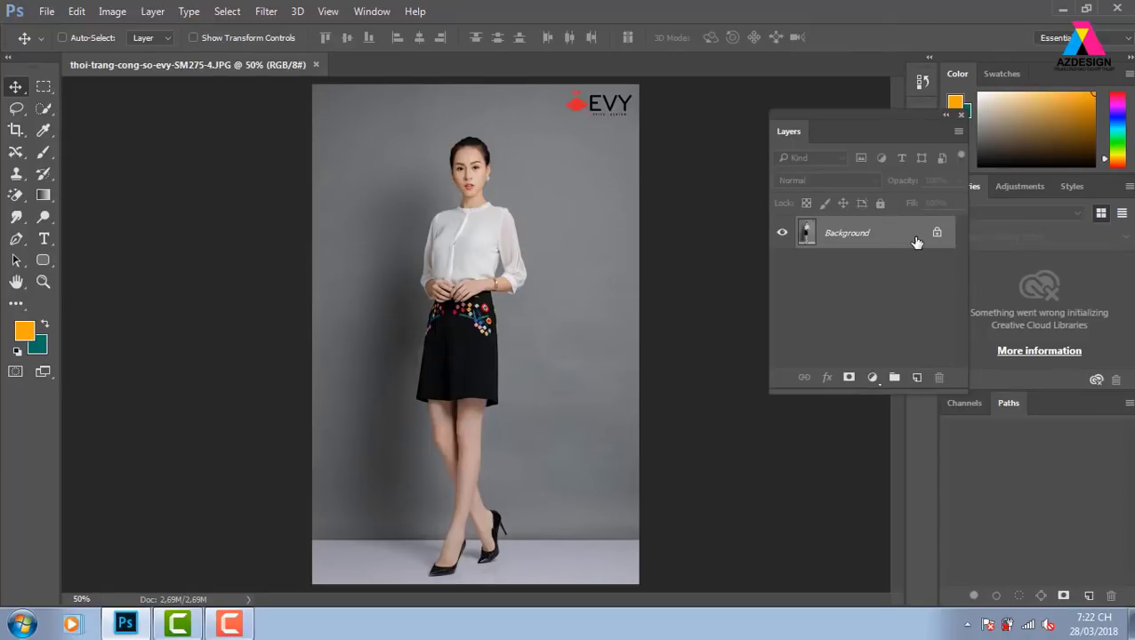
double_click(916, 242)
left_click(651, 187)
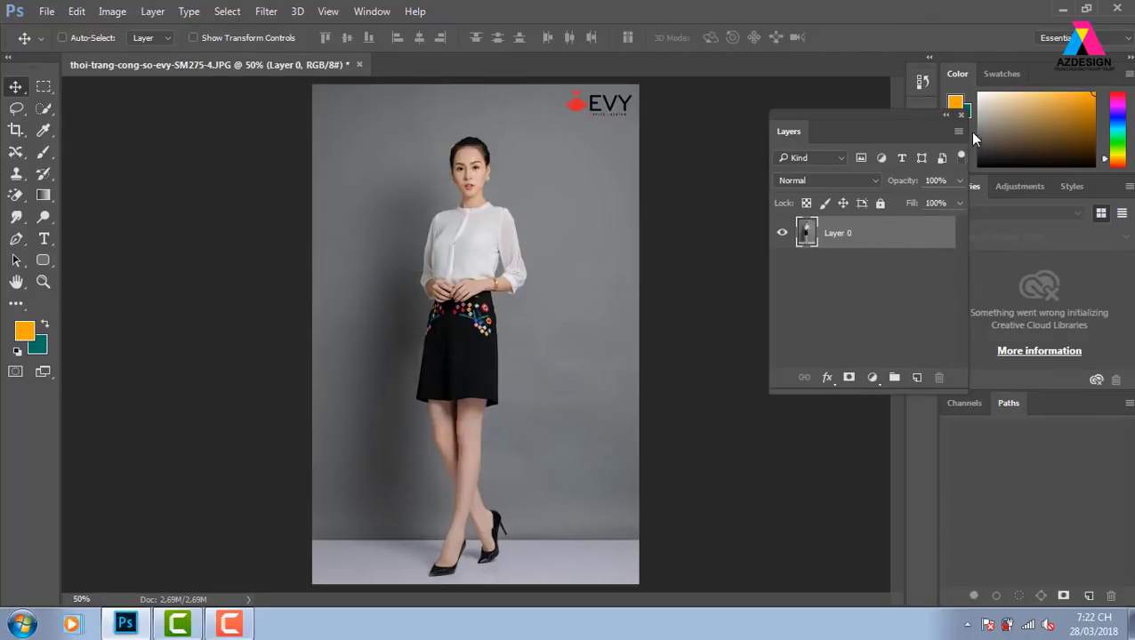
left_click(960, 114)
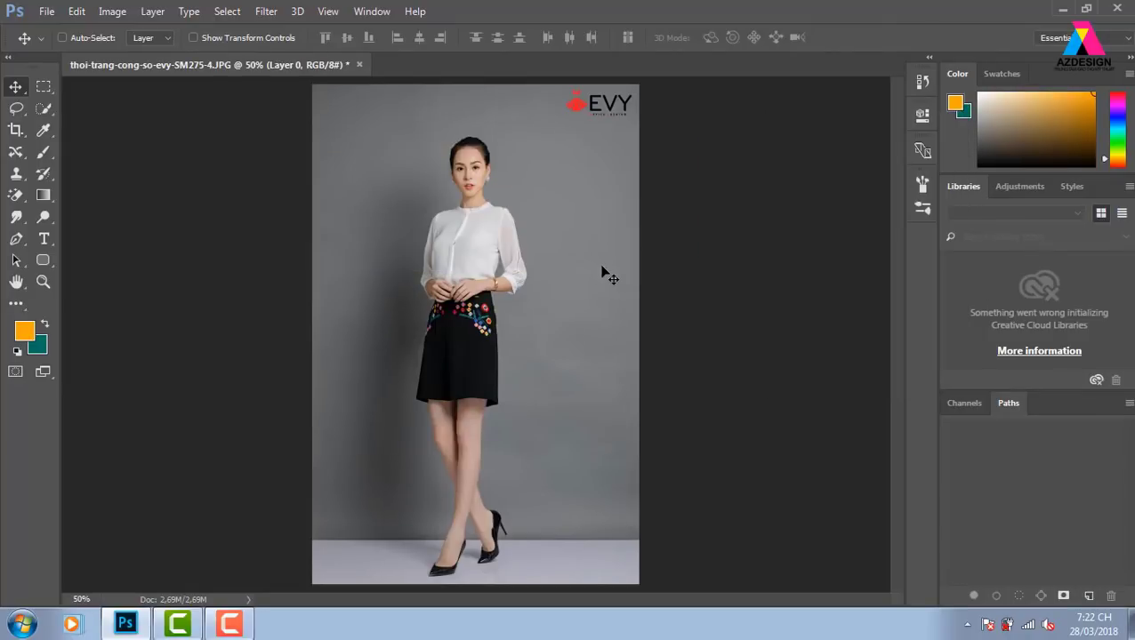
key("ctrl+minus")
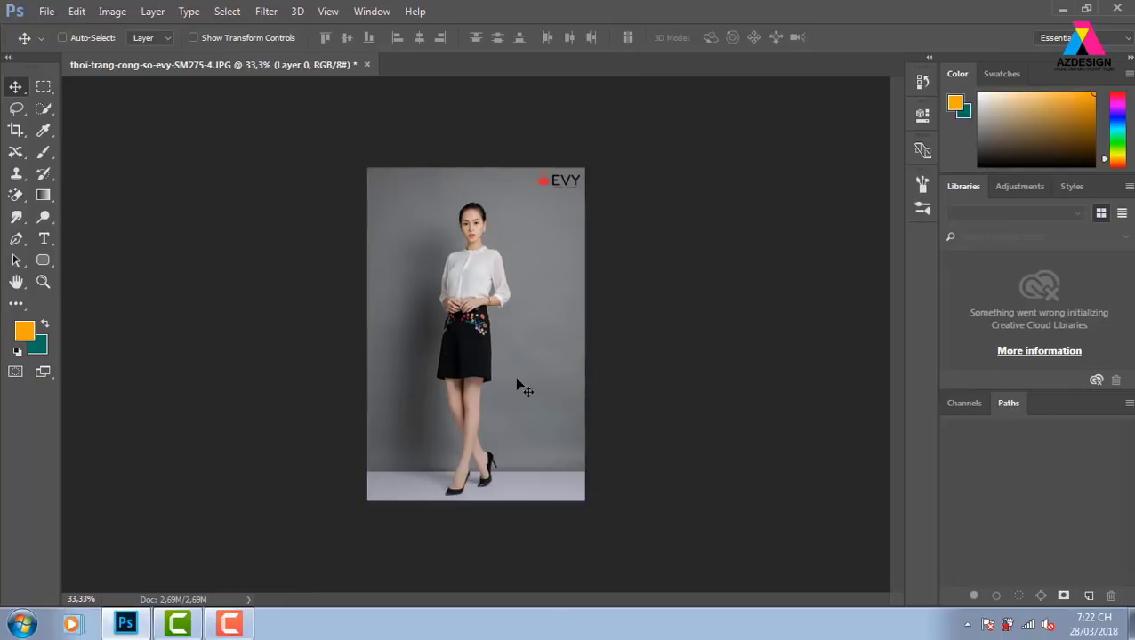
key("ctrl+plus")
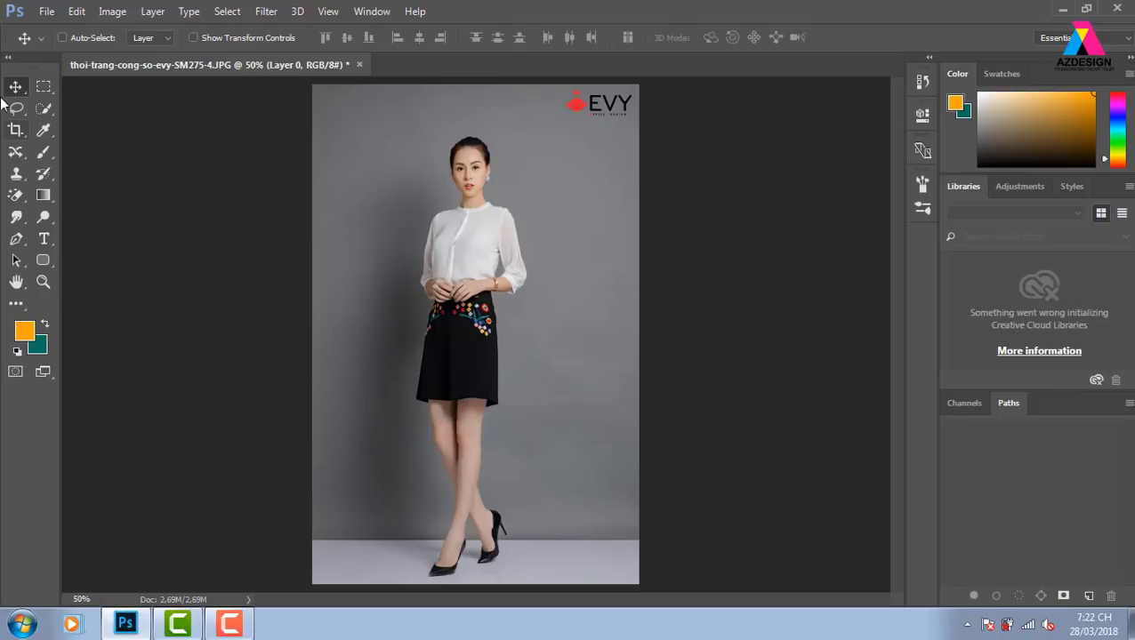
key("m")
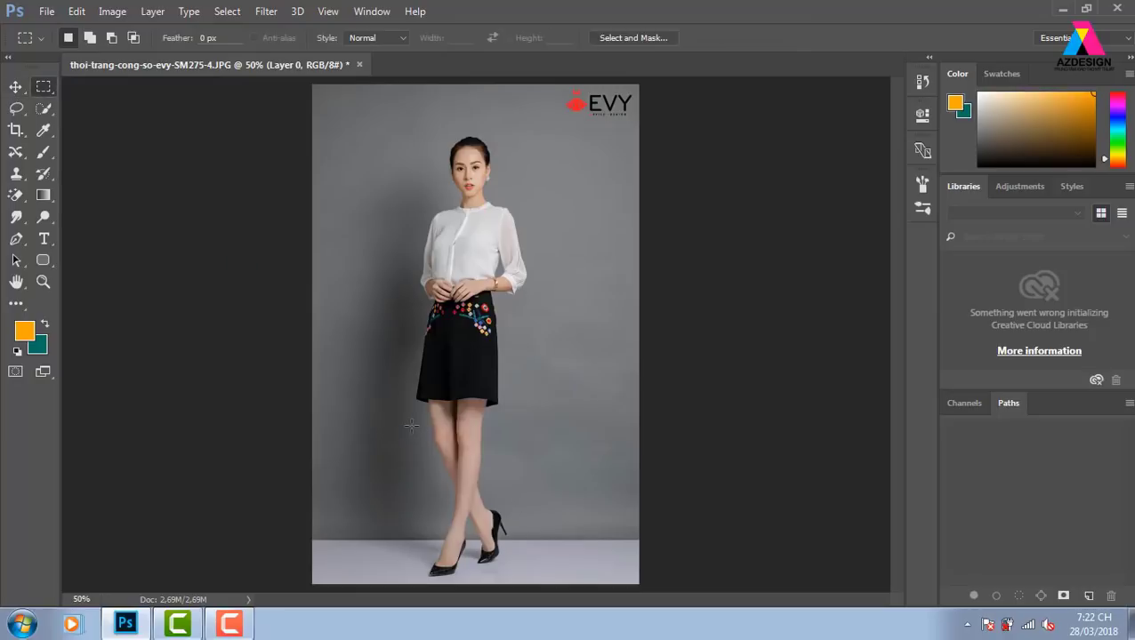
Step: Select the knees, then add head-to-skirt and lower legs with shoes as rectangles
left_click_drag(410, 423, 497, 458)
left_click_drag(353, 123, 554, 413)
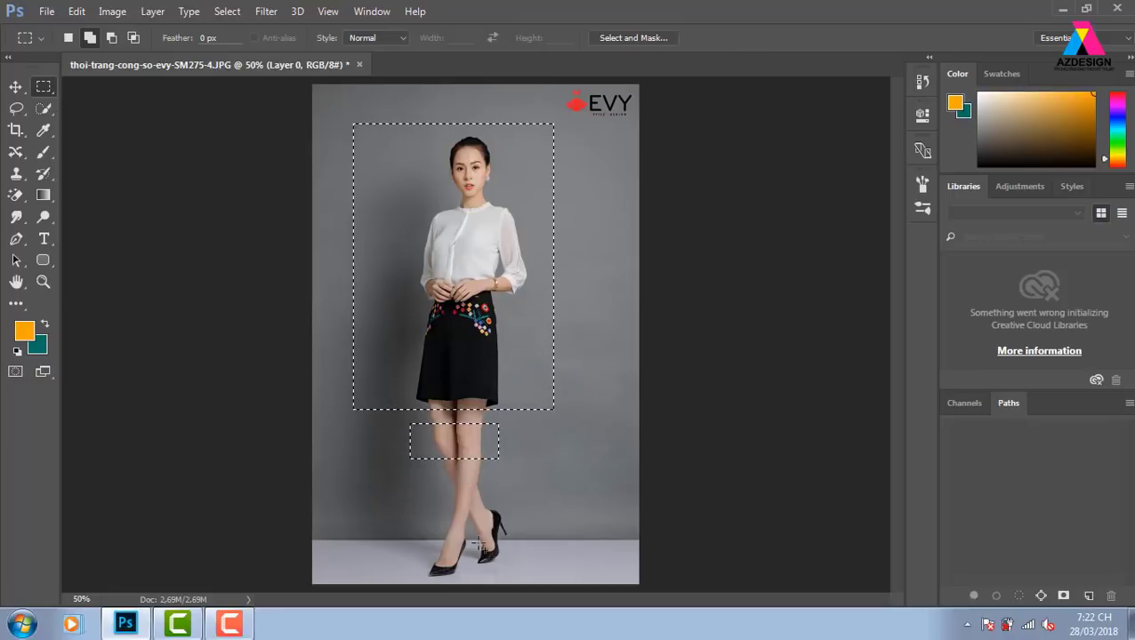
left_click_drag(380, 481, 555, 589)
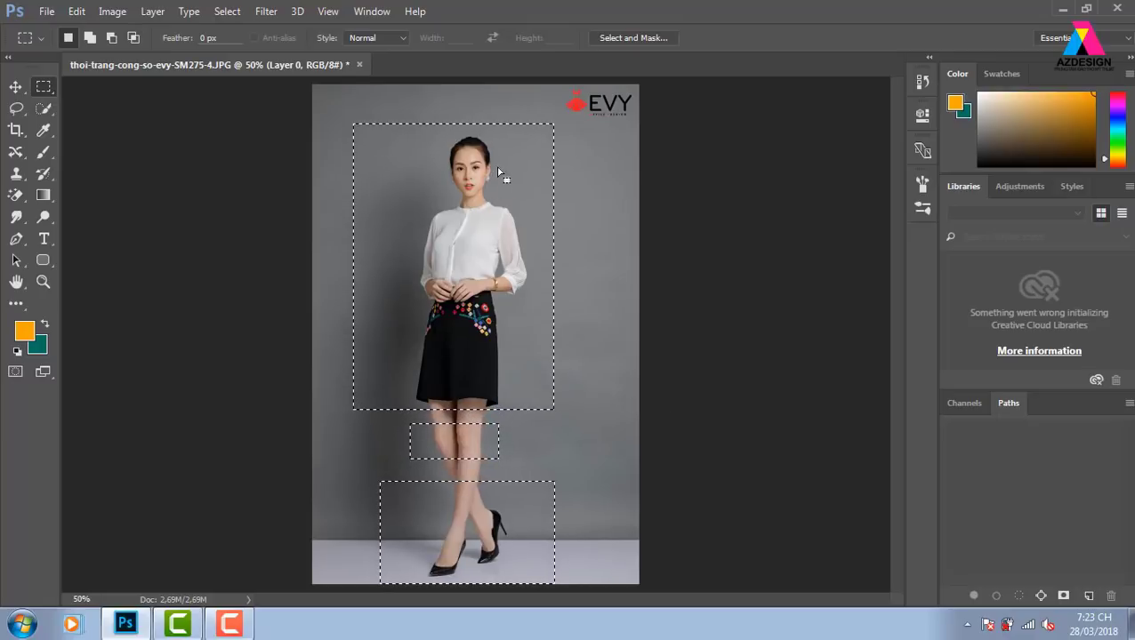
Step: Save the three-rectangle selection as a new channel named 'h3'
left_click(228, 13)
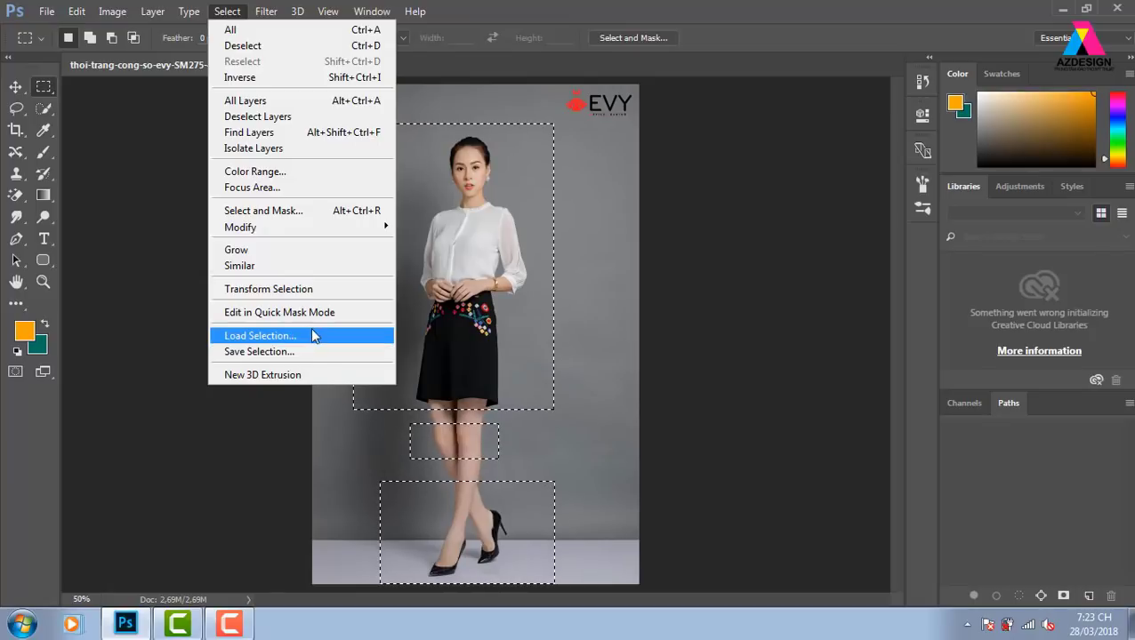
left_click(318, 354)
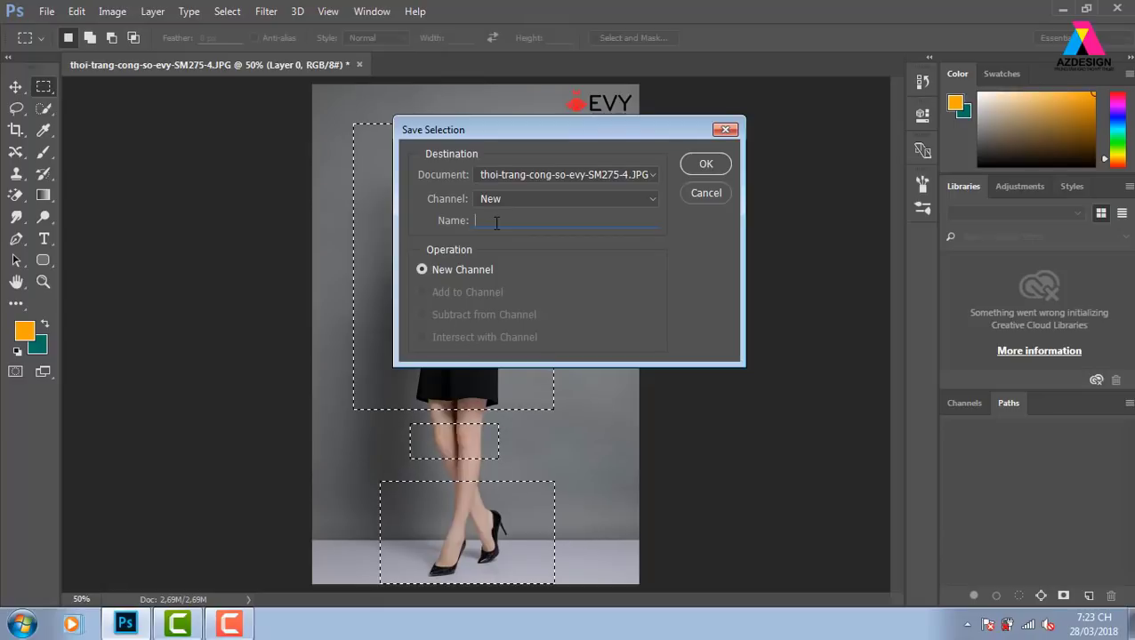
type("h3")
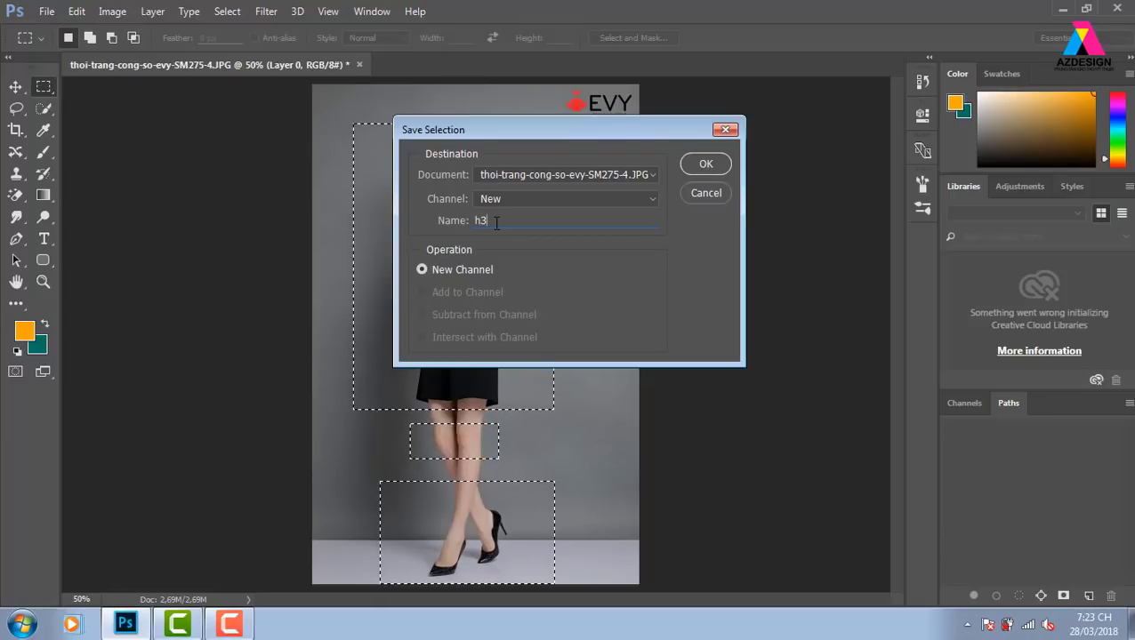
left_click(722, 168)
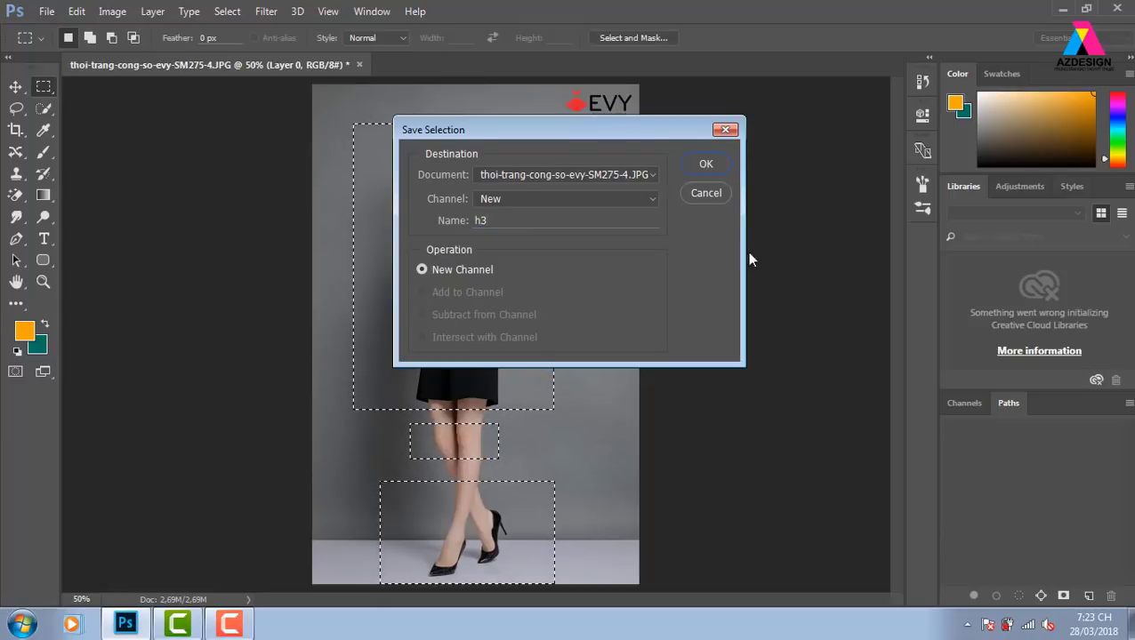
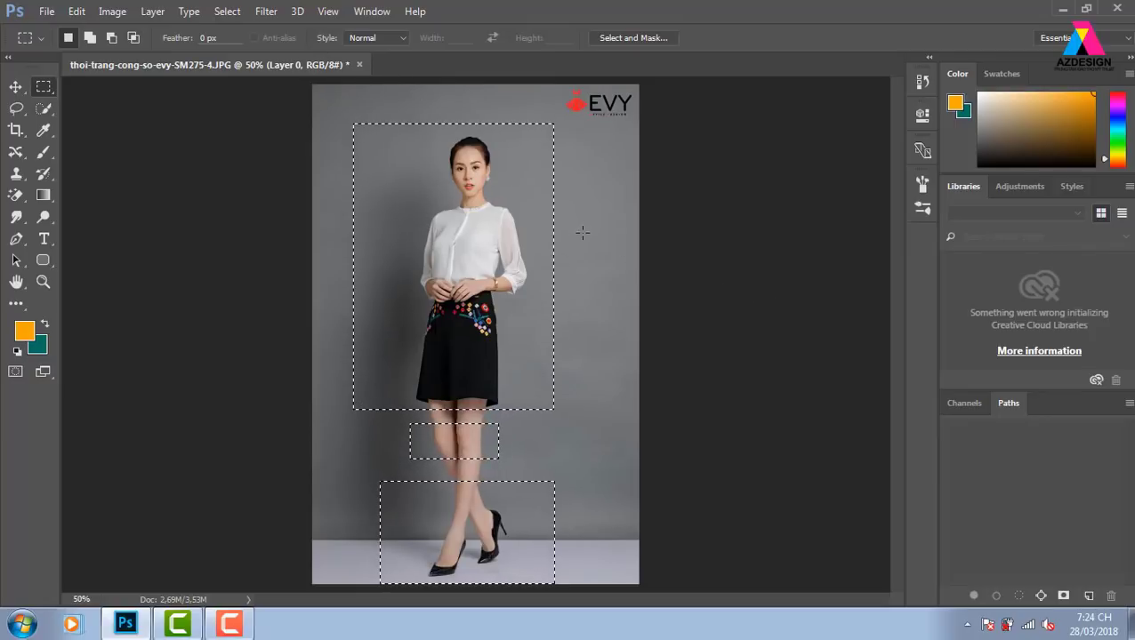
Step: Deselect, then crop the canvas taller to add a transparent strip below the photo
key("ctrl+d")
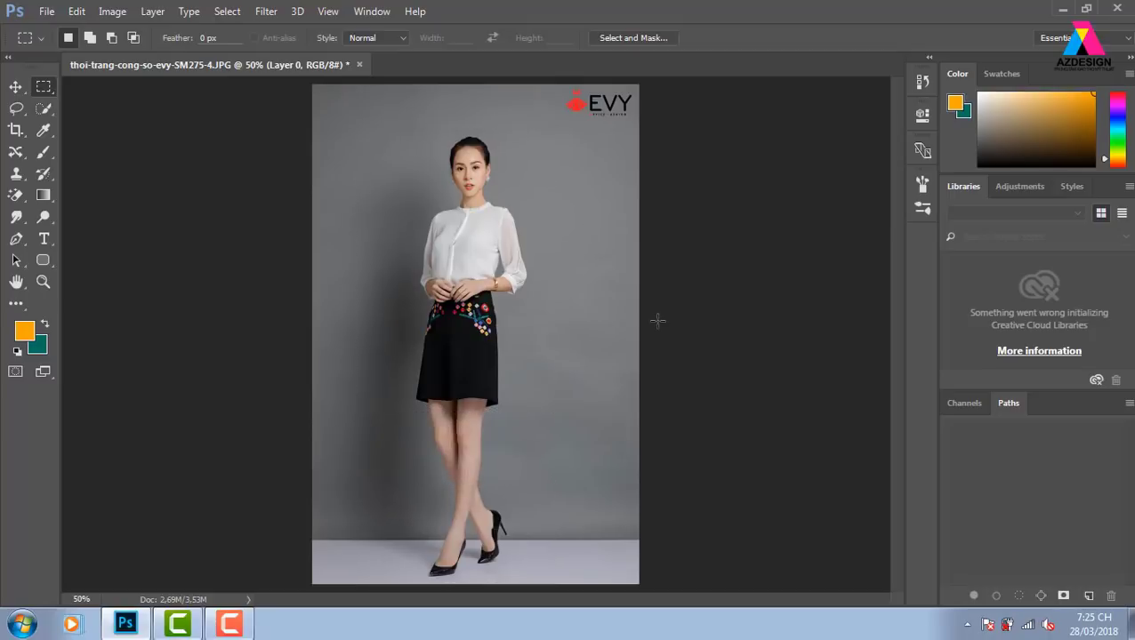
key("ctrl+minus")
key("c")
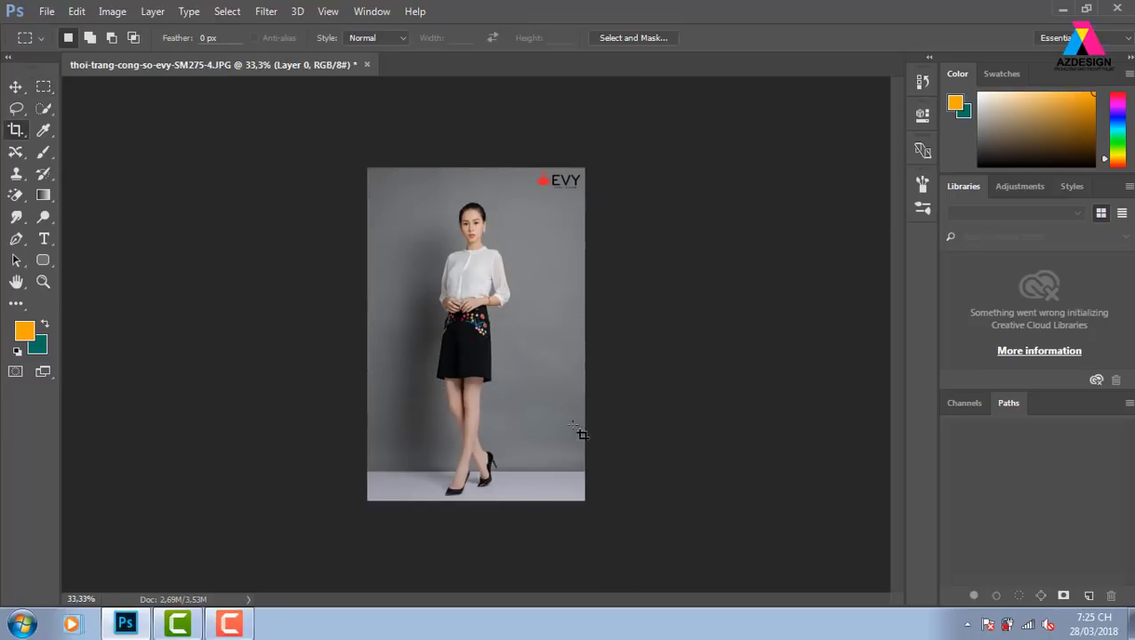
left_click_drag(477, 500, 477, 524)
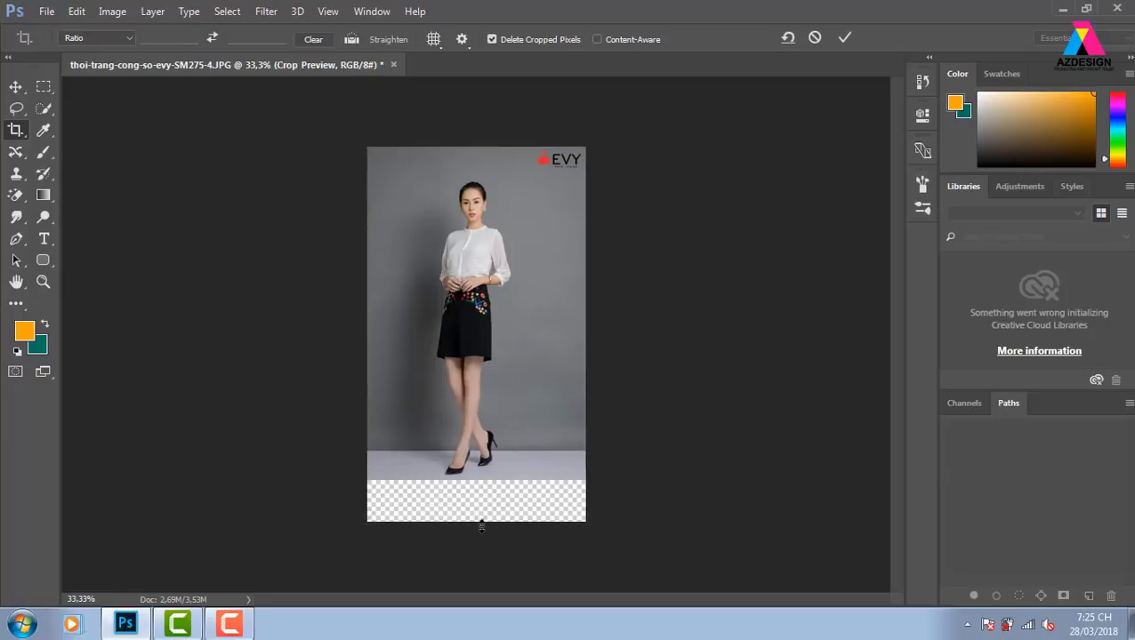
key("Return")
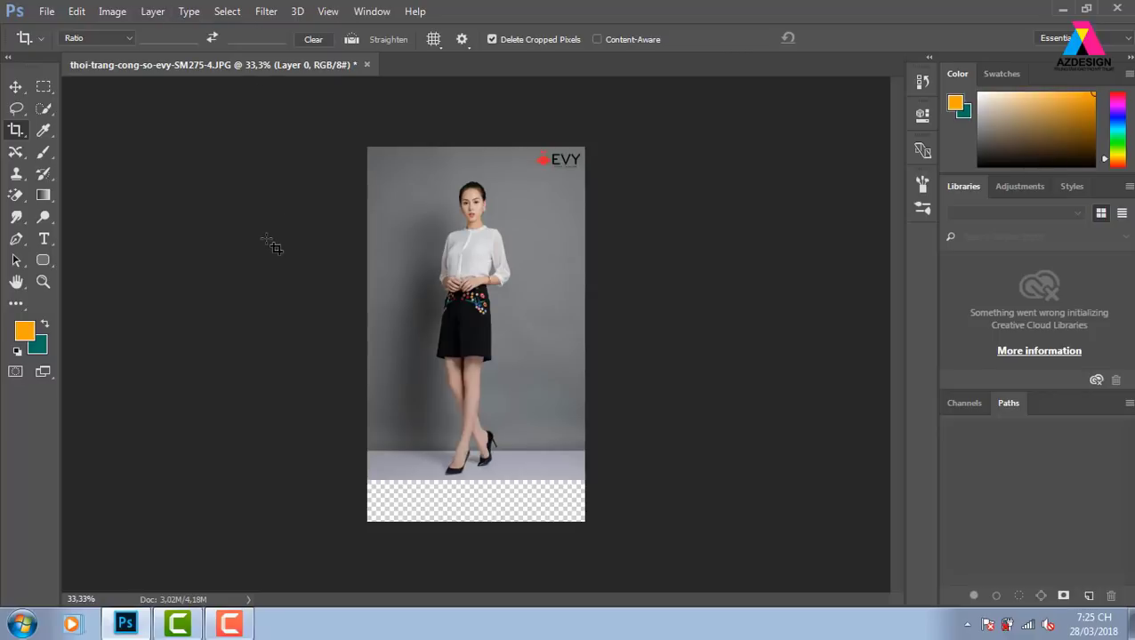
key("ctrl+t")
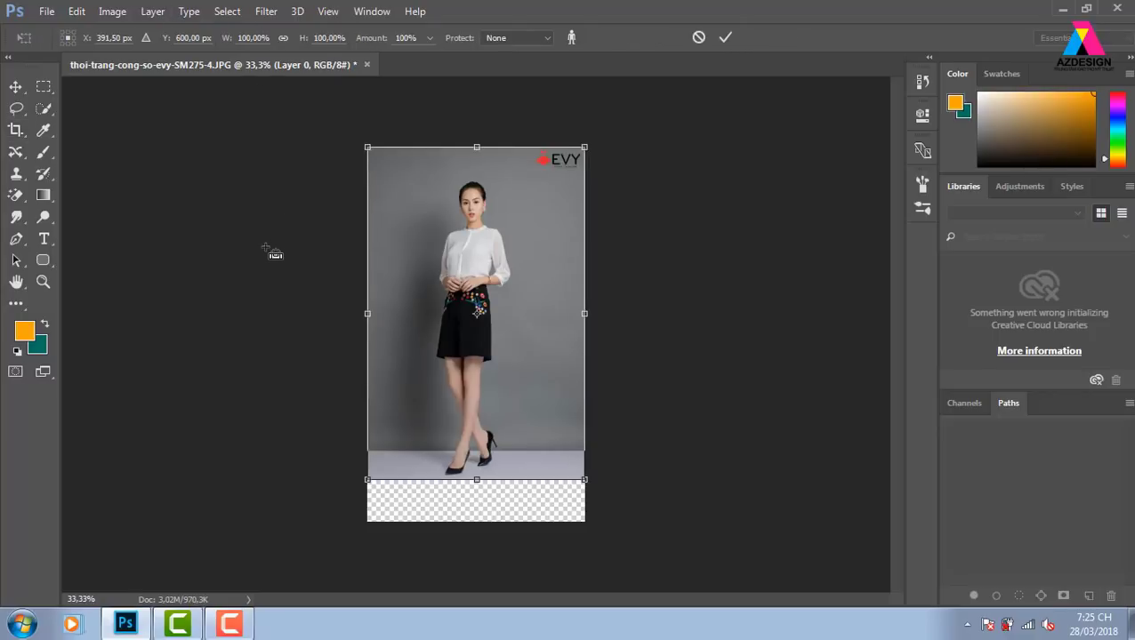
Step: Content-Aware Scale the photo down to the canvas bottom with Protect set to h3, at 112.5% height
key("c")
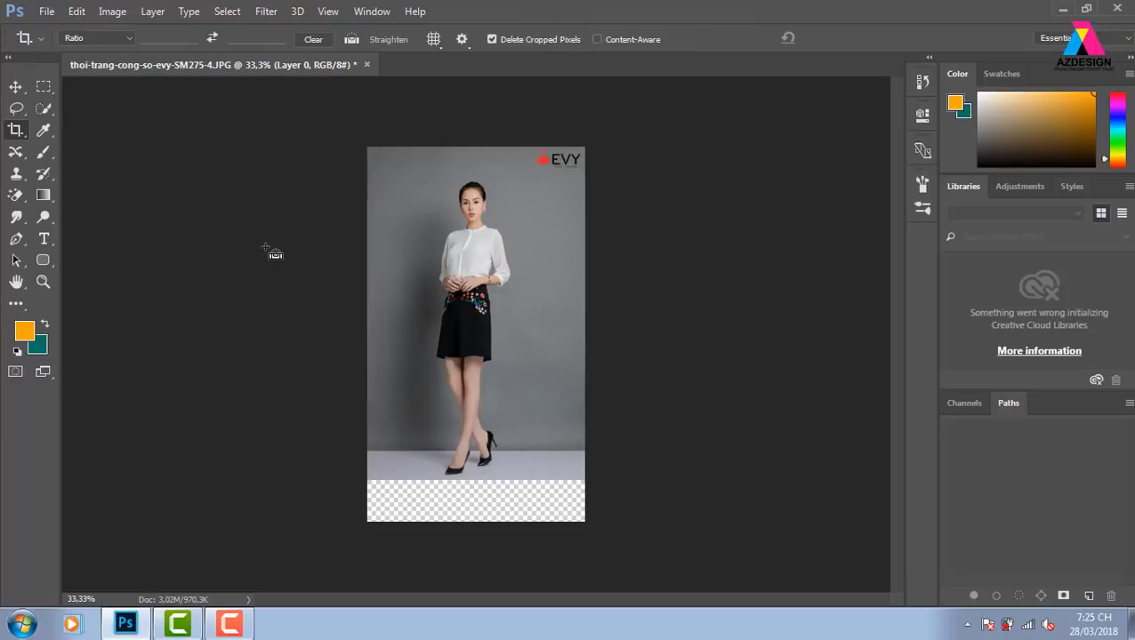
left_click(78, 11)
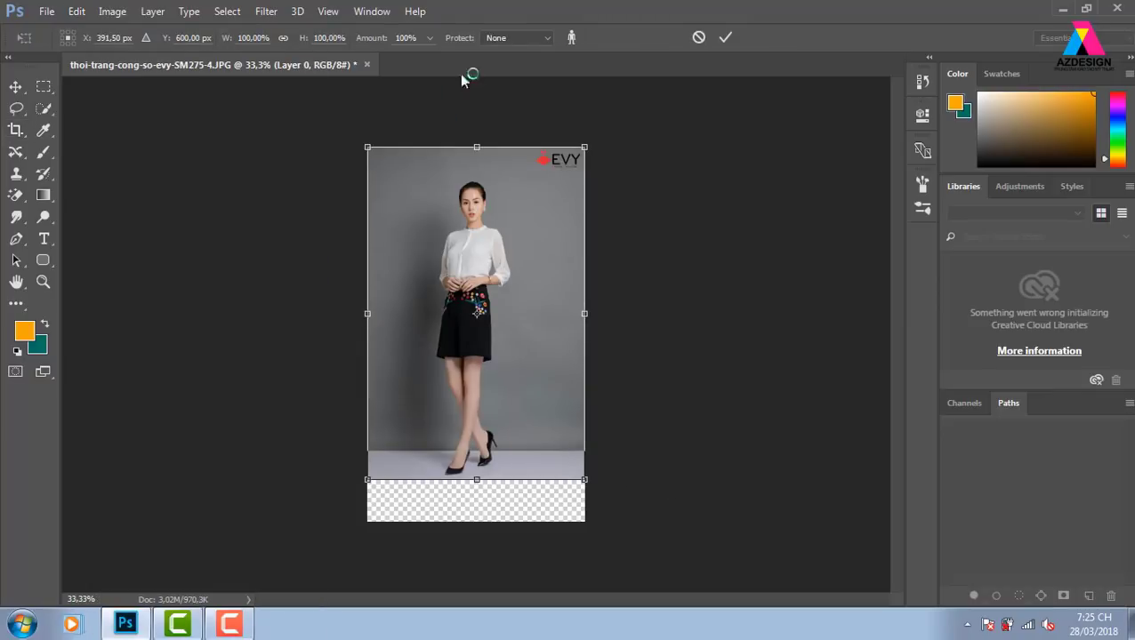
left_click(538, 38)
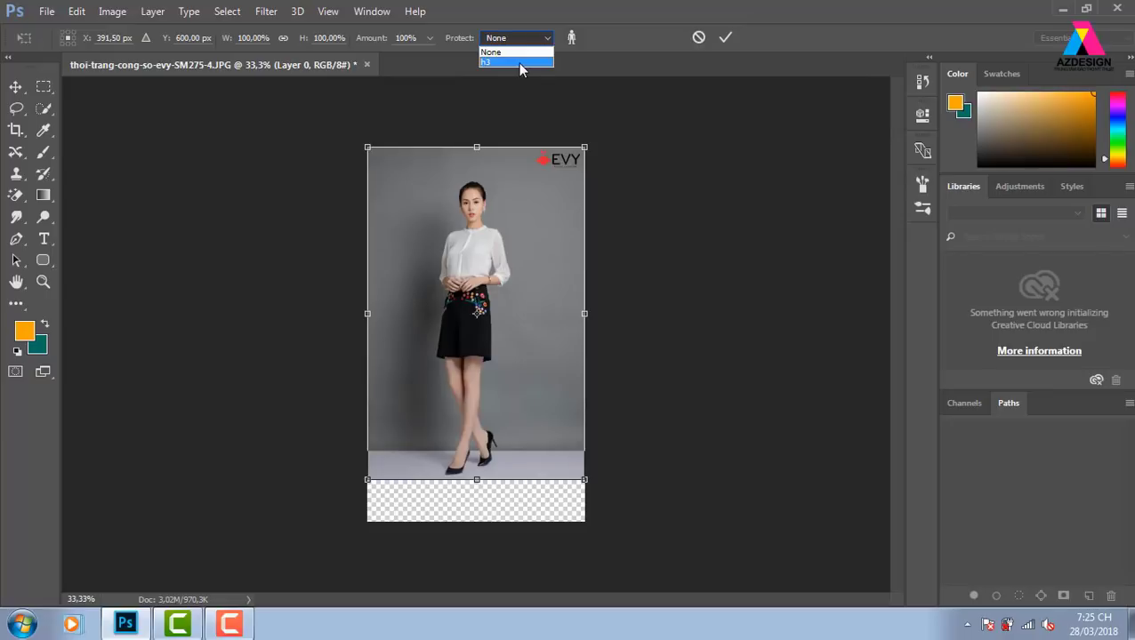
left_click(520, 64)
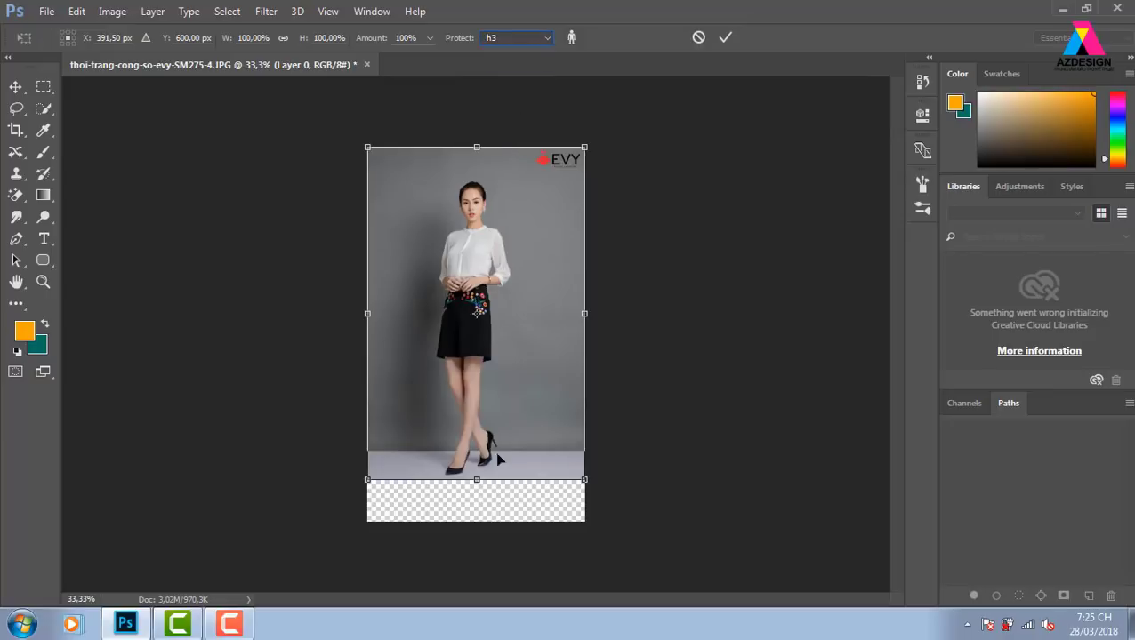
left_click_drag(476, 481, 473, 515)
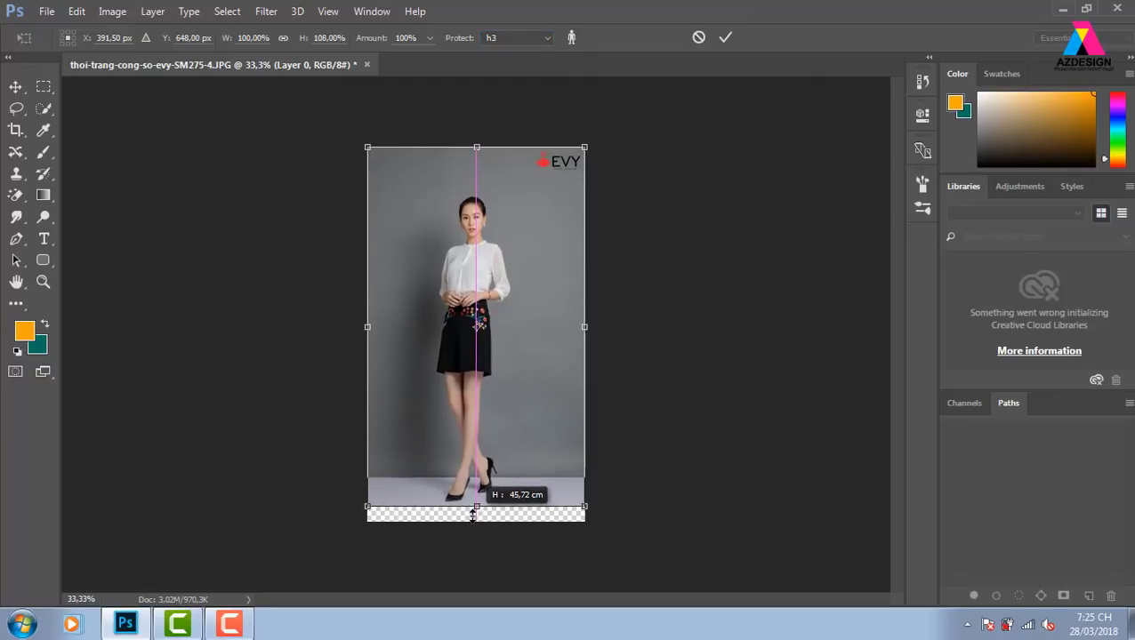
left_click_drag(473, 516, 474, 522)
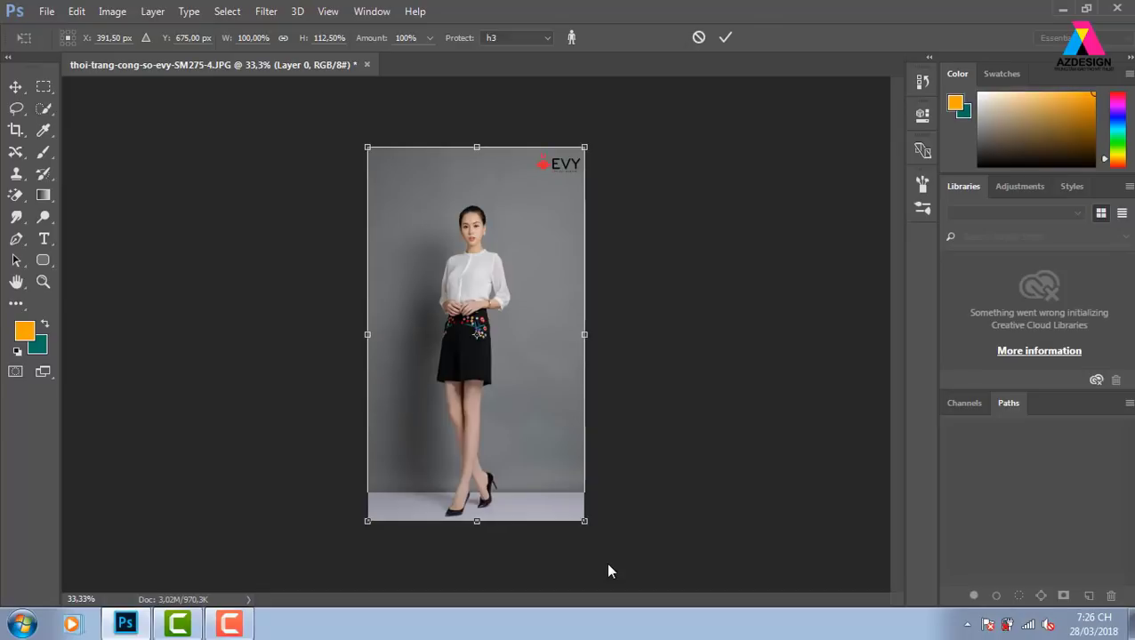
key("c")
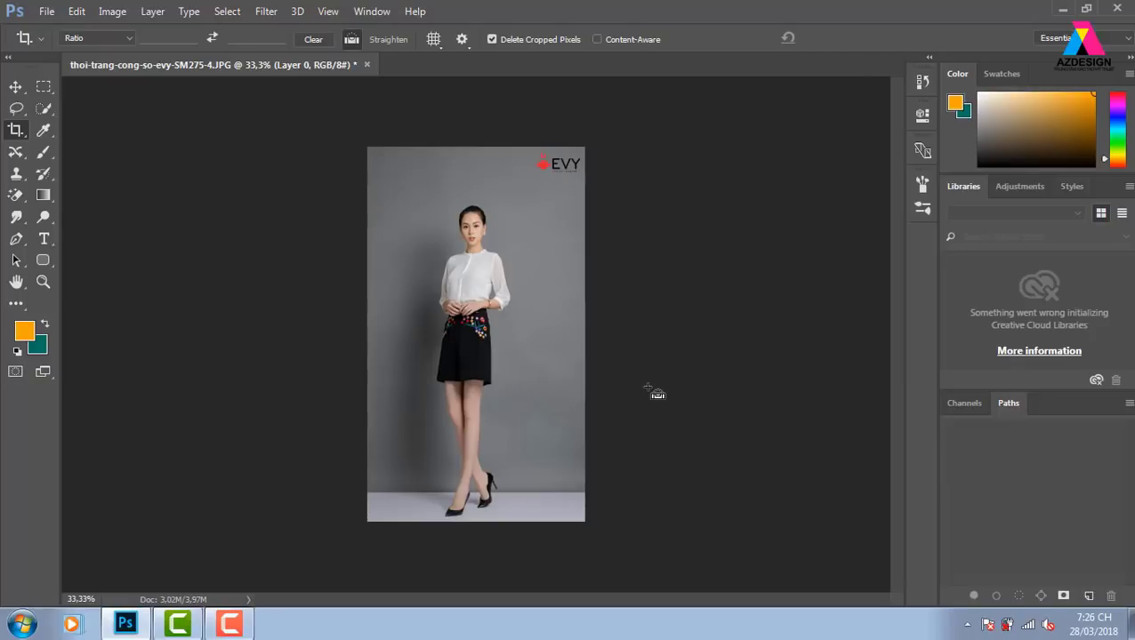
Step: Zoom in to inspect the stretched legs and shoes, then close the fashion photo
key("ctrl+plus")
key("ctrl+plus")
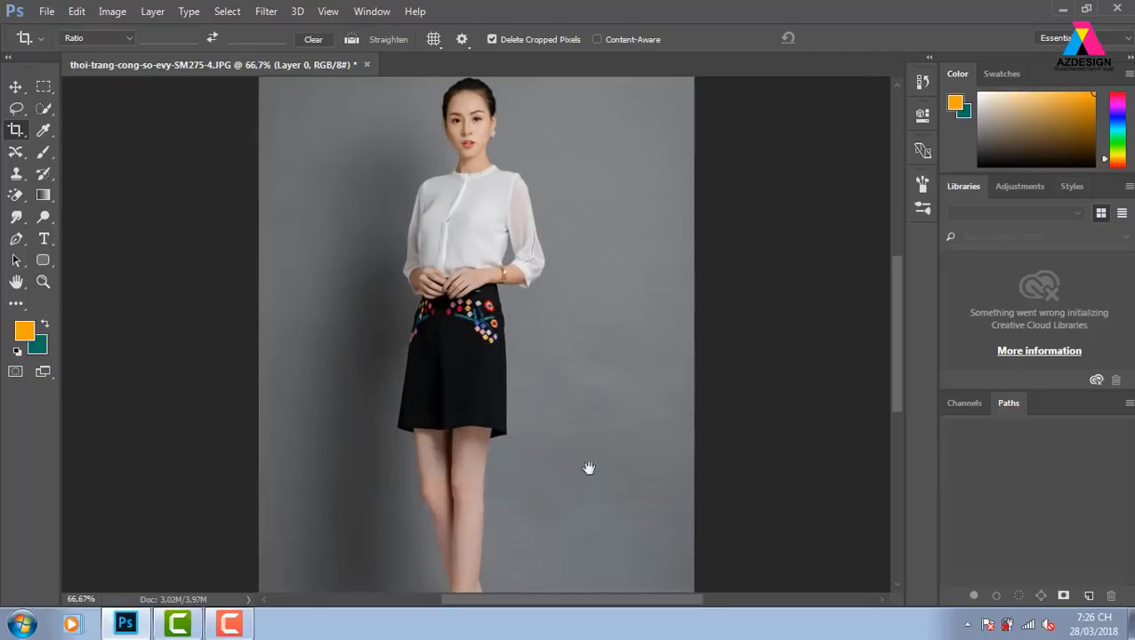
scroll(585, 324, "down", 3)
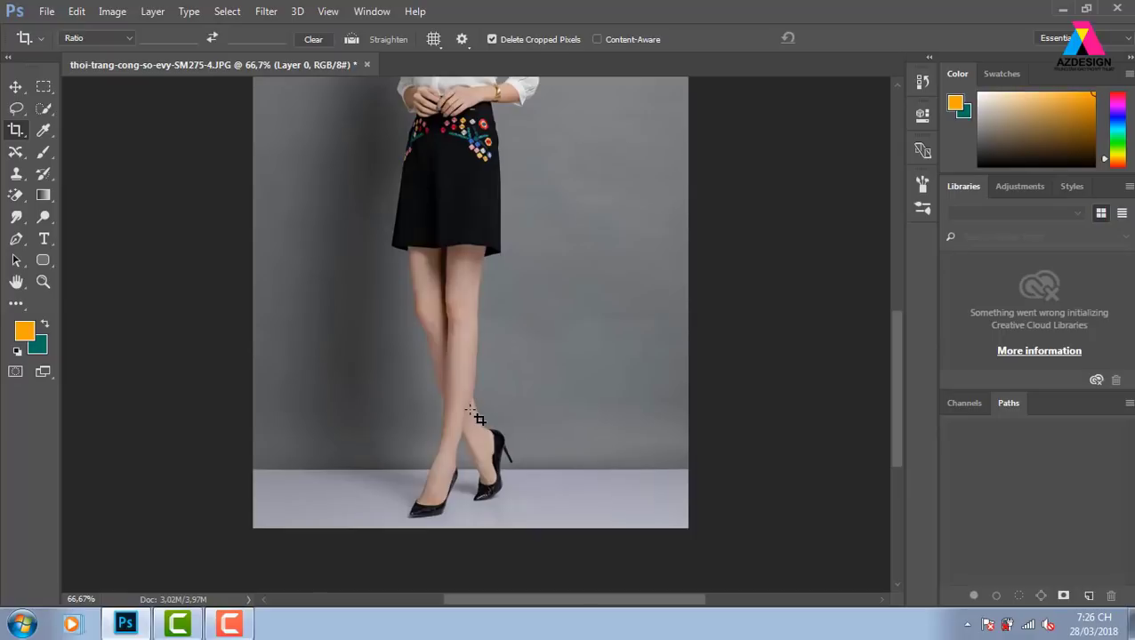
left_click(16, 86)
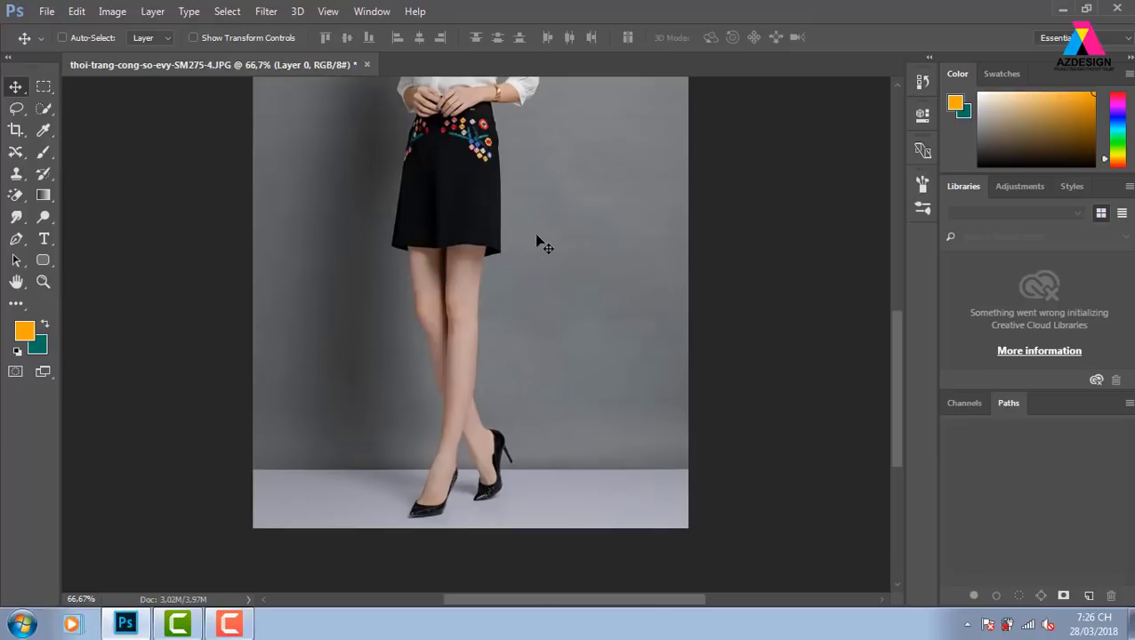
left_click(366, 64)
left_click(598, 262)
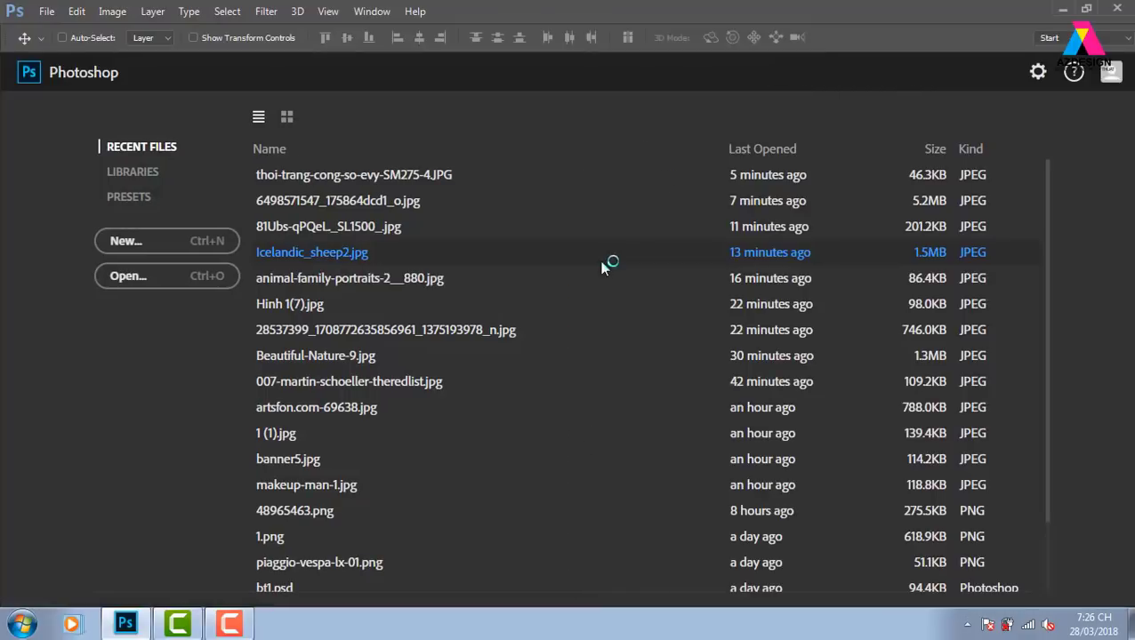
left_click(233, 276)
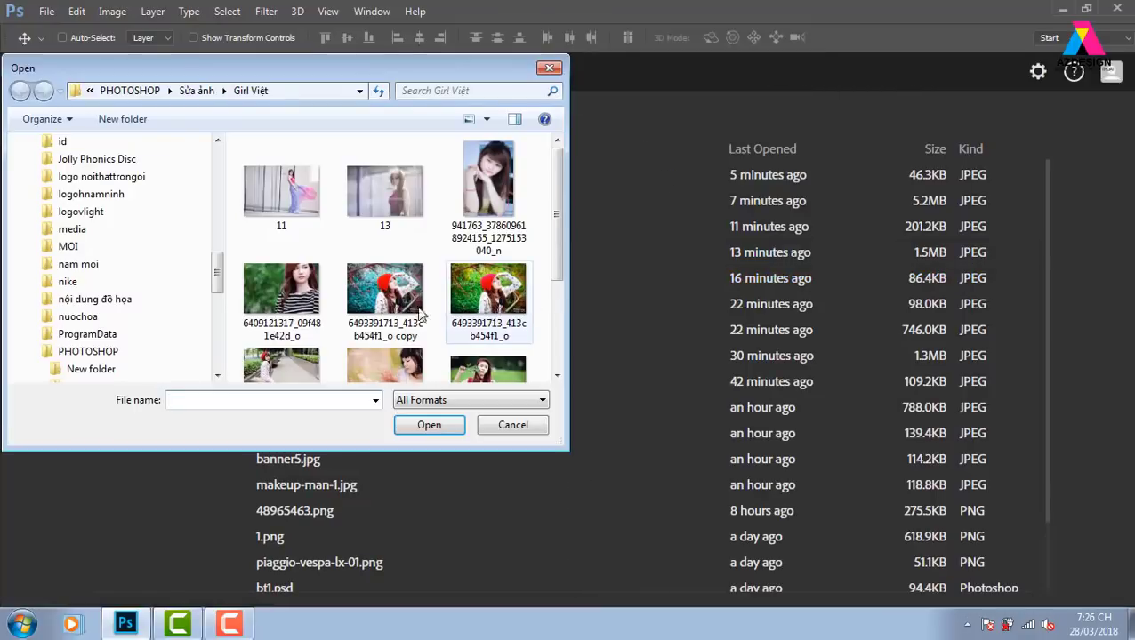
left_click(289, 289)
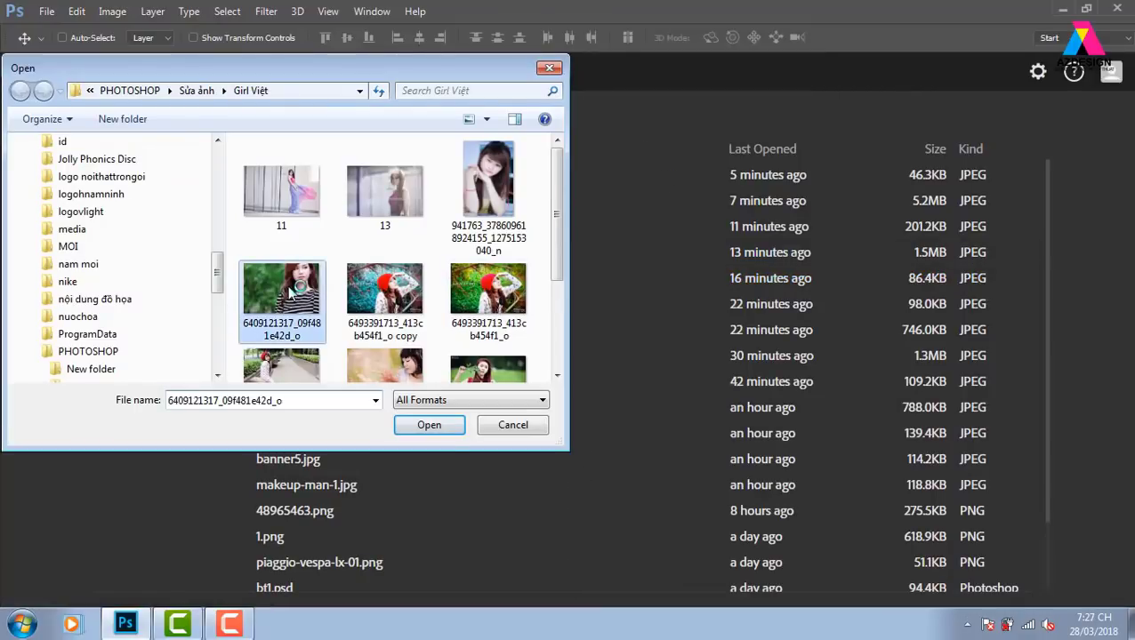
left_click(436, 427)
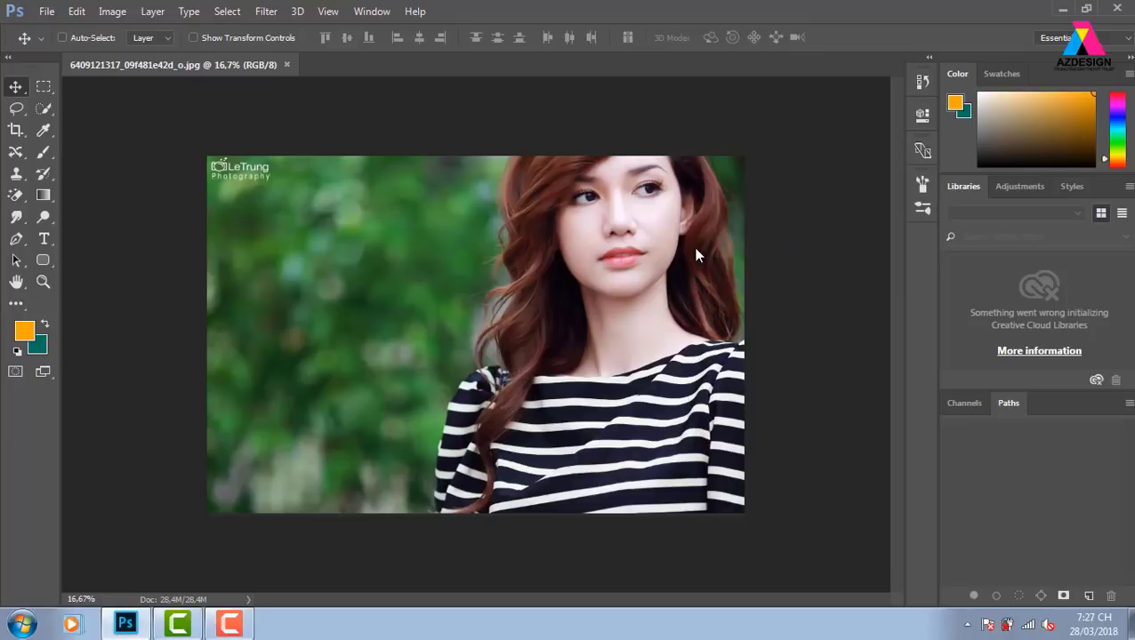
Step: Convert the portrait's locked Background into an editable Layer 0
key("F7")
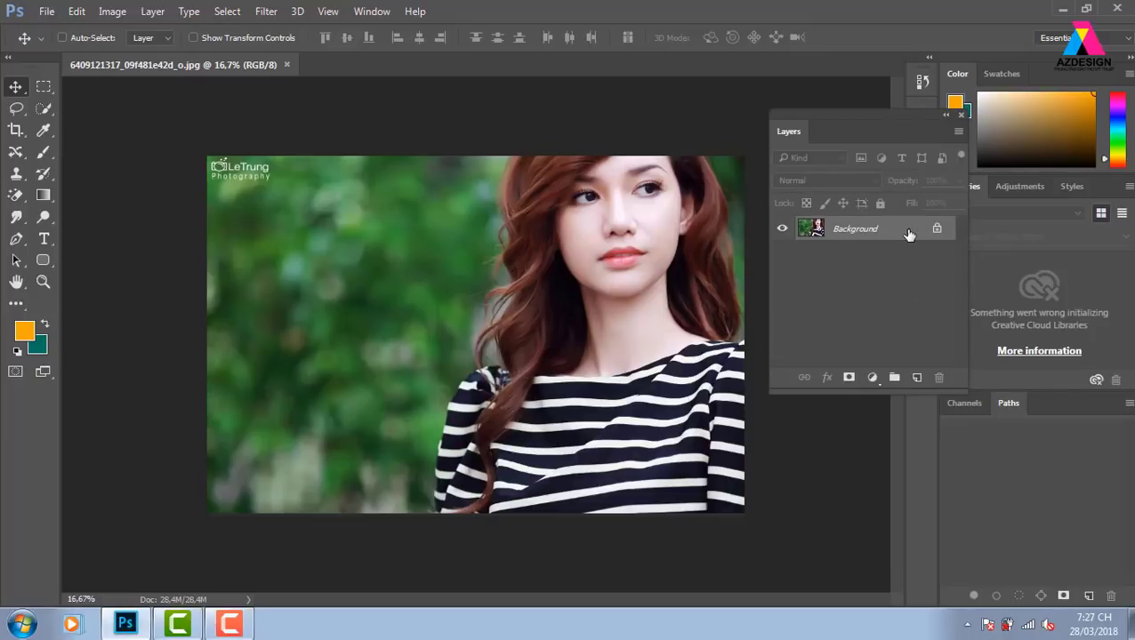
double_click(907, 234)
left_click(649, 184)
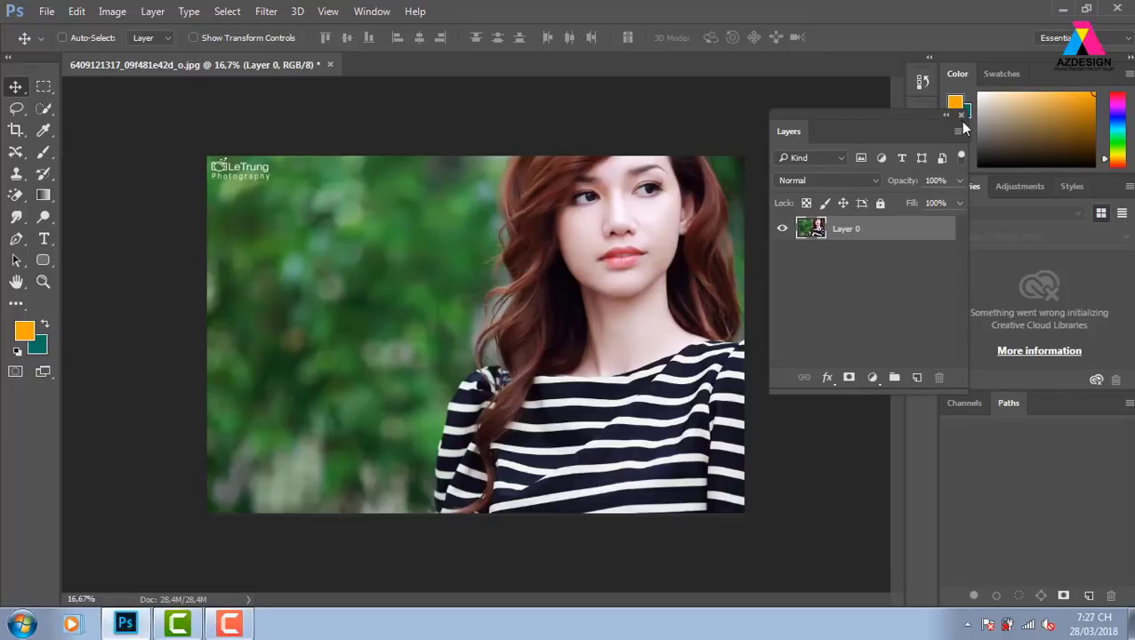
left_click(960, 115)
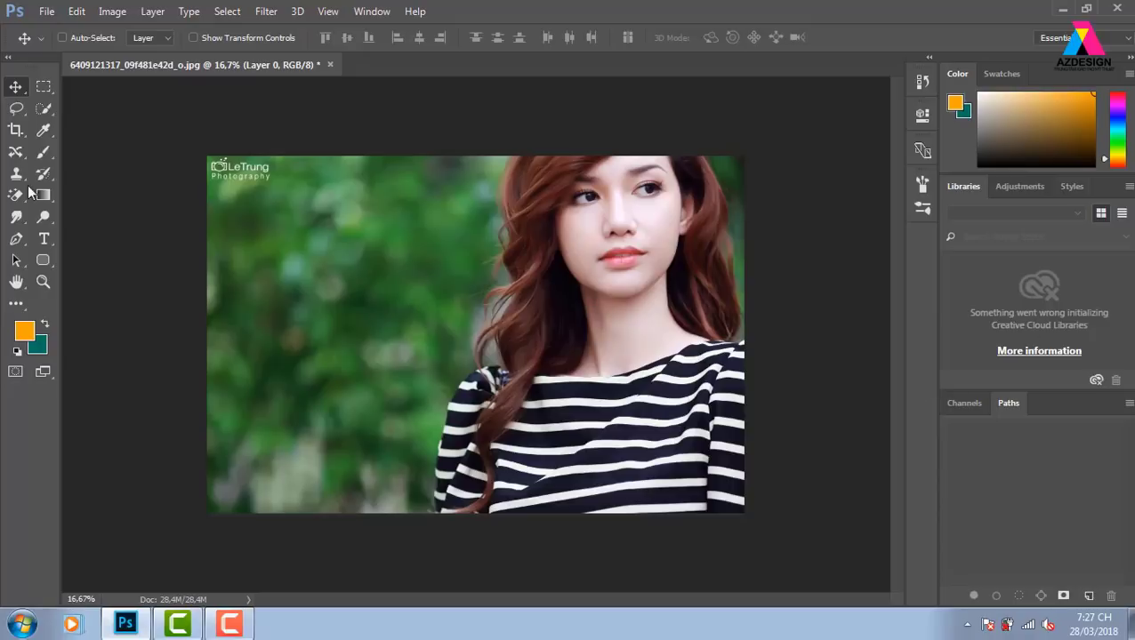
key("ctrl")
Step: Content-Aware Scale the portrait down to about 65% toward the bottom-right corner
key("ctrl+alt+shift+c")
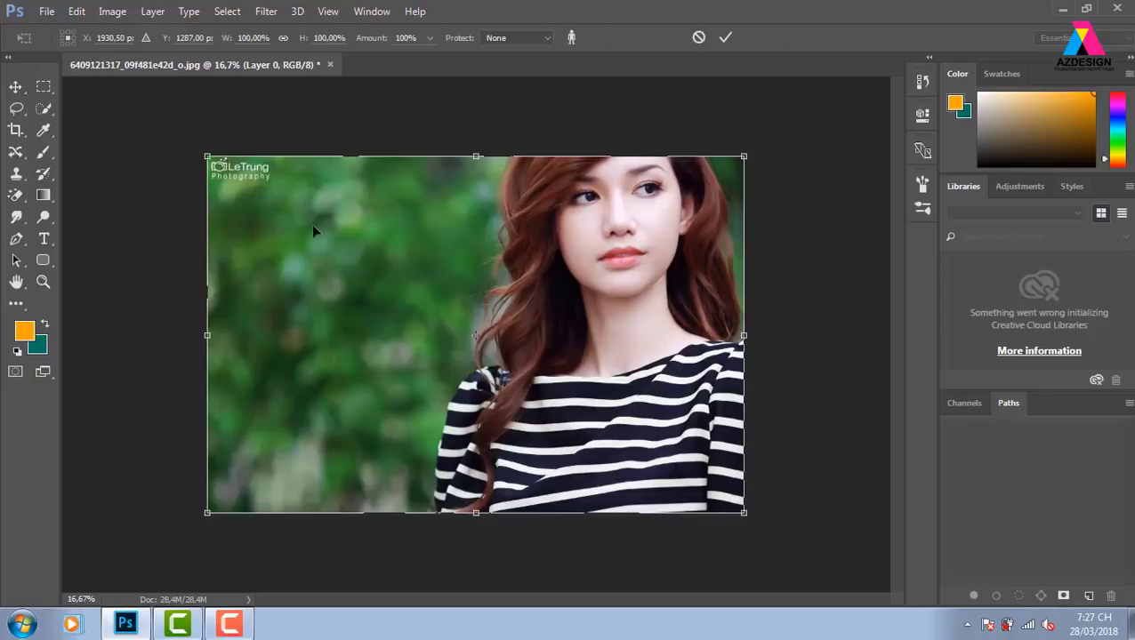
left_click_drag(209, 158, 275, 216)
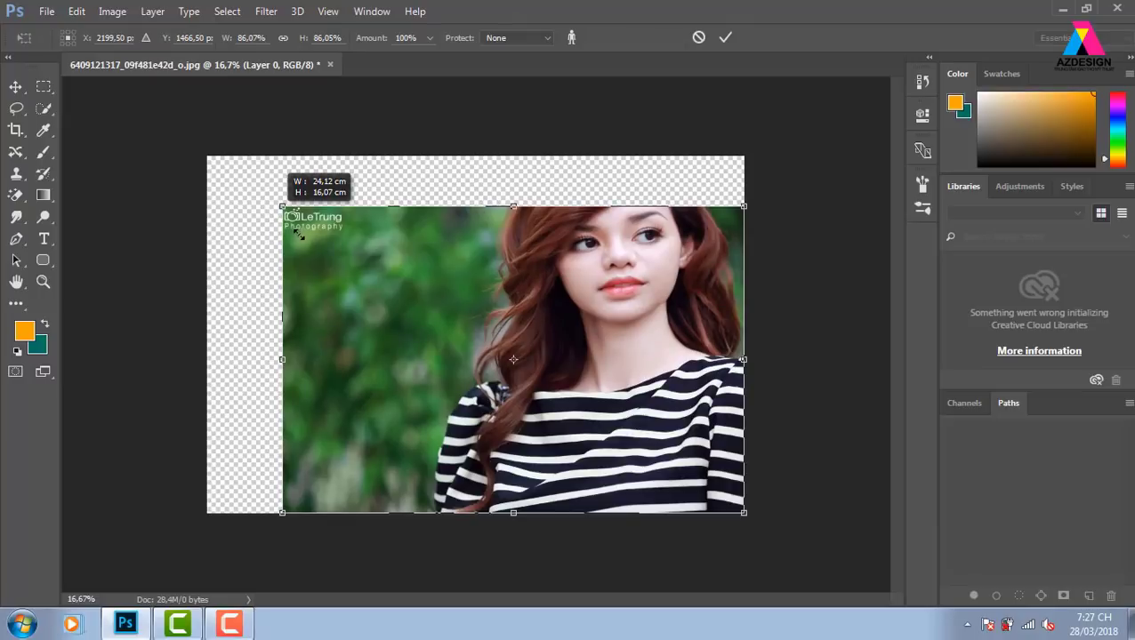
left_click_drag(273, 213, 310, 241)
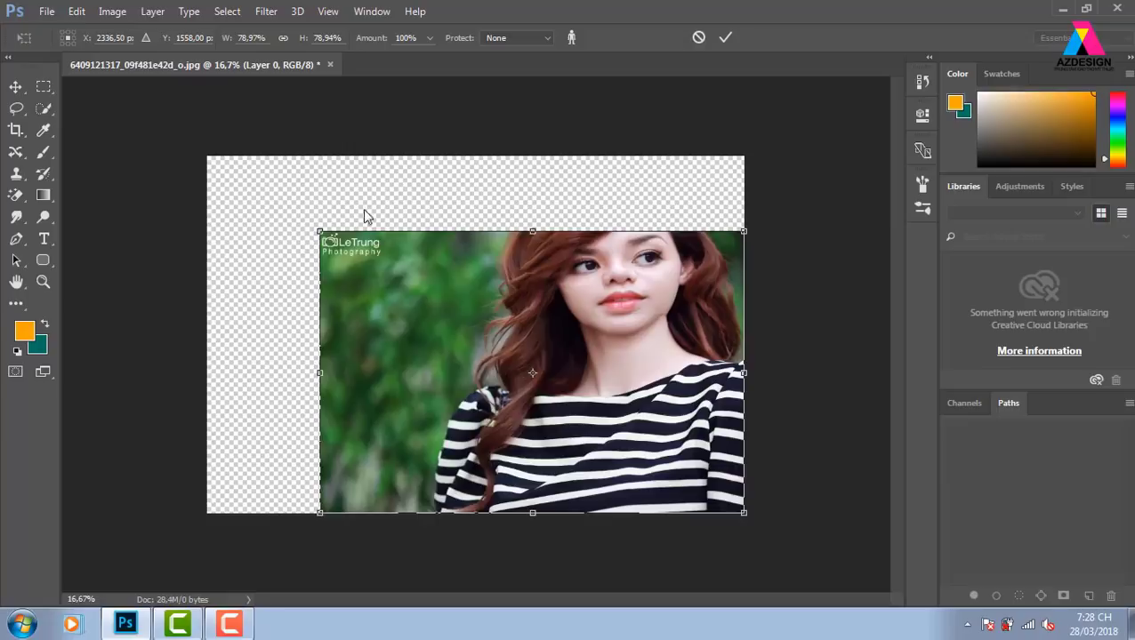
left_click_drag(318, 230, 395, 269)
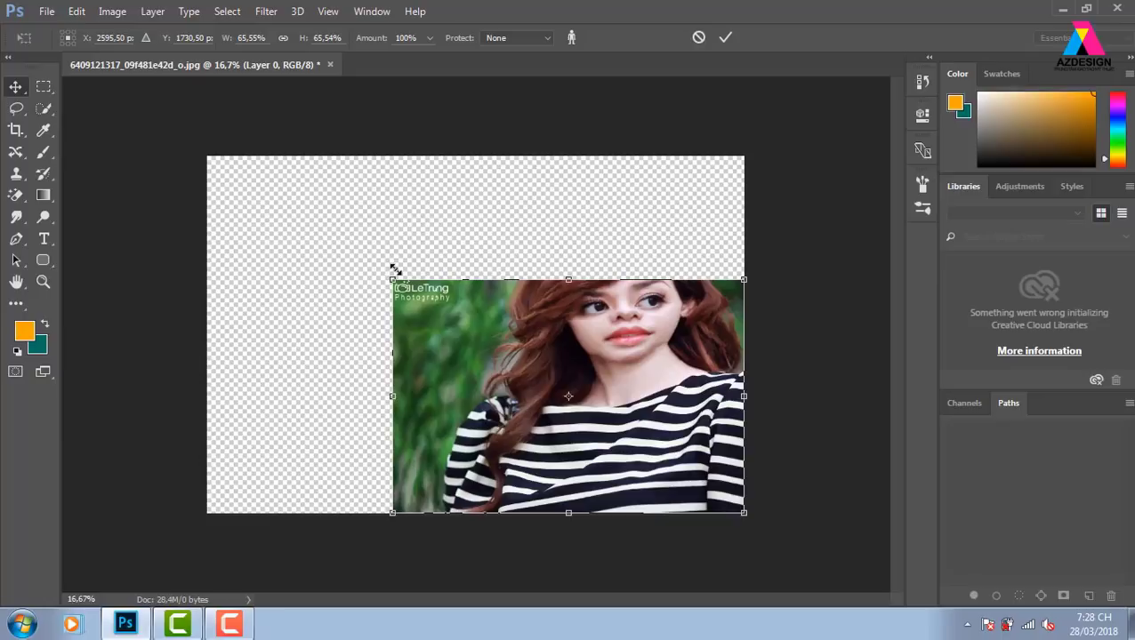
key("Return")
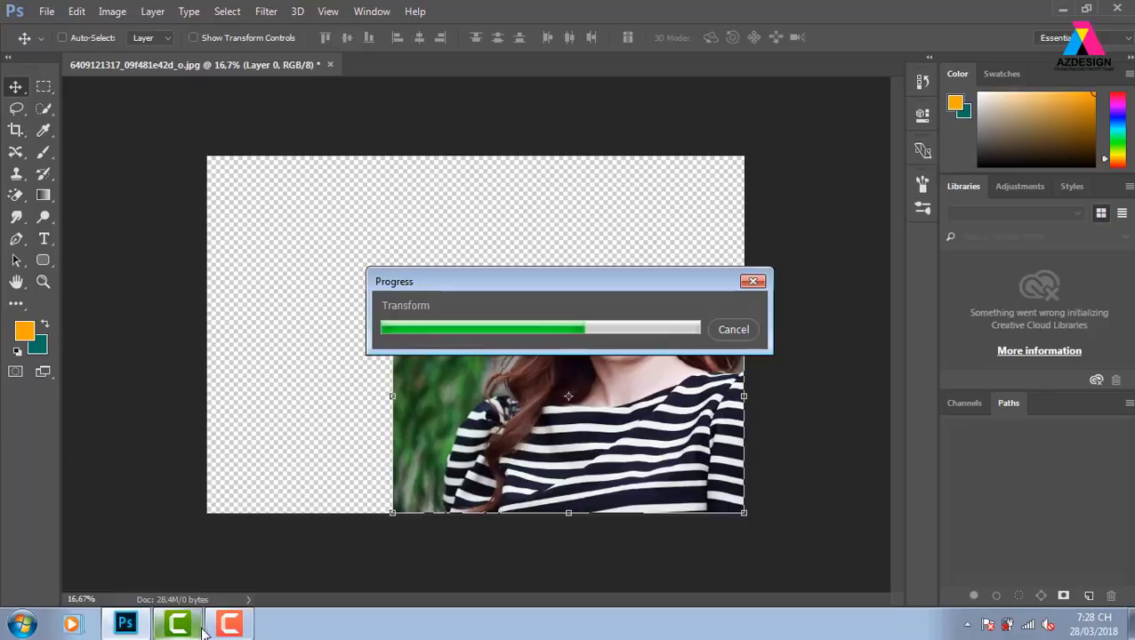
left_click(248, 627)
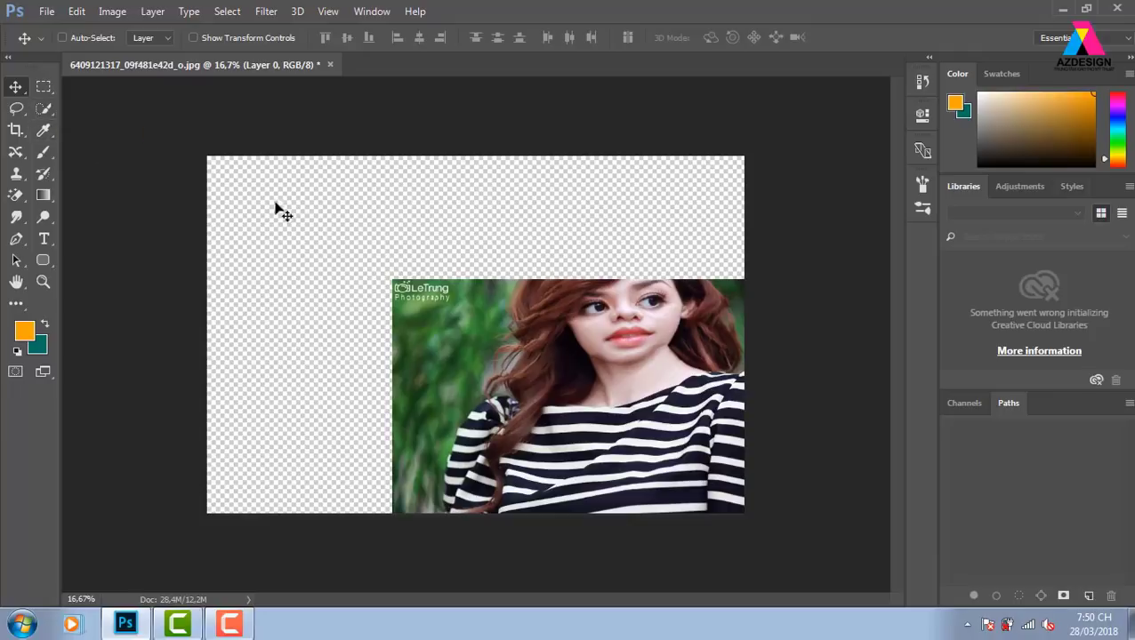
Step: Close the portrait without saving and browse up to the top of drive E
left_click(333, 66)
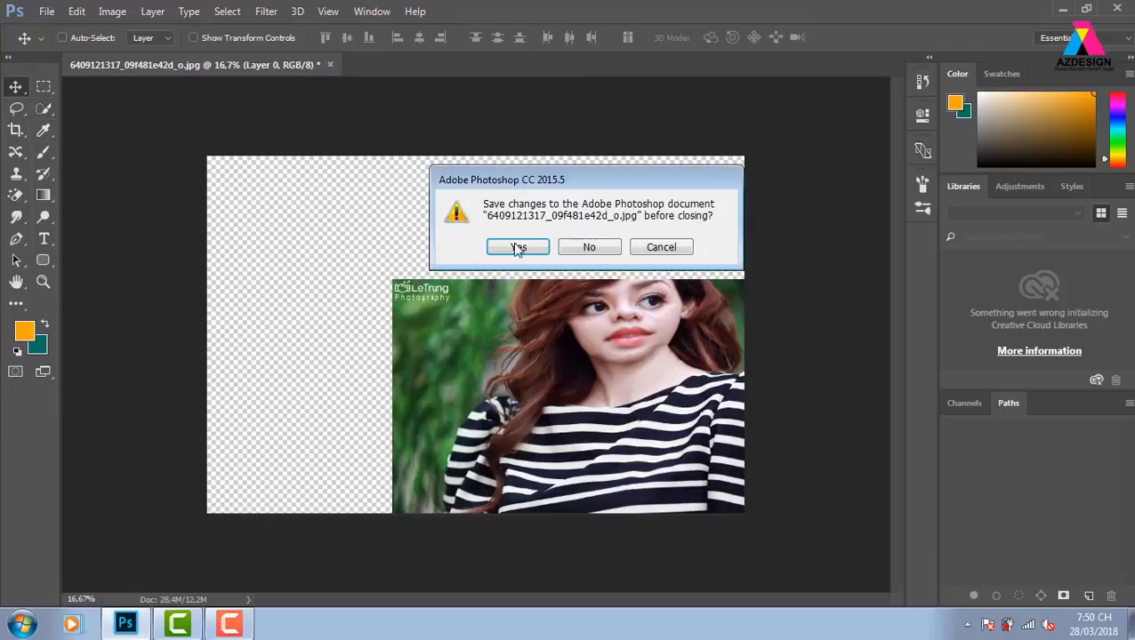
left_click(586, 247)
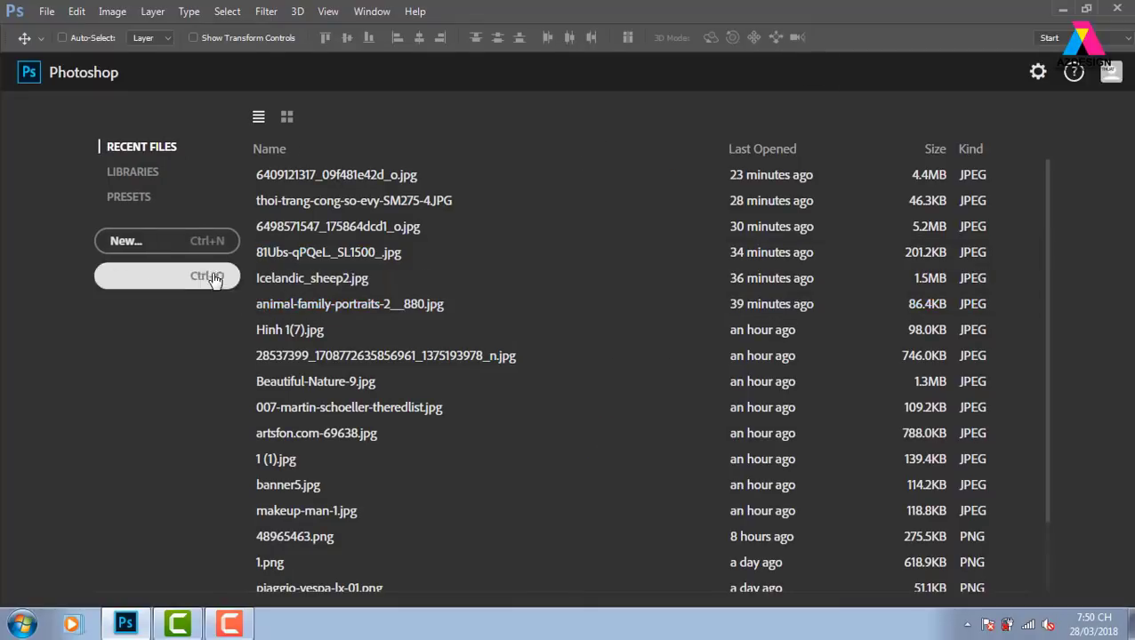
left_click(214, 275)
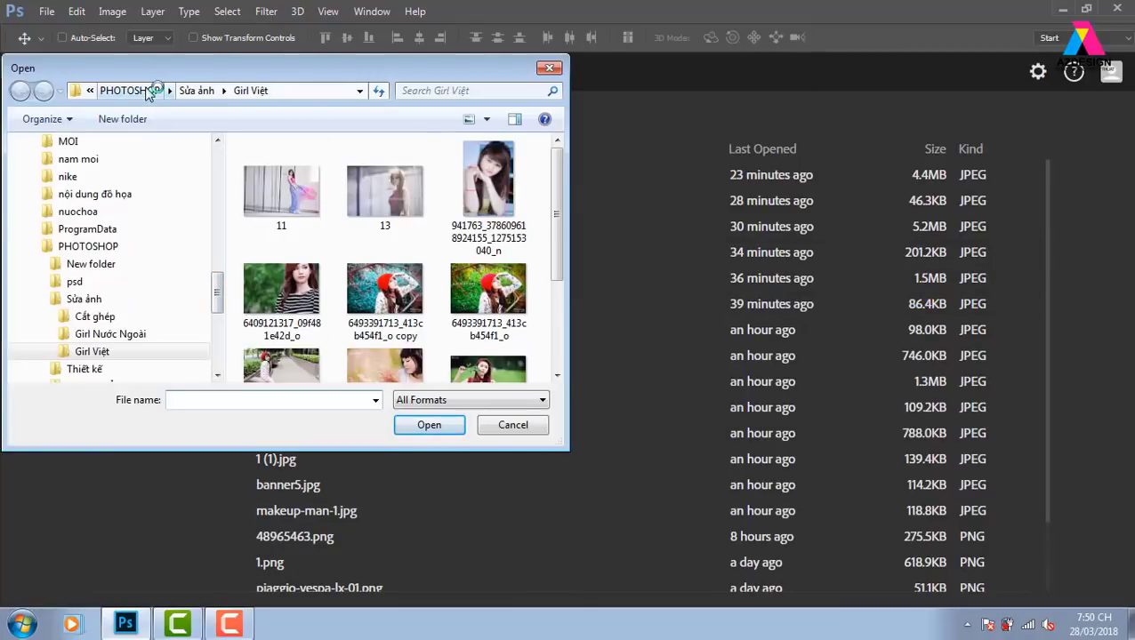
left_click(130, 90)
left_click(193, 91)
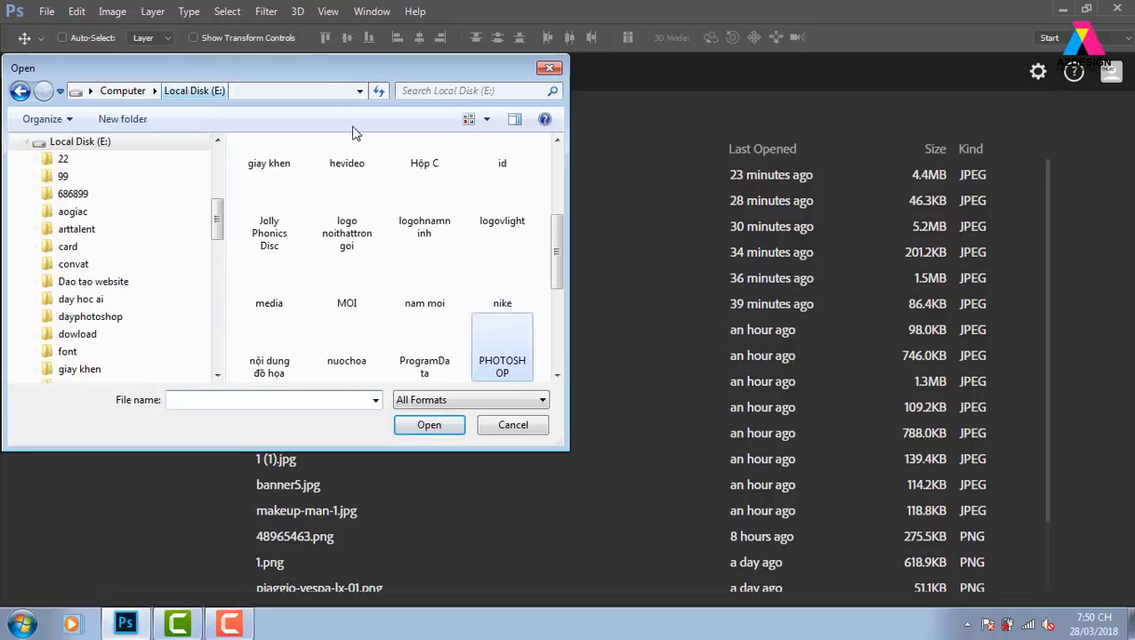
Step: Go into thuvienanh > dongho and open the 2894 image
left_click_drag(556, 264, 555, 338)
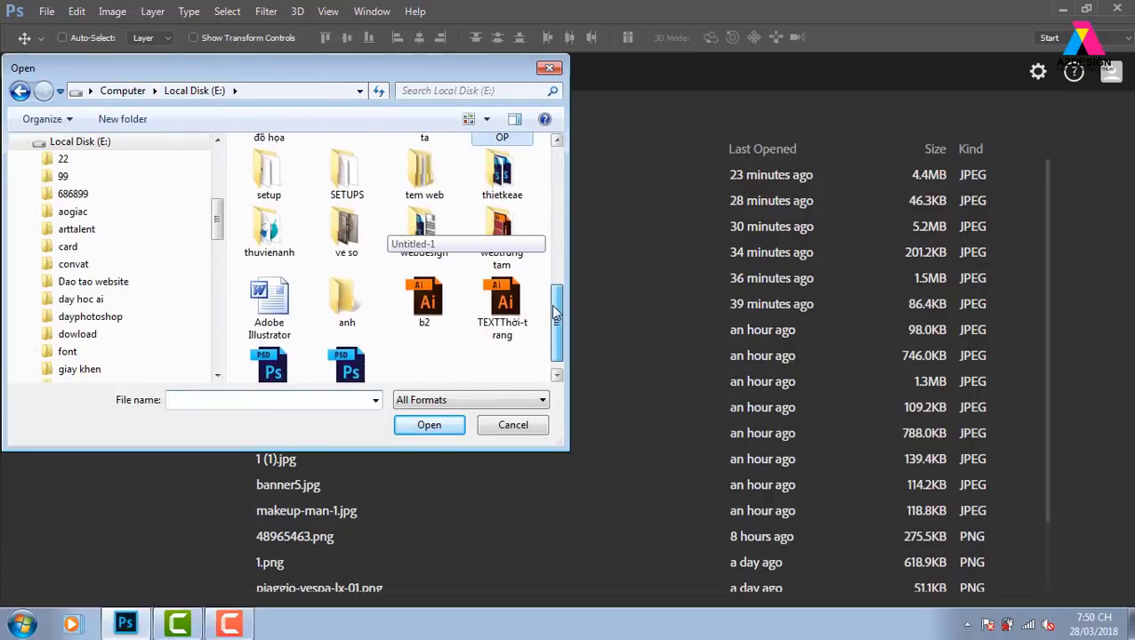
double_click(263, 235)
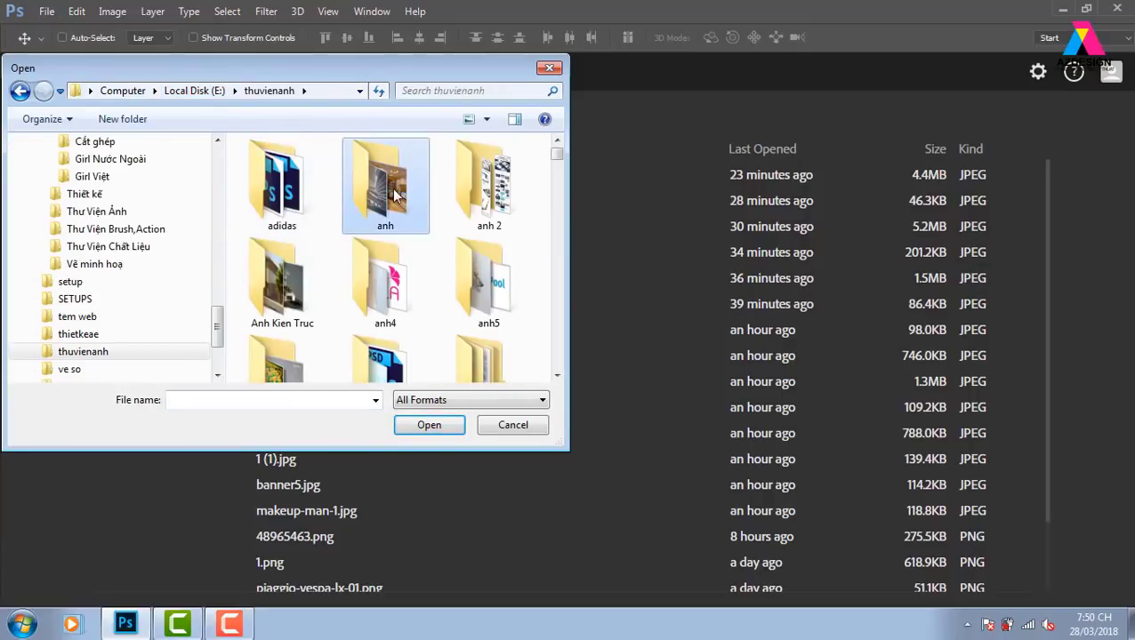
scroll(396, 194, "down", 3)
left_click(480, 205)
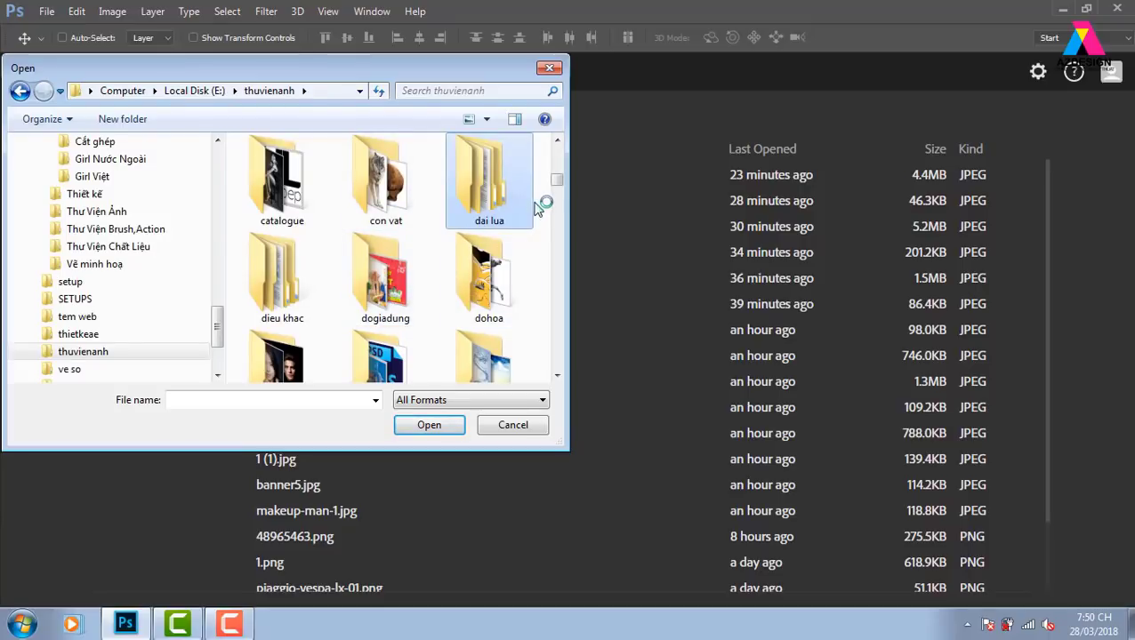
left_click(557, 375)
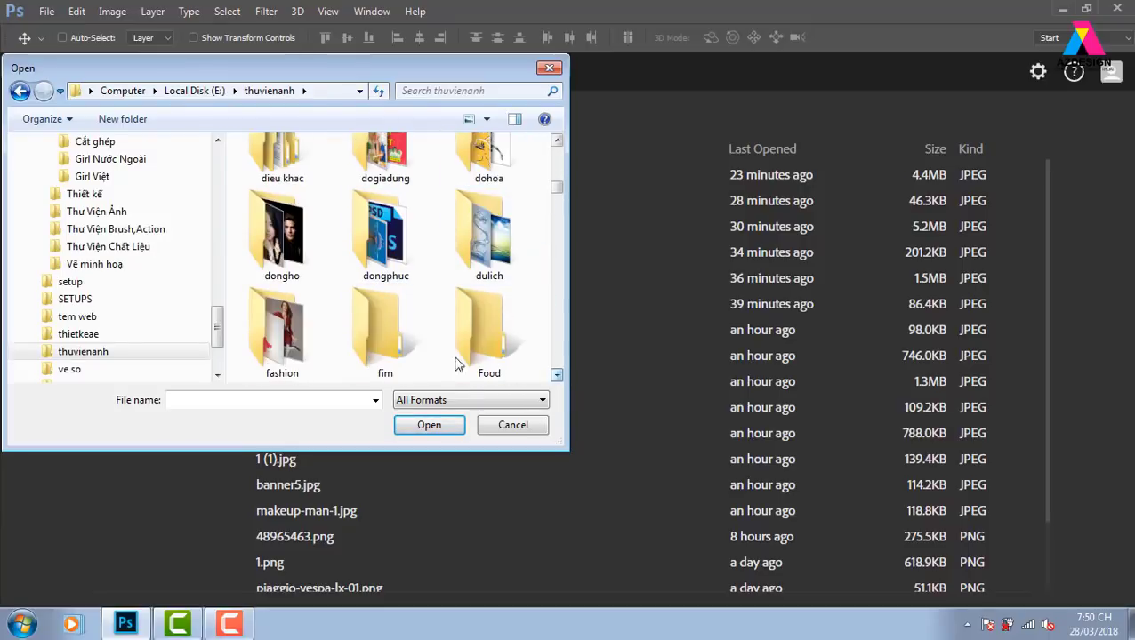
left_click(296, 249)
double_click(293, 240)
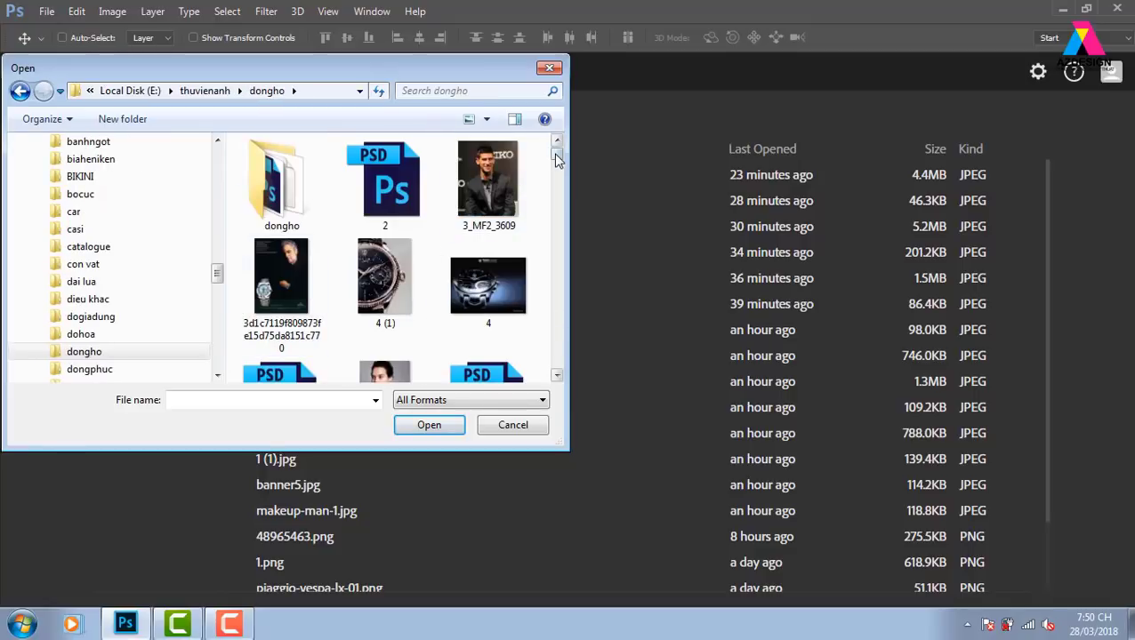
left_click_drag(556, 149, 556, 164)
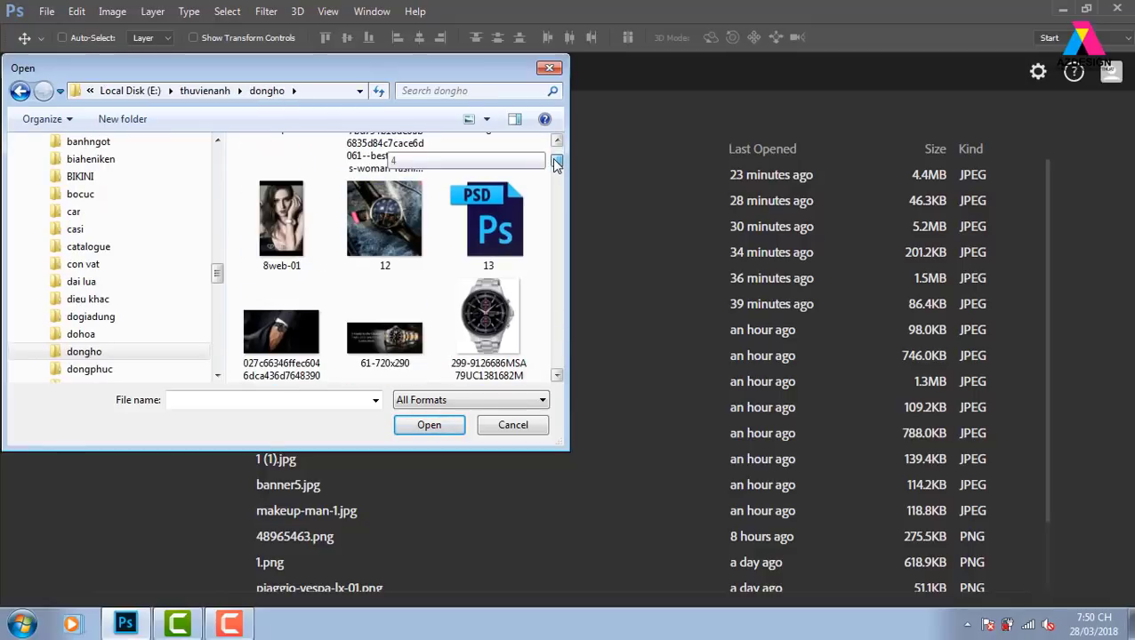
left_click_drag(556, 165, 554, 165)
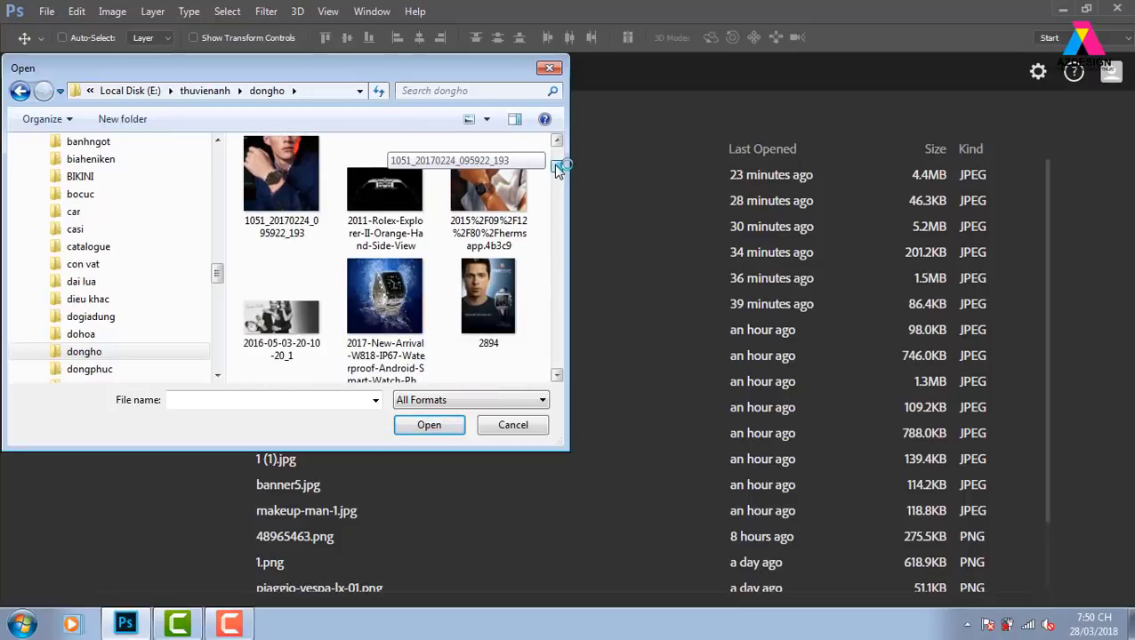
left_click(487, 292)
left_click(443, 425)
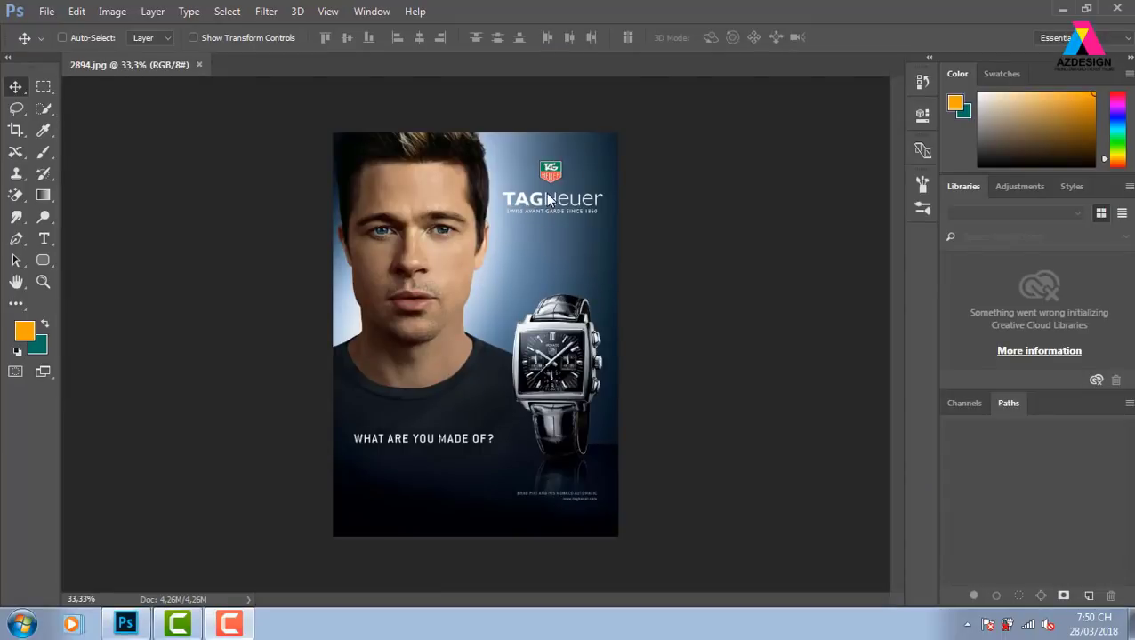
Step: Erase the WHAT ARE YOU MADE OF? slogan with Content-Aware Fill
left_click(43, 87)
left_click_drag(344, 427, 510, 451)
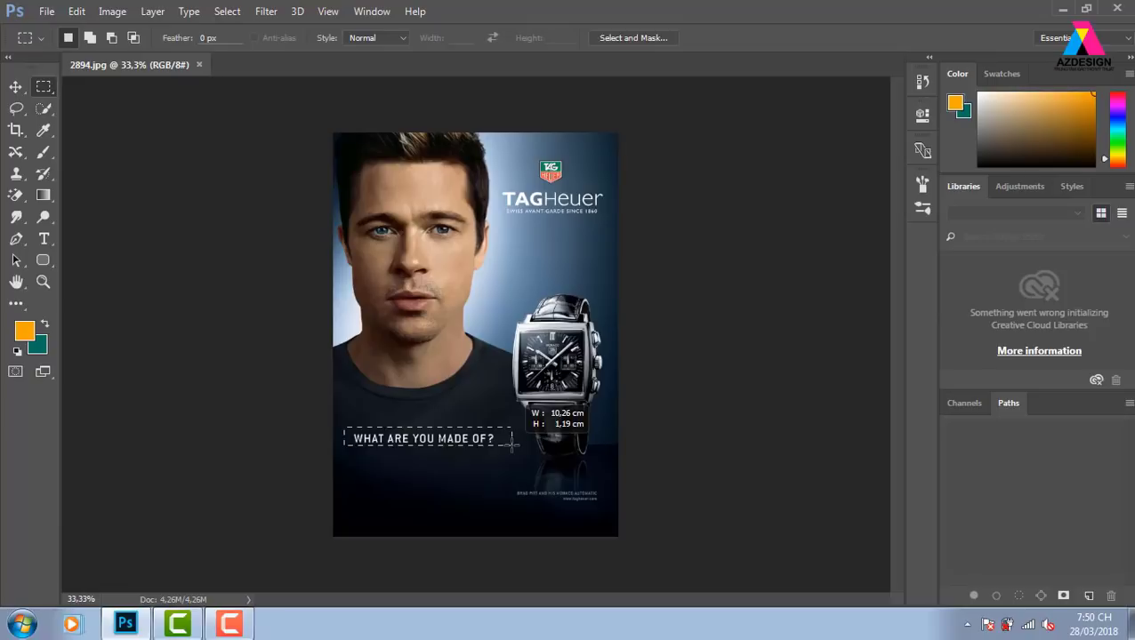
left_click_drag(510, 451, 511, 442)
key("shift+F5")
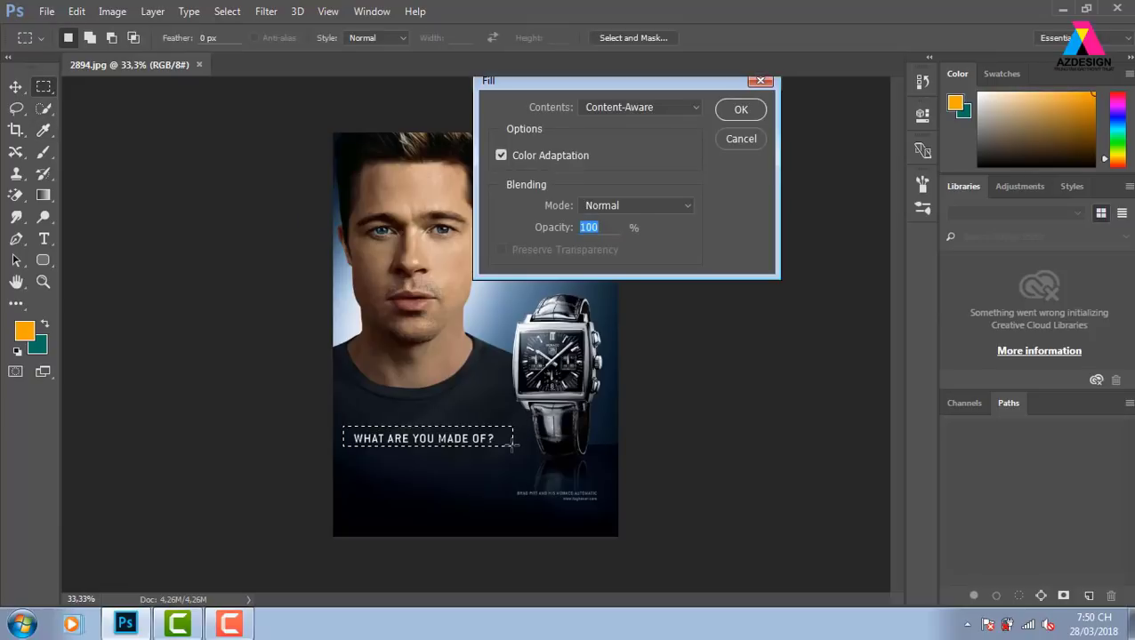
key("Return")
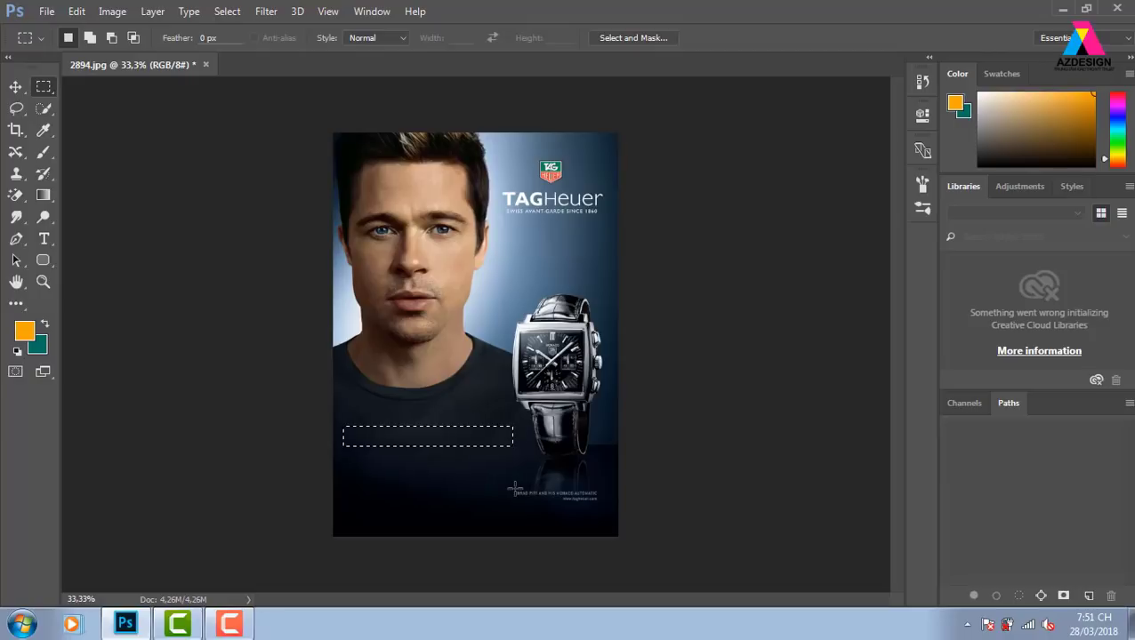
key("ctrl+d")
Step: Erase the small bottom-right text with Content-Aware Fill
left_click_drag(507, 487, 599, 510)
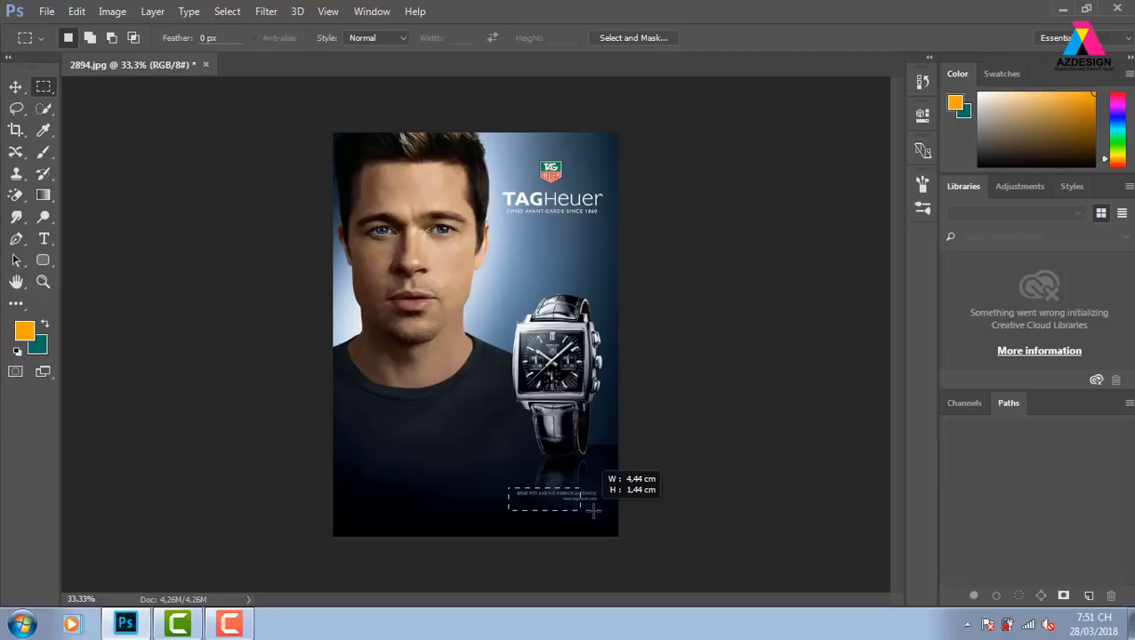
left_click_drag(599, 510, 604, 509)
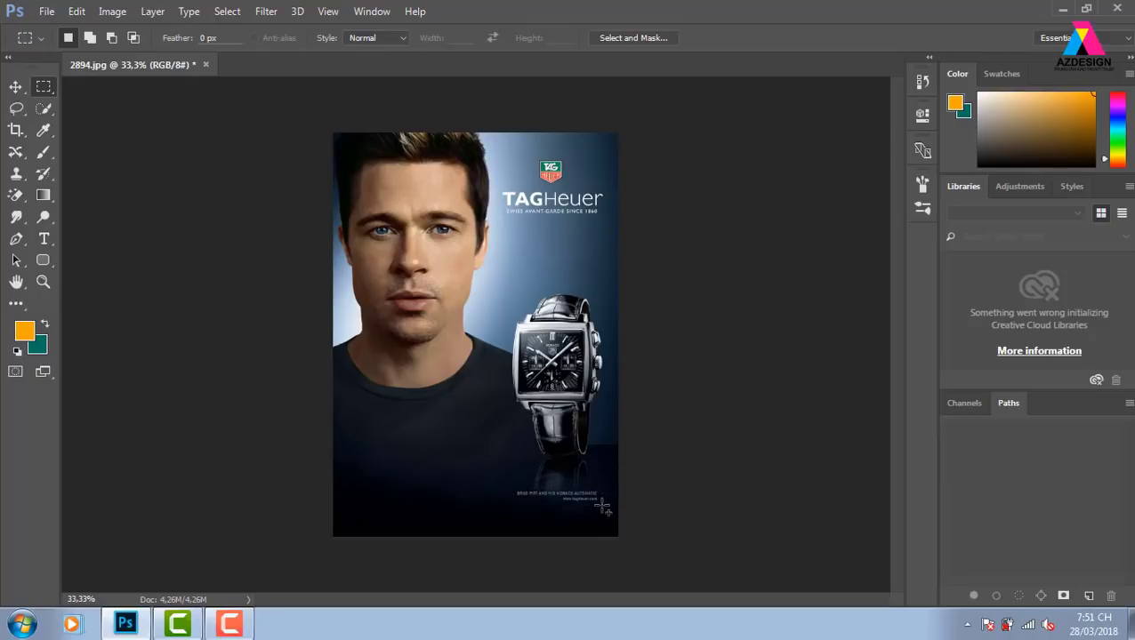
key("shift+BackSpace")
key("Return")
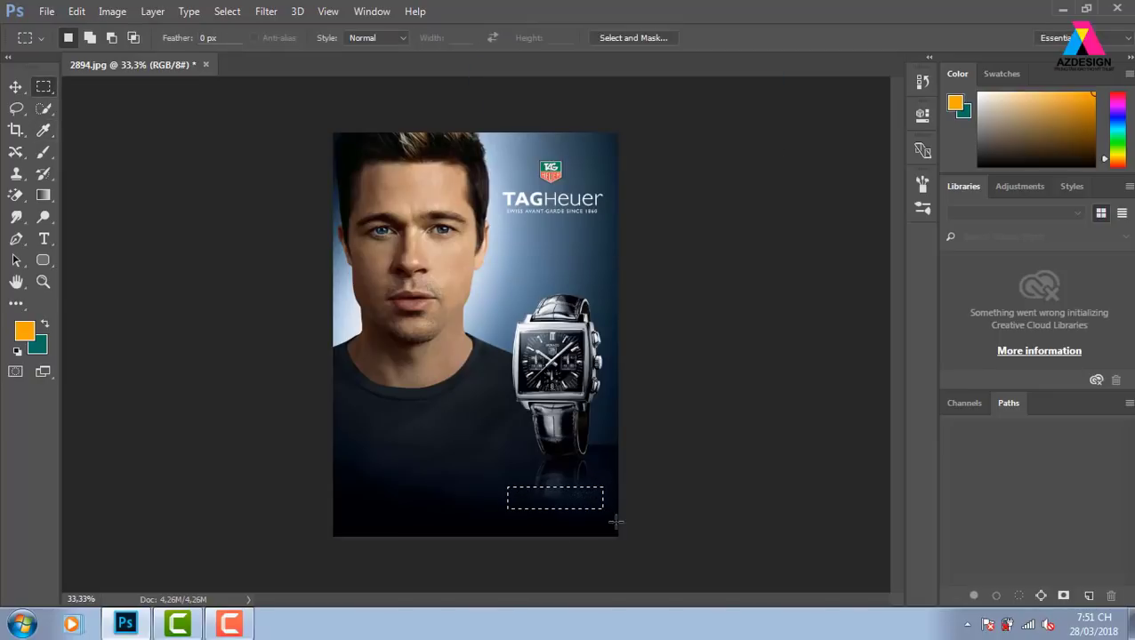
key("ctrl+d")
Step: Erase the TAG Heuer logo with Content-Aware Fill
left_click_drag(499, 151, 605, 225)
key("shift+F5")
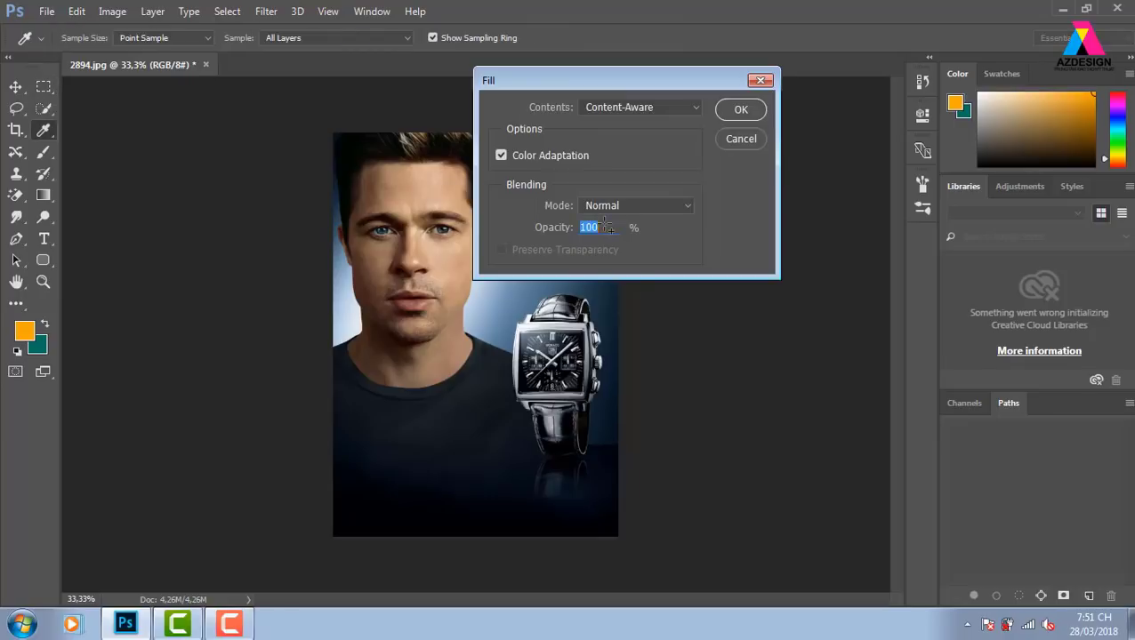
left_click(734, 113)
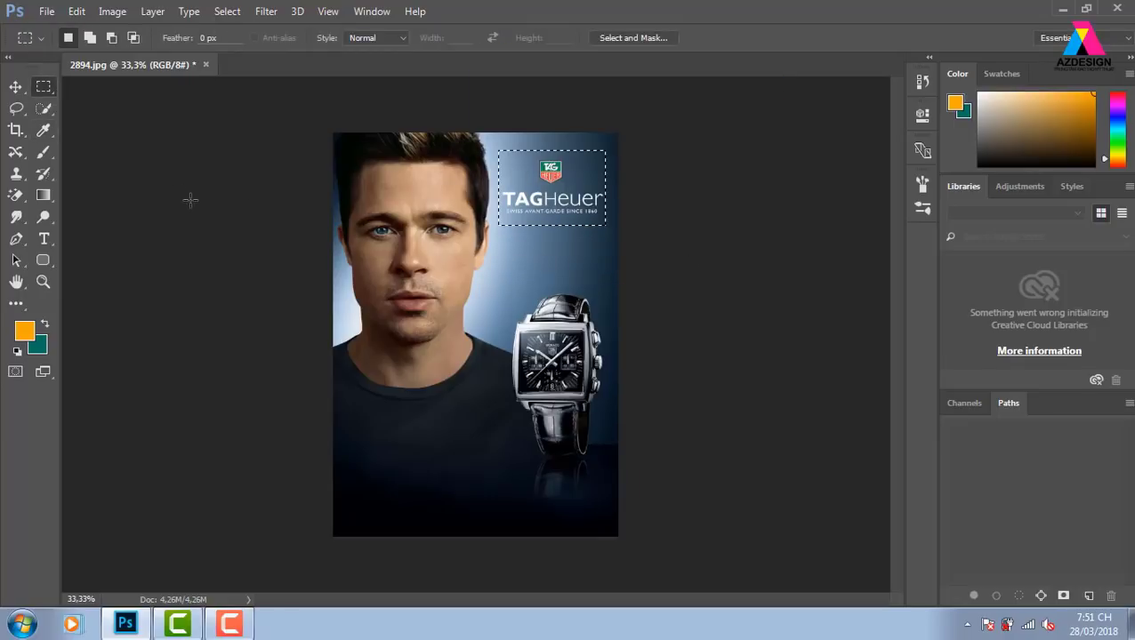
left_click(16, 87)
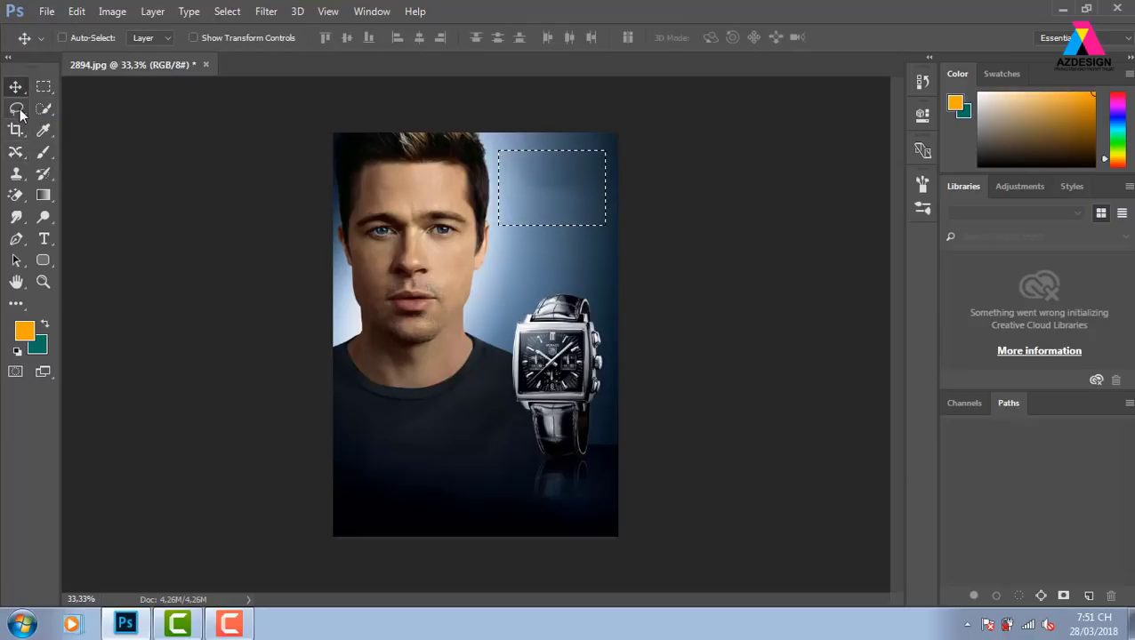
Step: Polygonal Lasso a zigzag region covering the left side of the face
left_click_drag(20, 113, 82, 125)
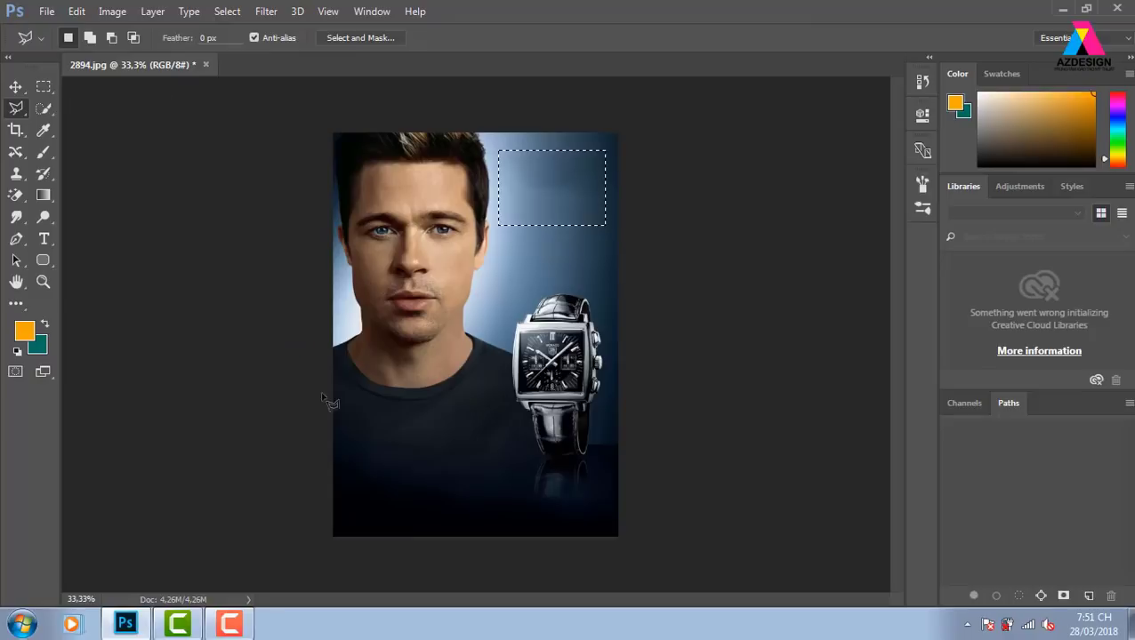
left_click(380, 551)
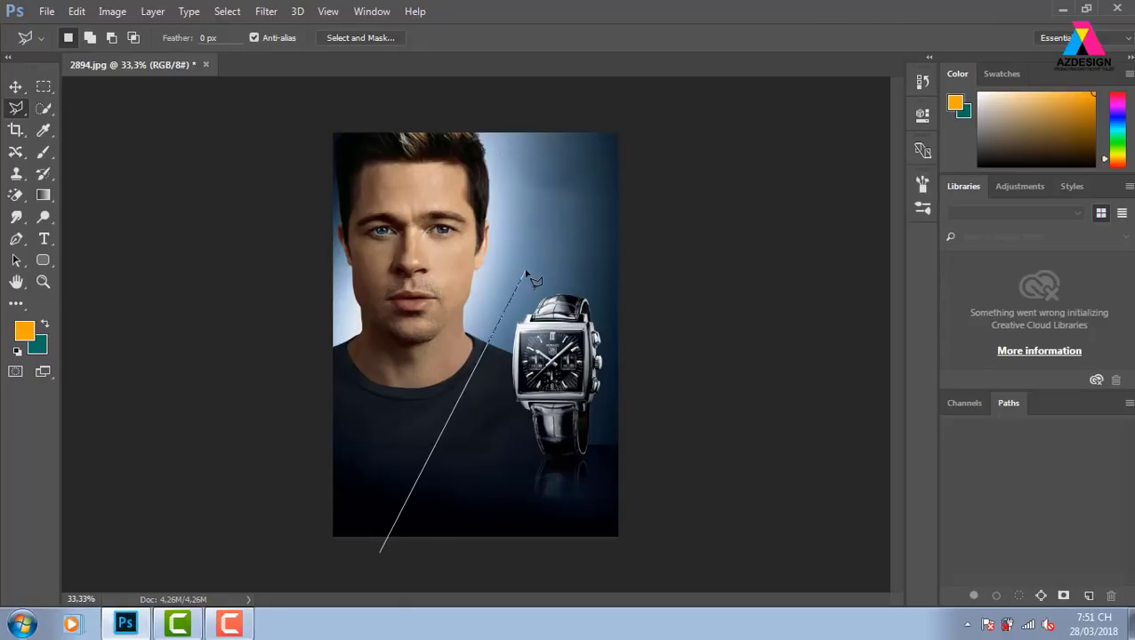
left_click(525, 268)
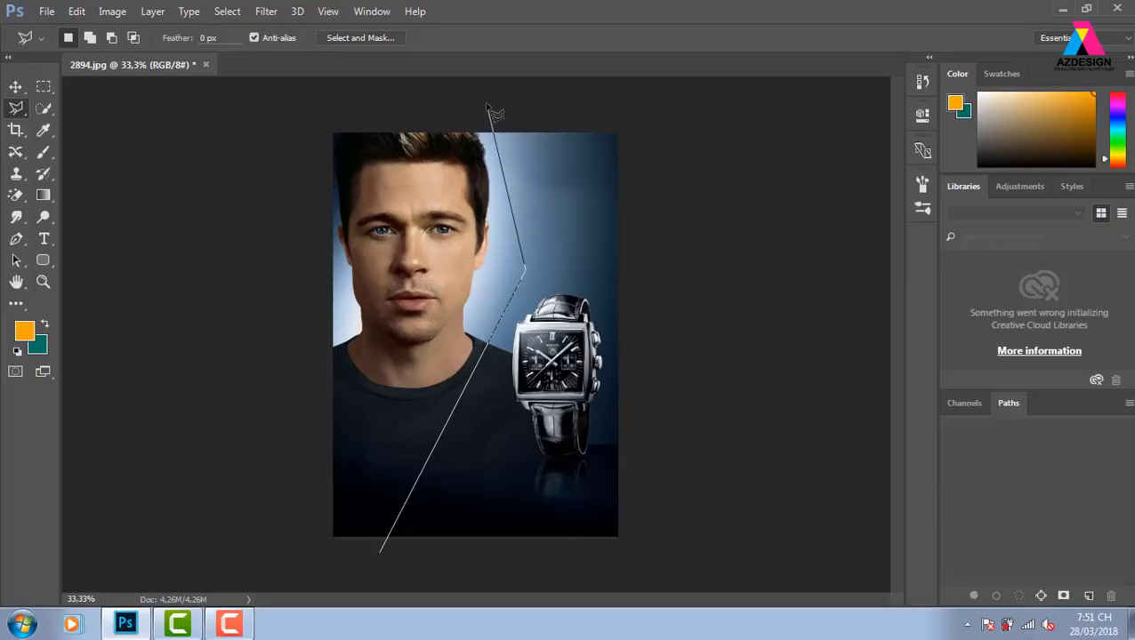
left_click(487, 105)
left_click(250, 106)
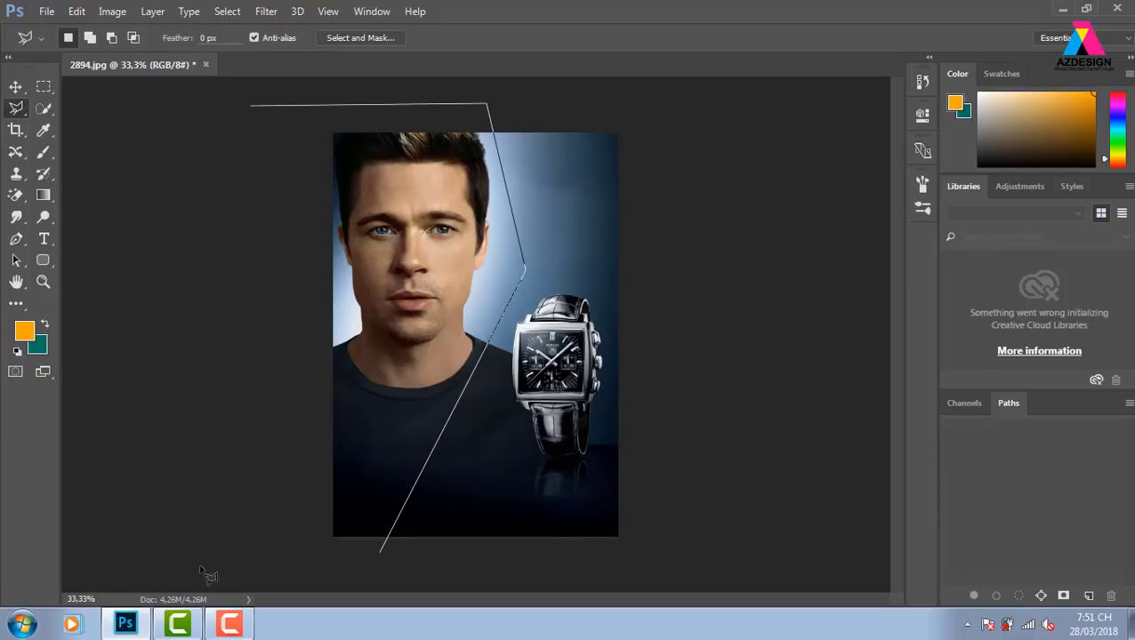
left_click(224, 551)
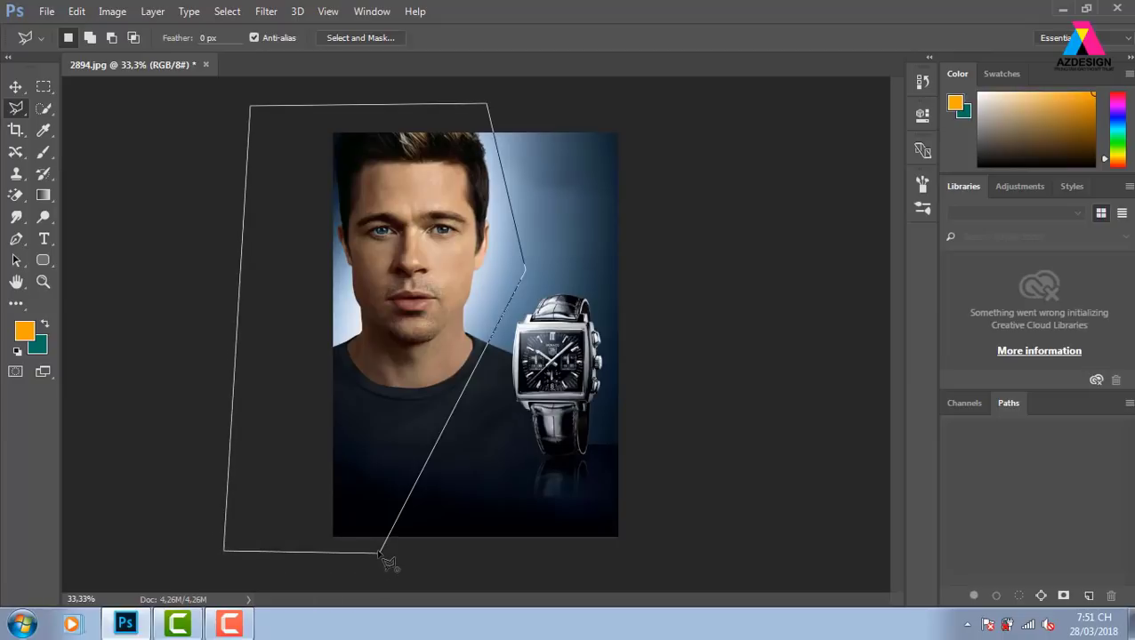
left_click(381, 552)
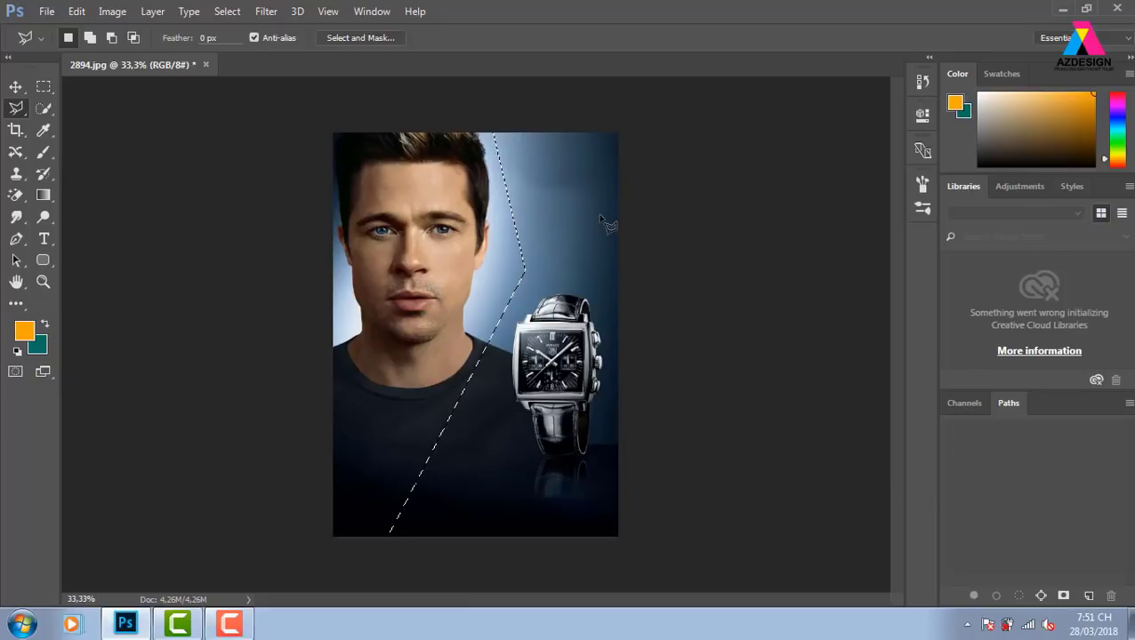
Step: Copy the selection to Layer 1, set to Screen blending at 35% fill
key("F7")
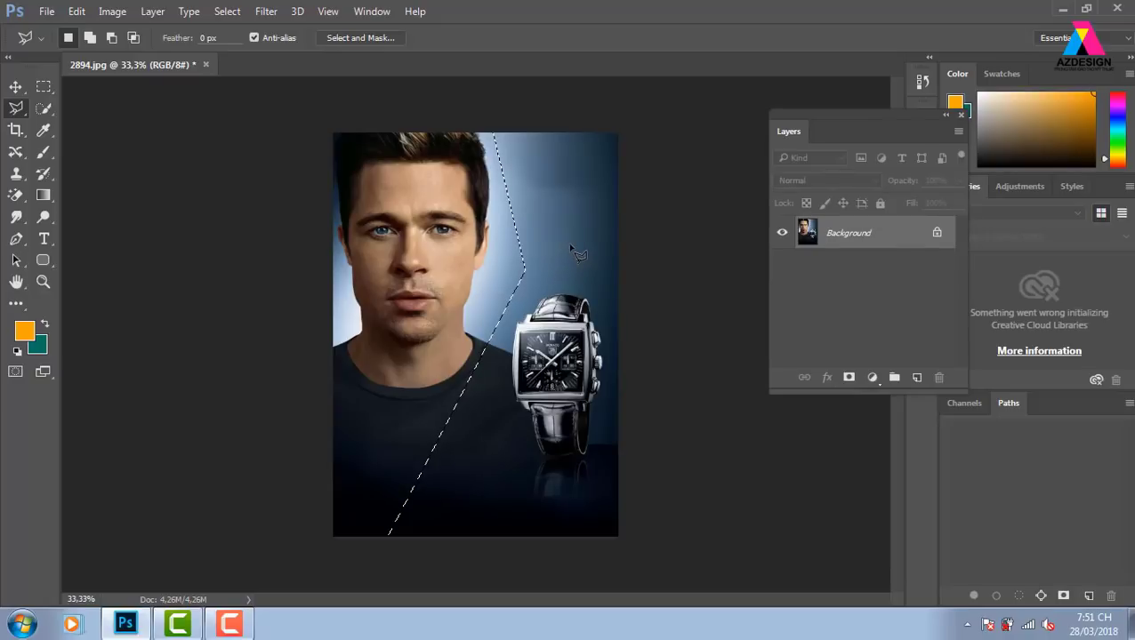
key("ctrl+j")
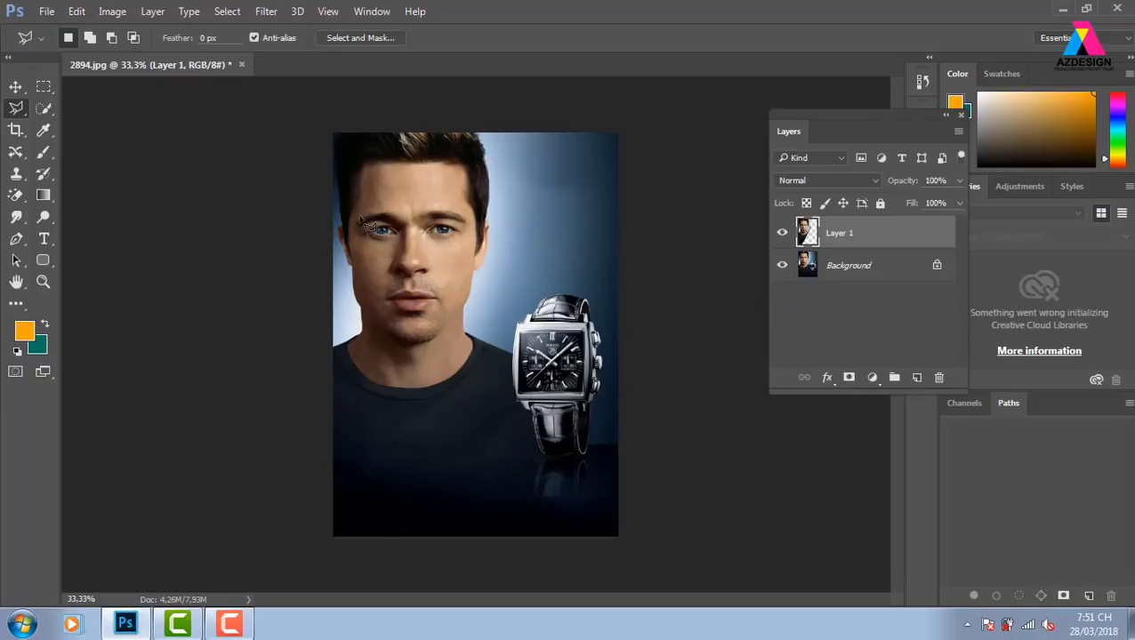
left_click(15, 86)
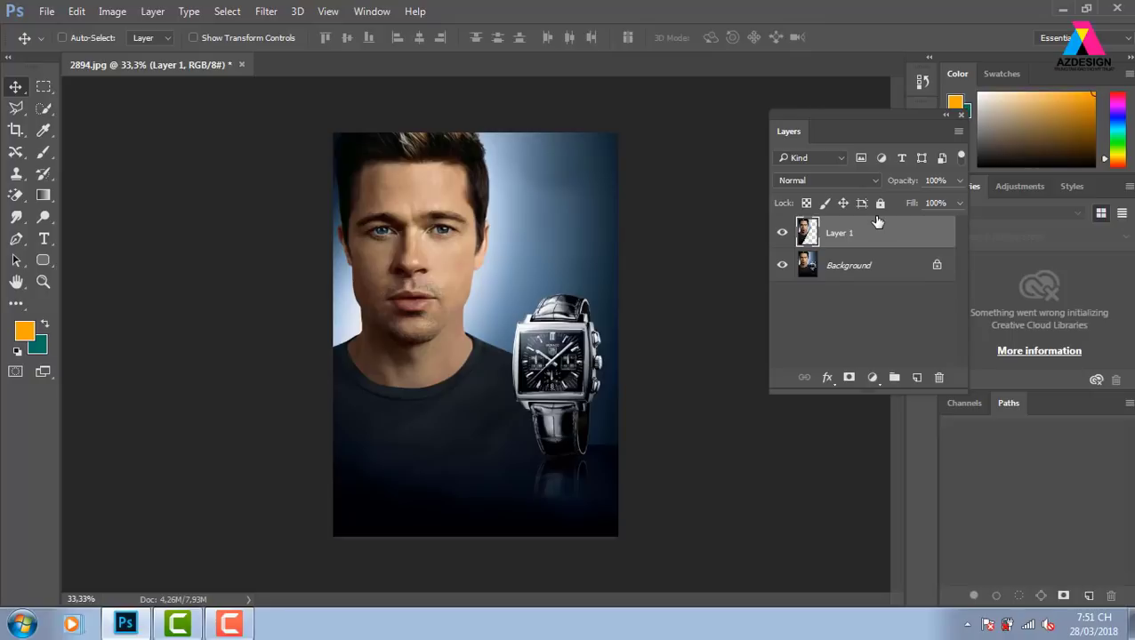
left_click(852, 182)
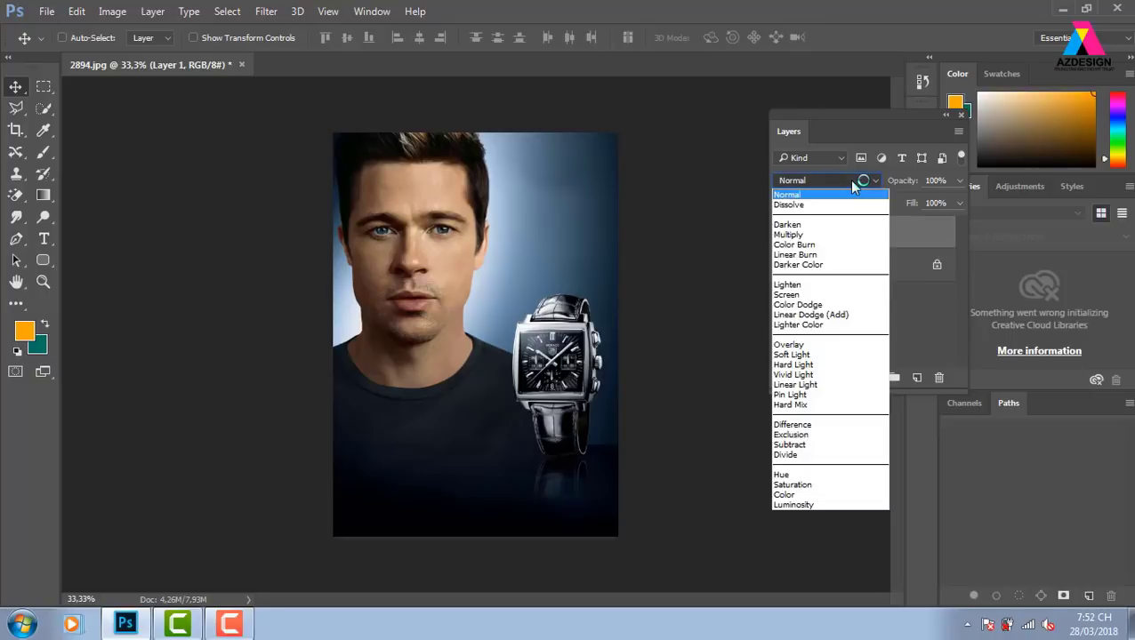
left_click(821, 295)
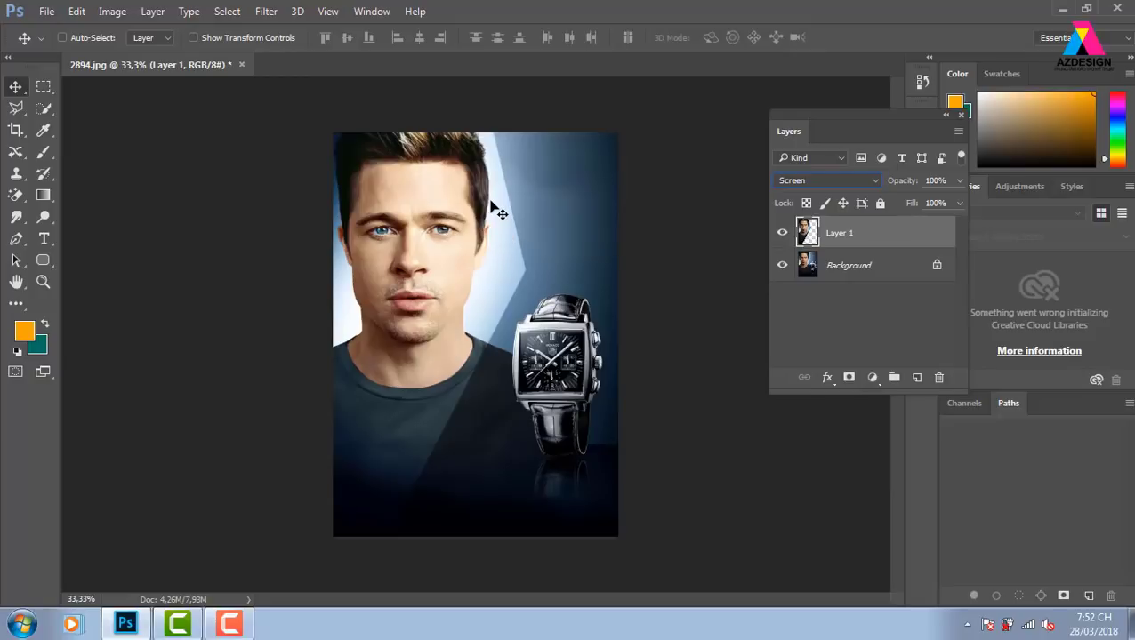
left_click(959, 203)
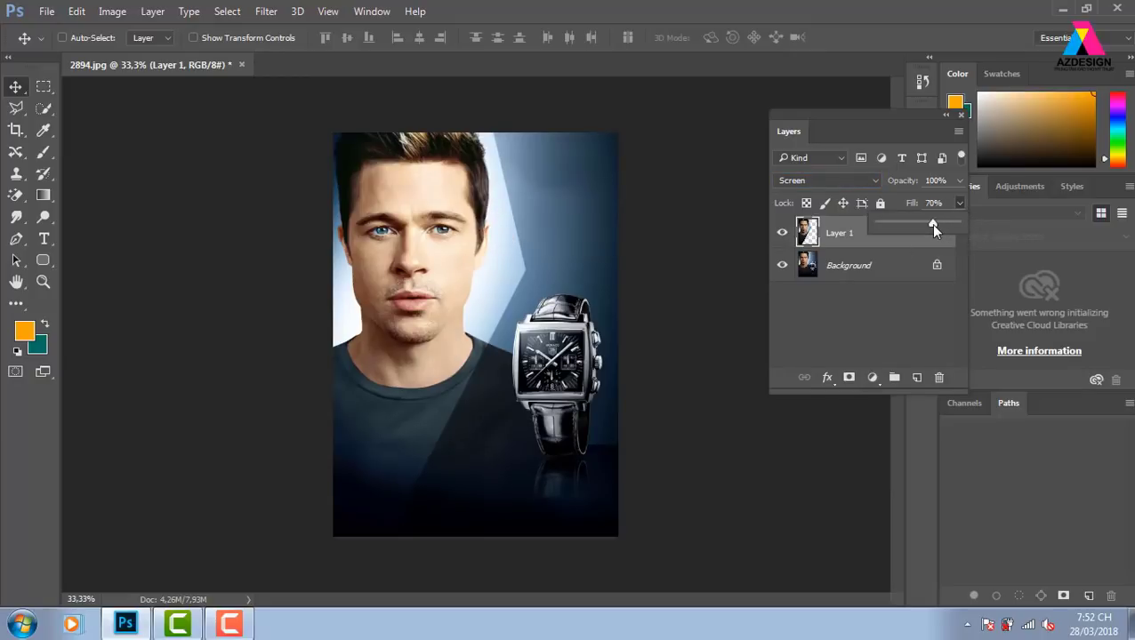
left_click_drag(918, 224, 890, 228)
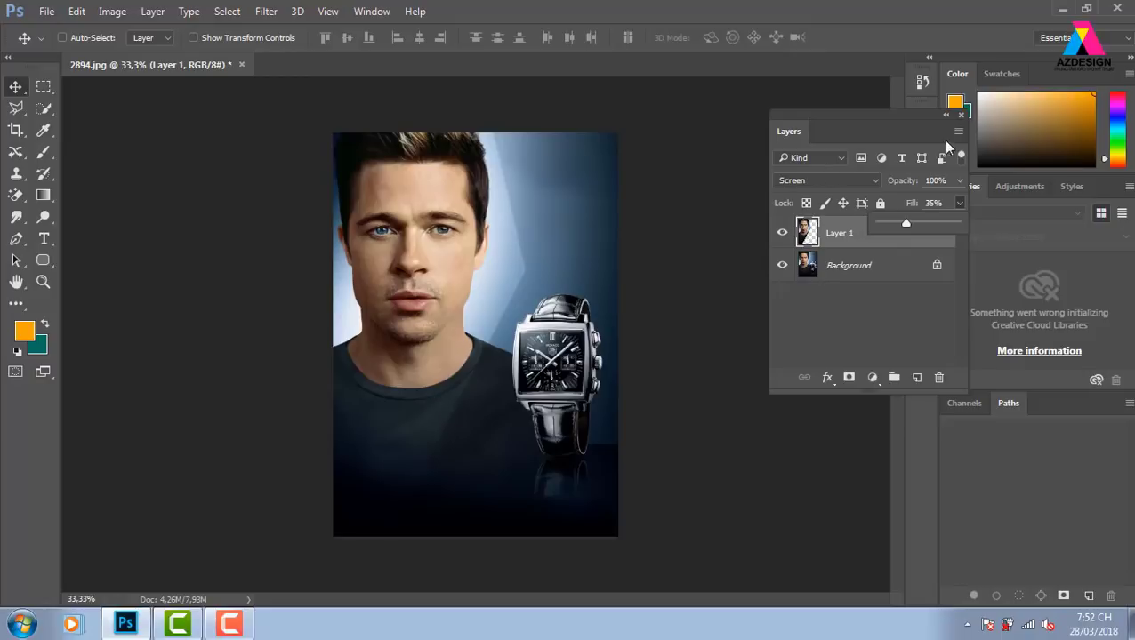
left_click(961, 117)
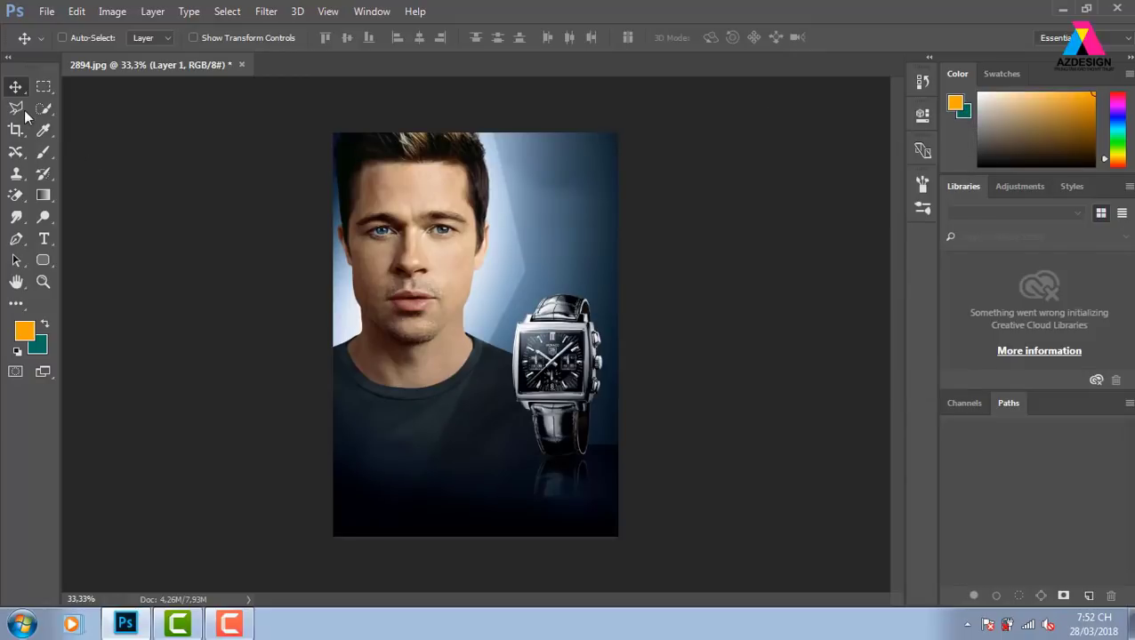
Step: Polygonal Lasso a four-point angled slice from beside the watch to above the head
key("l")
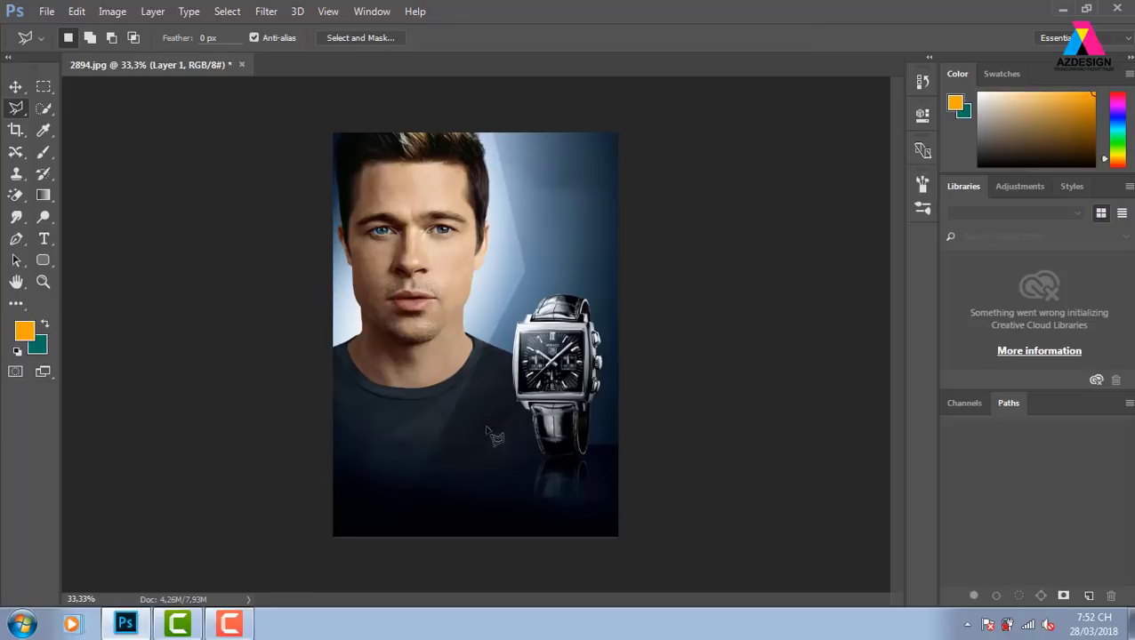
left_click(504, 430)
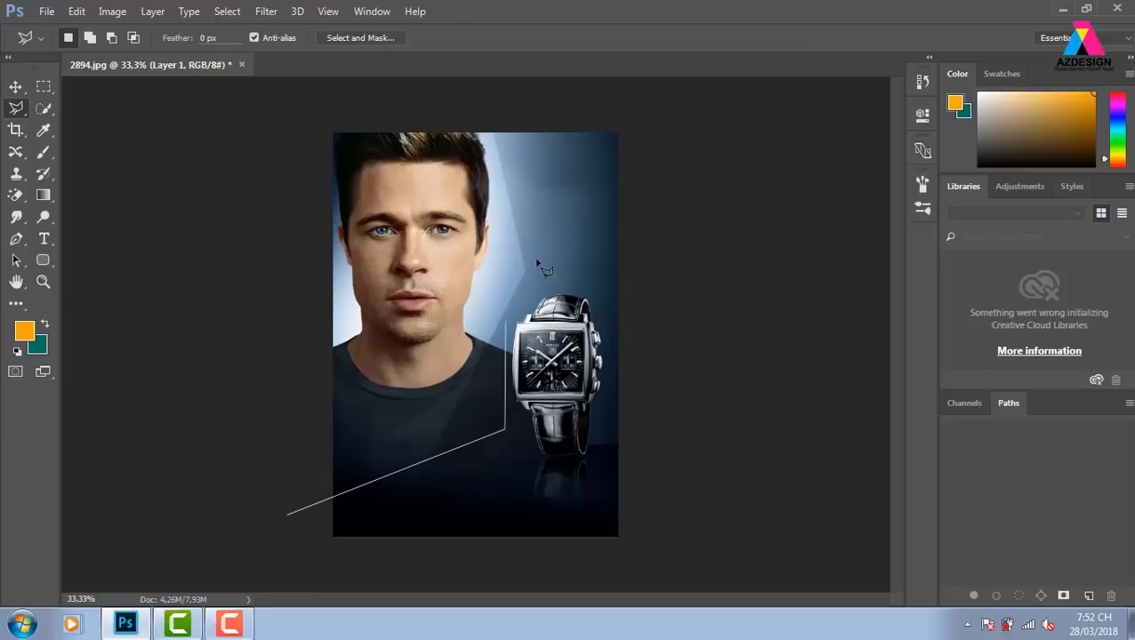
left_click(587, 212)
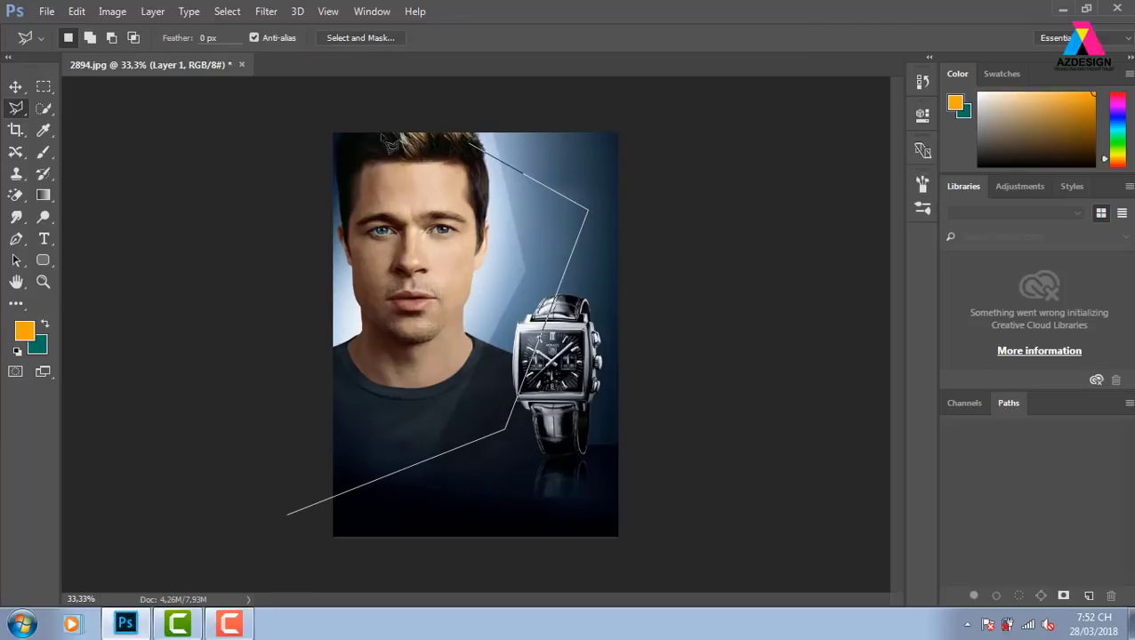
left_click(296, 111)
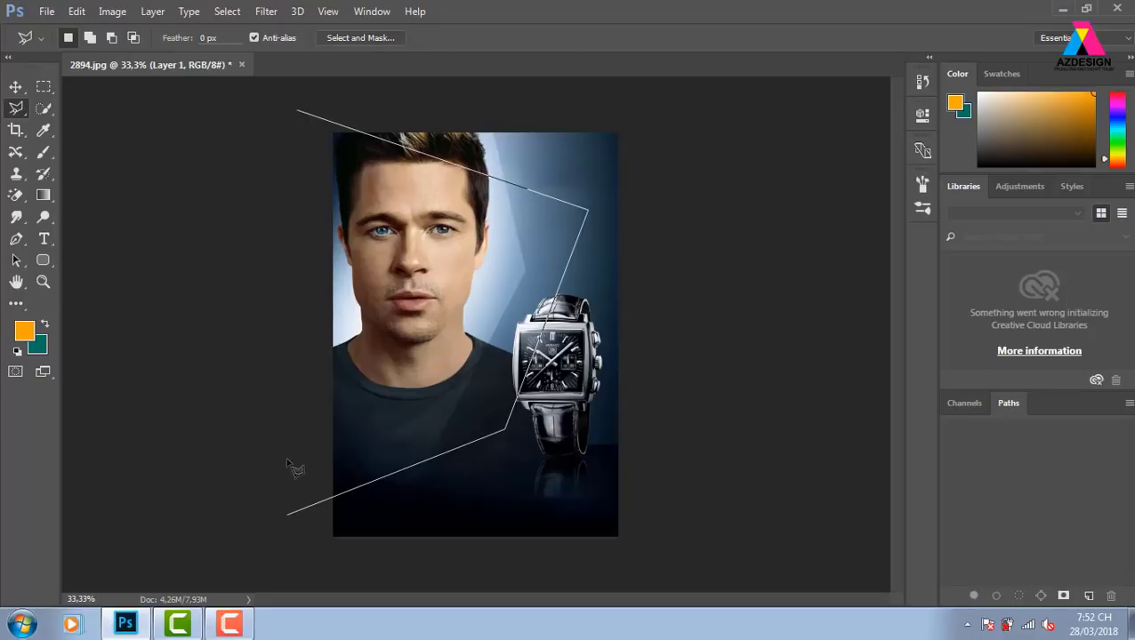
left_click(289, 516)
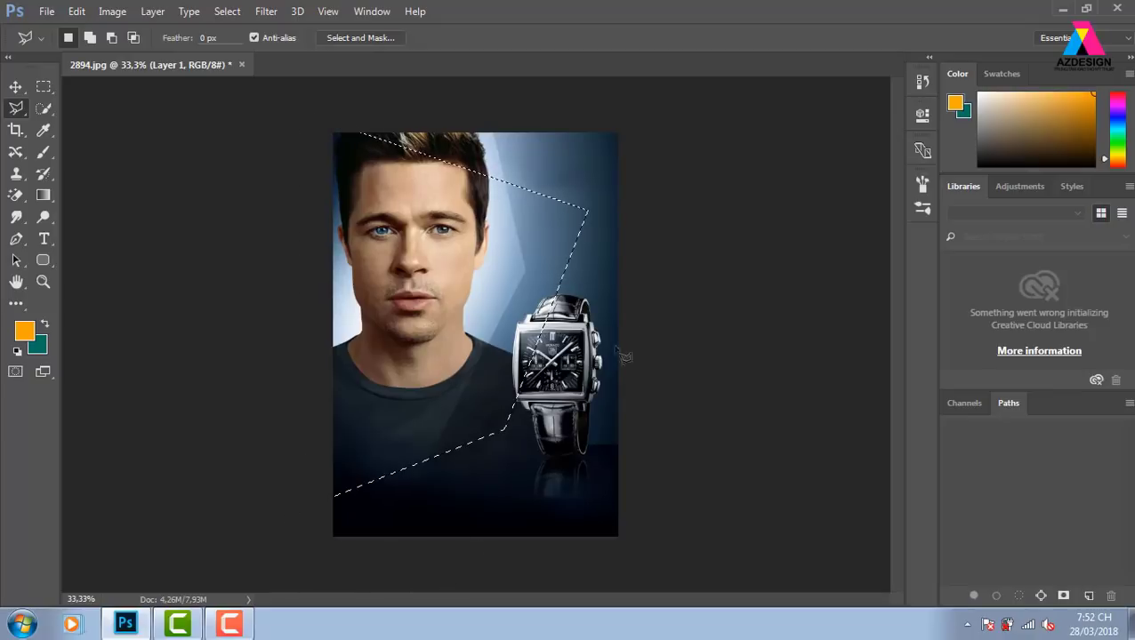
Step: Copy the slice from Background to Layer 2, set to Screen at 39% fill
key("v")
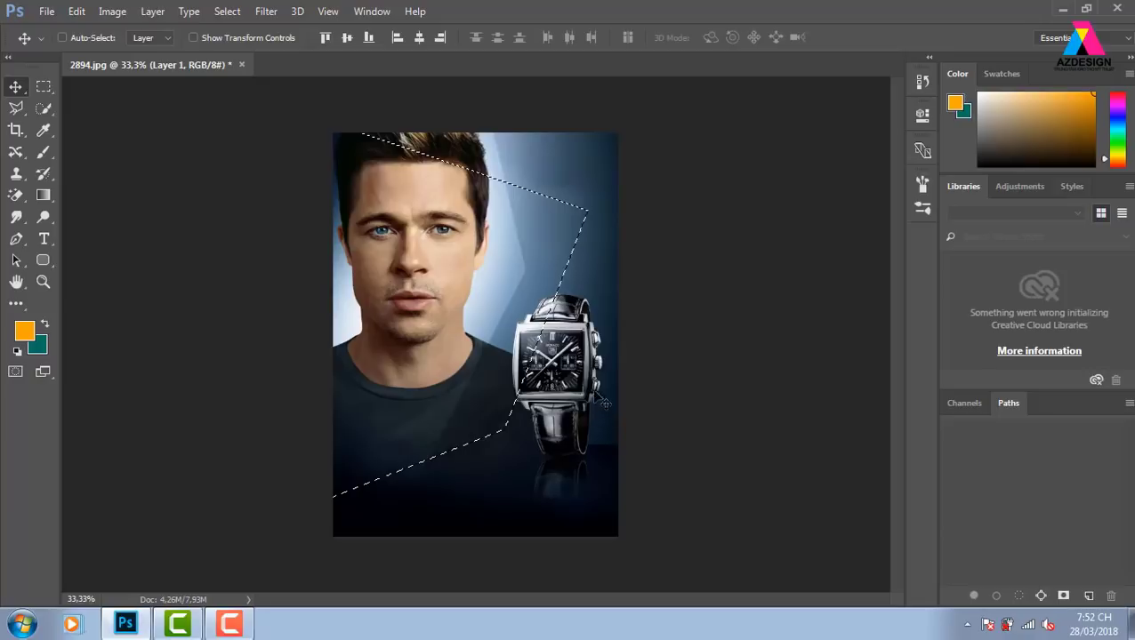
right_click(605, 389)
left_click(627, 393)
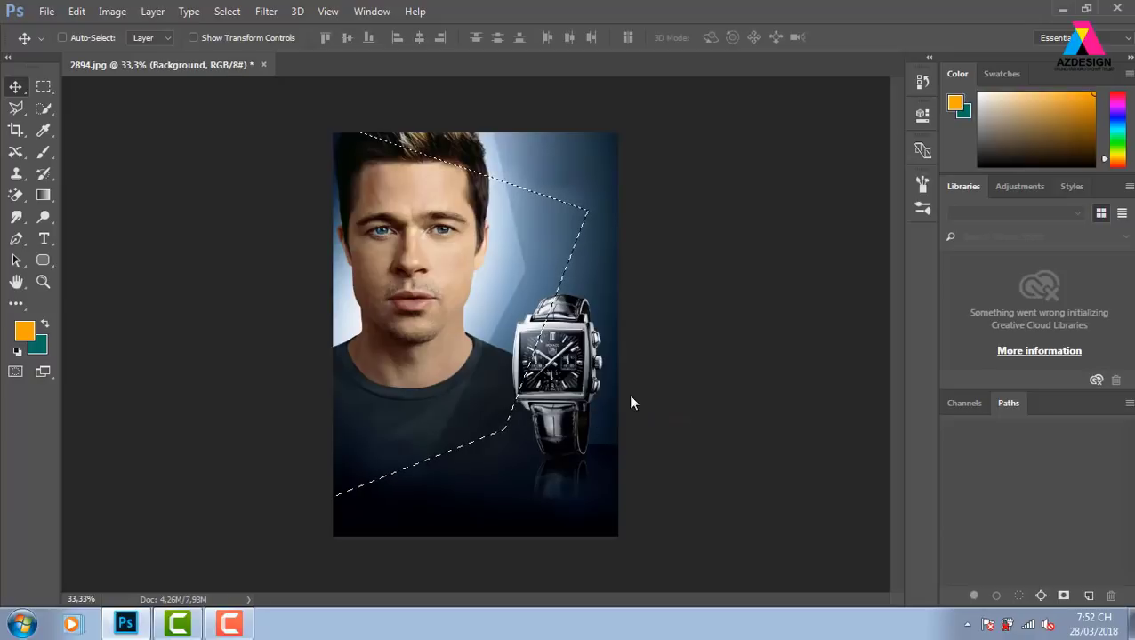
key("F7")
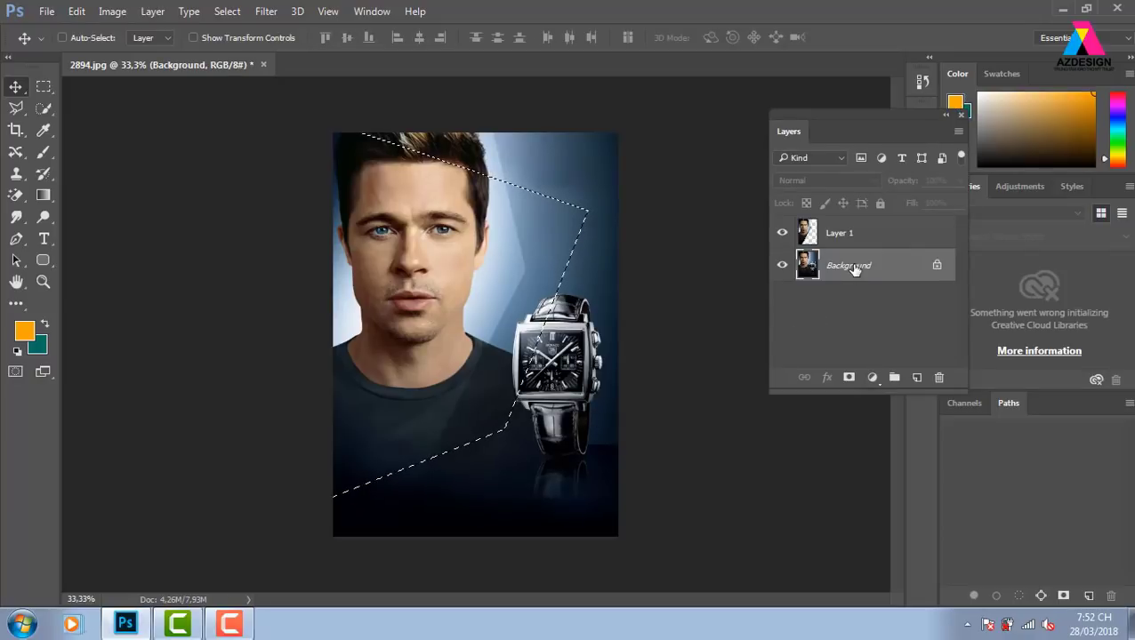
key("ctrl+j")
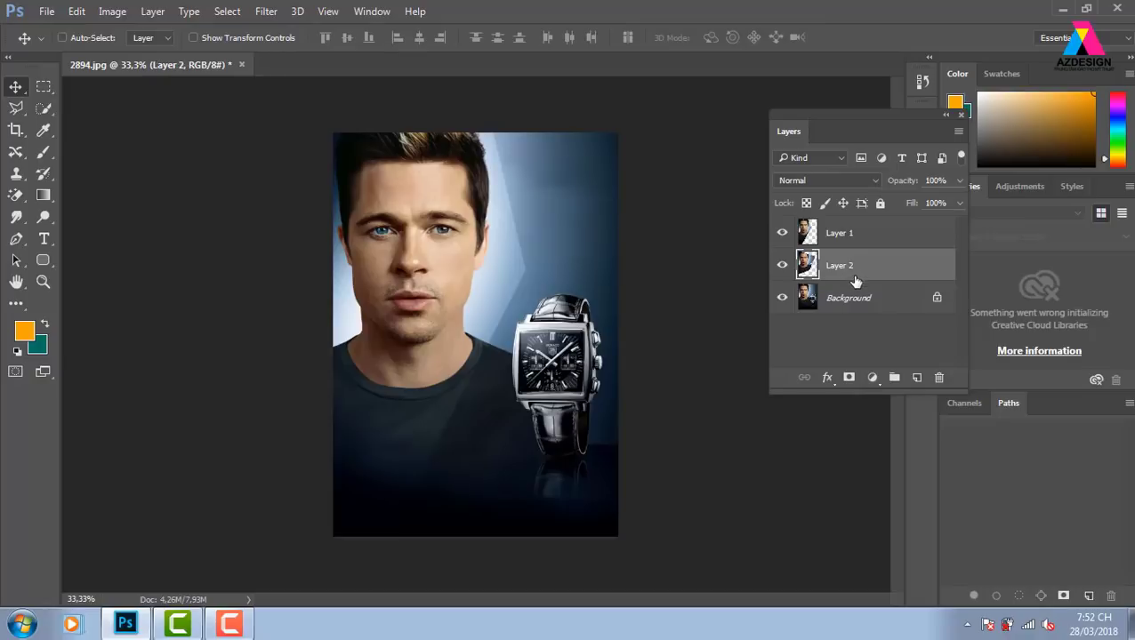
left_click(840, 181)
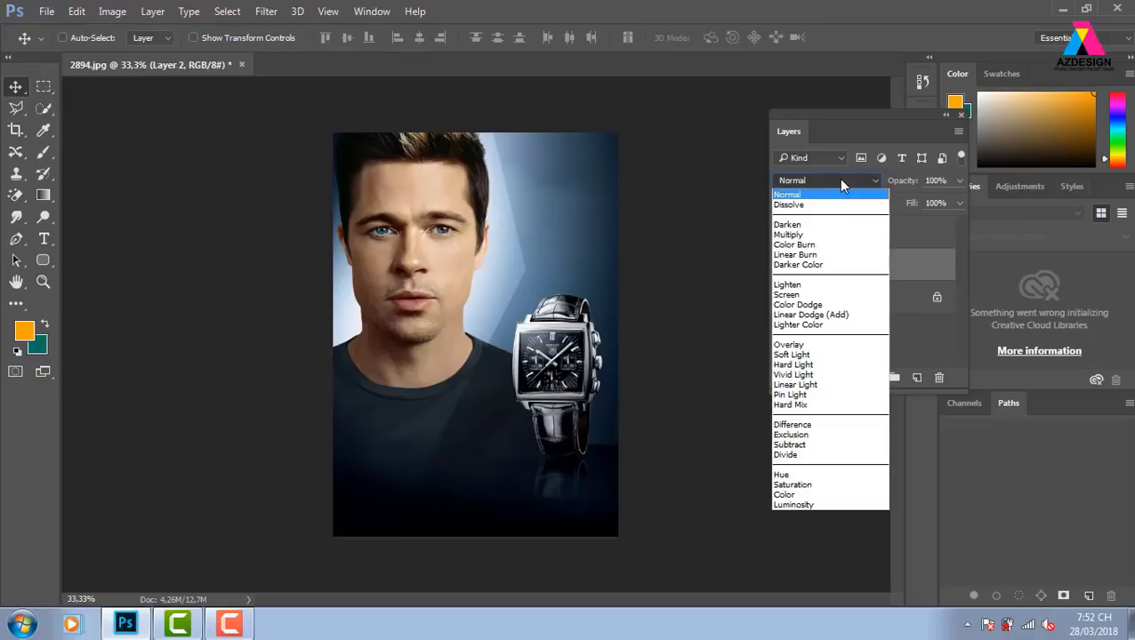
left_click(807, 295)
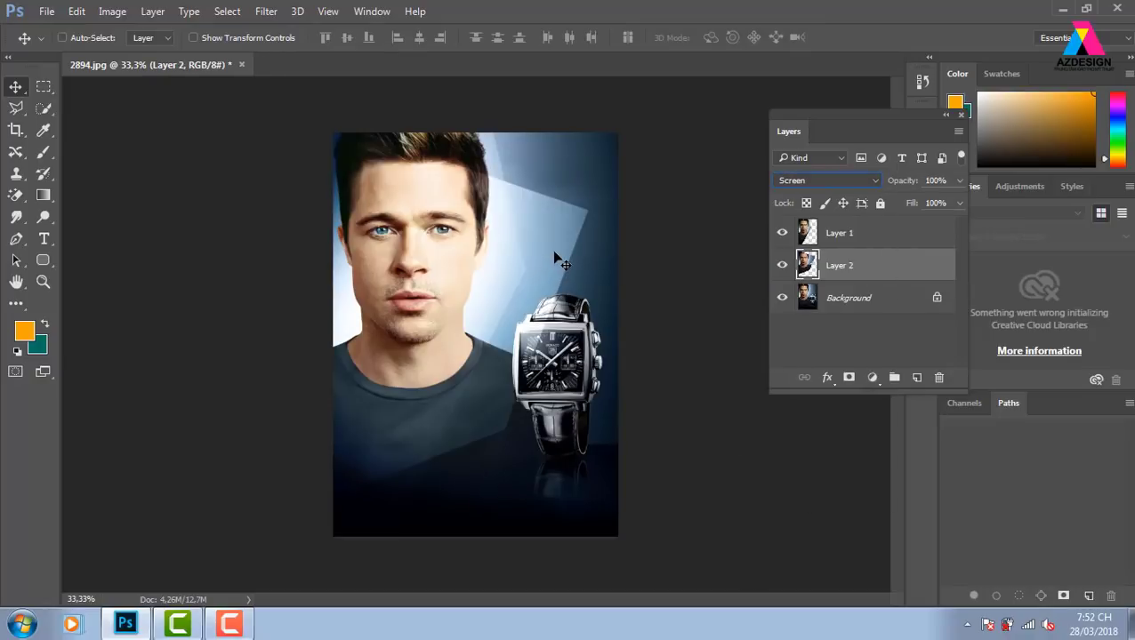
left_click(958, 203)
left_click_drag(921, 222, 893, 218)
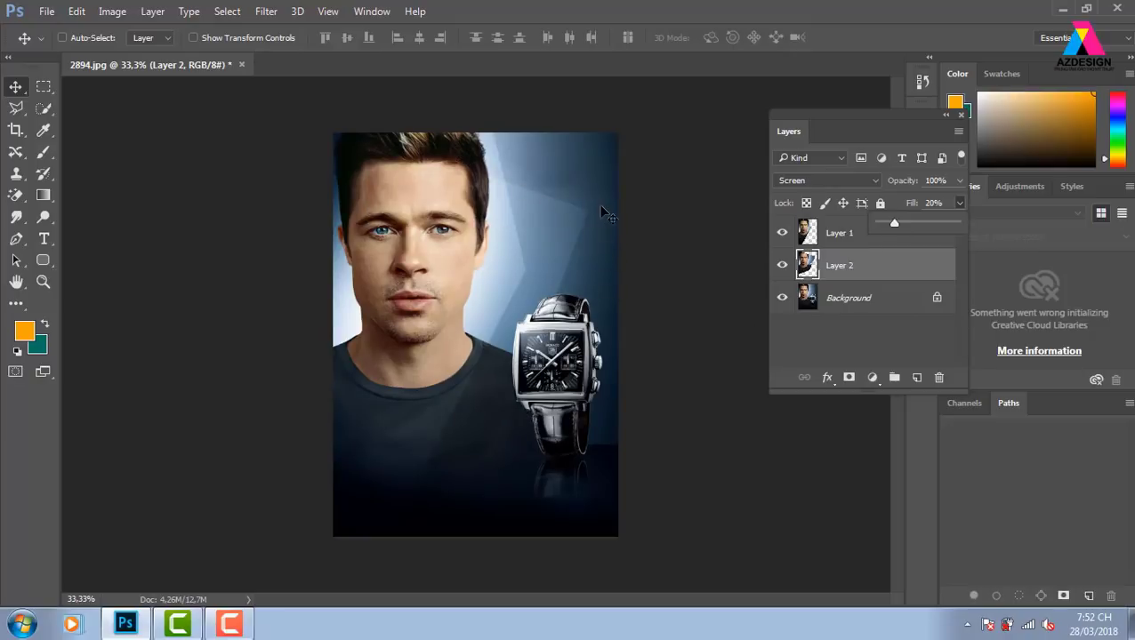
left_click_drag(894, 222, 908, 222)
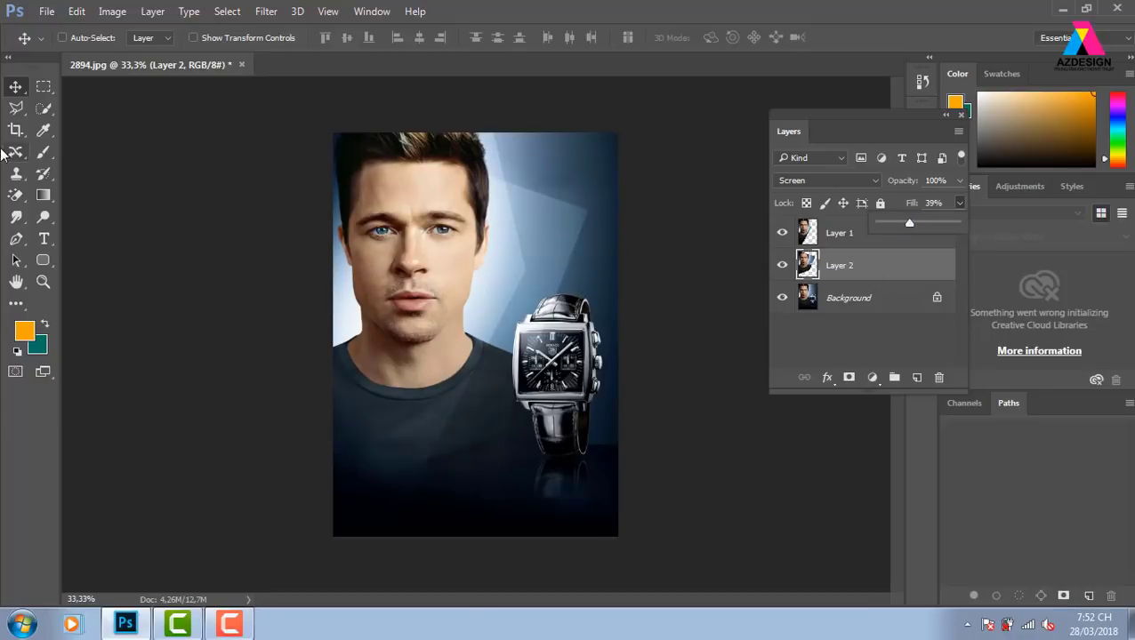
key("l")
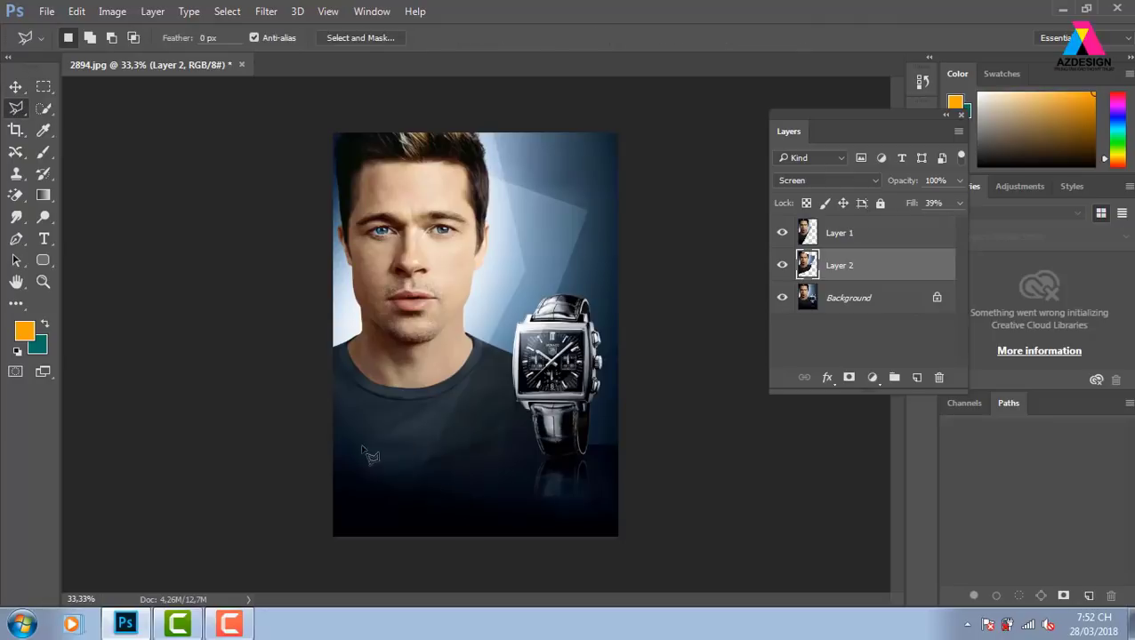
Step: Polygonal Lasso a triangular shard across the image
left_click(615, 299)
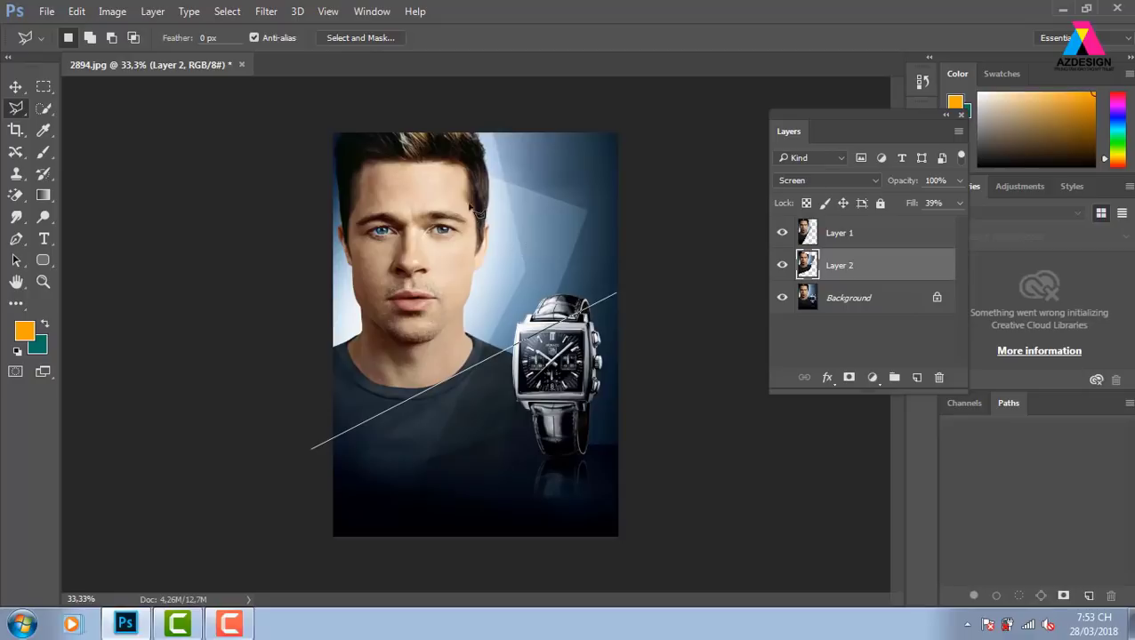
left_click(308, 113)
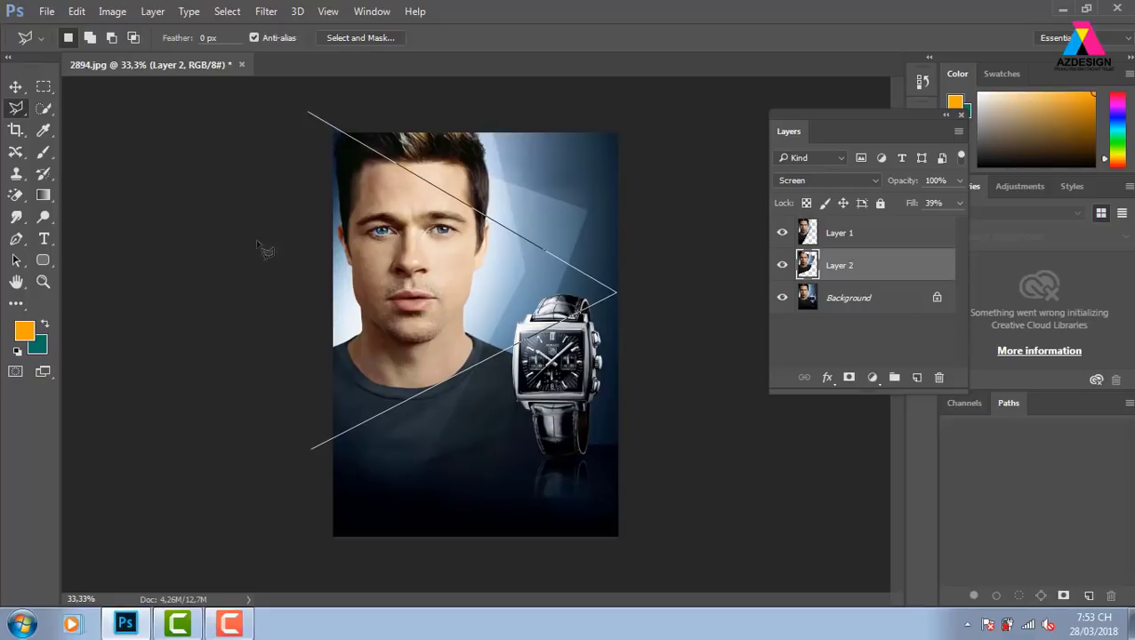
left_click(312, 451)
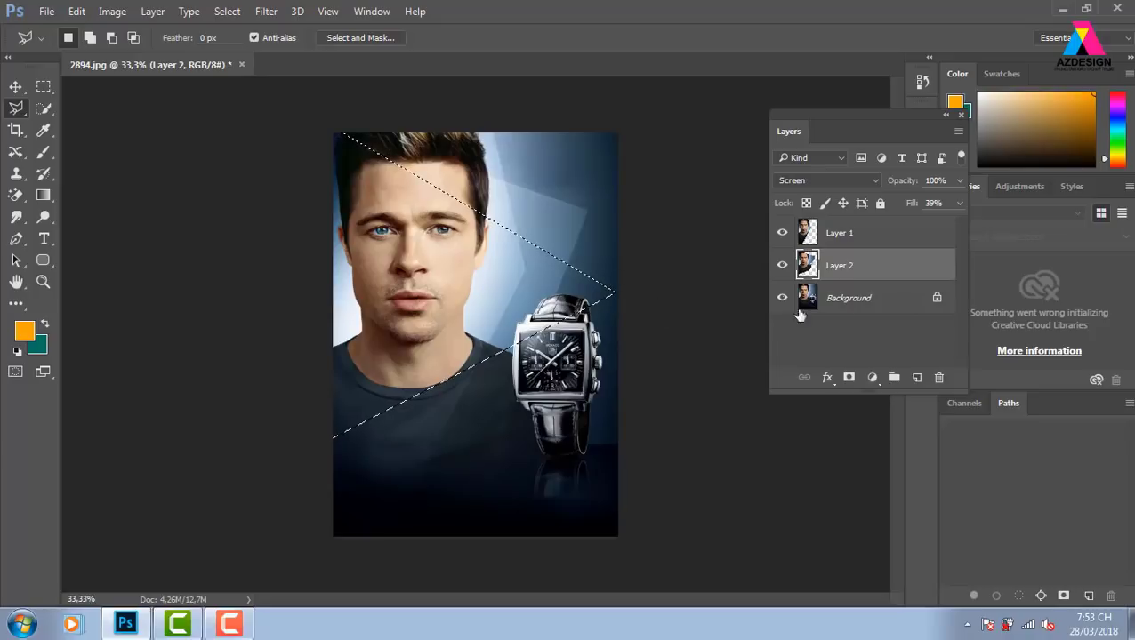
Step: Copy the triangle from Background to Layer 3, set to Screen at 36% fill
left_click(885, 303)
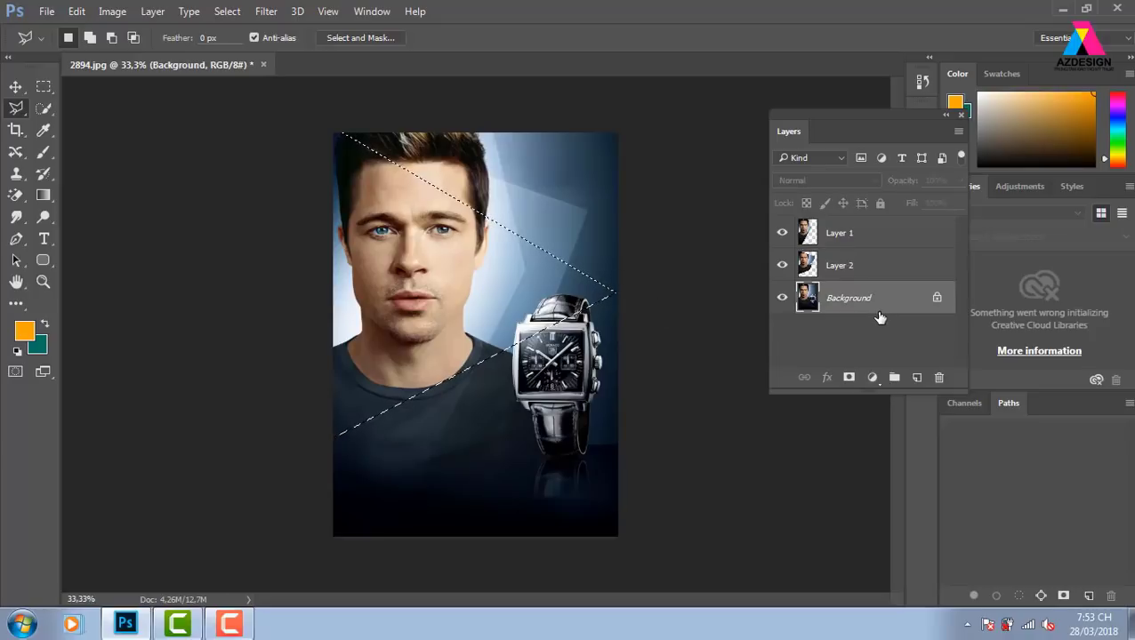
key("ctrl+j")
left_click(860, 177)
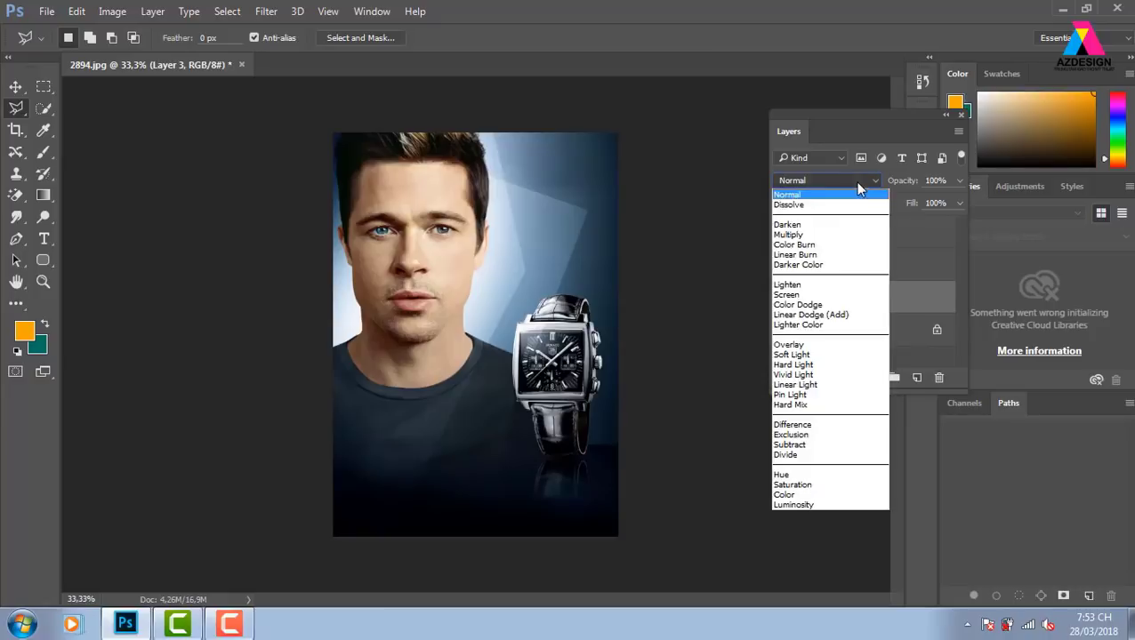
left_click(818, 302)
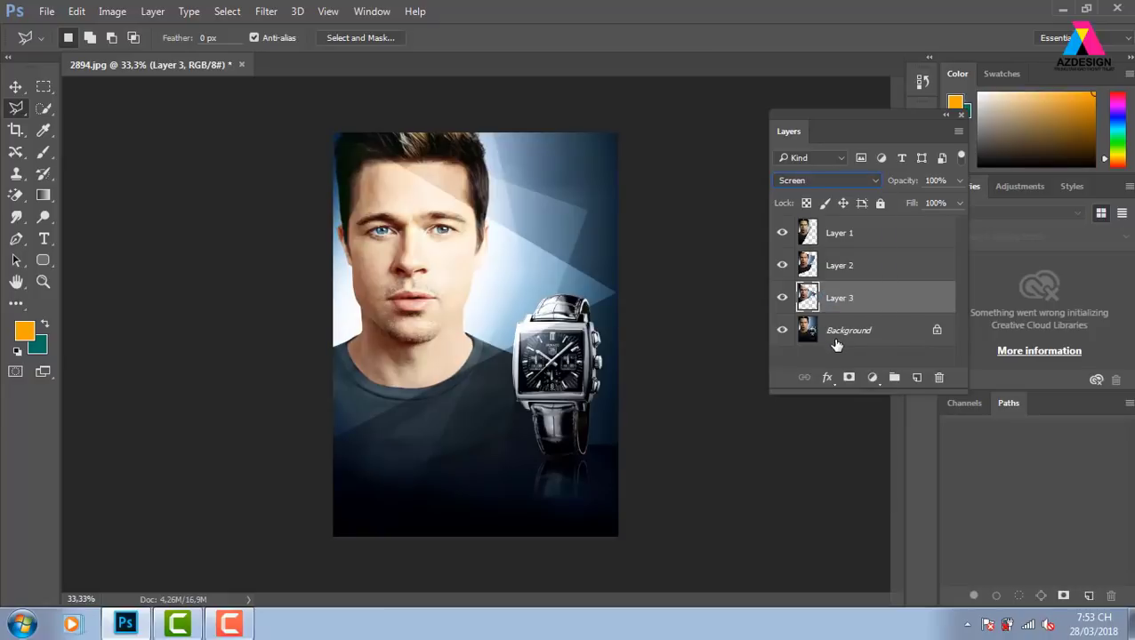
left_click(958, 203)
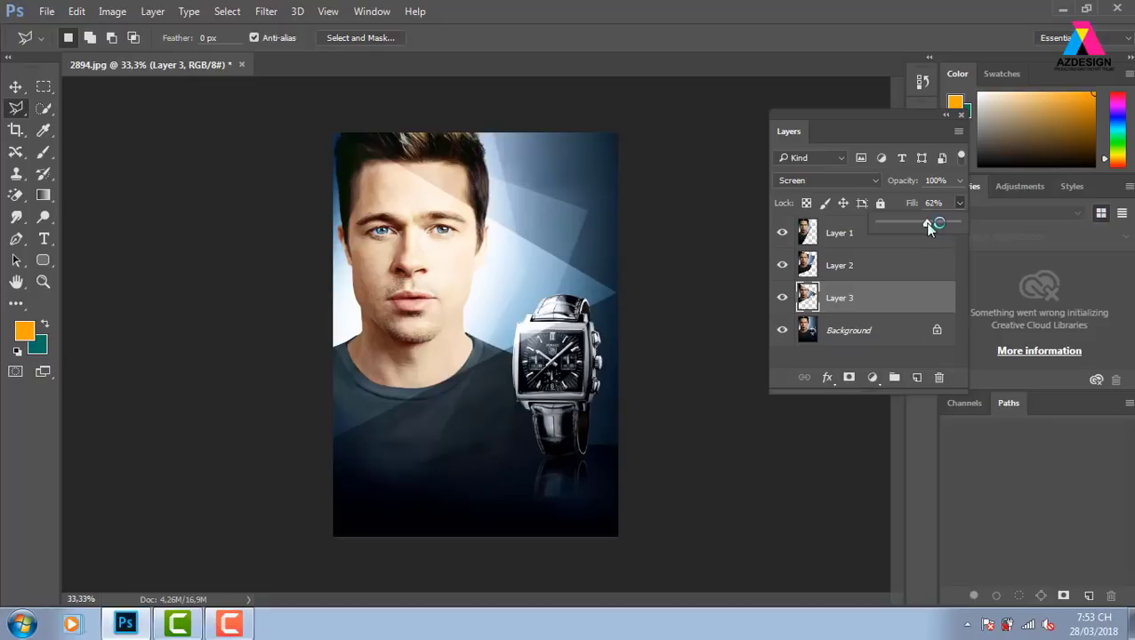
left_click_drag(940, 224, 929, 224)
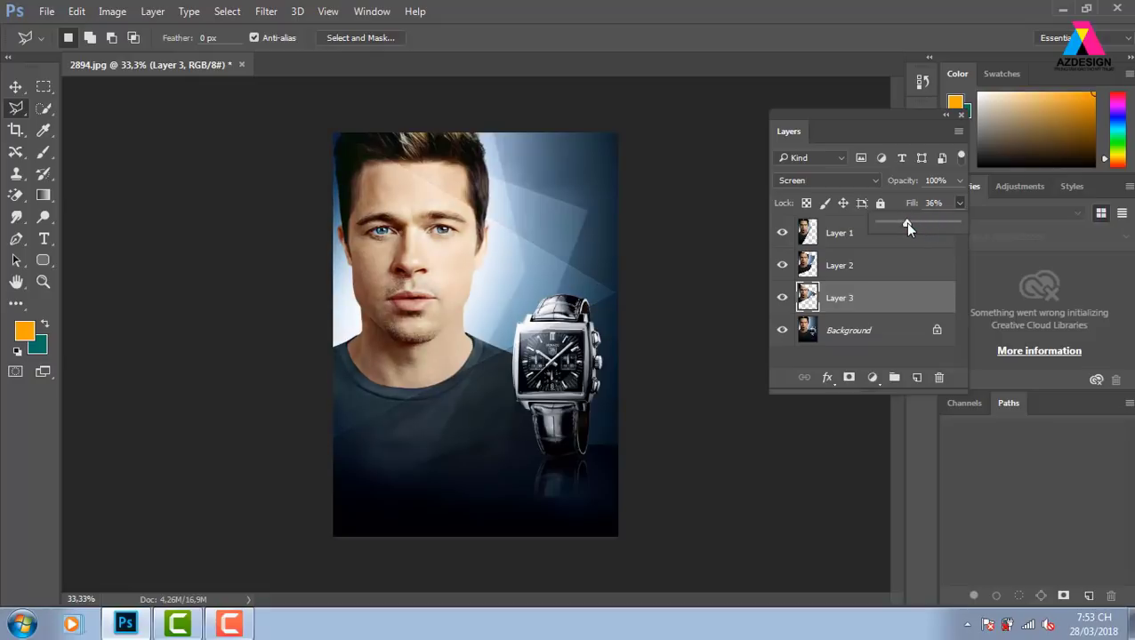
Step: Load Layer 3's triangle as a selection and add a new empty Layer 4 above it
left_click(15, 87)
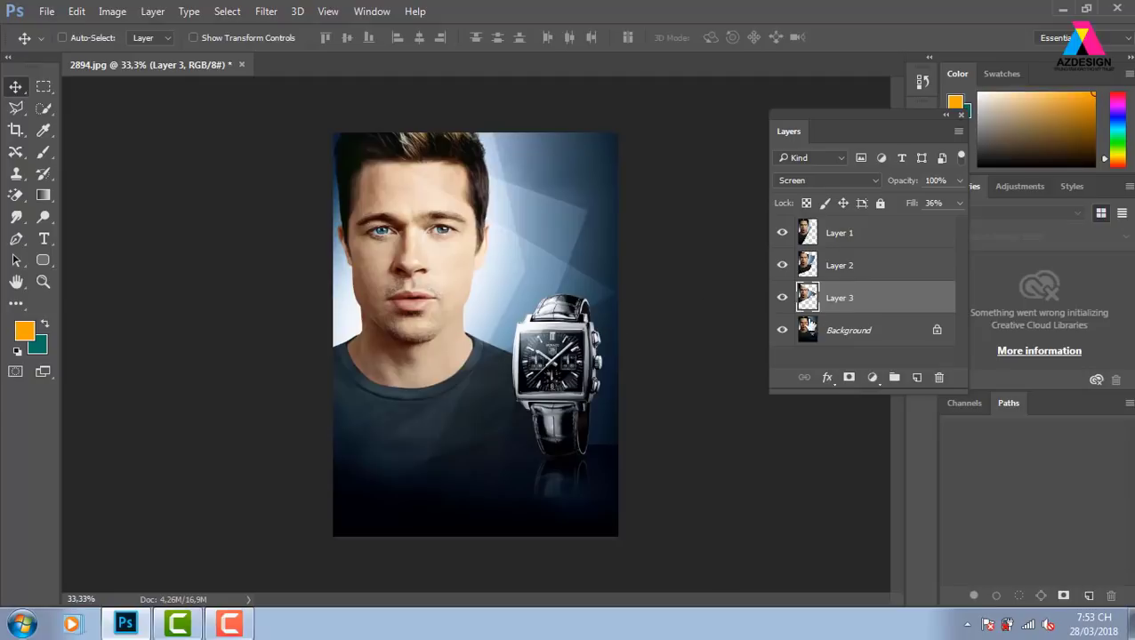
key("ctrl")
left_click(808, 299, "ctrl")
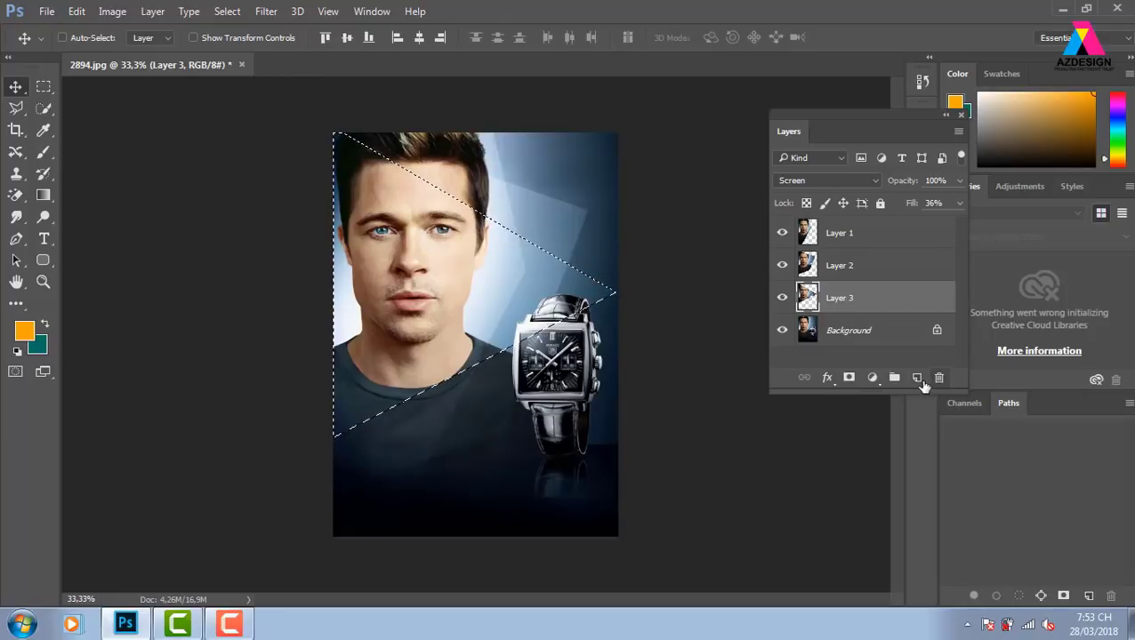
left_click(917, 377)
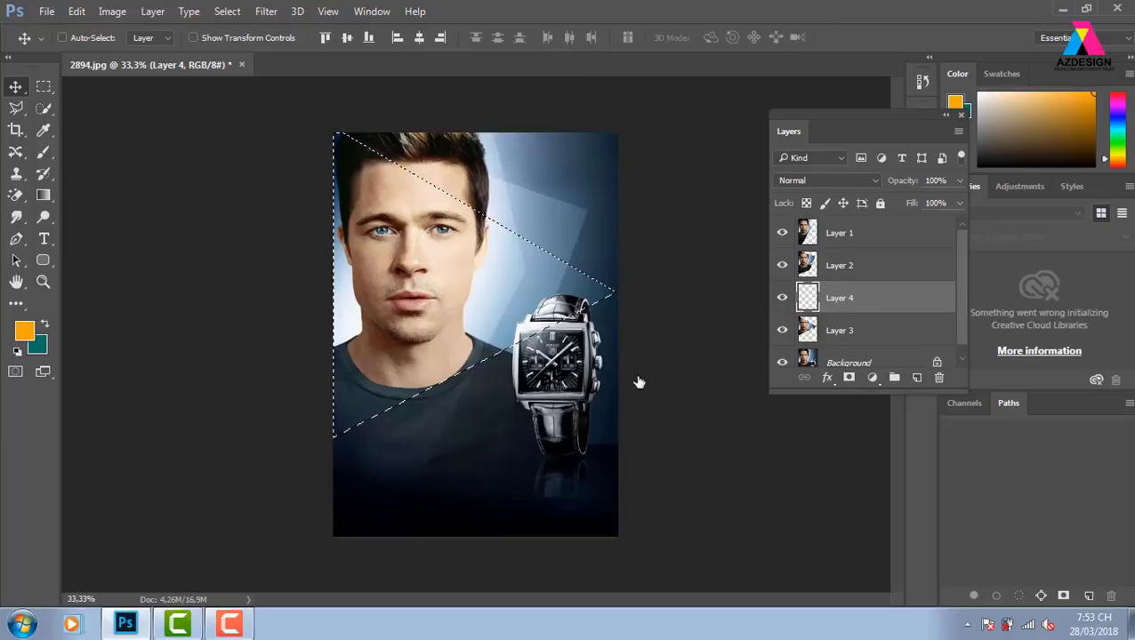
key("m")
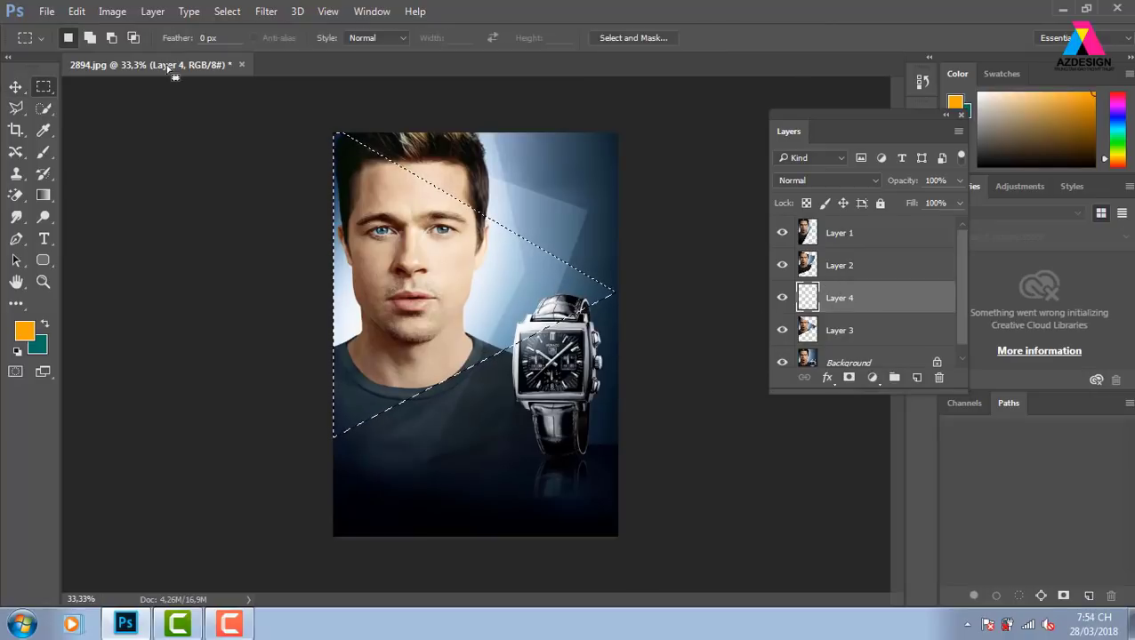
Step: Stroke the selection with a 2 px white outline on Layer 4
right_click(498, 242)
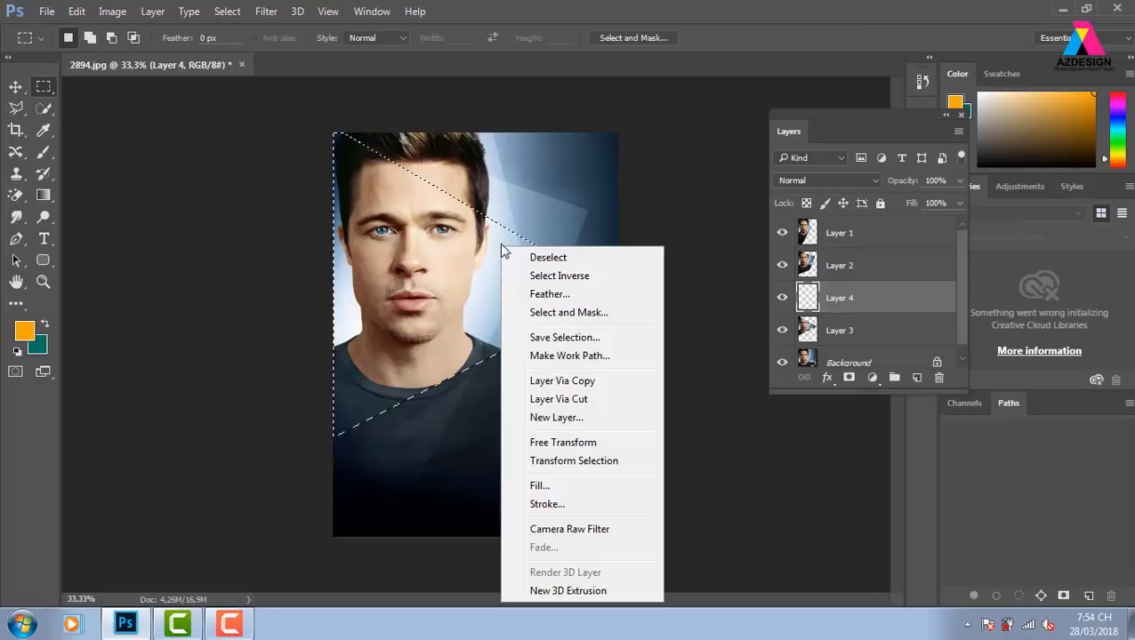
left_click(582, 504)
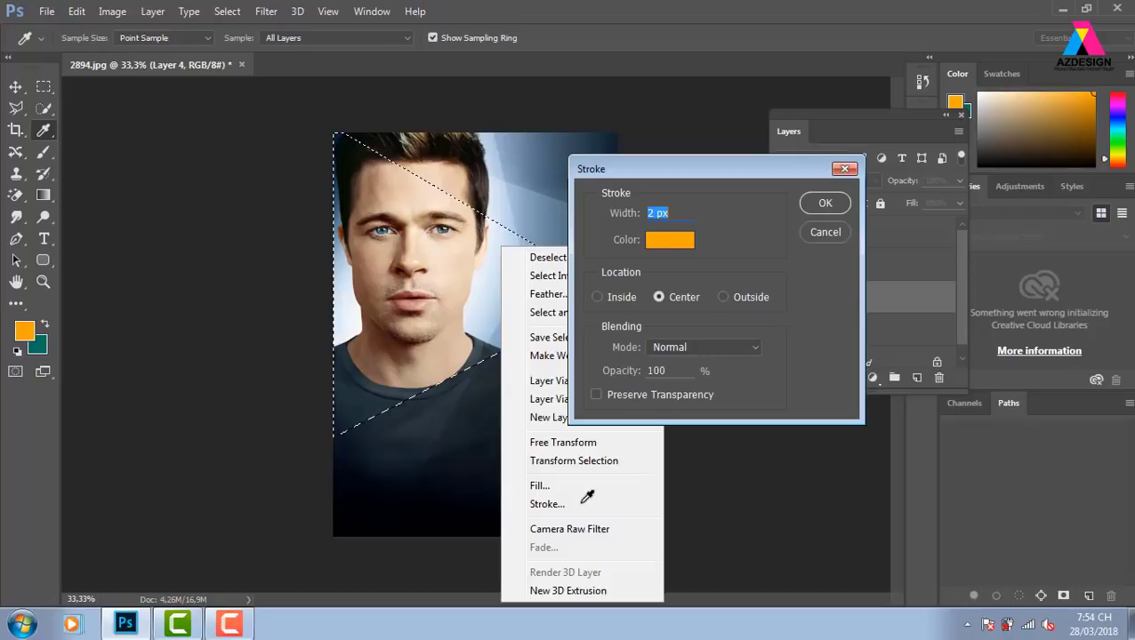
left_click(676, 240)
left_click_drag(659, 348, 629, 307)
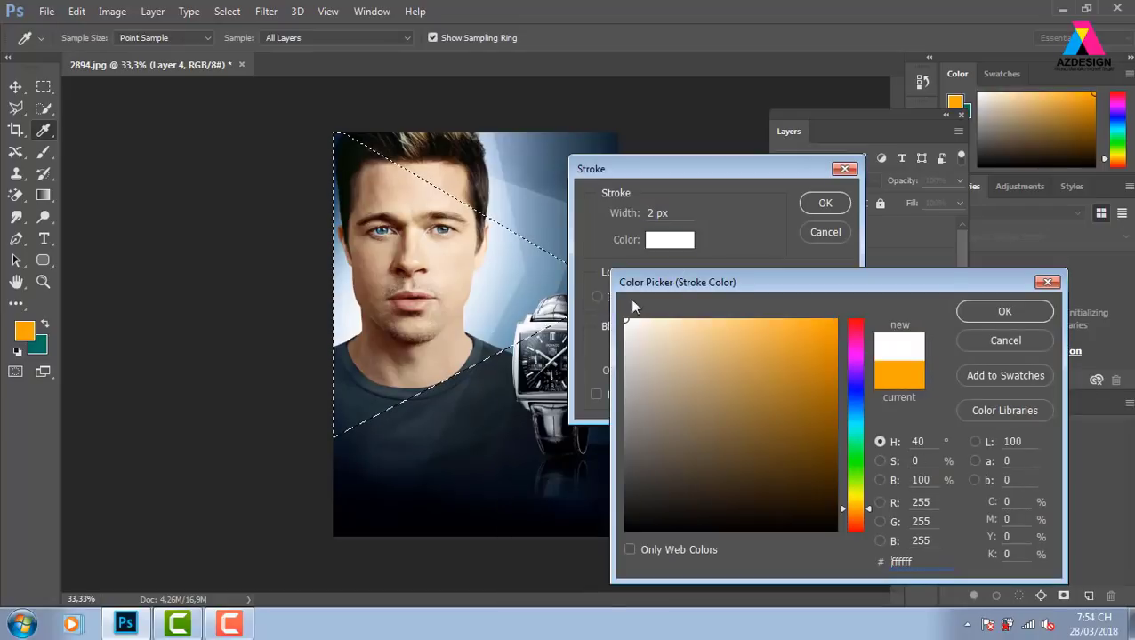
left_click(932, 309)
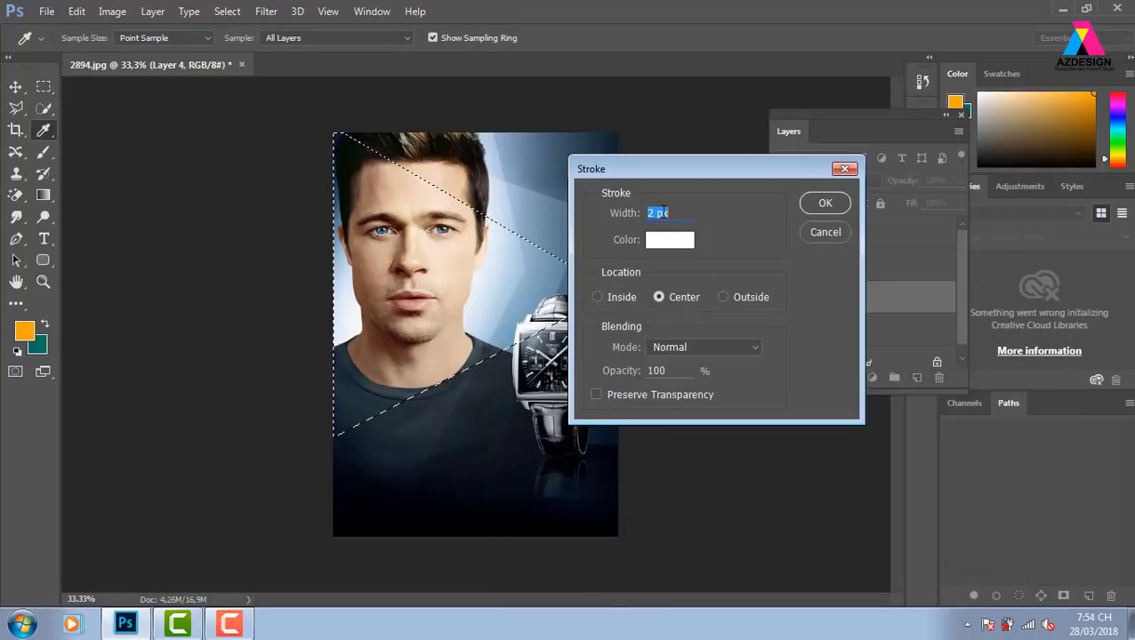
left_click(825, 209)
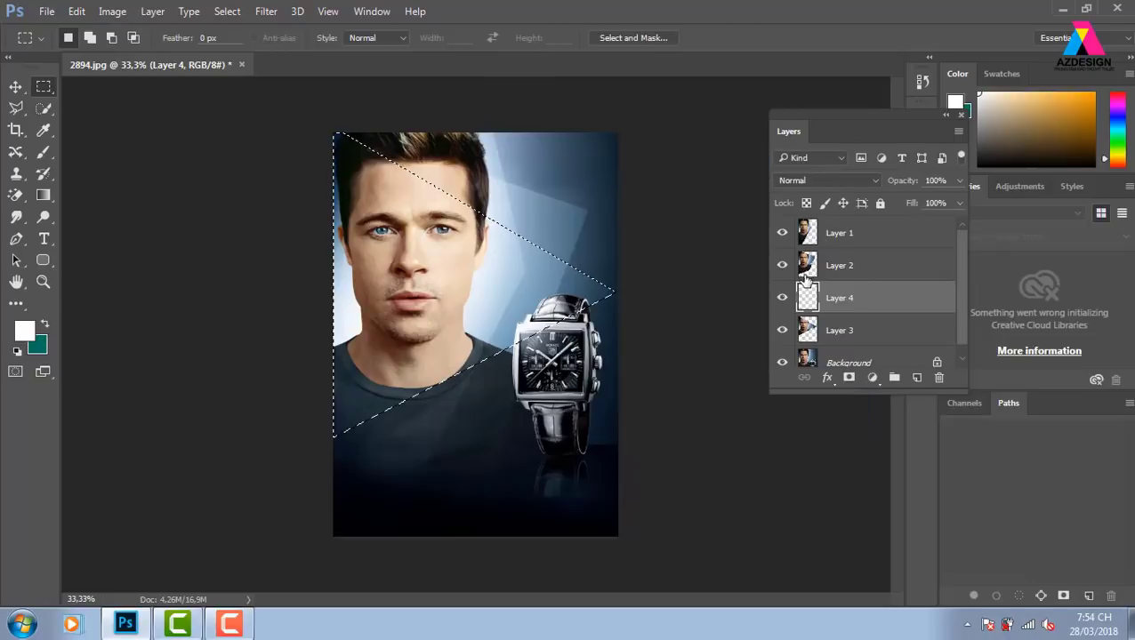
Step: Deselect and set Layer 4's blend mode to Overlay
key("v")
key("ctrl+d")
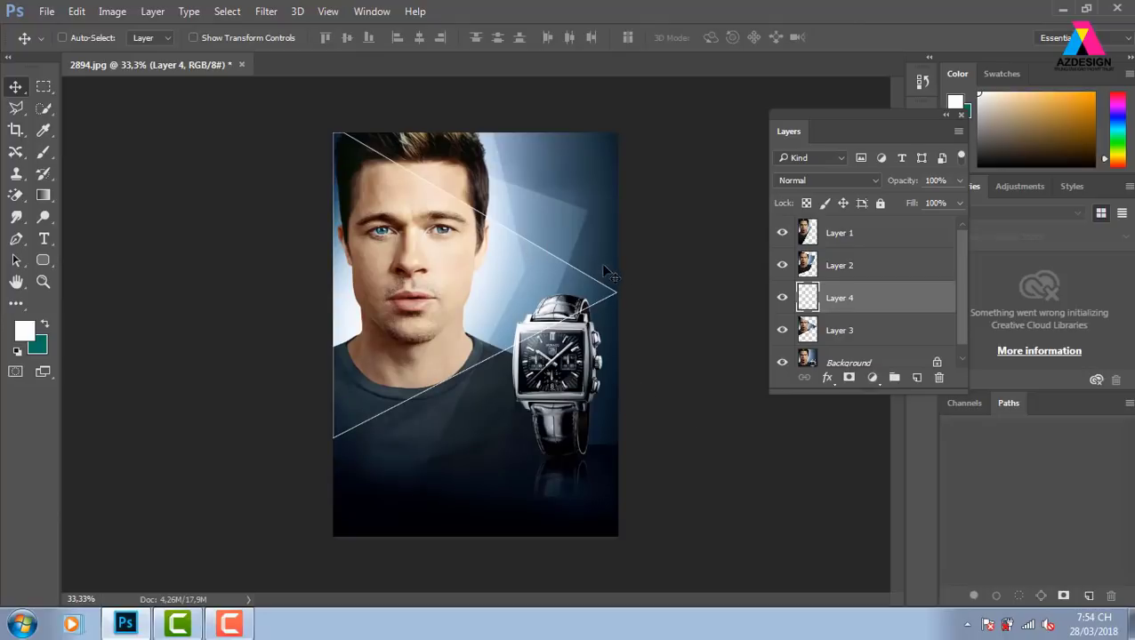
left_click(827, 181)
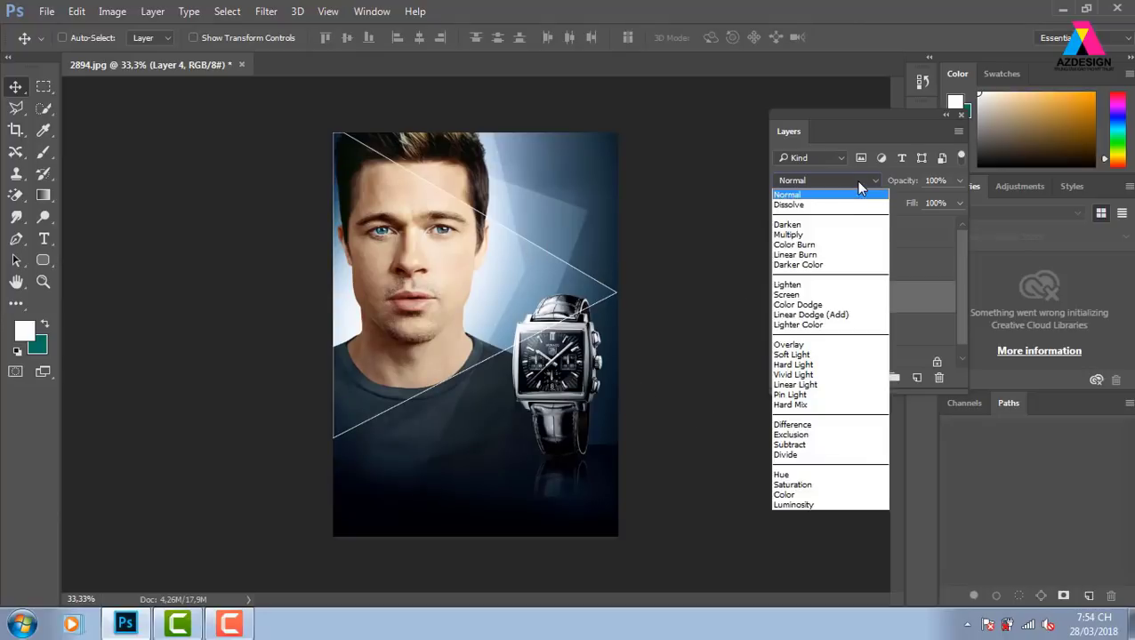
left_click(793, 346)
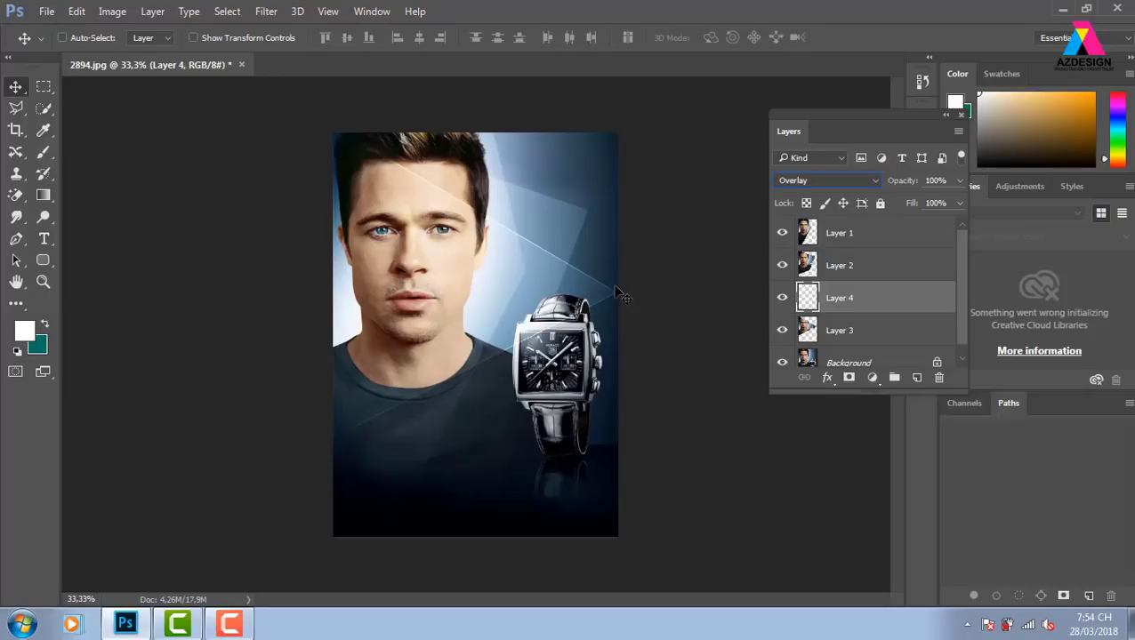
Step: Pick Layer 2 from the canvas and load its light shape as a selection
right_click(568, 218)
left_click(605, 227)
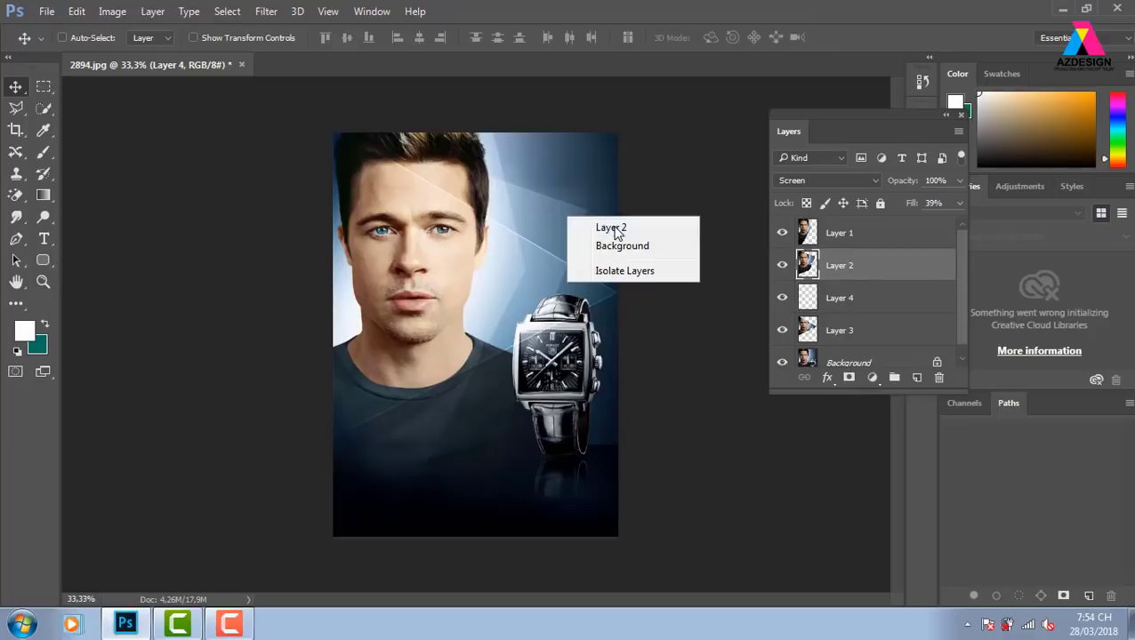
left_click(808, 265, "ctrl")
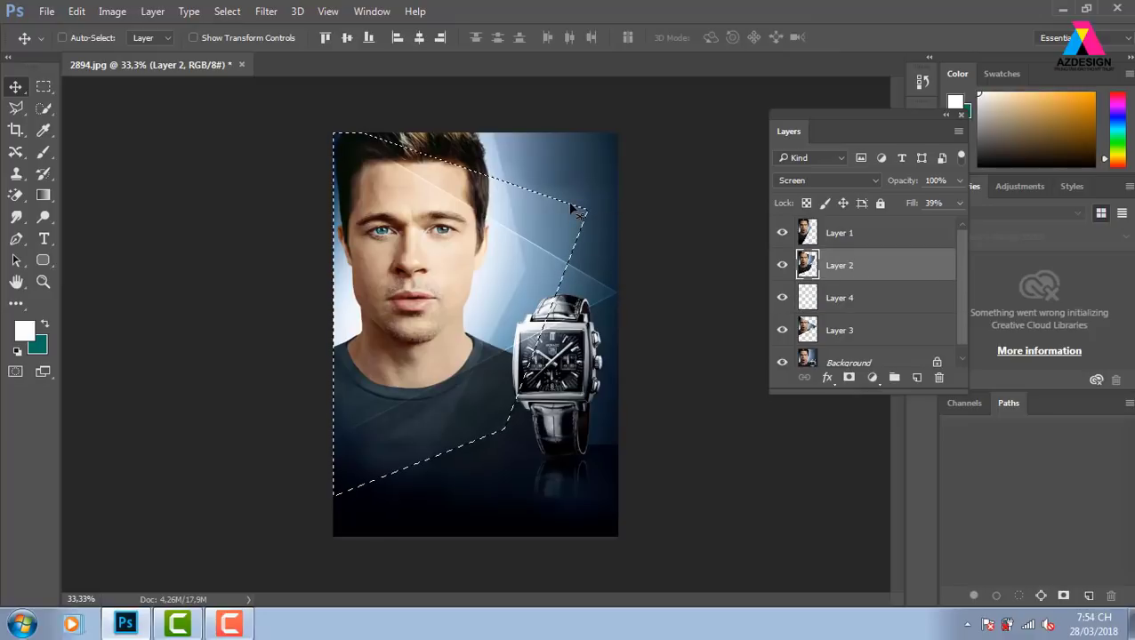
key("m")
Step: Add a new Layer 5 and stroke the selection with a 2 px white outline
right_click(568, 220)
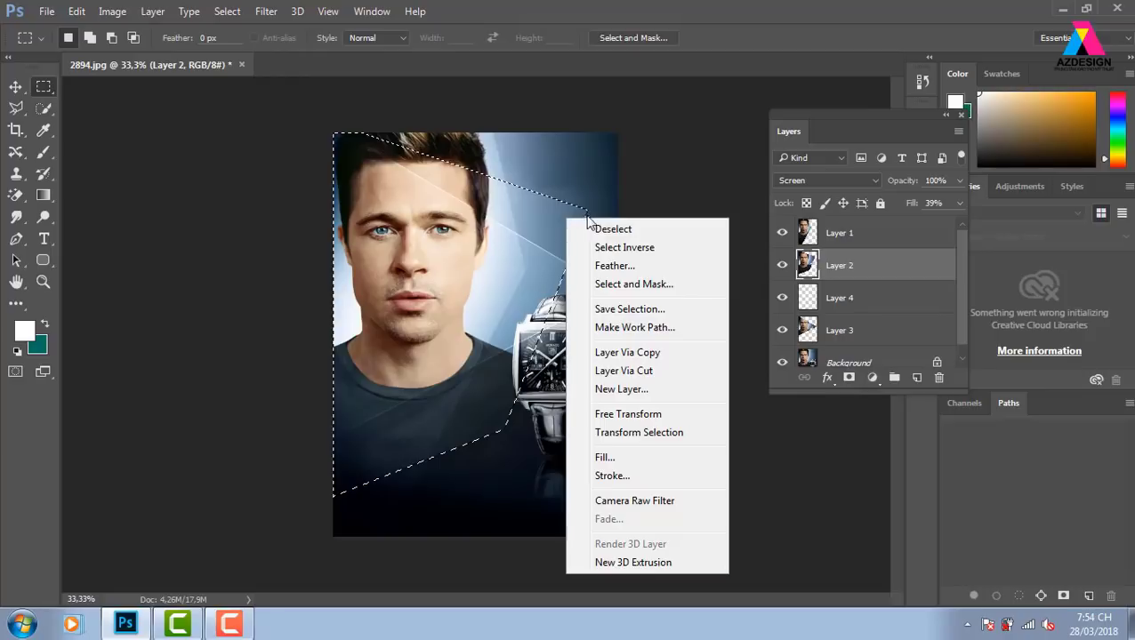
left_click(627, 478)
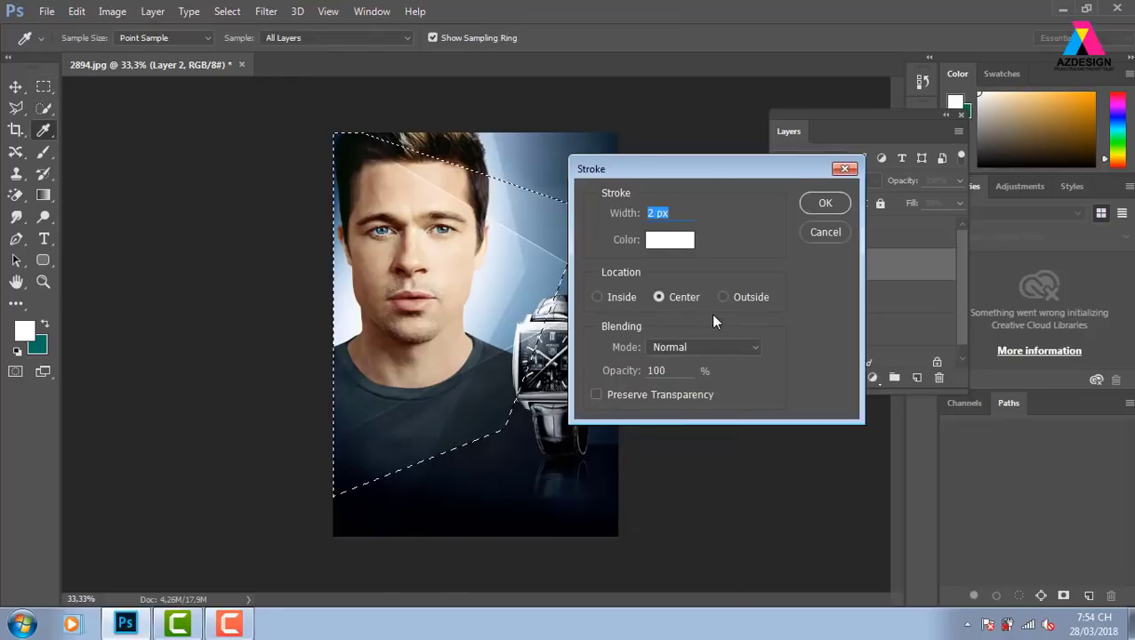
left_click(844, 168)
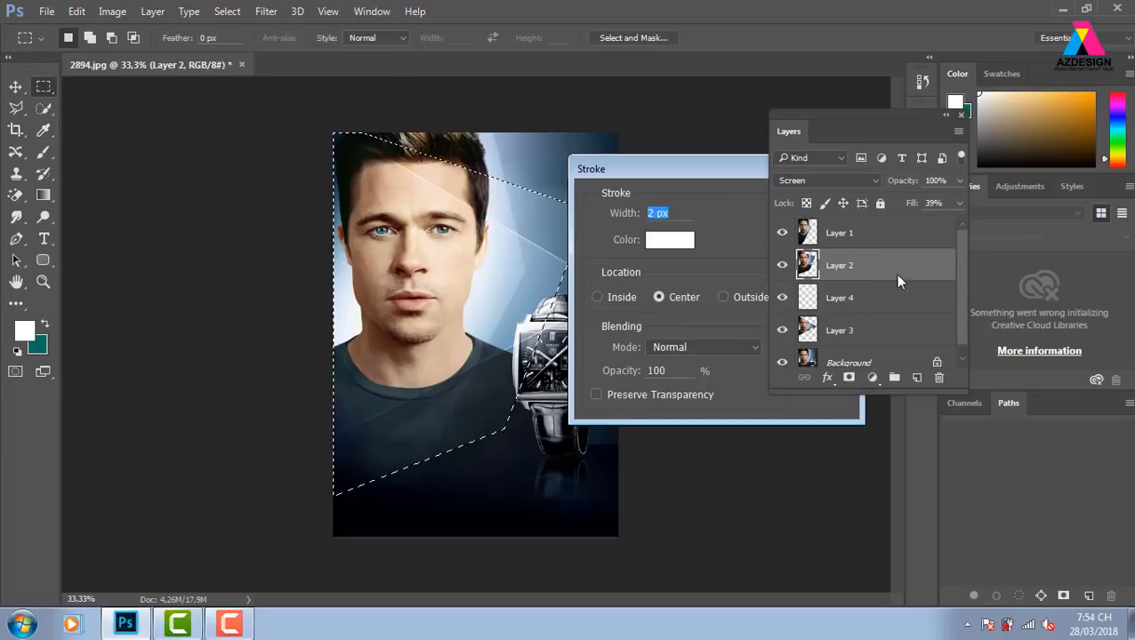
left_click(916, 377)
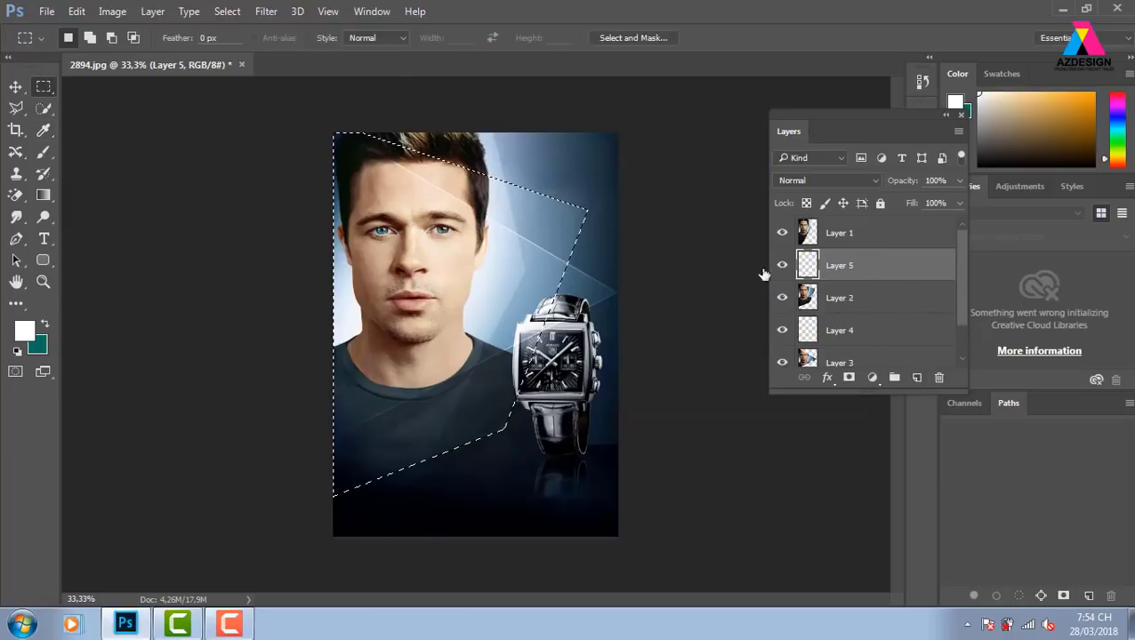
right_click(523, 241)
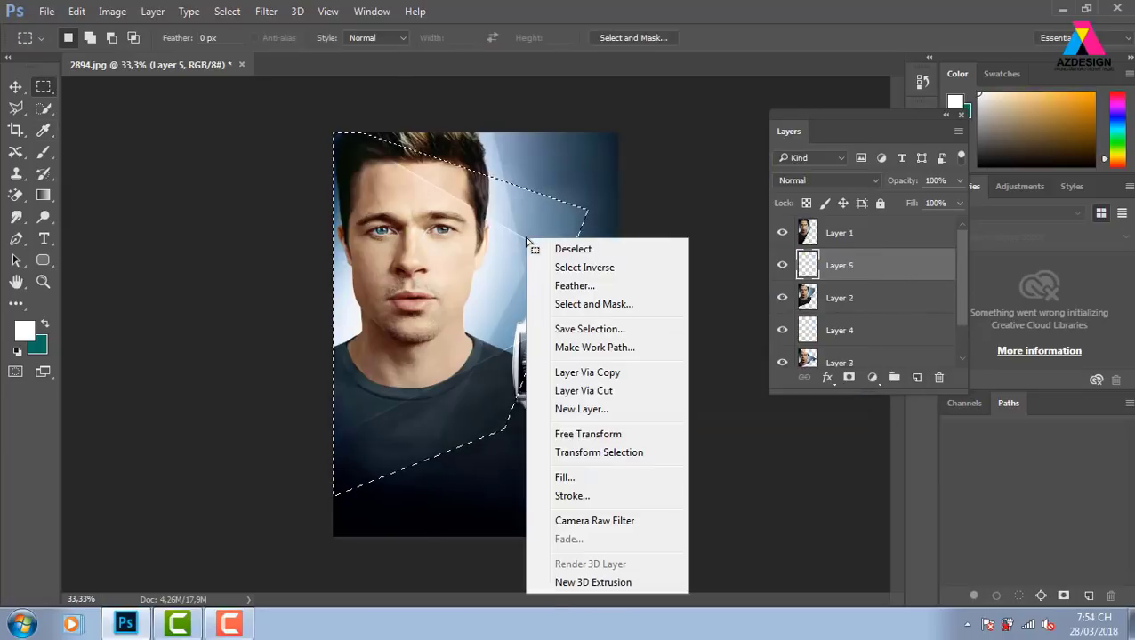
left_click(614, 499)
left_click(809, 209)
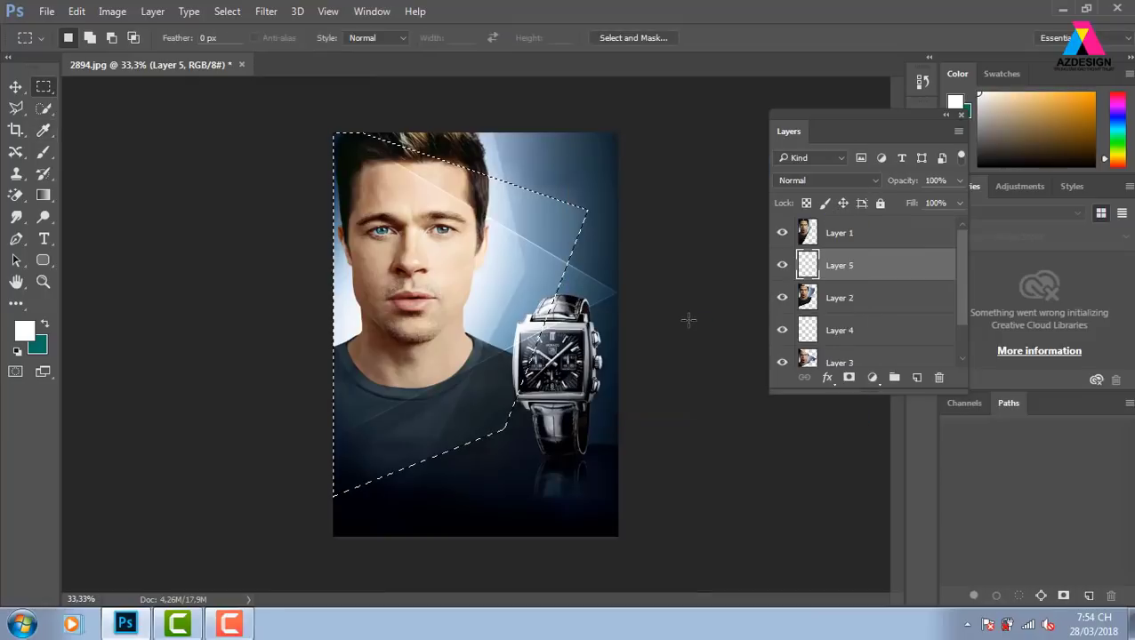
Step: Deselect and set Layer 5 to Overlay blending
key("v")
key("ctrl+d")
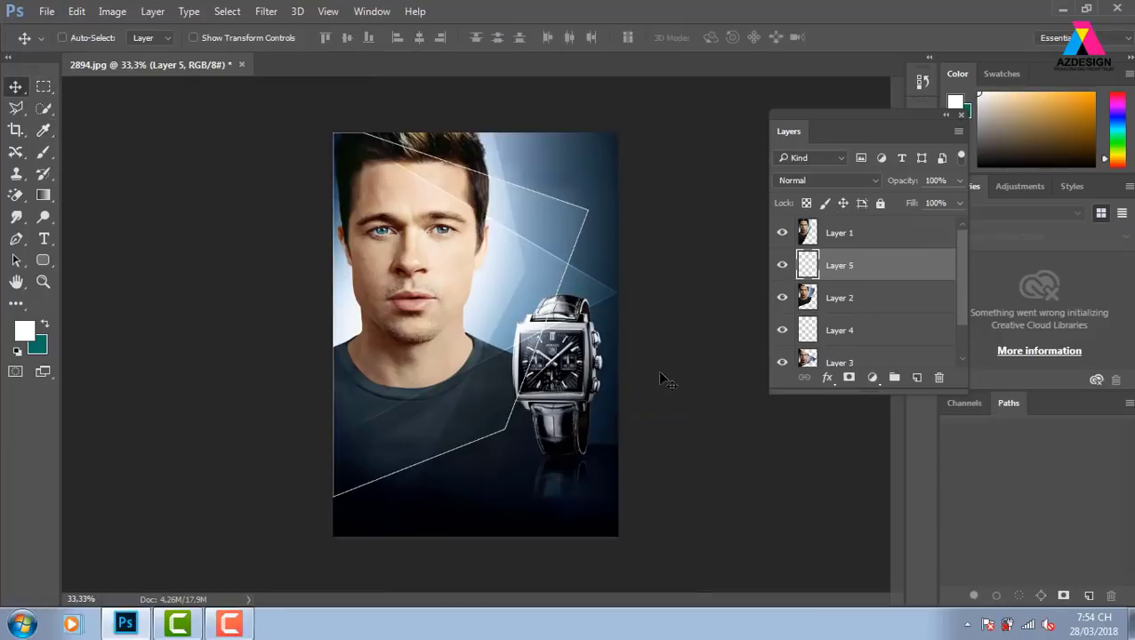
left_click(850, 181)
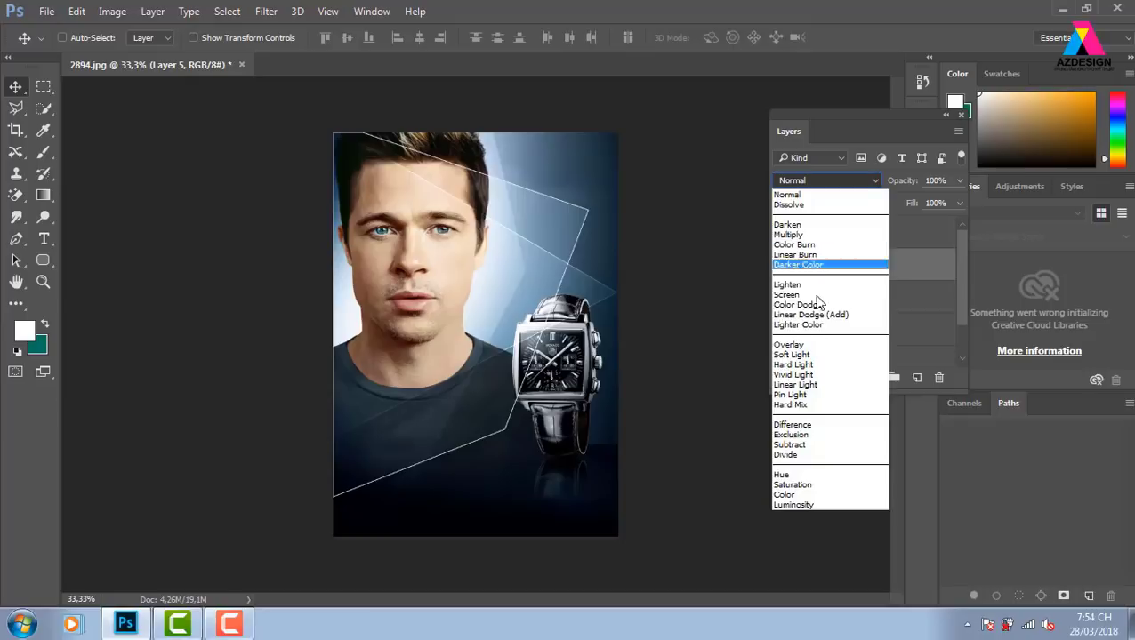
left_click(809, 345)
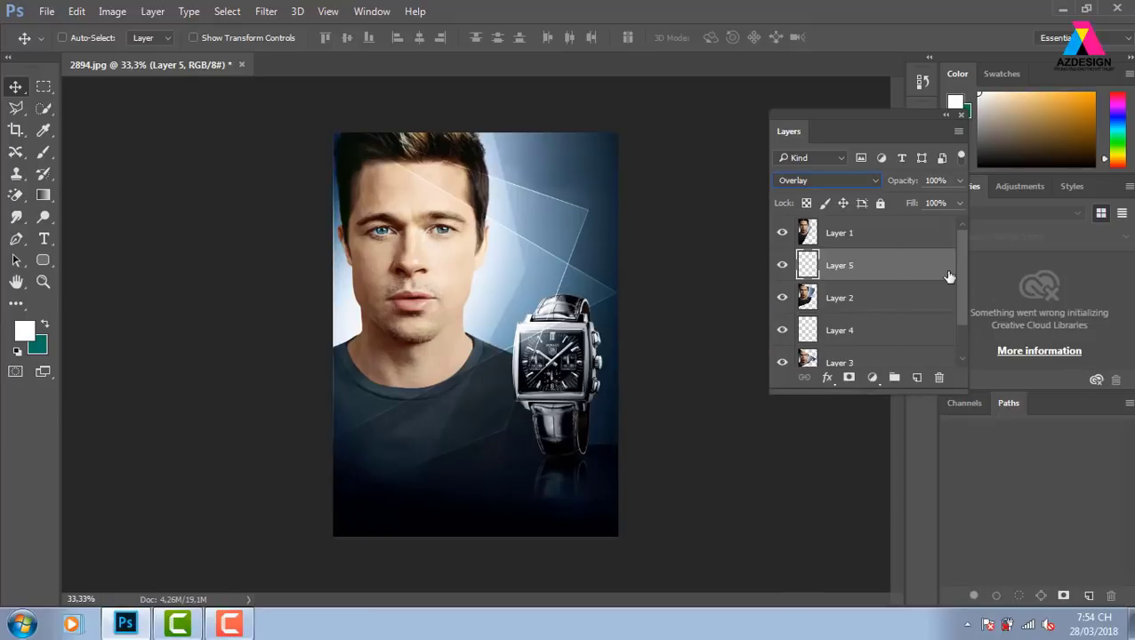
Step: Pick Layer 1, load its shape as a selection, and add a new Layer 6 above it
right_click(502, 169)
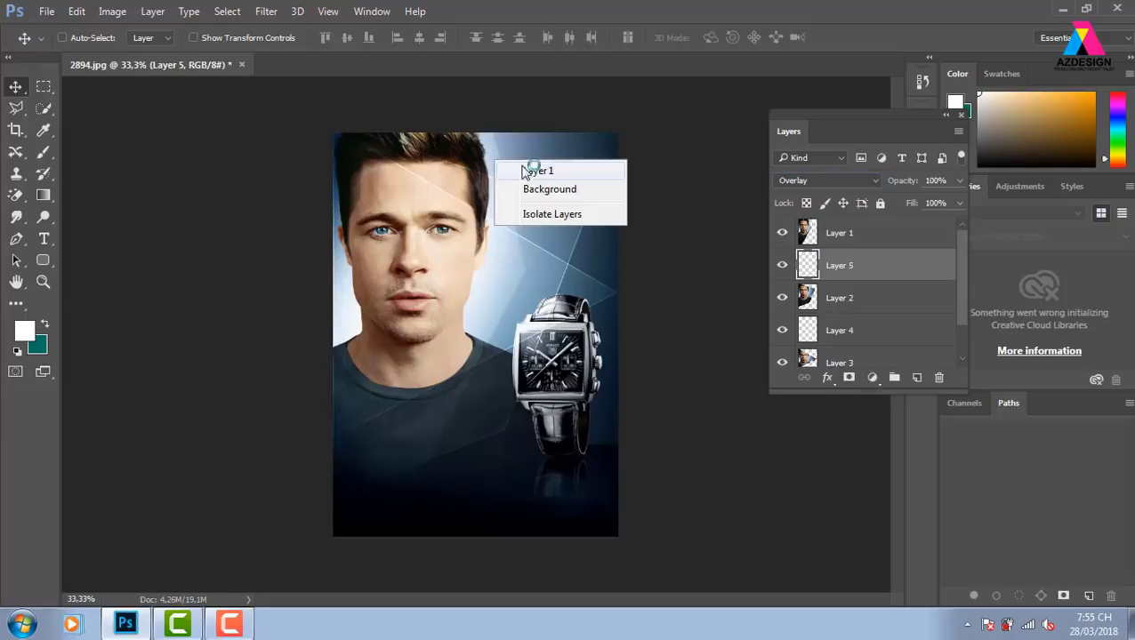
left_click(531, 158)
left_click(805, 232, "ctrl")
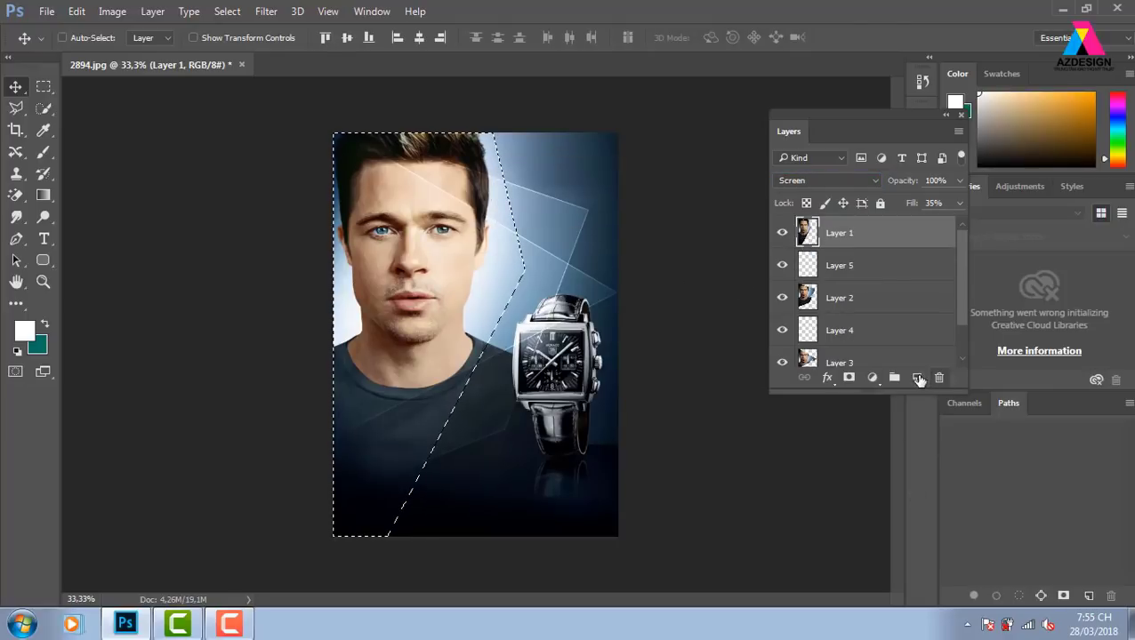
left_click(915, 378)
key("m")
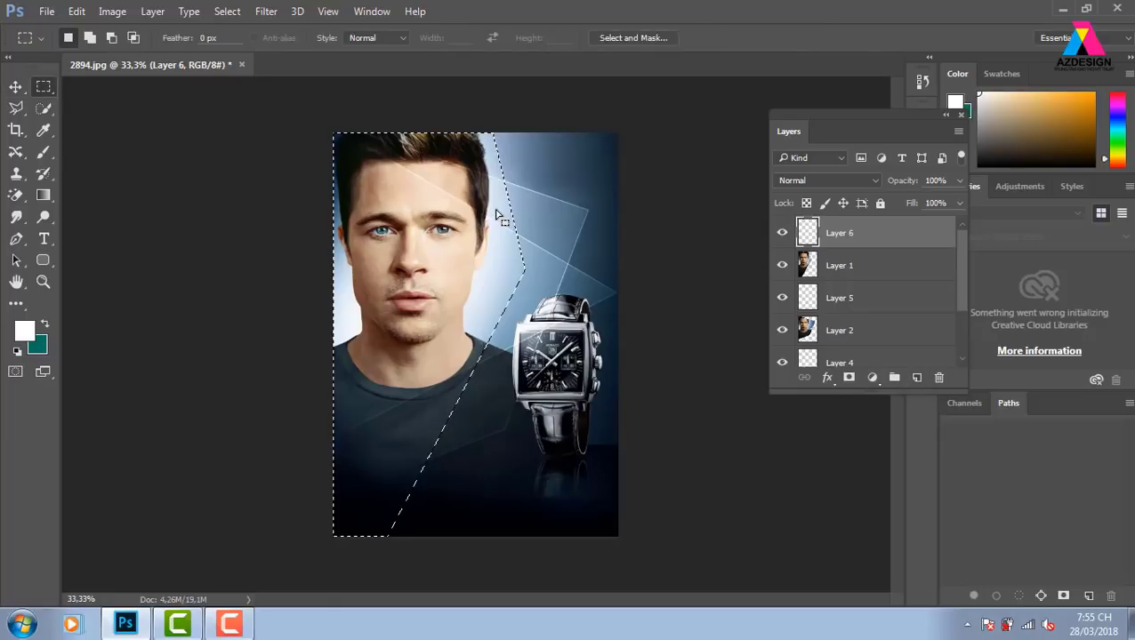
Step: Stroke the selection in white on Layer 6, deselect, and set Layer 6 to Overlay
right_click(498, 215)
left_click(574, 471)
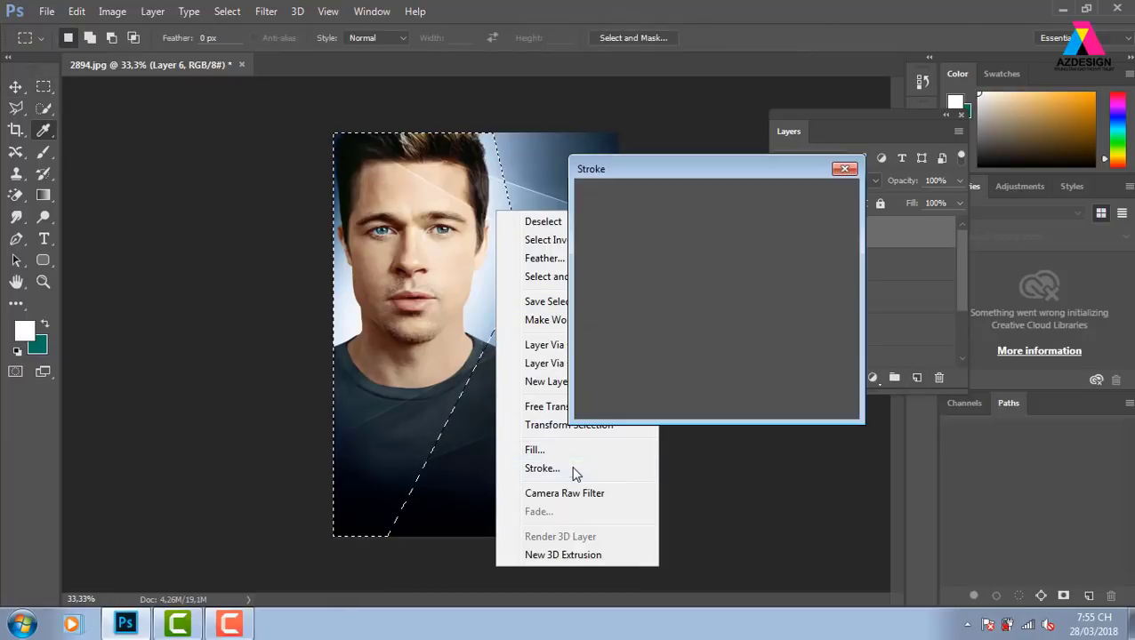
left_click(833, 207)
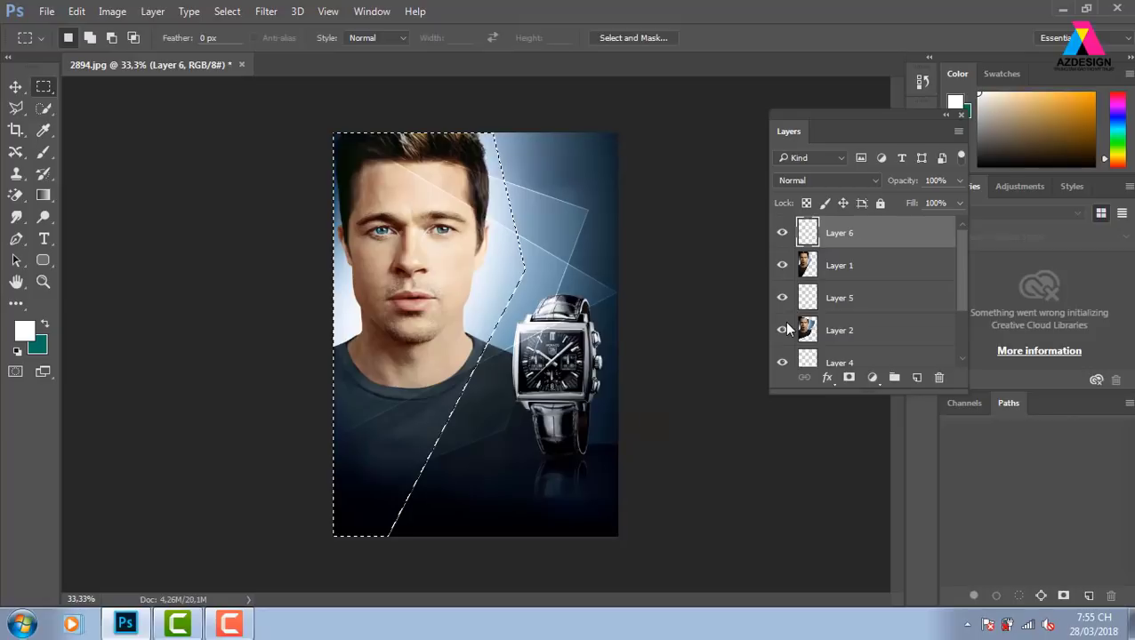
key("v")
key("ctrl+d")
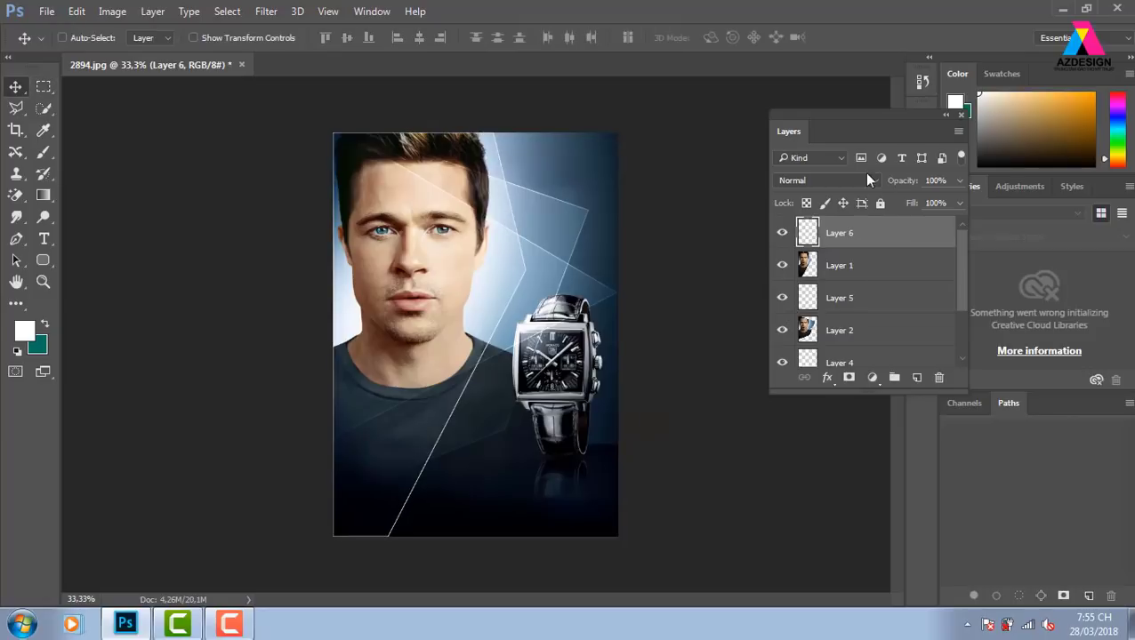
left_click(854, 180)
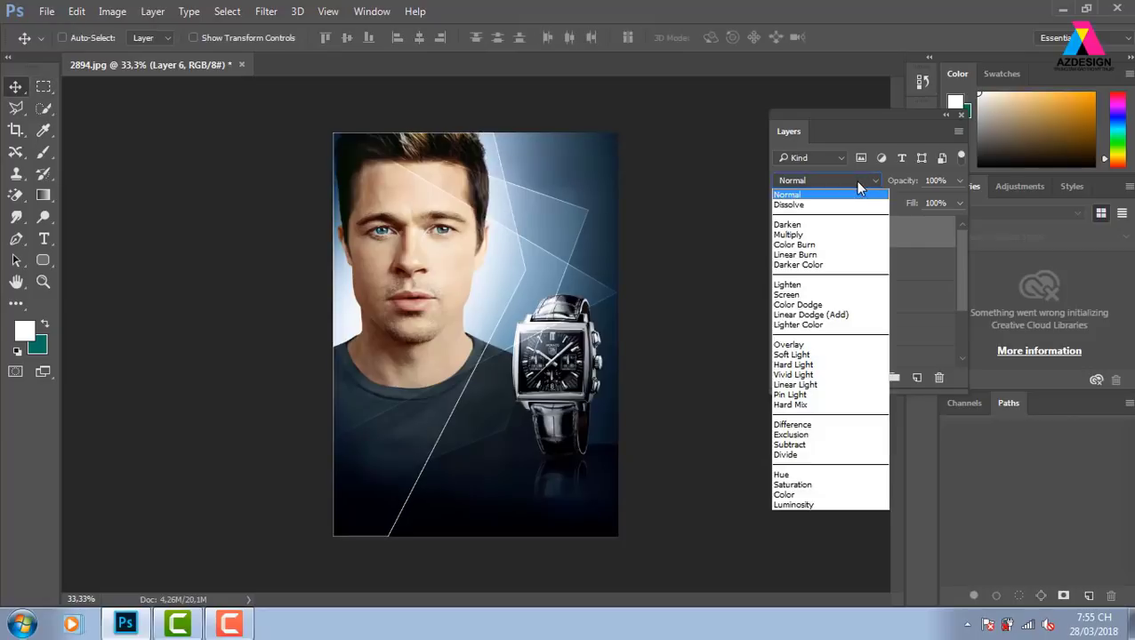
left_click(790, 344)
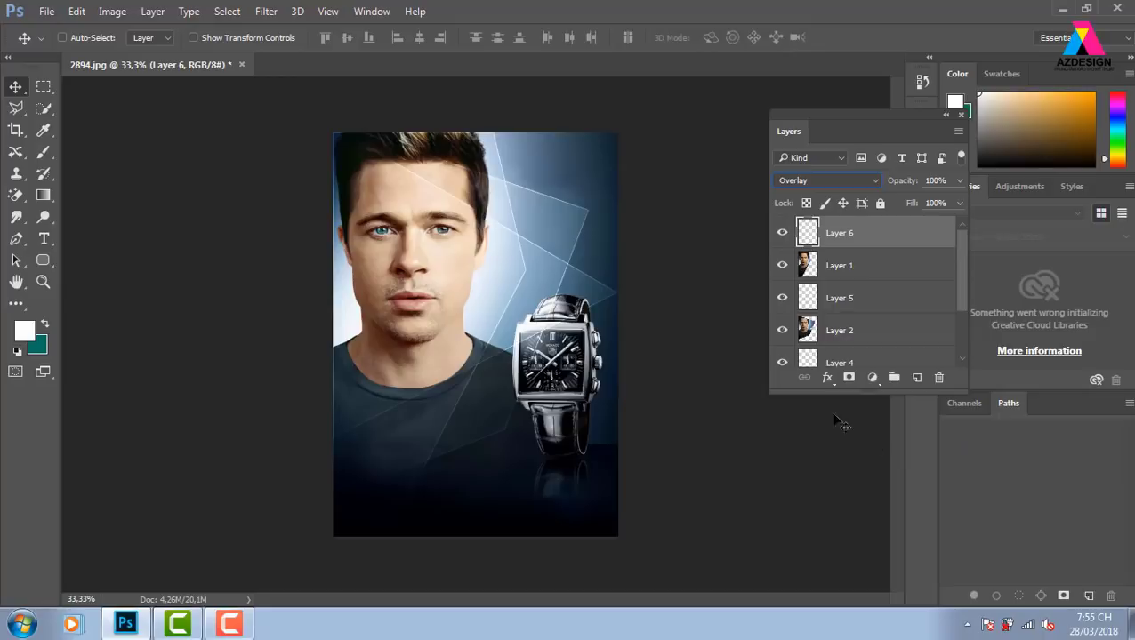
Step: Try the standard Crop tool option, then return to the Move tool
left_click(25, 138)
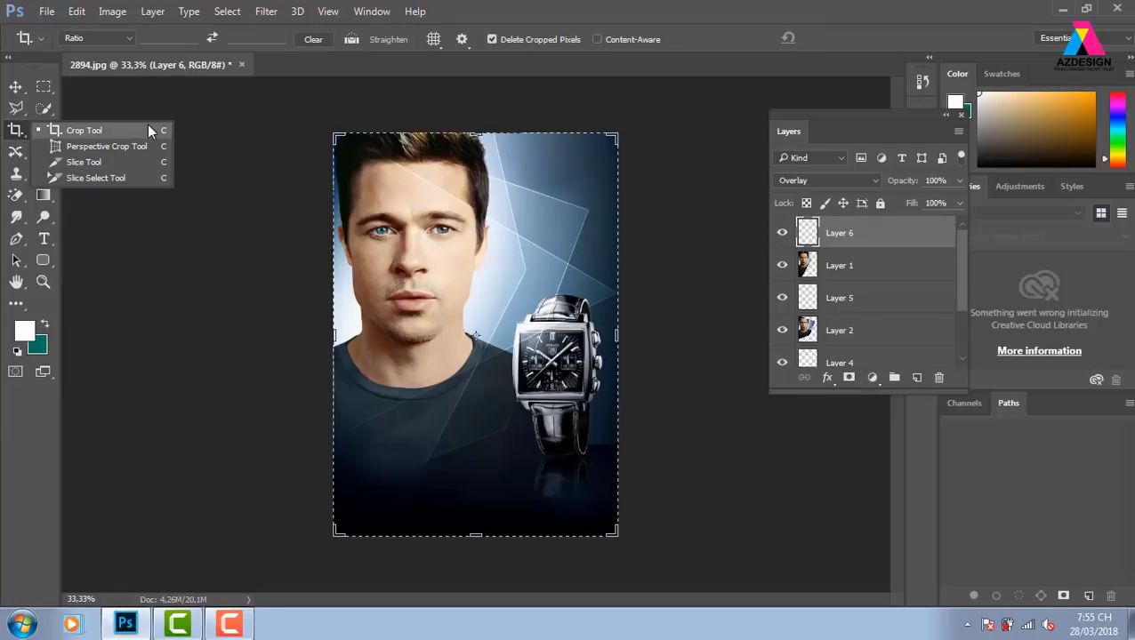
left_click(79, 130)
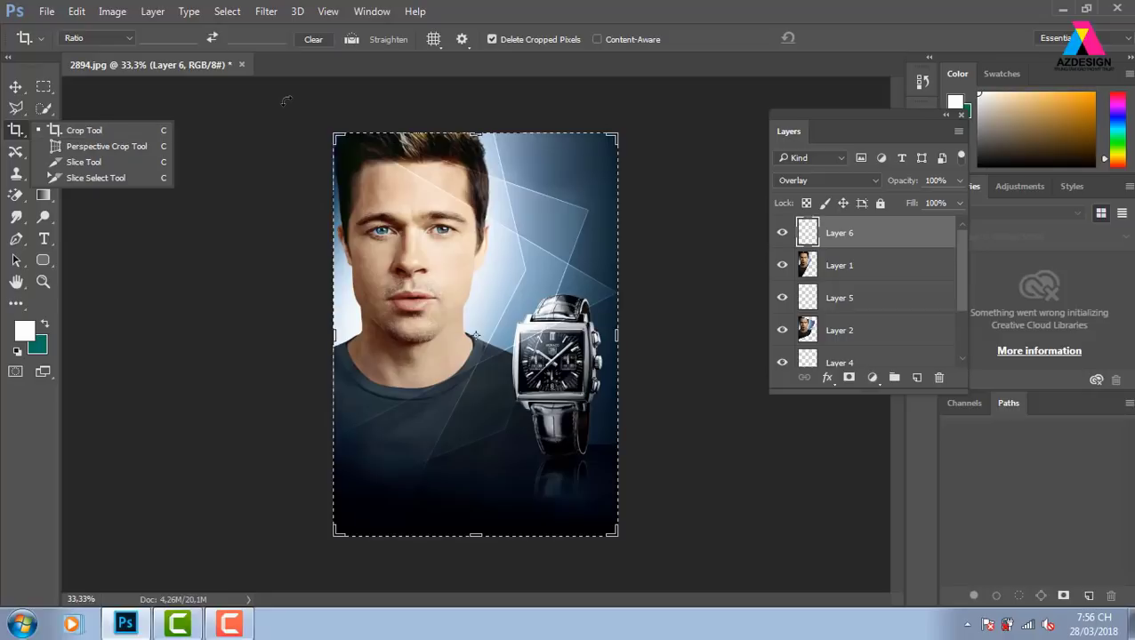
left_click(16, 89)
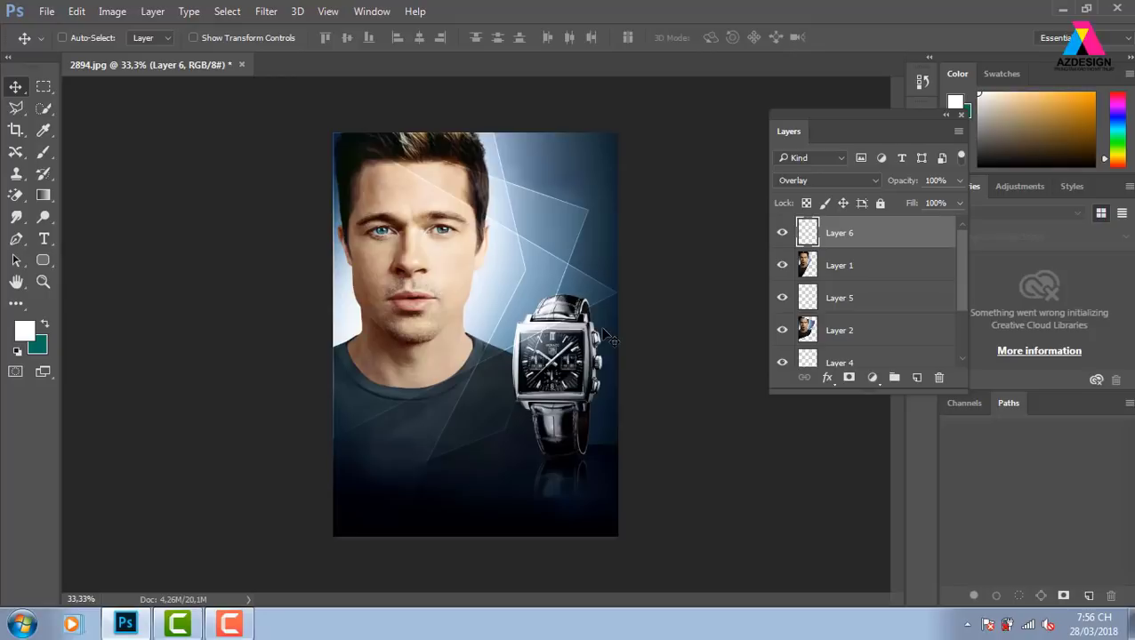
Step: Open the best-watches-woman-fashion JPG from the dongho folder as a new document
key("ctrl+o")
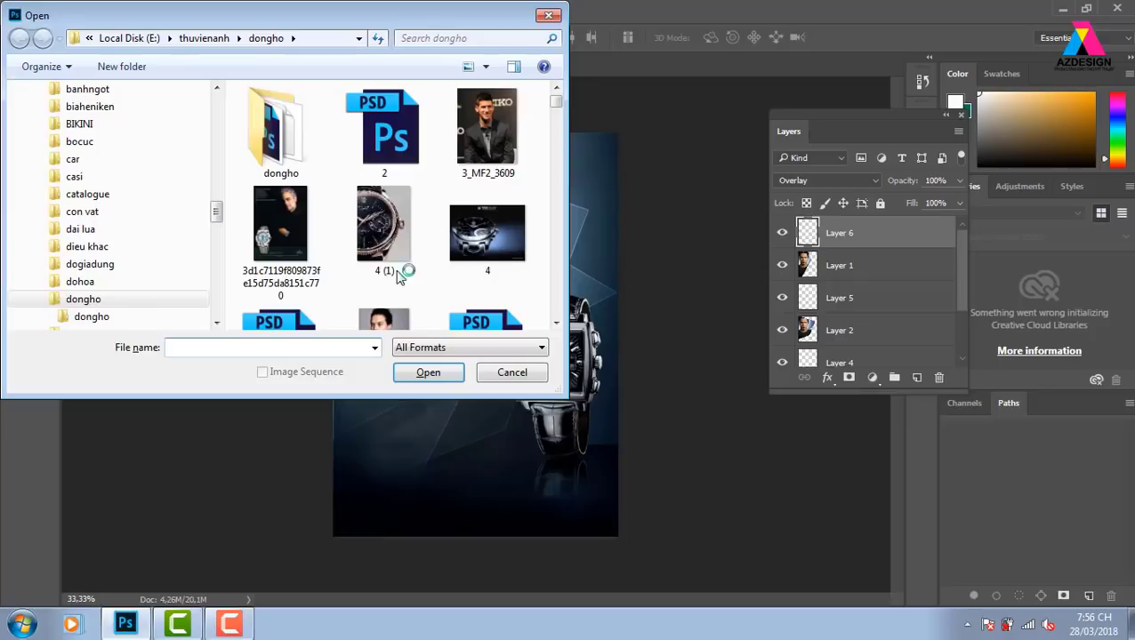
left_click(488, 133)
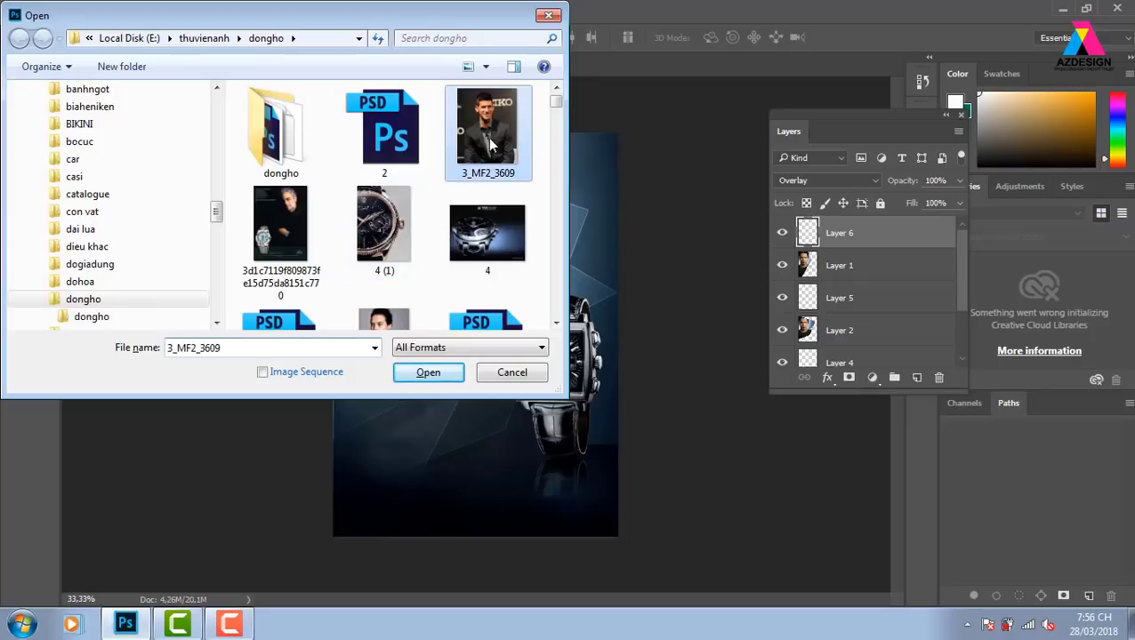
left_click(396, 322)
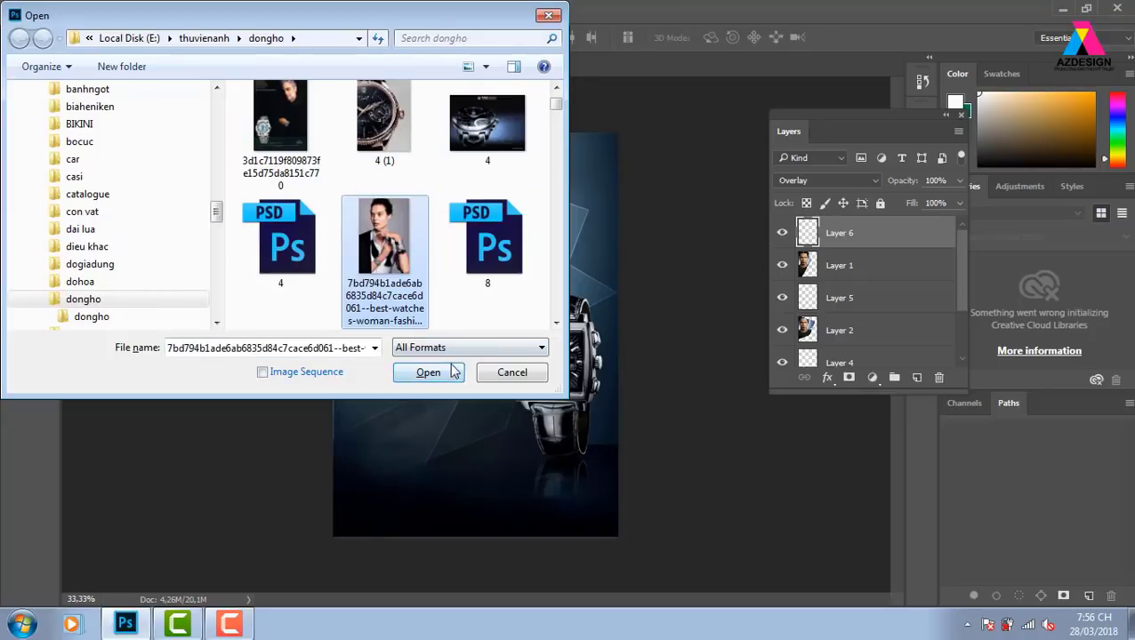
left_click(447, 373)
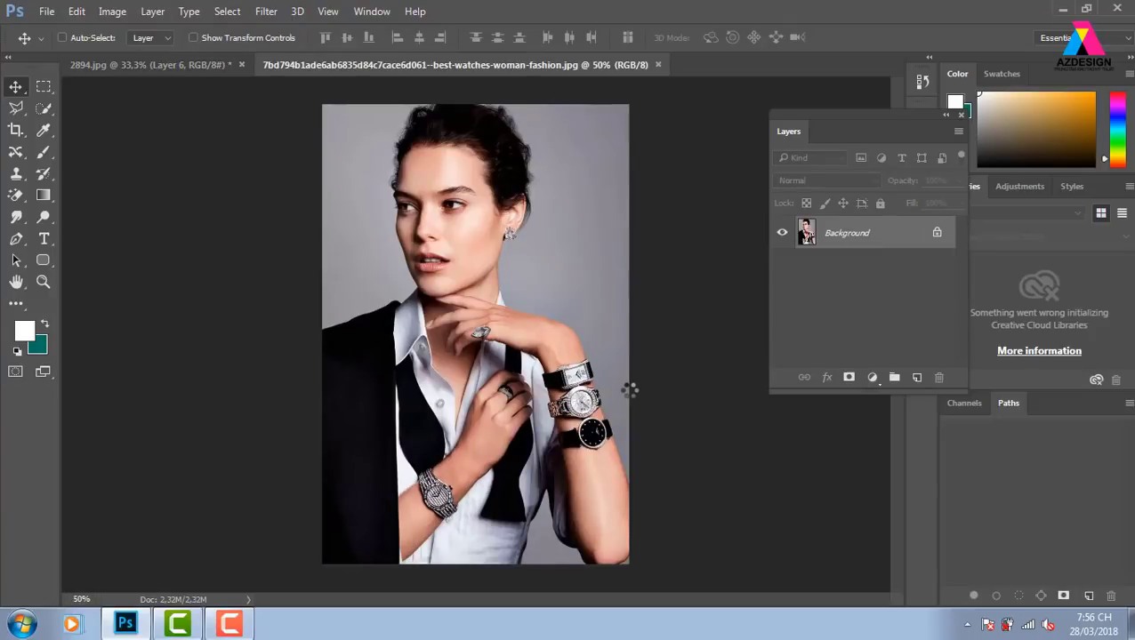
left_click(17, 131)
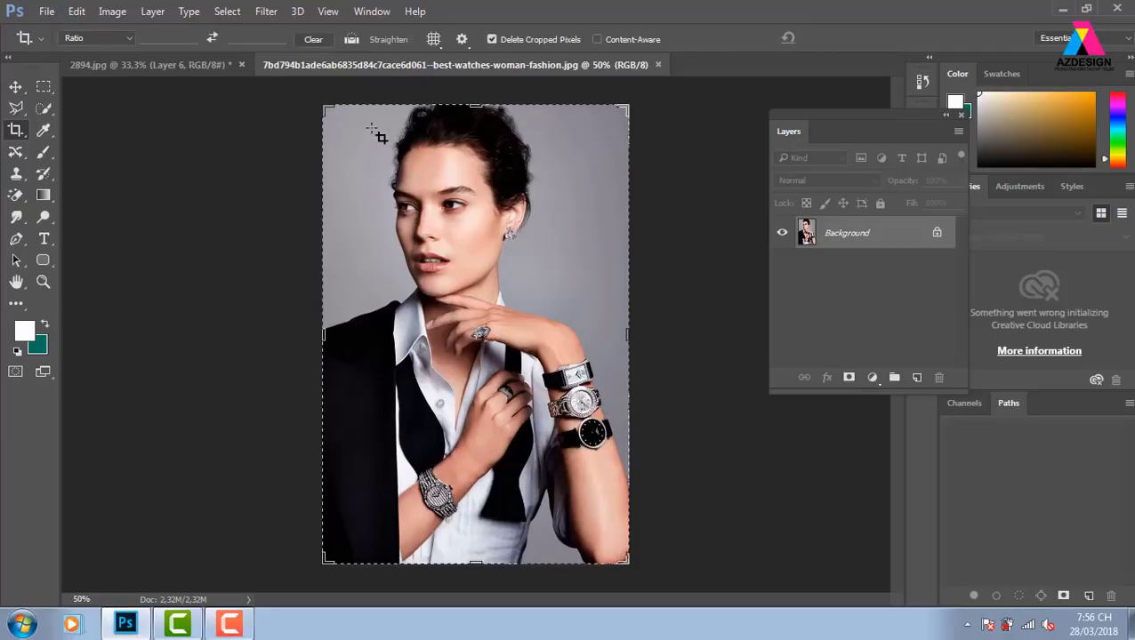
left_click_drag(371, 129, 553, 326)
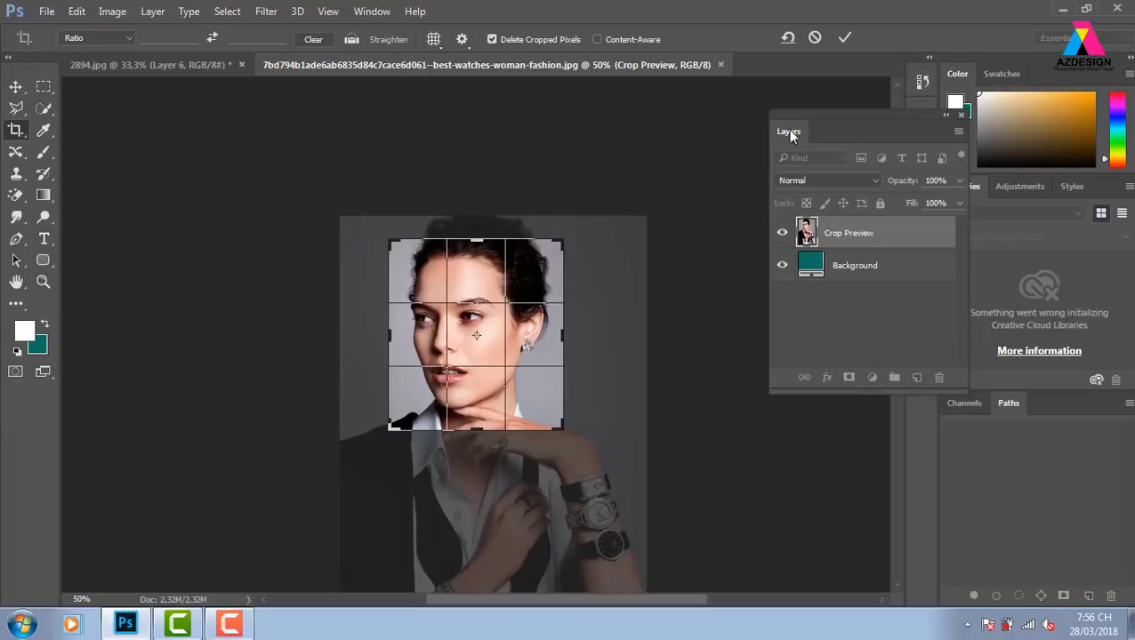
left_click(845, 37)
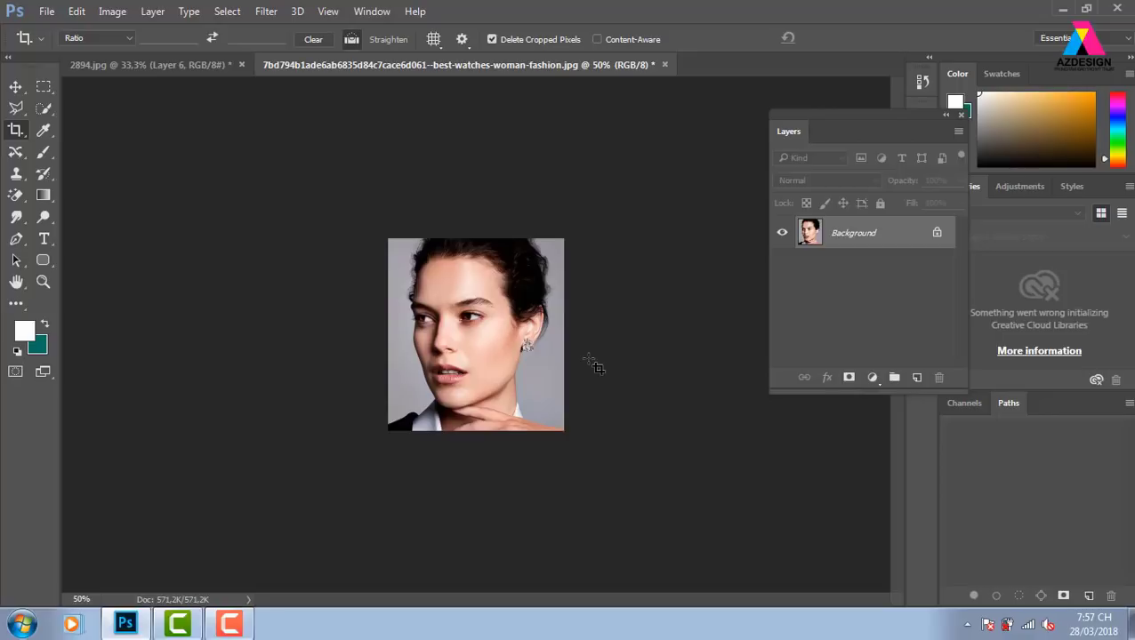
key("ctrl+z")
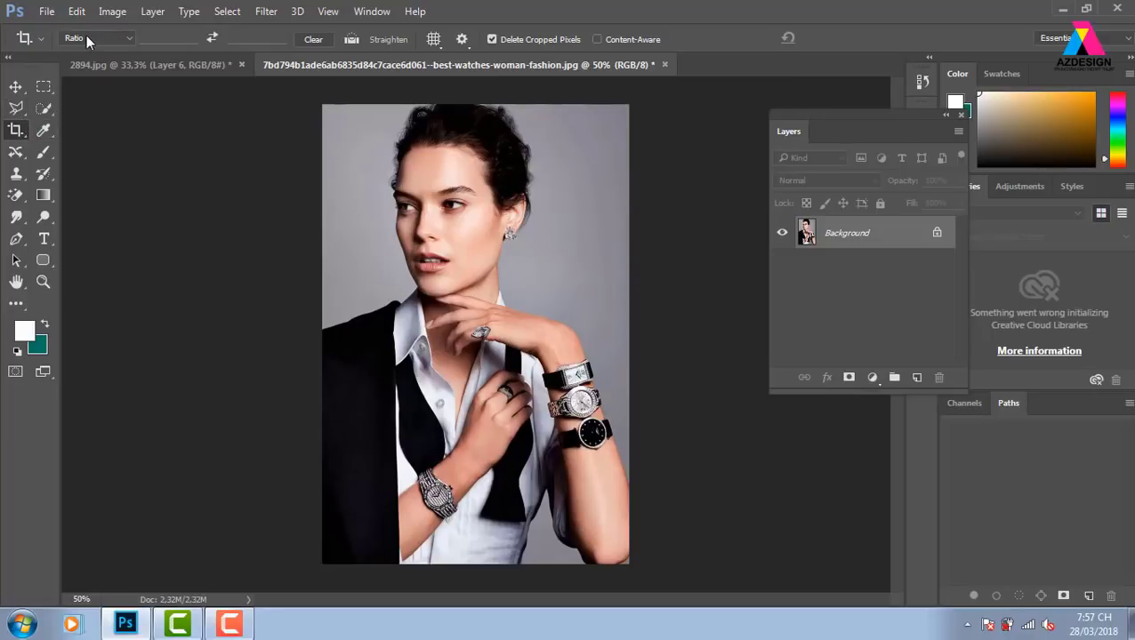
left_click(172, 38)
type("2")
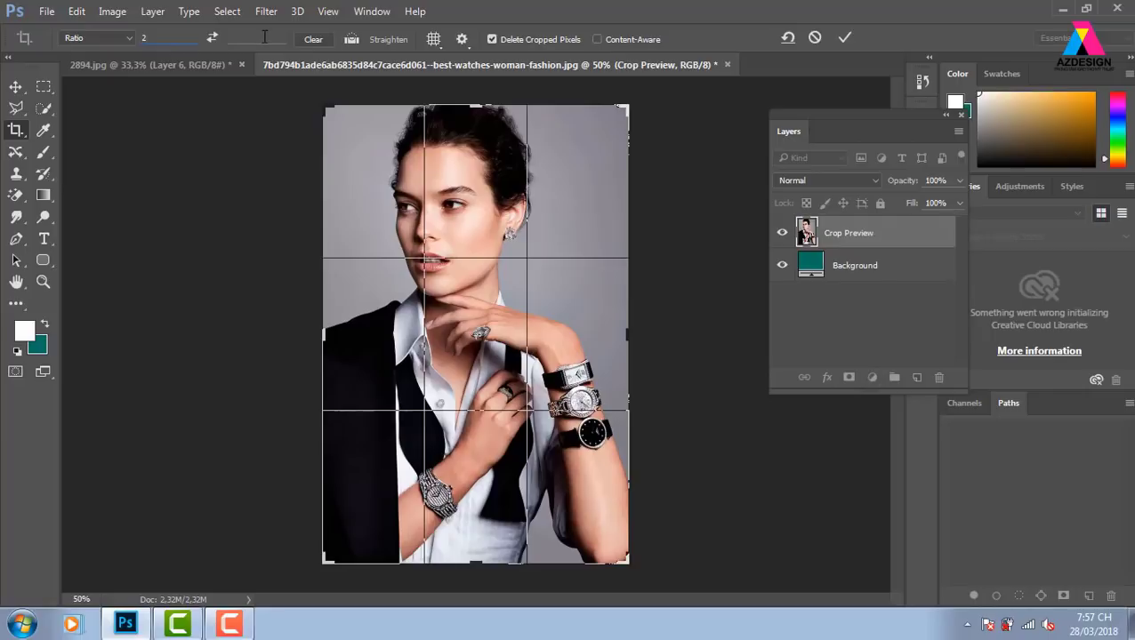
left_click(256, 39)
type("3")
double_click(250, 38)
type("2")
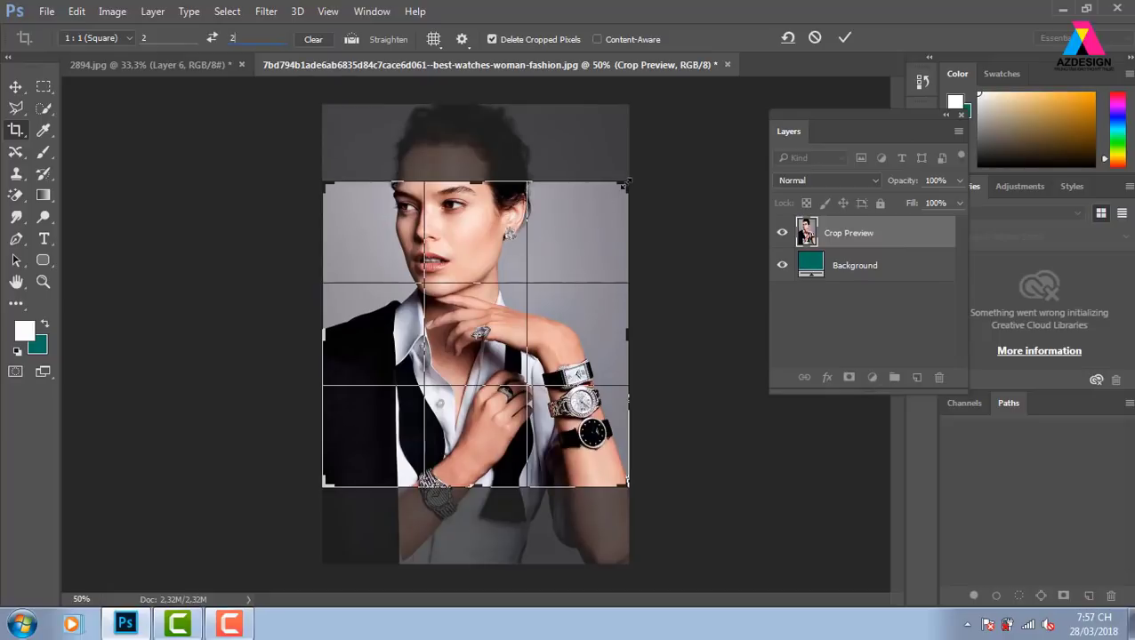
mouse_move(626, 182)
left_mouse_down()
mouse_move(504, 227)
mouse_move(638, 169)
mouse_move(623, 175)
left_mouse_up()
left_click(319, 41)
key("Return")
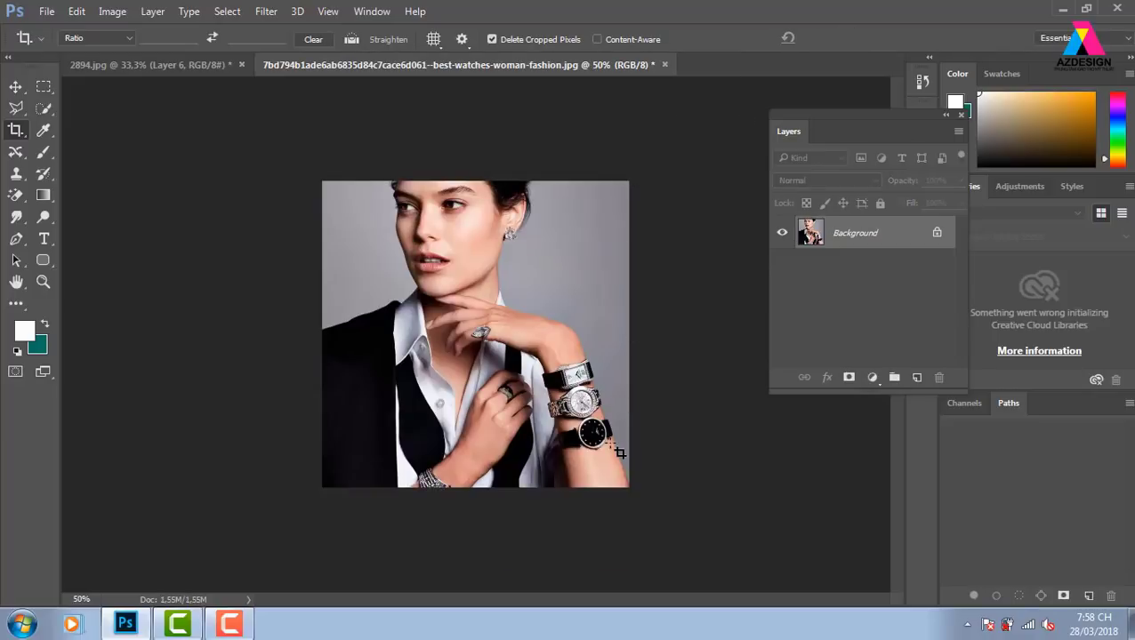
key("ctrl+z")
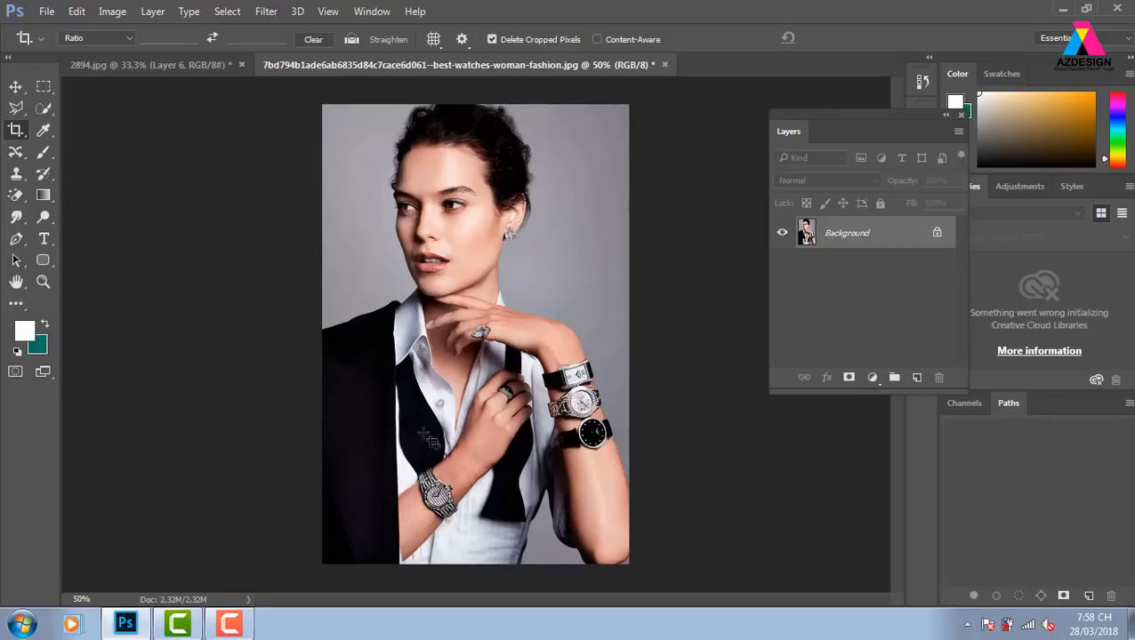
Step: Set the Rectangular Marquee to Fixed Size 4 cm × 6 cm and place a selection on the face
left_click(44, 88)
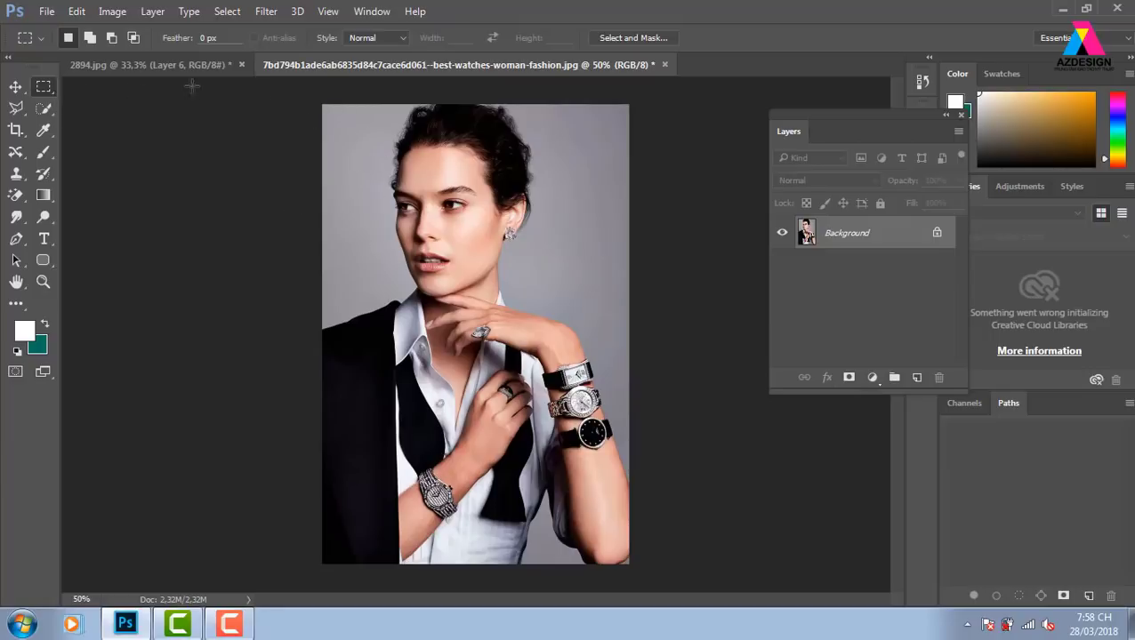
left_click(387, 38)
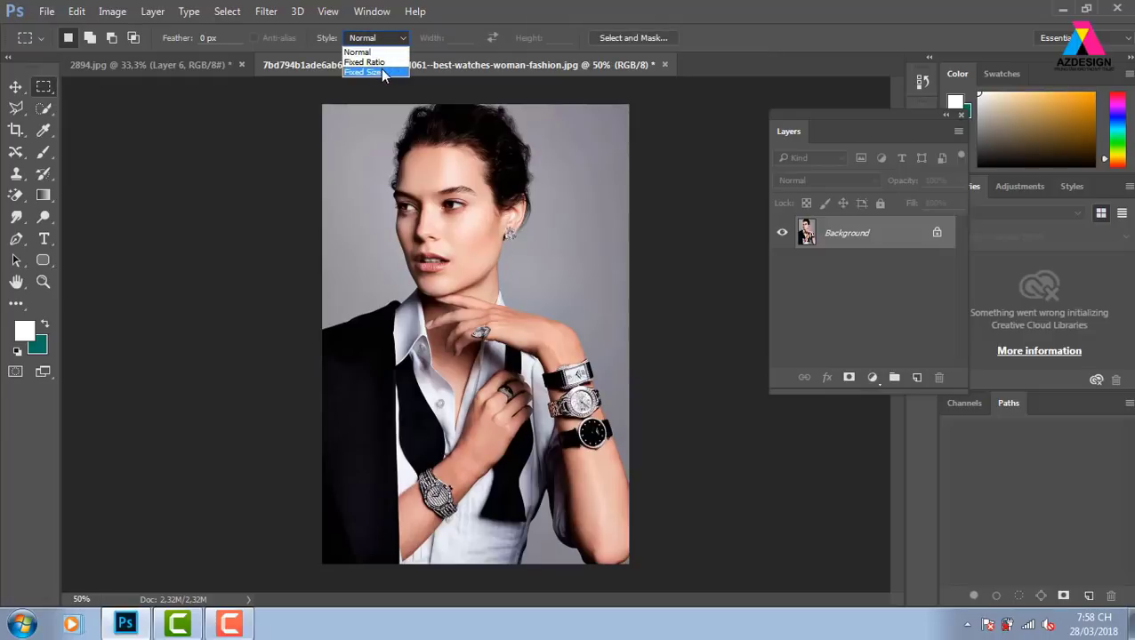
left_click(383, 72)
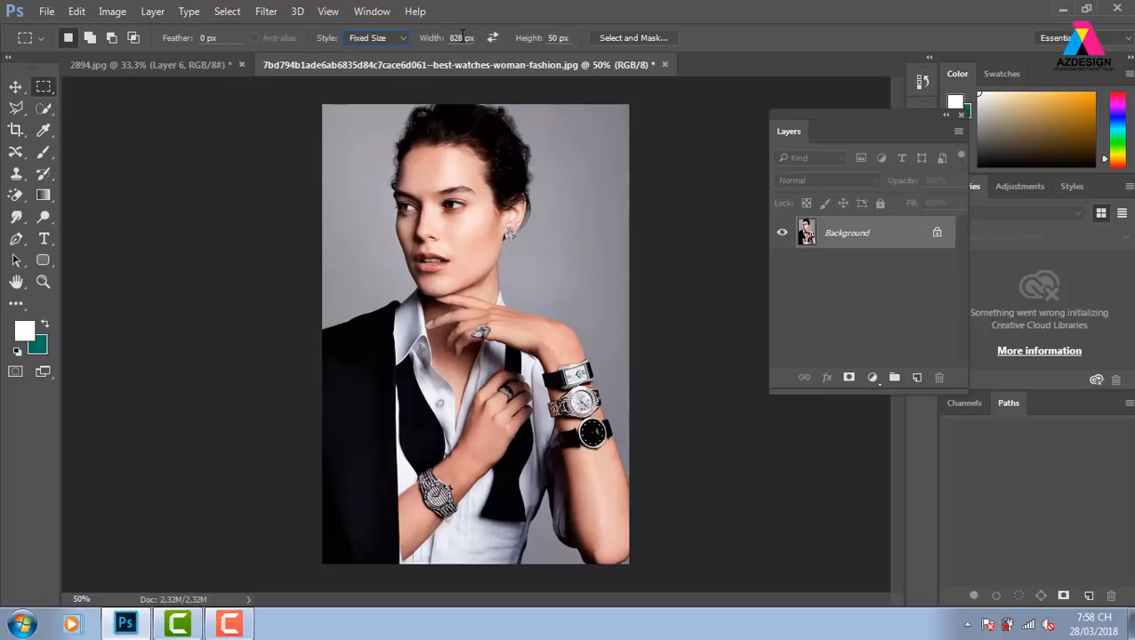
double_click(459, 37)
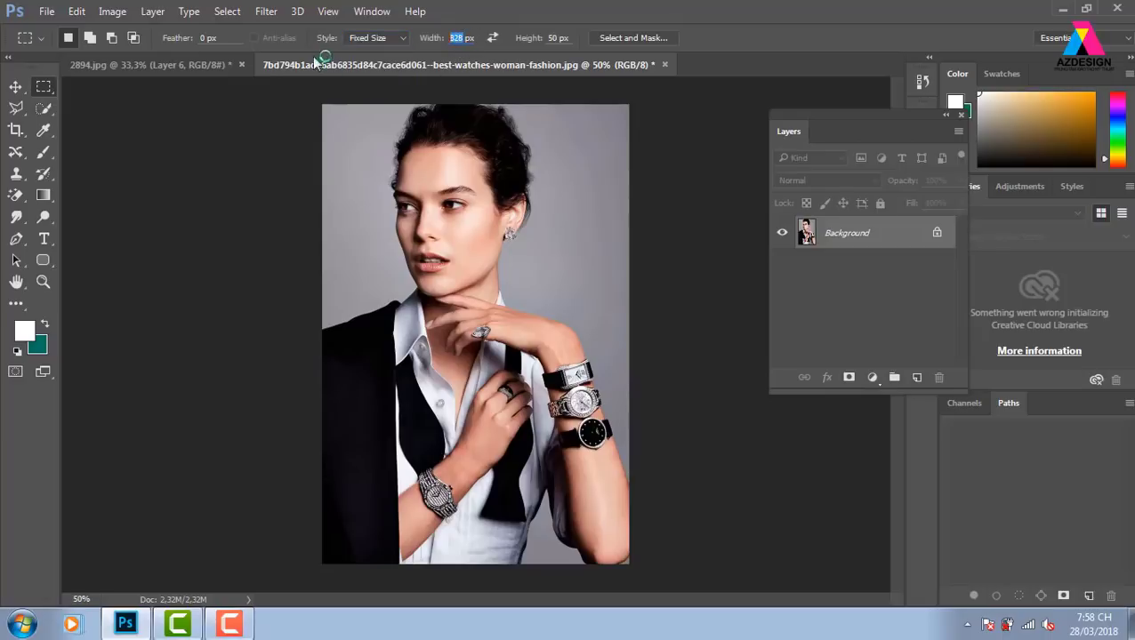
left_click(477, 41)
double_click(451, 41)
type("4cm")
double_click(548, 39)
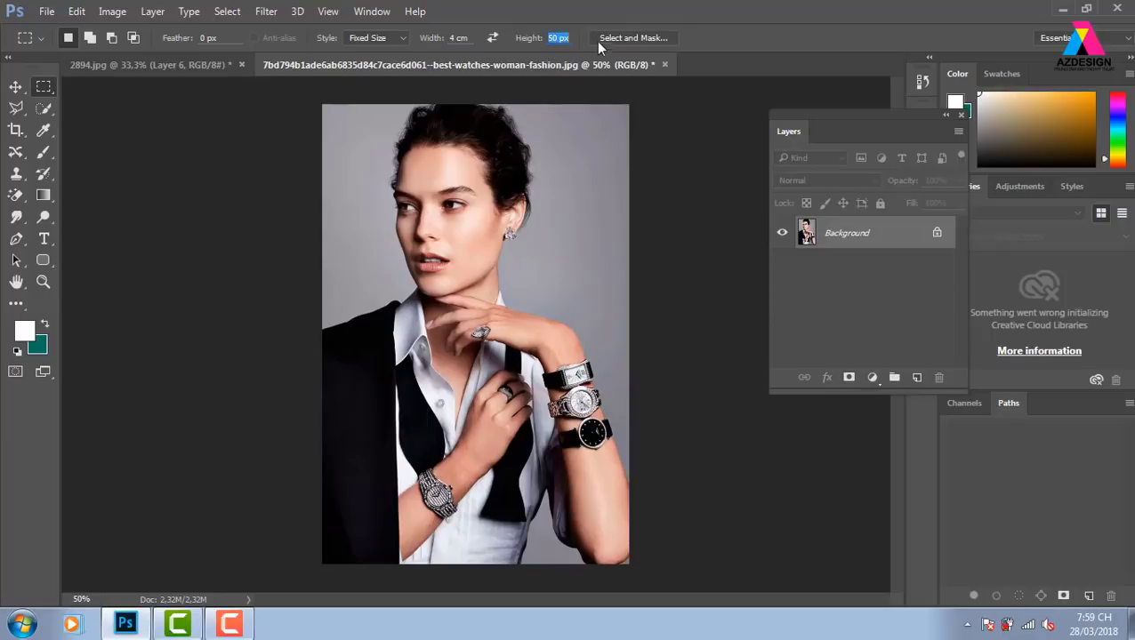
type("cm")
left_click(428, 202)
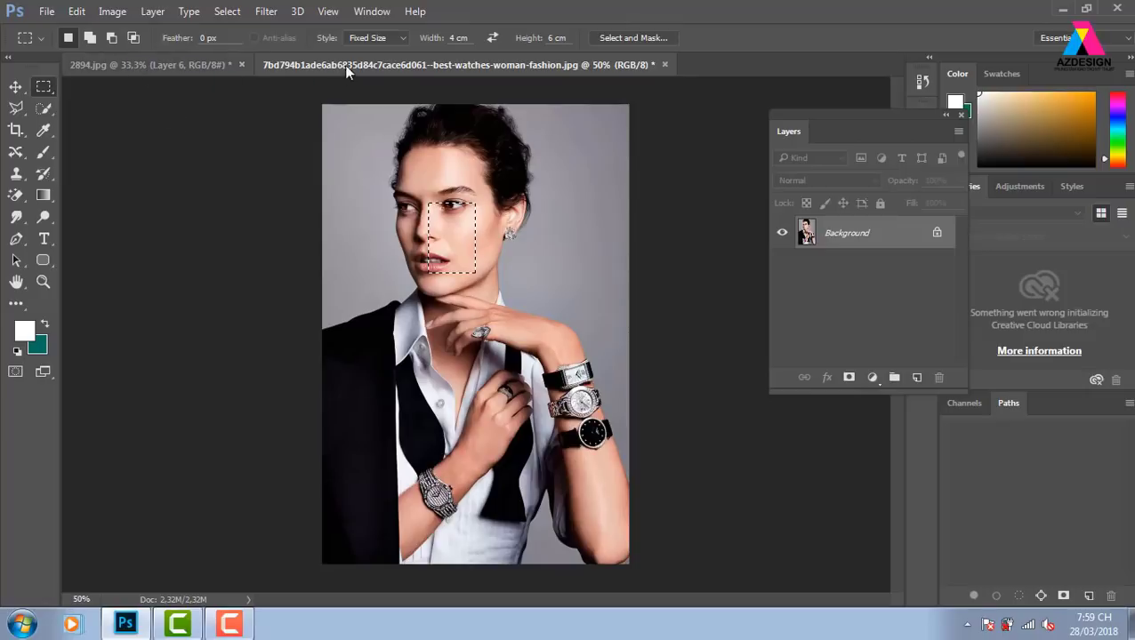
Step: Switch the marquee to Fixed Ratio 2:3 and select the woman's head and shoulders
left_click(382, 38)
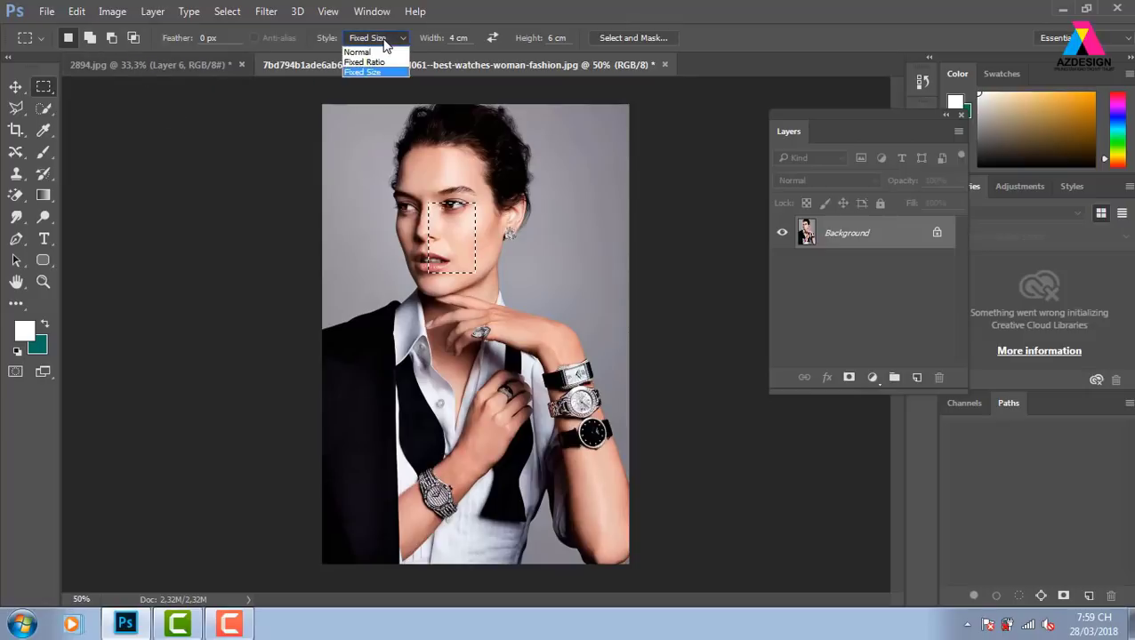
left_click(366, 61)
left_click(461, 37)
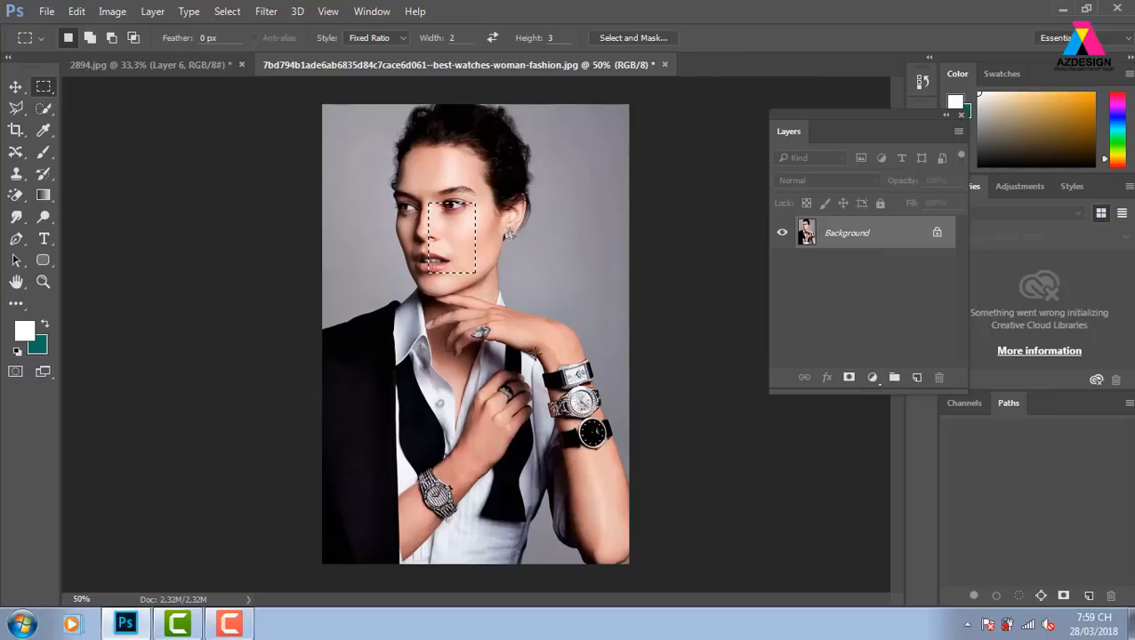
mouse_move(374, 124)
left_mouse_down()
mouse_move(601, 329)
mouse_move(706, 291)
left_mouse_up()
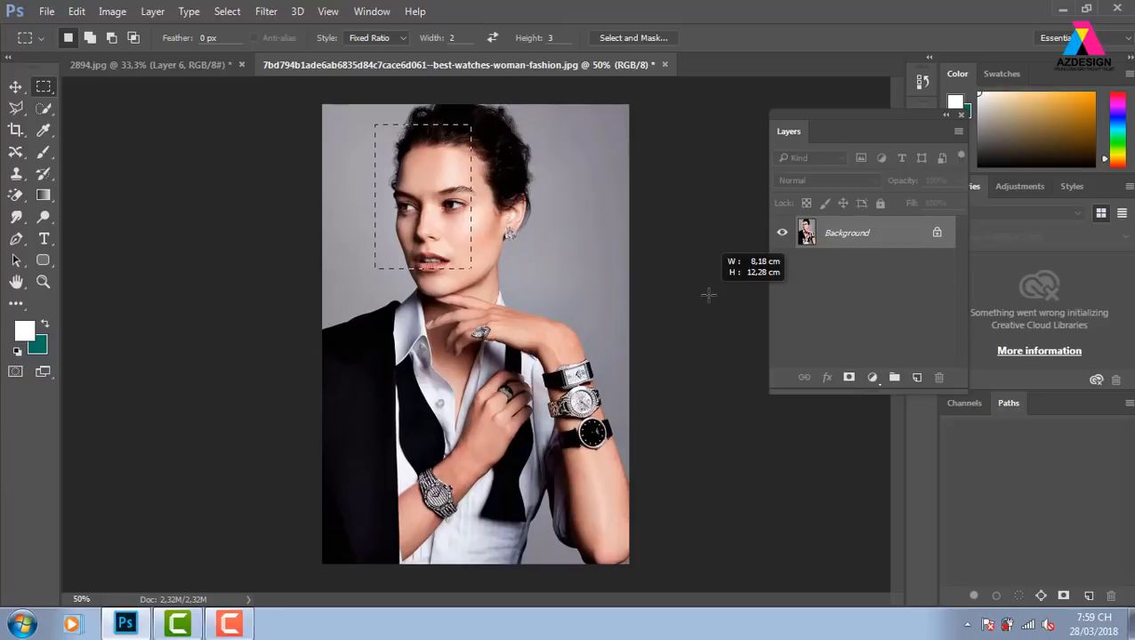
left_click_drag(706, 290, 737, 362)
left_click(449, 133)
left_click_drag(374, 124, 525, 132)
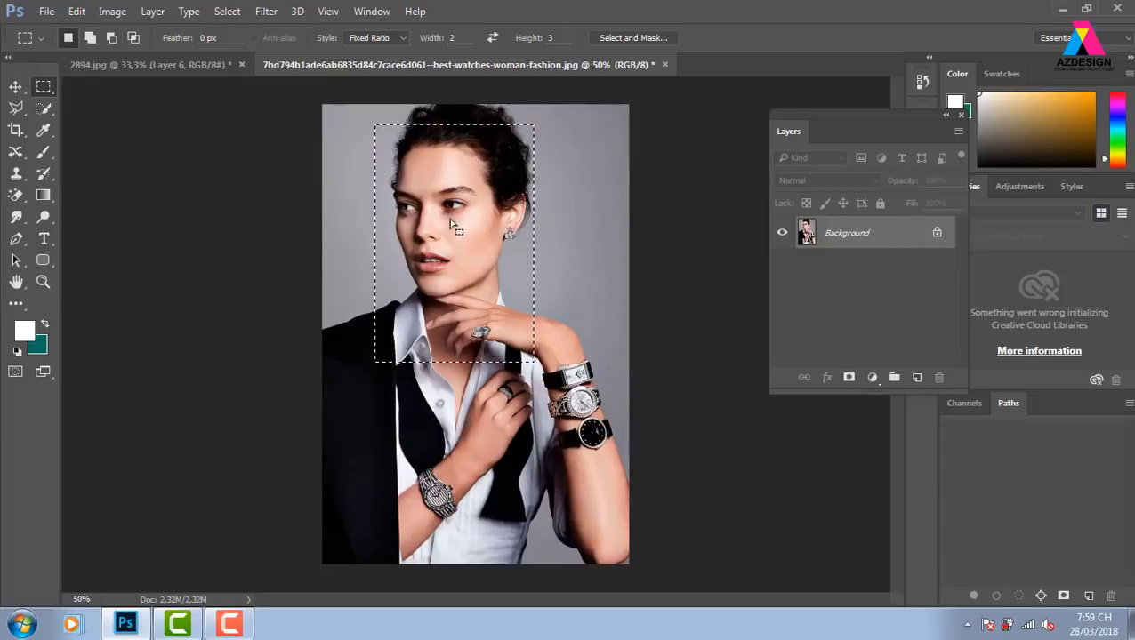
left_click(113, 11)
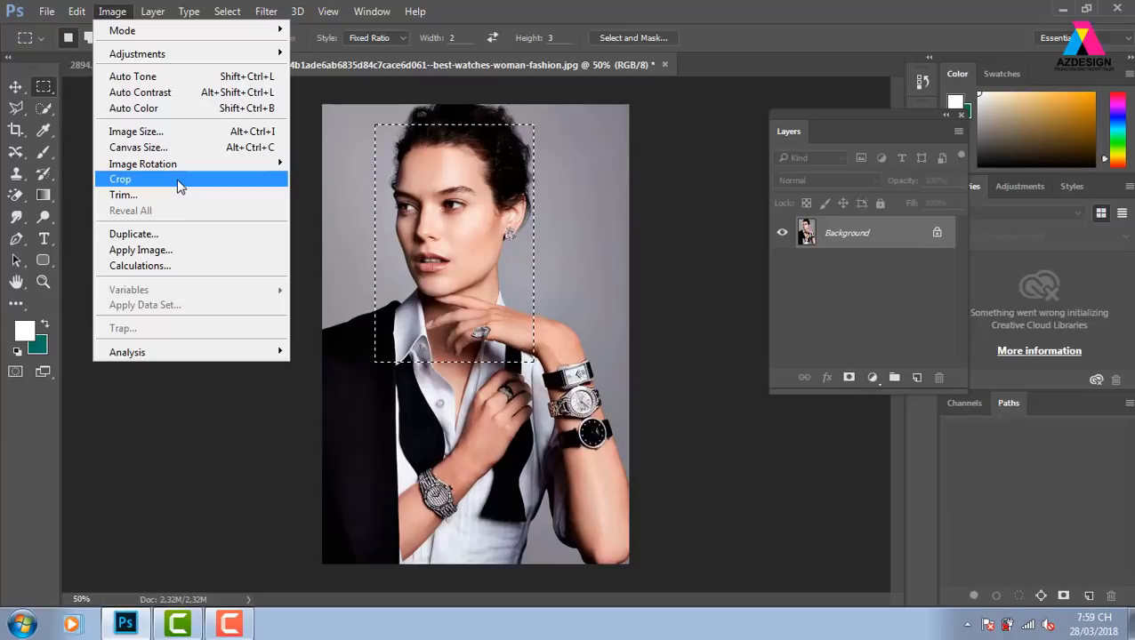
Step: Crop the photo to the selection, undo it, then back out of the Crop tool
left_click(178, 182)
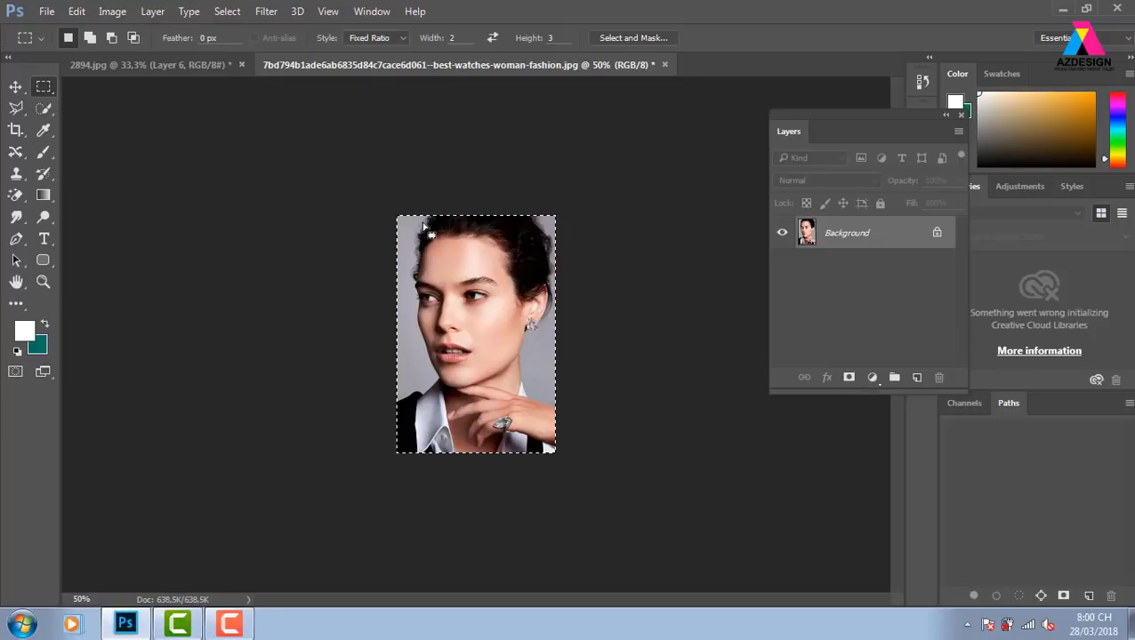
key("ctrl+z")
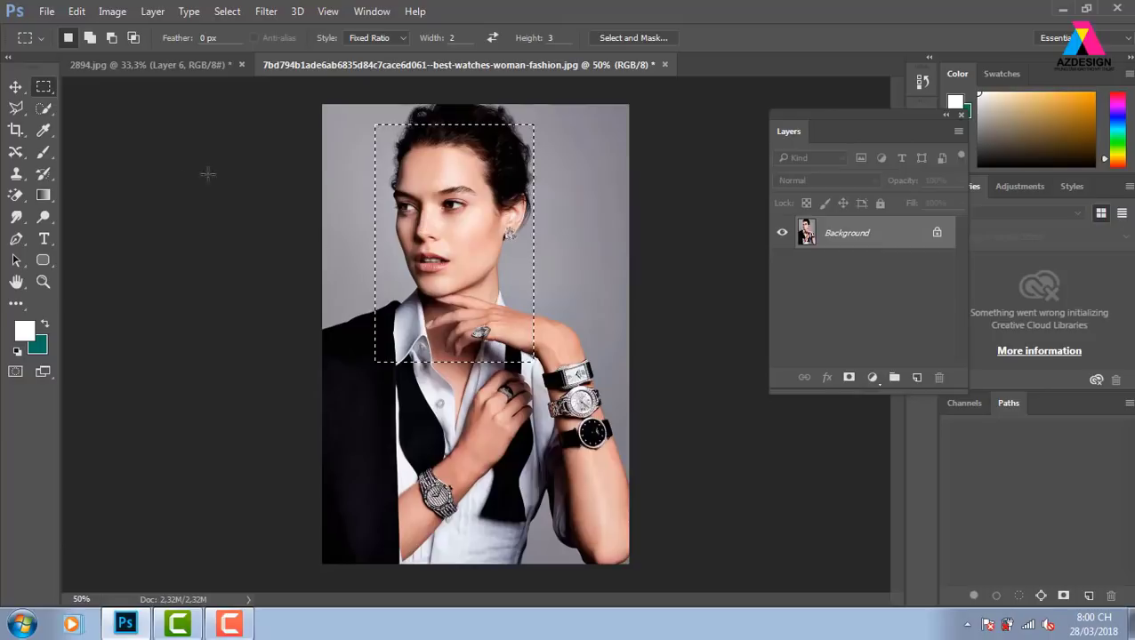
left_click(16, 133)
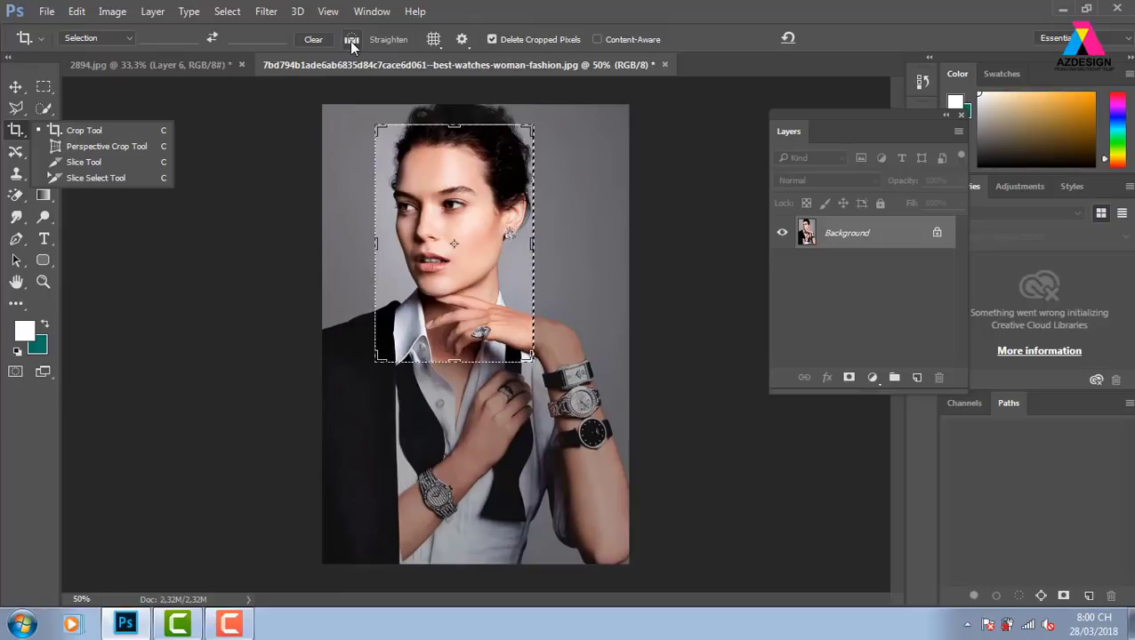
left_click(29, 116)
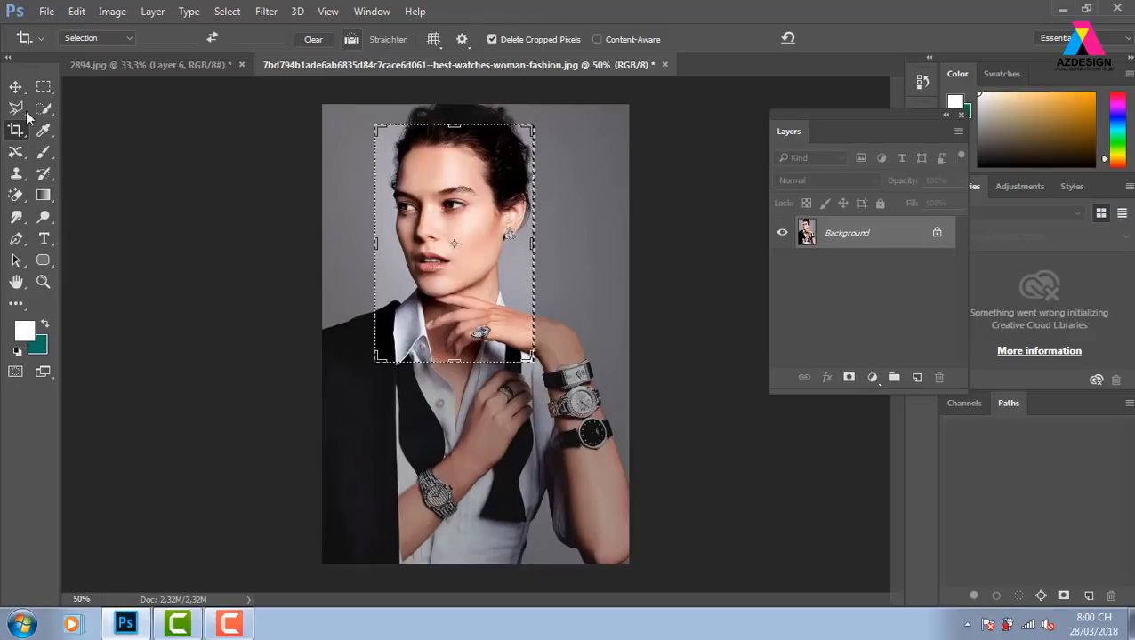
left_click(16, 87)
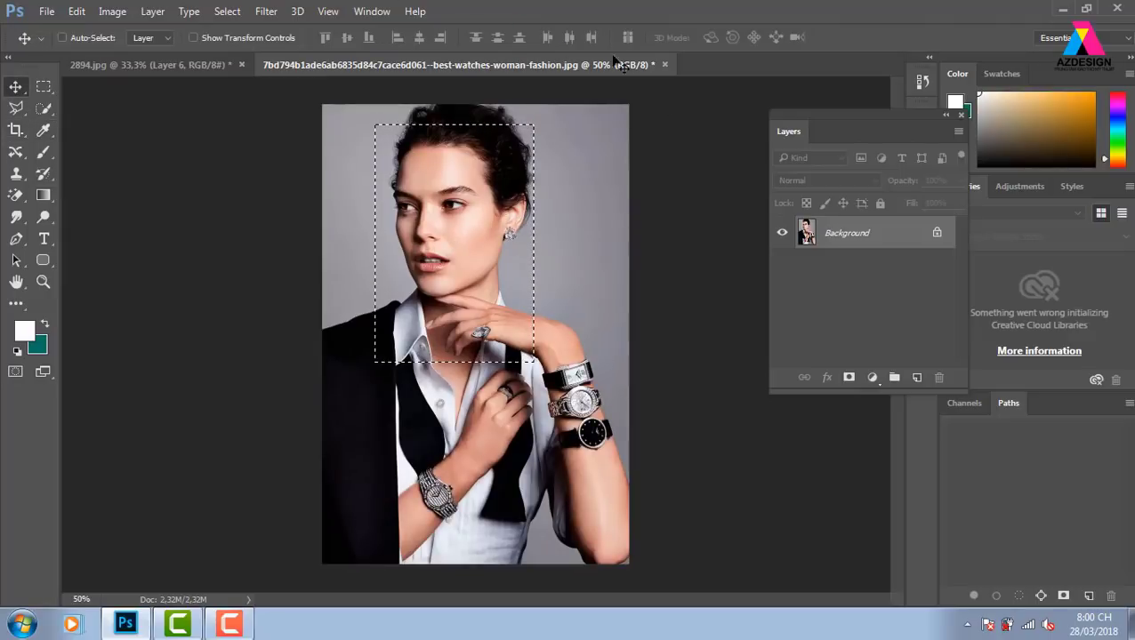
Step: Cancel a second Crop tool attempt, clear the selection, and bring up the Open dialog
key("c")
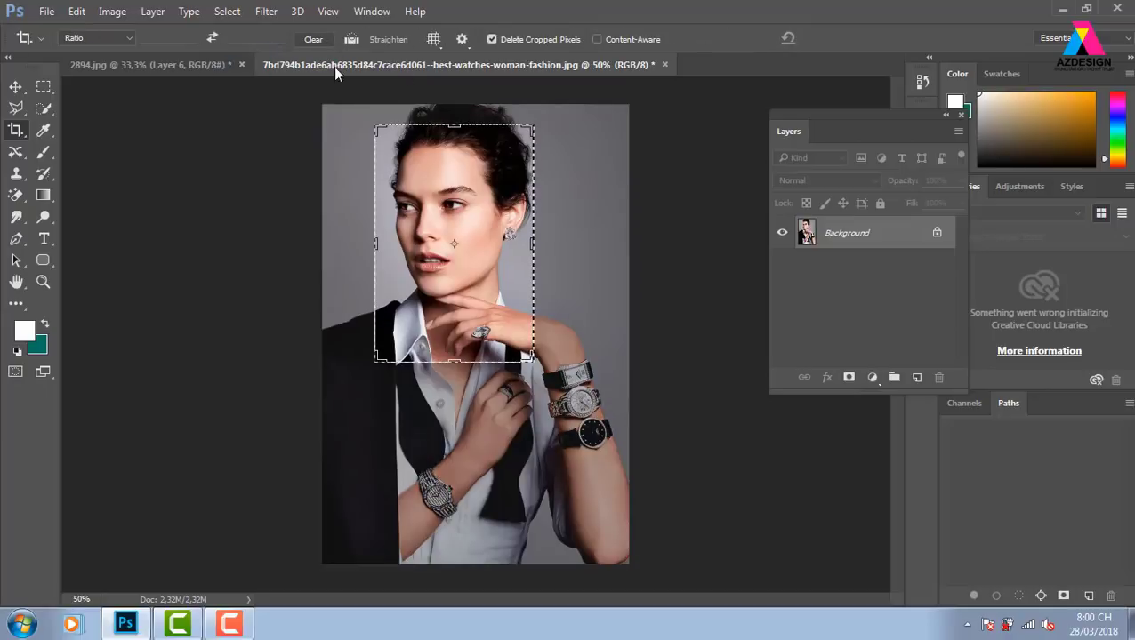
left_click(18, 86)
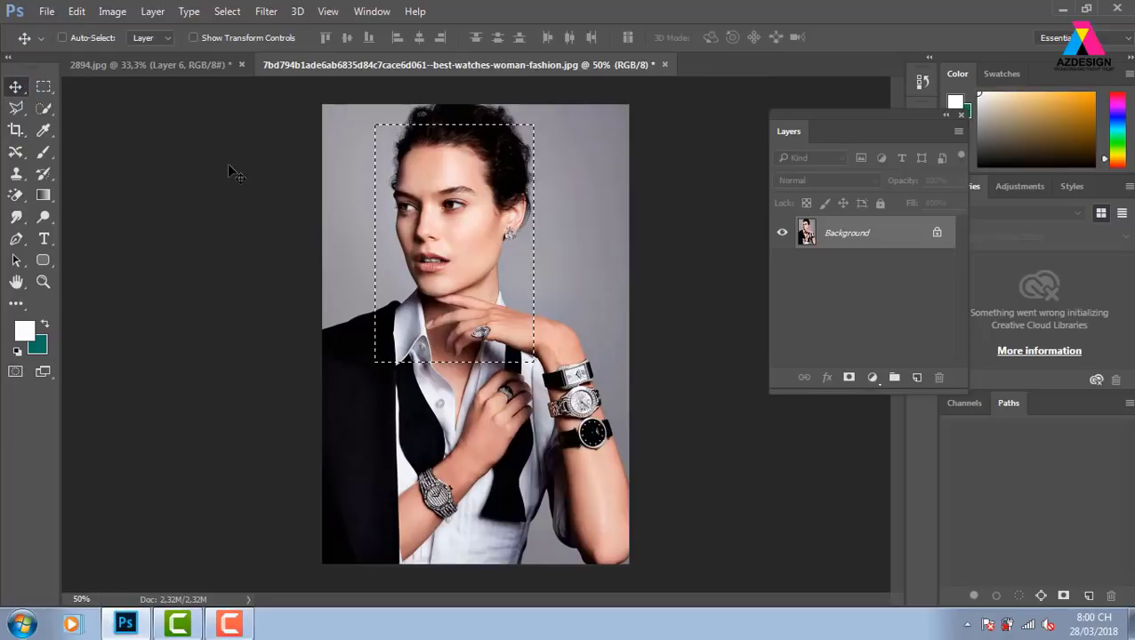
key("ctrl+d")
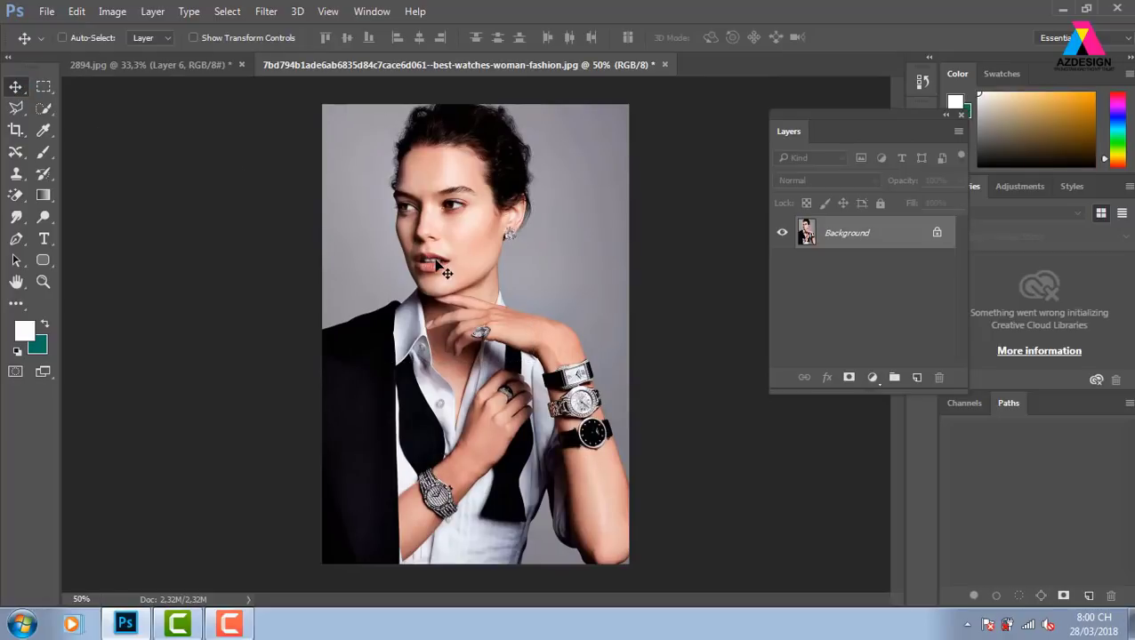
key("ctrl+o")
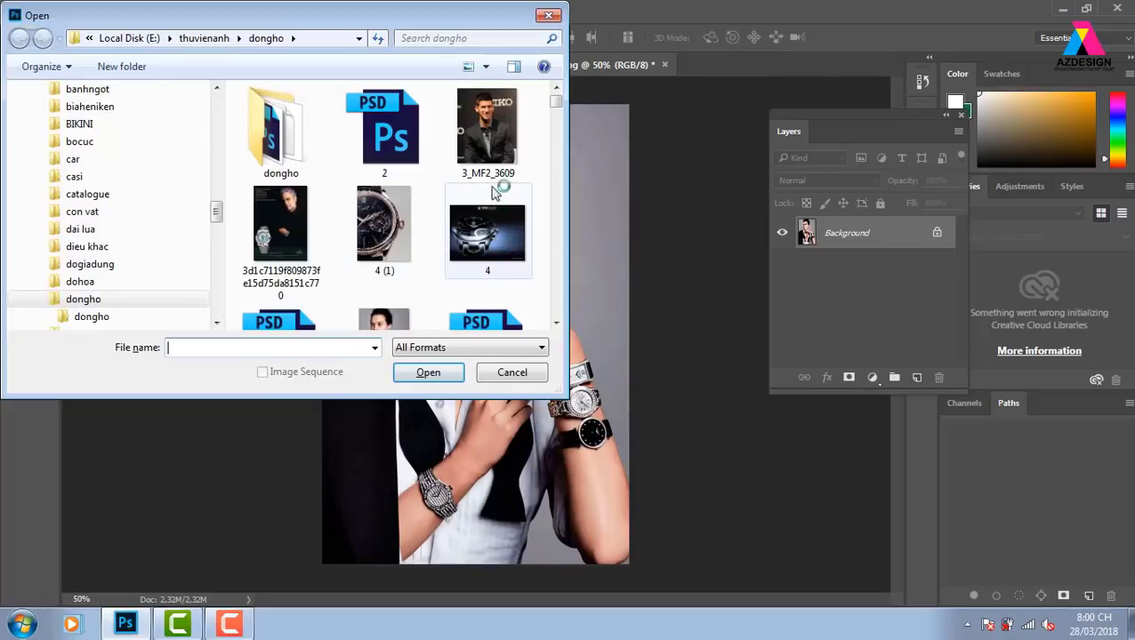
Step: Browse from thuvienanh into the car folder and open 61DX40cYEmL._SL1500_.jpg
left_click(557, 117)
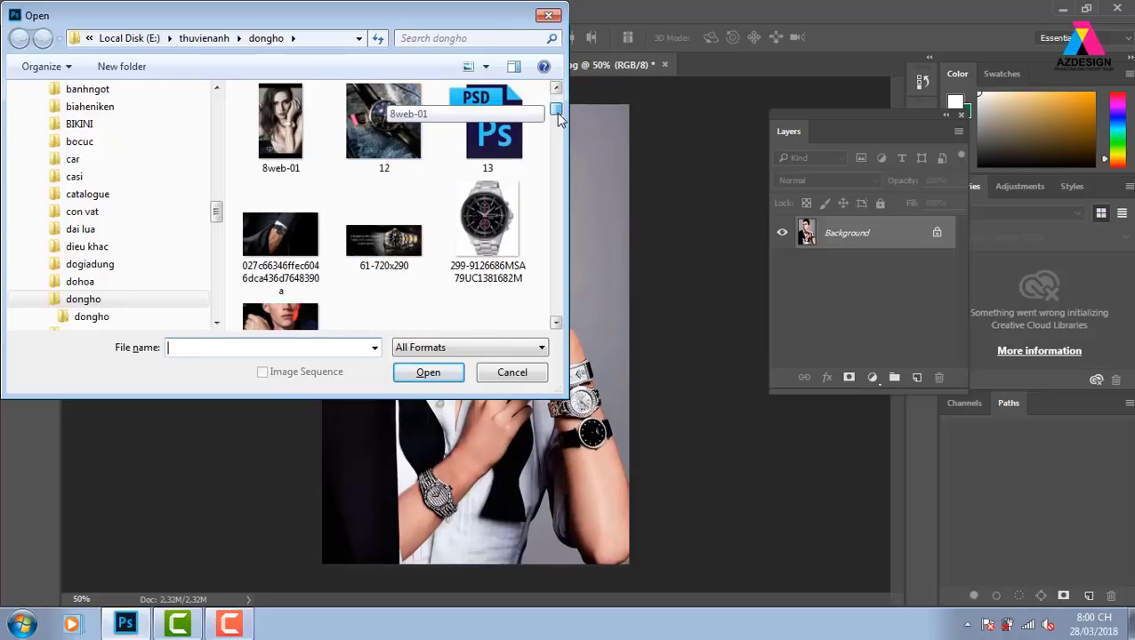
scroll(557, 116, "down", 1)
scroll(557, 115, "down", 1)
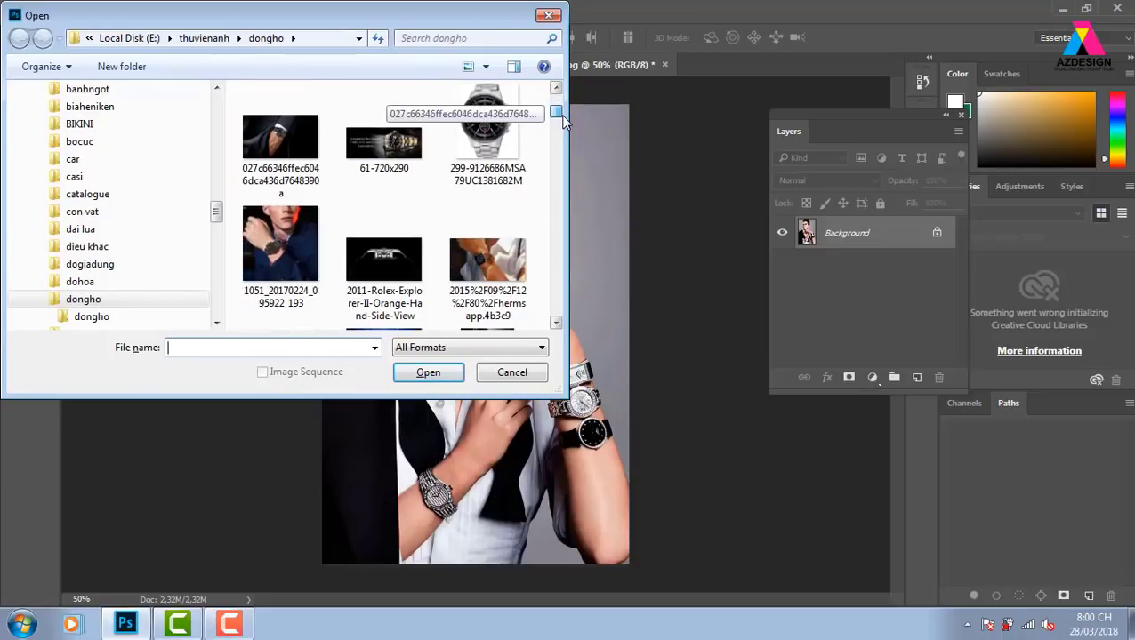
scroll(557, 115, "down", 1)
left_click(207, 38)
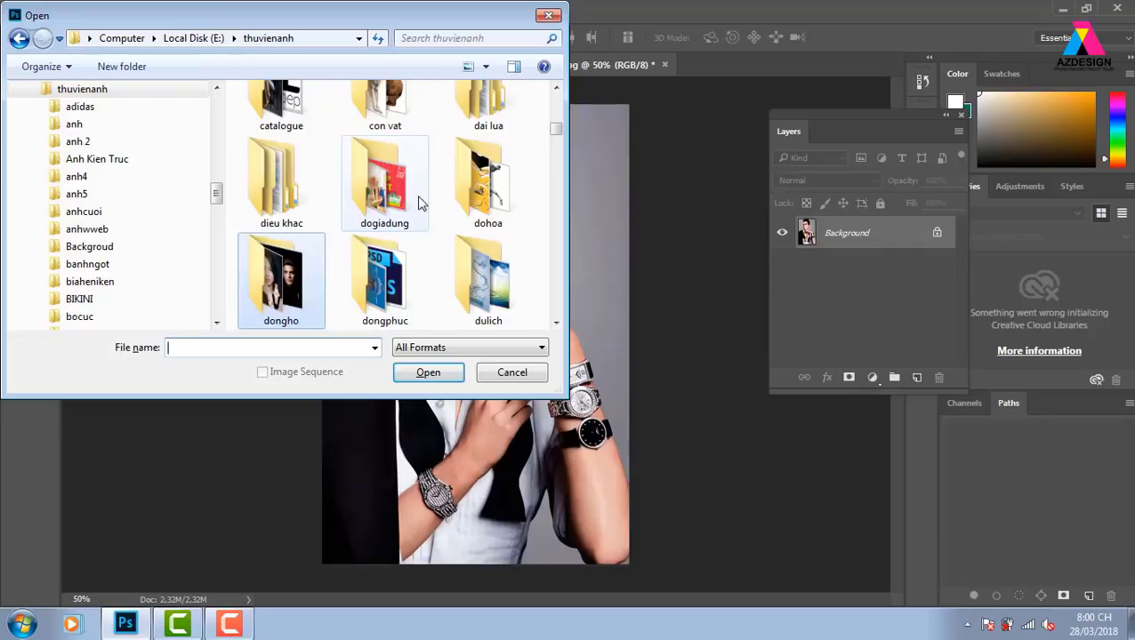
left_click(382, 196)
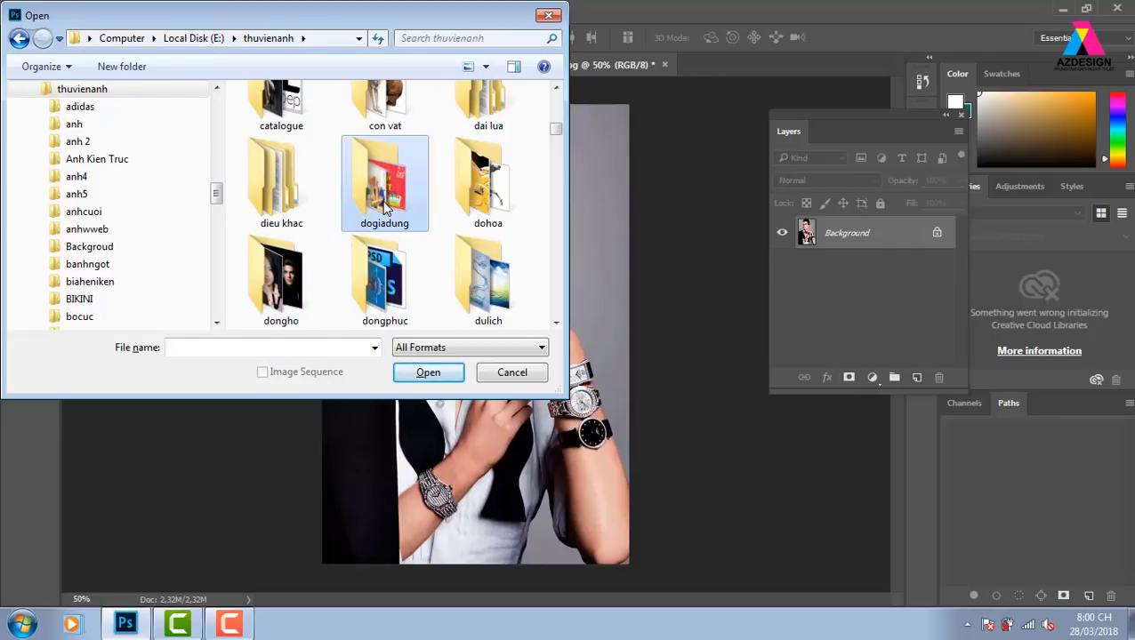
key("c")
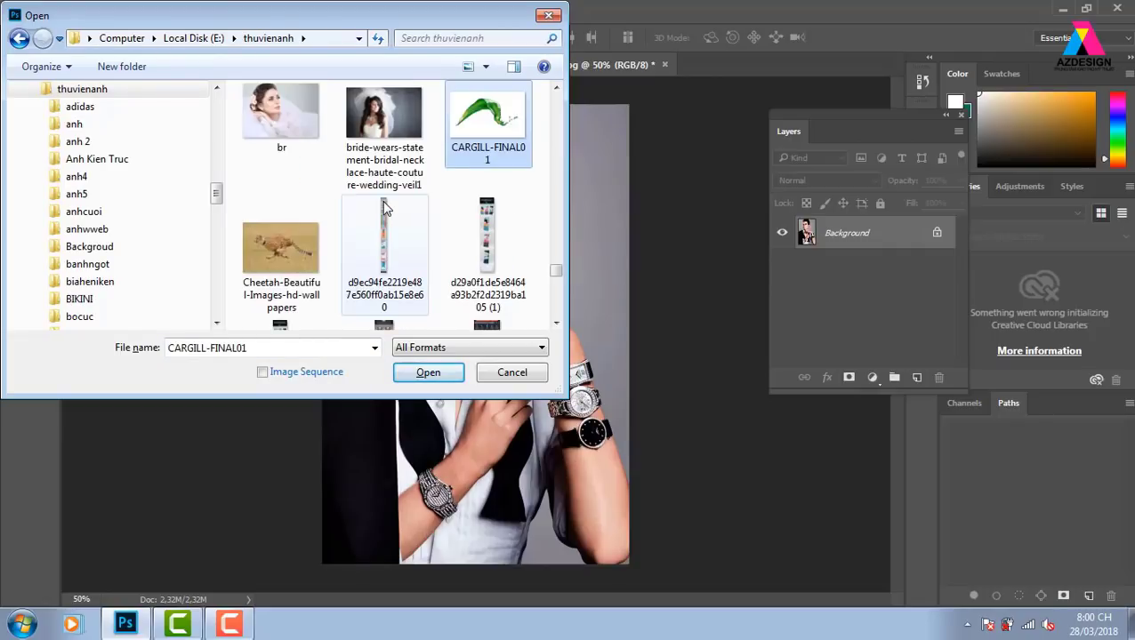
key("c")
key("c")
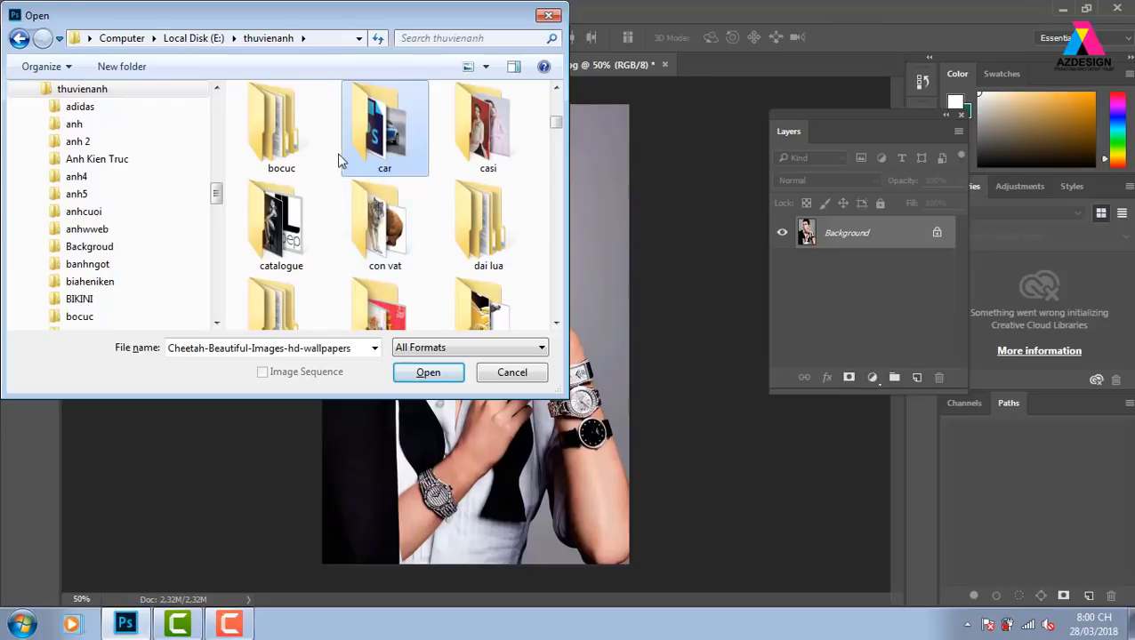
double_click(407, 133)
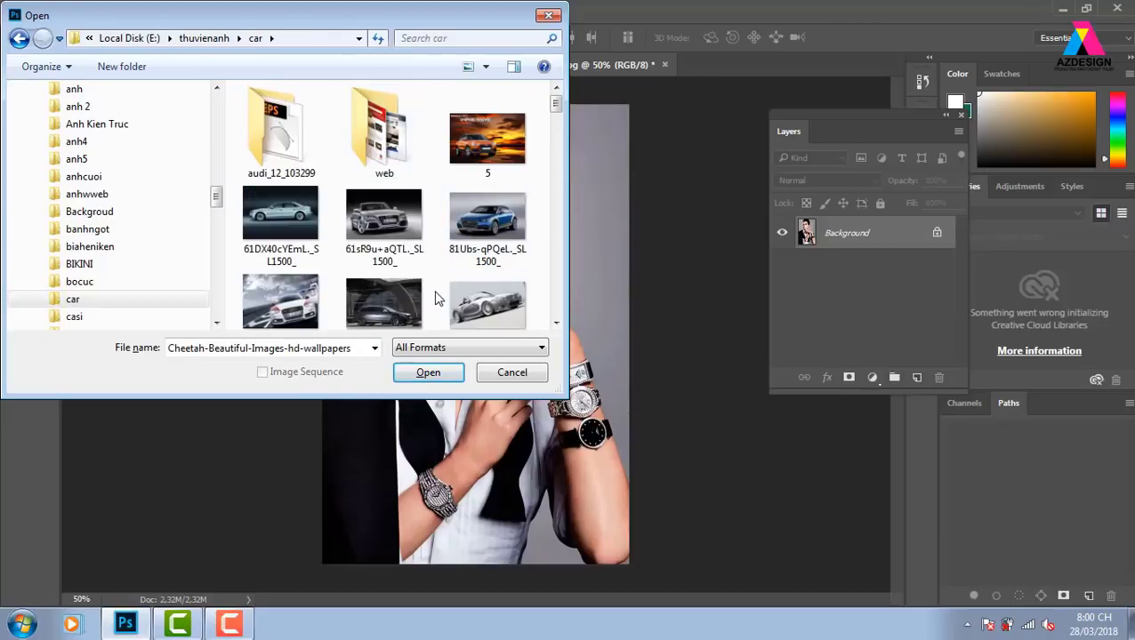
left_click(384, 222)
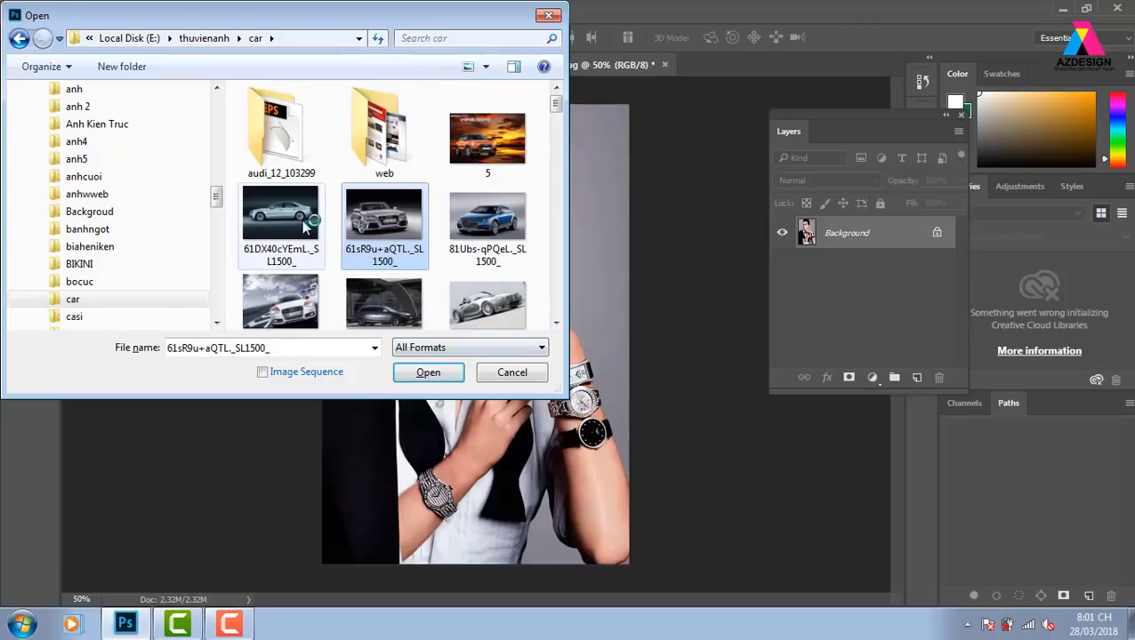
left_click(280, 223)
left_click(427, 372)
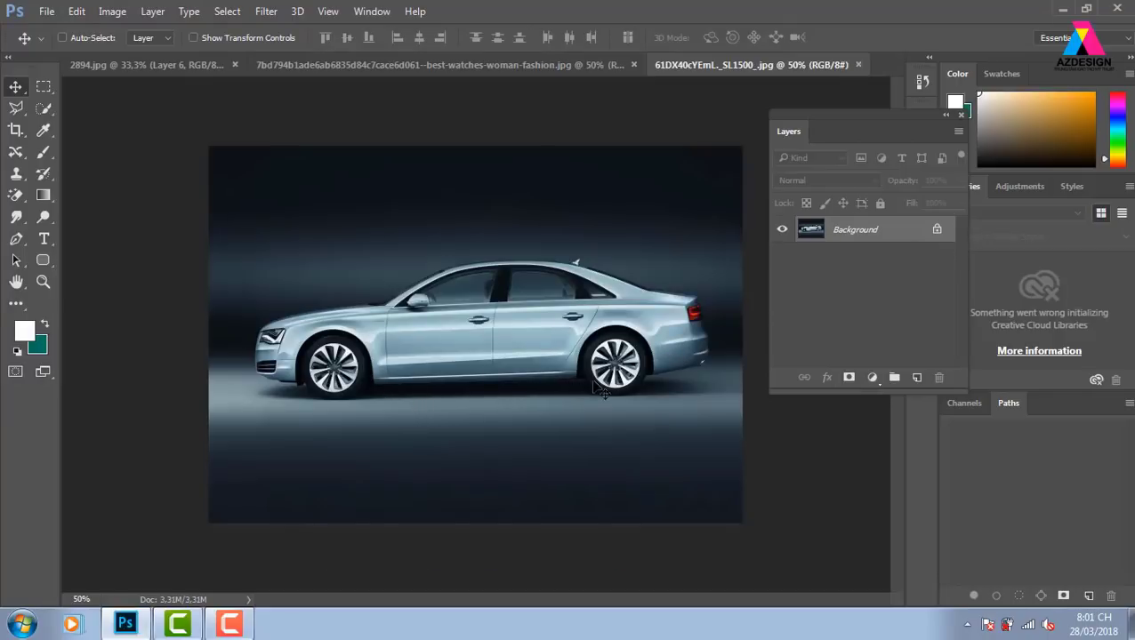
Step: Draw a fixed-ratio selection on the car photo, then switch the marquee Style to Normal
left_click(41, 89)
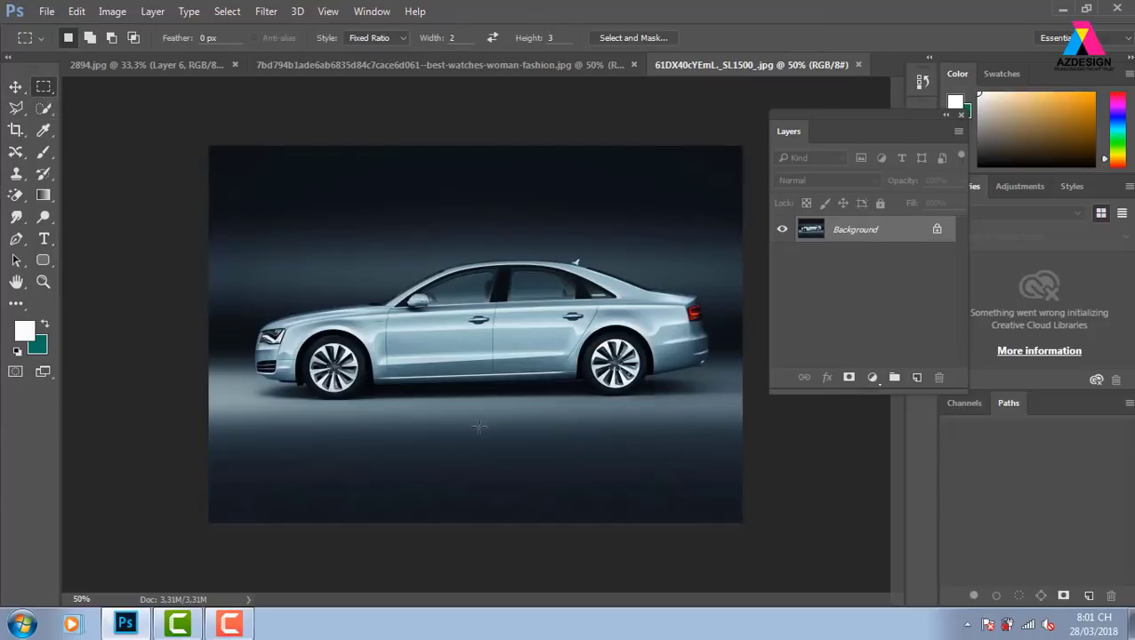
left_click_drag(586, 377, 370, 444)
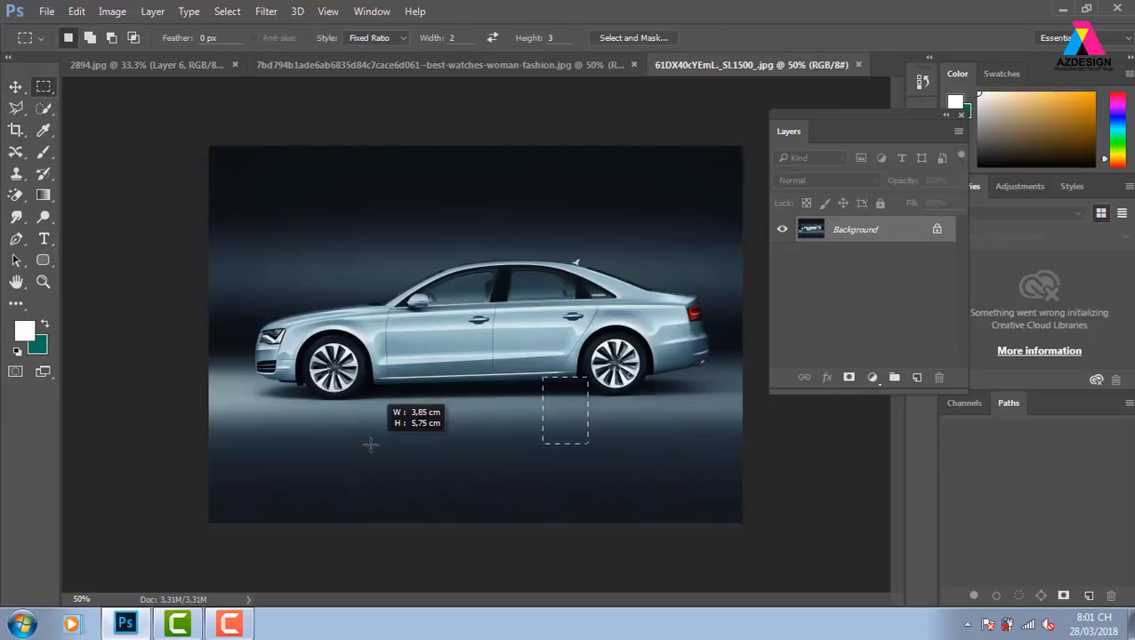
left_click_drag(370, 444, 225, 49)
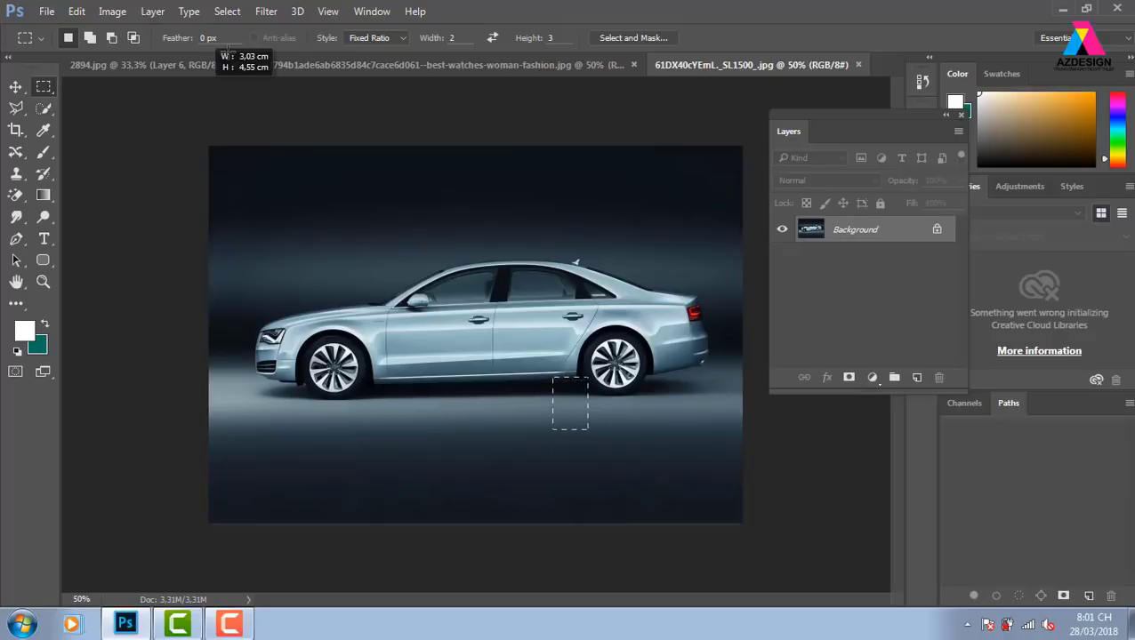
left_click(387, 38)
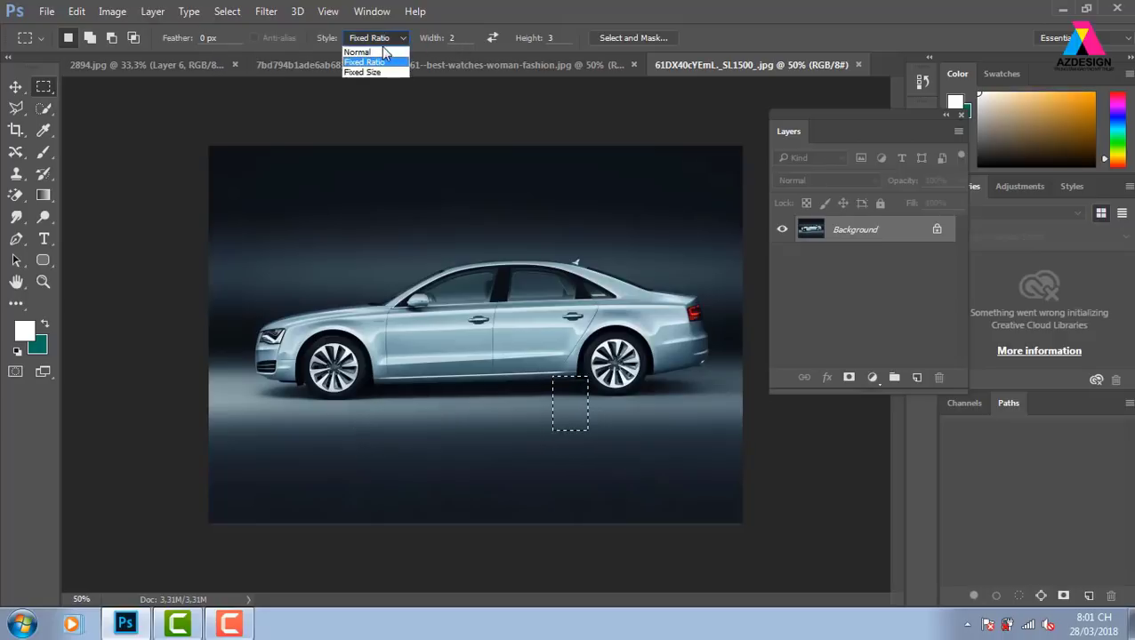
left_click(382, 51)
Step: Draw a free-proportion selection strip beneath the car, then deselect it
left_click(570, 388)
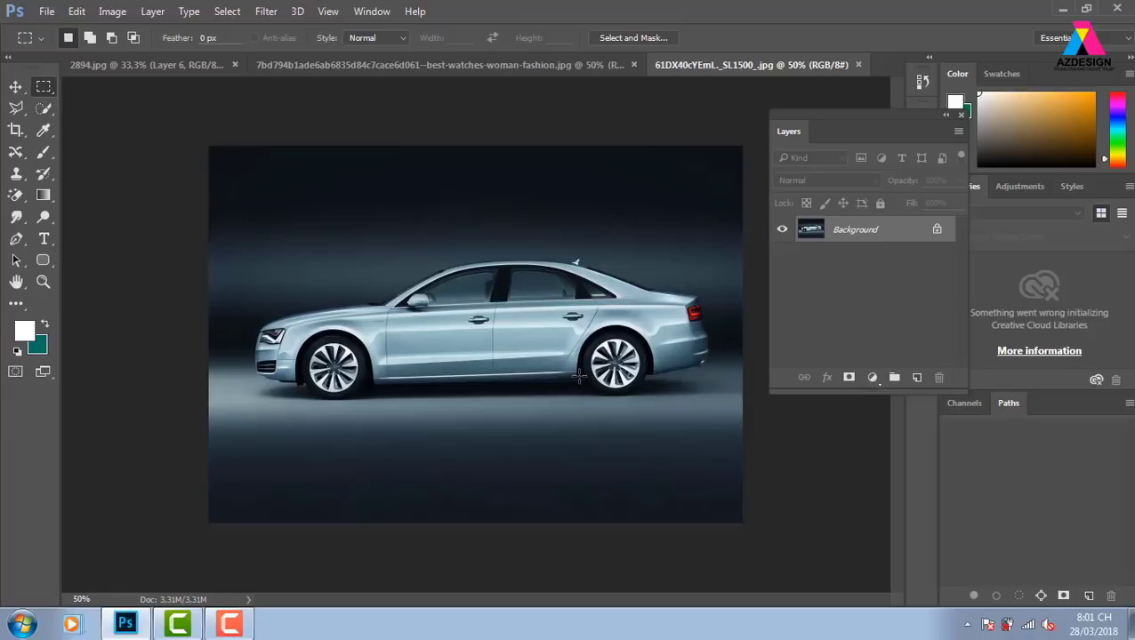
mouse_move(578, 377)
left_mouse_down()
mouse_move(376, 401)
mouse_move(581, 377)
left_mouse_up()
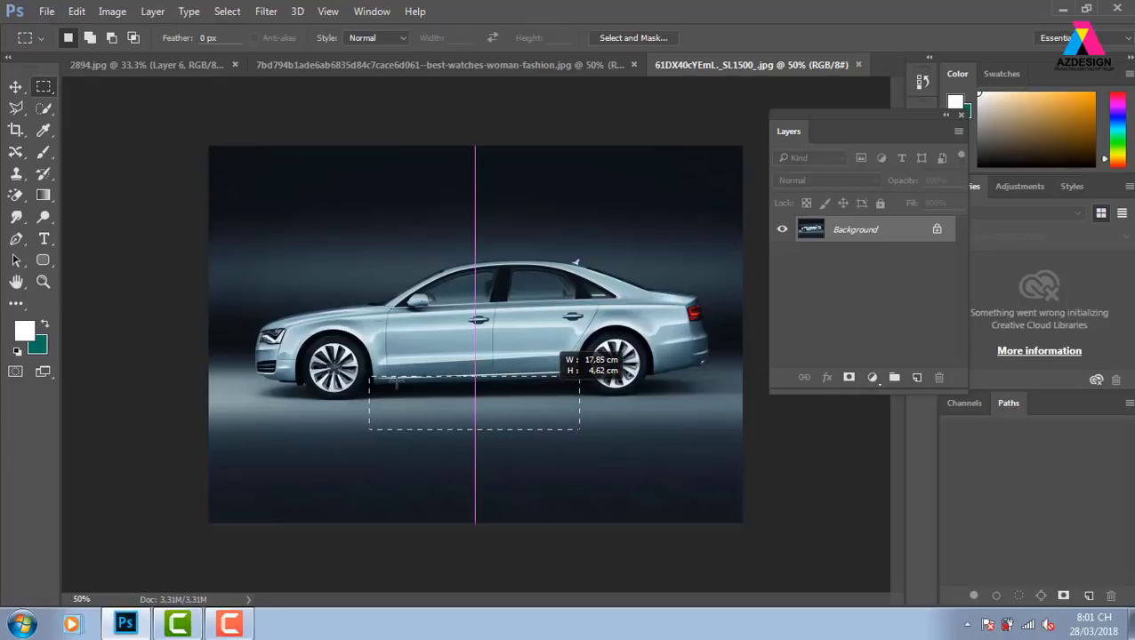
left_click_drag(581, 369, 693, 419)
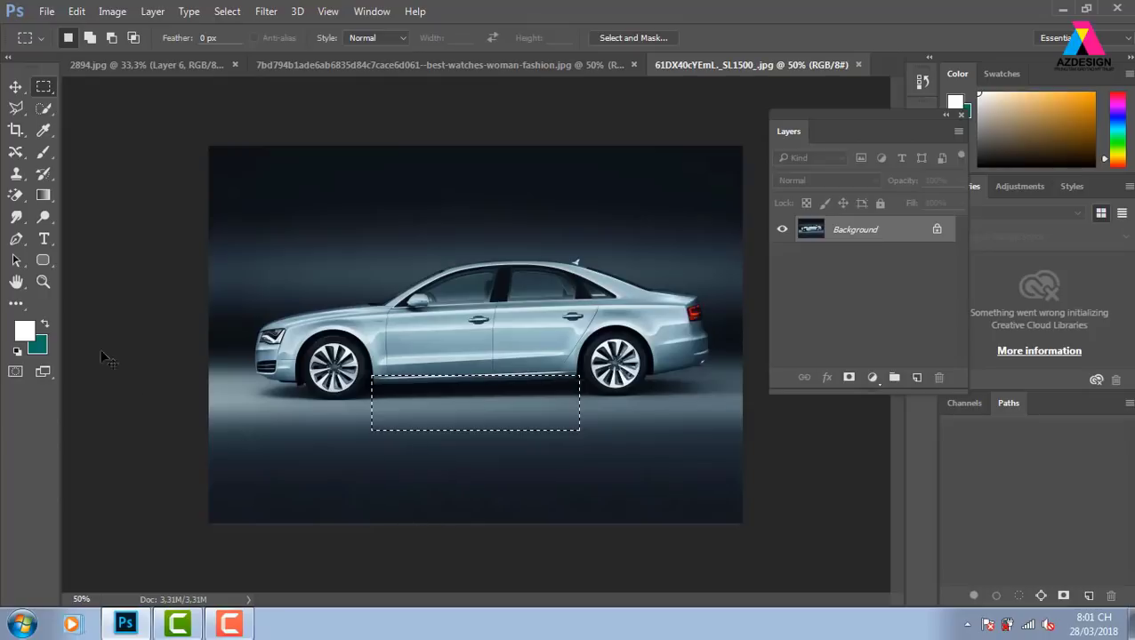
key("ctrl+d")
Step: Straighten the car photo about 1.4° along the car's lower sill and commit the crop
left_click(22, 130)
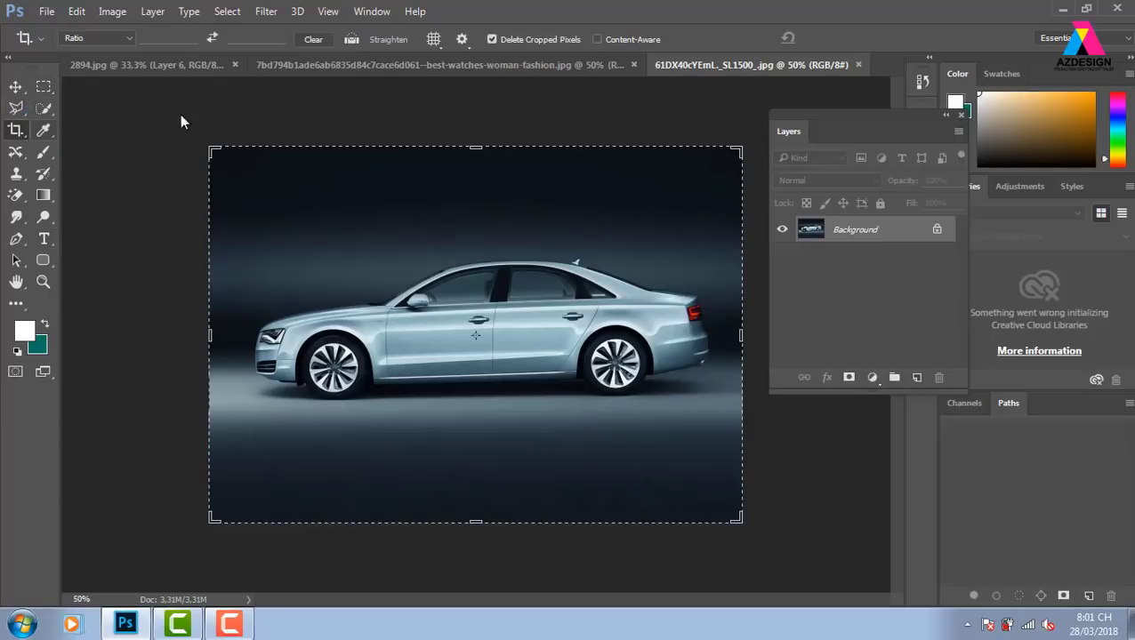
left_click(352, 40)
left_click_drag(374, 382, 580, 378)
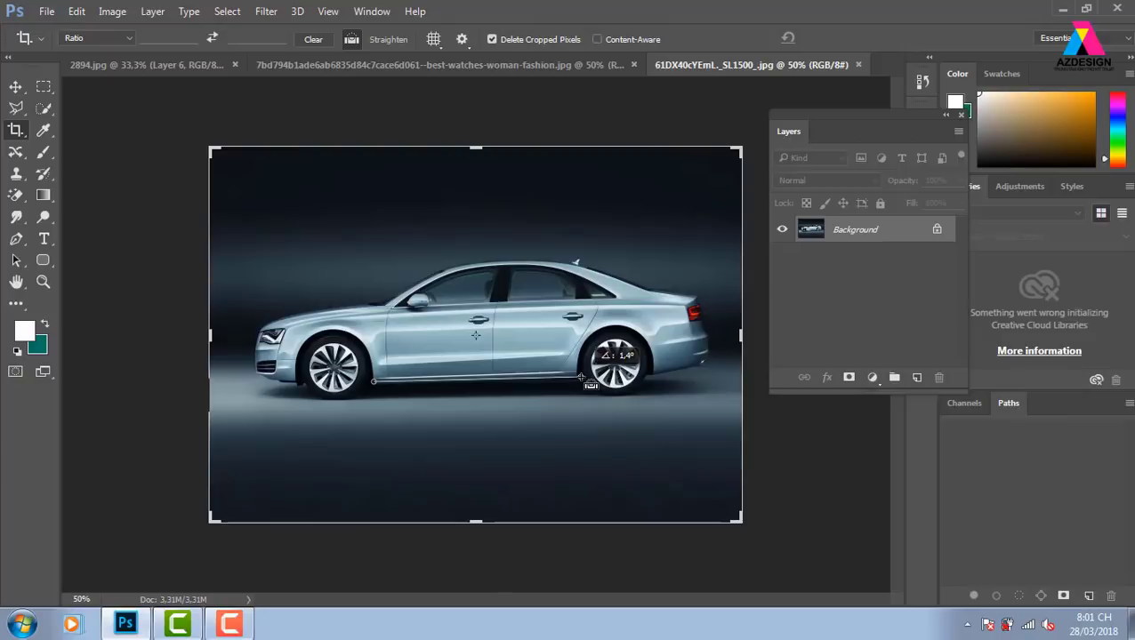
left_click_drag(580, 378, 580, 378)
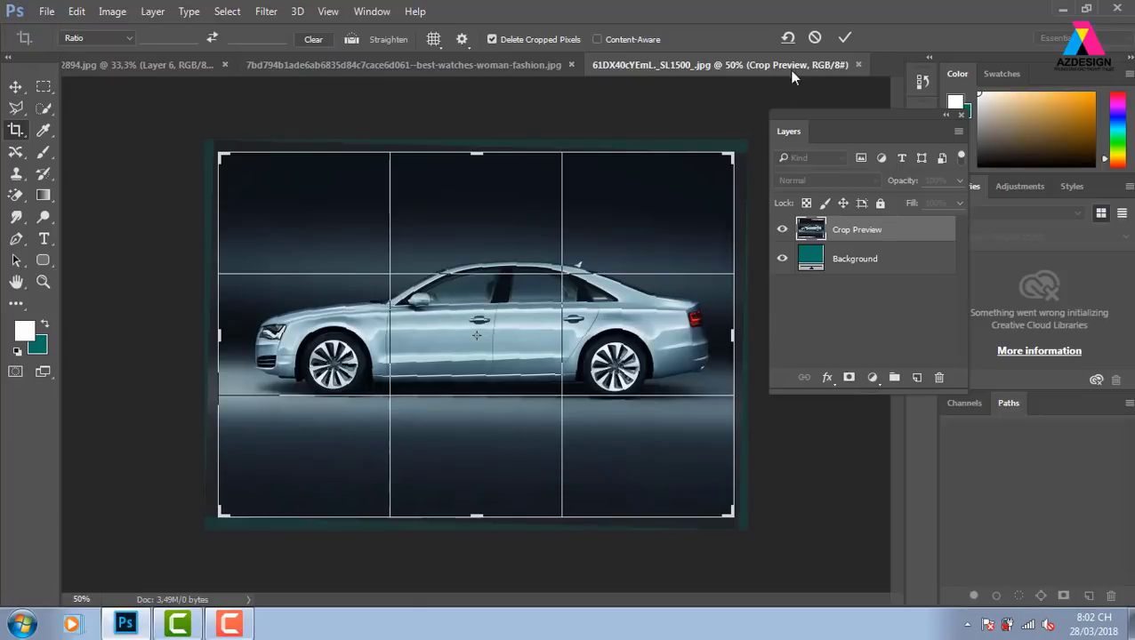
left_click(847, 37)
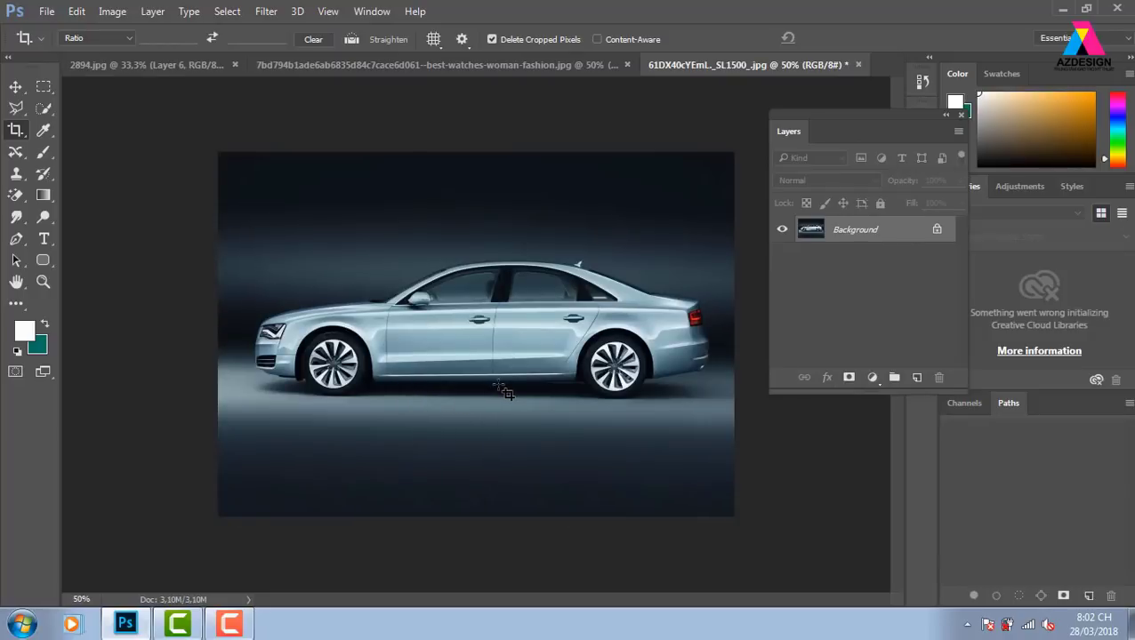
Step: Draw a 20.11 × 11.50 cm rectangular selection from under the sill to the image bottom
left_click(45, 87)
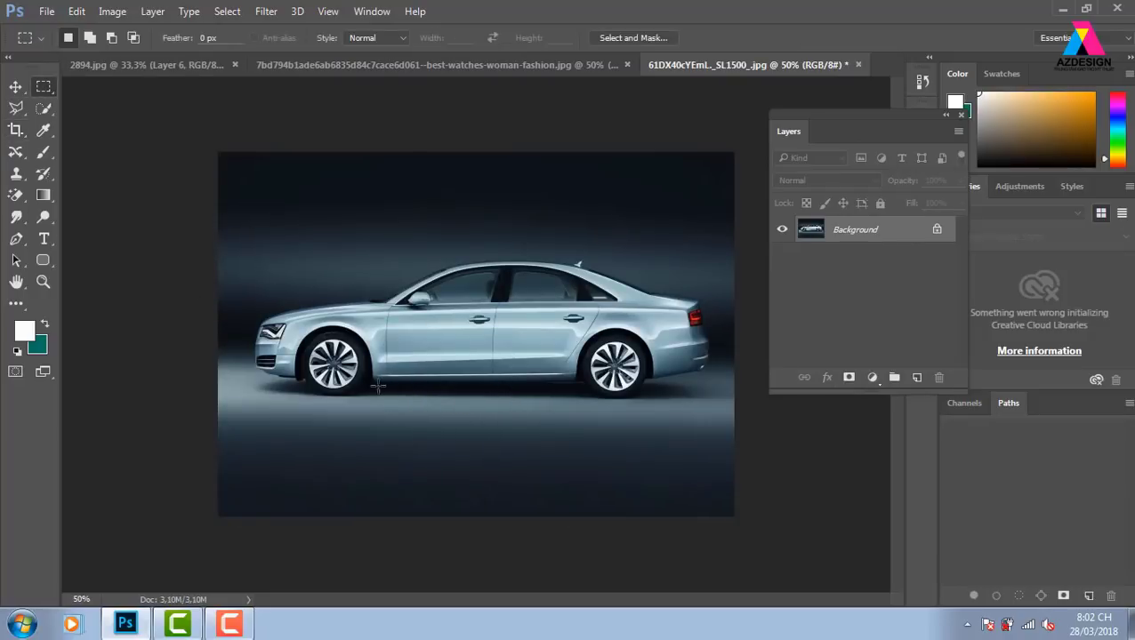
mouse_move(374, 380)
left_mouse_down()
mouse_move(590, 518)
mouse_move(612, 516)
left_mouse_up()
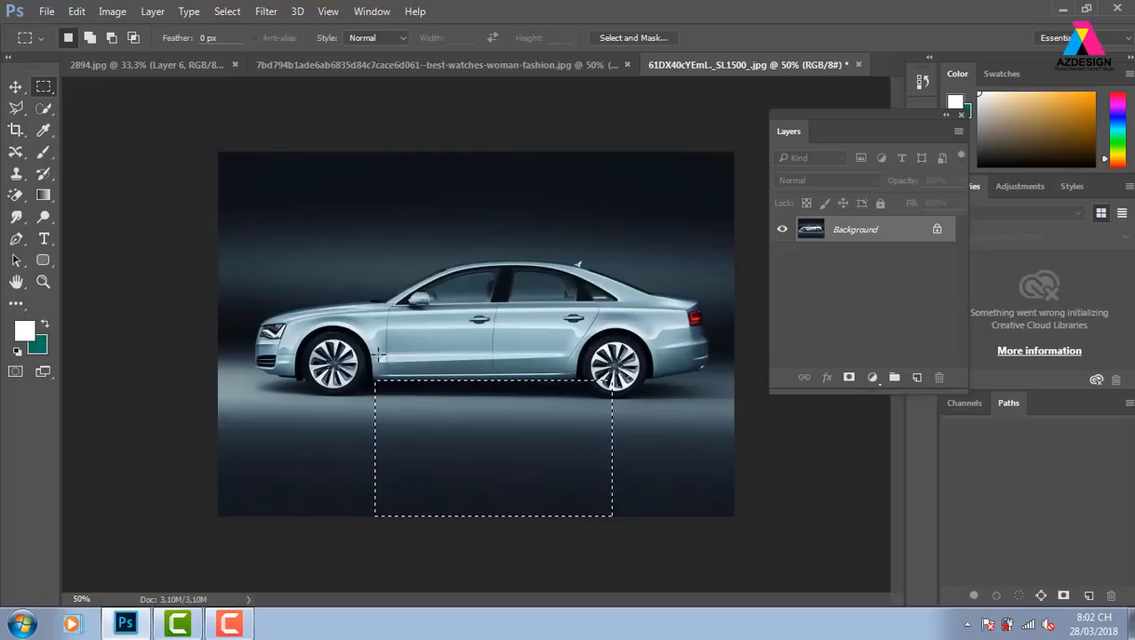
left_click(15, 86)
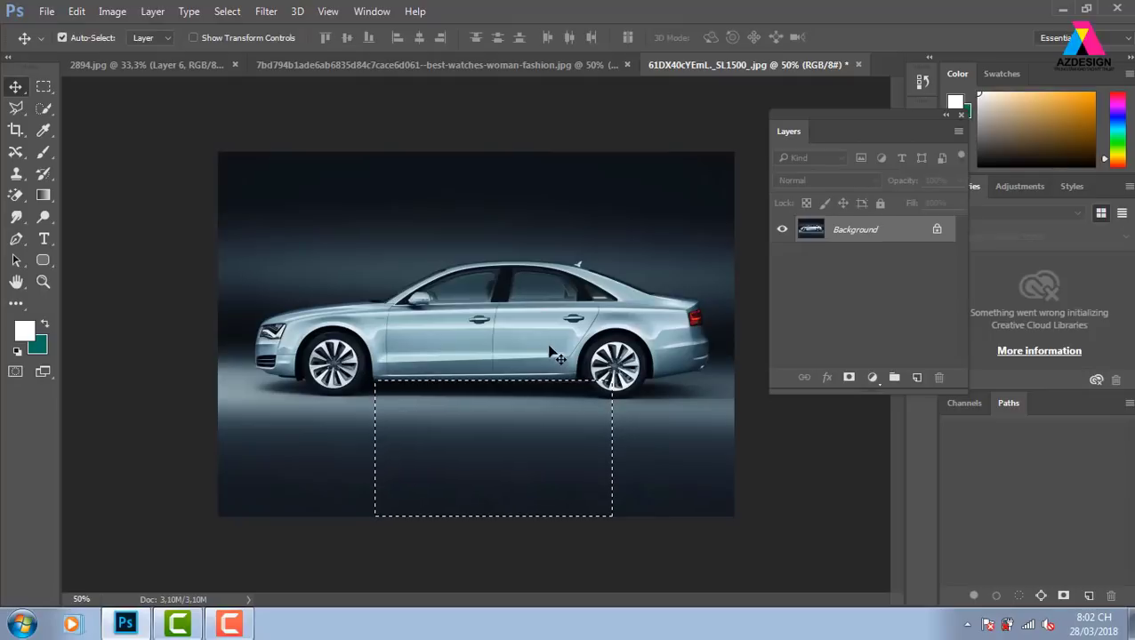
Step: Select the car with a rectangular marquee and copy it to Layer 1, hiding guides
key("ctrl+d")
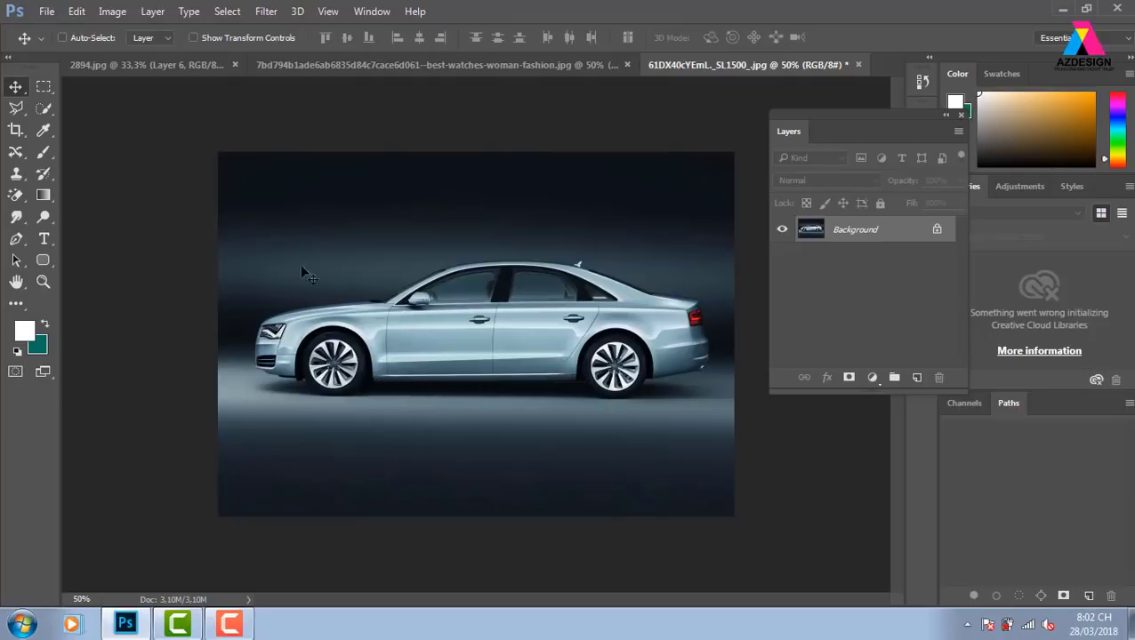
key("m")
mouse_move(660, 377)
left_mouse_down()
mouse_move(765, 402)
mouse_move(797, 396)
left_mouse_up()
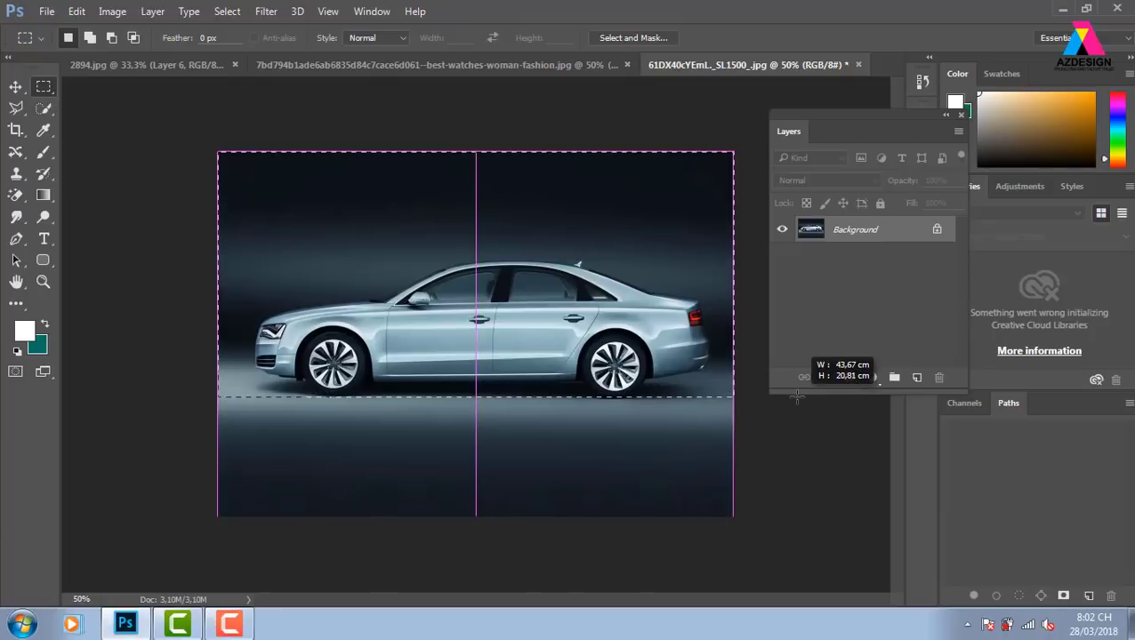
left_click_drag(796, 397, 790, 411)
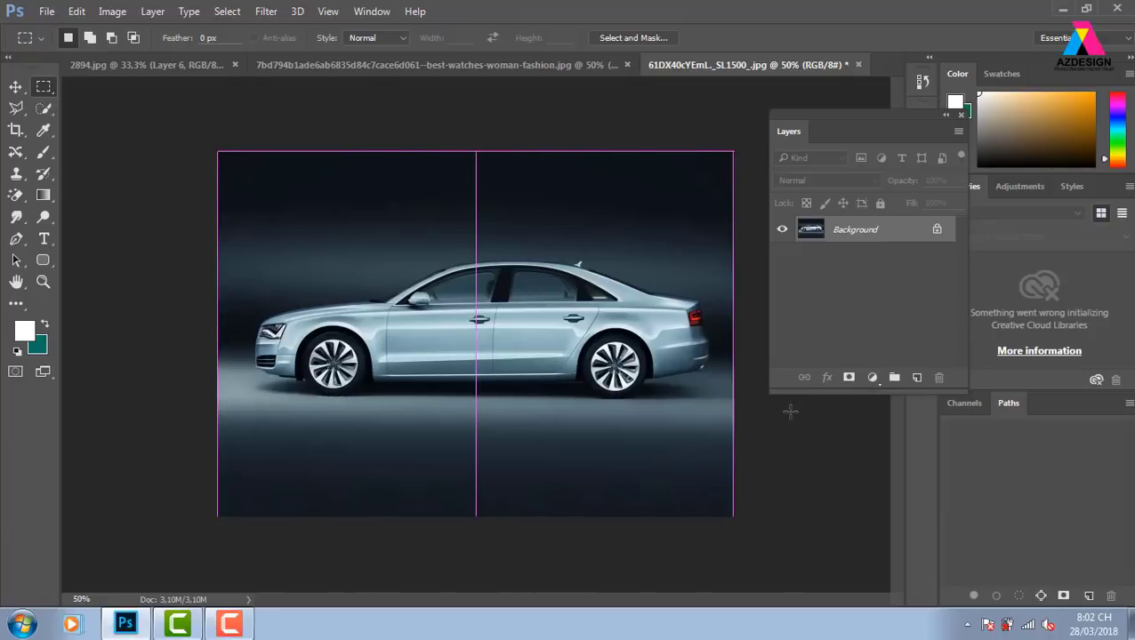
key("ctrl+semicolon")
key("ctrl+j")
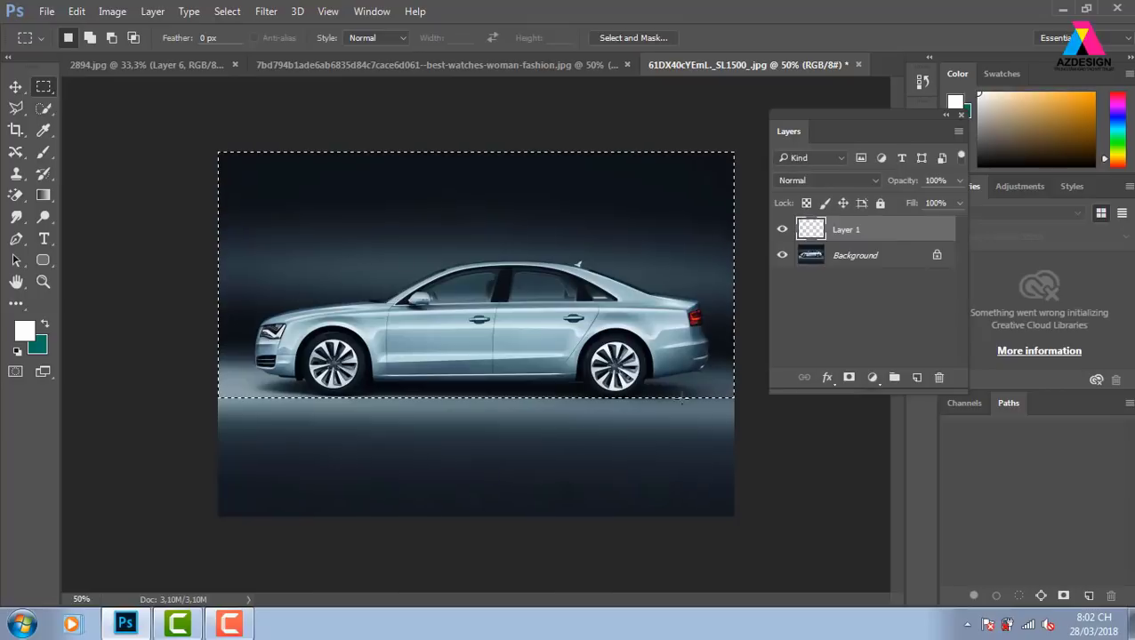
Step: Flip the Layer 1 car copy upside down below the original as a reflection
key("v")
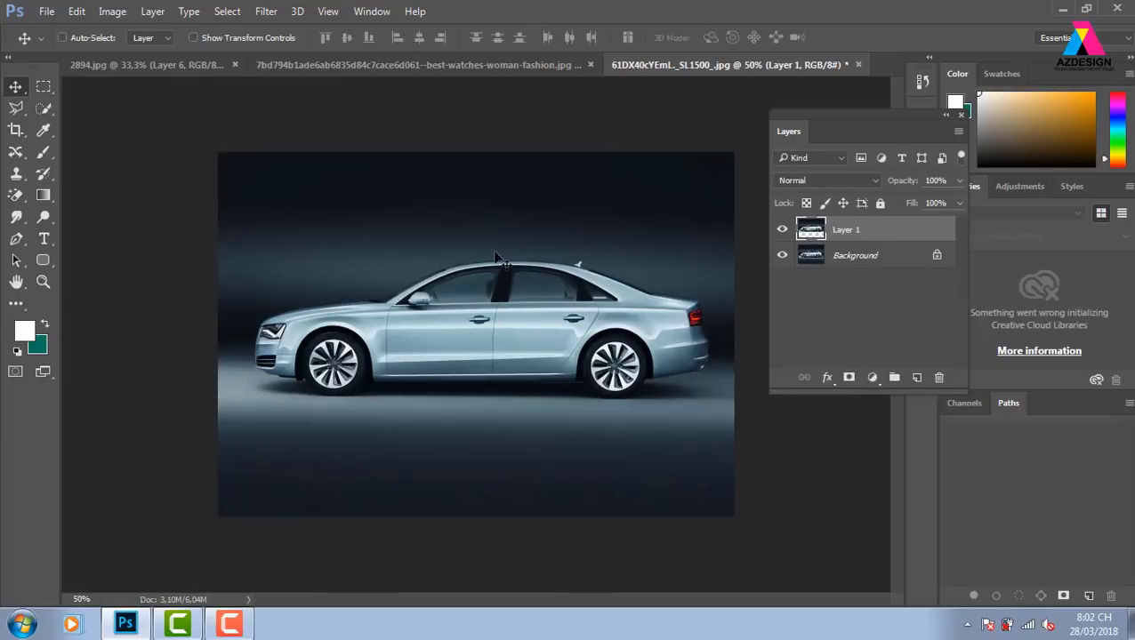
key("ctrl")
key("ctrl+t")
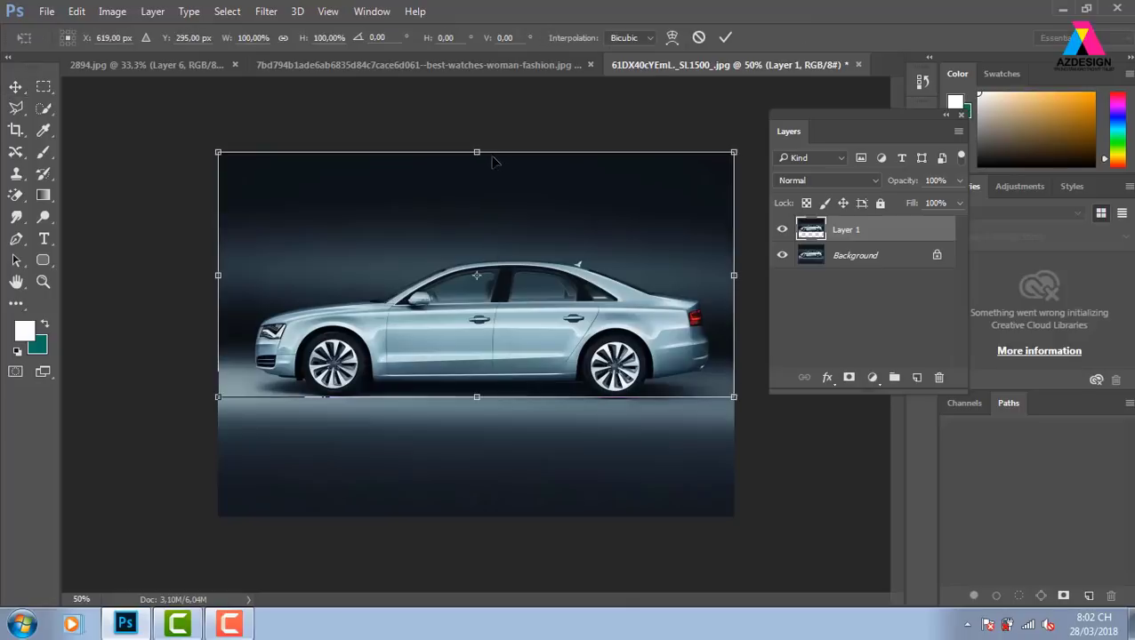
left_click_drag(477, 152, 465, 538)
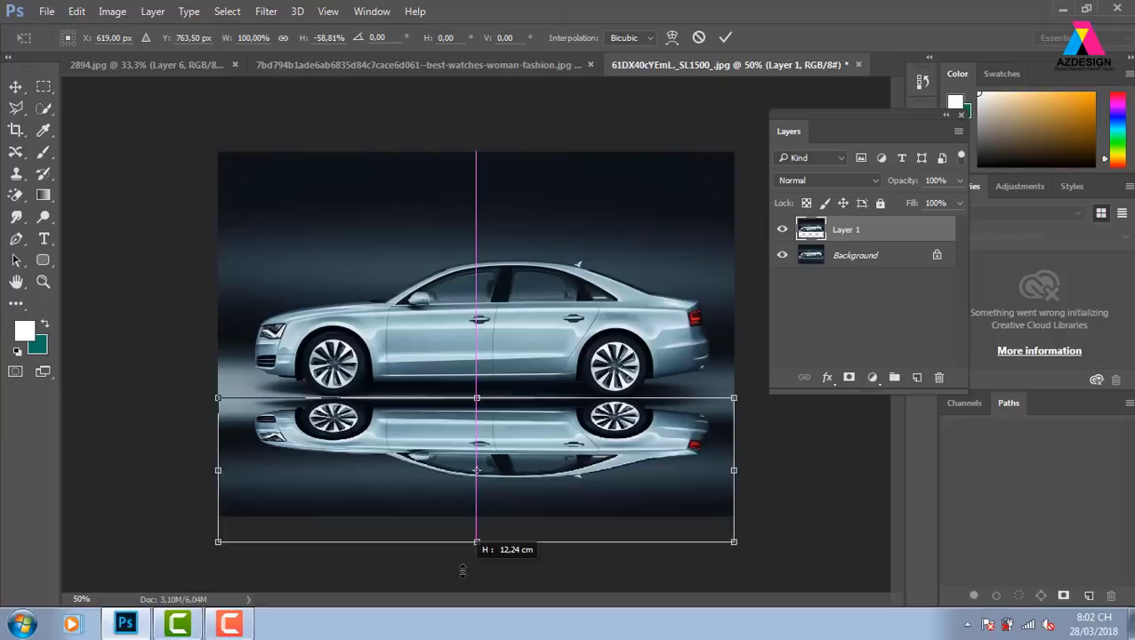
left_click_drag(465, 538, 462, 569)
key("Return")
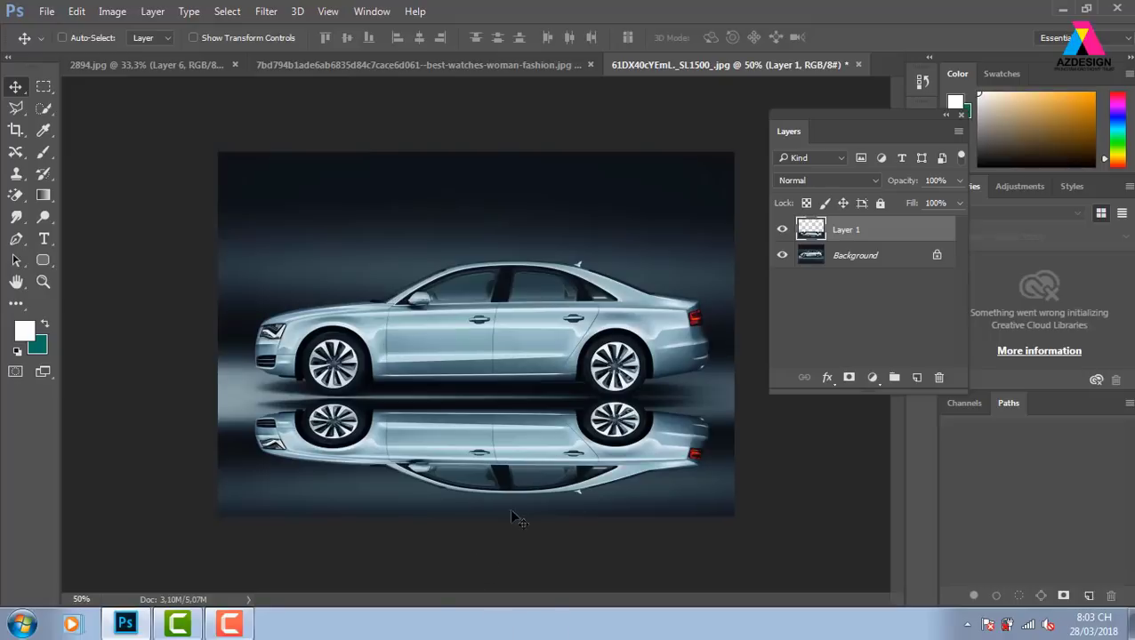
Step: View the Crop tool's variants, return to the Move tool, and bring up the Open dialog
left_click(14, 131)
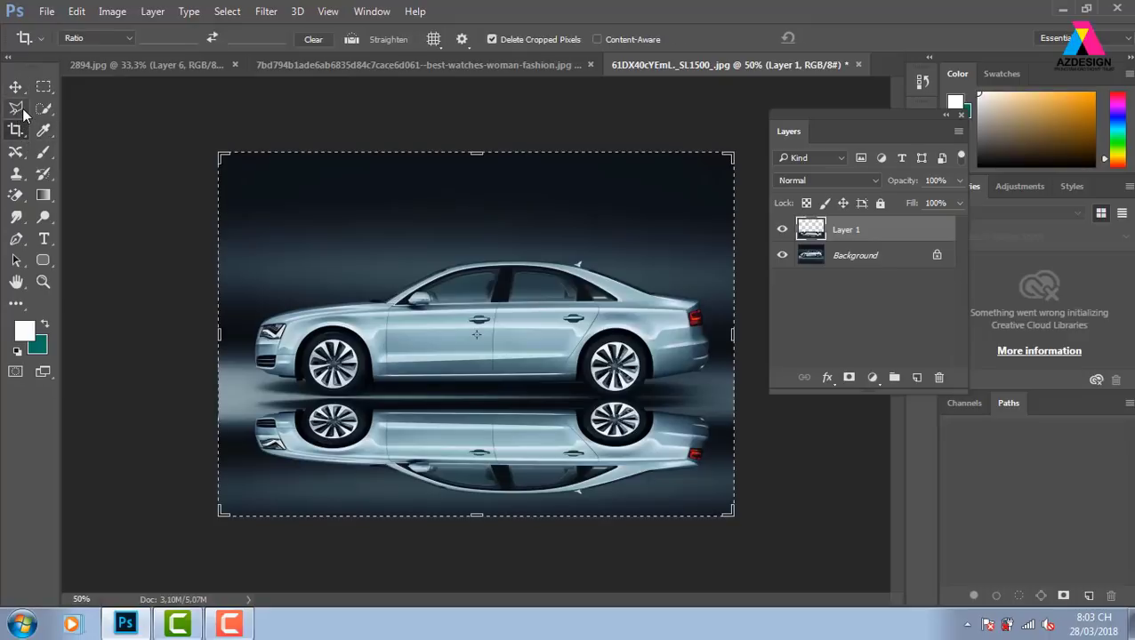
right_click(14, 131)
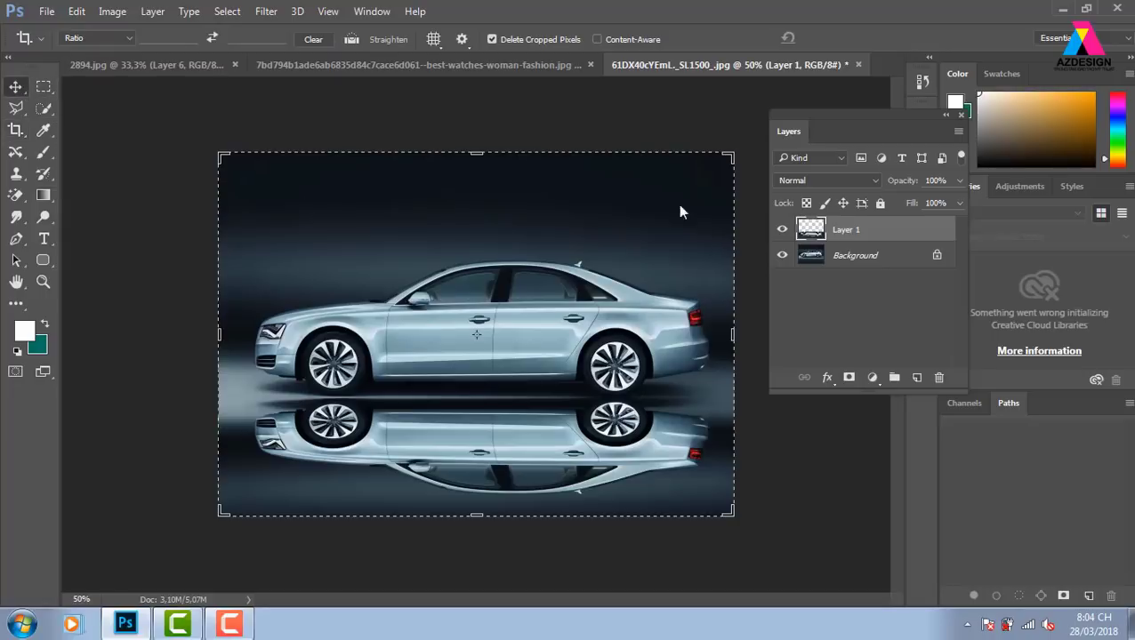
key("v")
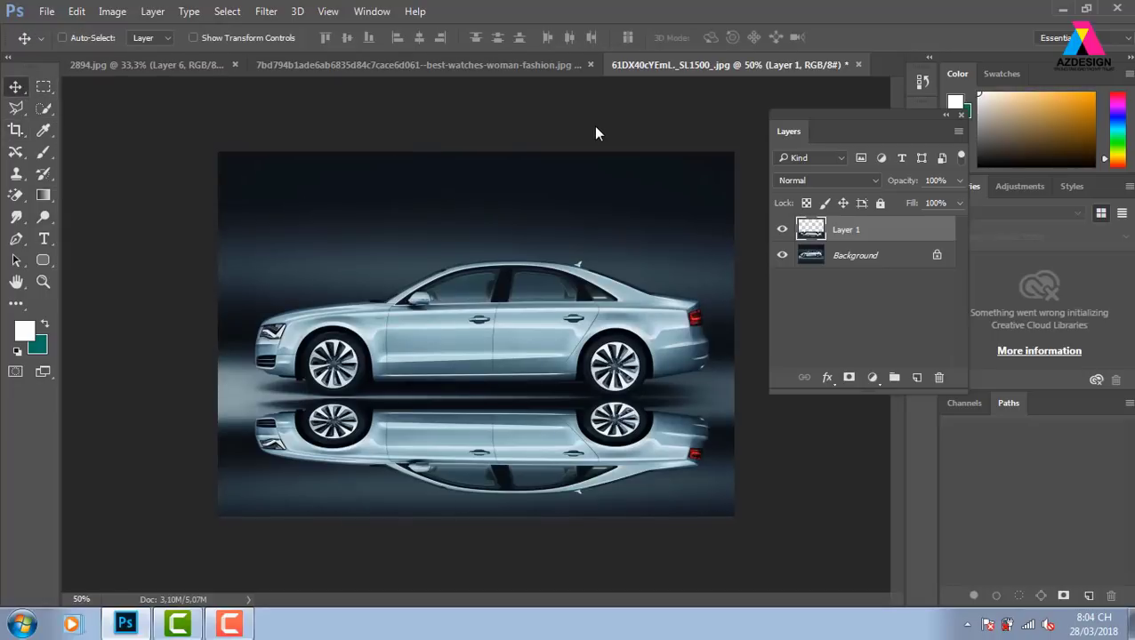
key("ctrl+o")
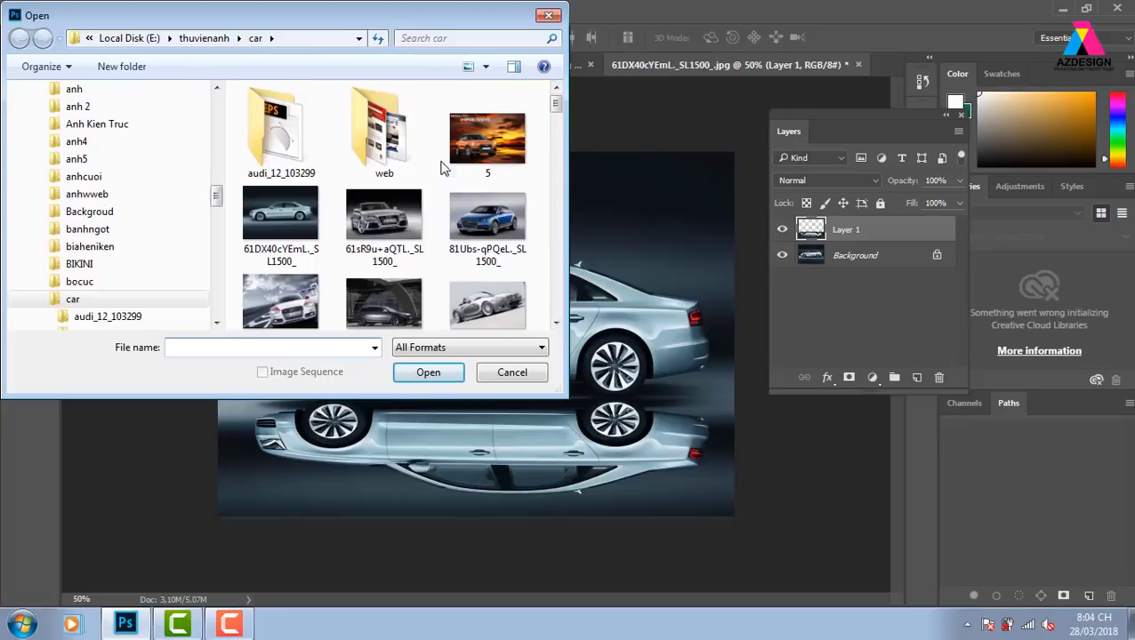
Step: Browse to E:\thuvienanh\interior and open the room photo 7db76ae4bea17e6de930730fe2e5dde1.jpg
left_click(145, 40)
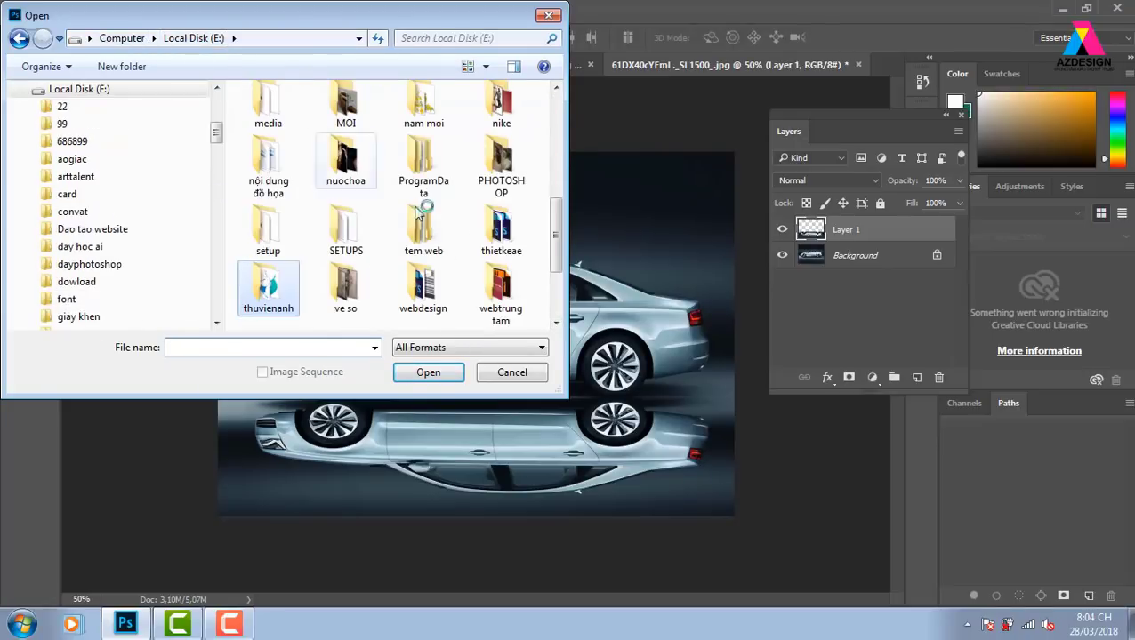
scroll(316, 230, "down", 2)
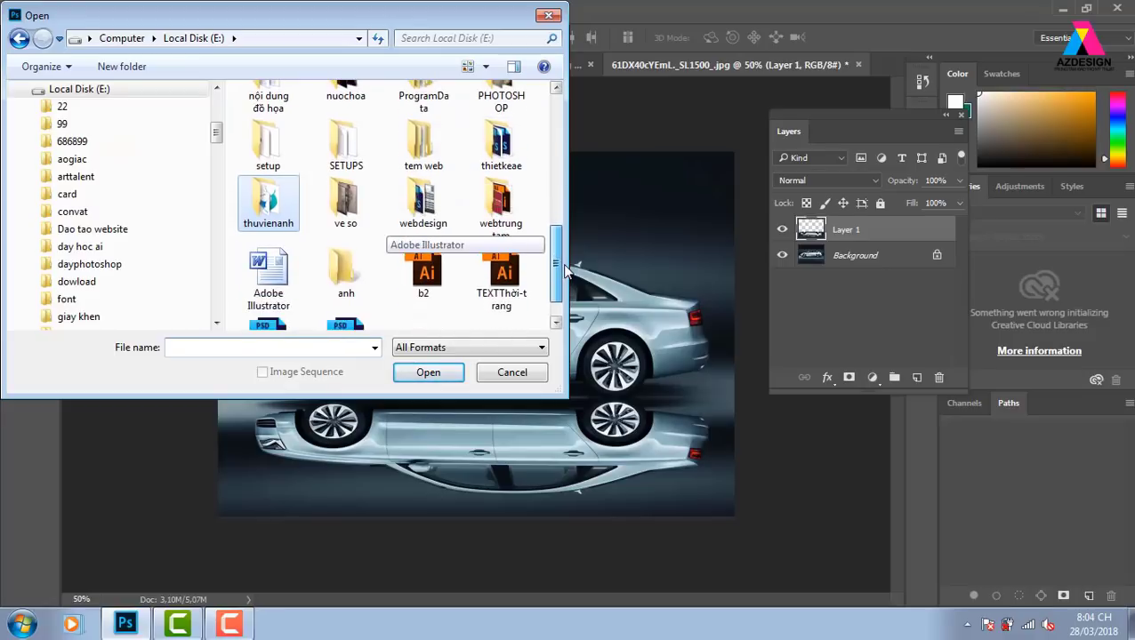
double_click(292, 210)
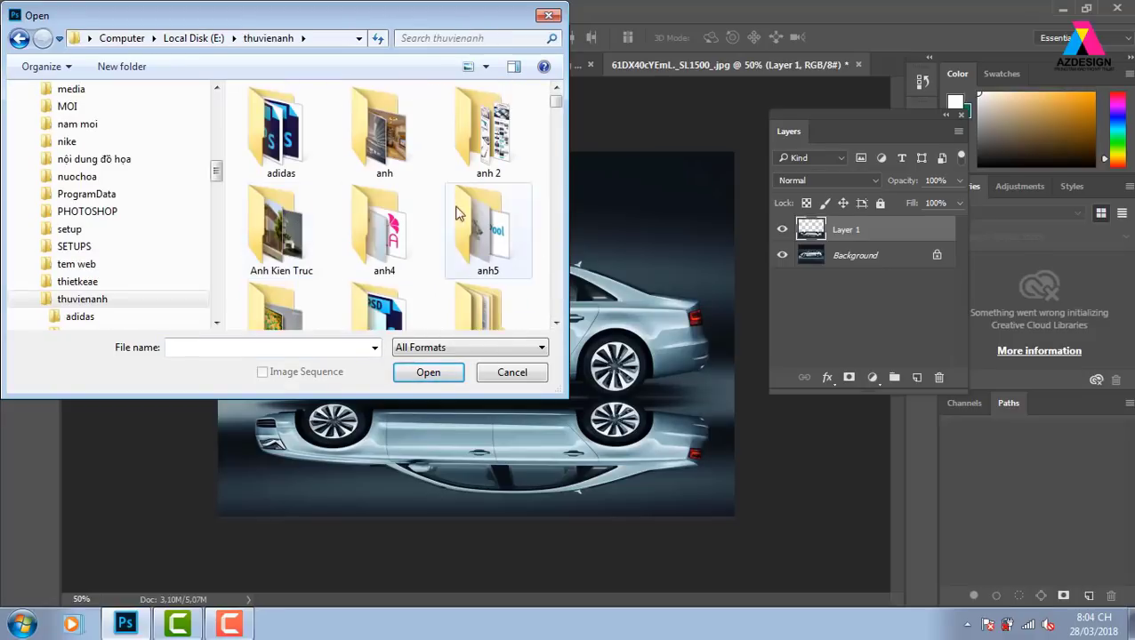
double_click(384, 129)
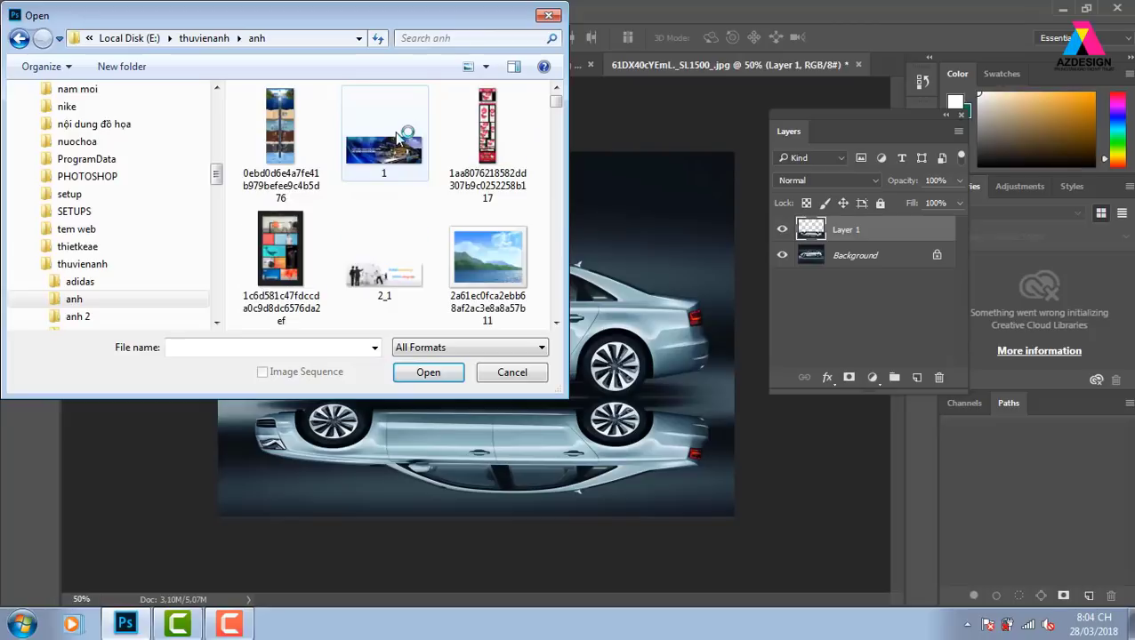
left_click(29, 39)
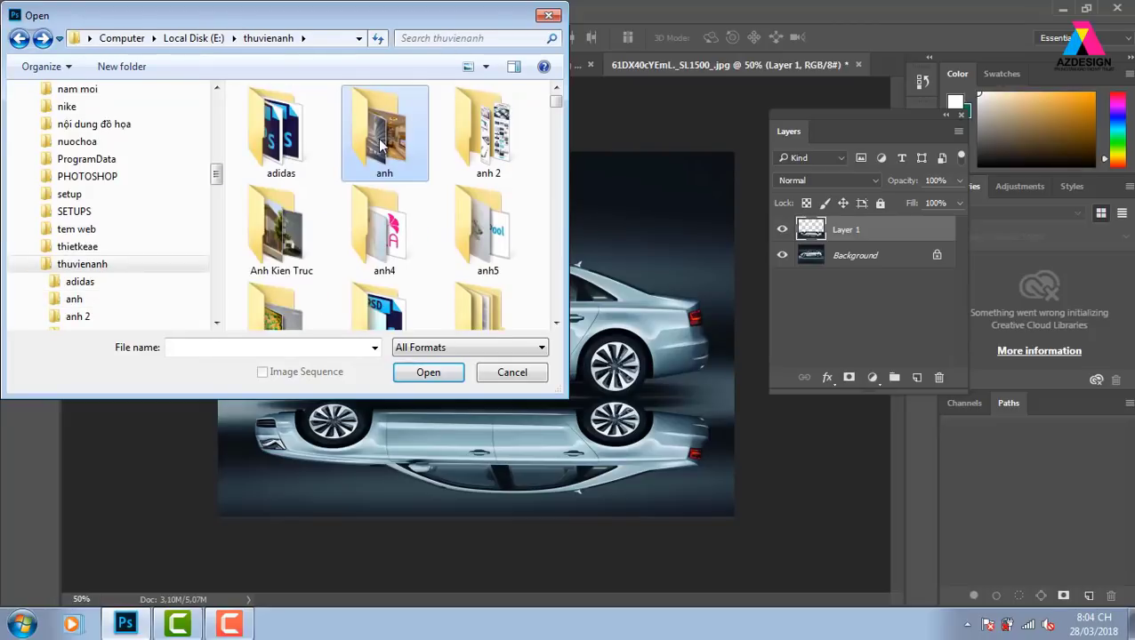
scroll(381, 144, "down", 3)
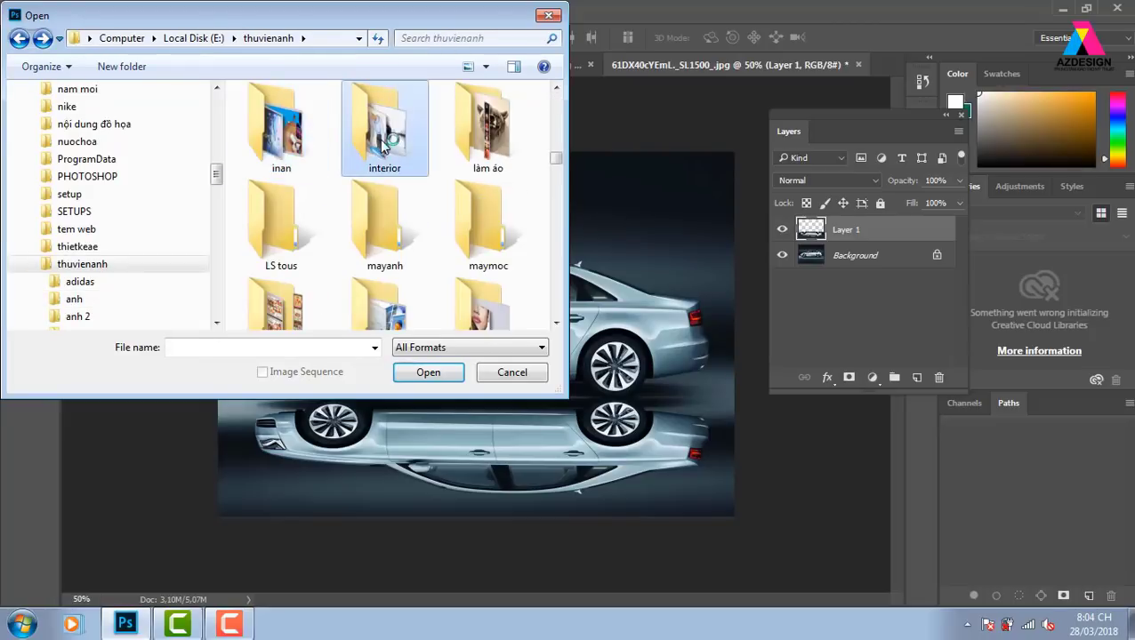
double_click(381, 145)
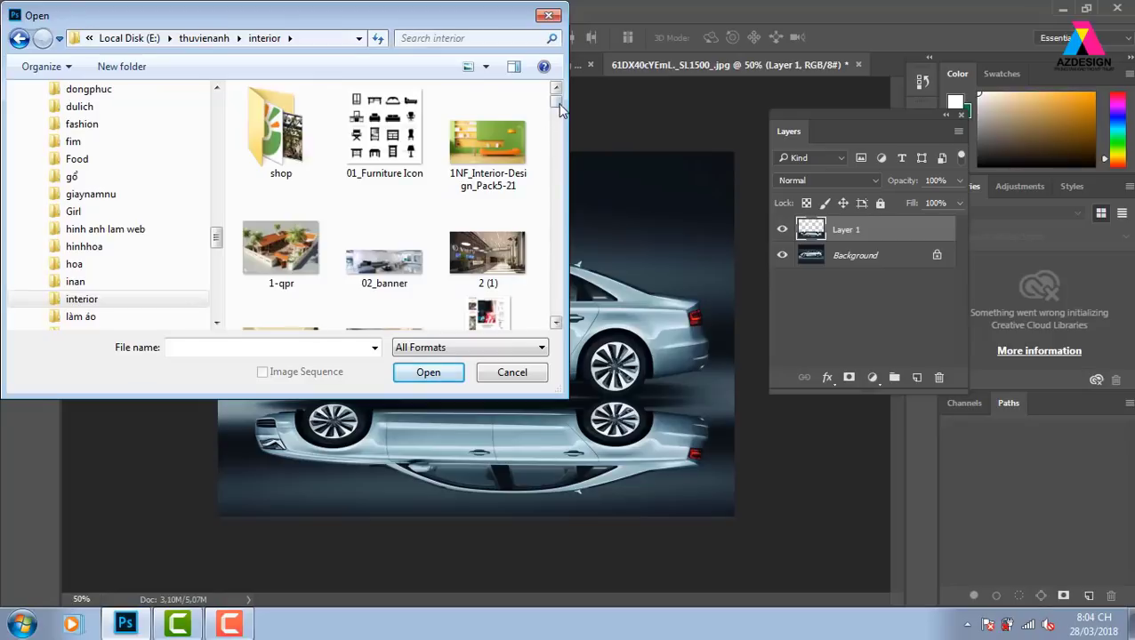
left_click_drag(556, 103, 563, 122)
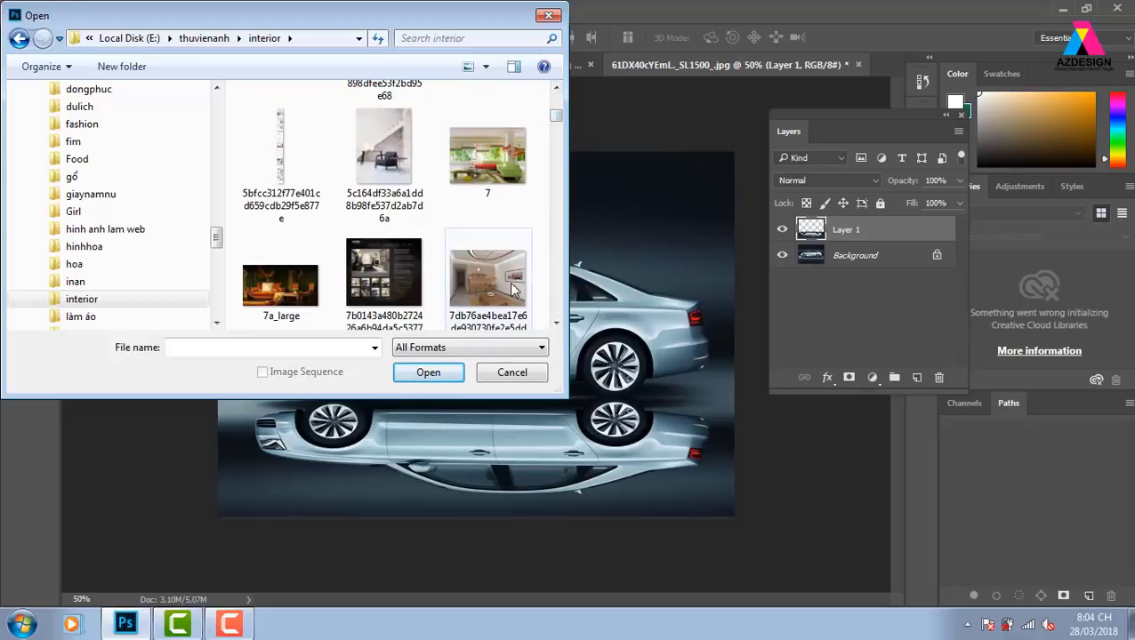
left_click(487, 276)
left_click(428, 372)
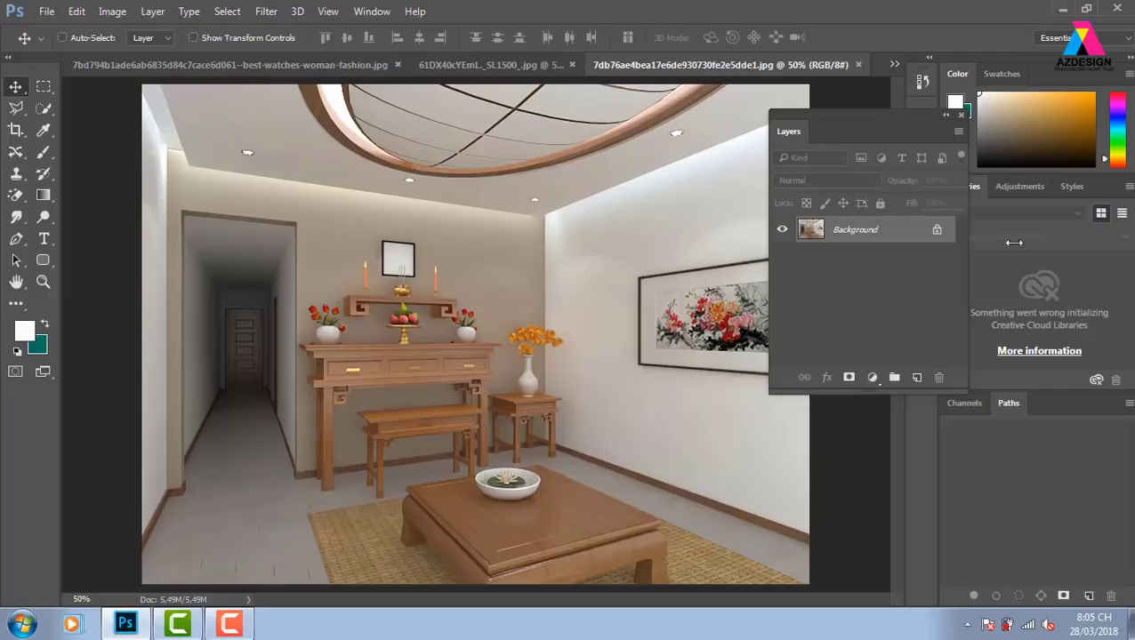
Step: Collapse the Layers panel and start a Perspective Crop box over the right wall
left_click(767, 334)
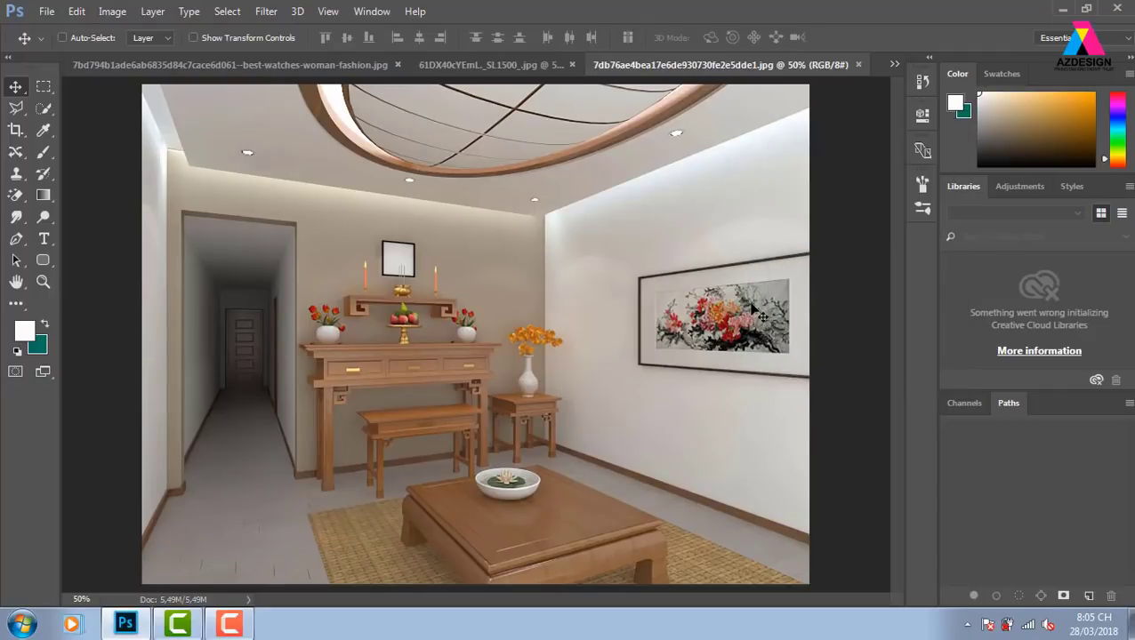
left_click(18, 133)
left_click(88, 146)
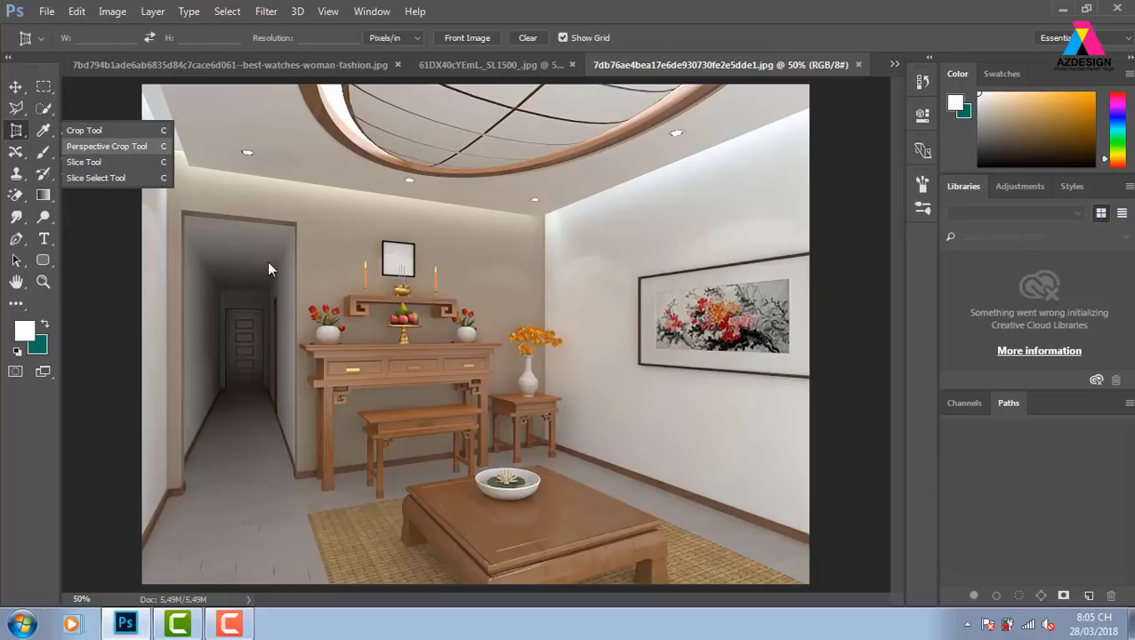
left_click_drag(722, 393, 722, 399)
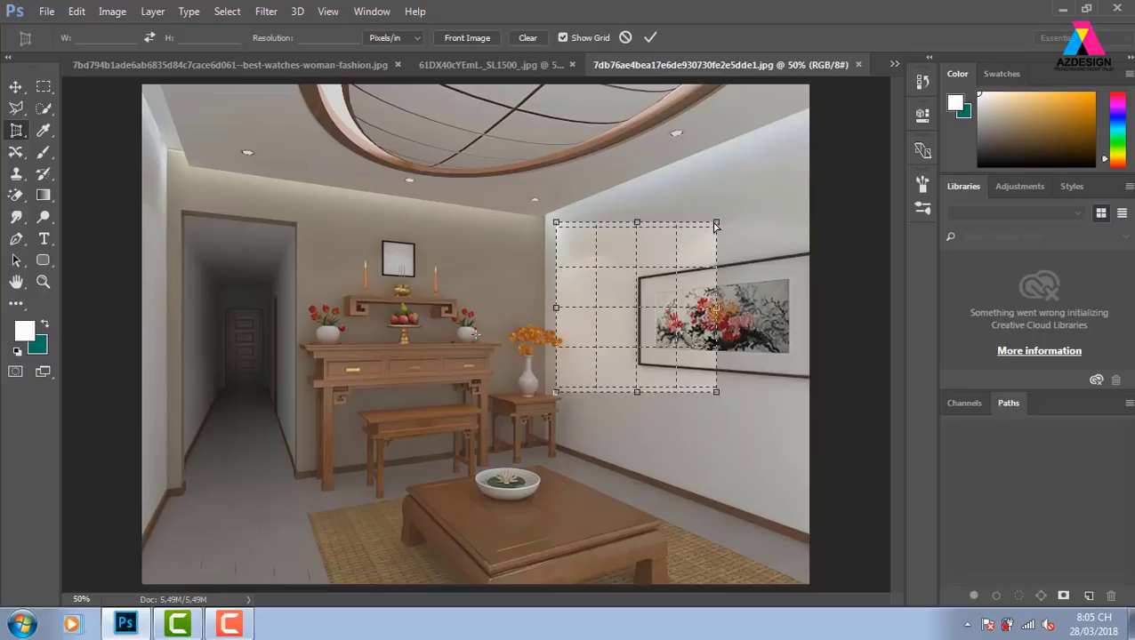
Step: Drag the perspective crop corners onto the four corners of the flower painting
mouse_move(718, 221)
left_mouse_down()
mouse_move(804, 260)
mouse_move(790, 282)
left_mouse_up()
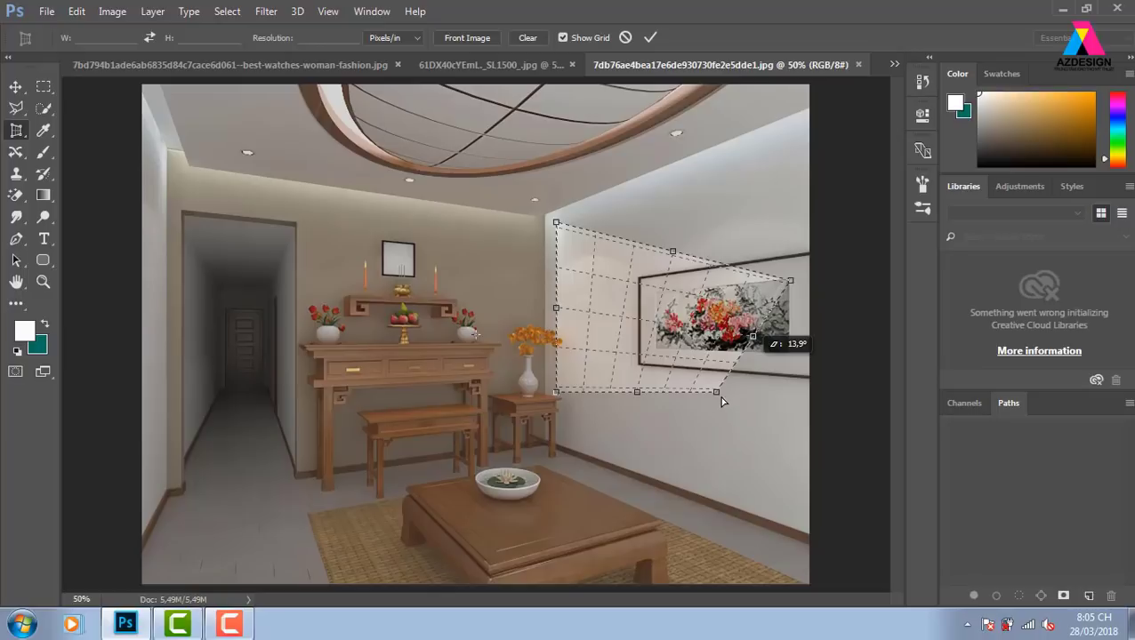
left_click_drag(716, 391, 788, 352)
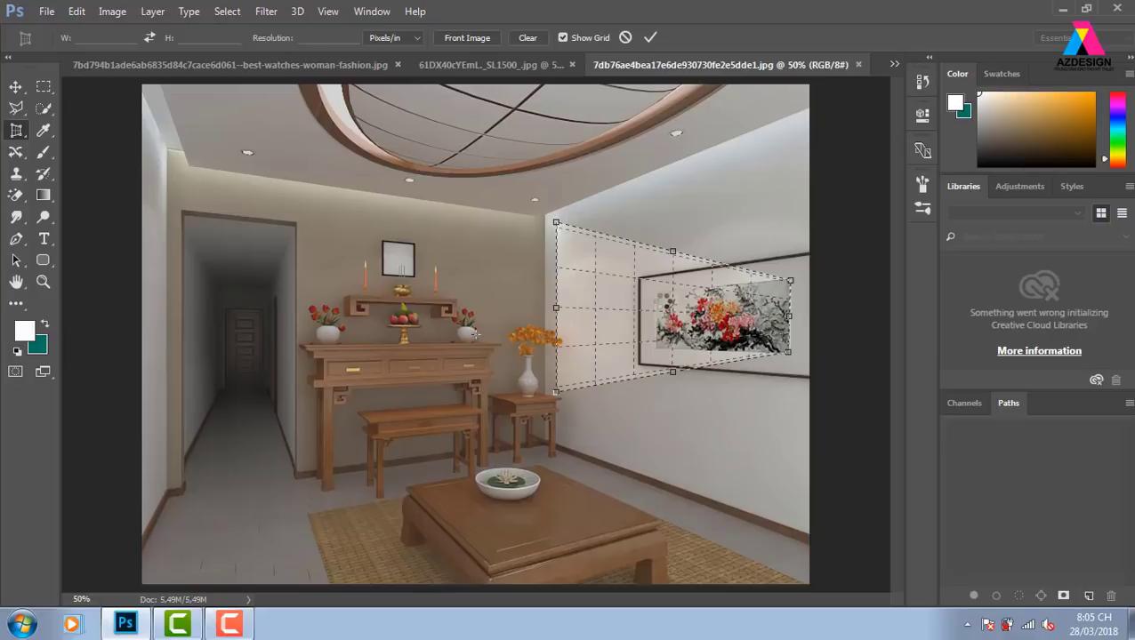
left_click_drag(556, 222, 657, 293)
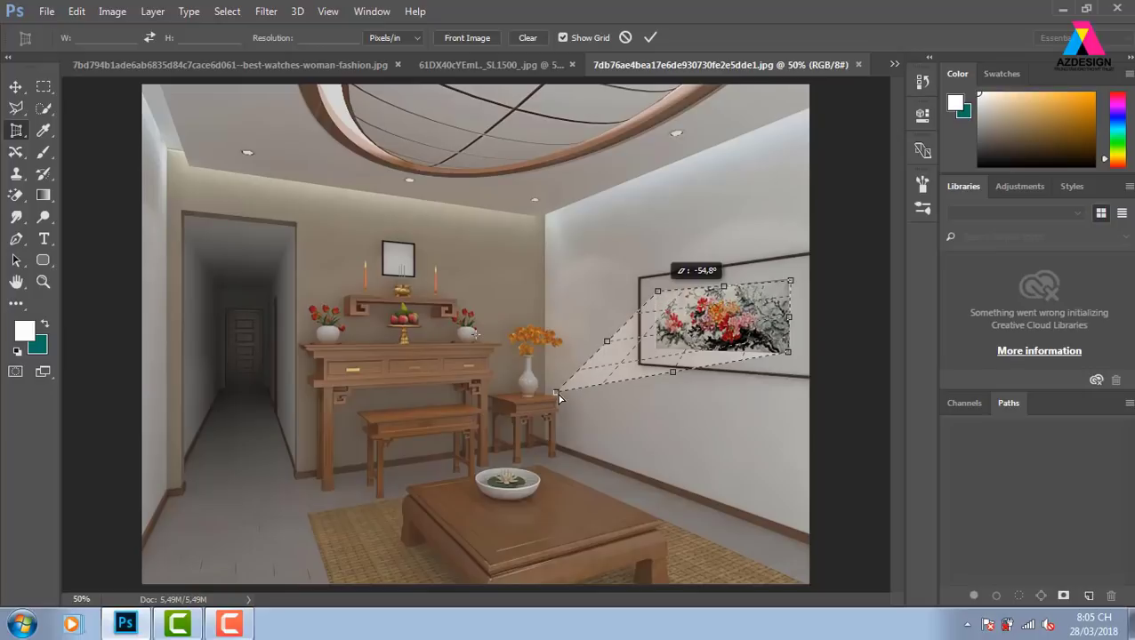
left_click_drag(559, 399, 666, 357)
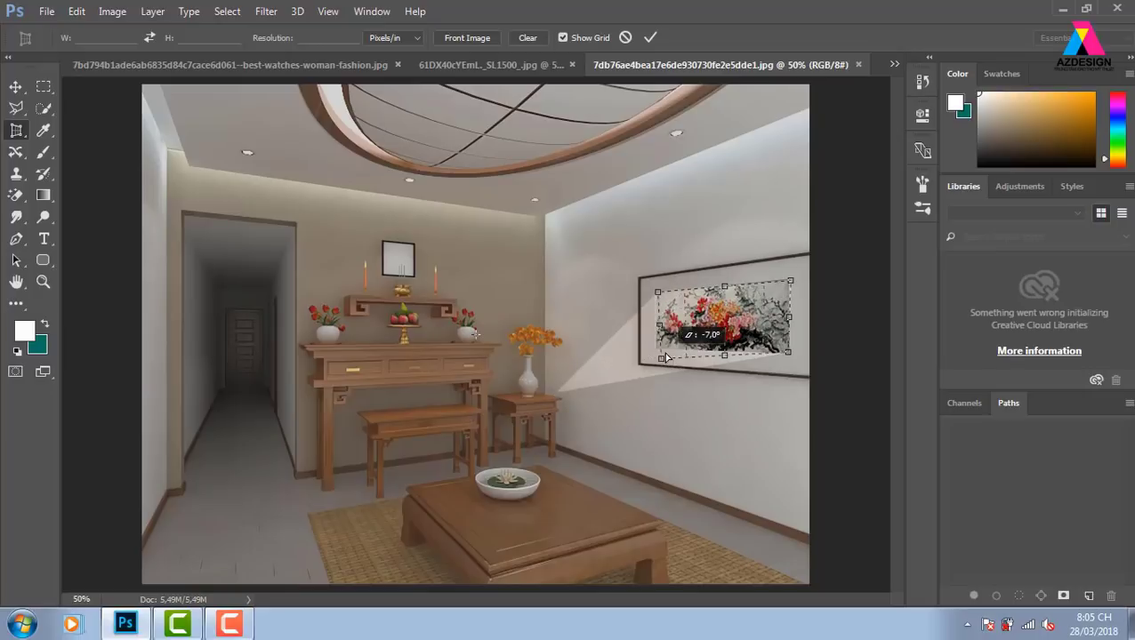
left_click_drag(666, 358, 652, 359)
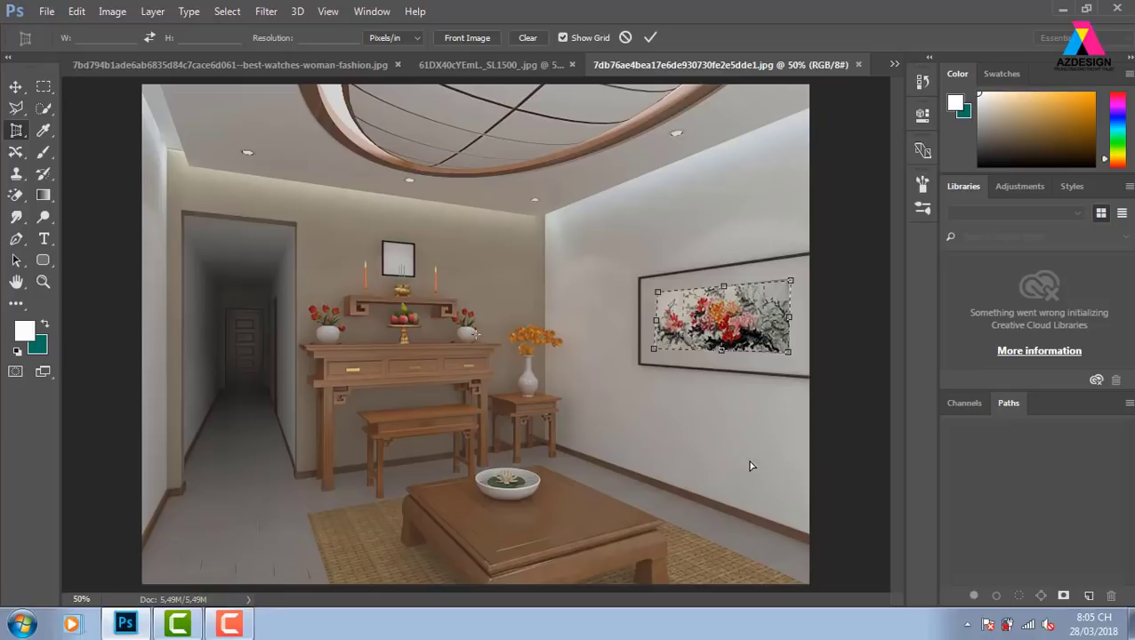
Step: Commit the perspective crop of the flower painting, then undo it with Ctrl+Z
key("Return")
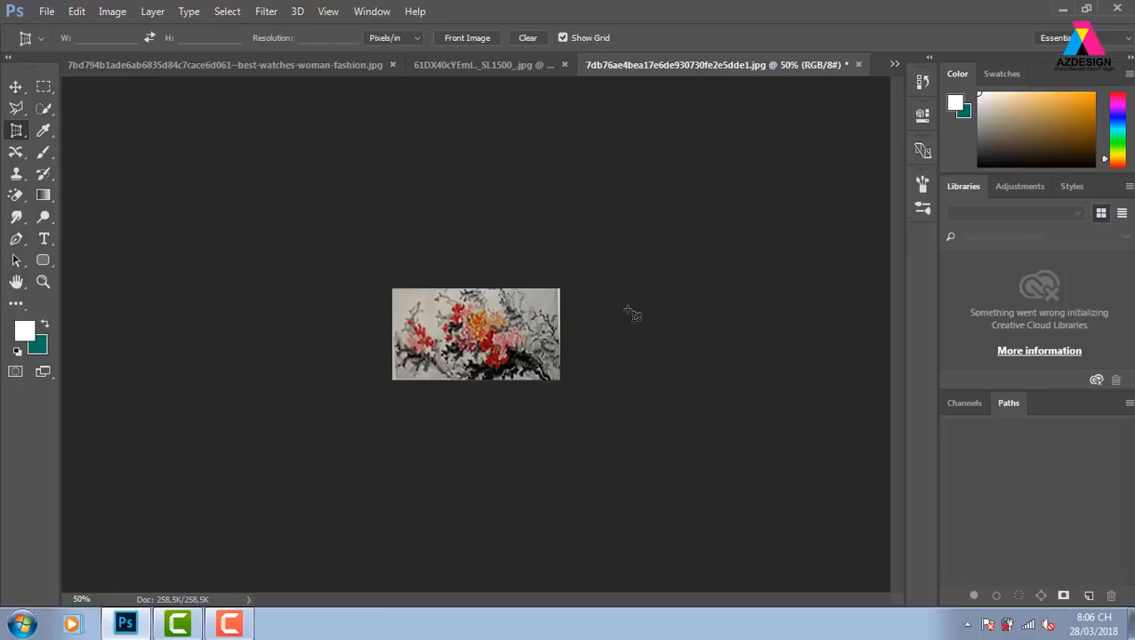
key("ctrl+z")
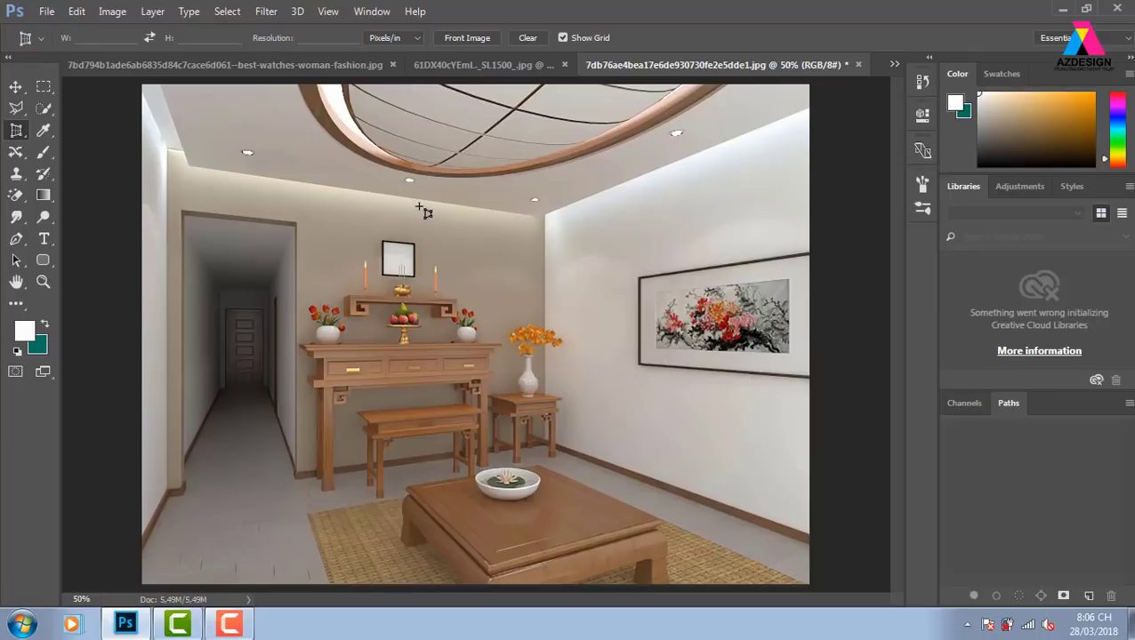
Step: Browse to thuvienanh > tranh > anh and open LostFile_JPG_11137392.jpg
key("ctrl+o")
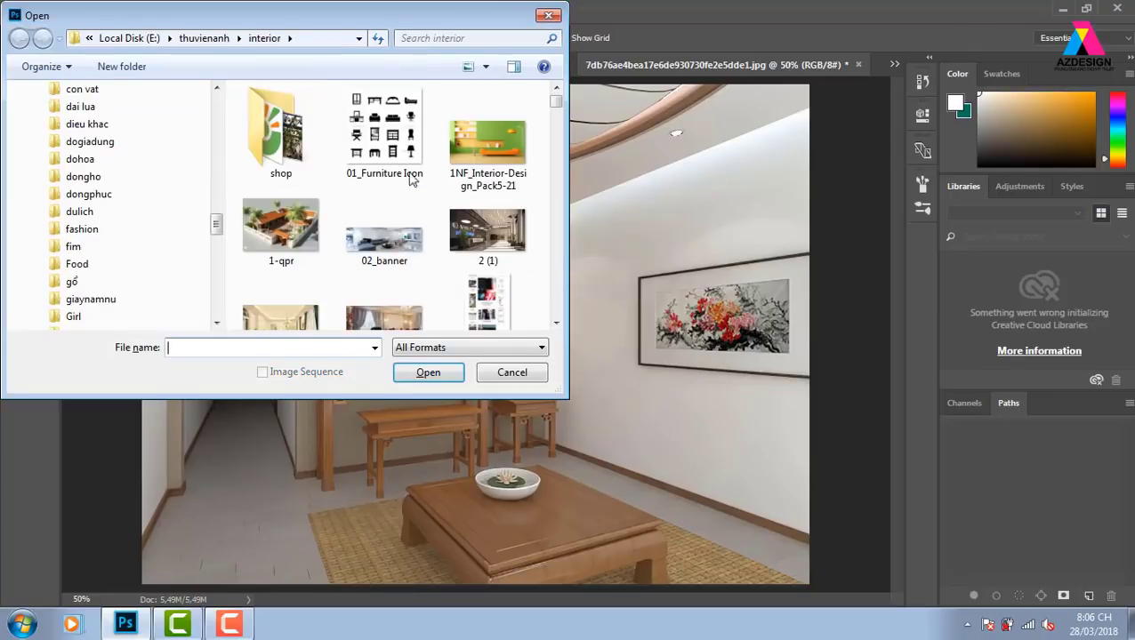
left_click(211, 38)
scroll(357, 203, "down", 5)
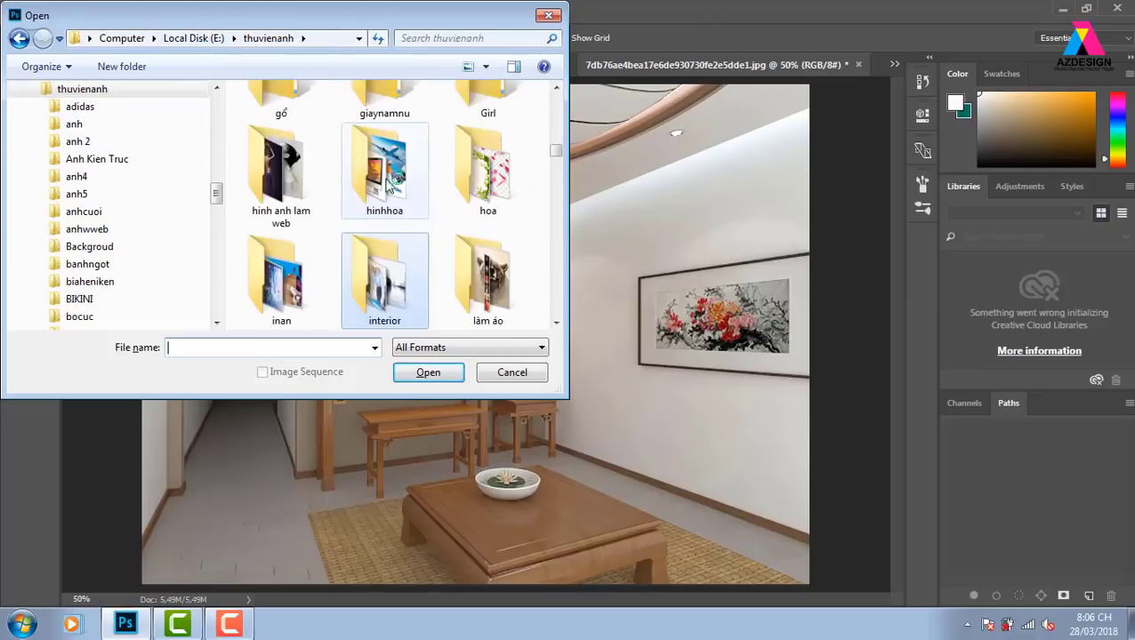
key("t")
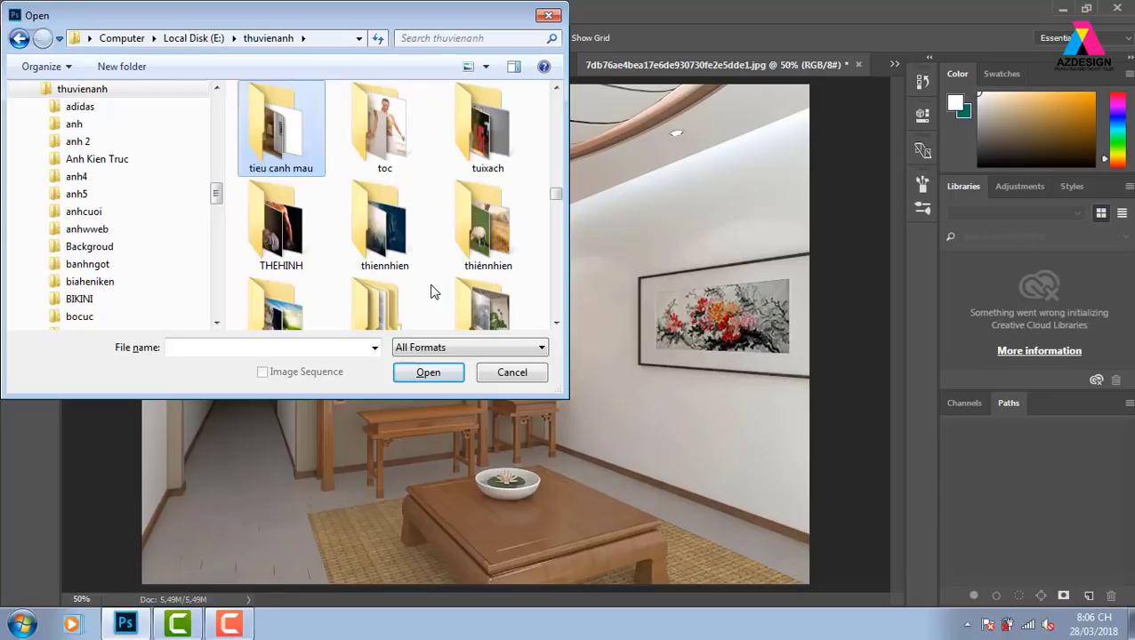
key("t")
key("t")
key("t")
key("t")
key("t")
key("r")
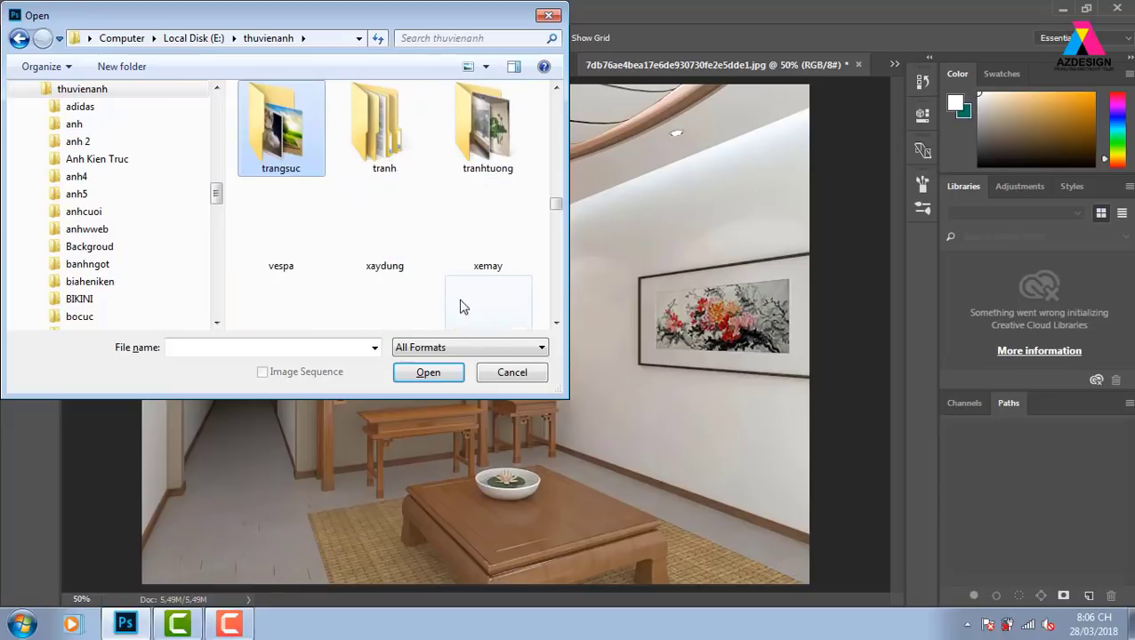
double_click(384, 138)
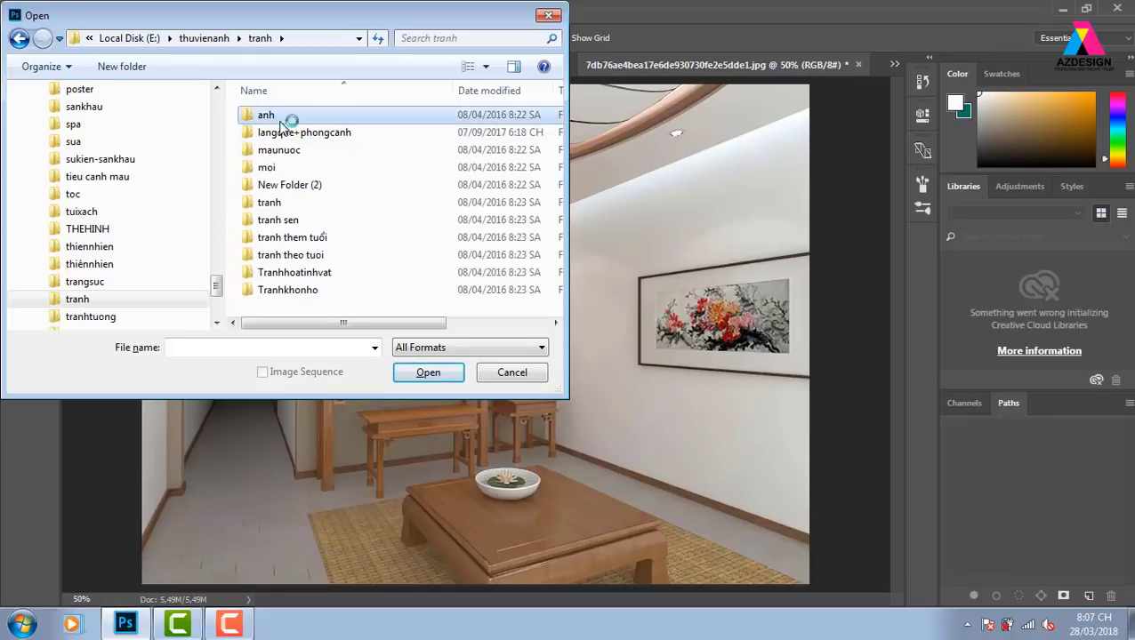
double_click(267, 116)
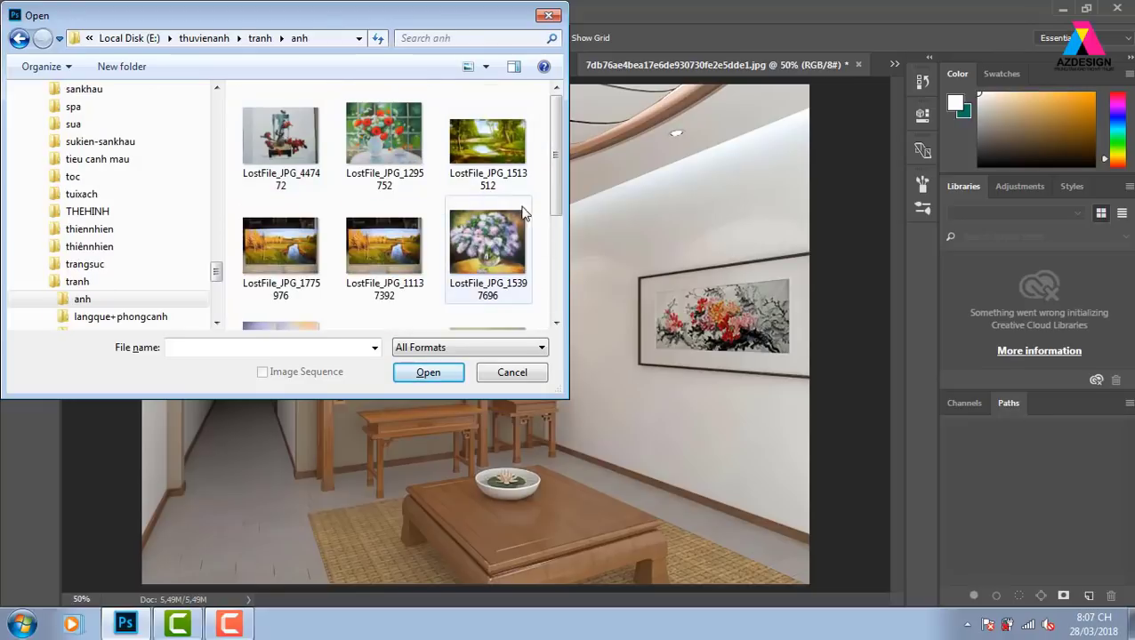
left_click(523, 149)
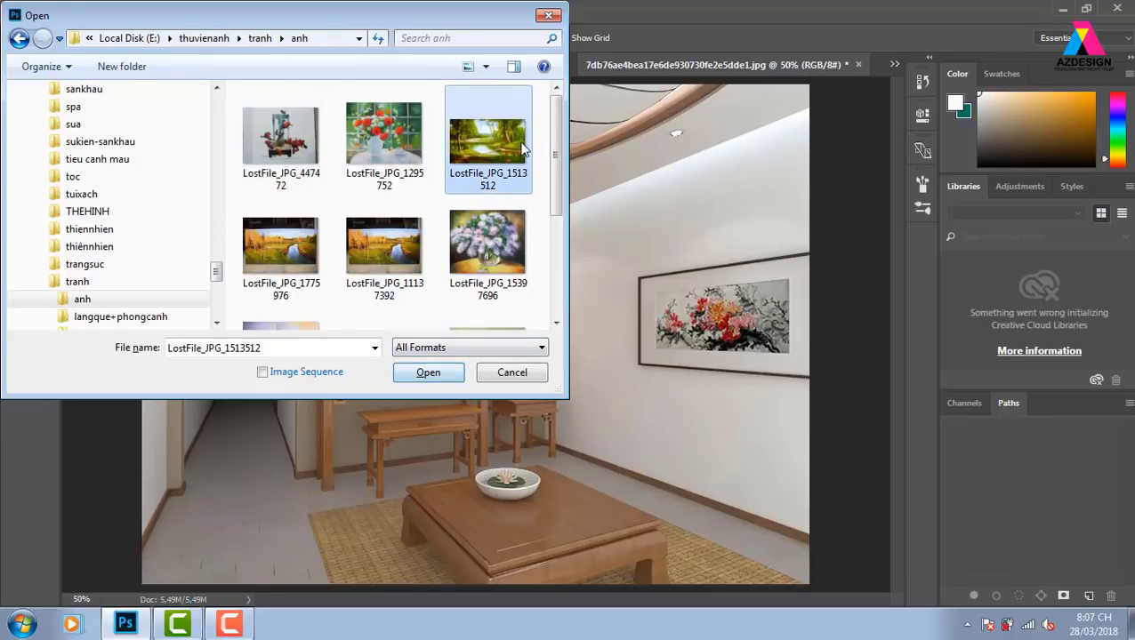
left_click(397, 252)
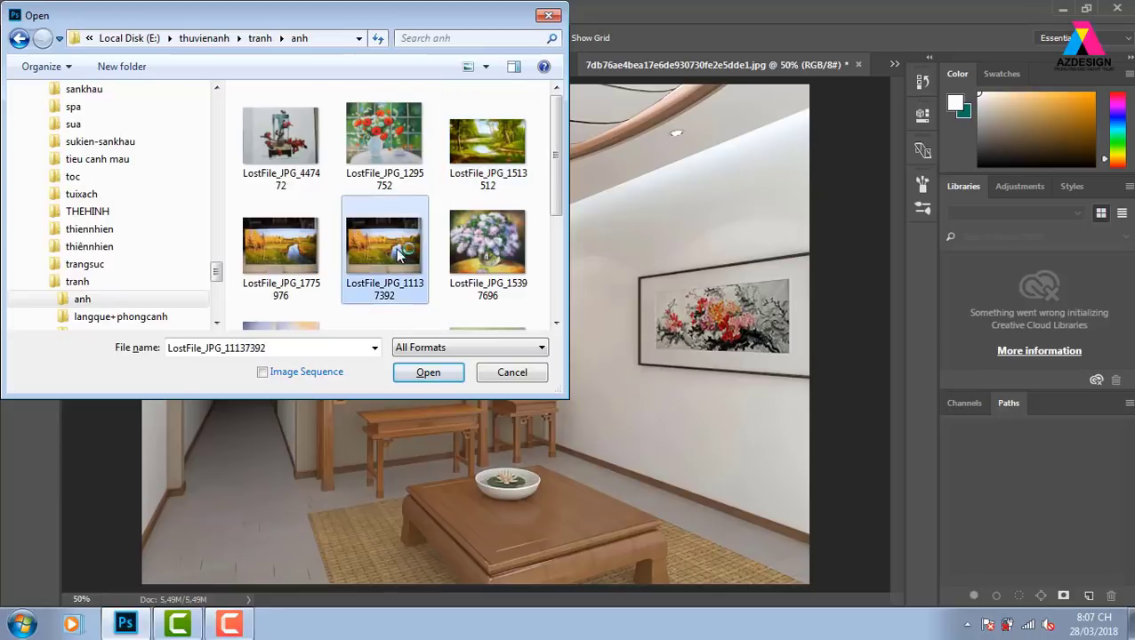
left_click(425, 372)
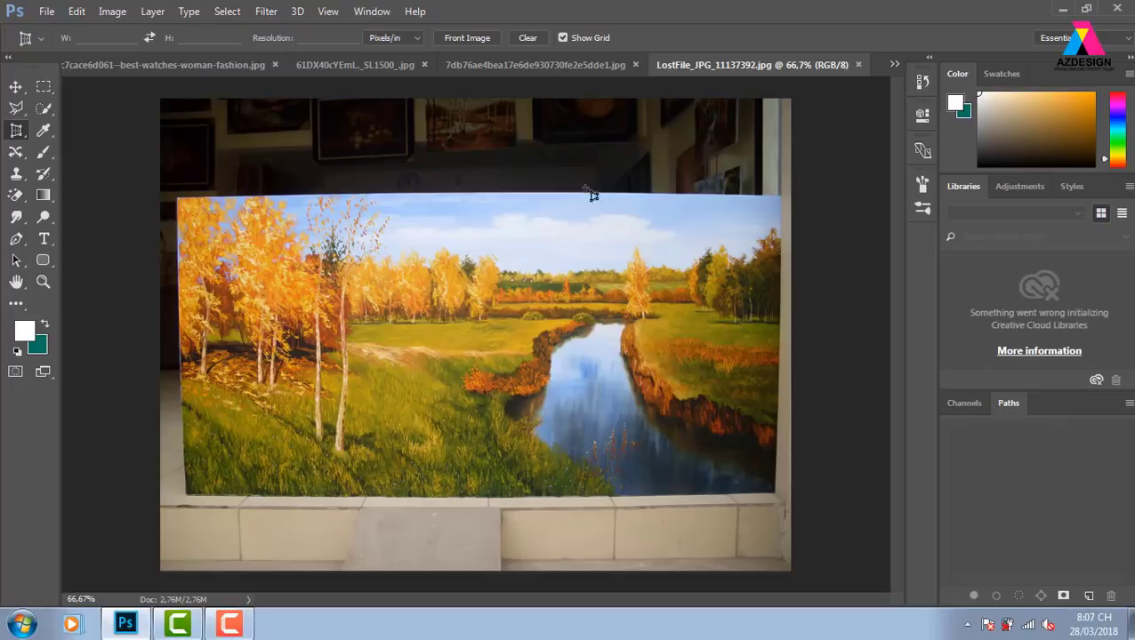
Step: Perspective-crop the autumn river photo by snapping all four corners to the painting's edges
left_click_drag(175, 195, 780, 555)
left_click_drag(760, 199, 781, 195)
left_click_drag(768, 503, 778, 489)
left_click_drag(193, 499, 189, 493)
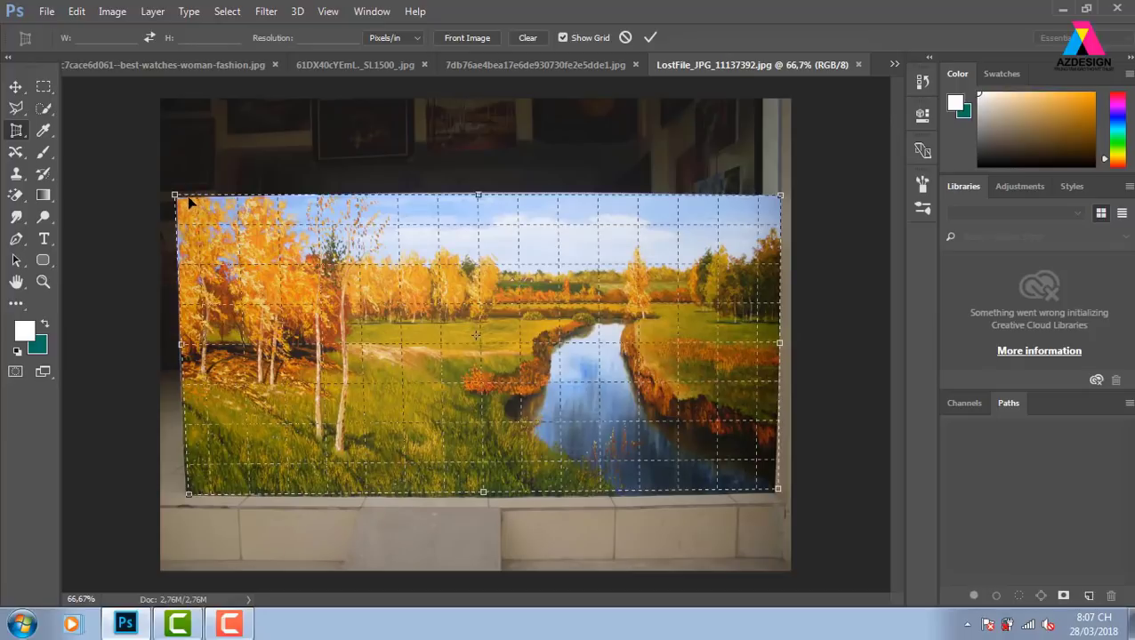
left_click_drag(177, 201, 179, 201)
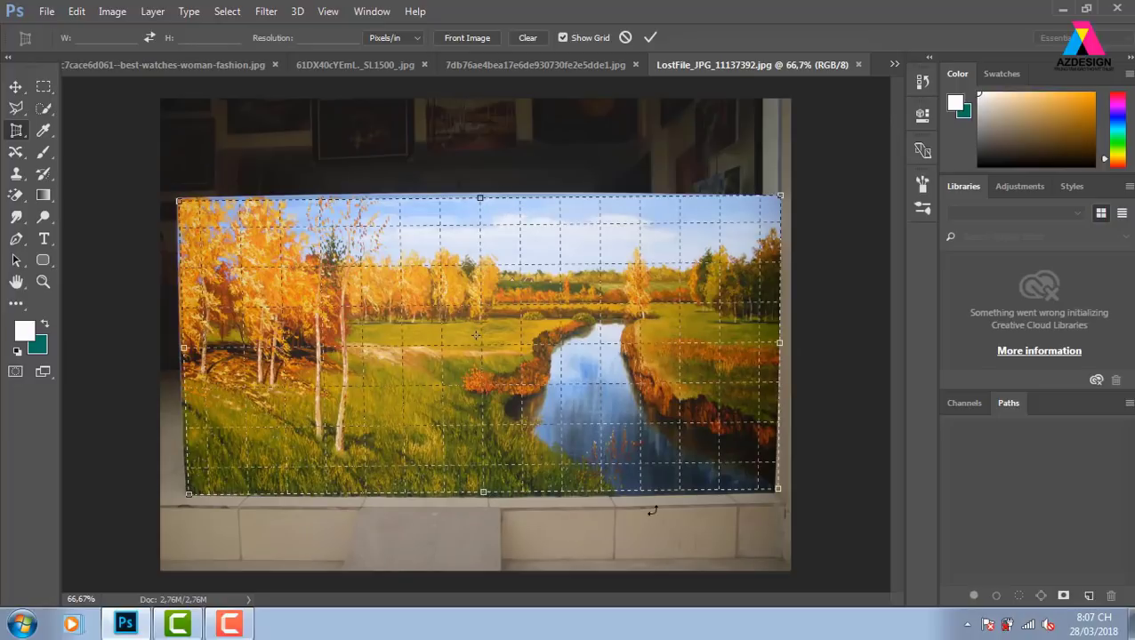
key("Return")
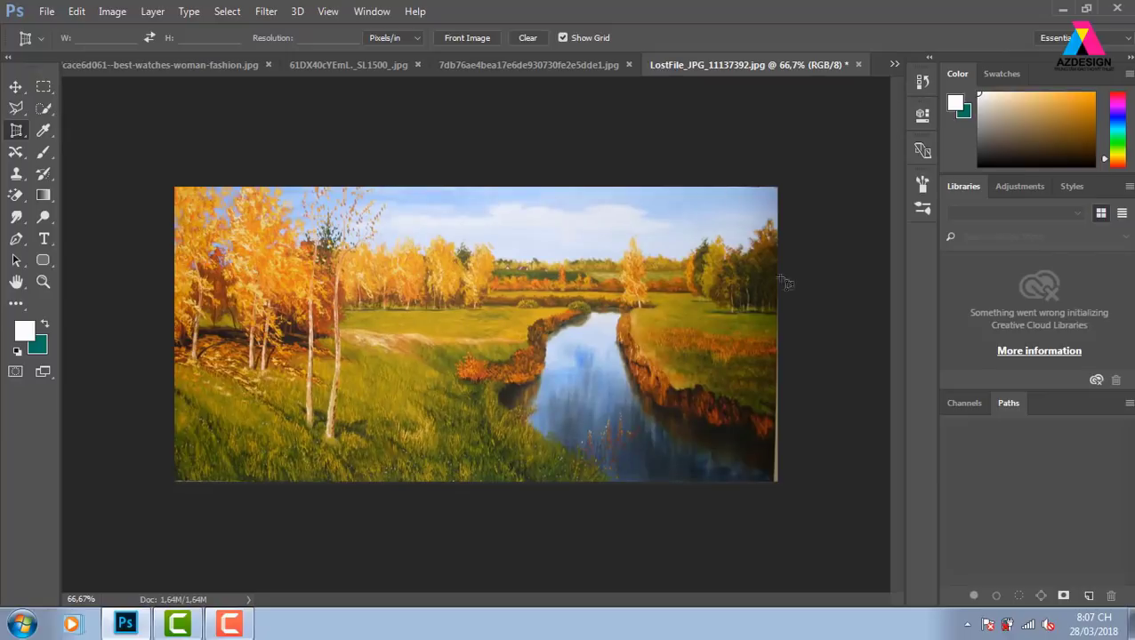
Step: Paste the cropped painting into the room photo as Layer 1 and position it near the centre
left_click(15, 86)
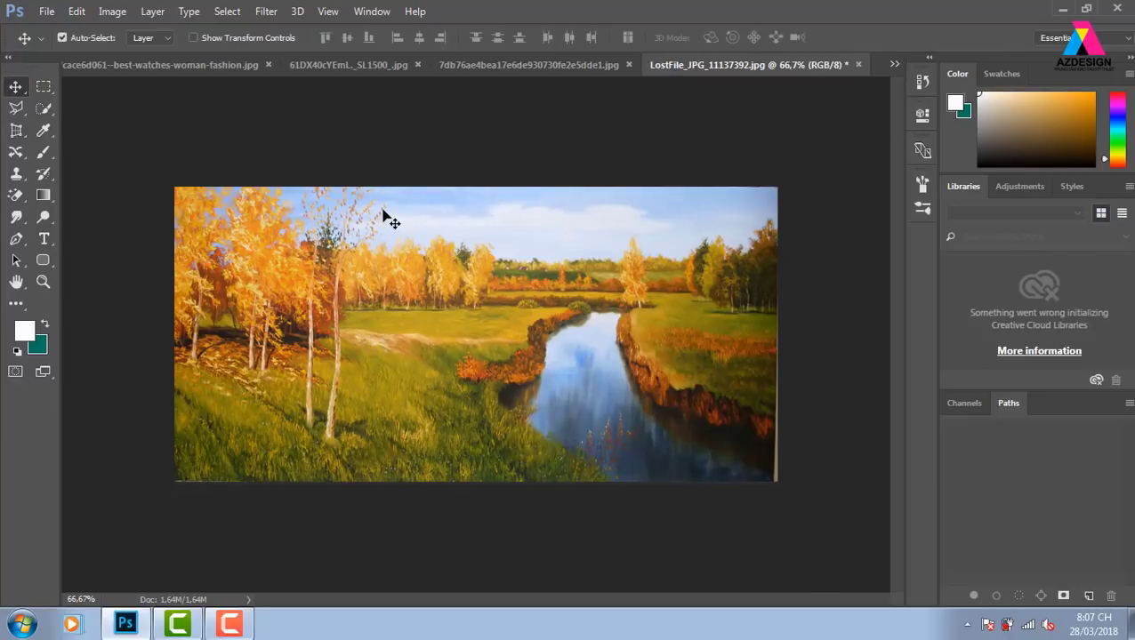
key("ctrl+a")
left_click(545, 65)
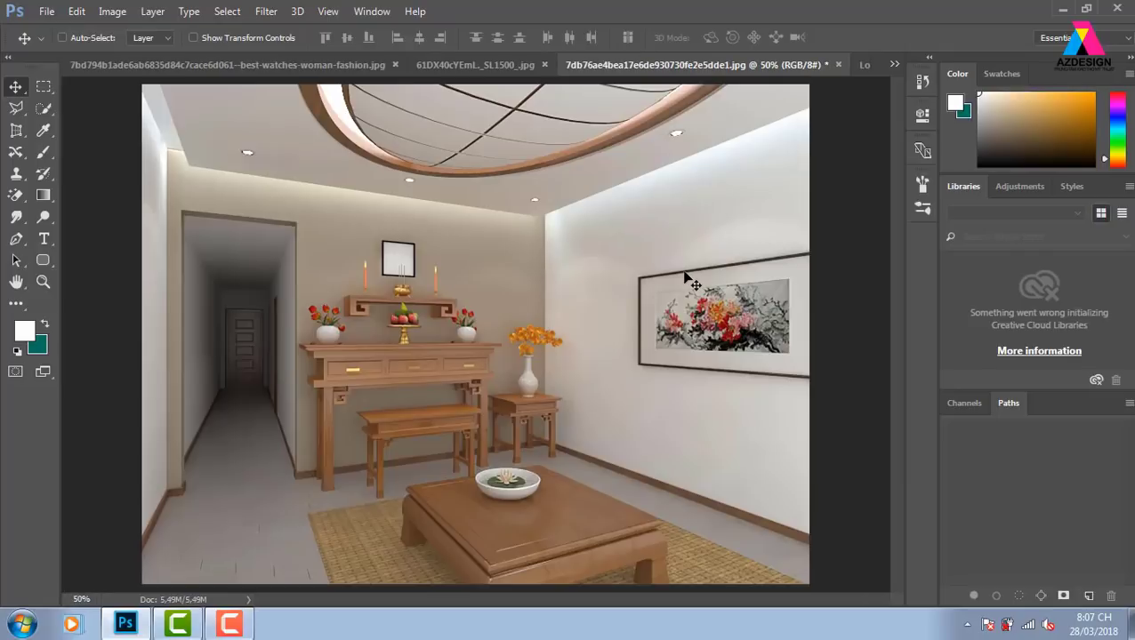
key("ctrl+v")
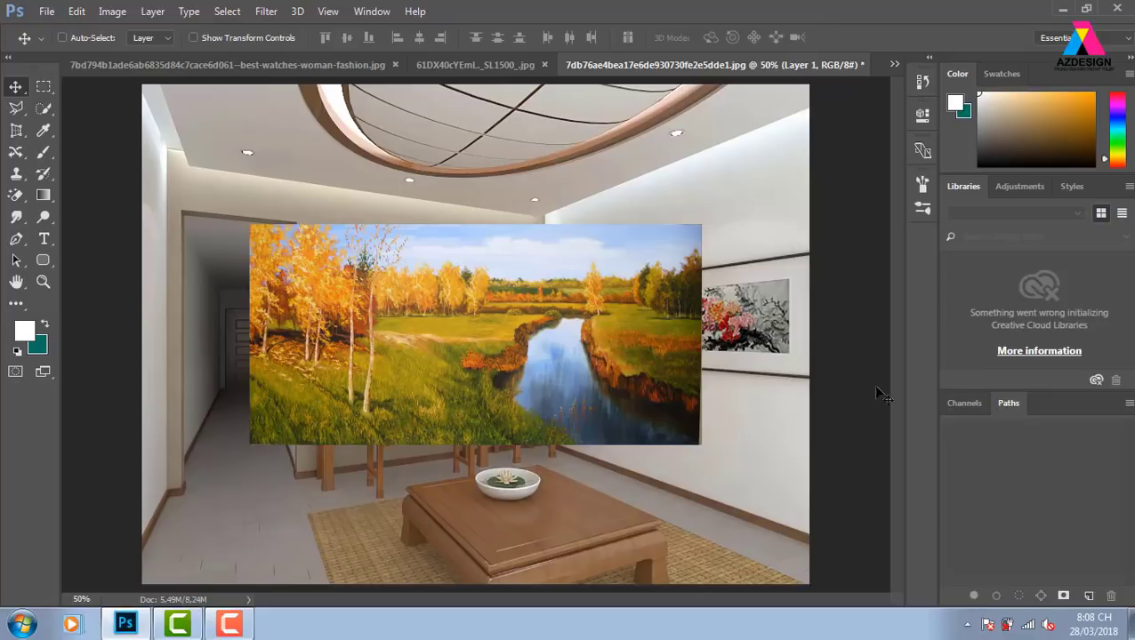
left_click_drag(596, 340, 631, 321)
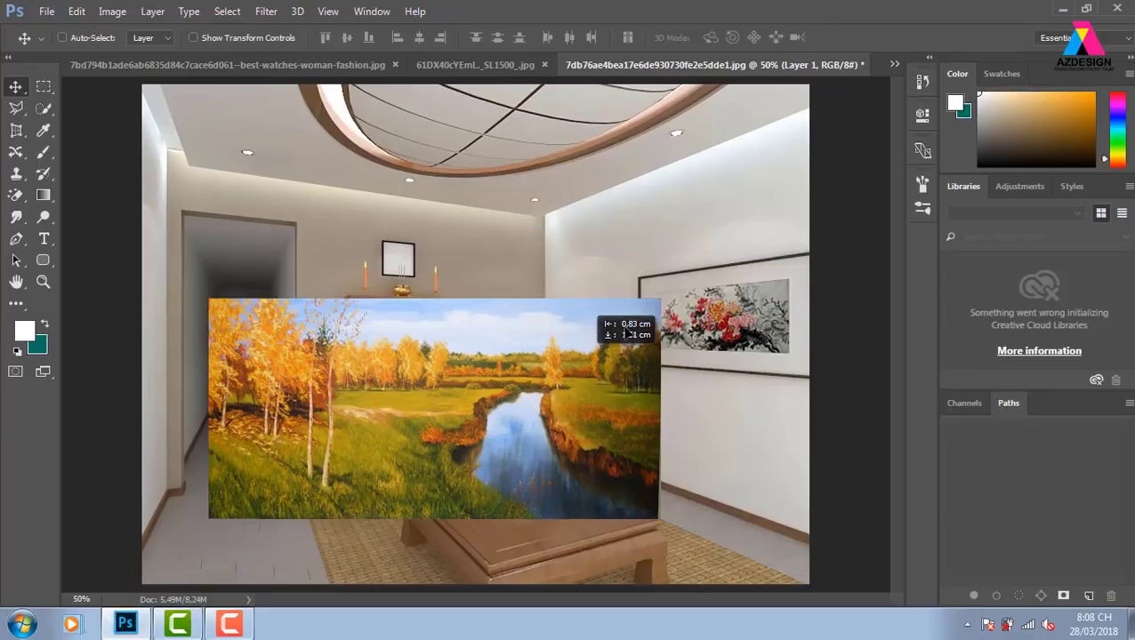
key("shift+Up")
key("shift+Up")
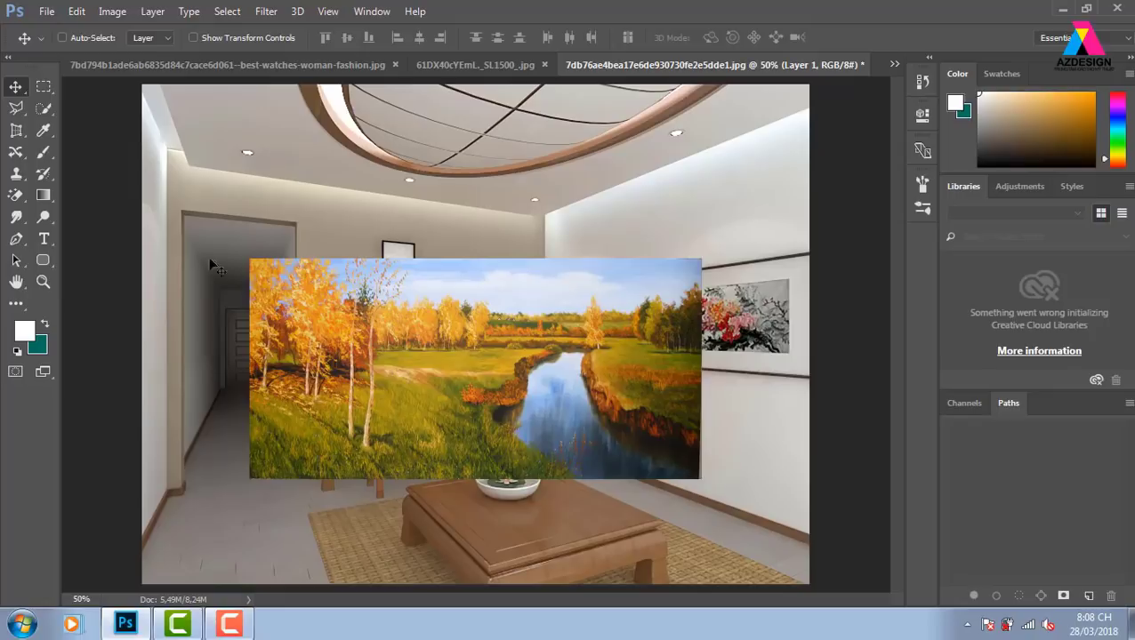
Step: Marquee-select the pasted painting and delete it, then undo to restore it
key("m")
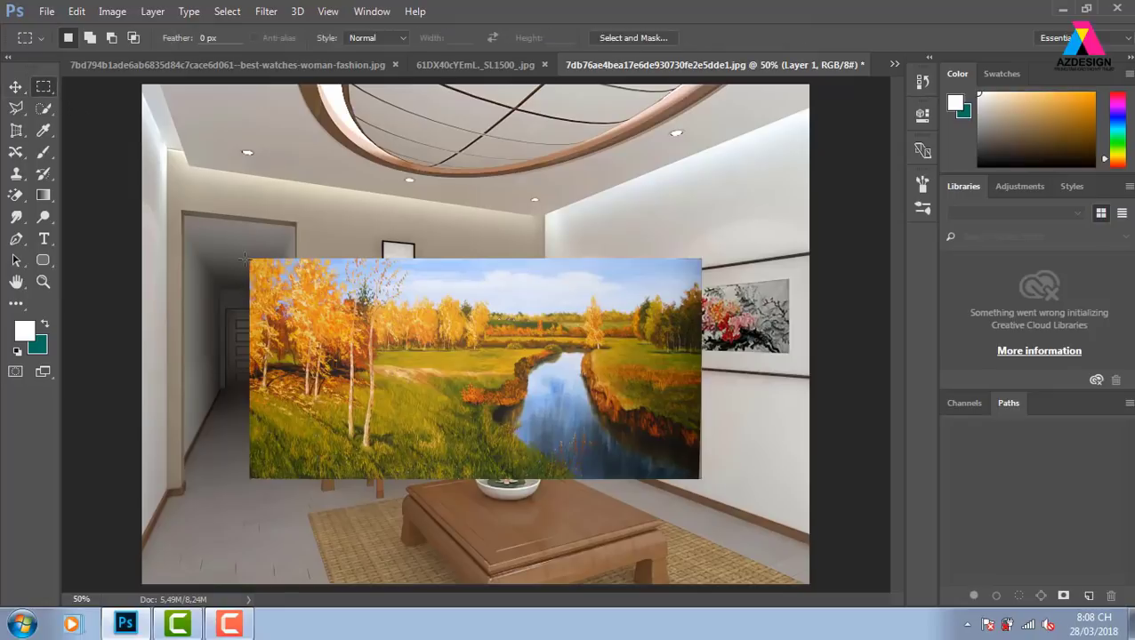
left_click_drag(240, 246, 749, 499)
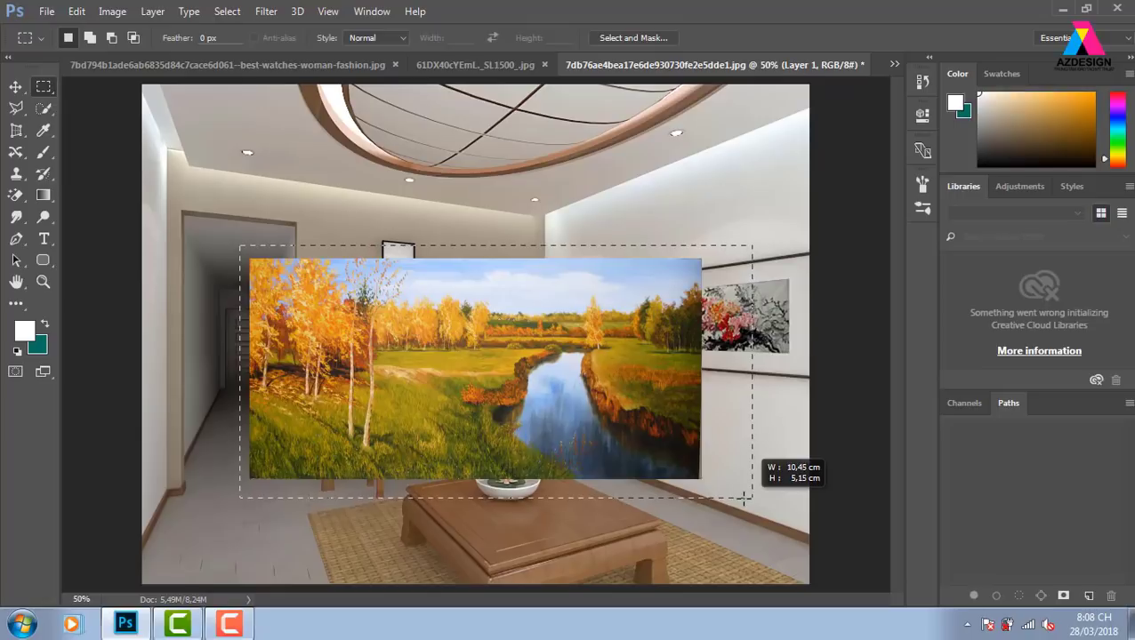
left_click_drag(750, 500, 751, 497)
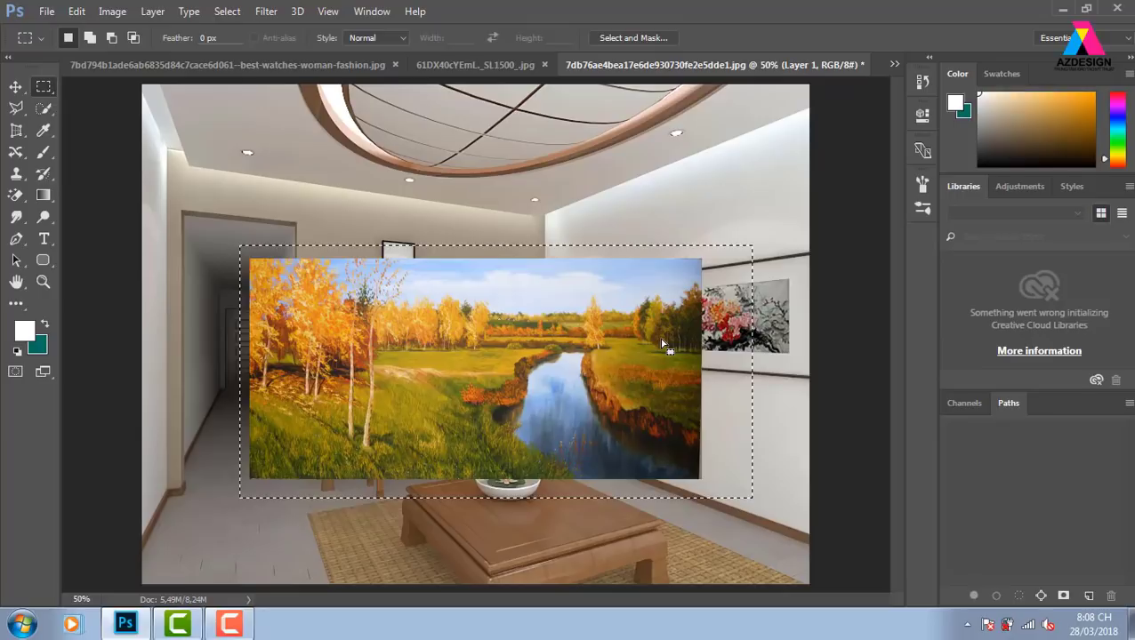
key("ctrl+d")
key("Delete")
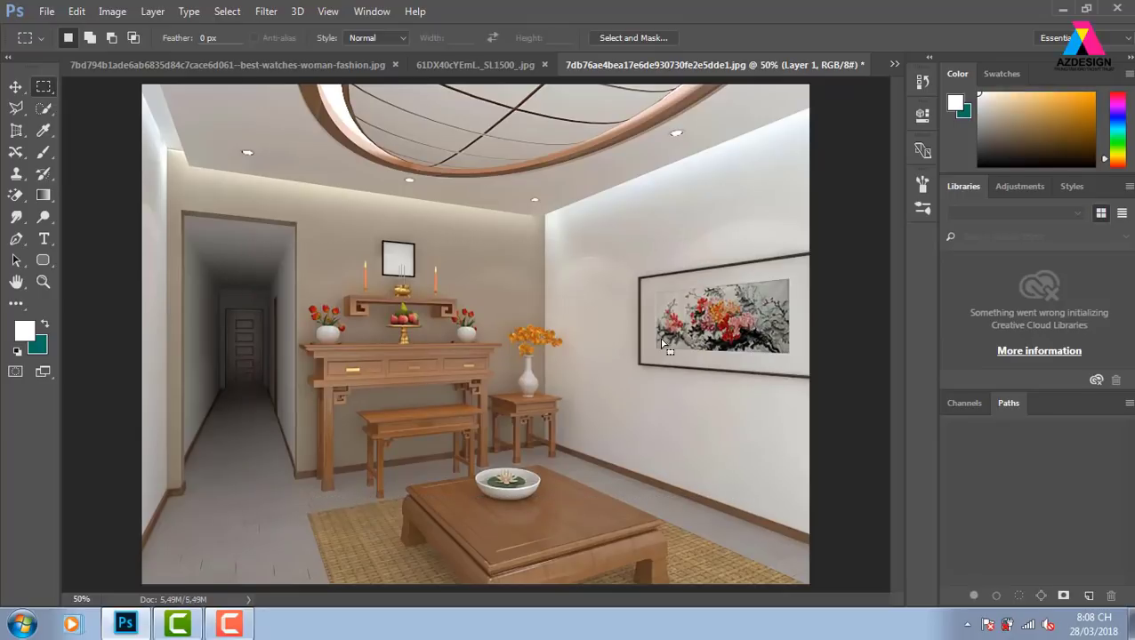
key("ctrl+z")
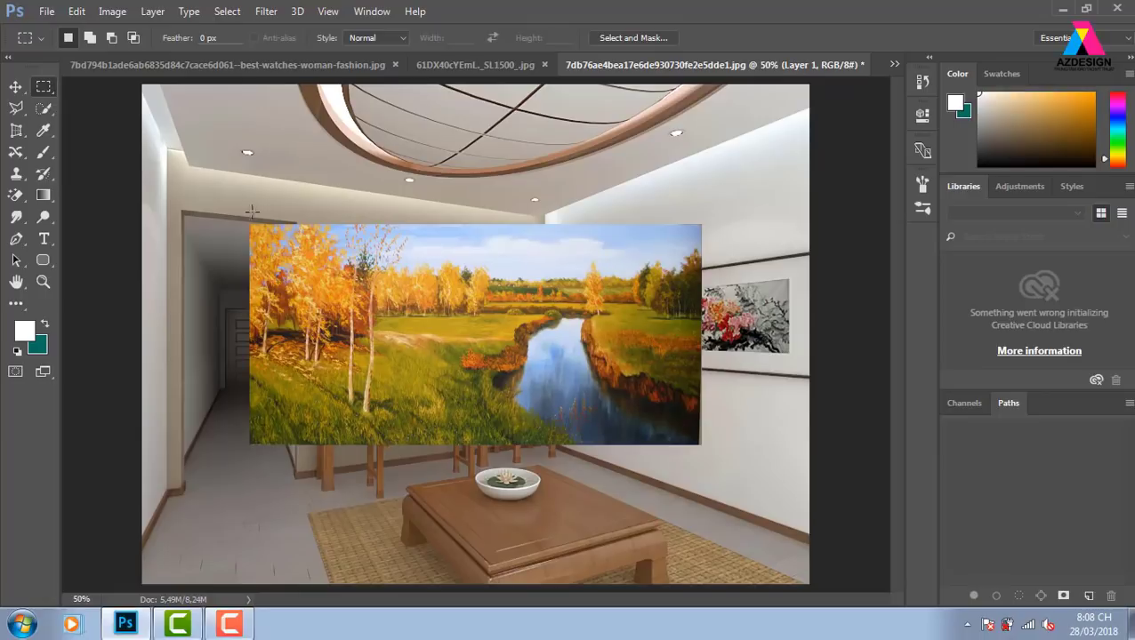
Step: Reselect the painting, paste a duplicate, nudge it down-right, then delete the duplicate
left_click_drag(233, 202, 728, 461)
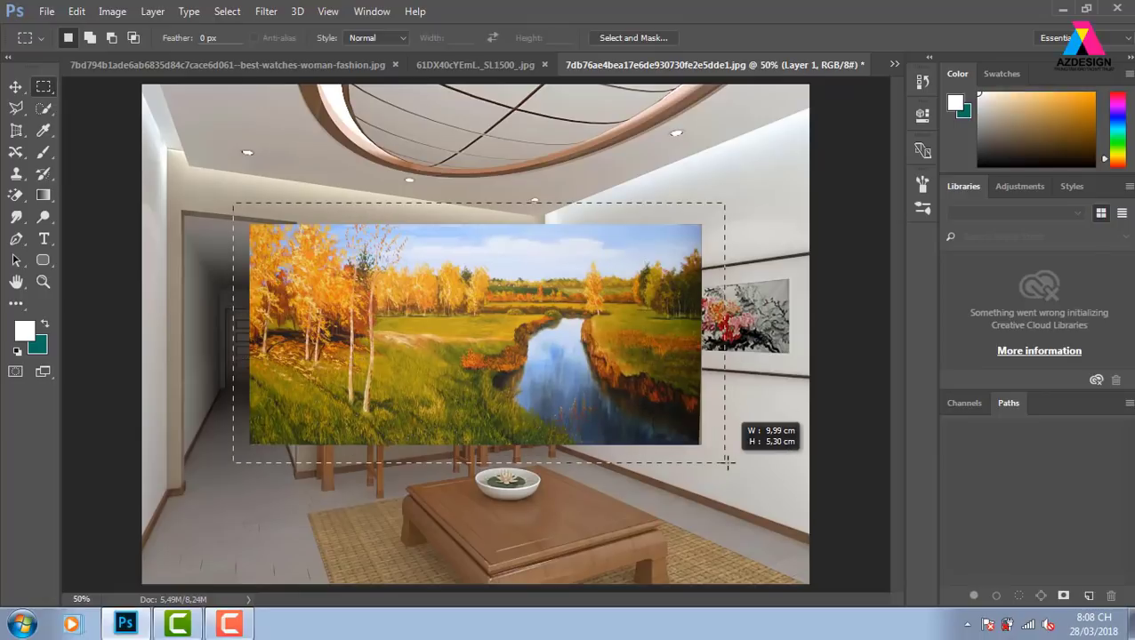
left_click(728, 461)
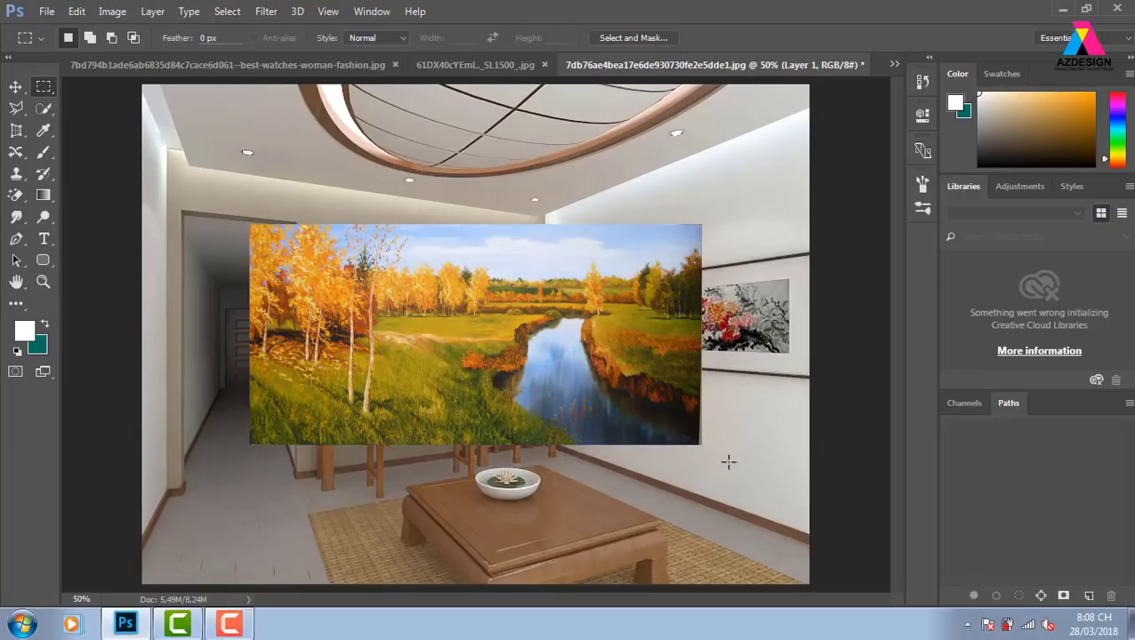
key("ctrl+z")
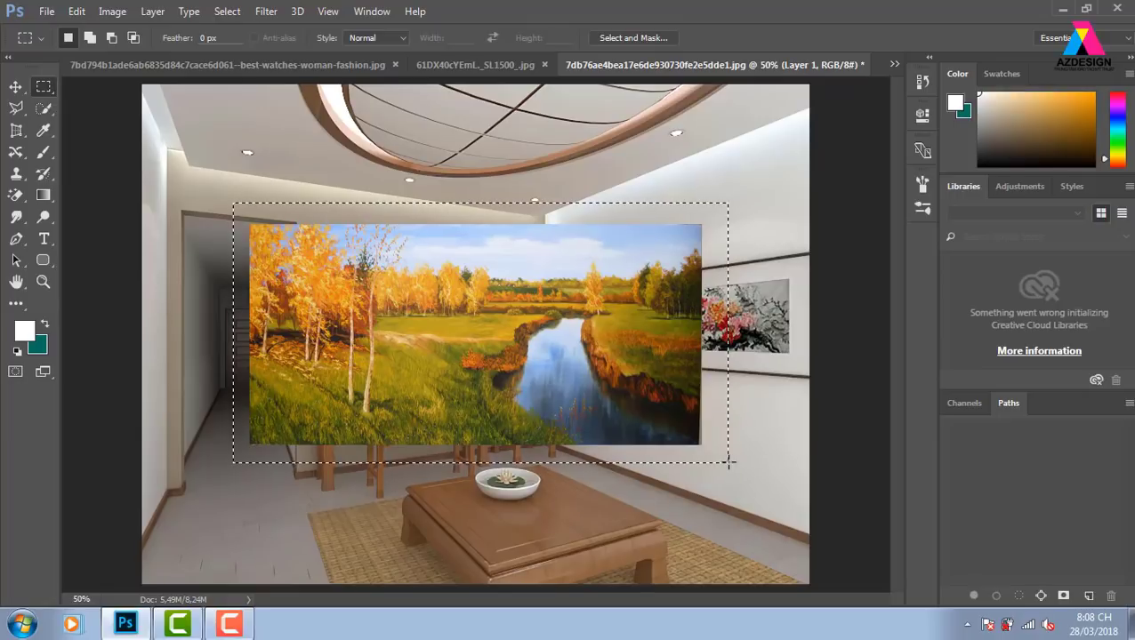
key("ctrl+v")
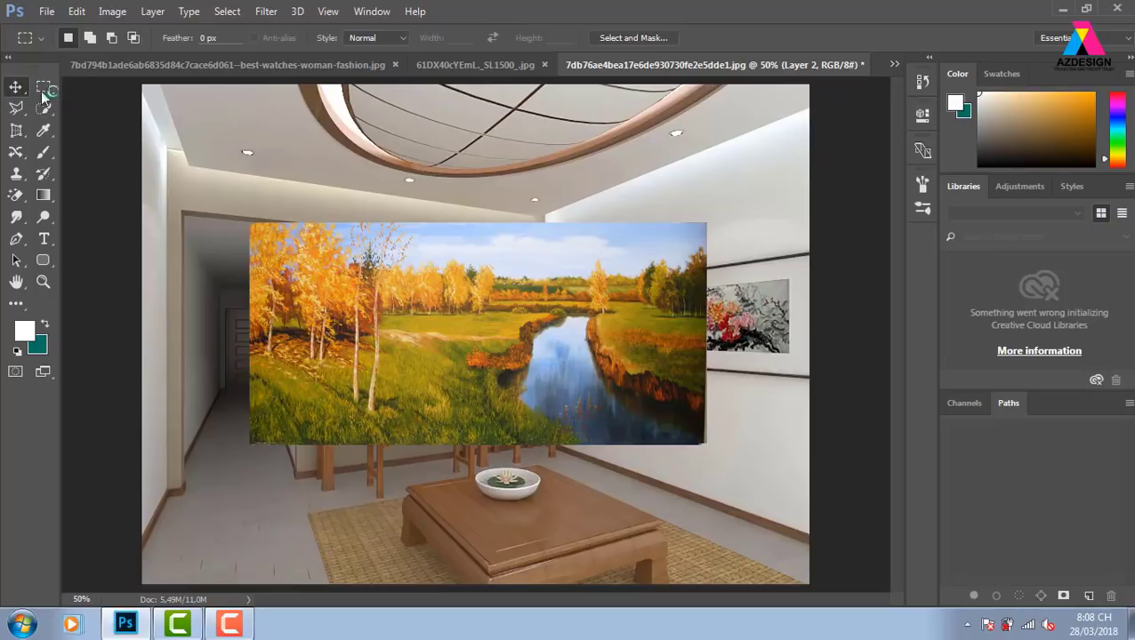
left_click(15, 87)
left_click_drag(578, 388, 594, 411)
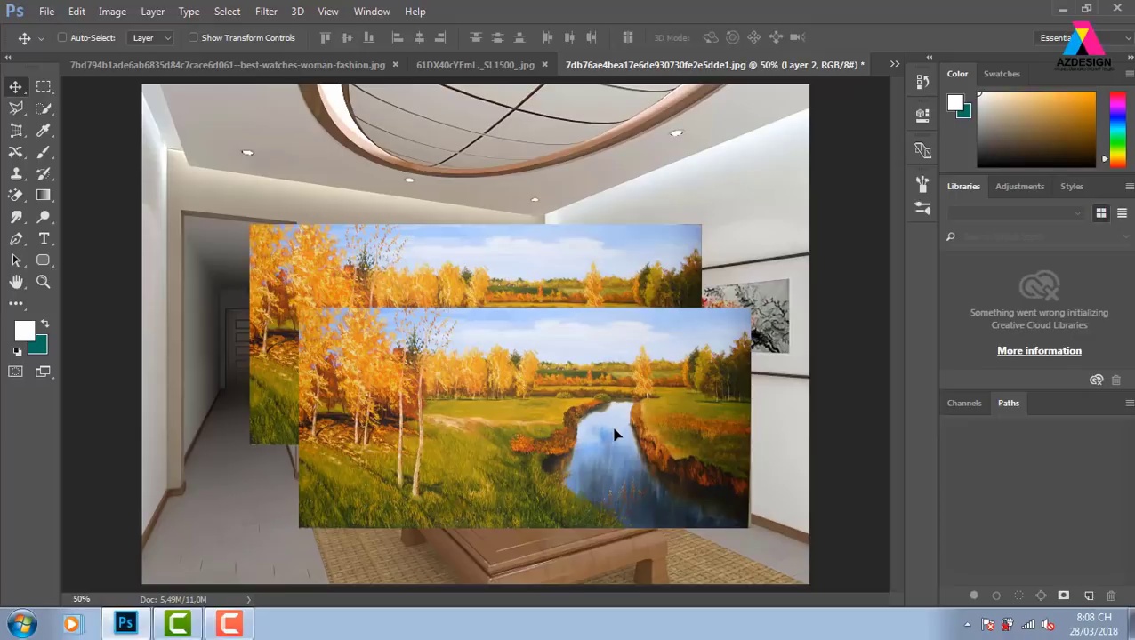
key("Delete")
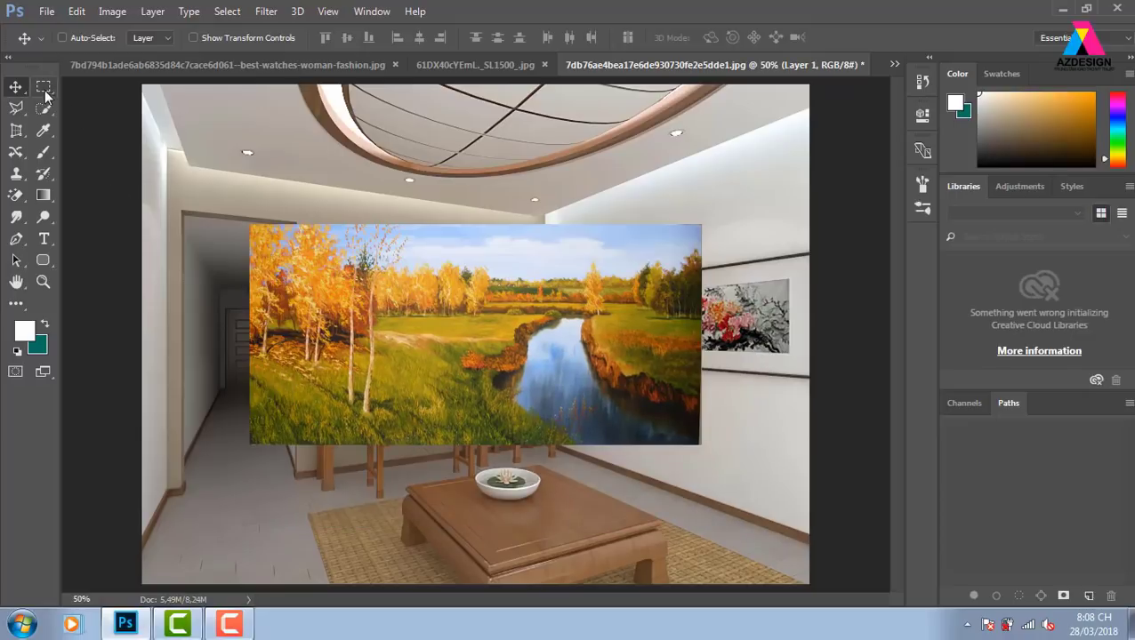
Step: Cut a rectangular selection around the landscape painting off the canvas and show the Layers panel
left_click(45, 89)
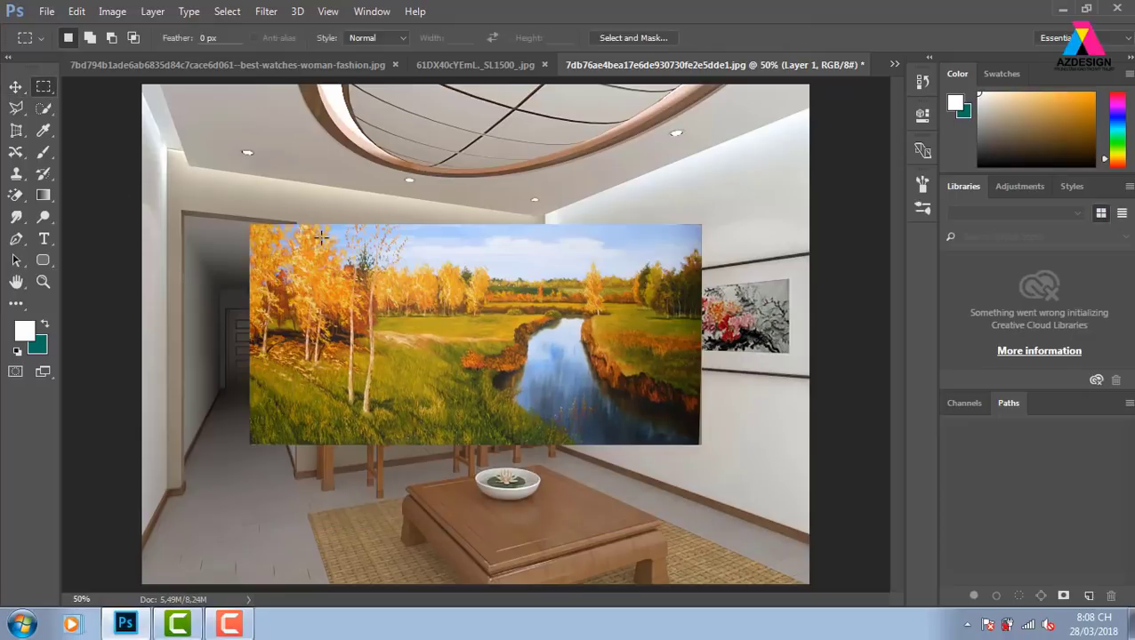
left_click_drag(224, 213, 716, 467)
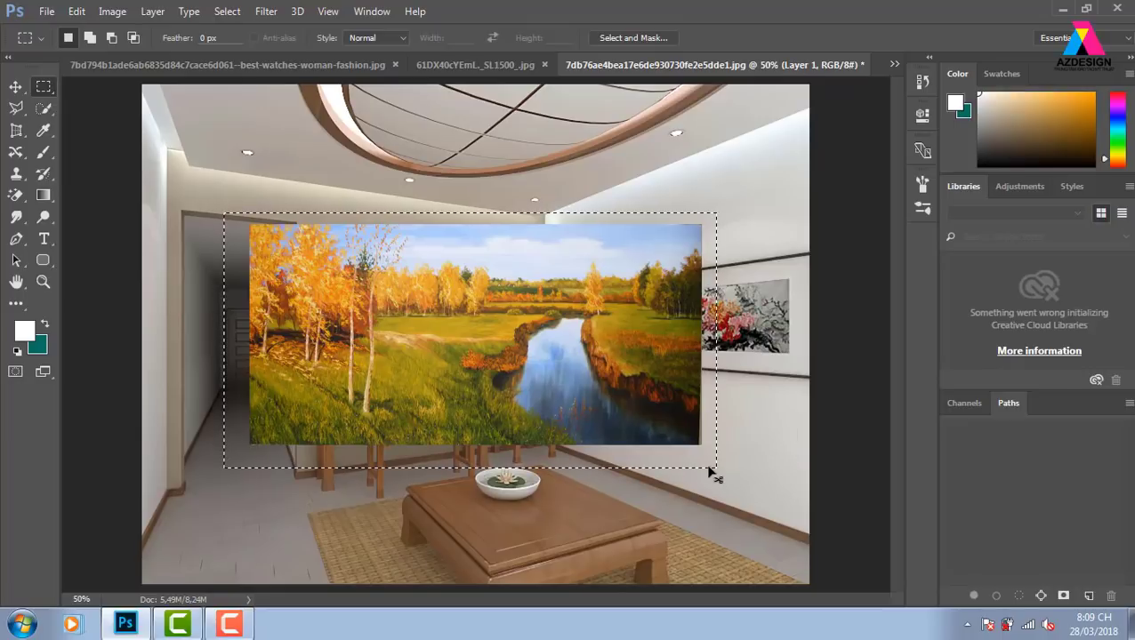
key("ctrl+x")
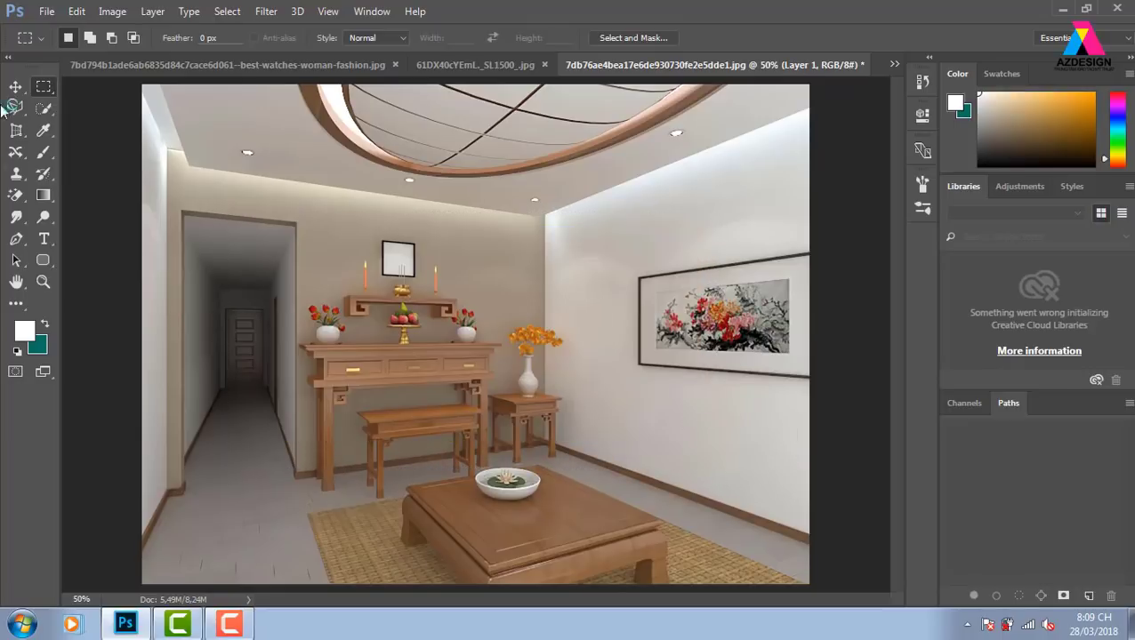
left_click(15, 89)
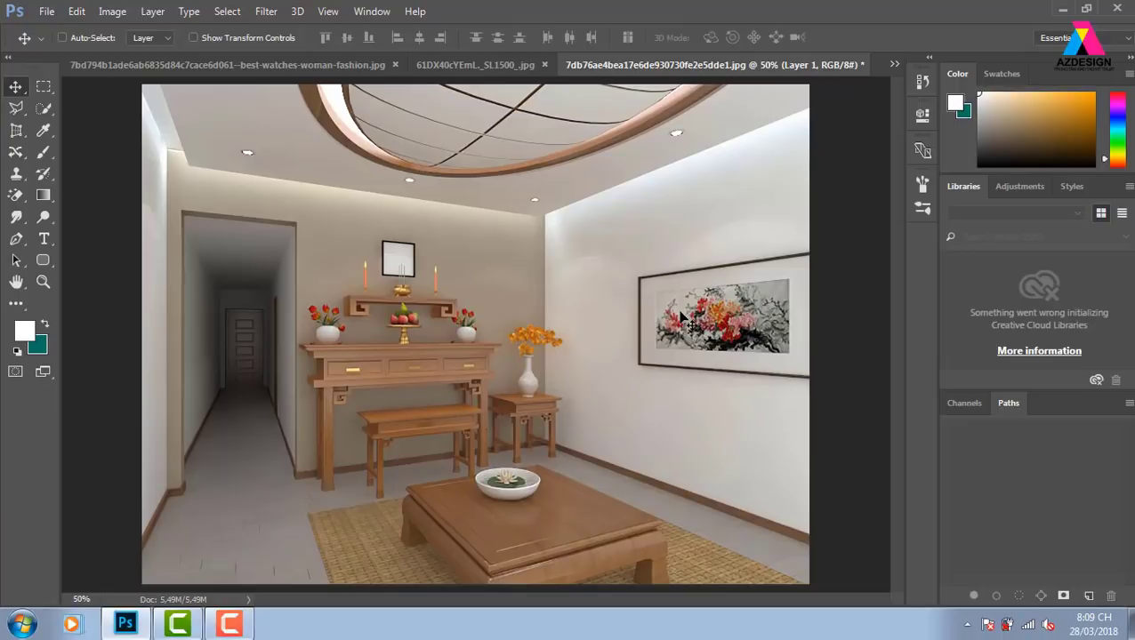
key("F7")
Step: On the Background layer, open Vanishing Point and plot a plane on the right-wall frame's four corners
left_click(894, 257)
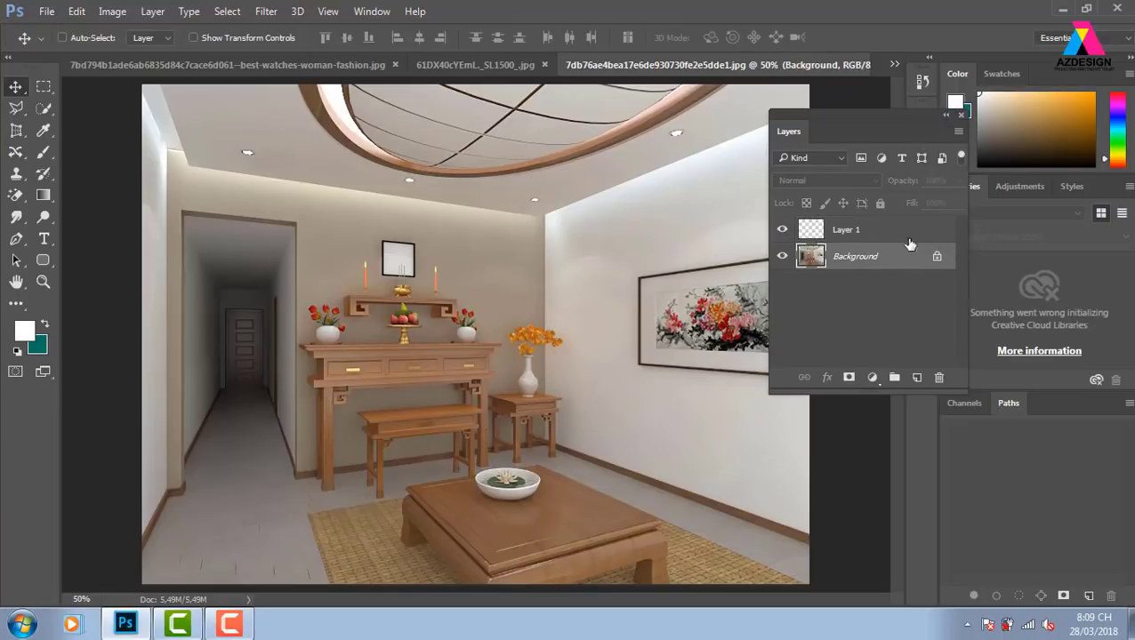
left_click(272, 14)
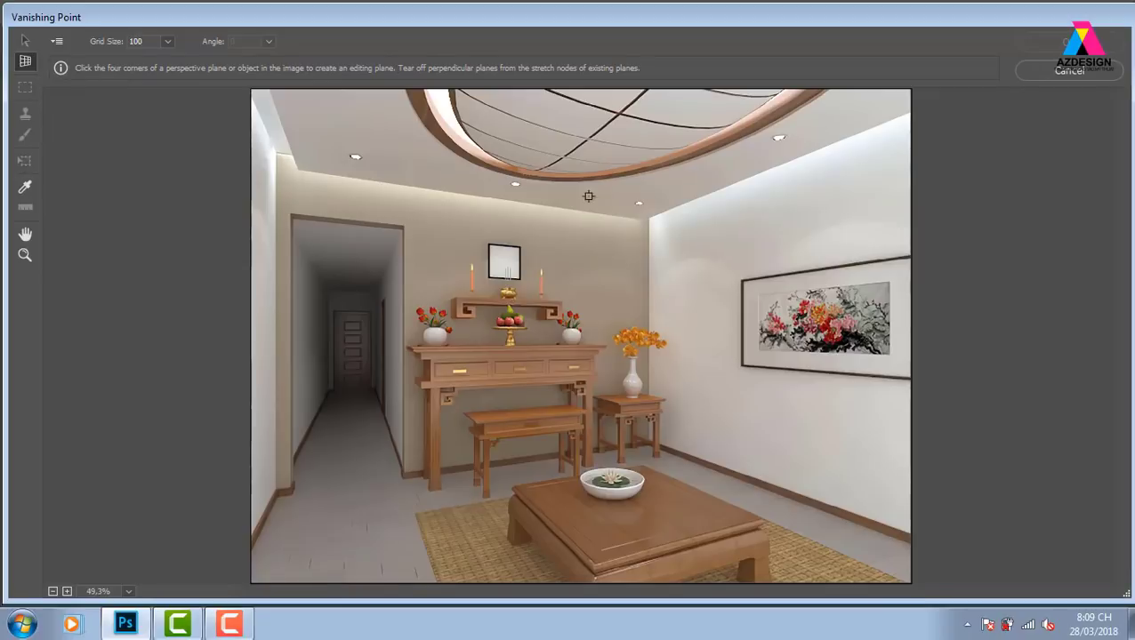
left_click(742, 281)
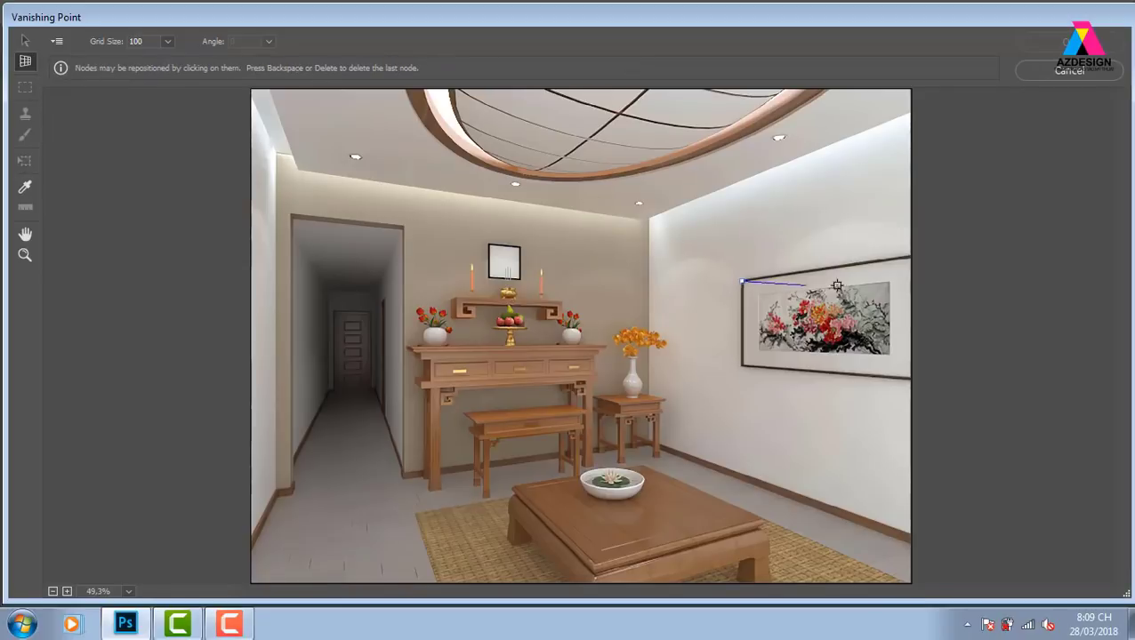
left_click(910, 257)
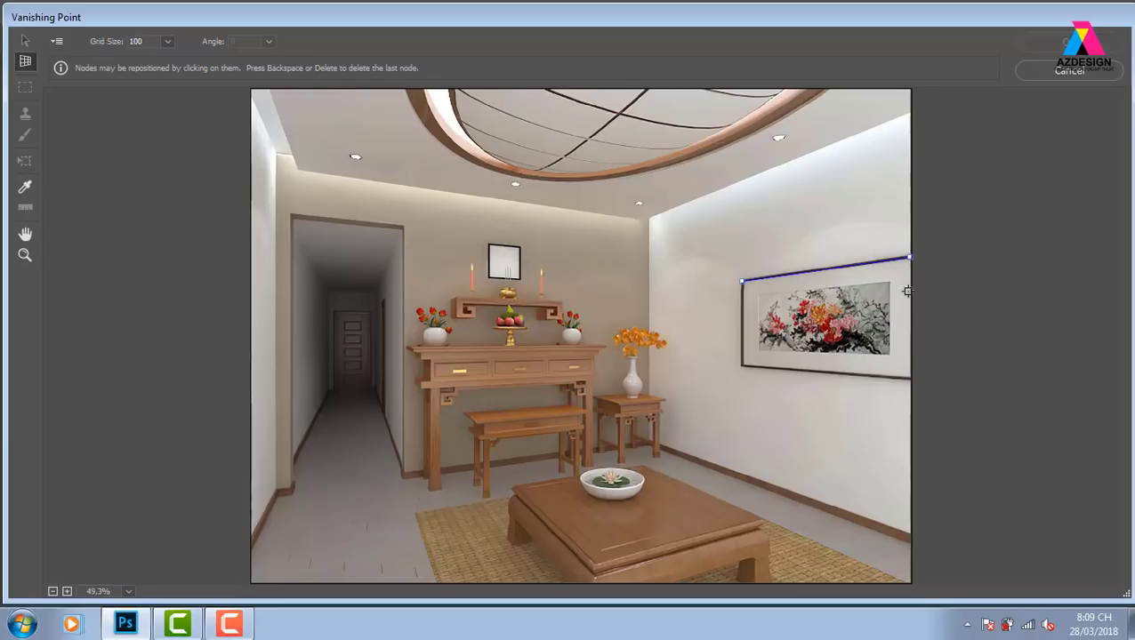
left_click(910, 379)
left_click(741, 365)
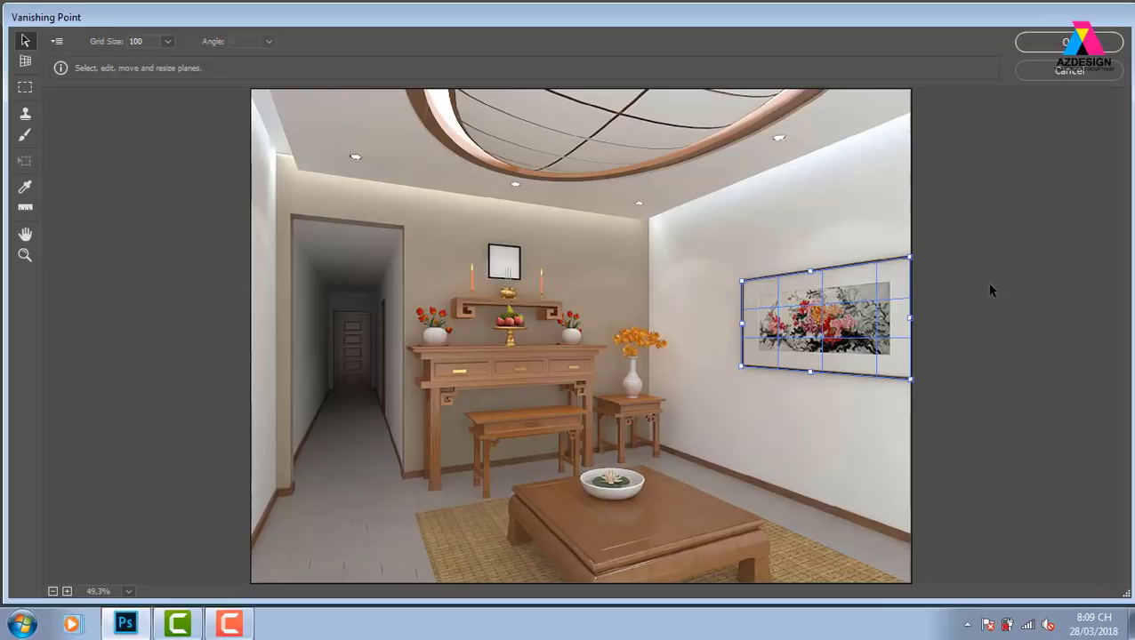
key("alt")
key("ctrl+v")
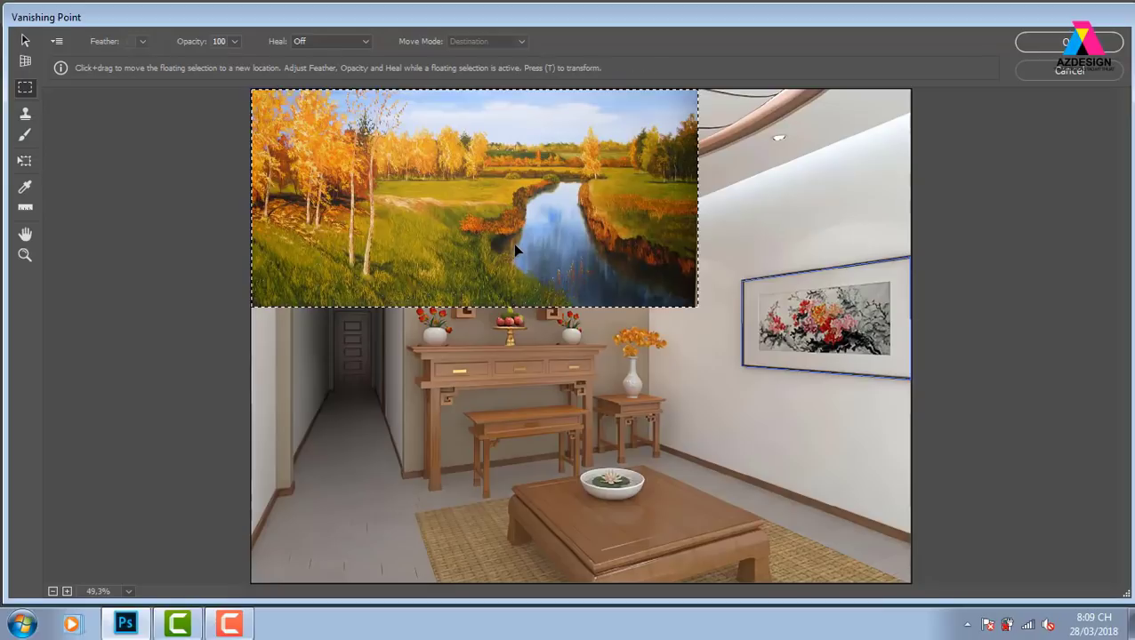
left_click_drag(446, 179, 793, 316)
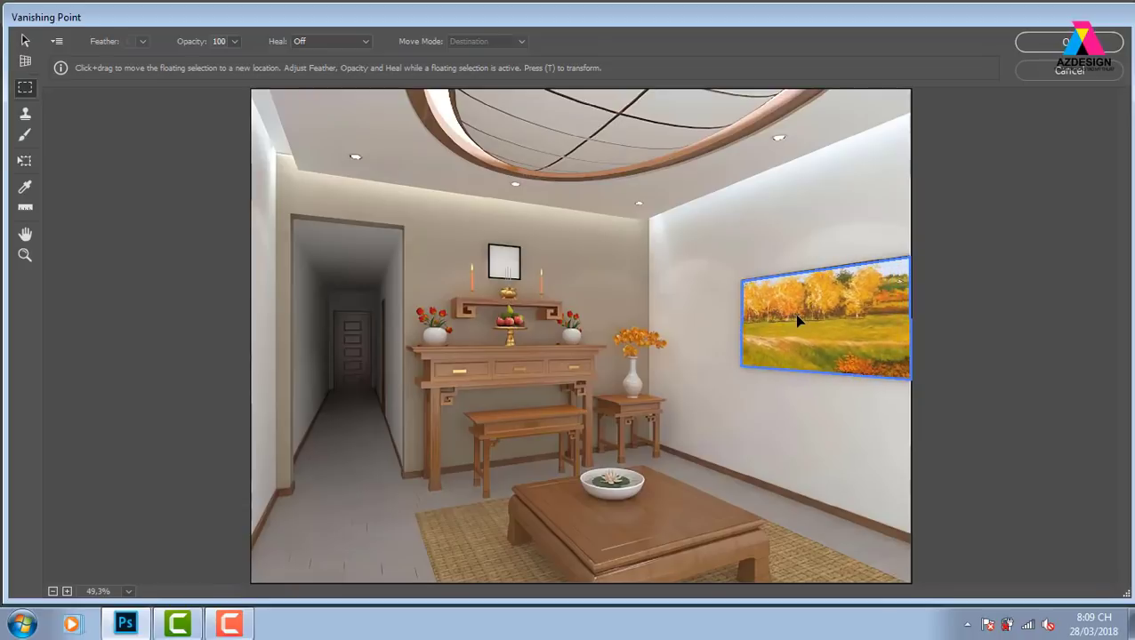
mouse_move(768, 307)
left_mouse_down()
mouse_move(499, 240)
mouse_move(786, 320)
left_mouse_up()
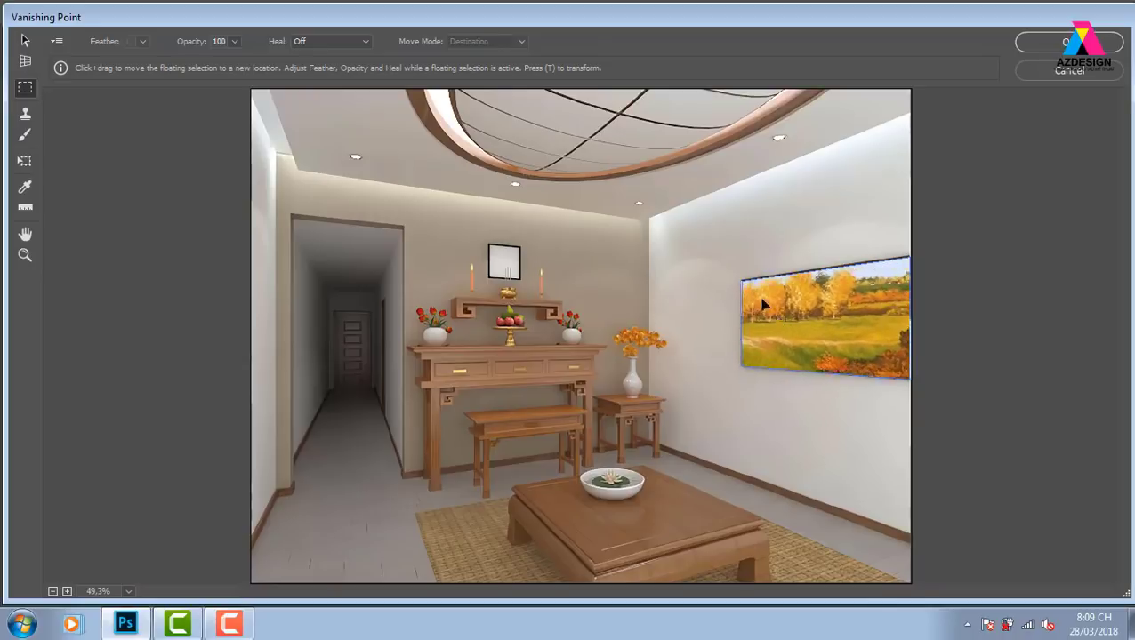
mouse_move(782, 320)
left_mouse_down()
mouse_move(835, 324)
mouse_move(818, 300)
mouse_move(835, 303)
mouse_move(840, 345)
mouse_move(818, 374)
mouse_move(860, 325)
mouse_move(771, 311)
mouse_move(577, 223)
mouse_move(519, 240)
mouse_move(615, 281)
mouse_move(546, 258)
left_mouse_up()
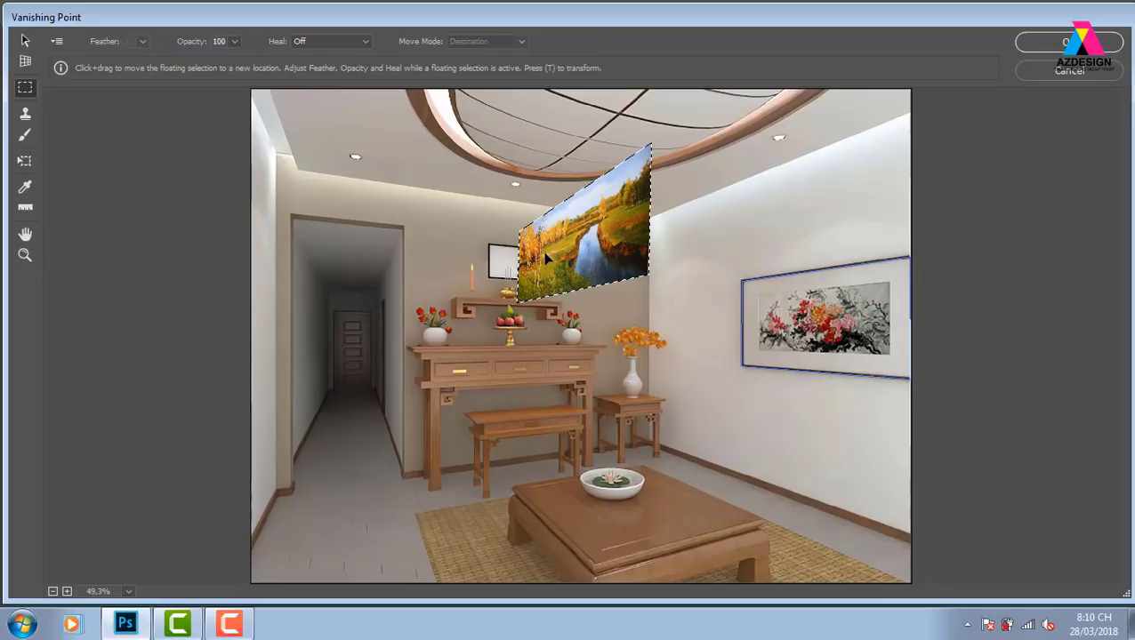
key("ctrl+alt+z")
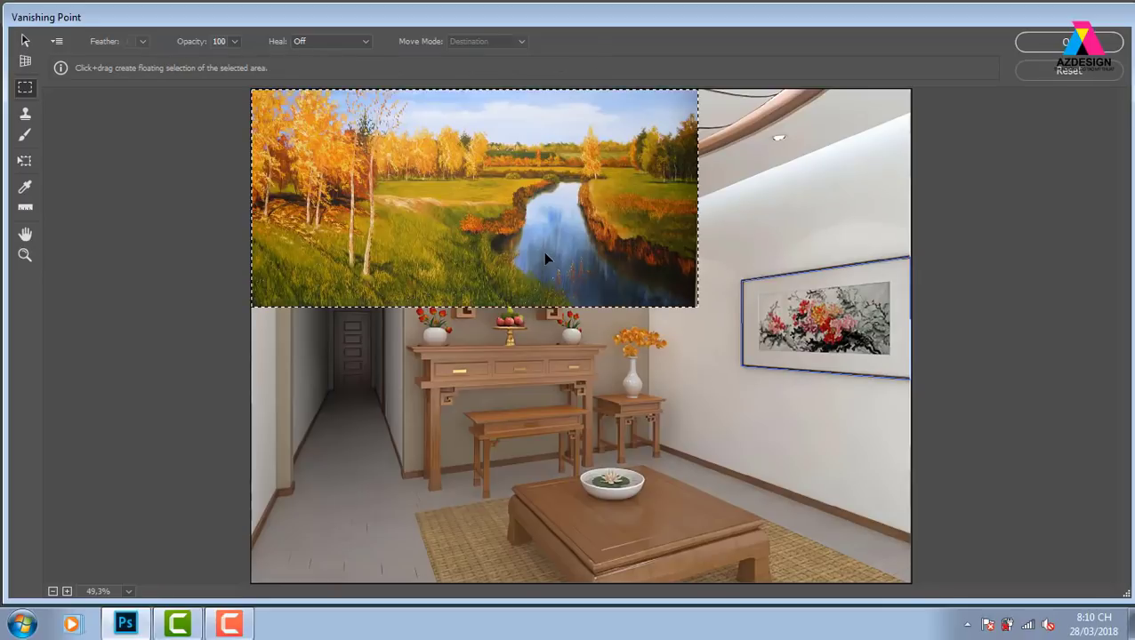
key("ctrl+z")
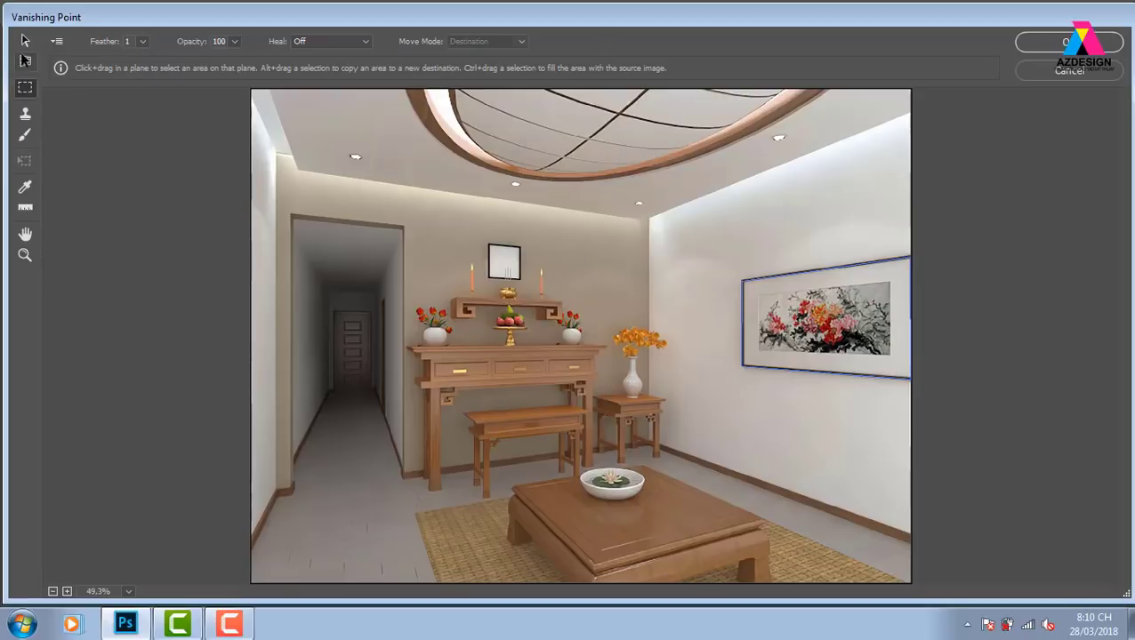
Step: Redraw the plane with Create Plane at the frame corners (832,316), (1024,289), (1025,425), (832,410)
left_click(25, 61)
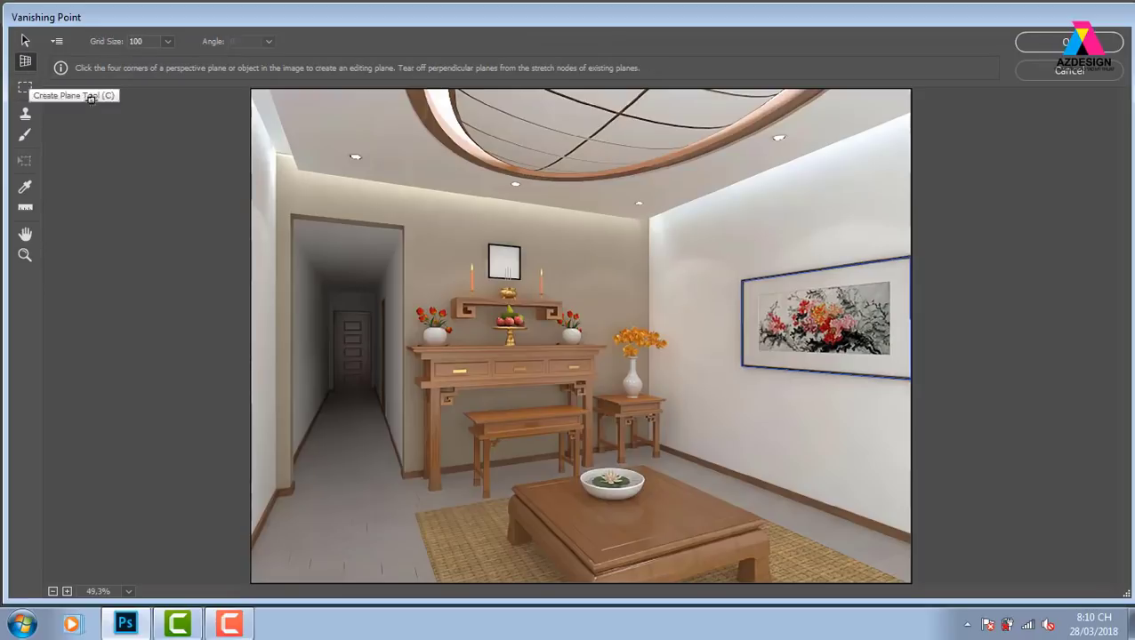
left_click(740, 281)
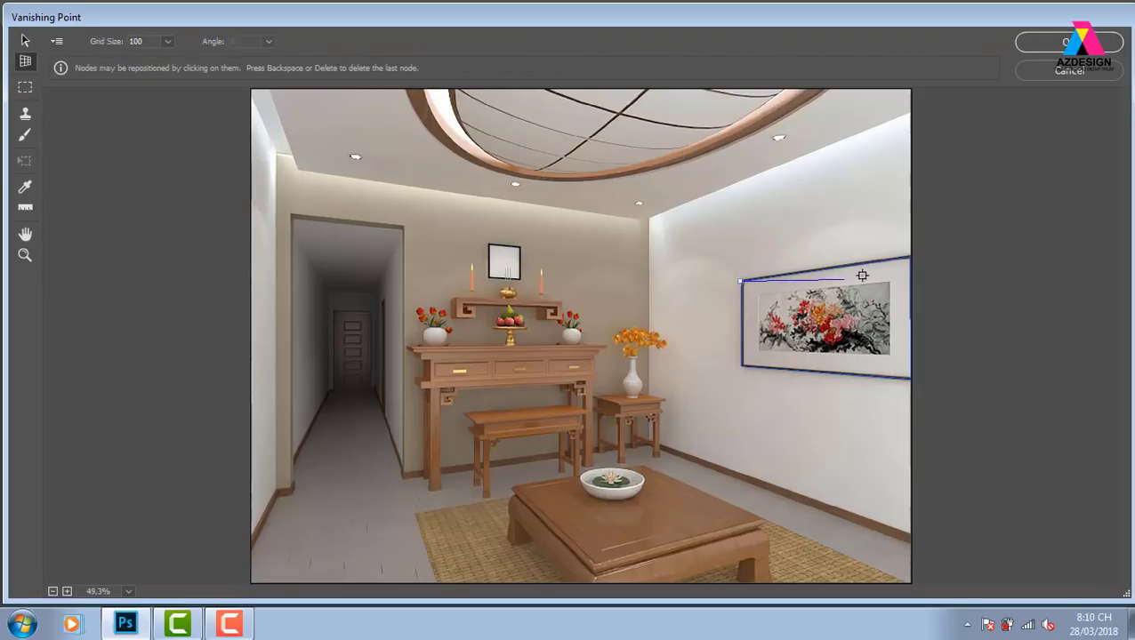
left_click(910, 257)
left_click(911, 378)
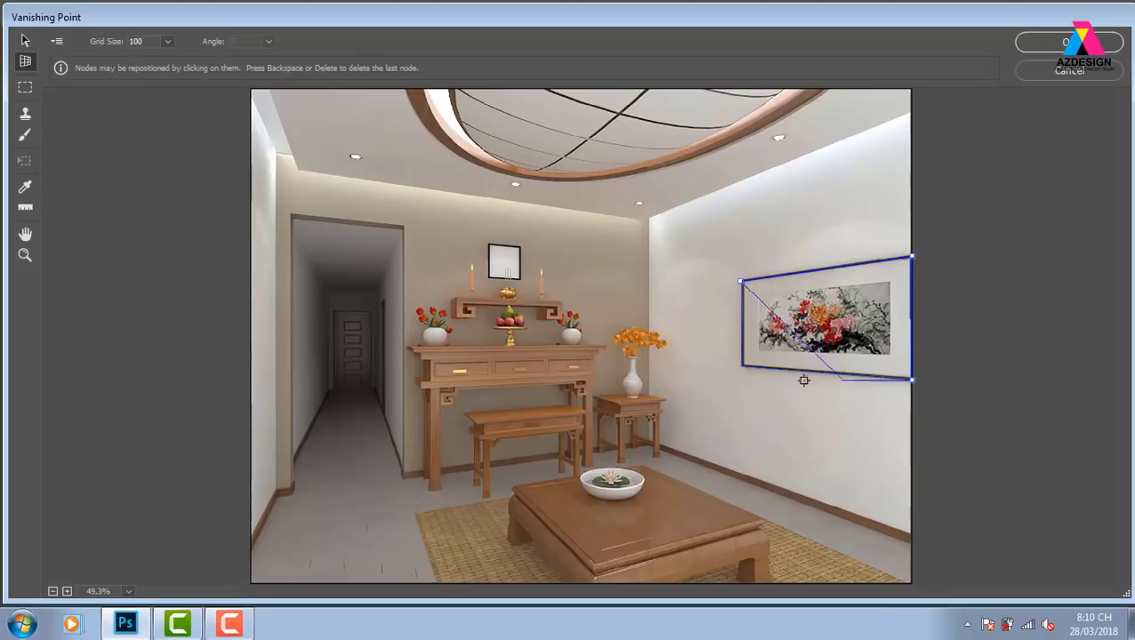
left_click(739, 364)
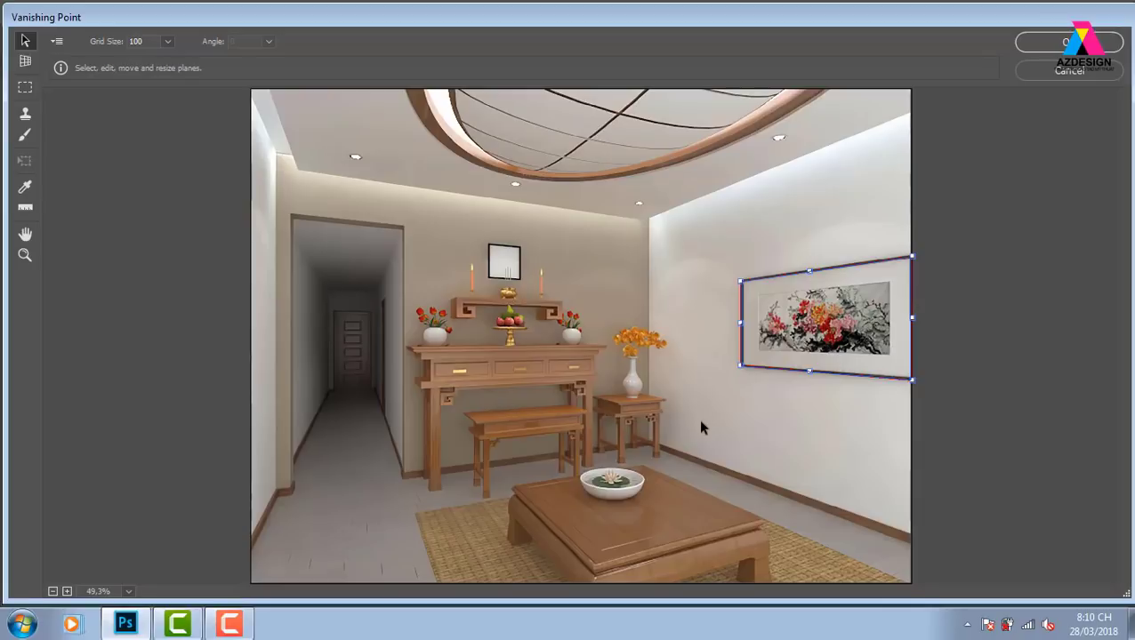
Step: Paste the landscape, drag it into the right-wall plane, apply with OK, and close the Layers panel
key("ctrl+v")
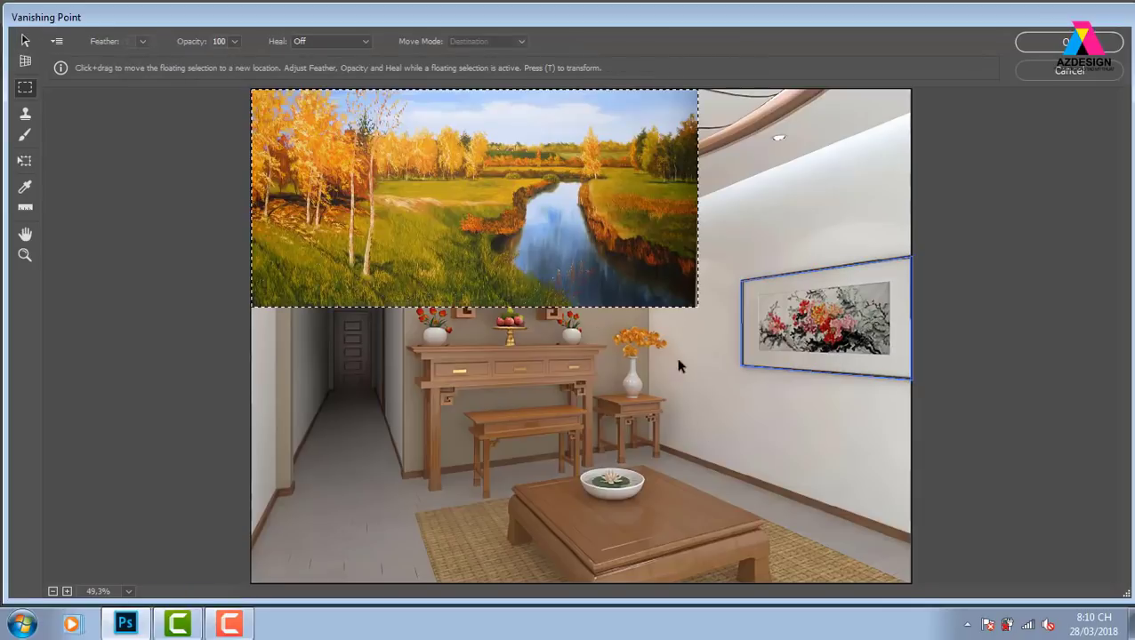
mouse_move(562, 263)
left_mouse_down()
mouse_move(823, 299)
mouse_move(835, 349)
mouse_move(498, 249)
mouse_move(891, 331)
mouse_move(855, 314)
mouse_move(816, 349)
left_mouse_up()
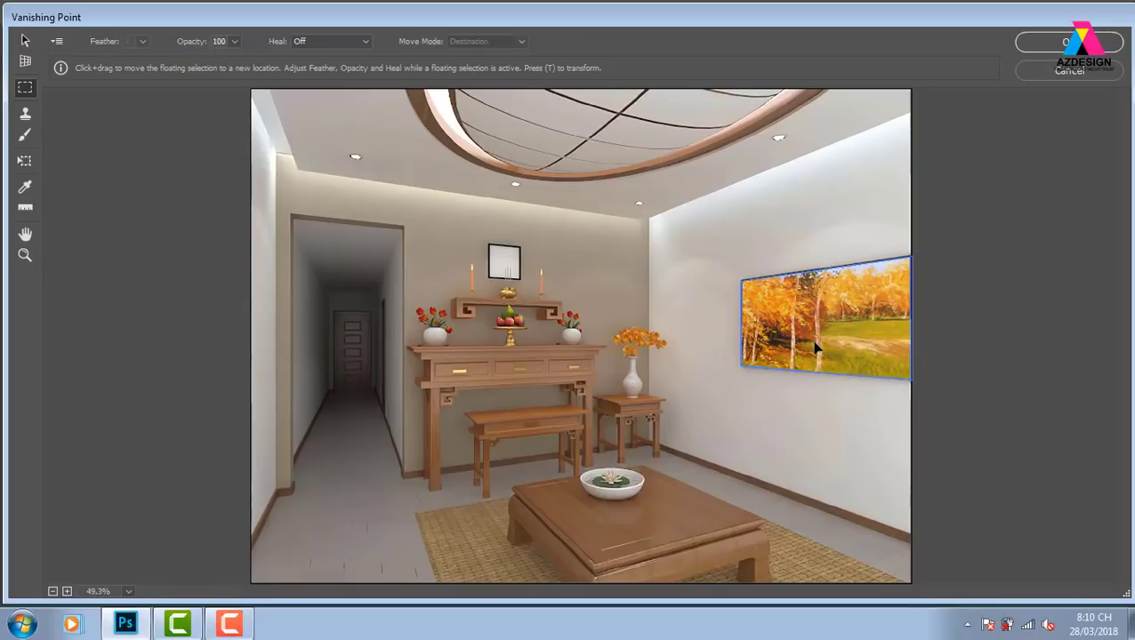
left_click(1067, 41)
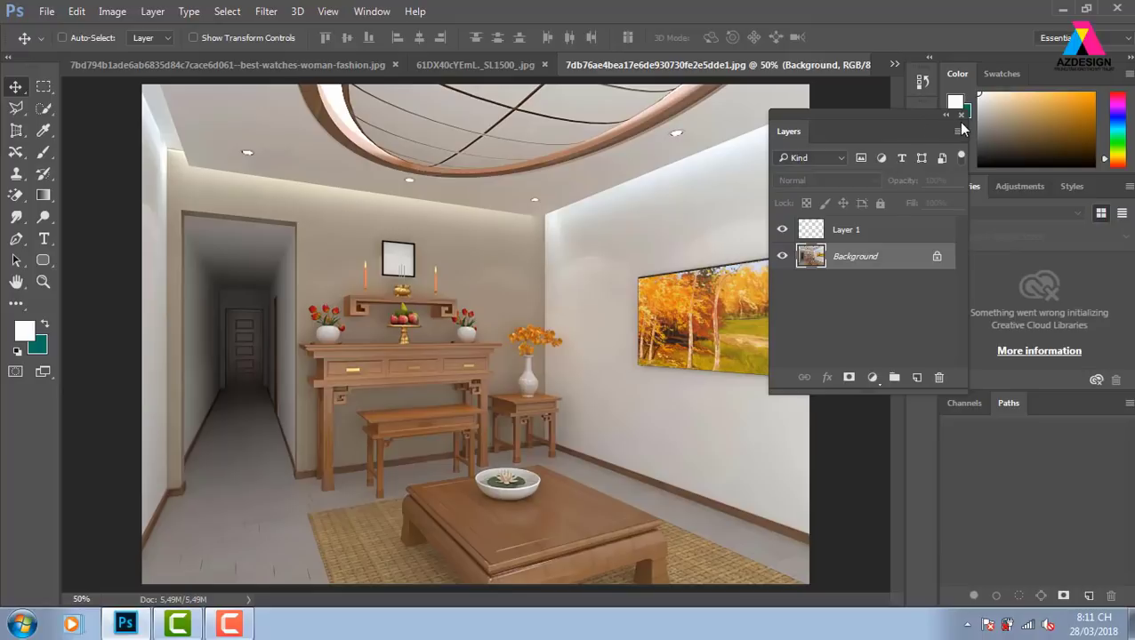
left_click(960, 114)
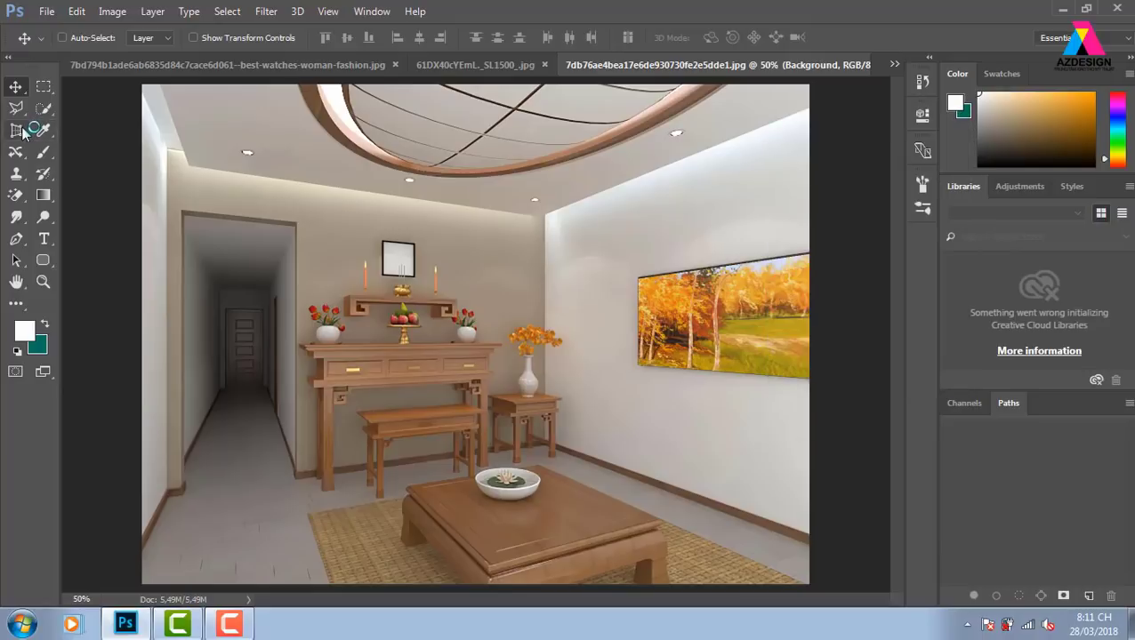
left_click(24, 133)
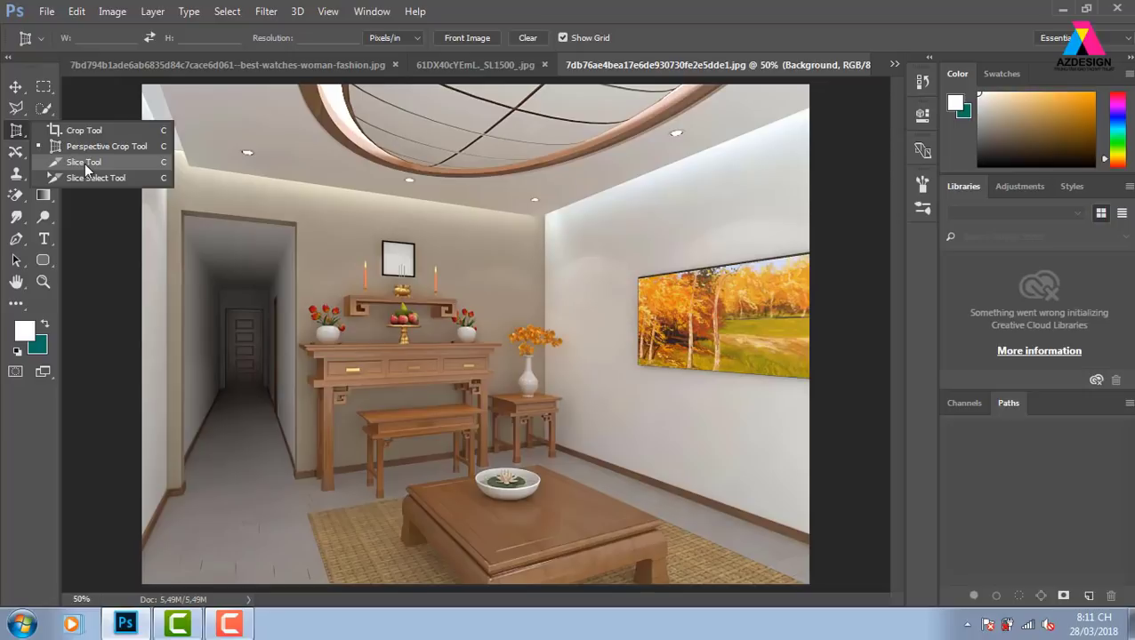
Step: Show rulers and drag a horizontal and a vertical guide across the room interior image
left_click(84, 162)
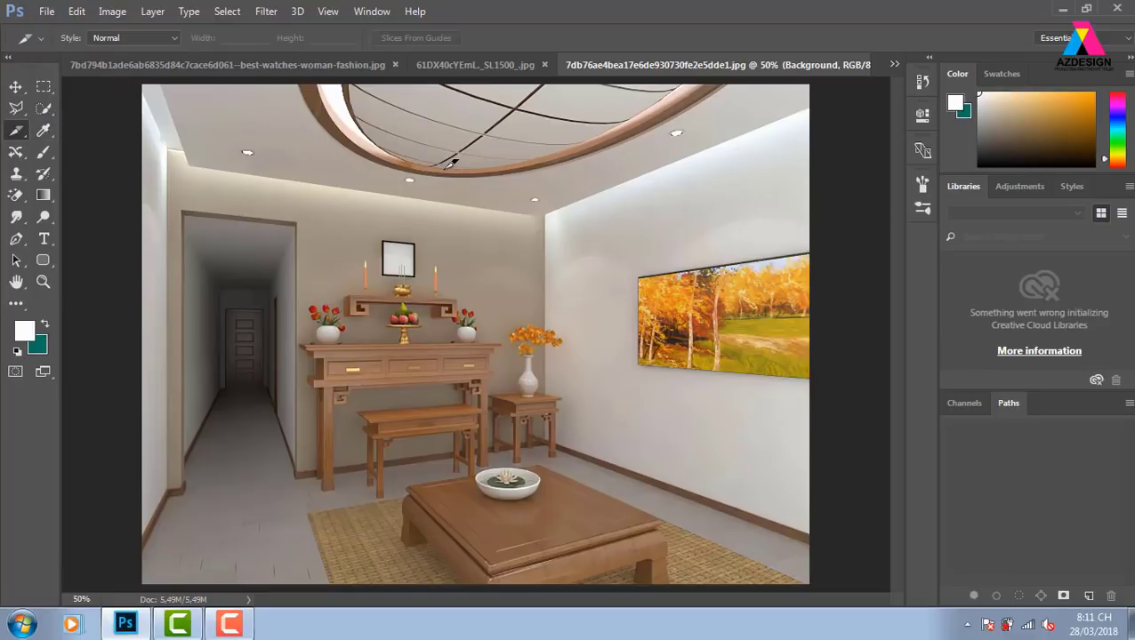
key("ctrl+r")
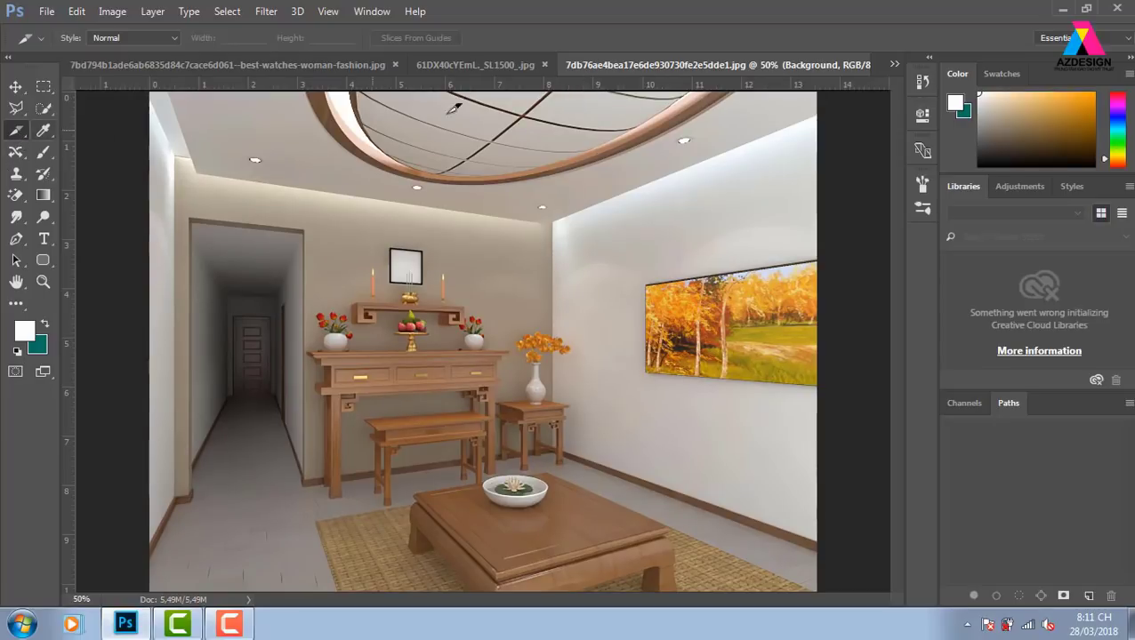
left_click_drag(500, 84, 492, 198)
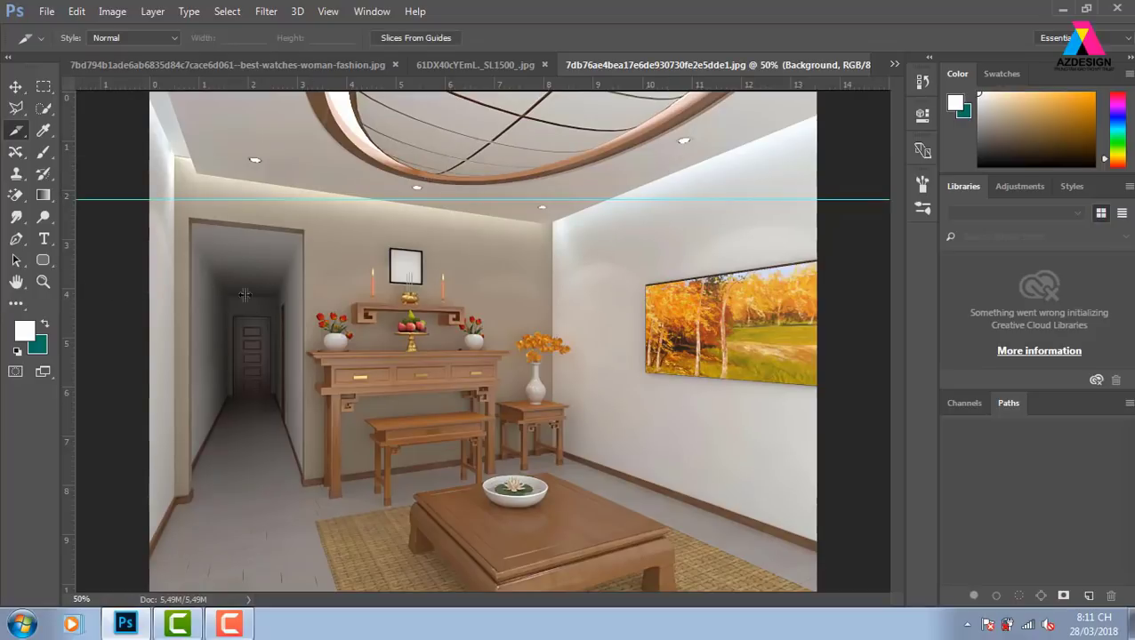
left_click_drag(71, 293, 53, 111)
left_click(15, 86)
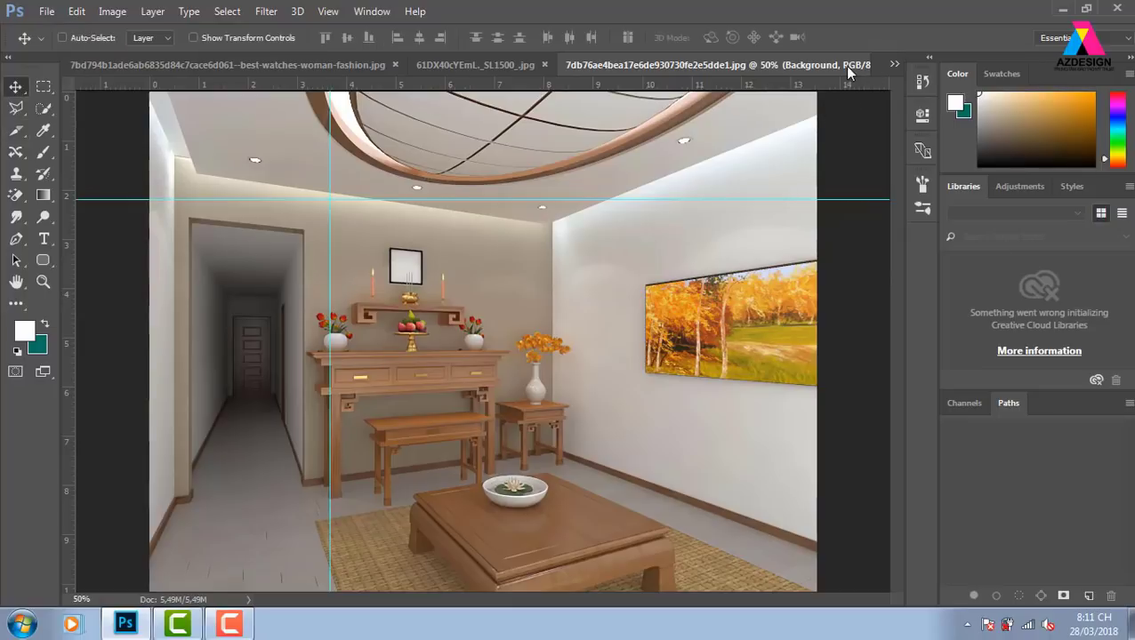
left_click_drag(1107, 80, 880, 79)
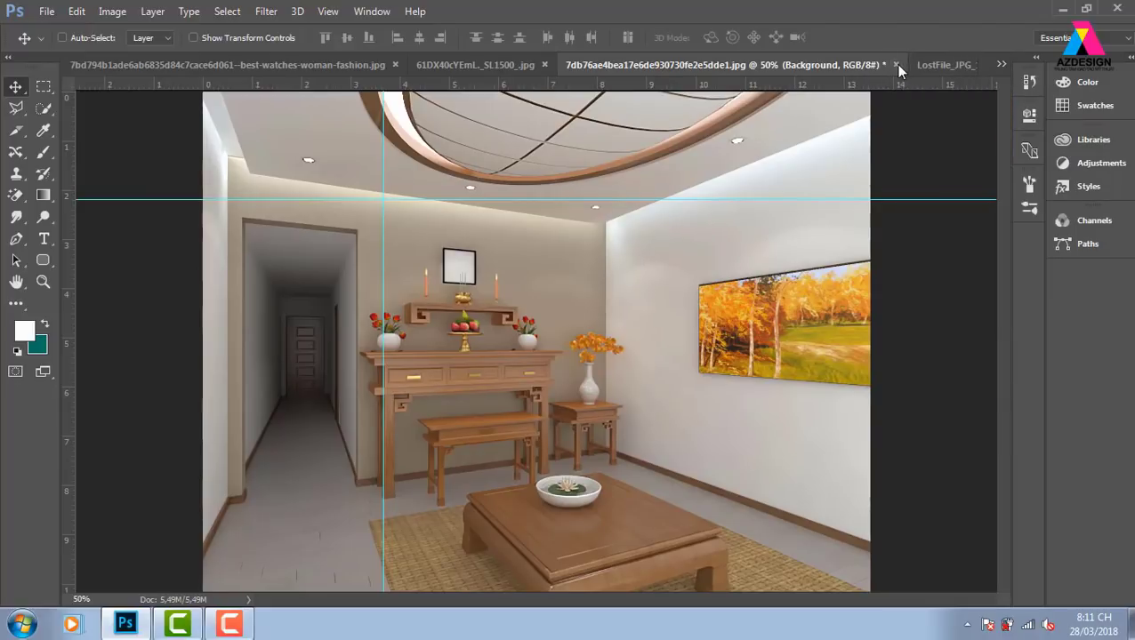
Step: Close the interior, landscape, car, fashion and portrait images without saving changes
left_click(895, 65)
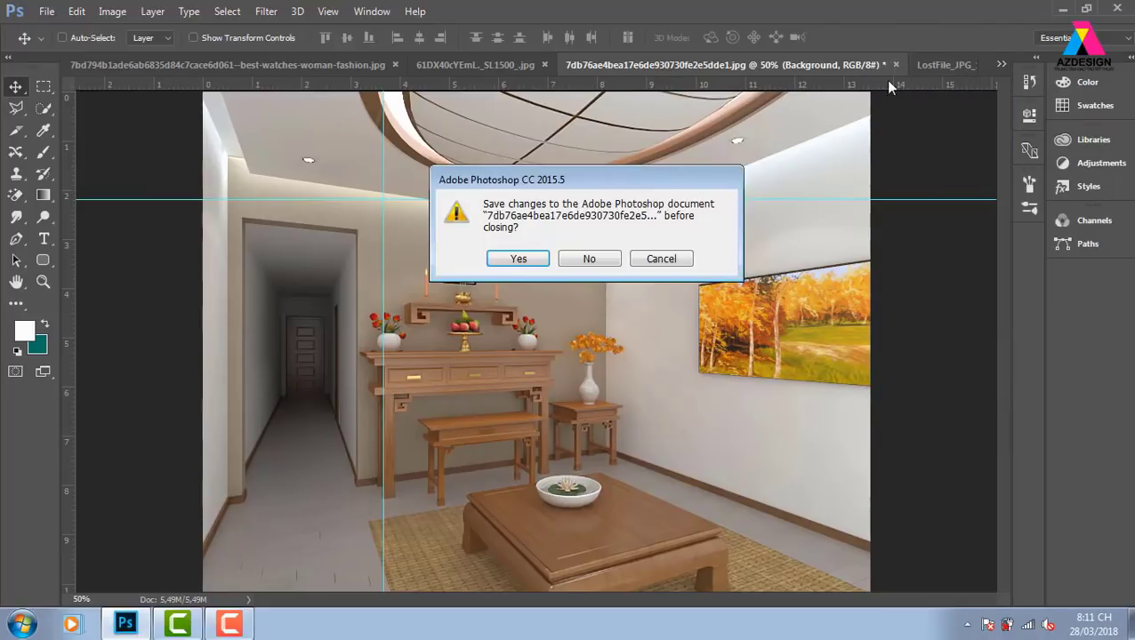
left_click(589, 259)
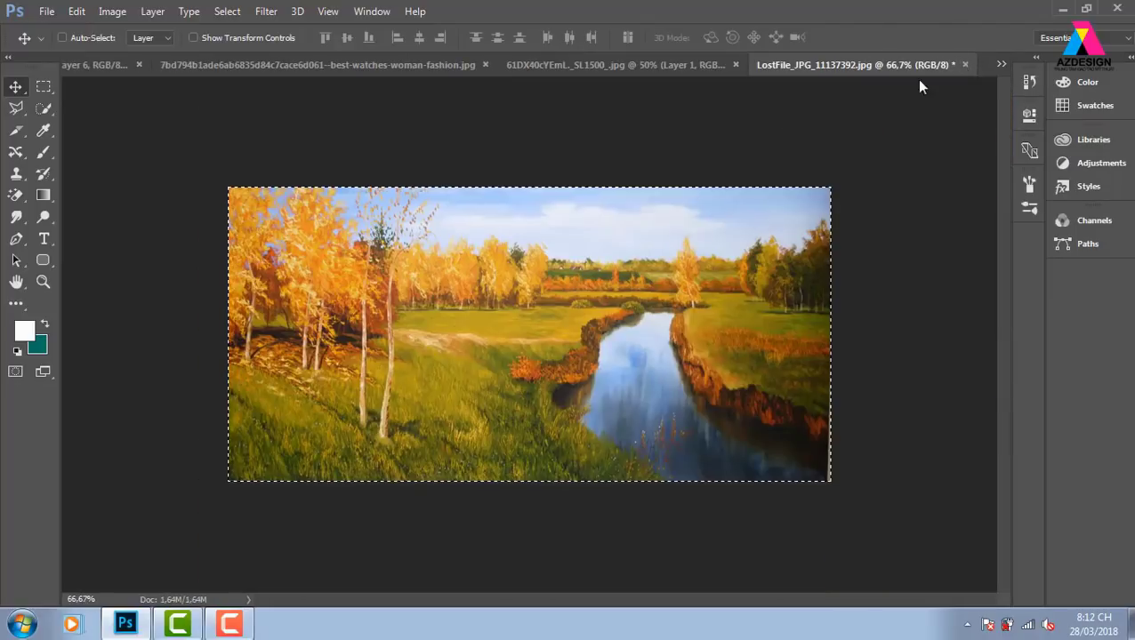
key("ctrl+w")
left_click(589, 247)
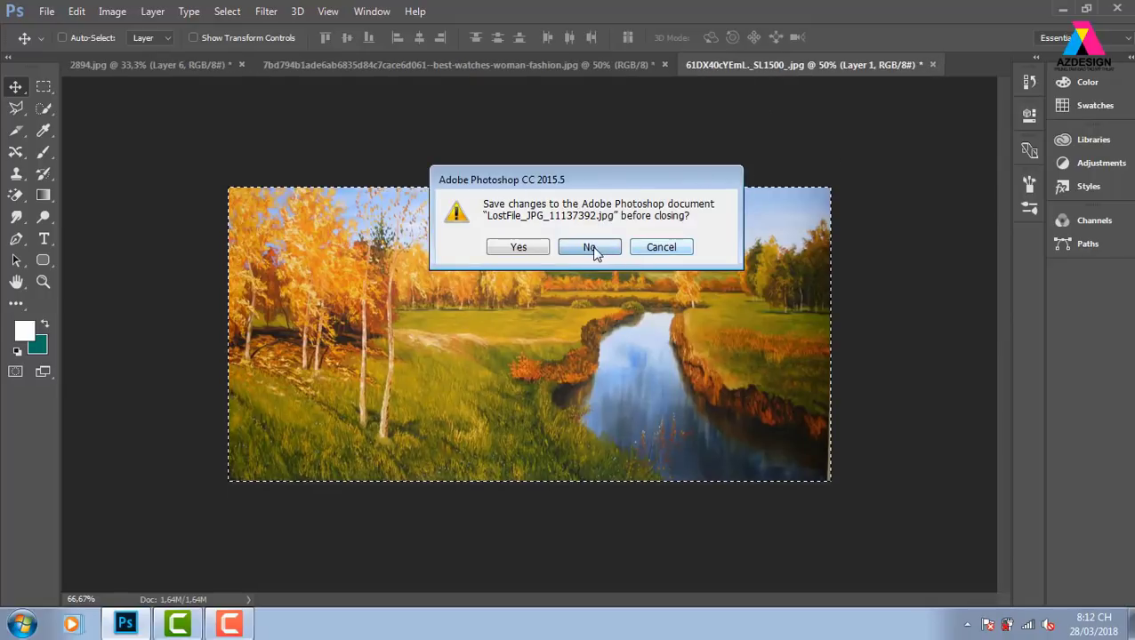
left_click(931, 65)
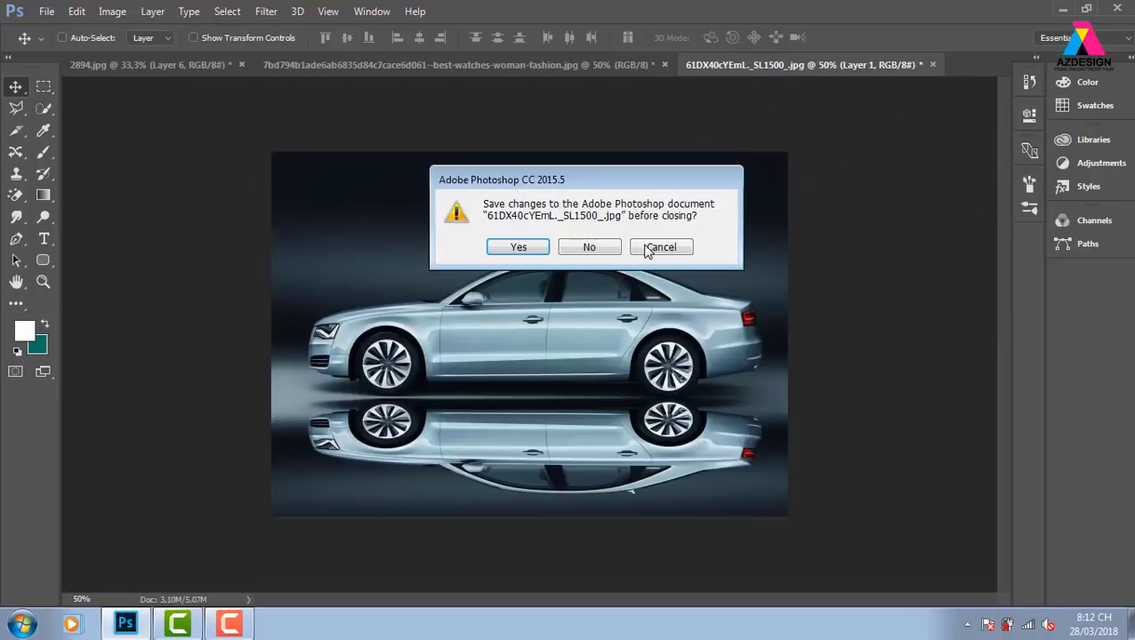
key("Return")
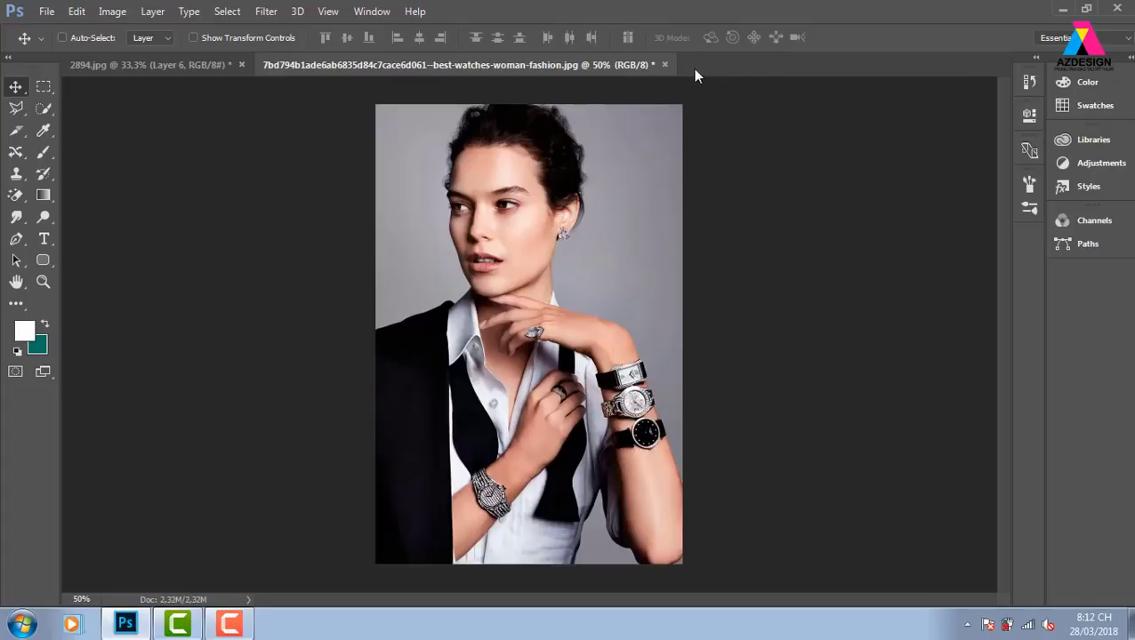
left_click(666, 67)
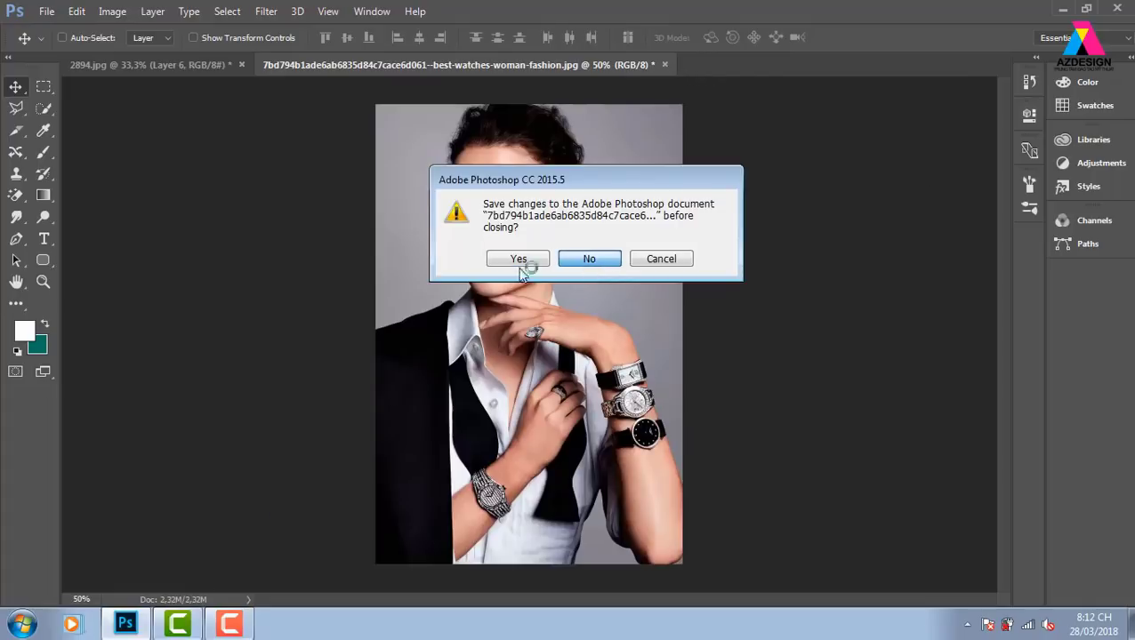
key("Return")
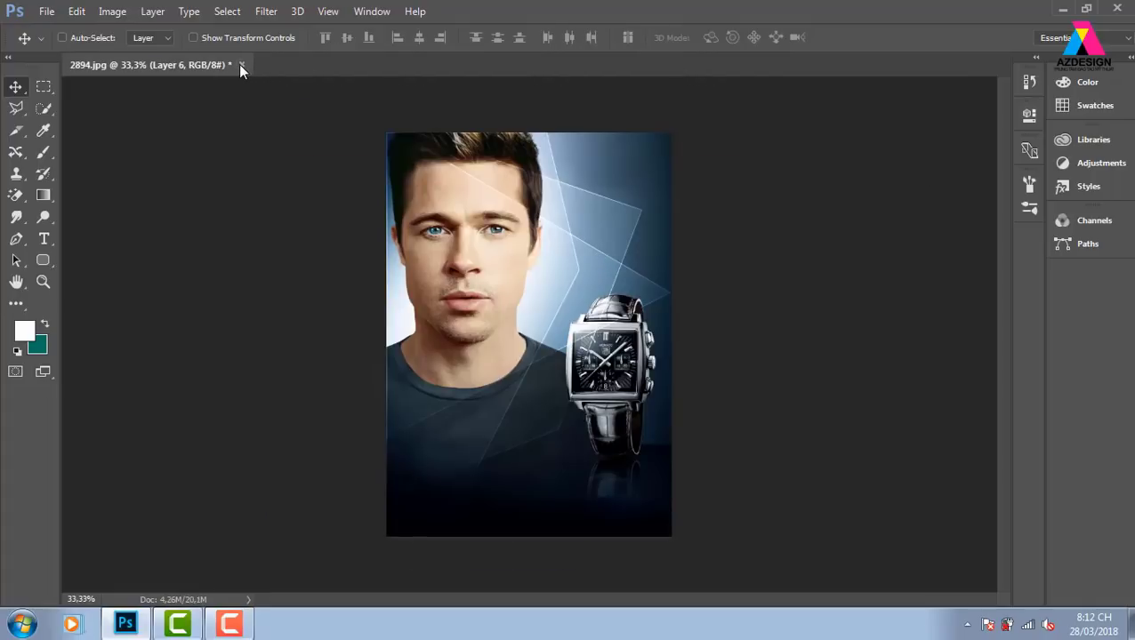
left_click(240, 65)
left_click(589, 247)
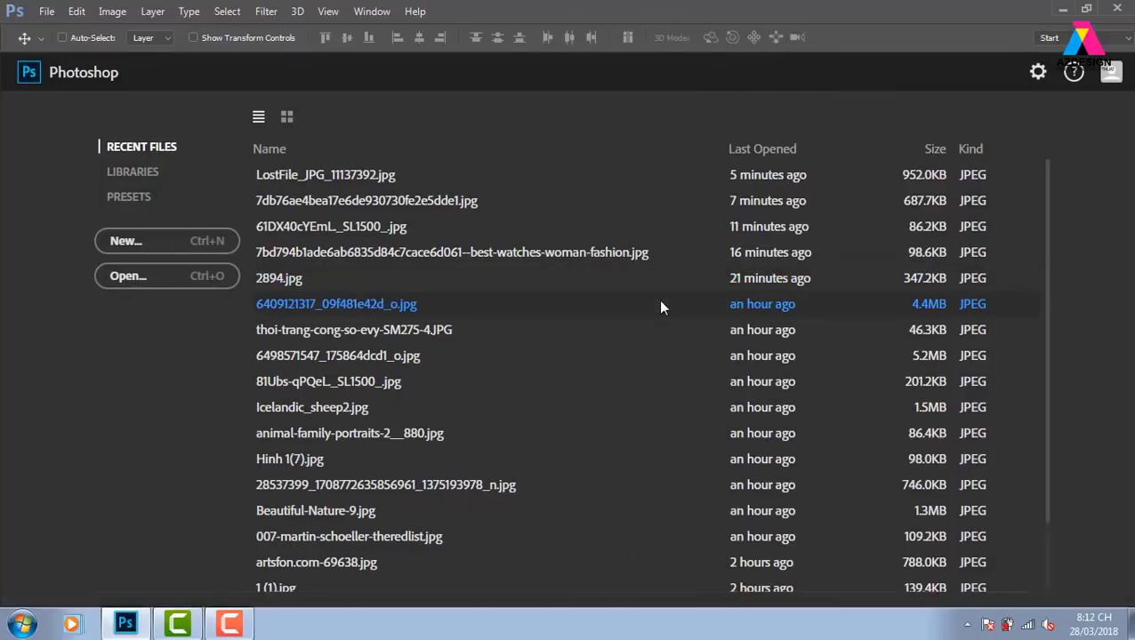
Step: Open comm_web_design mockup from the thuvienanh > car > web folder
key("ctrl+o")
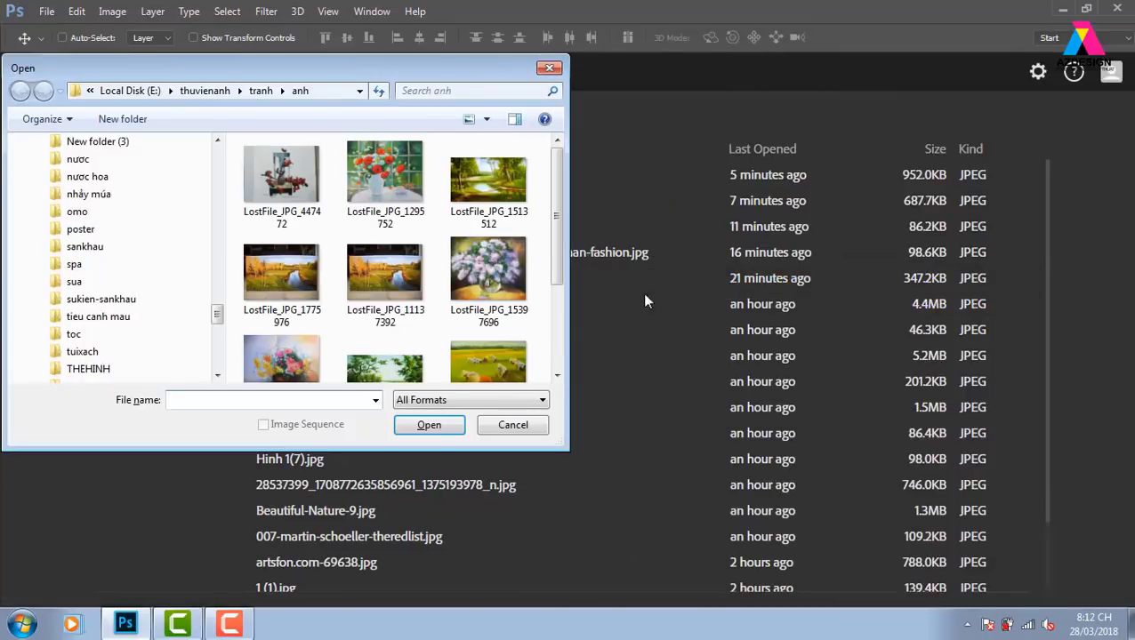
left_click(215, 91)
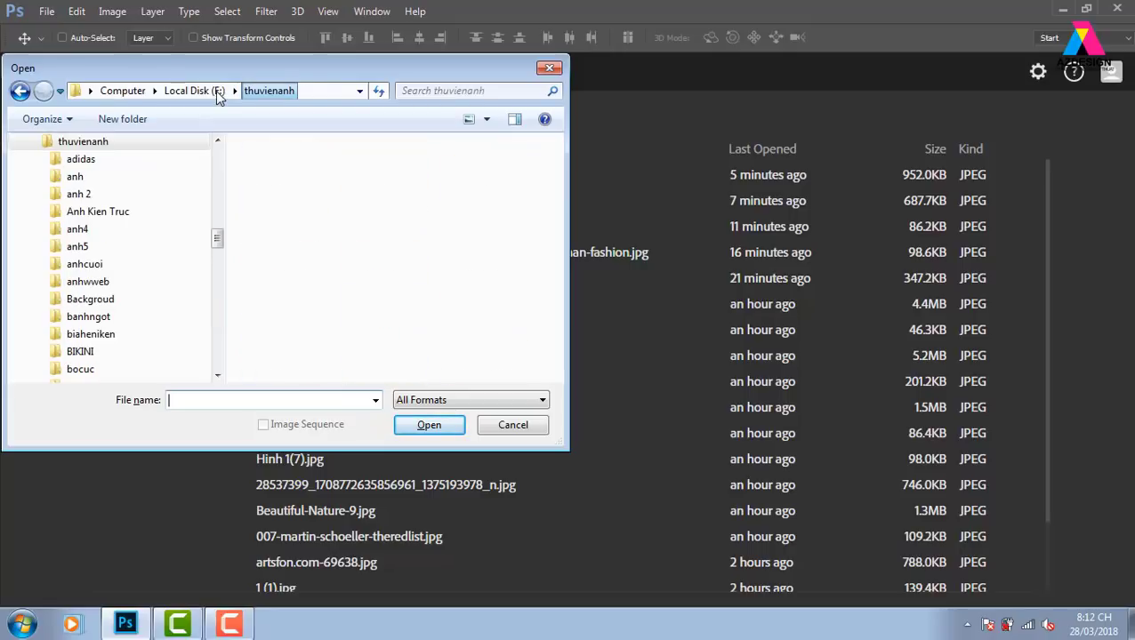
left_click(378, 252)
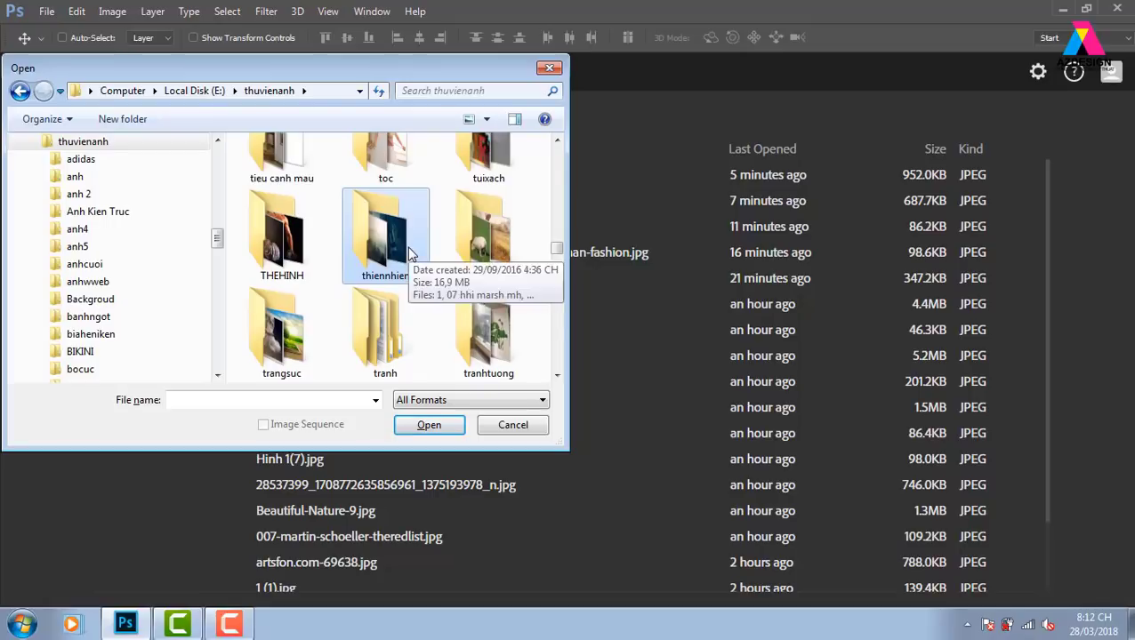
key("c")
key("c")
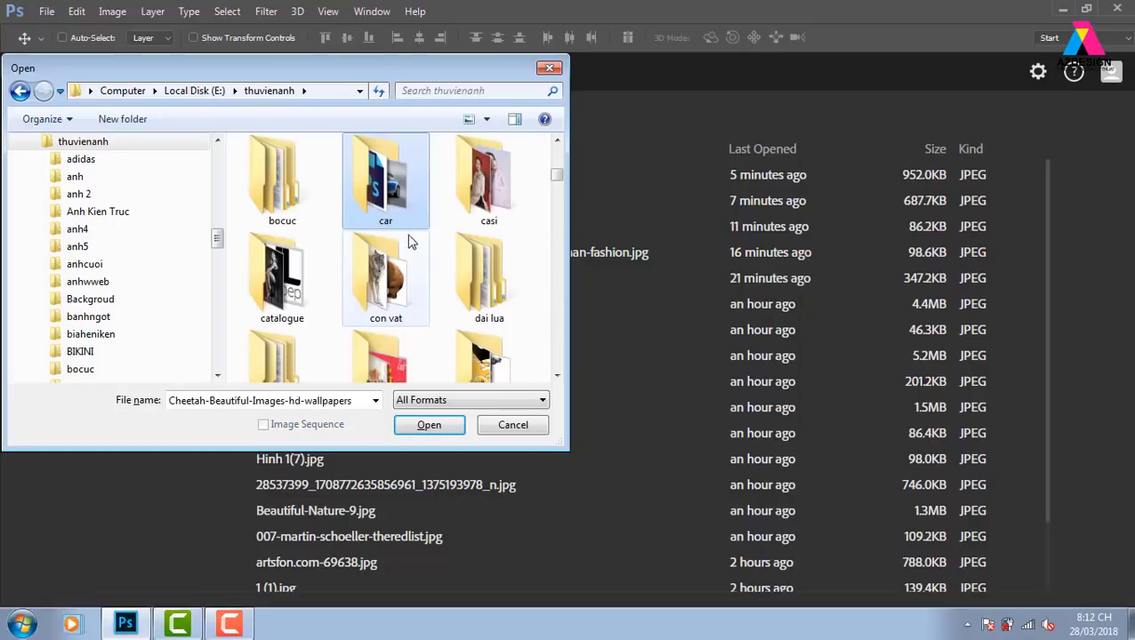
double_click(397, 197)
double_click(381, 188)
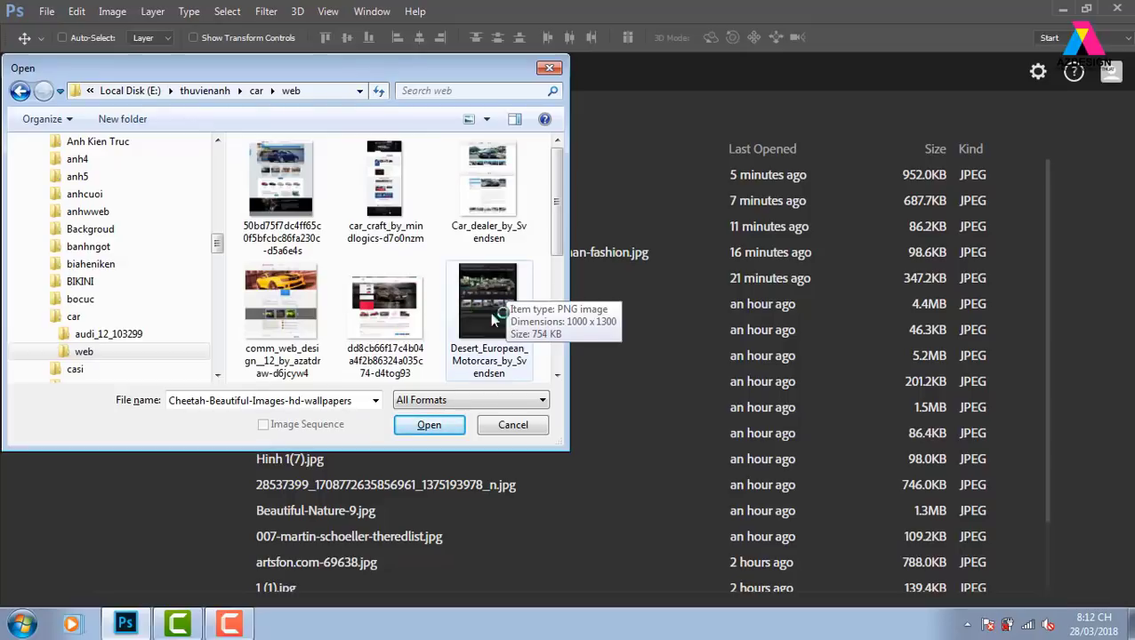
left_click(293, 302)
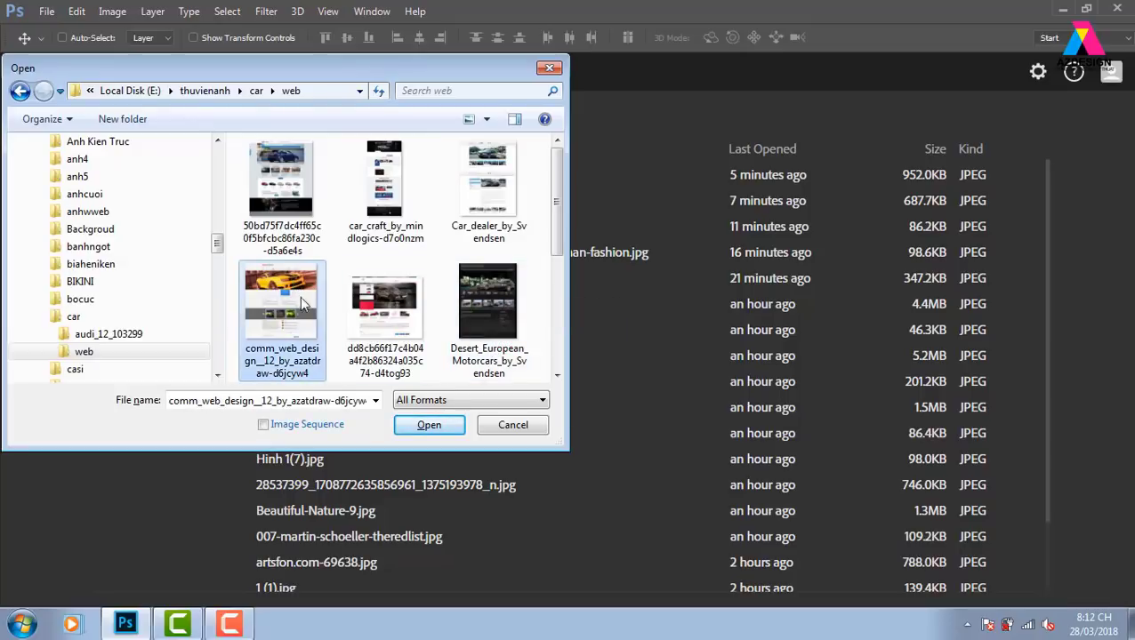
left_click(429, 425)
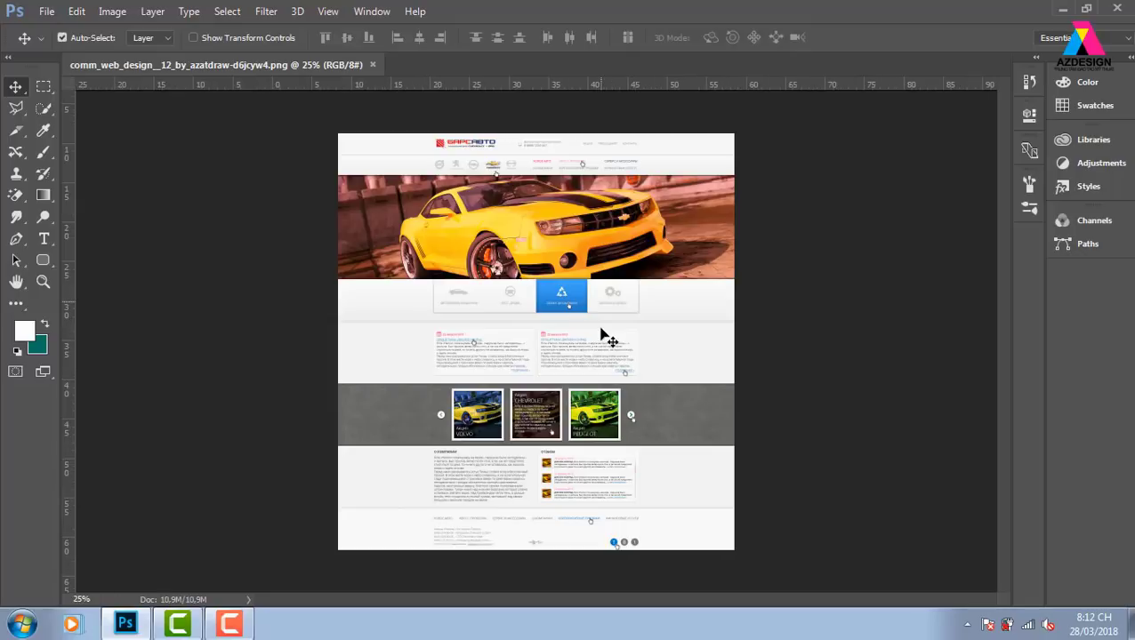
Step: Zoom to 50% and place guides at the yellow car banner's top and bottom edges
key("ctrl+plus")
key("ctrl+plus")
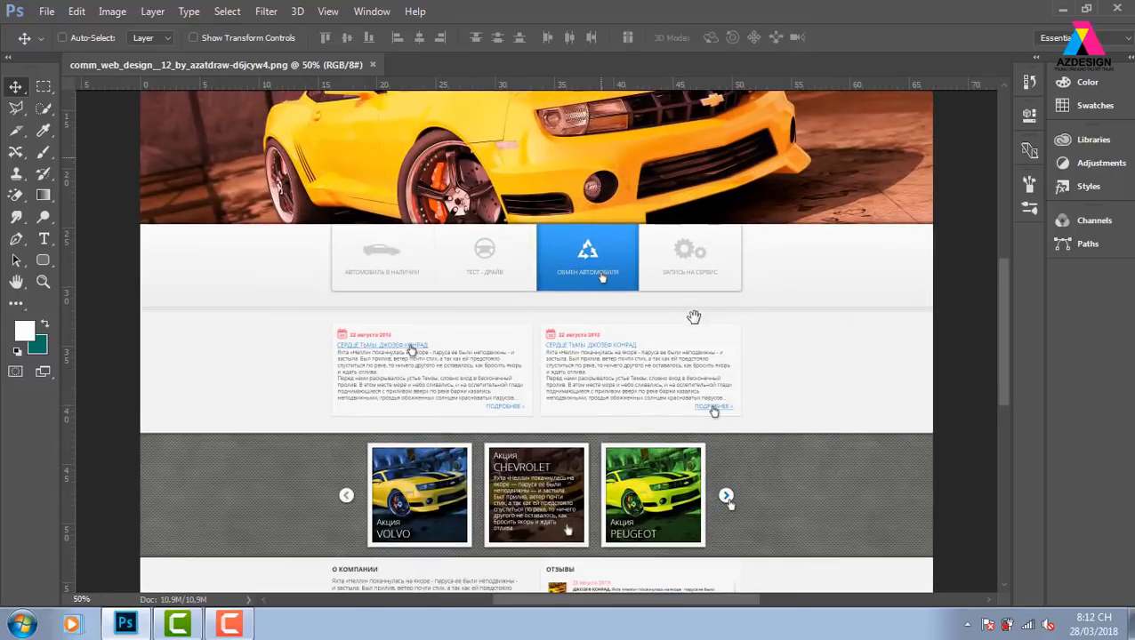
left_click_drag(600, 156, 685, 325)
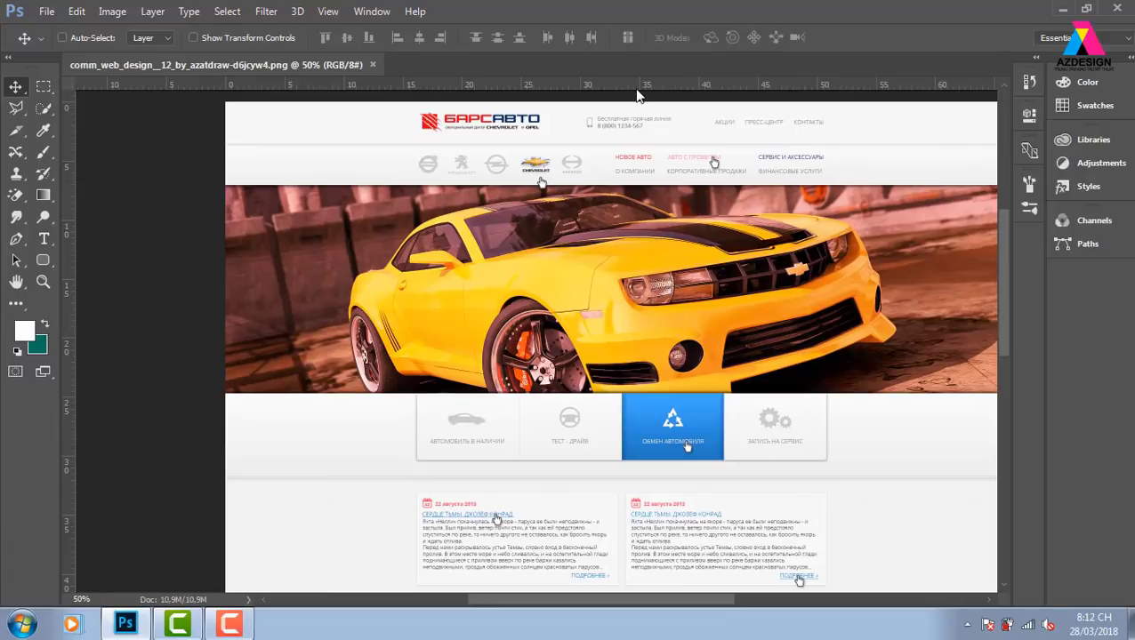
left_click_drag(637, 87, 631, 184)
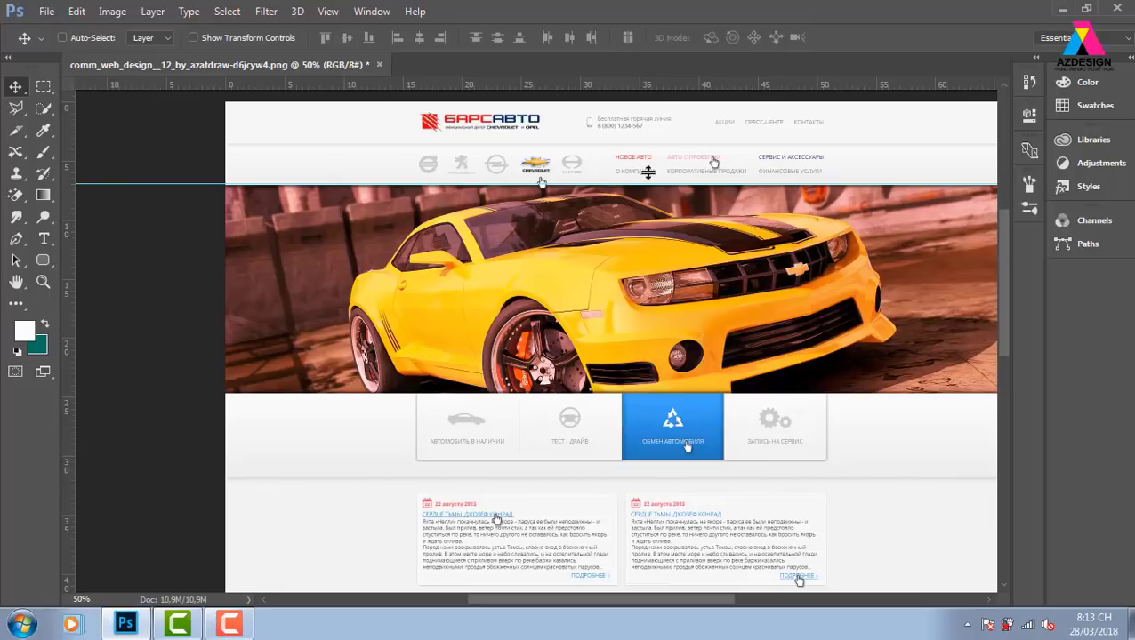
left_click_drag(647, 172, 649, 391)
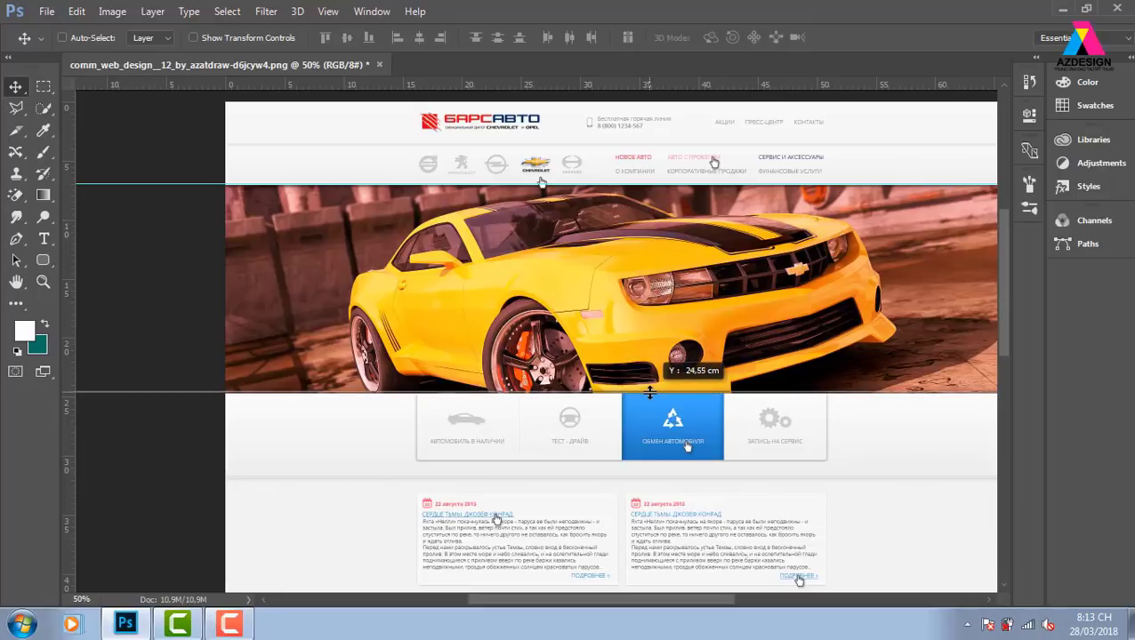
left_click_drag(649, 392, 647, 389)
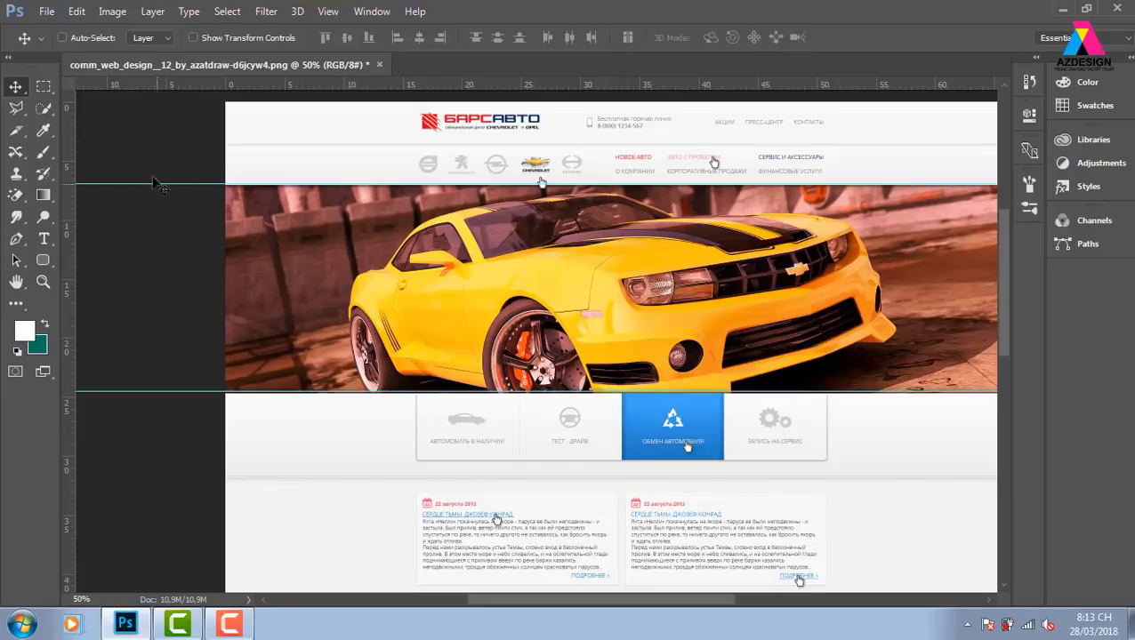
left_click(16, 130)
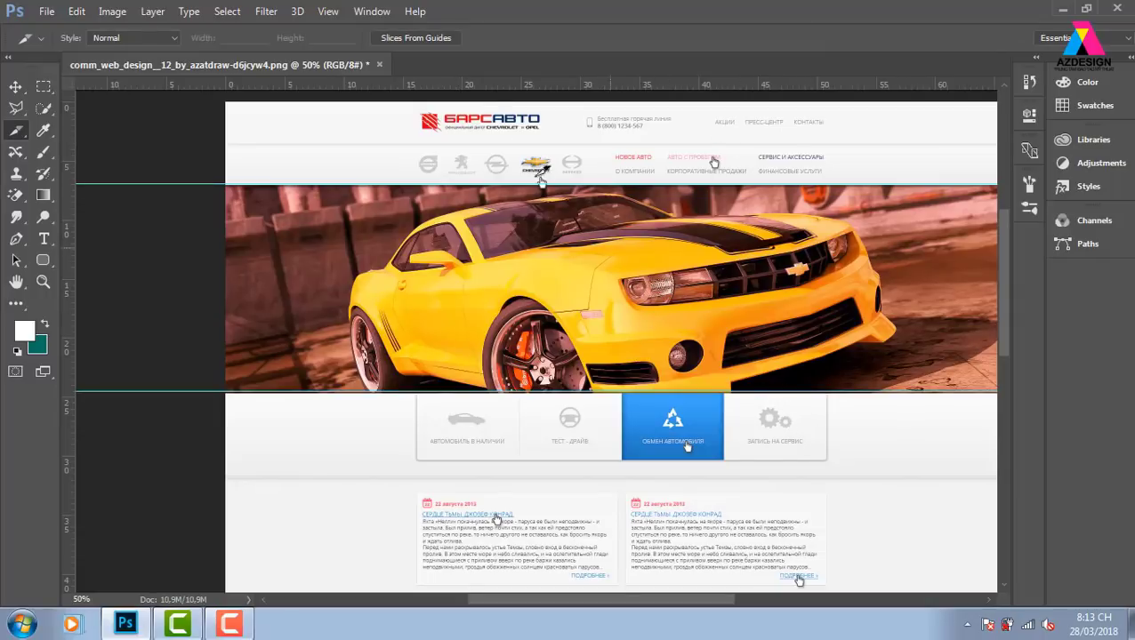
Step: Create slices from the guides and start Save for Web (Legacy) from the File menu
left_click(436, 39)
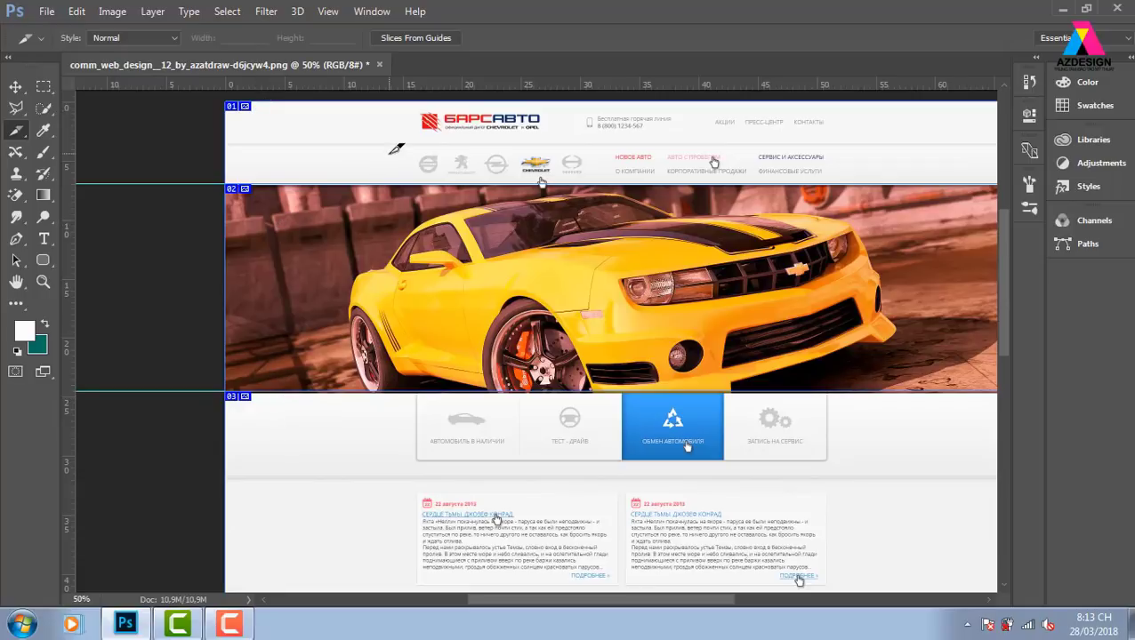
left_click(47, 10)
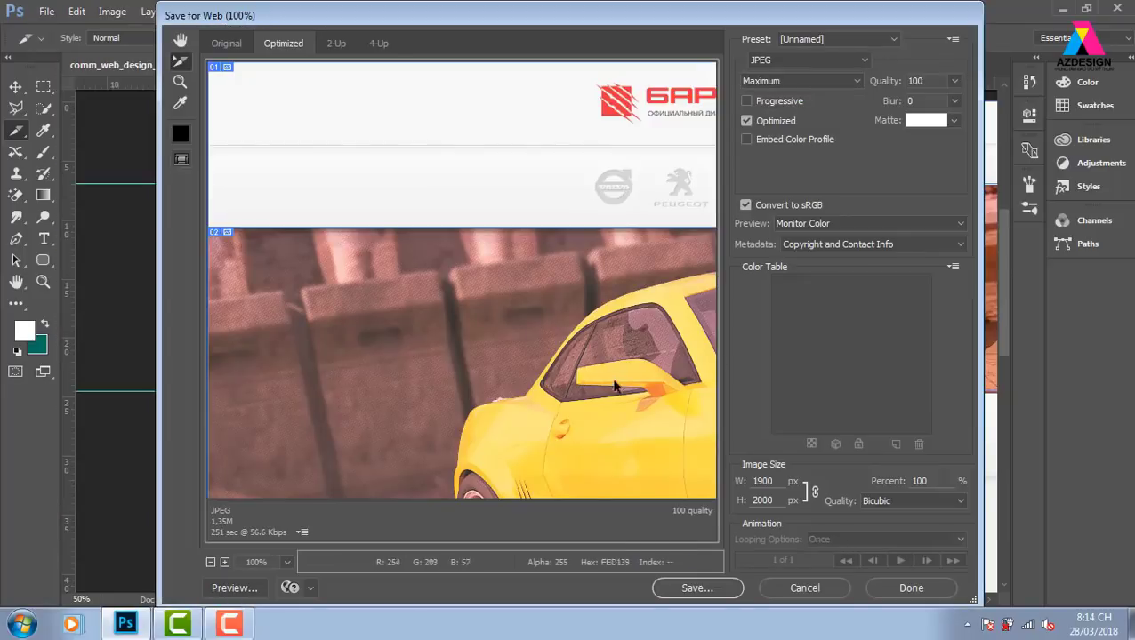
Step: Zoom the Save for Web preview out to 33.3% and show the output format list
key("ctrl+minus")
key("ctrl+minus")
key("ctrl+minus")
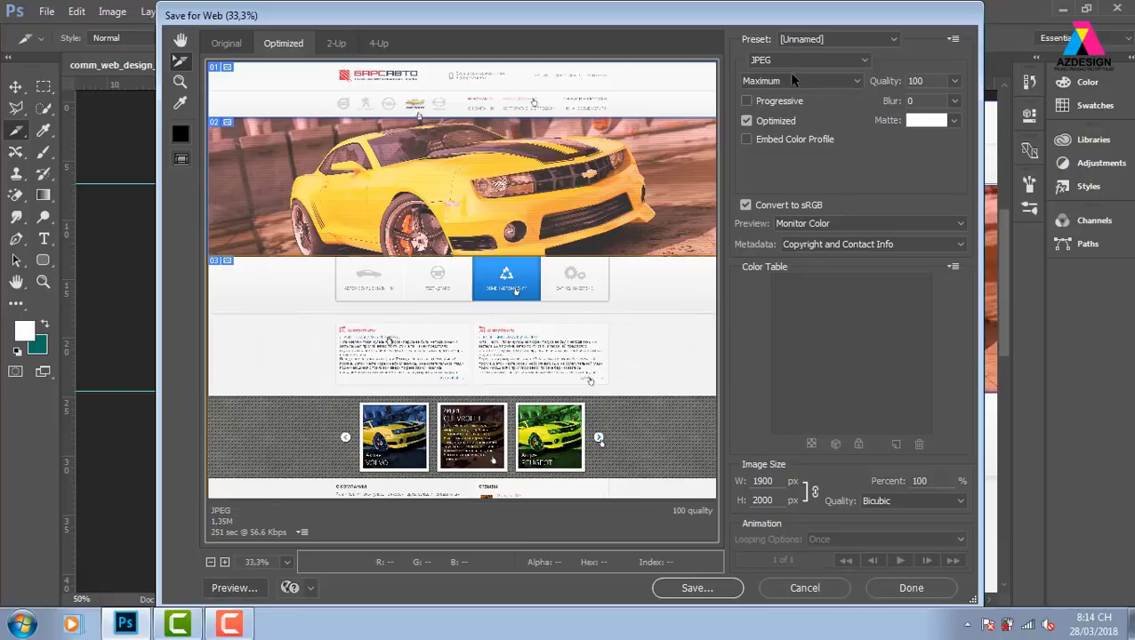
left_click(818, 60)
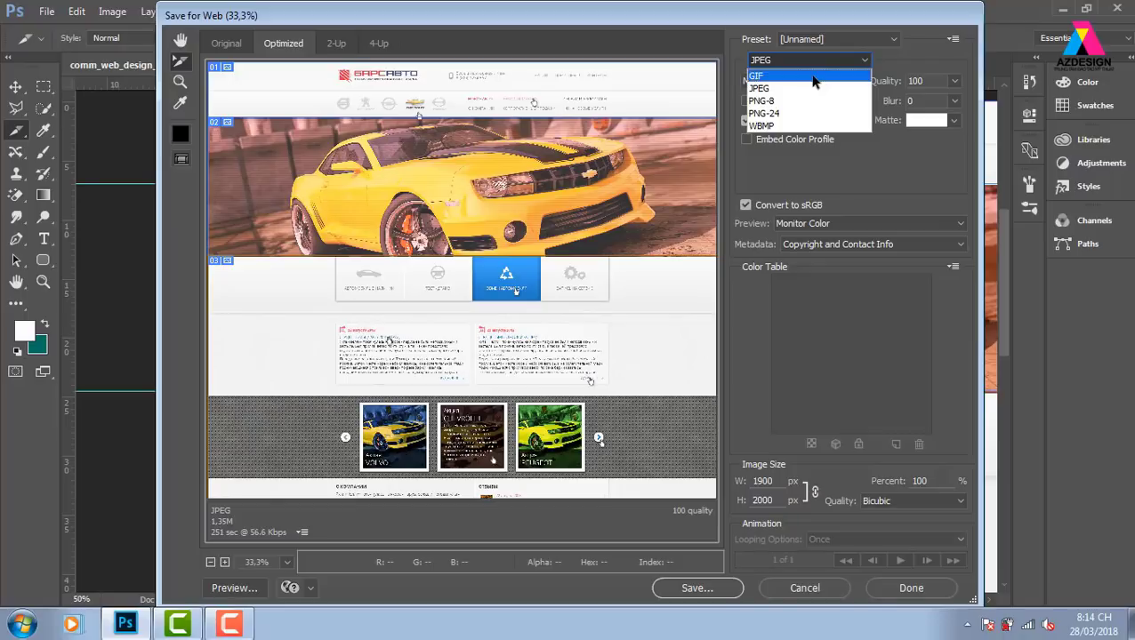
Step: Set the export format to GIF, try a 4-colour palette, then settle on 64 colours
left_click(812, 77)
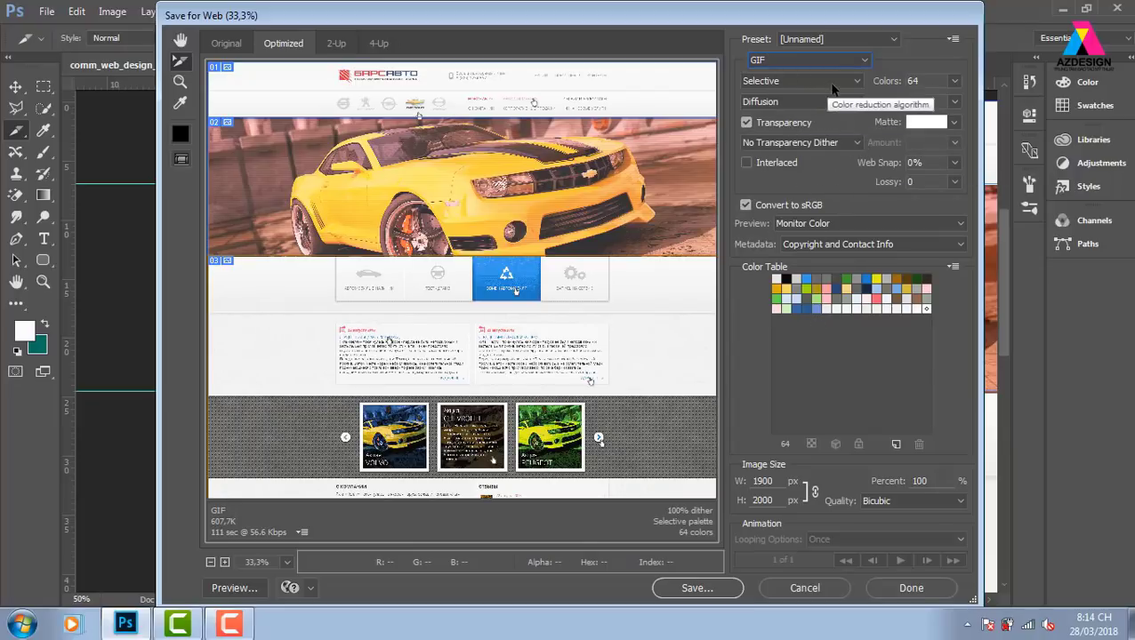
left_click(953, 81)
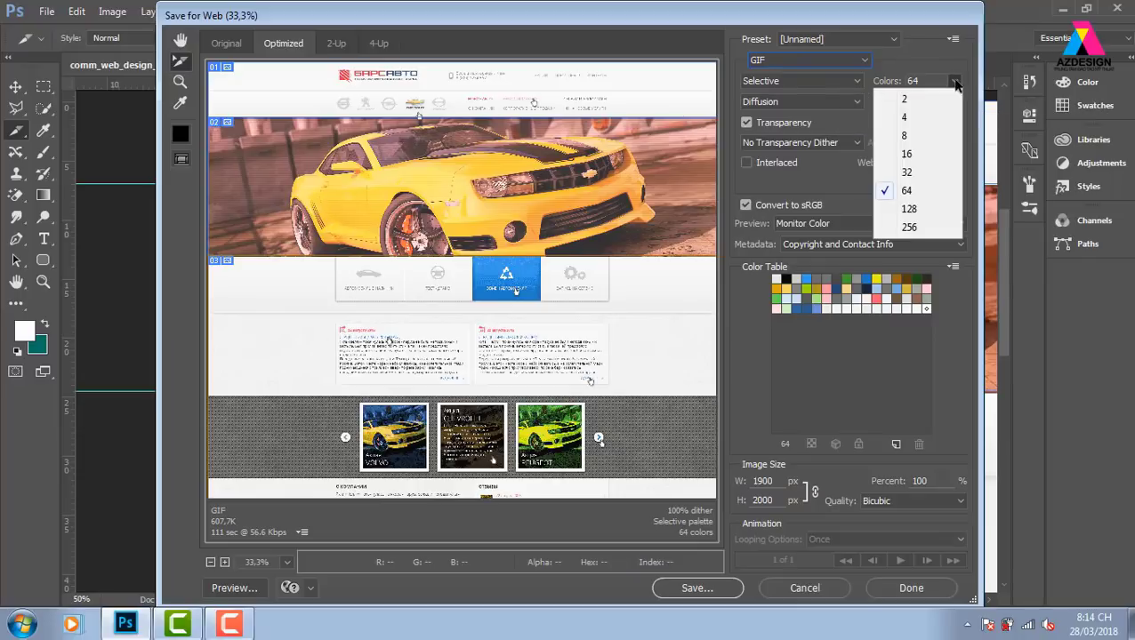
left_click(905, 118)
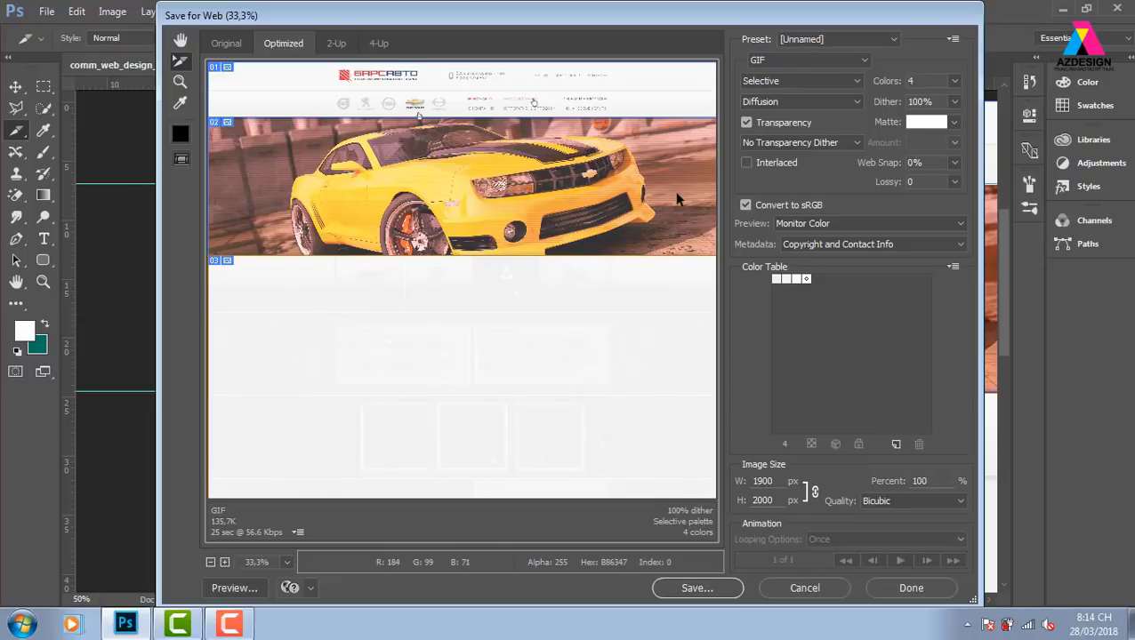
left_click(953, 82)
left_click(908, 190)
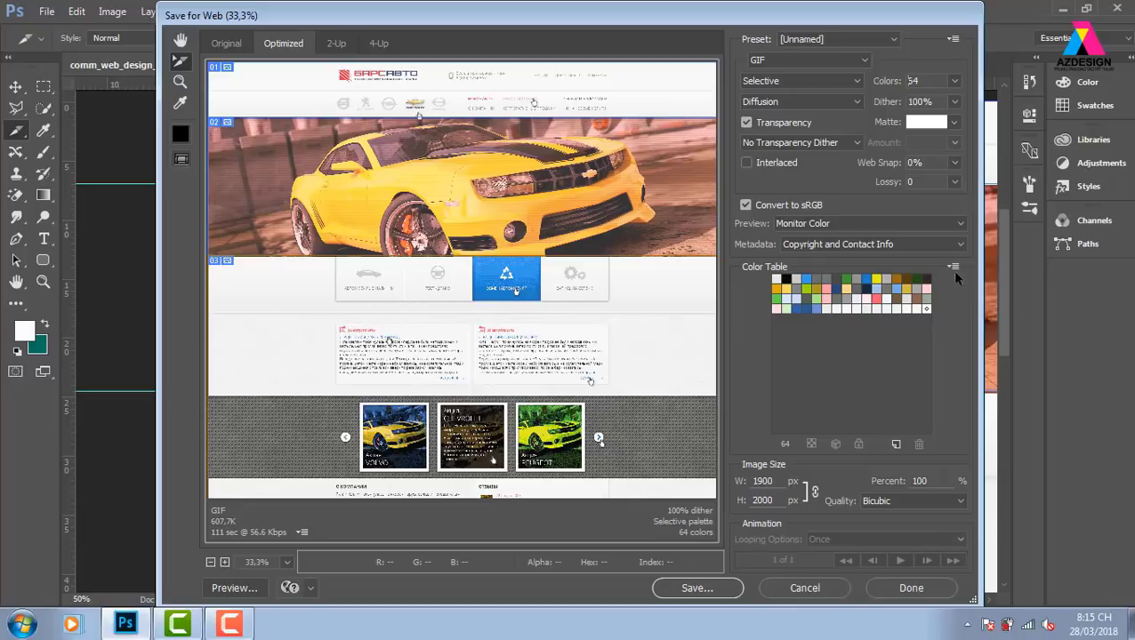
Step: Switch the export format back to JPEG and lower Quality from 100 to 40
left_click(857, 62)
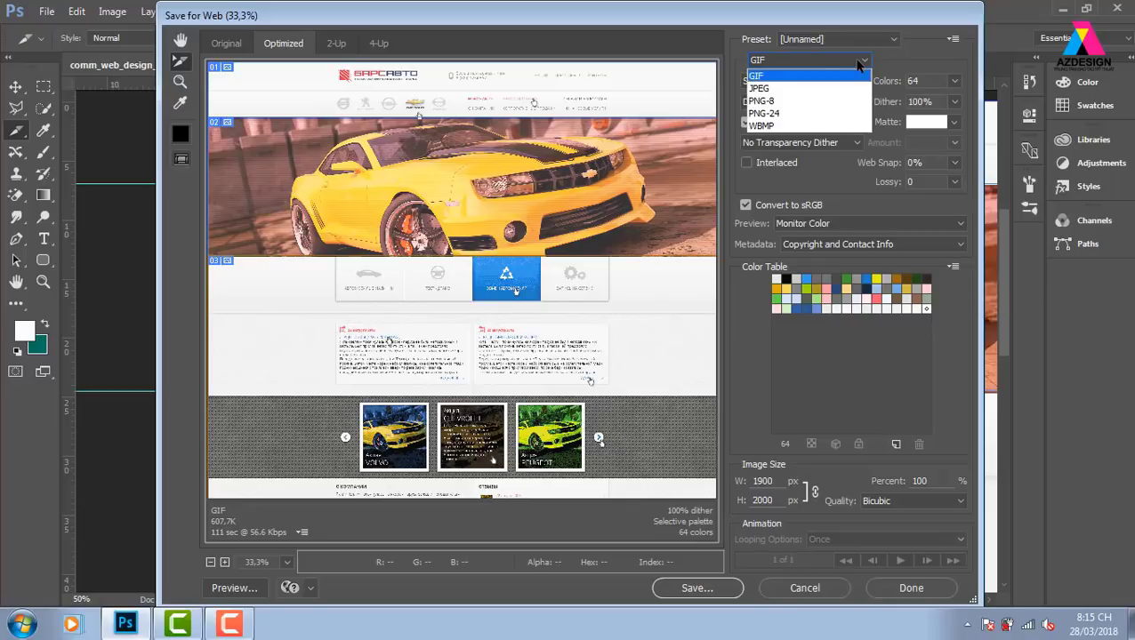
left_click(763, 88)
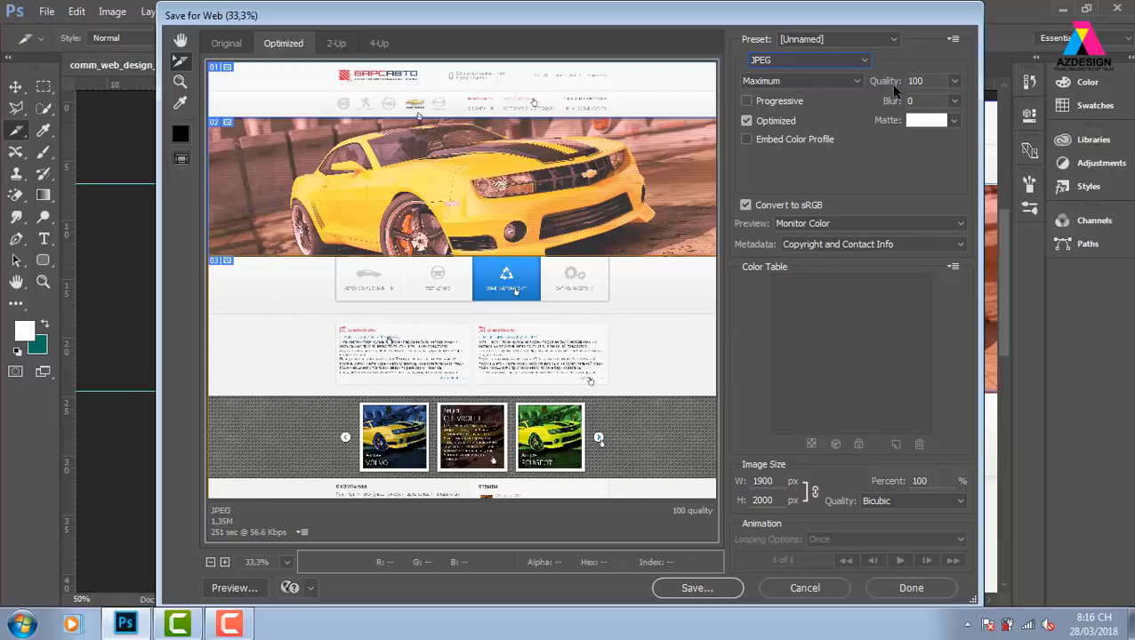
left_click(954, 81)
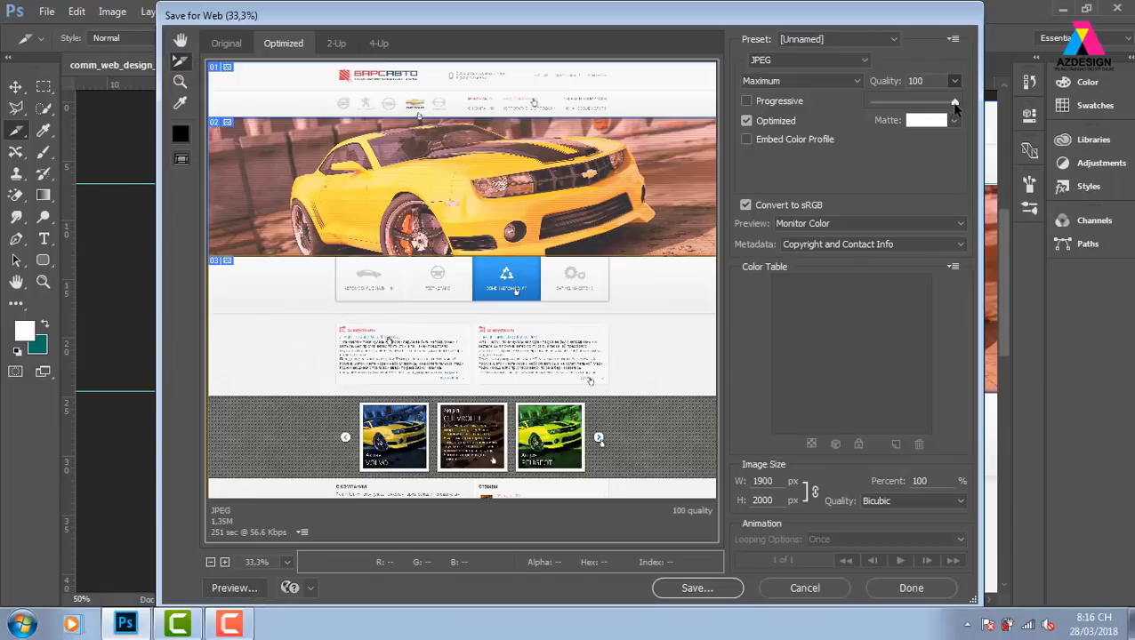
left_click_drag(954, 104, 904, 103)
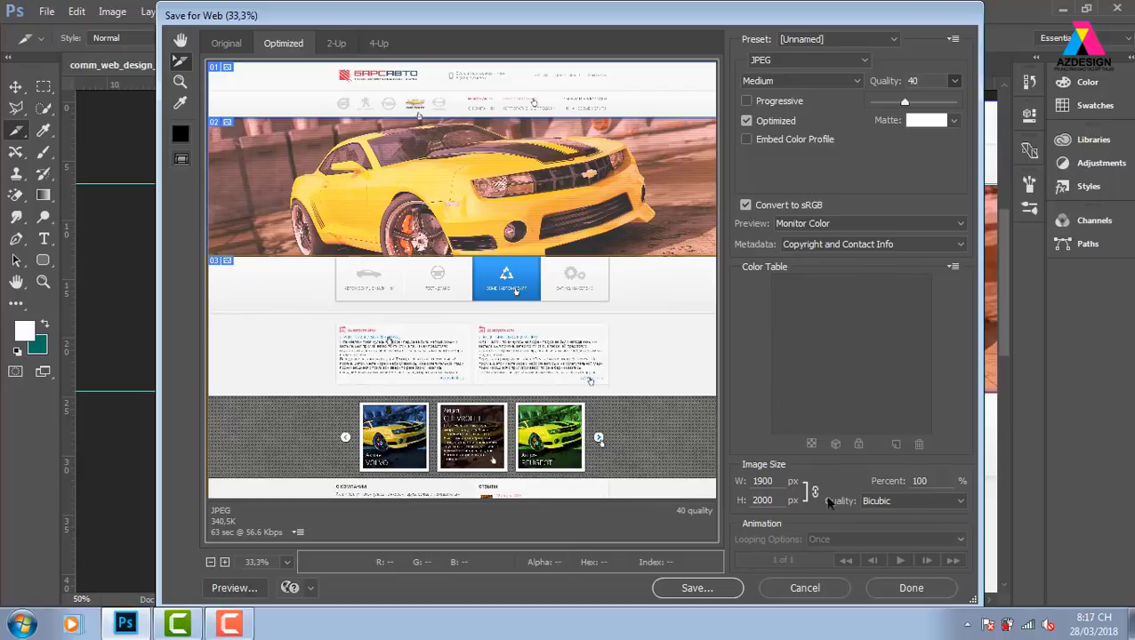
Step: Save the optimized page as HTML and images to the Desktop
left_click(716, 592)
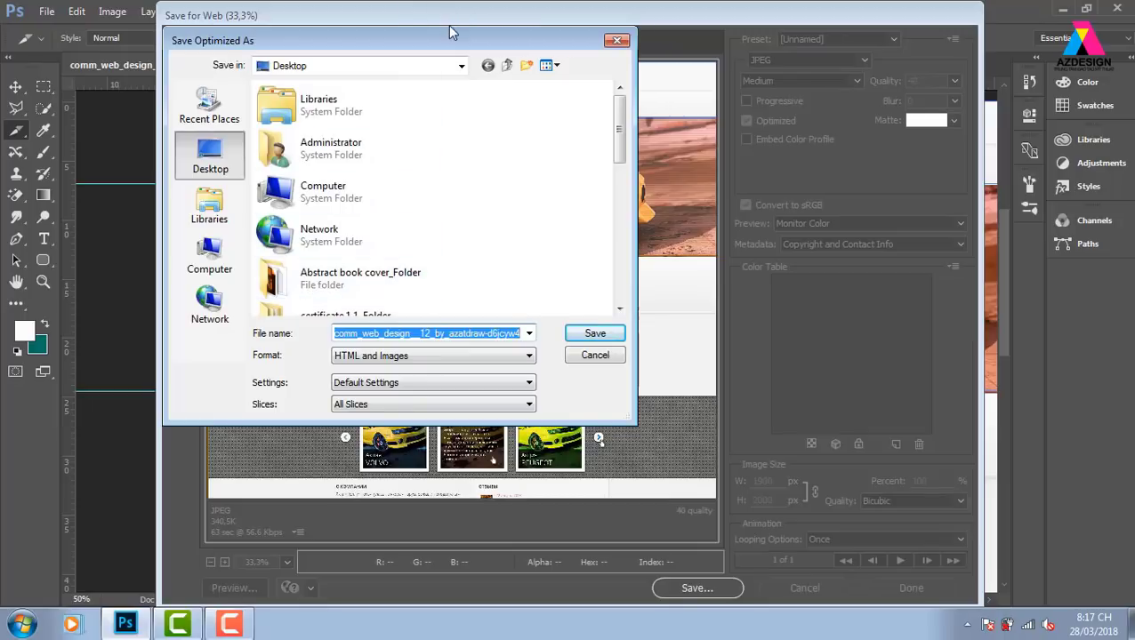
left_click_drag(450, 32, 676, 8)
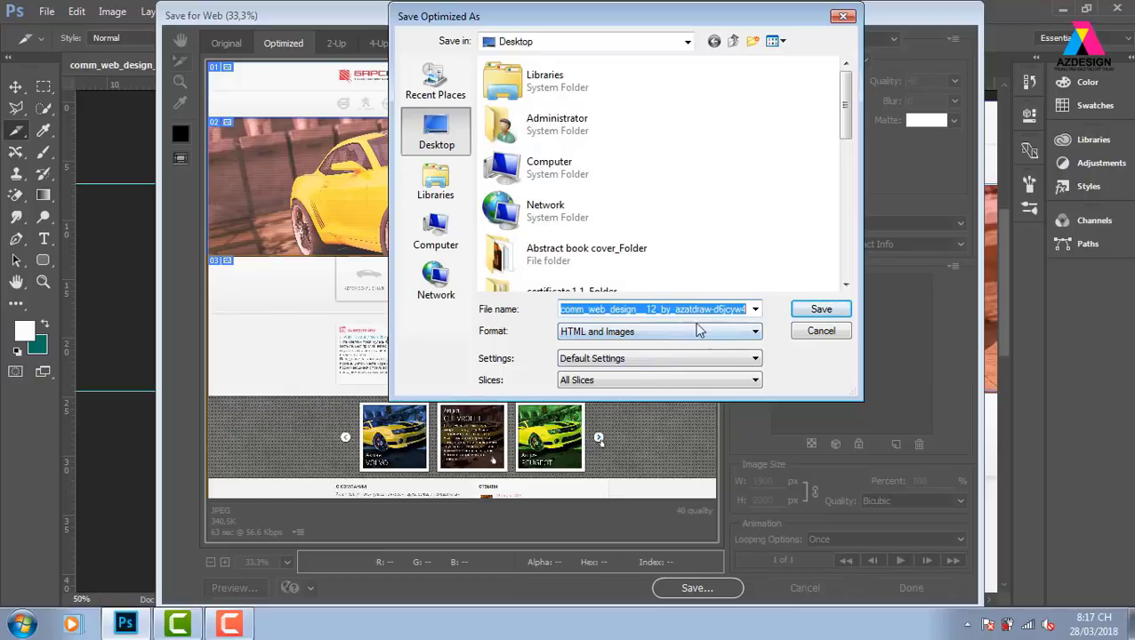
left_click(800, 317)
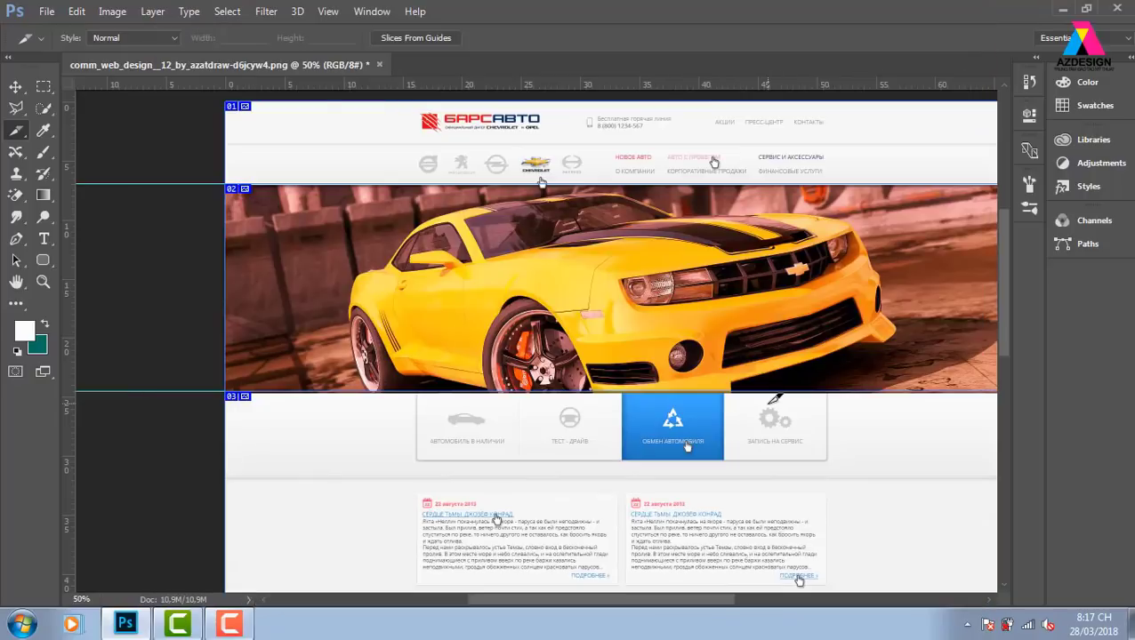
Step: Show the desktop, select the kl folder and a car image, then return to Photoshop
key("super+d")
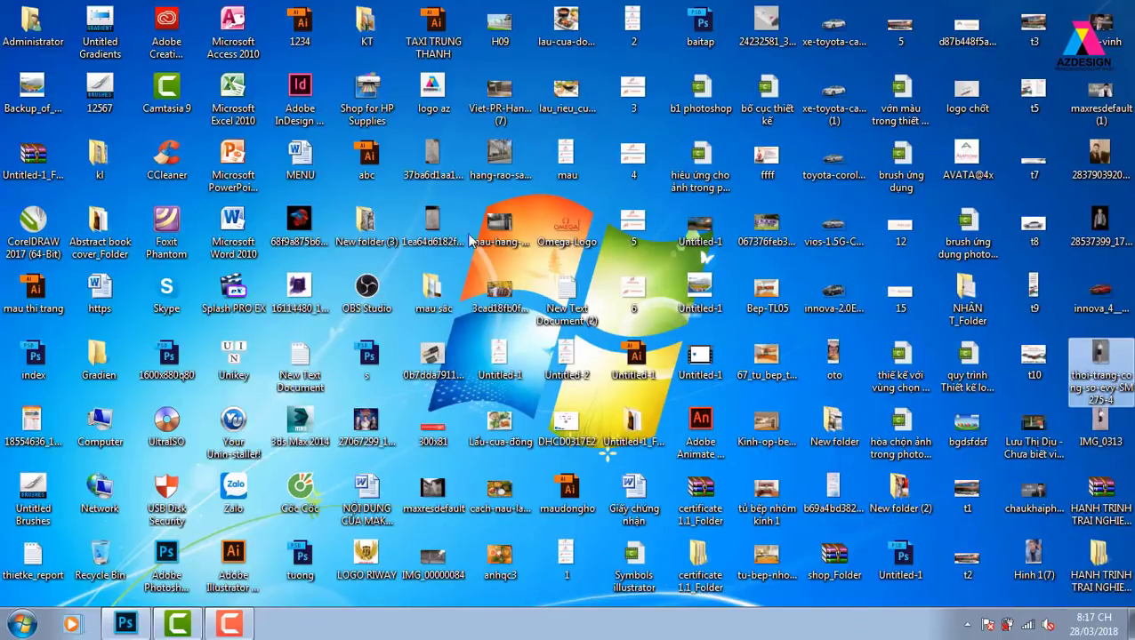
left_click(96, 155)
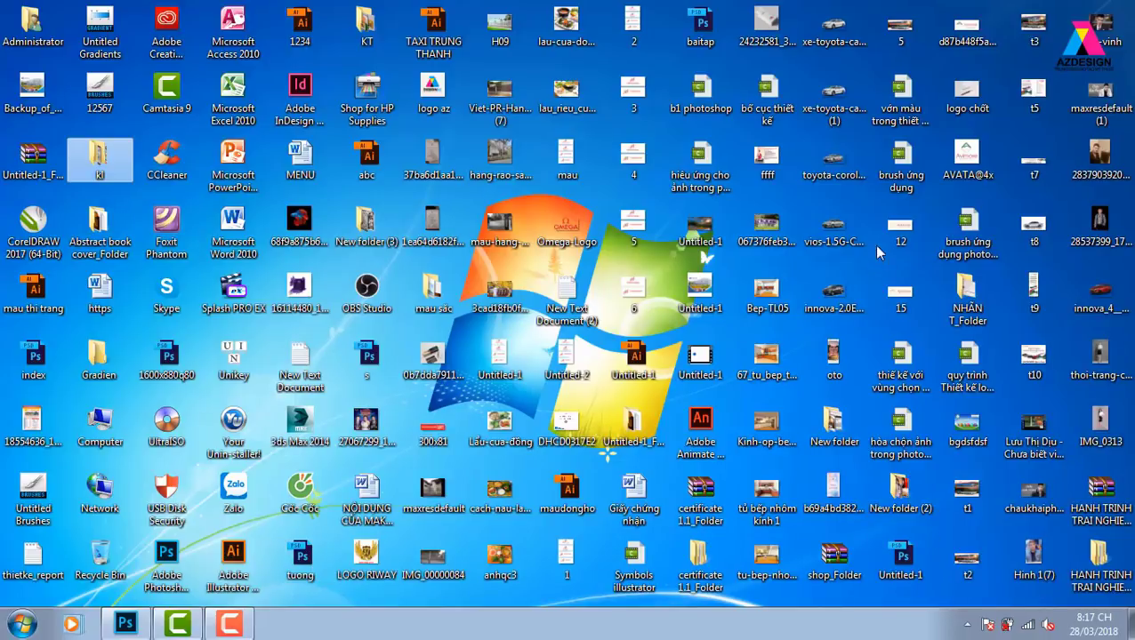
left_click(840, 230)
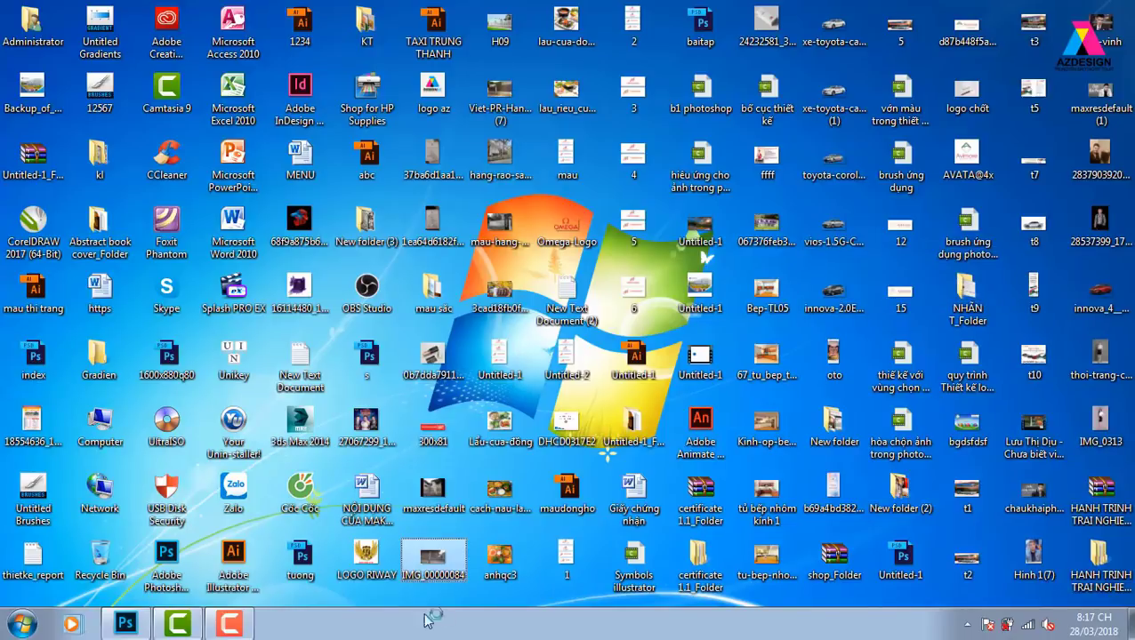
left_click(136, 626)
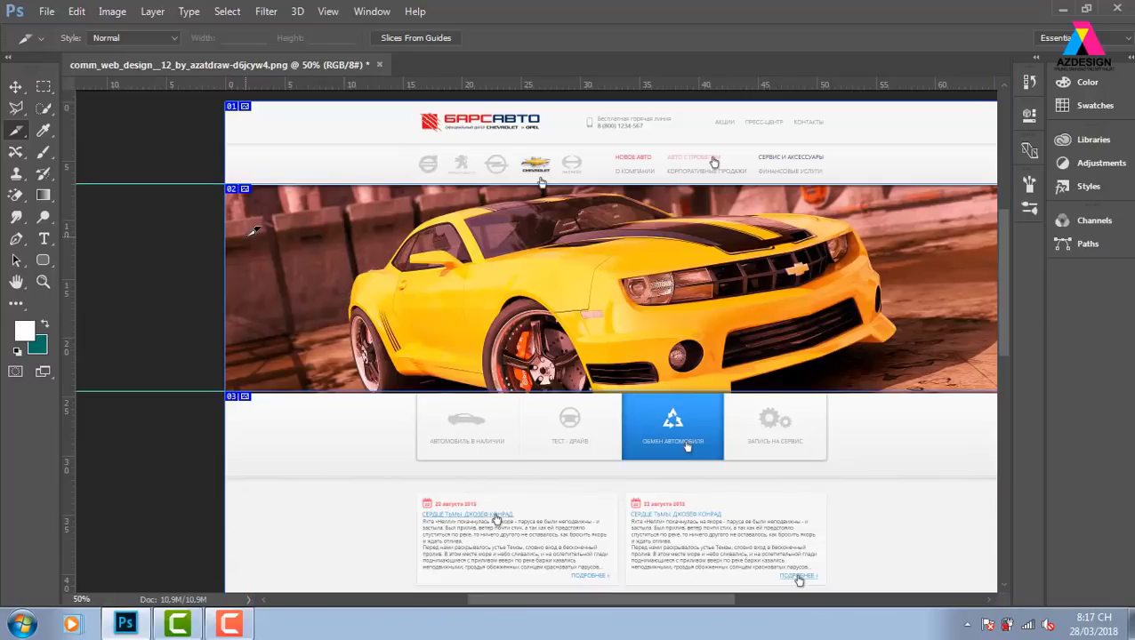
Step: Reopen Save for Web and save HTML and images to Local Disk (E:), naming it 'tem'
key("ctrl+alt+shift+s")
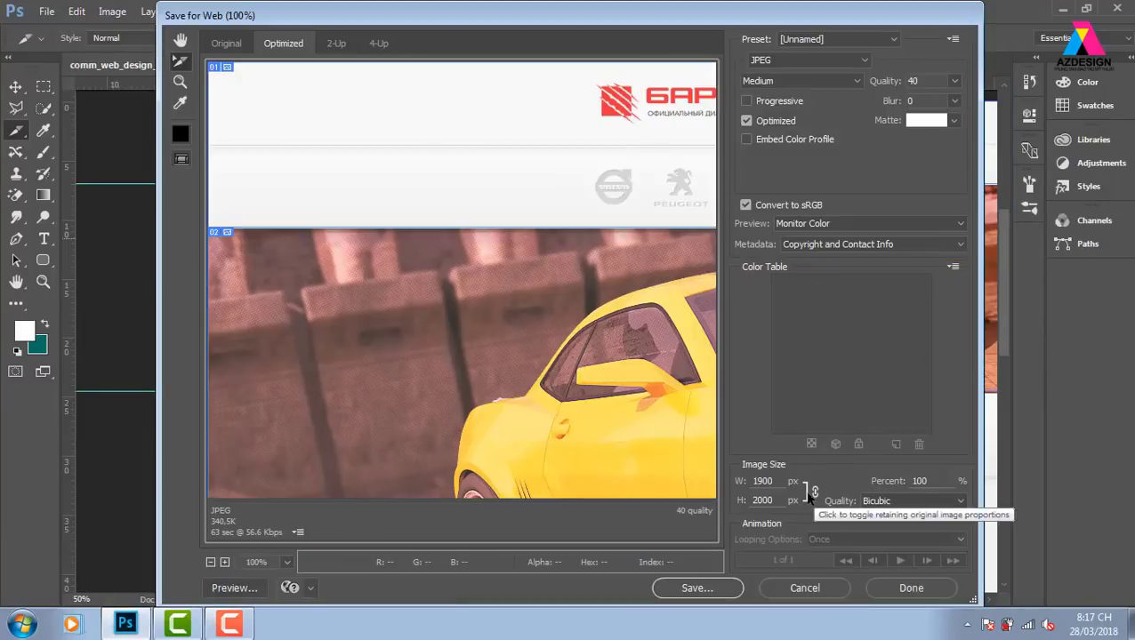
left_click(697, 588)
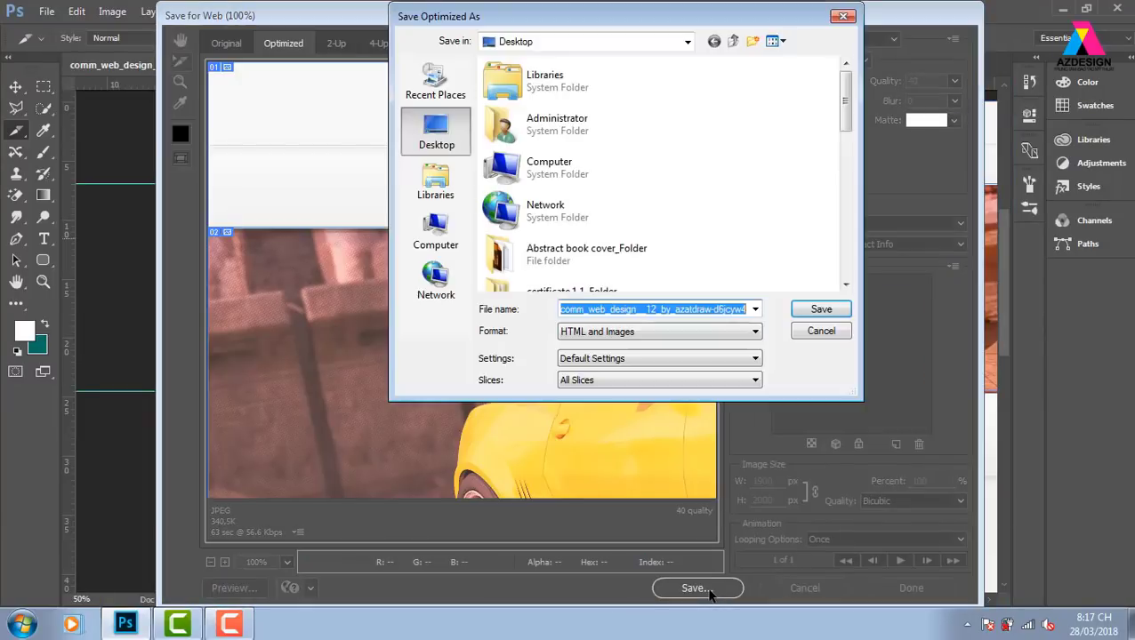
double_click(551, 171)
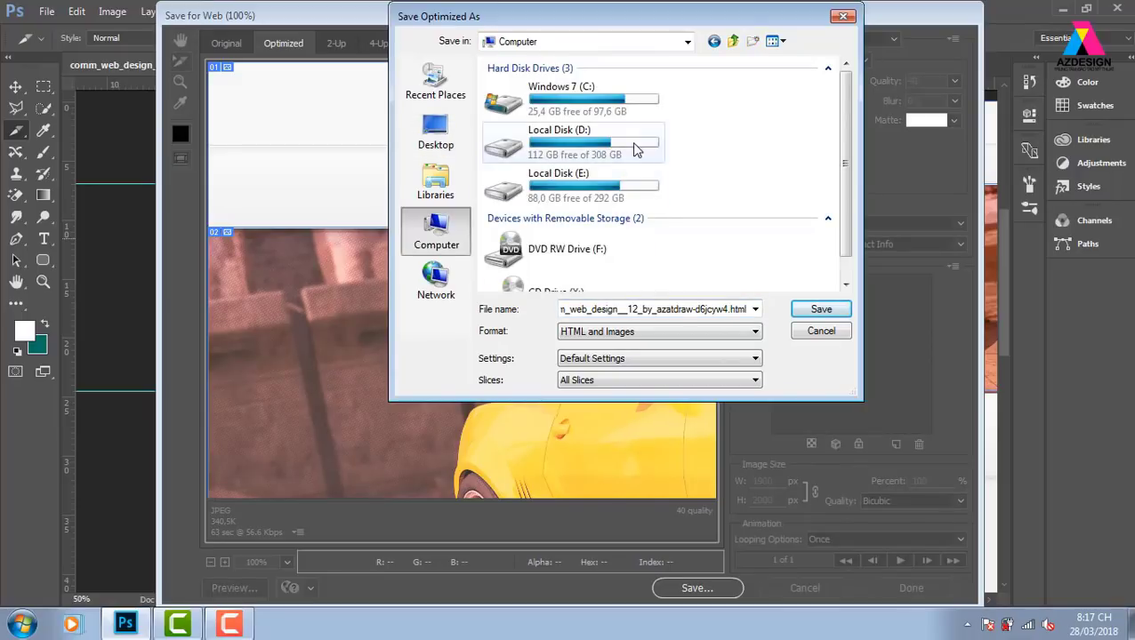
double_click(619, 197)
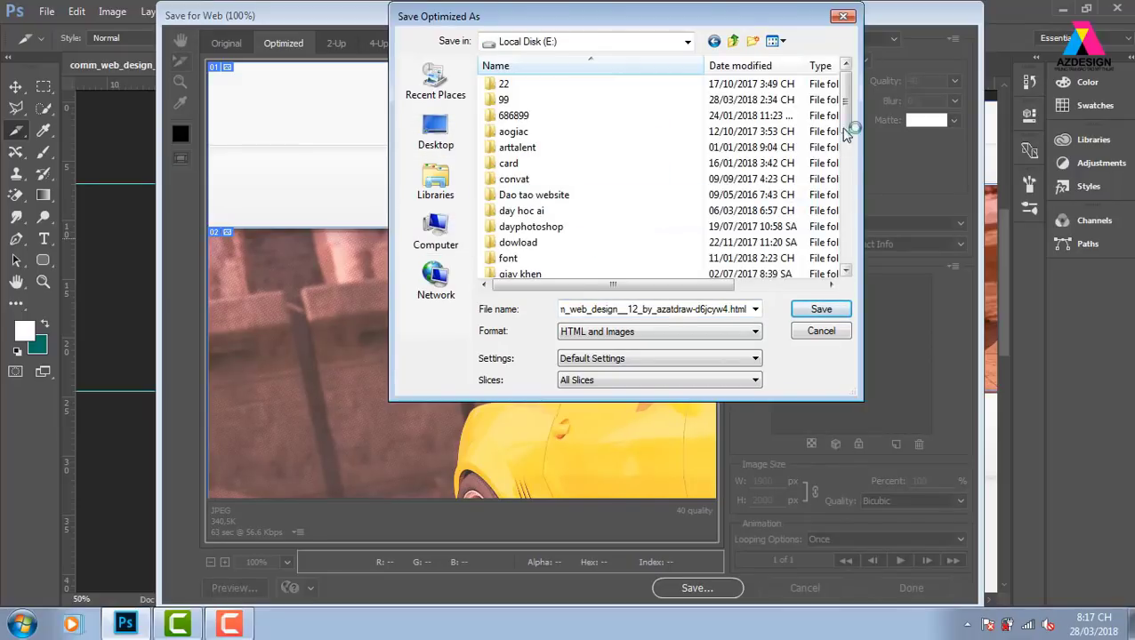
left_click_drag(845, 129, 843, 300)
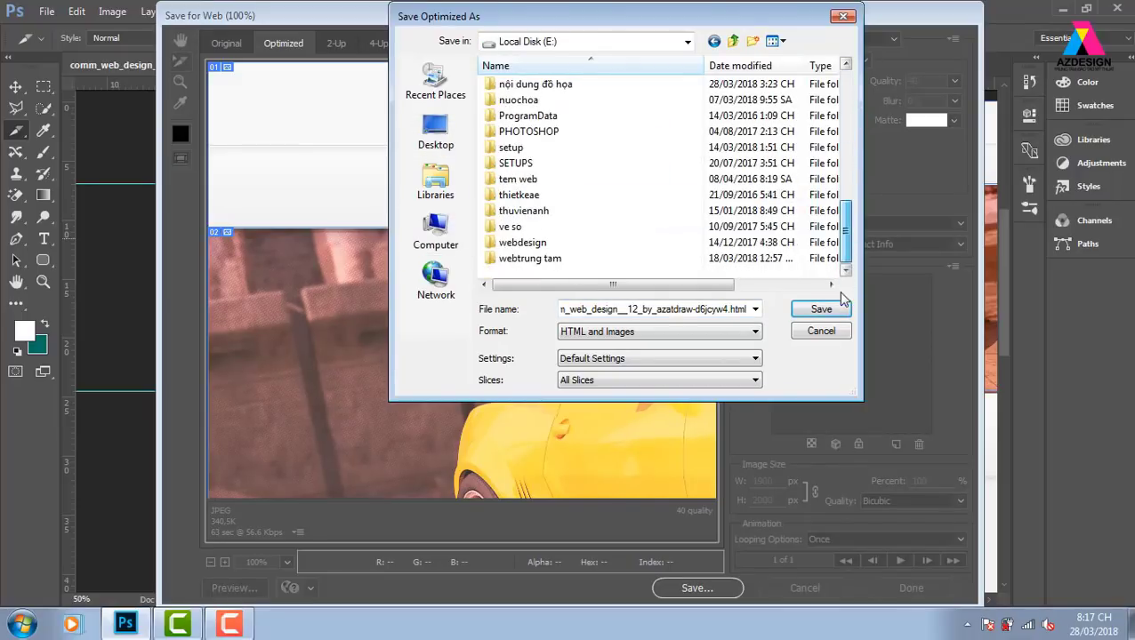
left_click(781, 41)
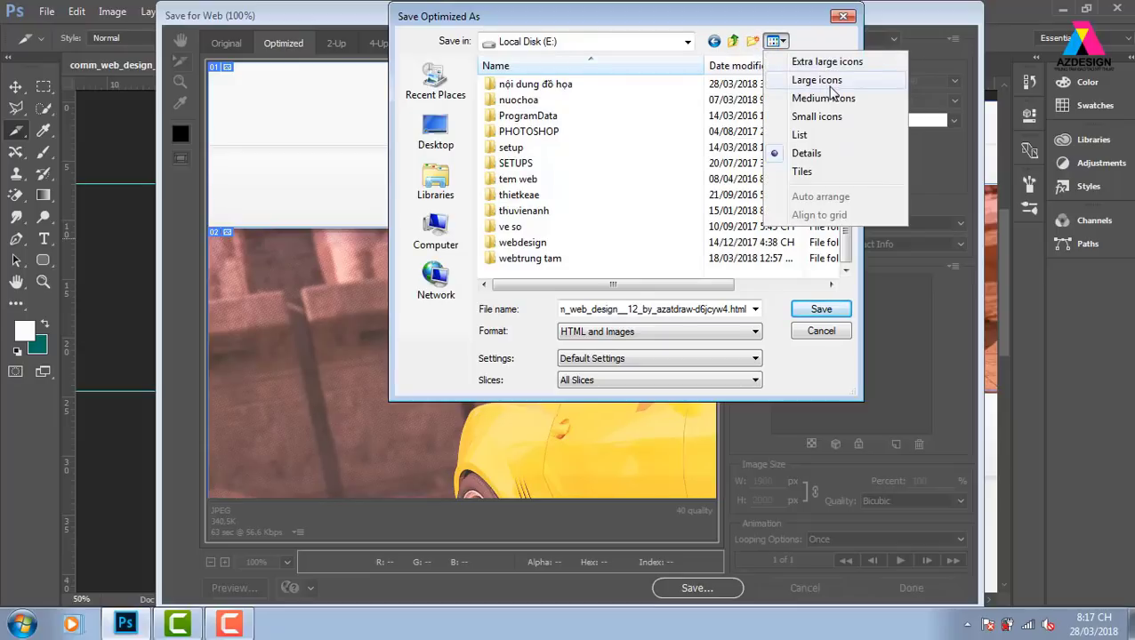
left_click(823, 80)
left_click_drag(846, 102, 844, 266)
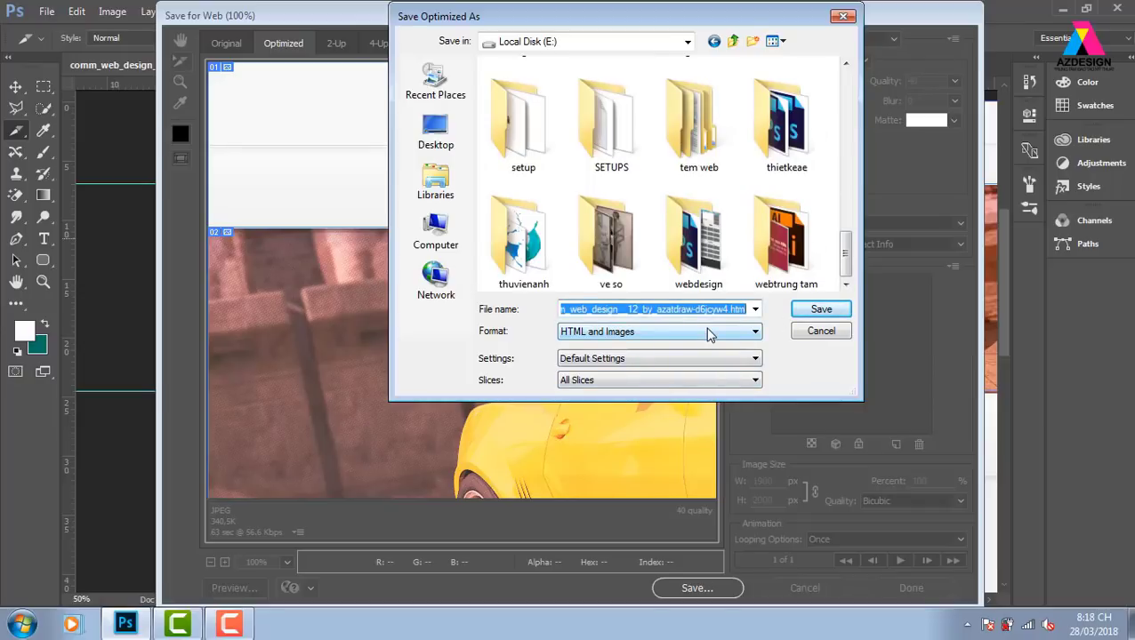
type("tem")
left_click(824, 308)
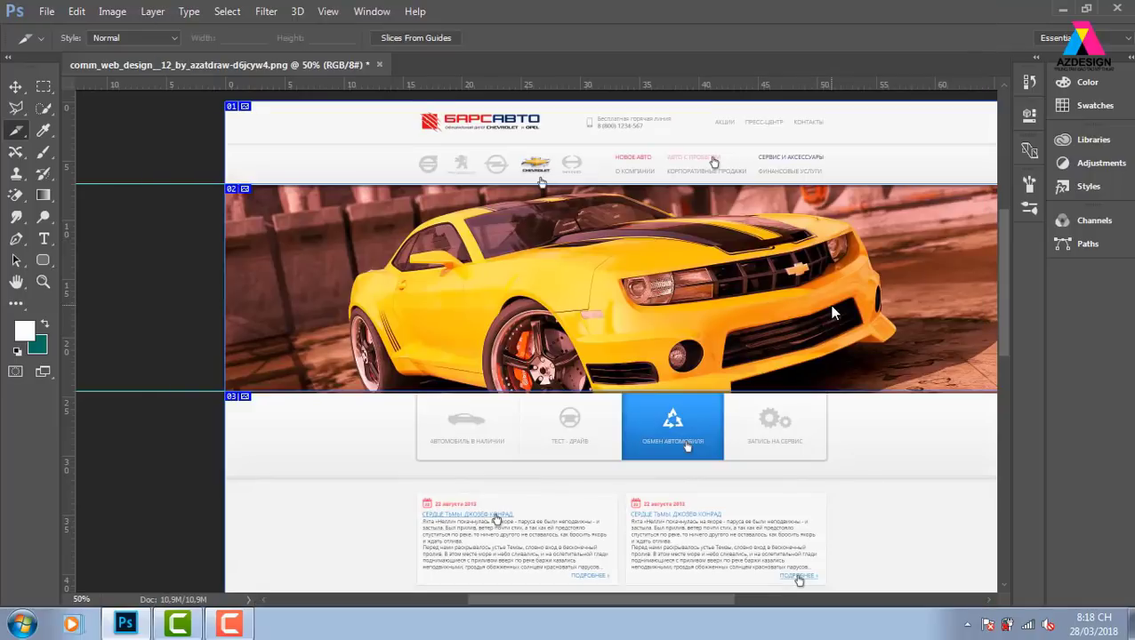
Step: Browse Local Disk (E:) in Explorer and open tttttt.html in the browser
key("super+e")
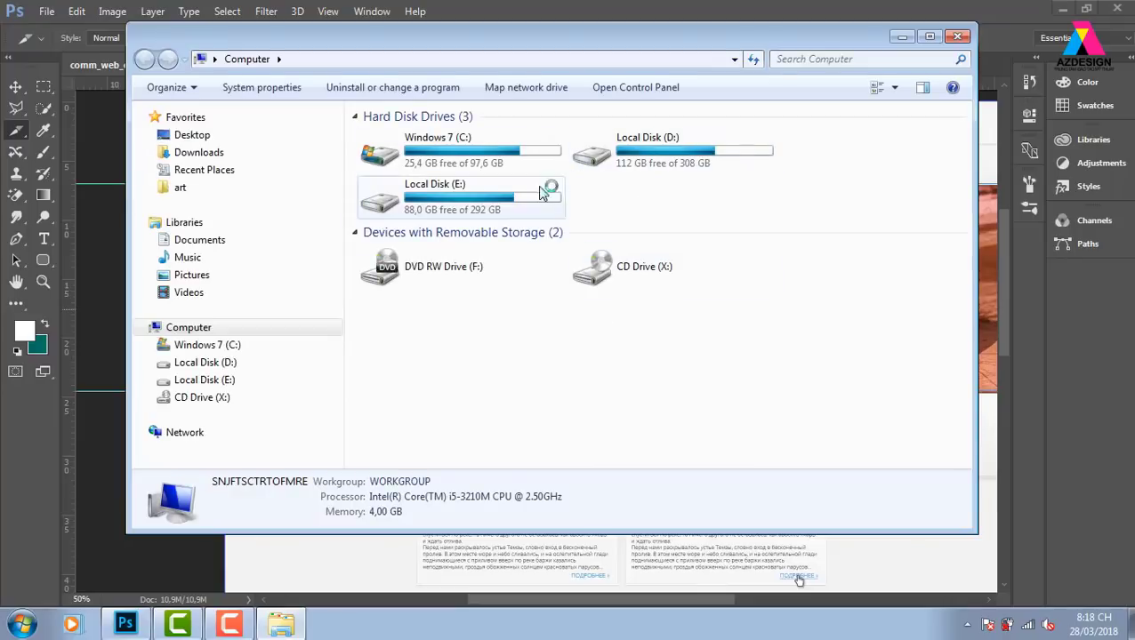
left_click(538, 204)
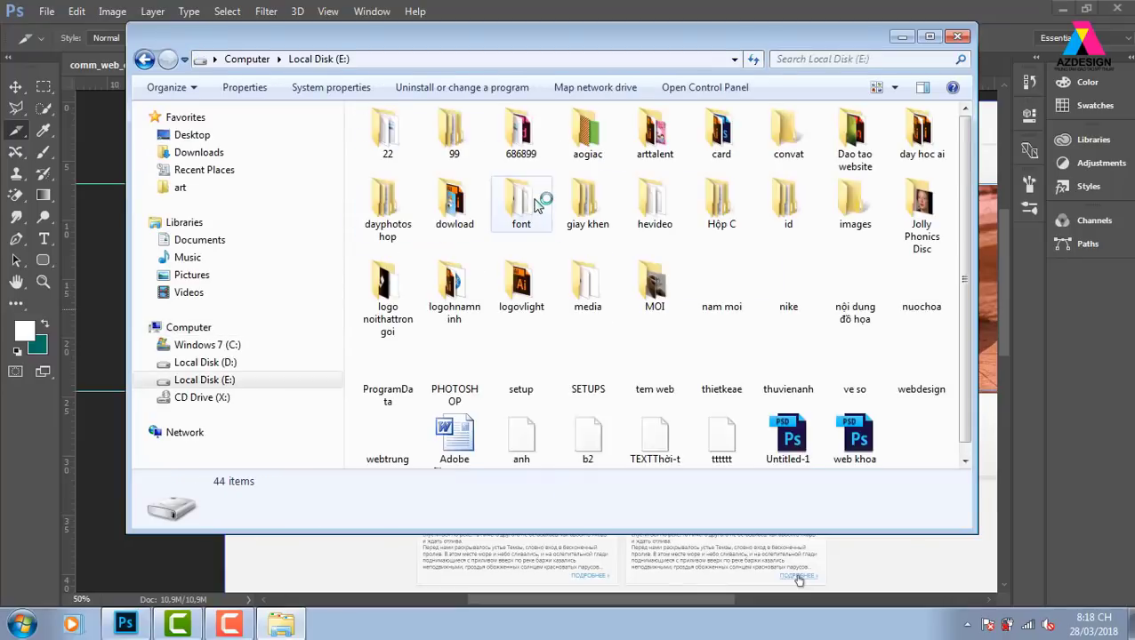
left_click_drag(966, 196, 967, 283)
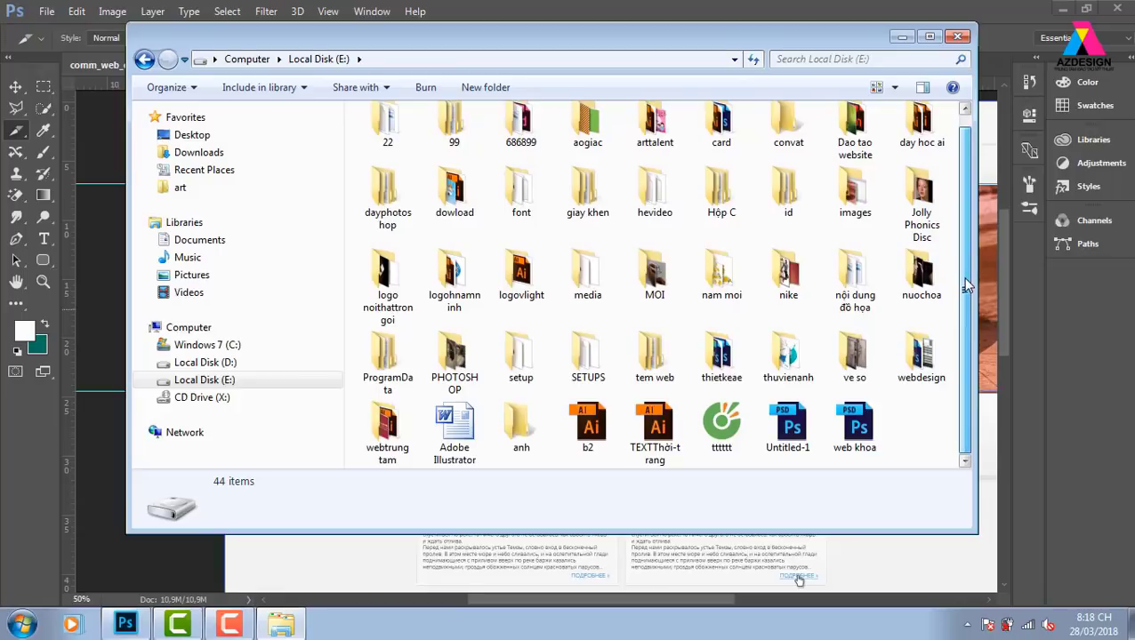
left_click(721, 425)
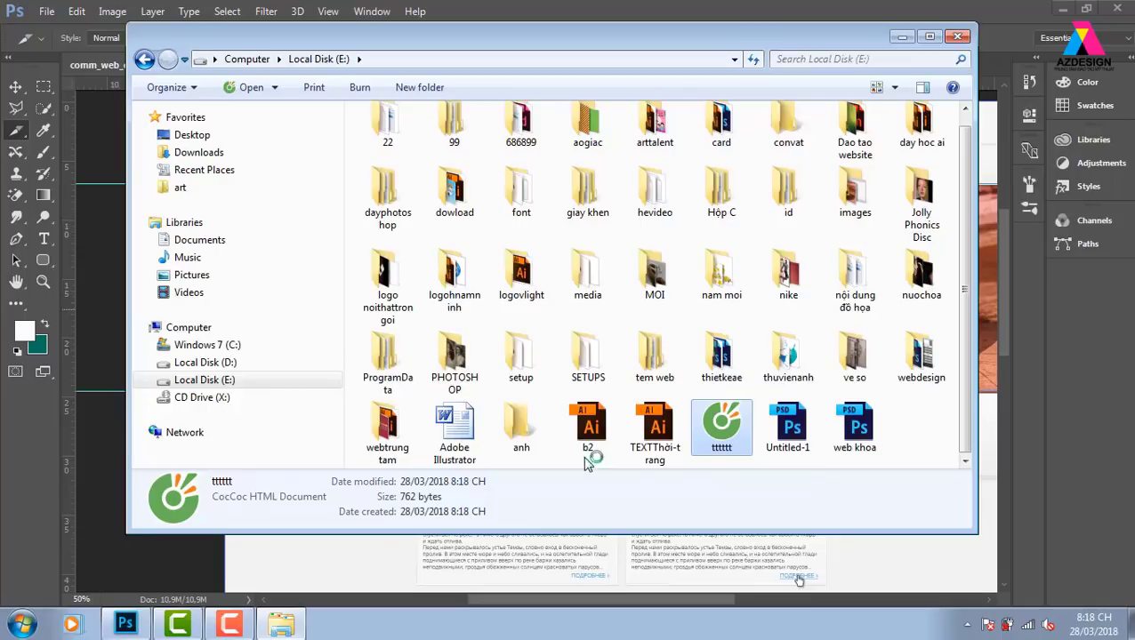
right_click(734, 430)
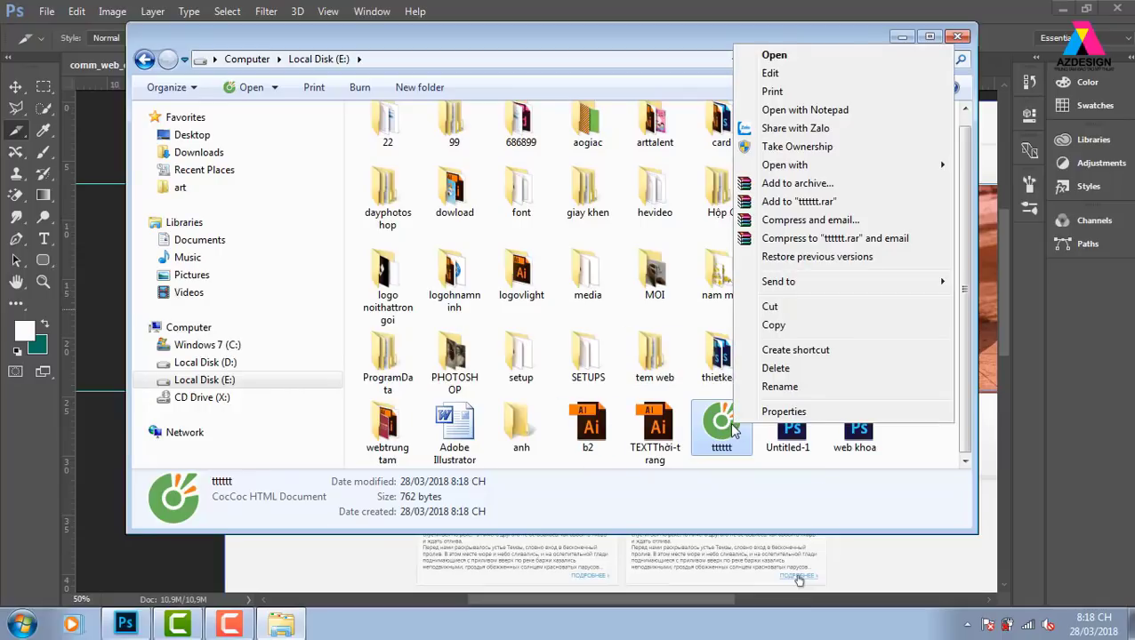
left_click(792, 56)
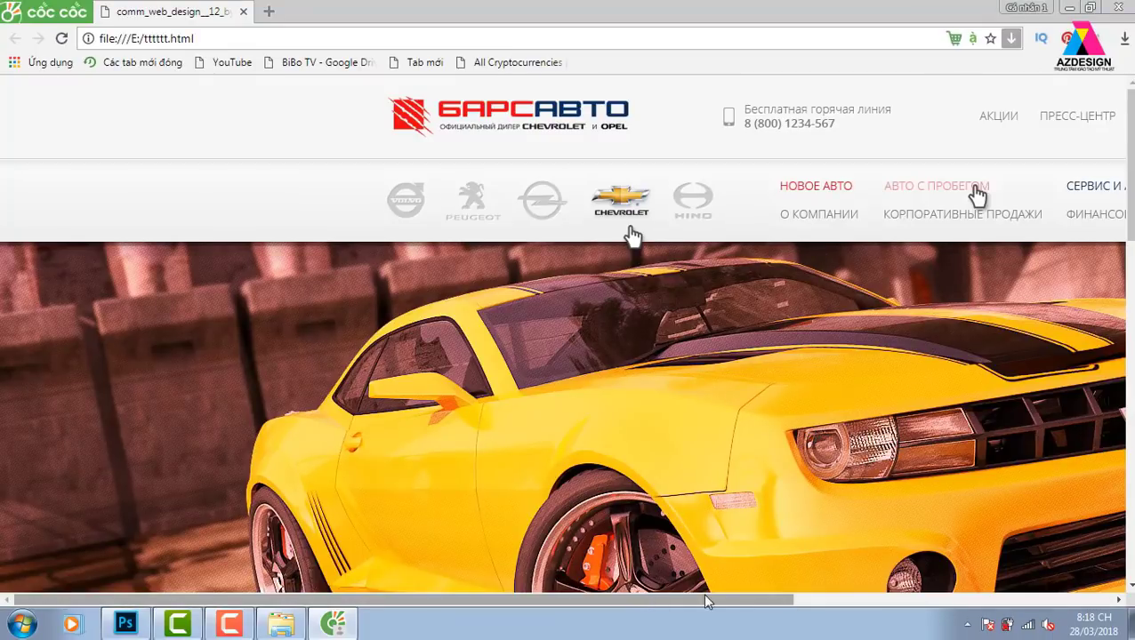
Step: Save a page image as tttttt_01 JPEG on the Desktop, then close Coc Coc
scroll(823, 303, "down", 3)
scroll(823, 303, "down", 4)
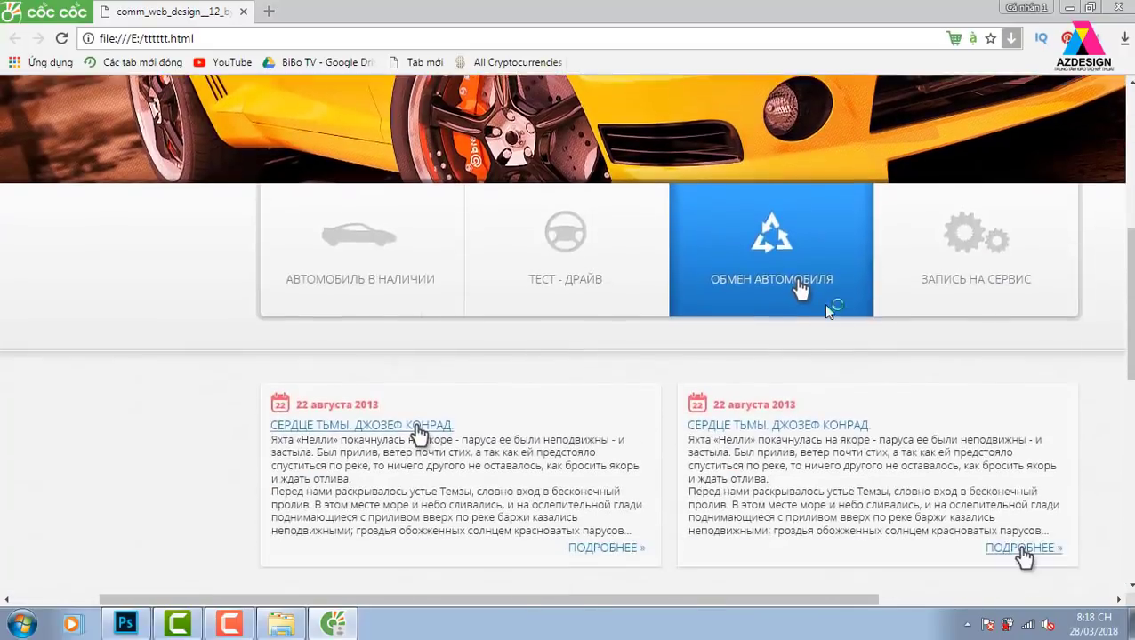
scroll(822, 303, "down", 4)
scroll(826, 309, "down", 2)
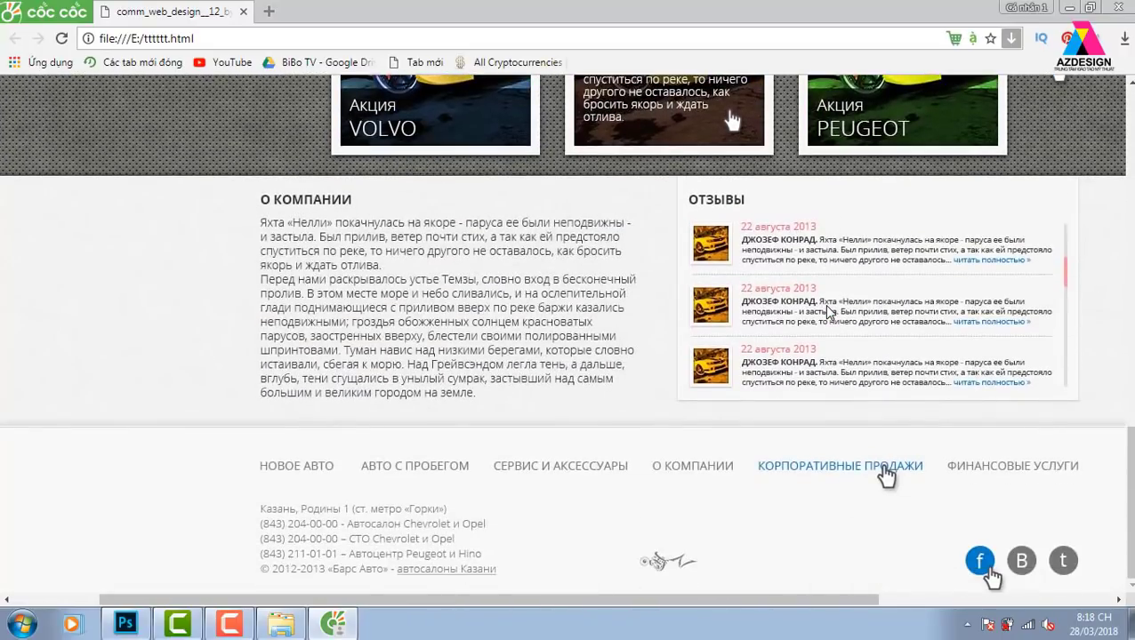
scroll(827, 311, "up", 10)
scroll(827, 311, "up", 5)
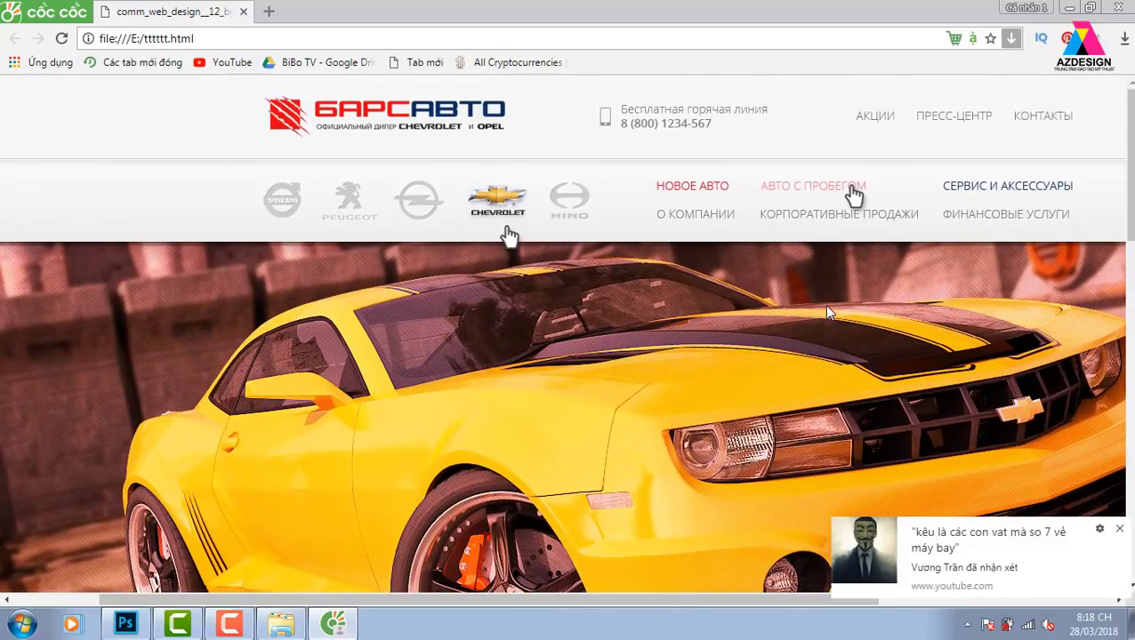
right_click(832, 144)
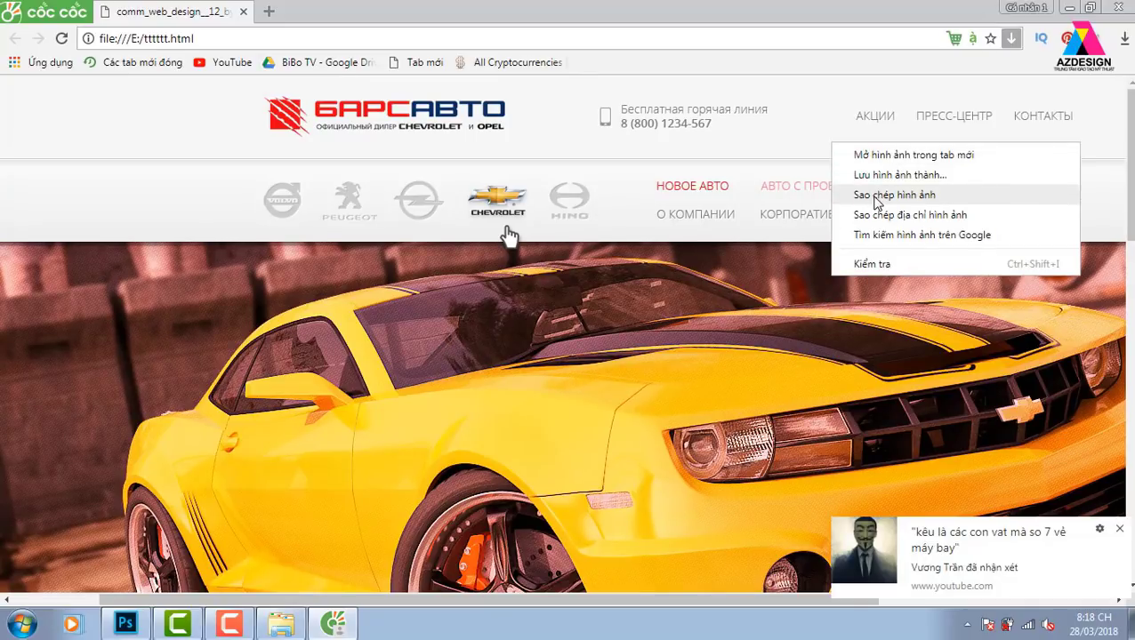
left_click(885, 175)
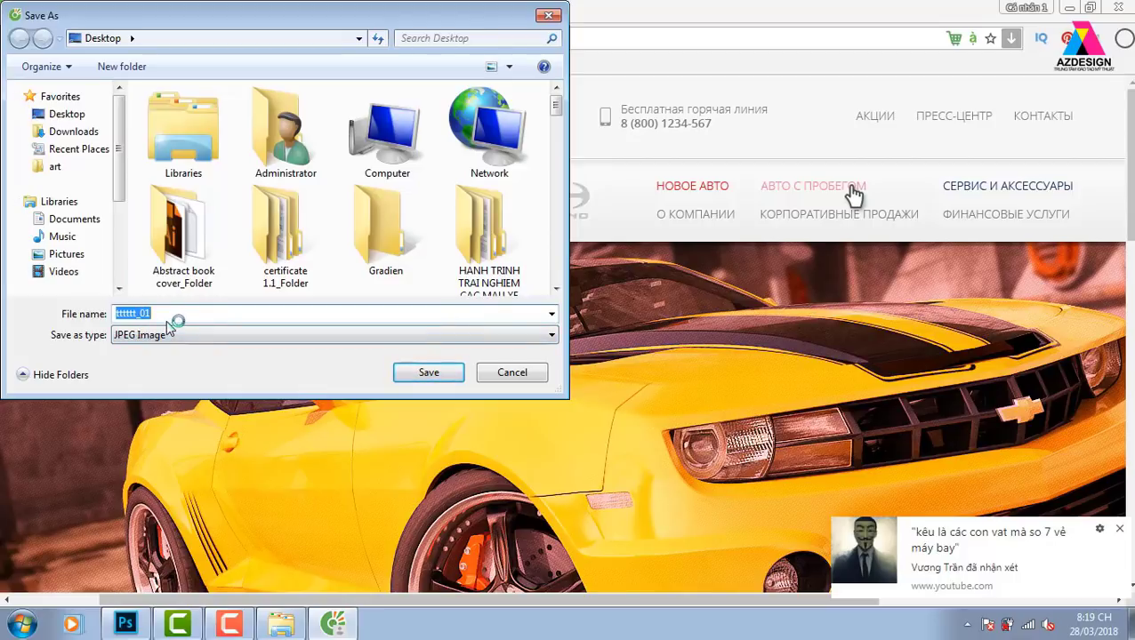
left_click(548, 16)
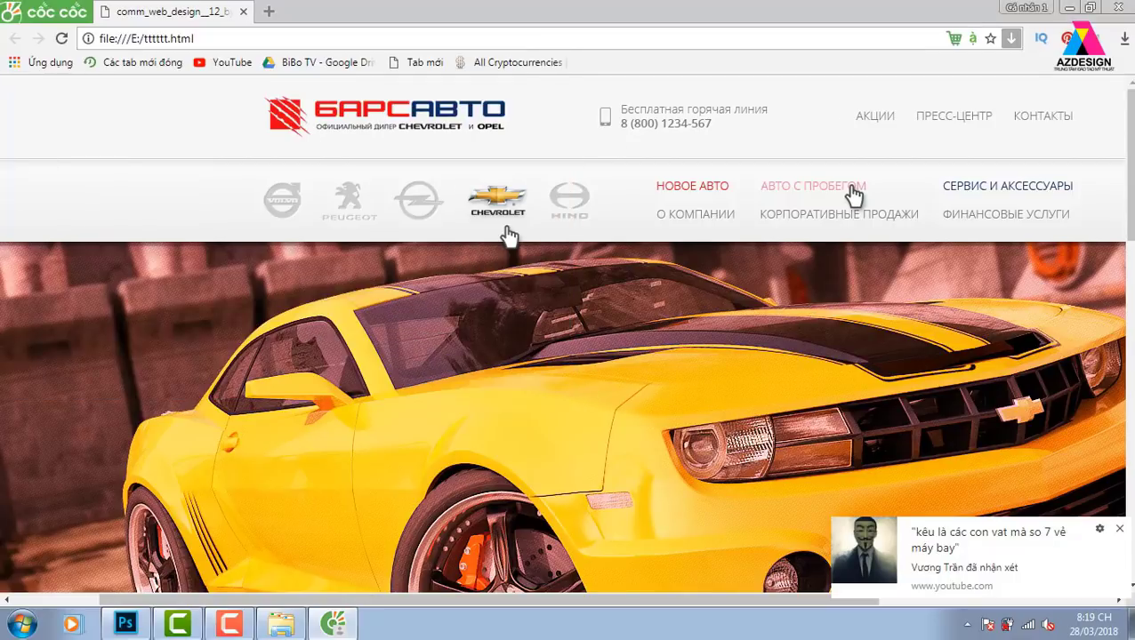
left_click(1119, 9)
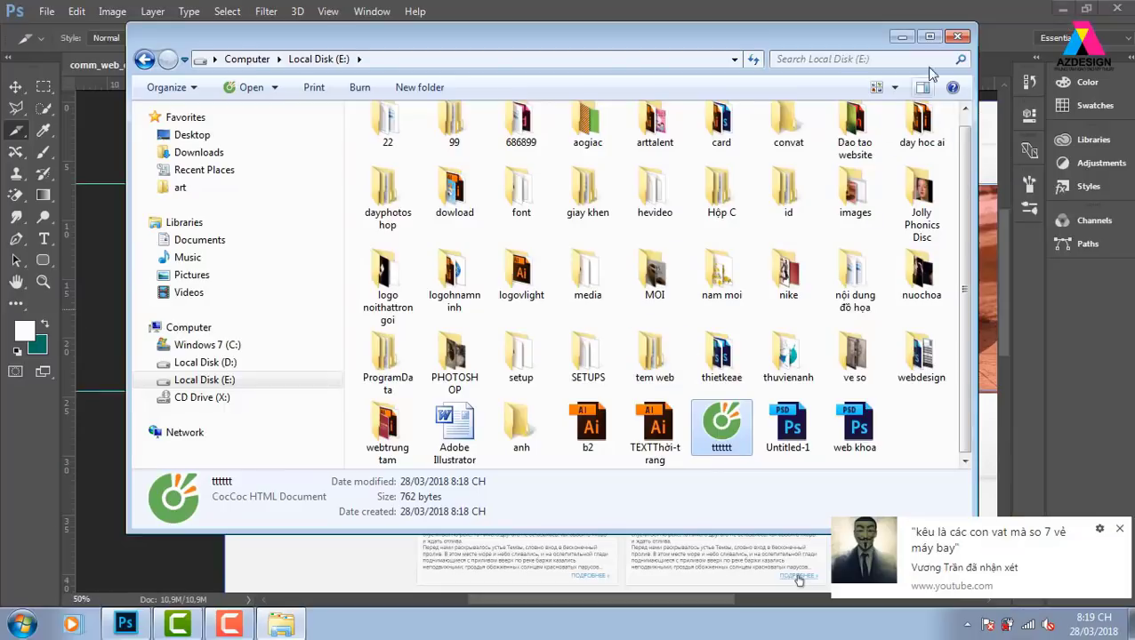
Step: Close Explorer, dismiss the YouTube notification, and switch to the Slice Select Tool
left_click(958, 38)
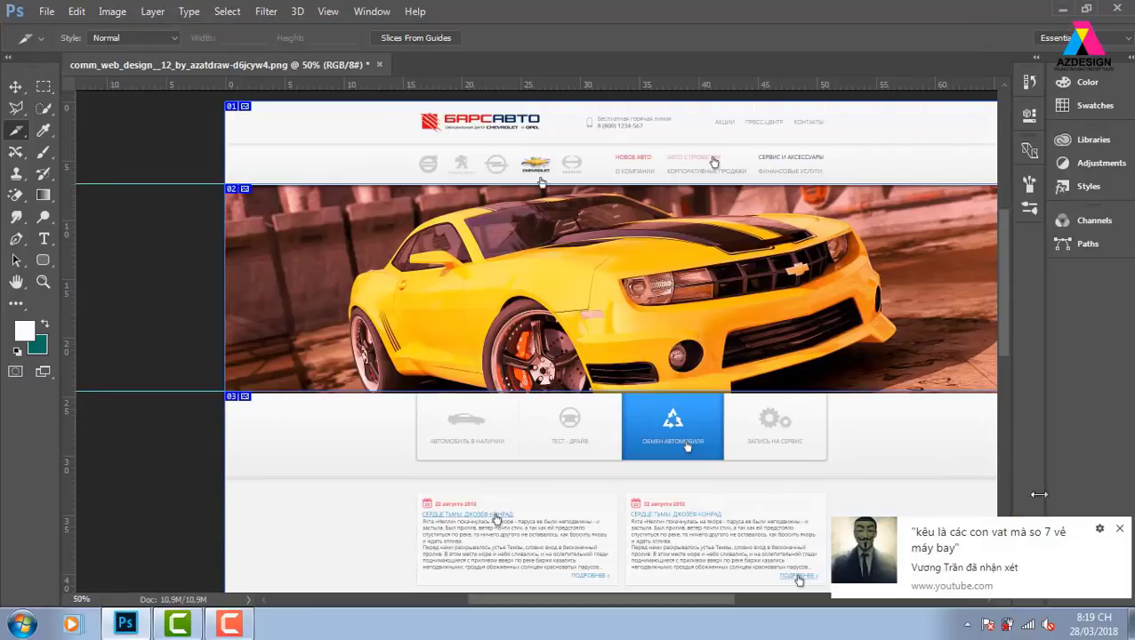
left_click(1119, 529)
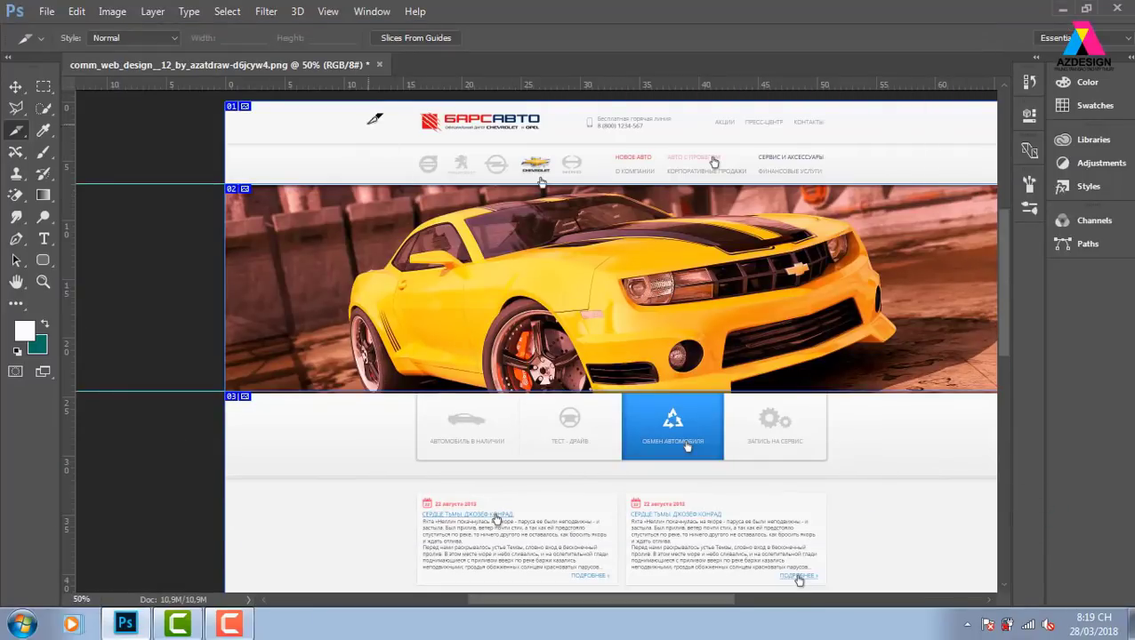
right_click(23, 136)
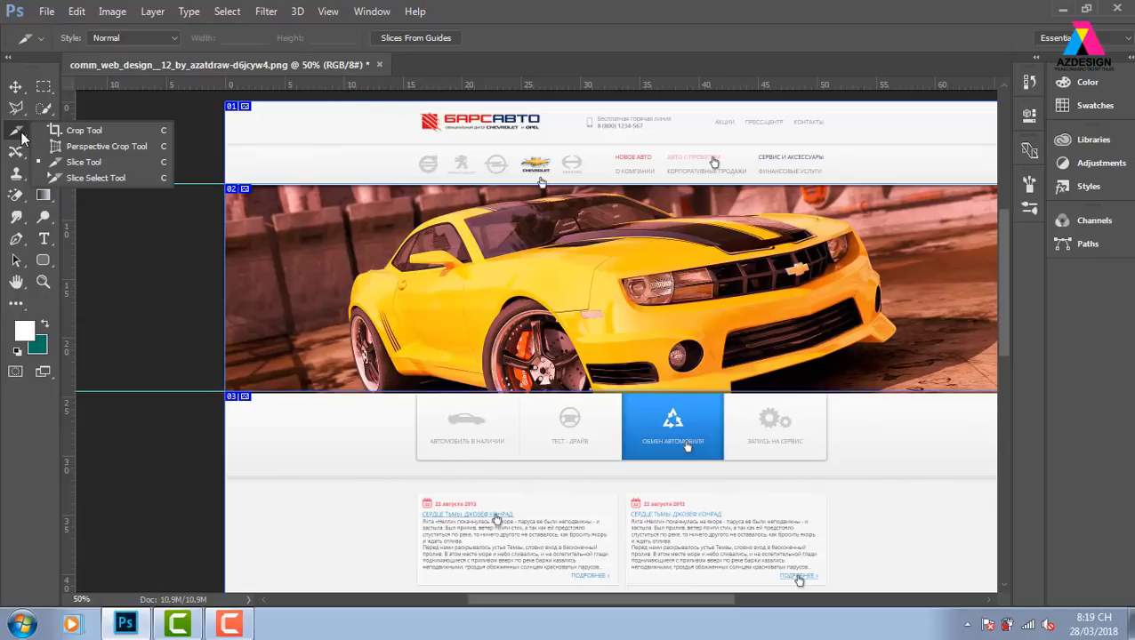
left_click(80, 178)
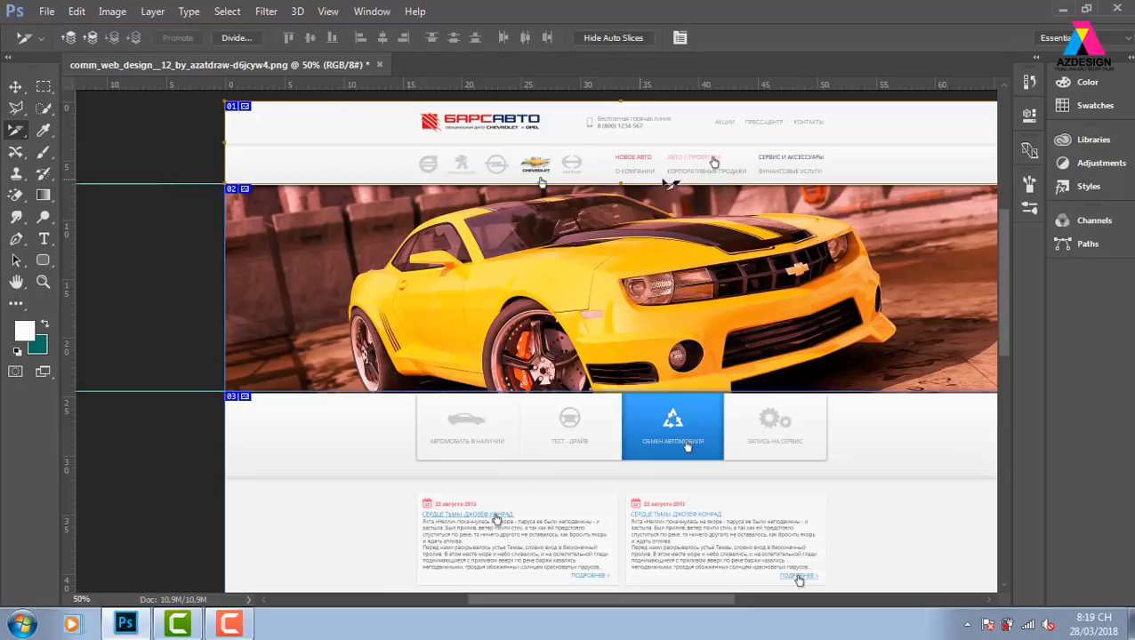
Step: Adjust the car banner slice edge to split off the nav row, then open Divide Slice for the header
left_click(614, 242)
left_click_drag(613, 242, 610, 263)
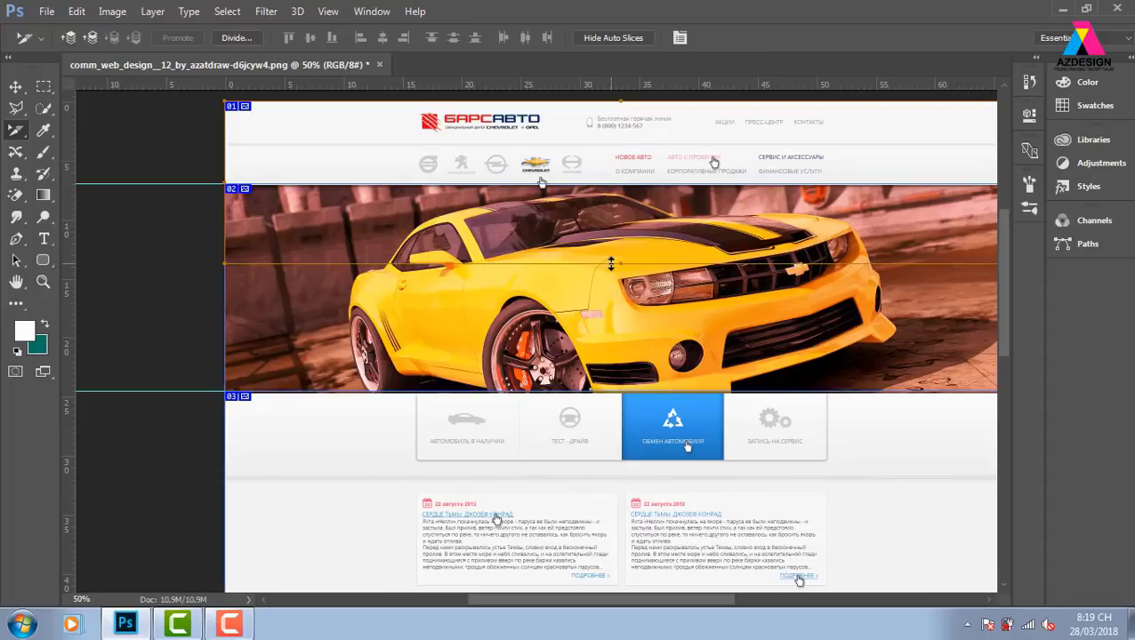
left_click_drag(611, 263, 621, 153)
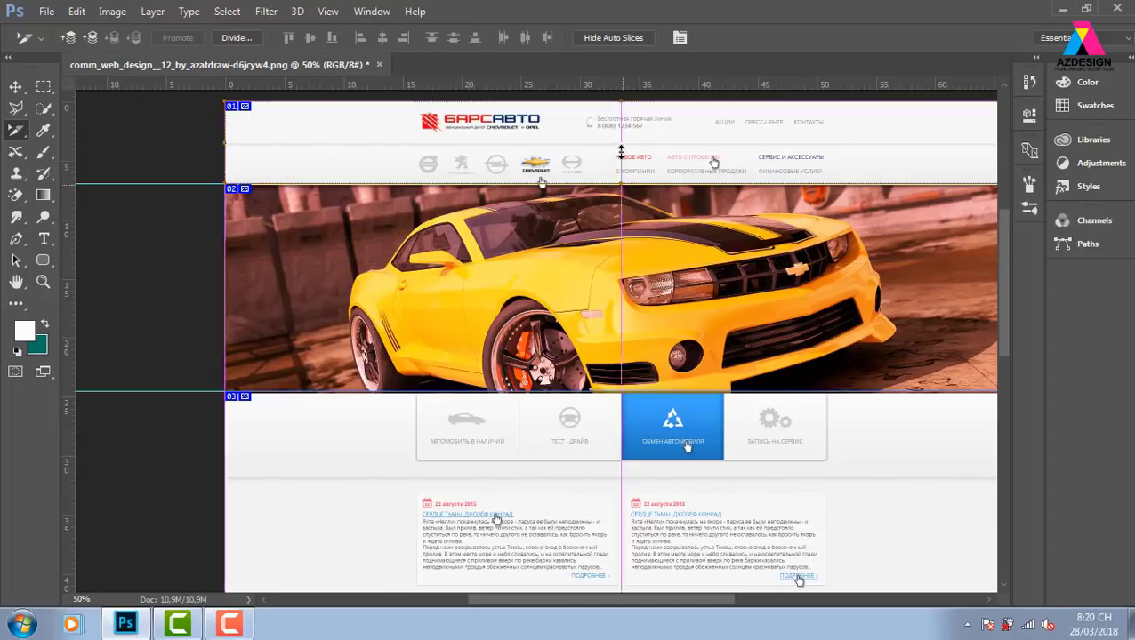
left_click_drag(622, 153, 622, 152)
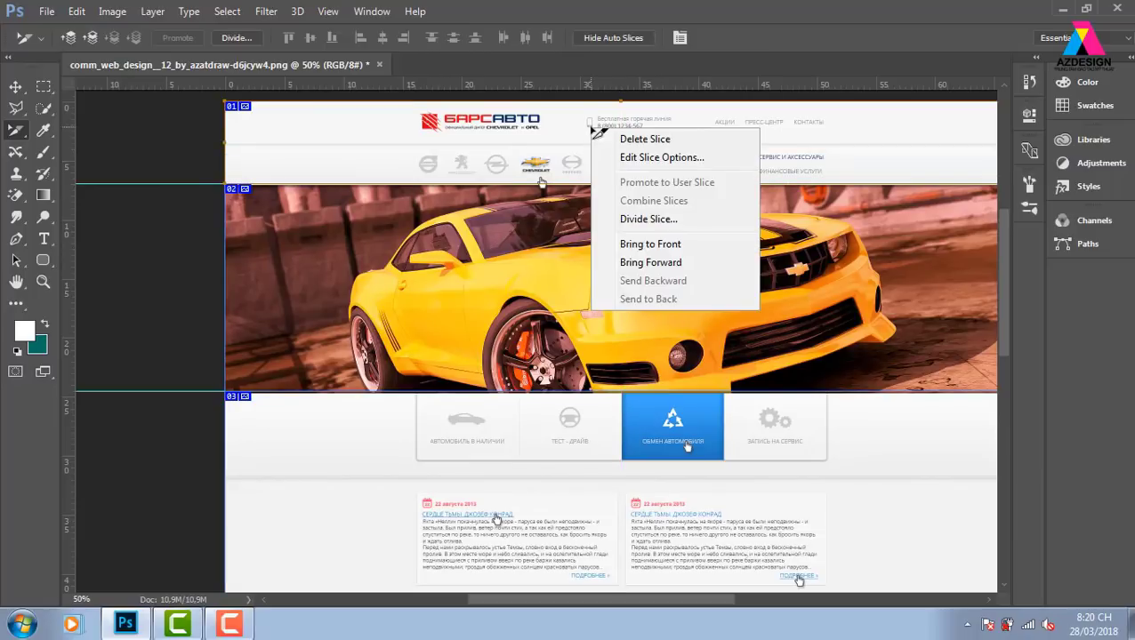
right_click(591, 129)
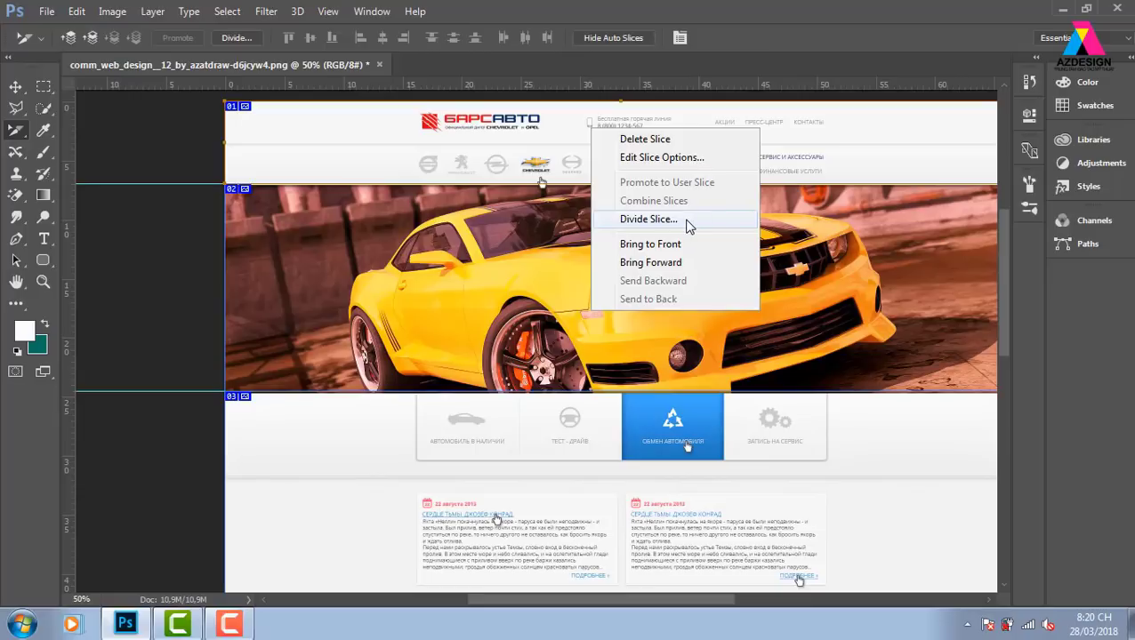
left_click(687, 226)
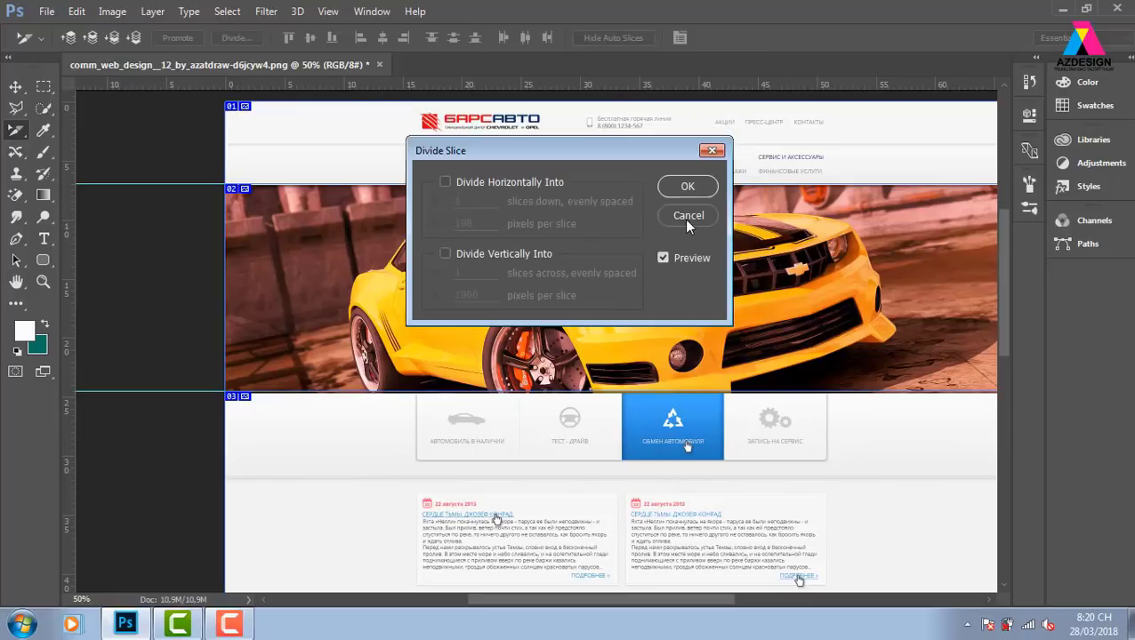
Step: Divide the header slice into 10 horizontal and 10 vertical slices, then undo the division
left_click(445, 181)
type("0")
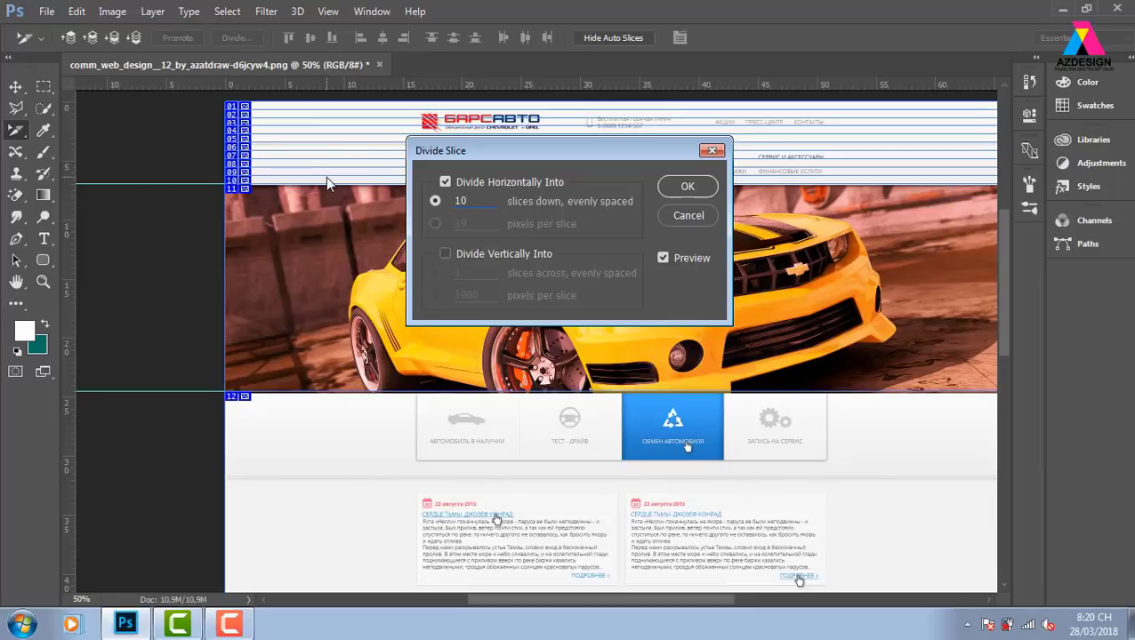
left_click(446, 254)
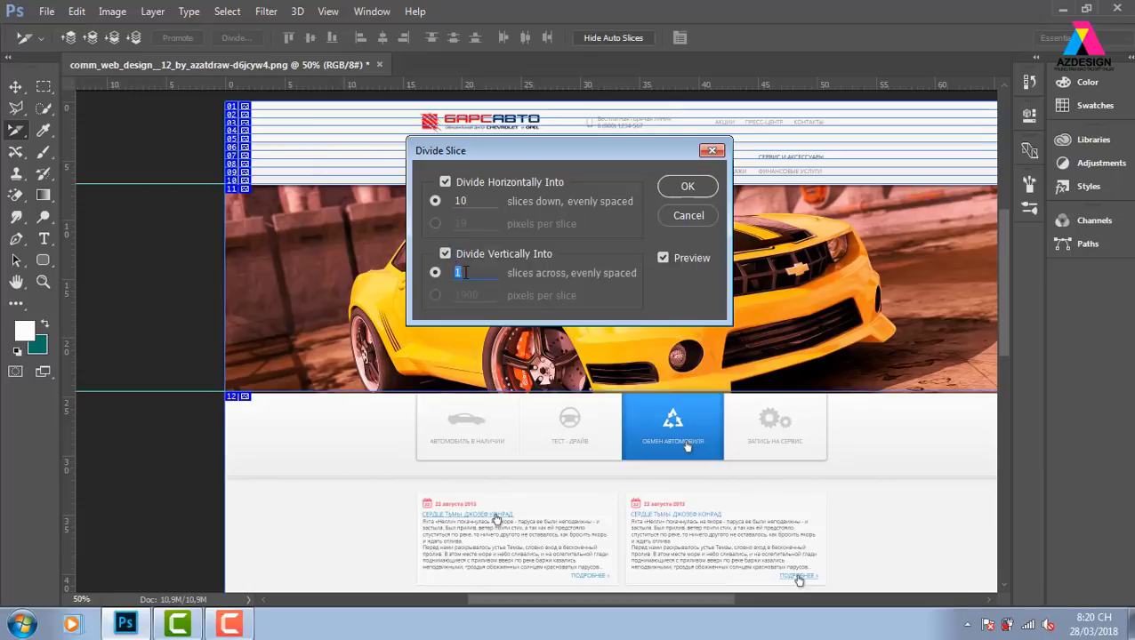
type("10")
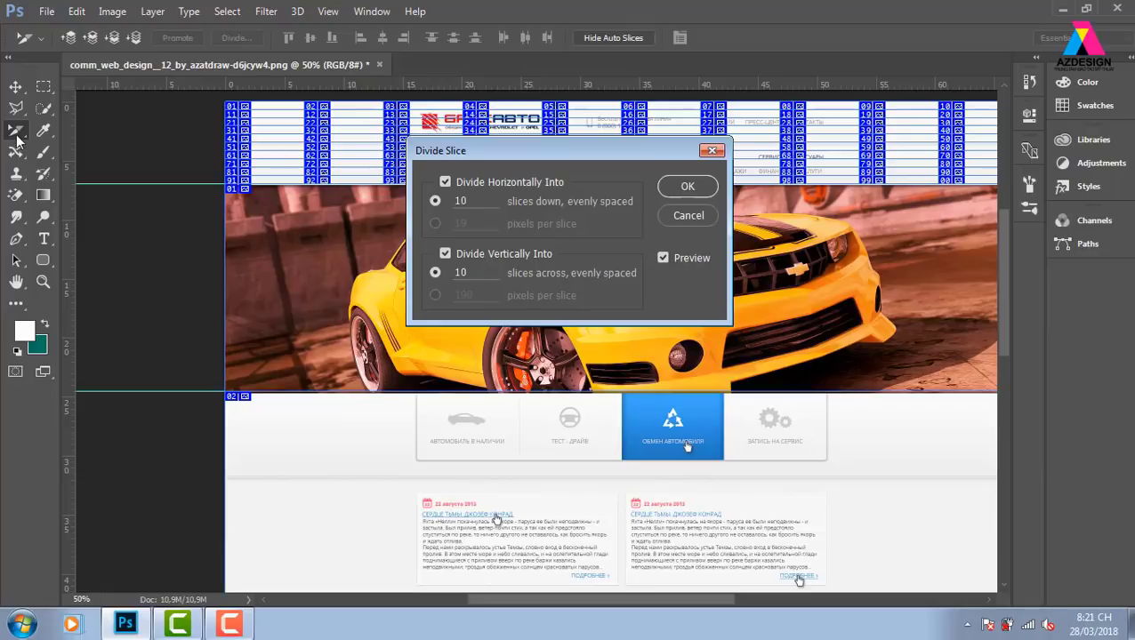
key("Return")
key("ctrl+z")
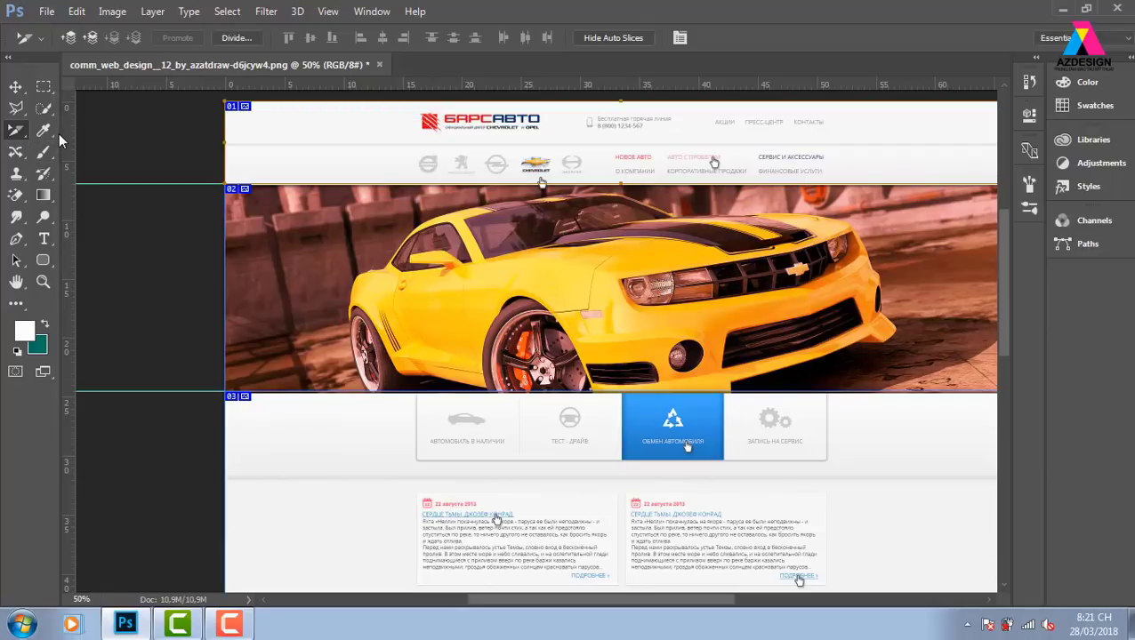
Step: Sample yellow, pink, brown and brake-caliper red from the car, then close the mockup without saving
left_click_drag(52, 135, 118, 139)
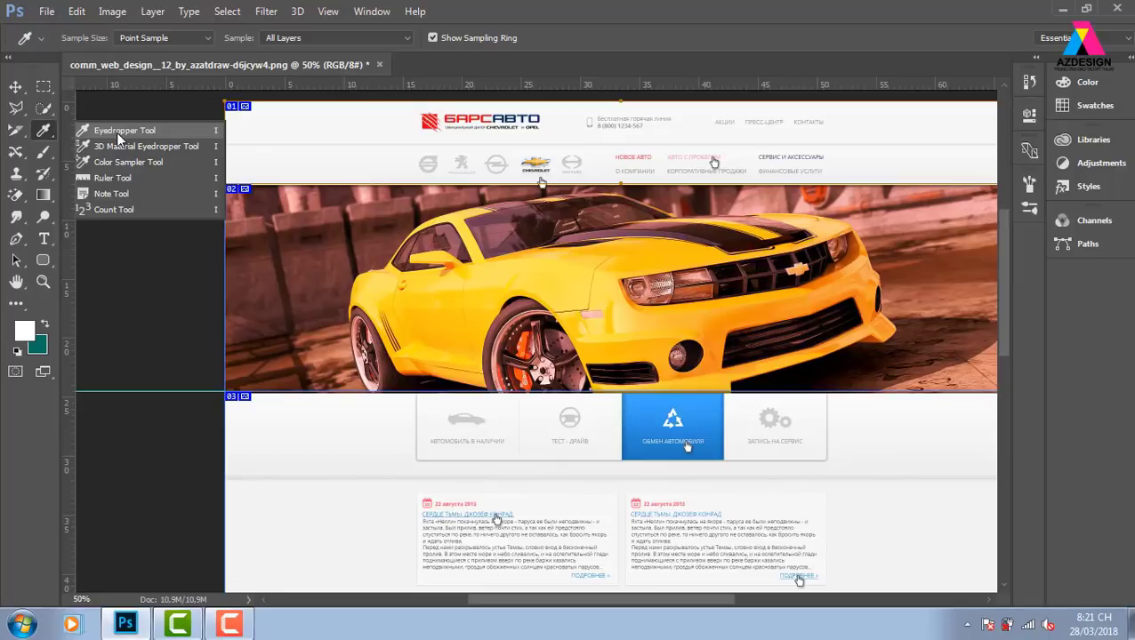
left_click(118, 138)
left_click(464, 290)
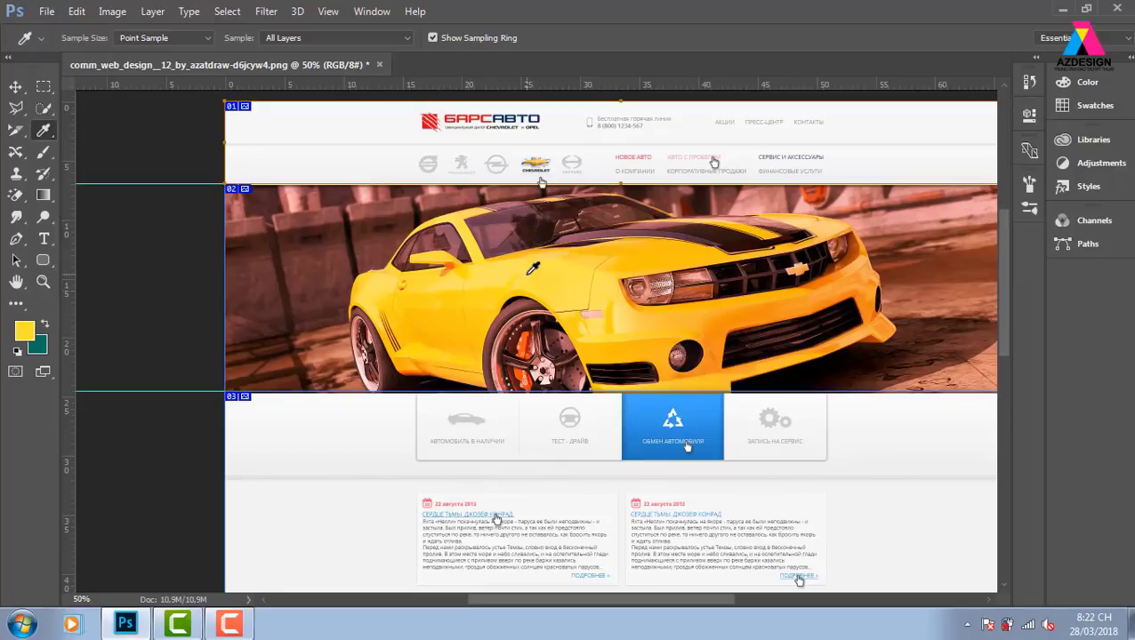
left_click(505, 224)
left_click(769, 344)
left_click(534, 213)
left_click(292, 350)
left_click(526, 343)
left_click(379, 65)
left_click(586, 256)
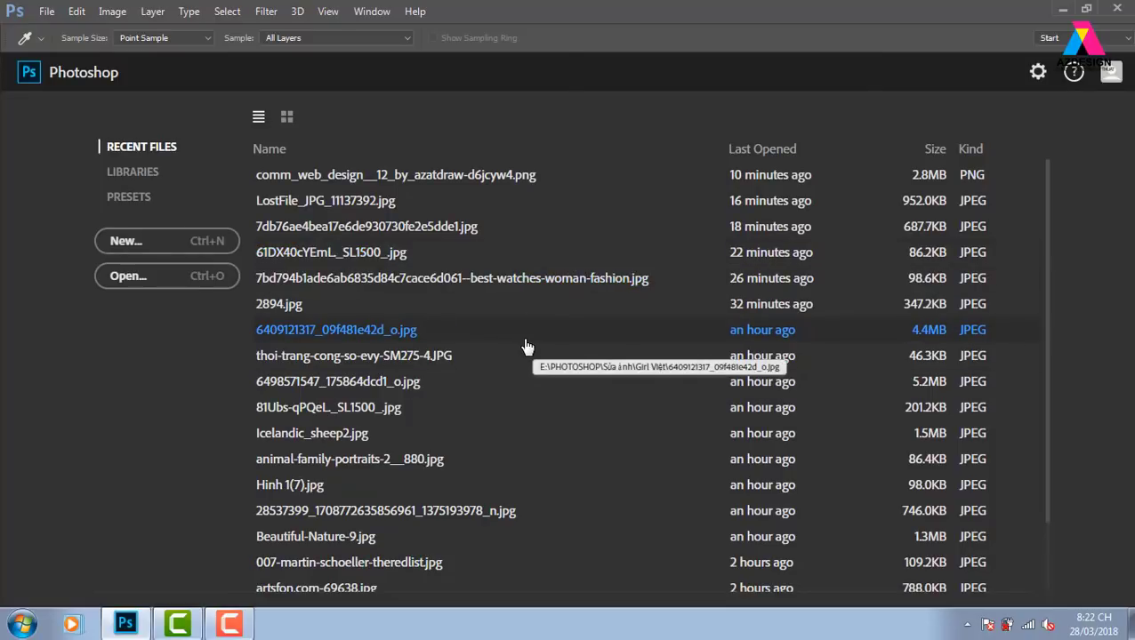
Step: Open the portrait of the man in the black cape from the casi folder on drive E
key("ctrl+o")
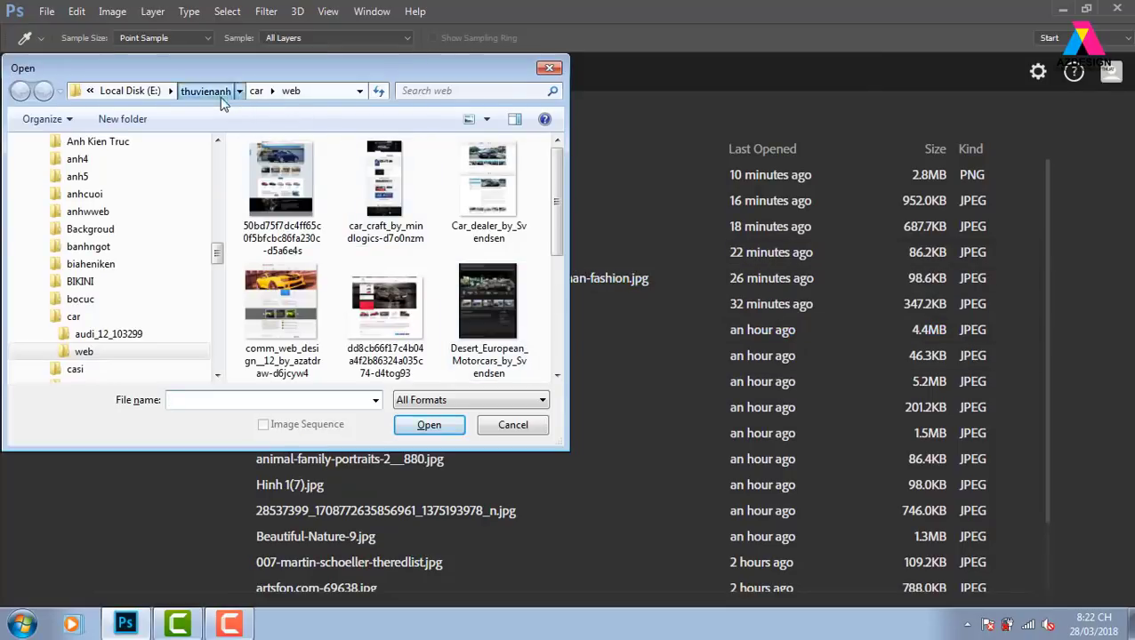
left_click(220, 96)
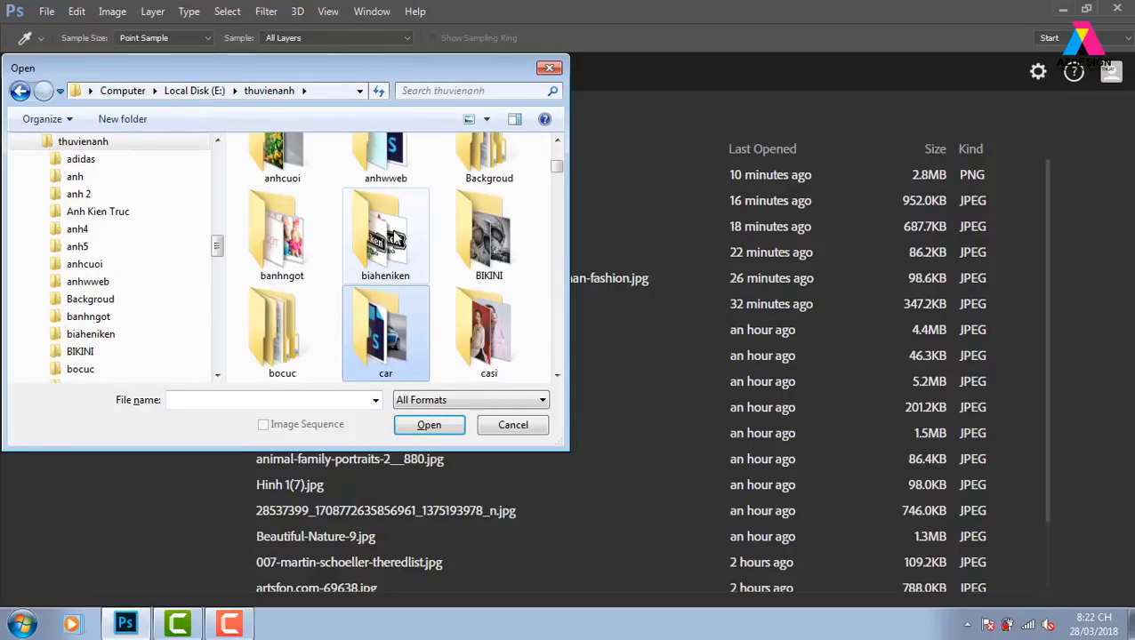
key("Right")
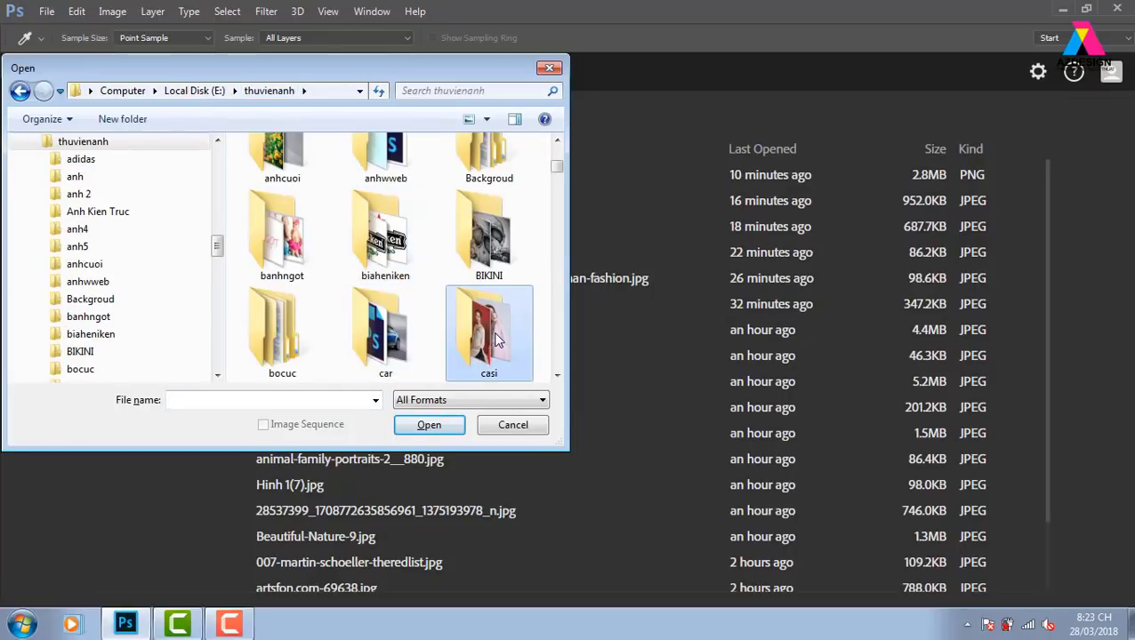
double_click(519, 329)
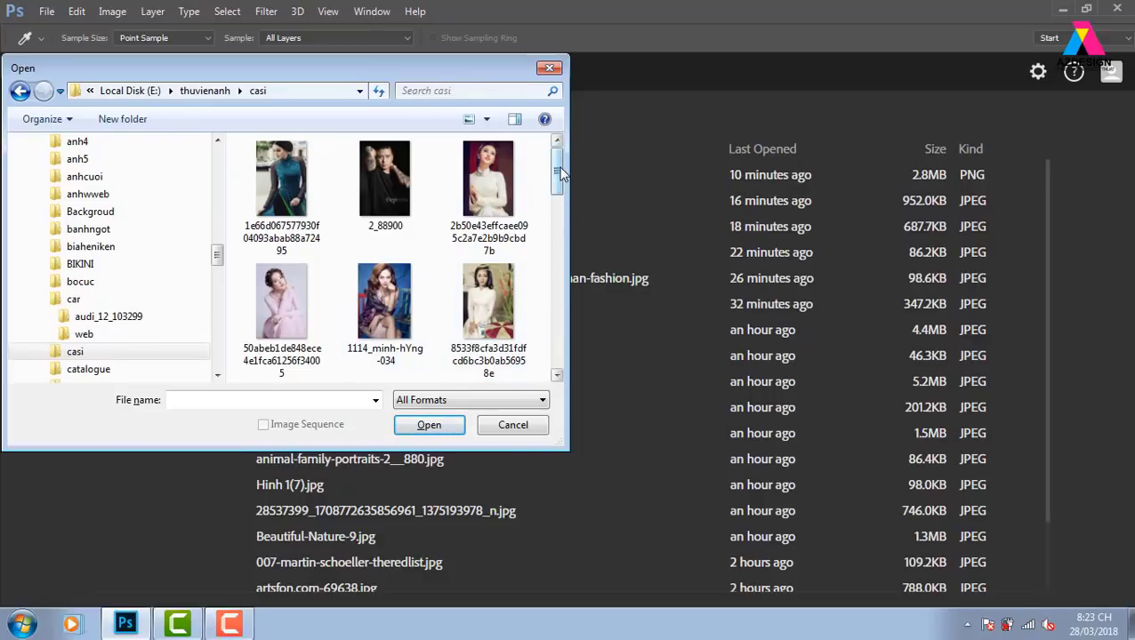
left_click_drag(557, 173, 557, 235)
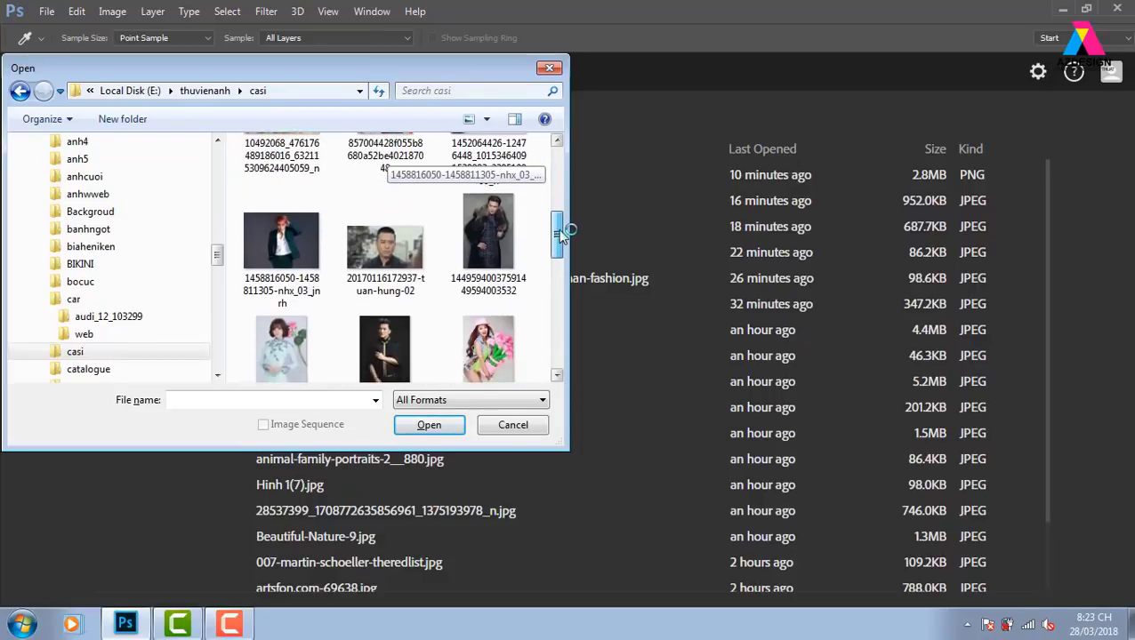
left_click(384, 347)
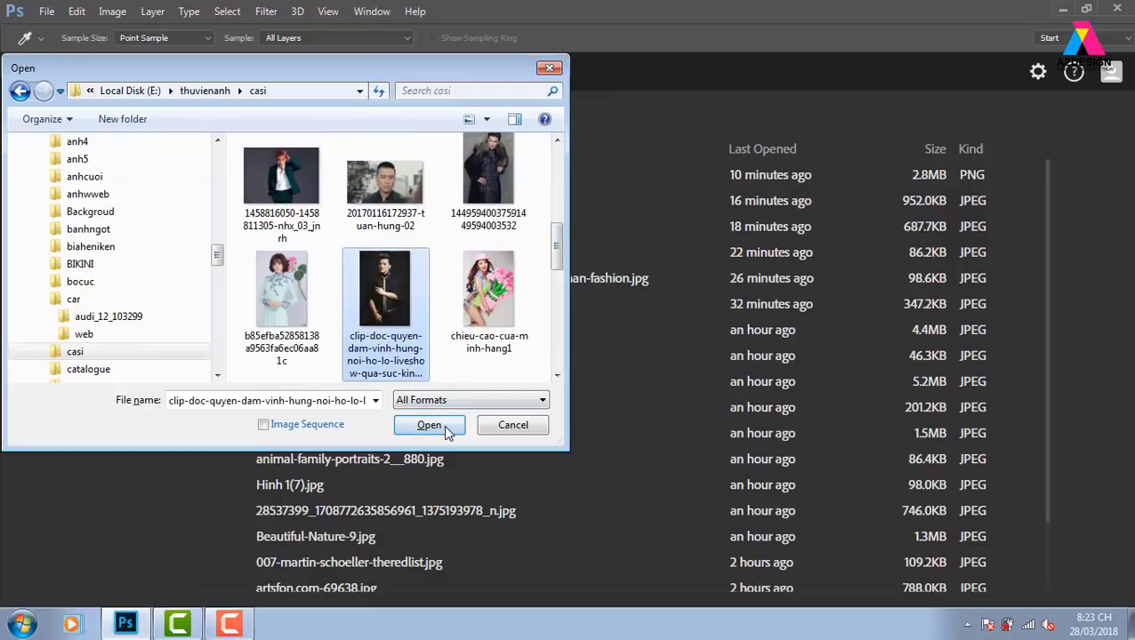
left_click(429, 424)
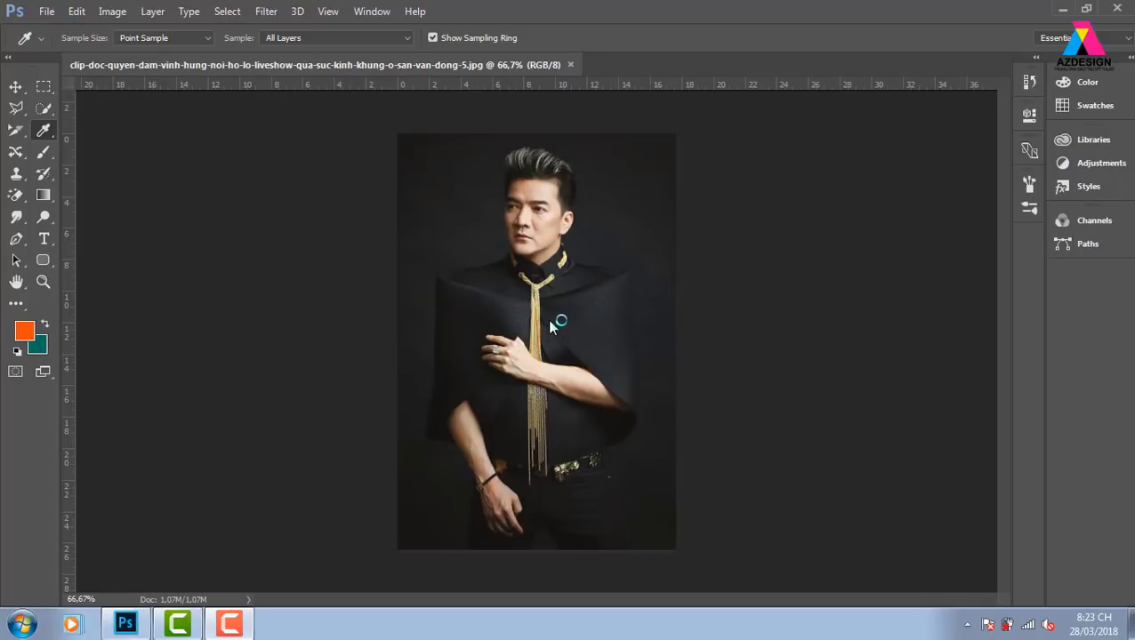
Step: Show the Layers panel and duplicate the Background into a new Layer 1
left_click(114, 13)
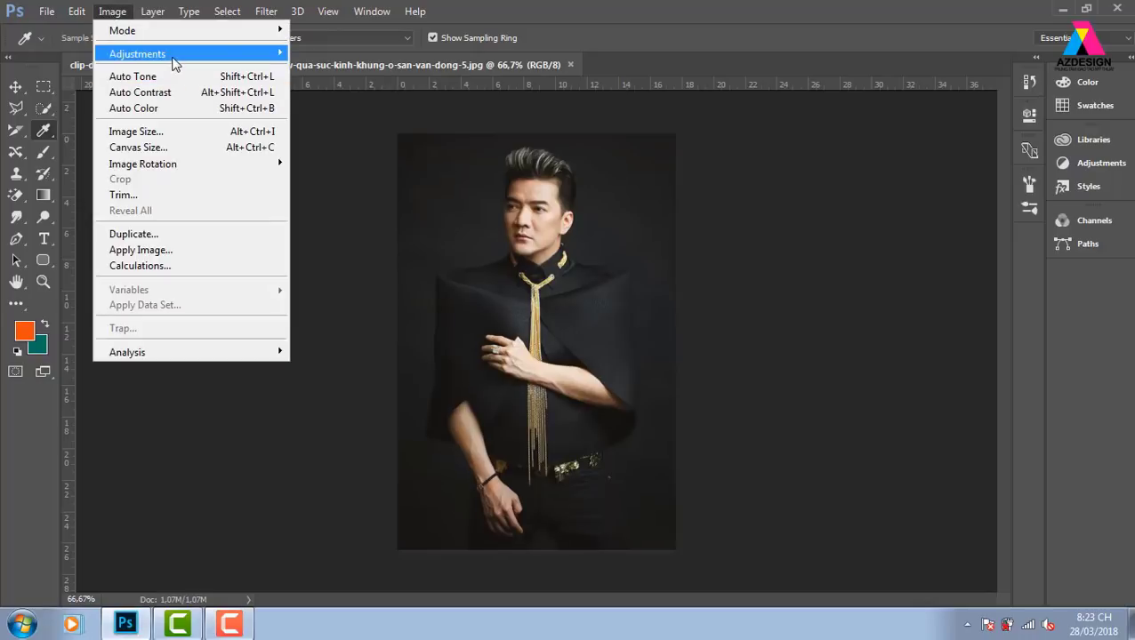
mouse_move(137, 54)
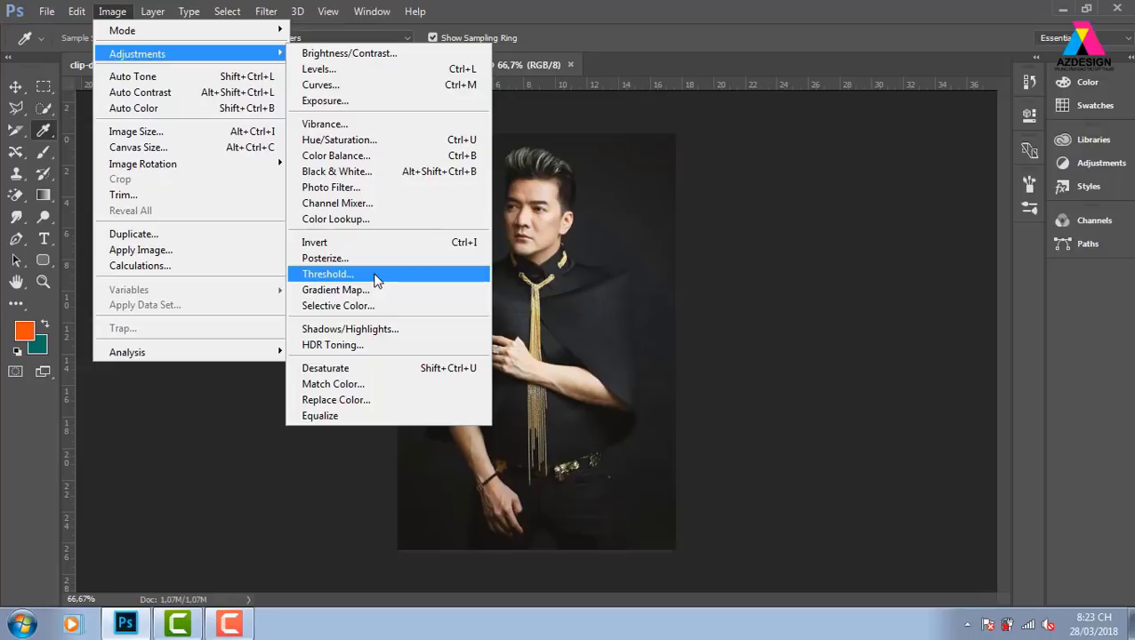
left_click(374, 276)
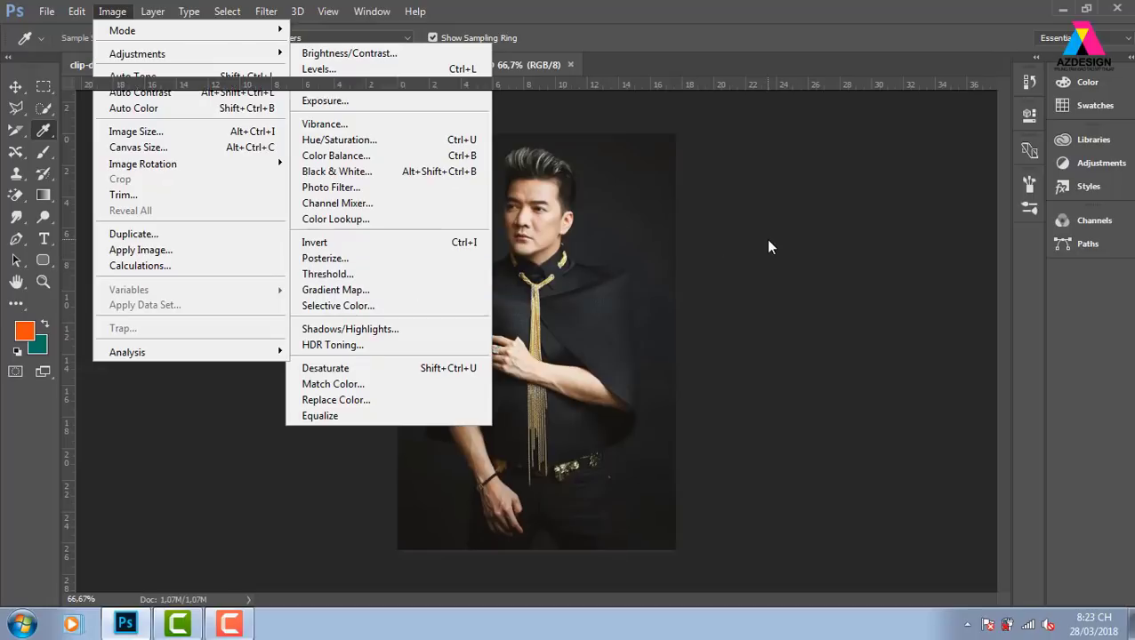
key("F7")
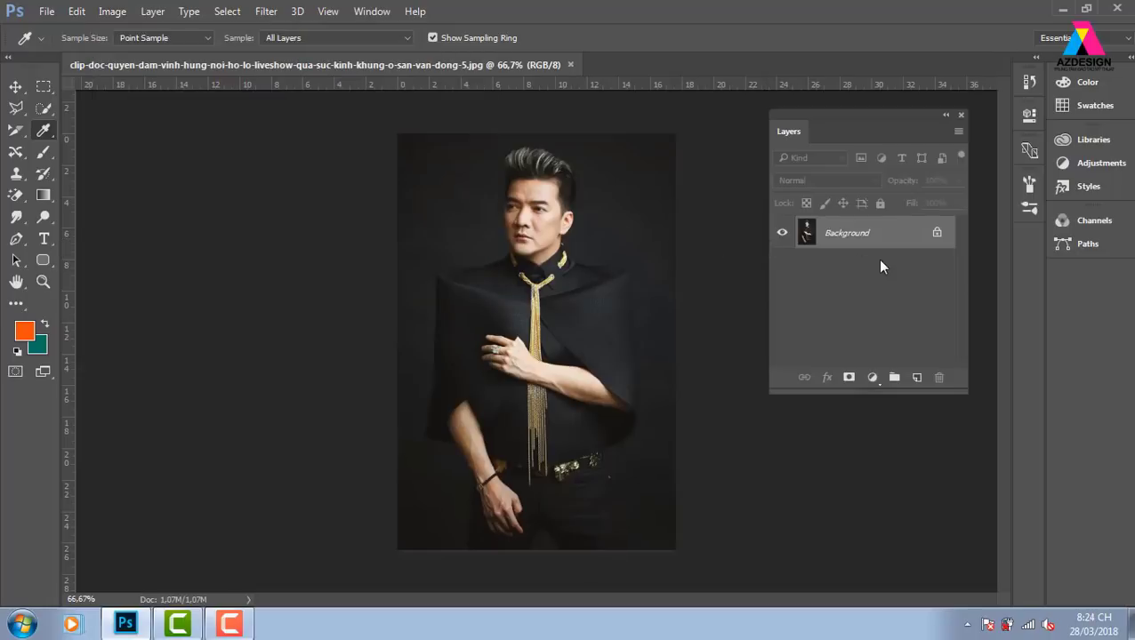
key("ctrl+j")
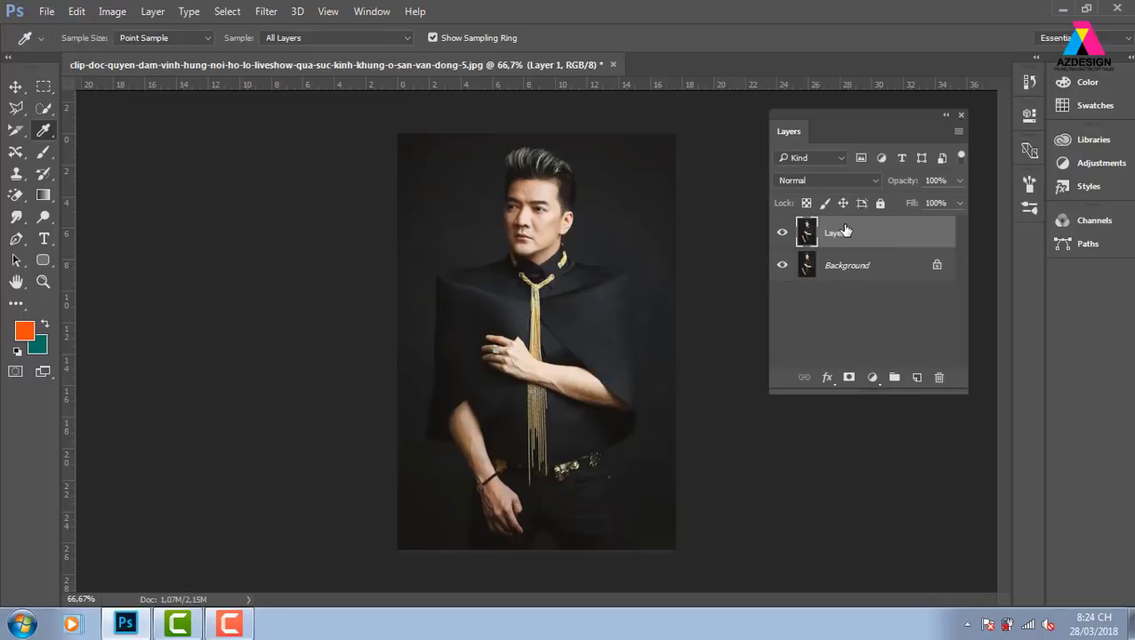
Step: Use a Threshold preview to place samplers on the highlight (239/215/211) and shadow (19/18/14), then cancel
left_click(113, 12)
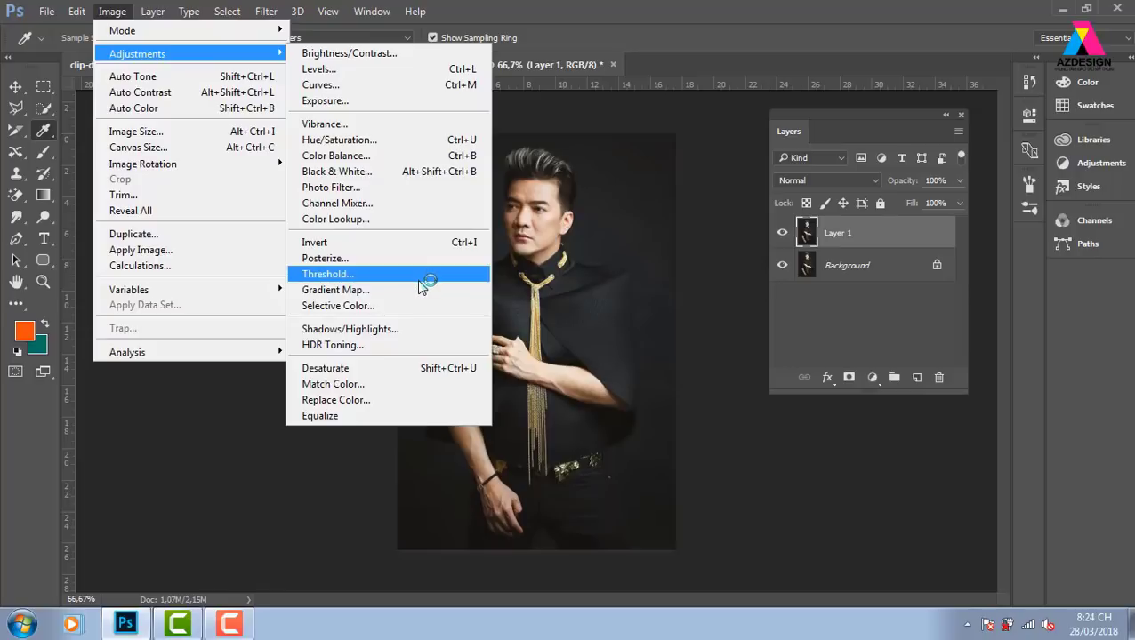
left_click(419, 285)
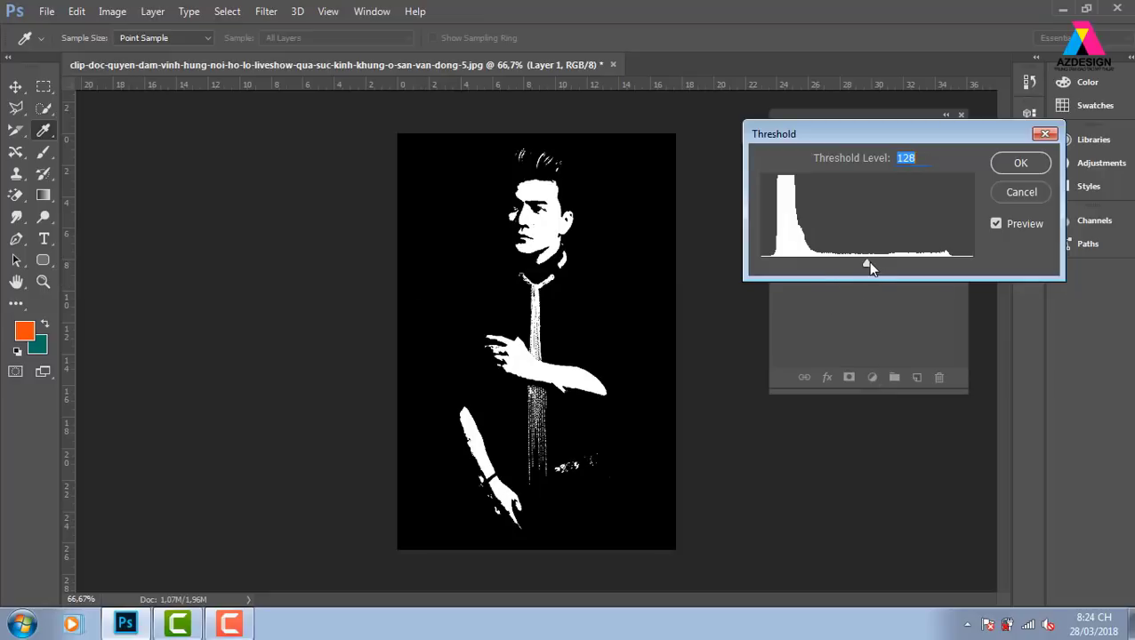
left_click_drag(867, 265, 927, 258)
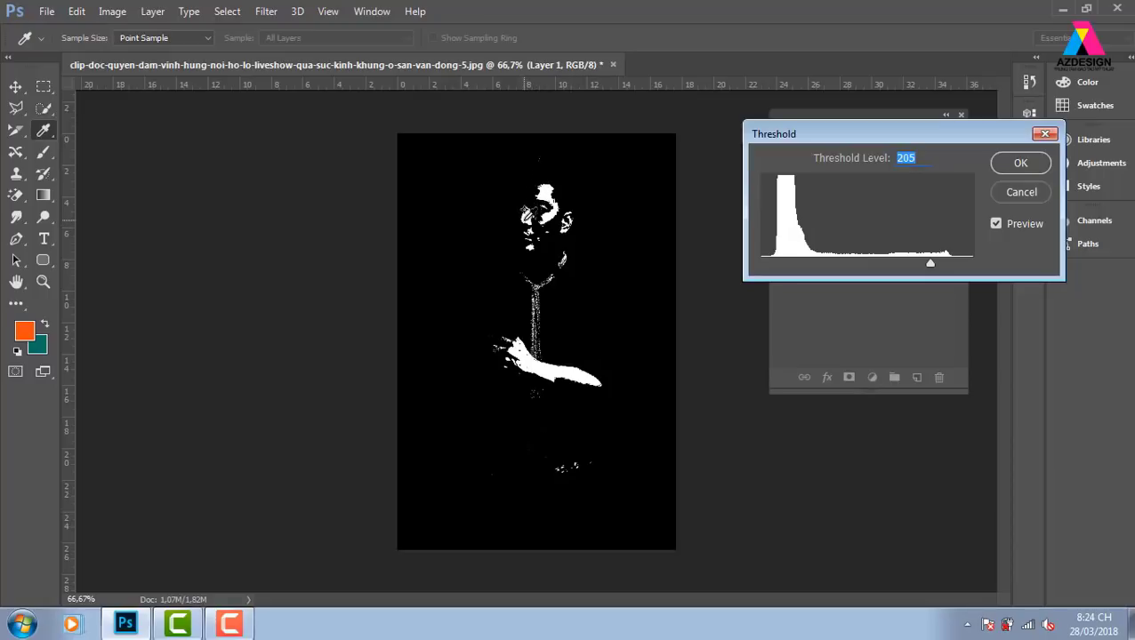
key("F8")
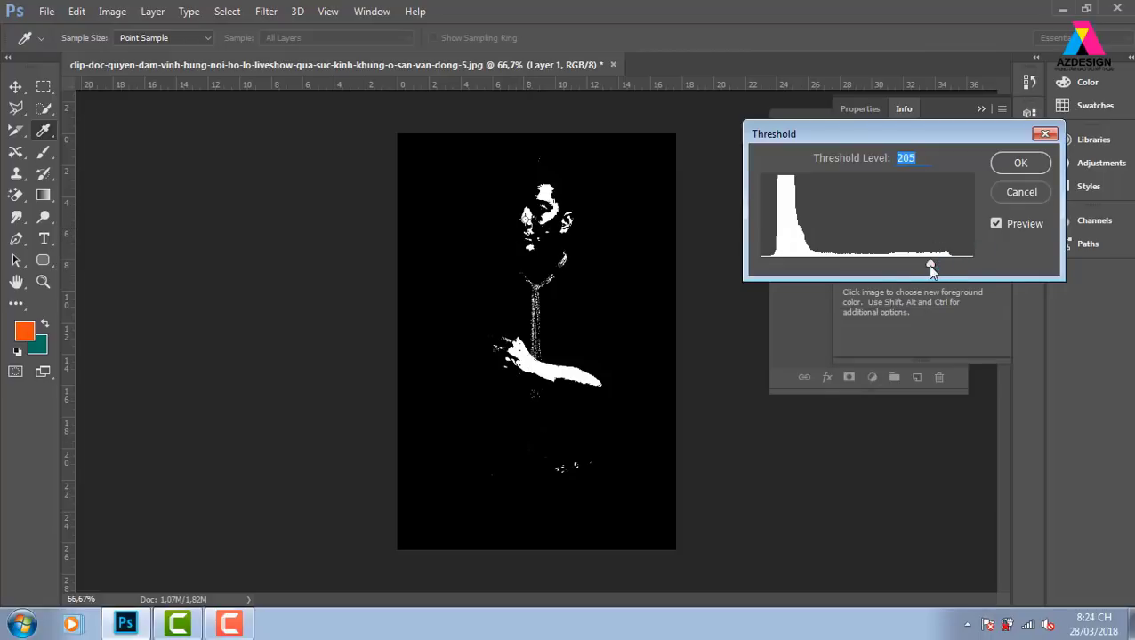
left_click_drag(930, 265, 777, 265)
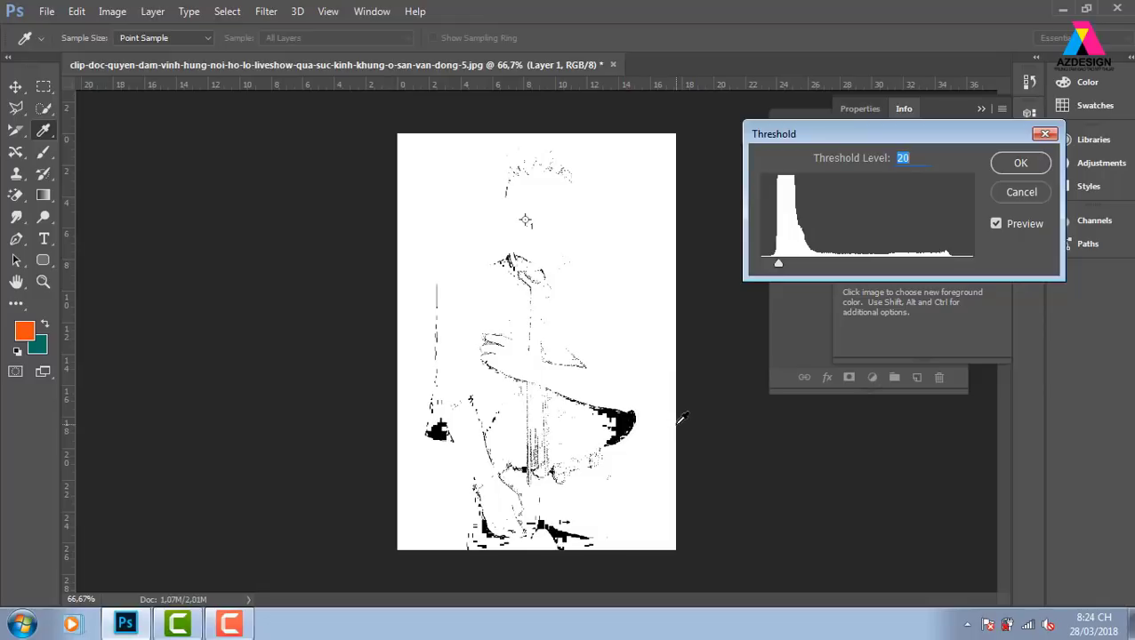
key("shift")
left_click(1049, 135)
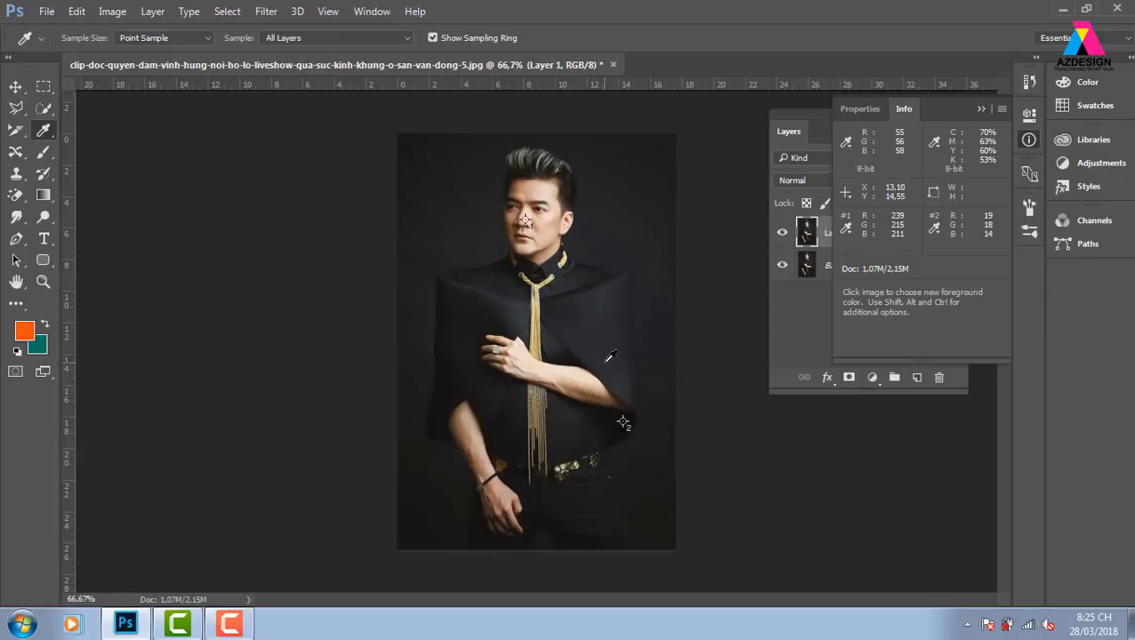
Step: Apply Levels with the white point set from the face sampler and black point from the shadow sampler
left_click(112, 12)
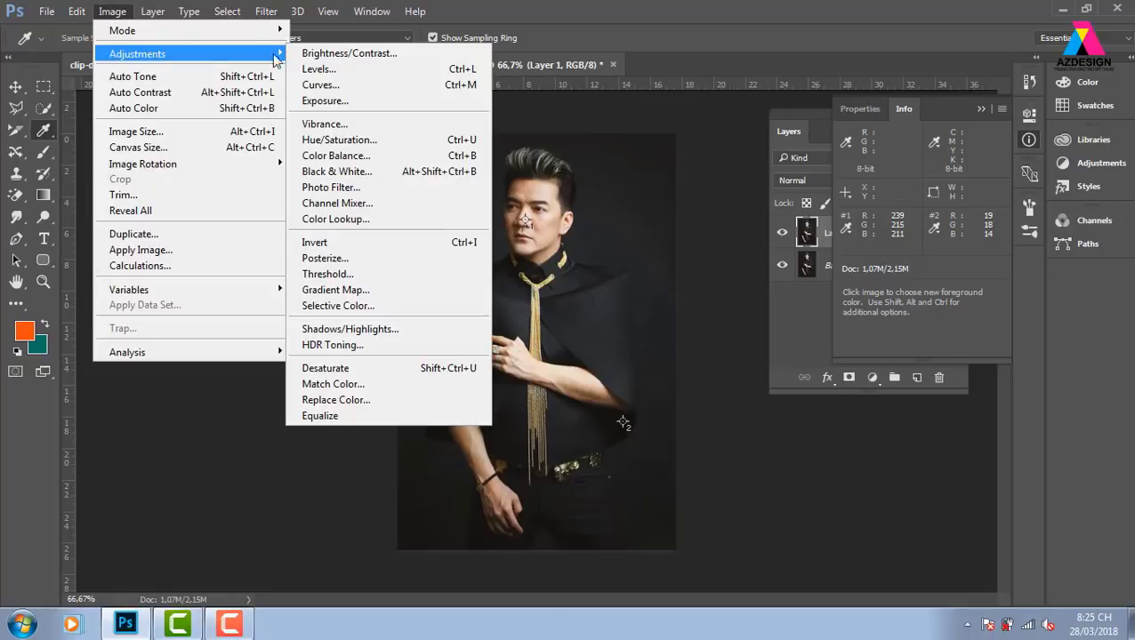
mouse_move(138, 54)
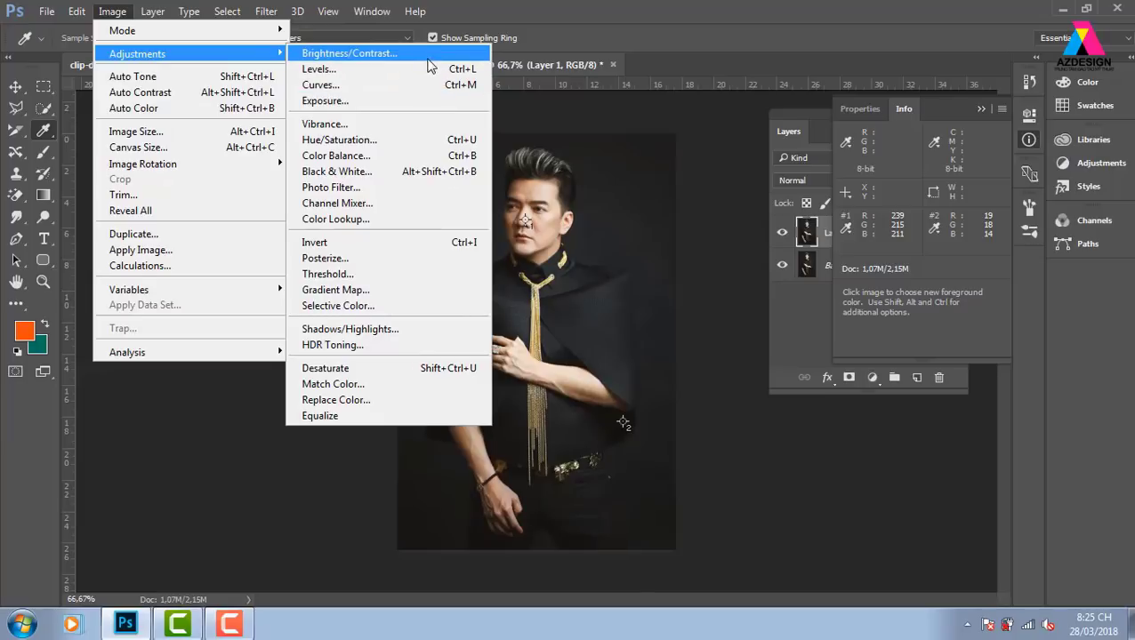
left_click(470, 85)
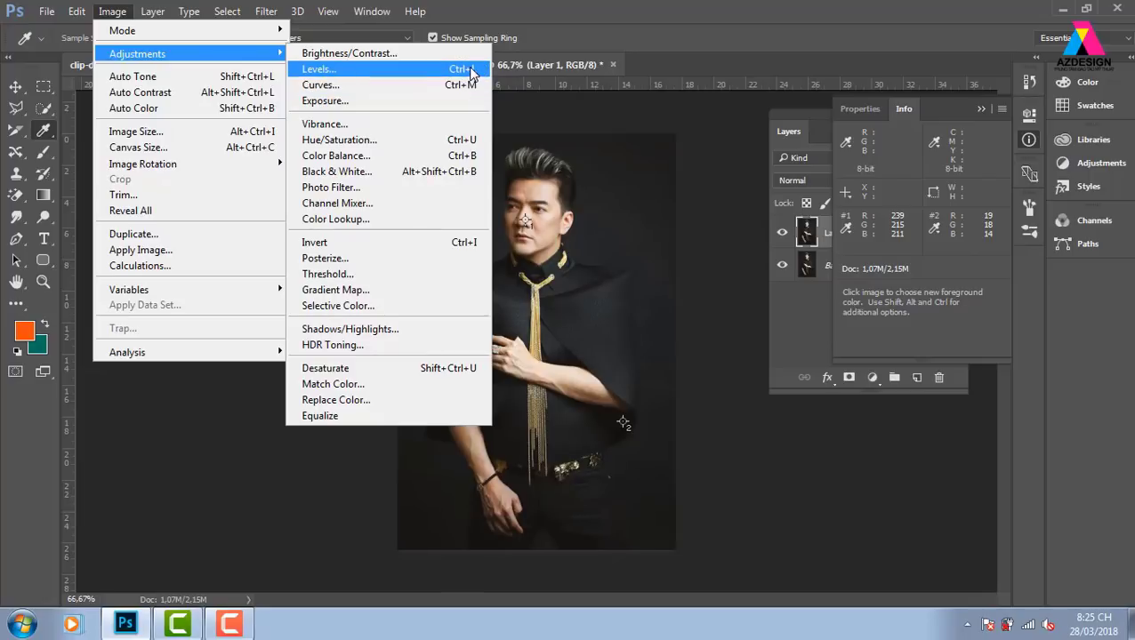
left_click(471, 71)
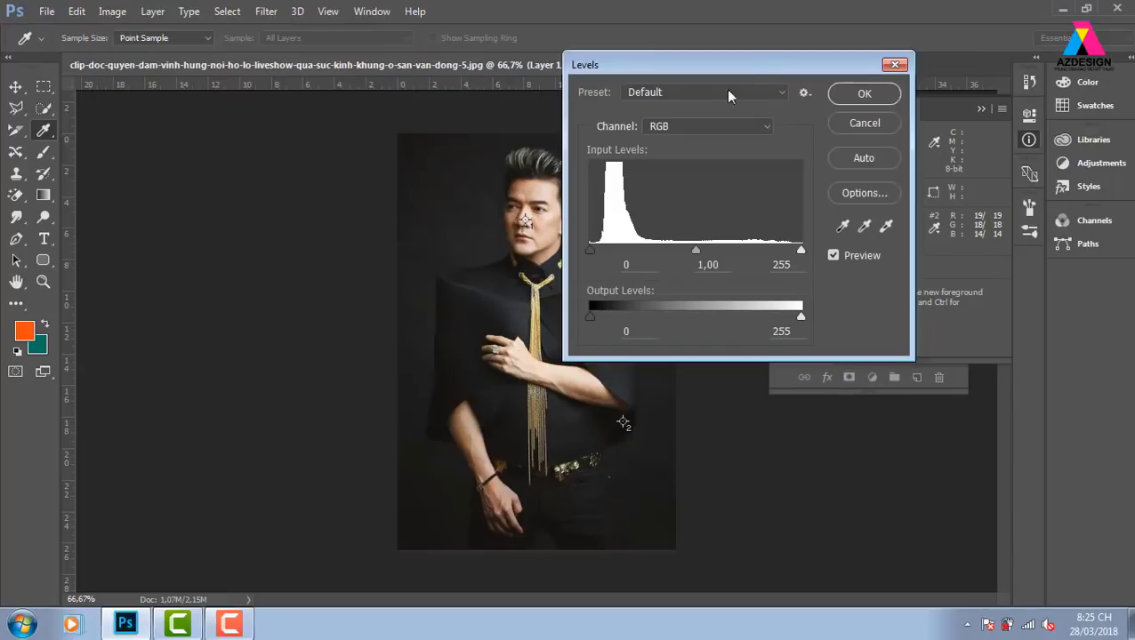
left_click_drag(759, 73, 835, 64)
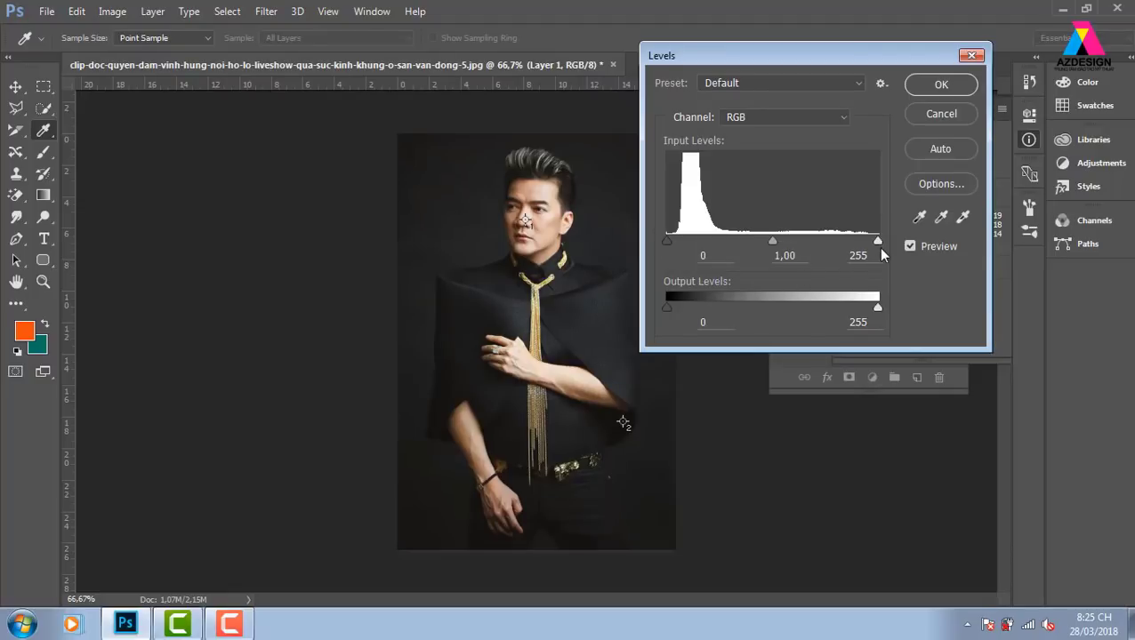
left_click(939, 218)
left_click(975, 216)
left_click(962, 217)
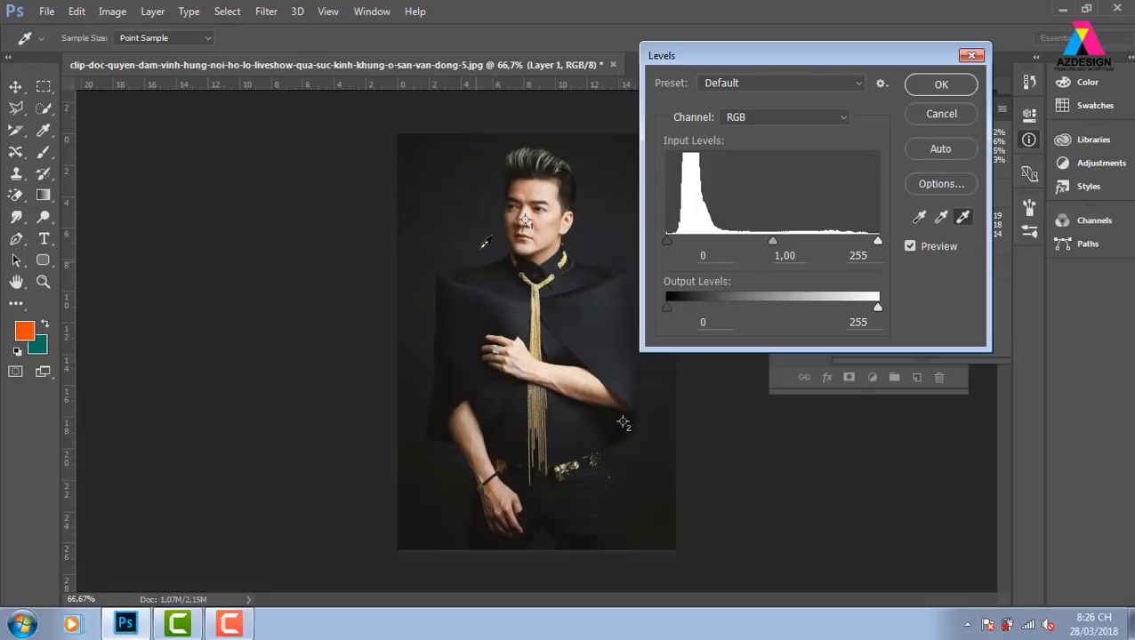
left_click(523, 219)
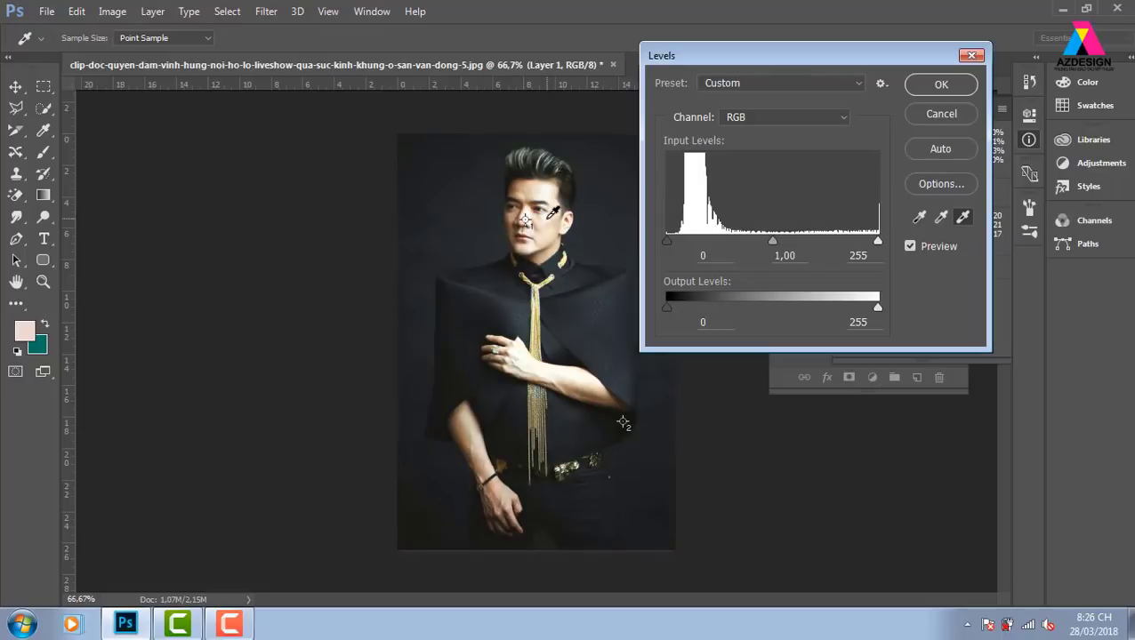
left_click(919, 217)
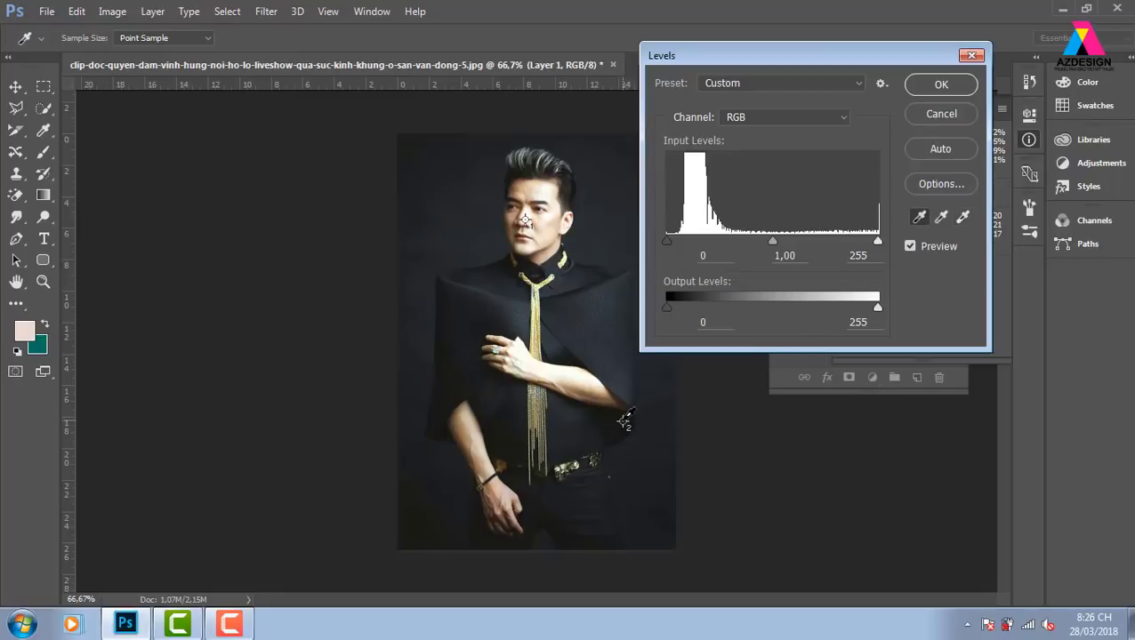
left_click(624, 422)
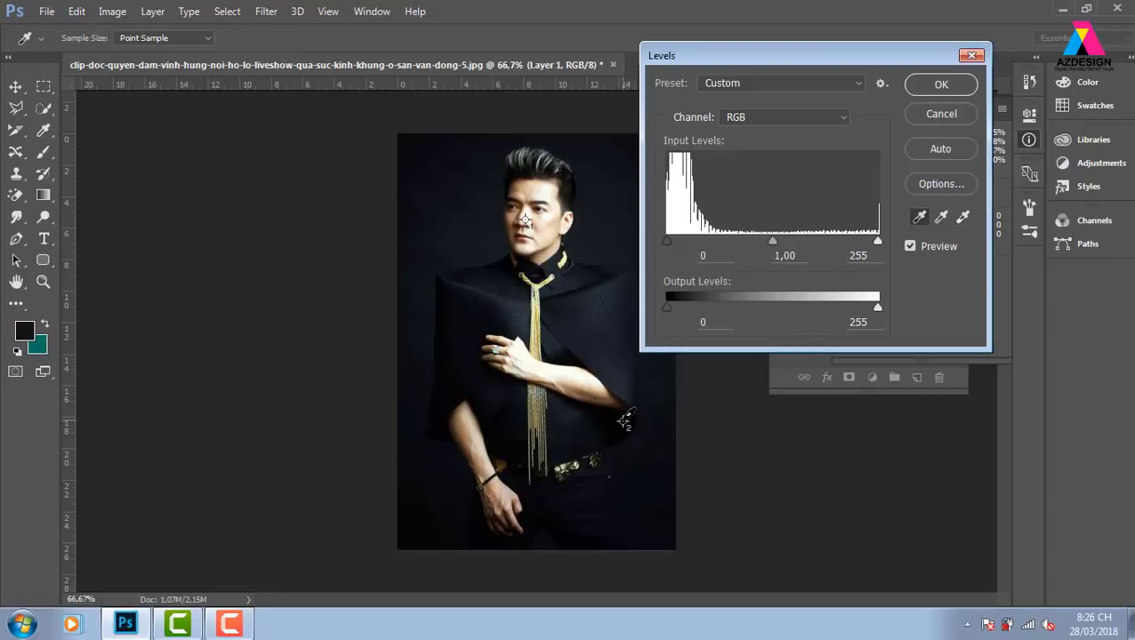
left_click(957, 85)
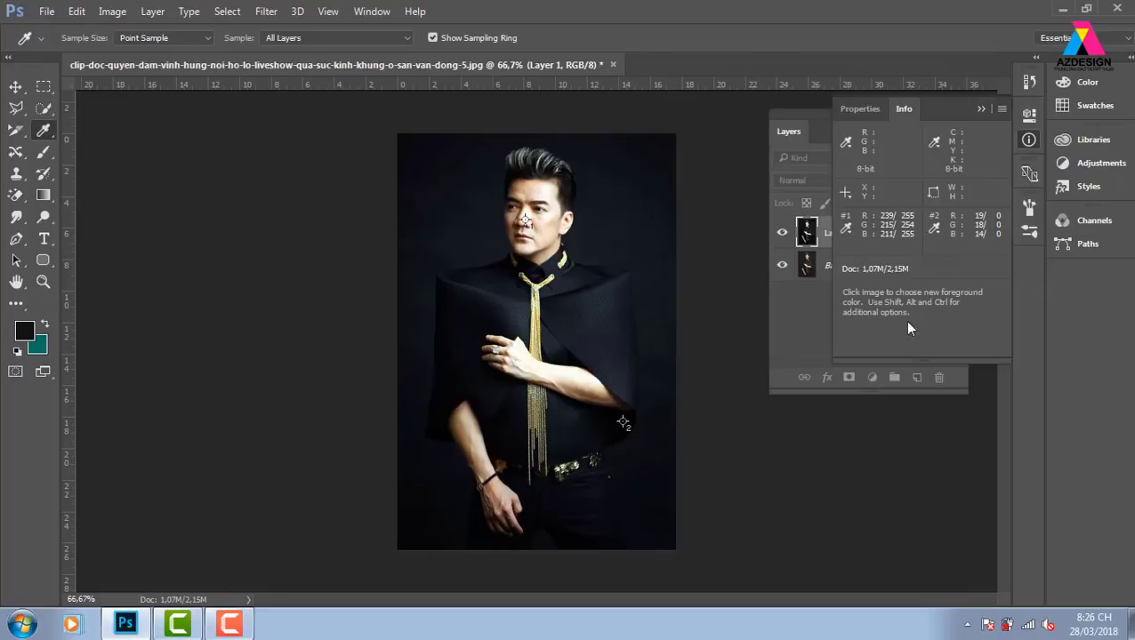
left_click(981, 109)
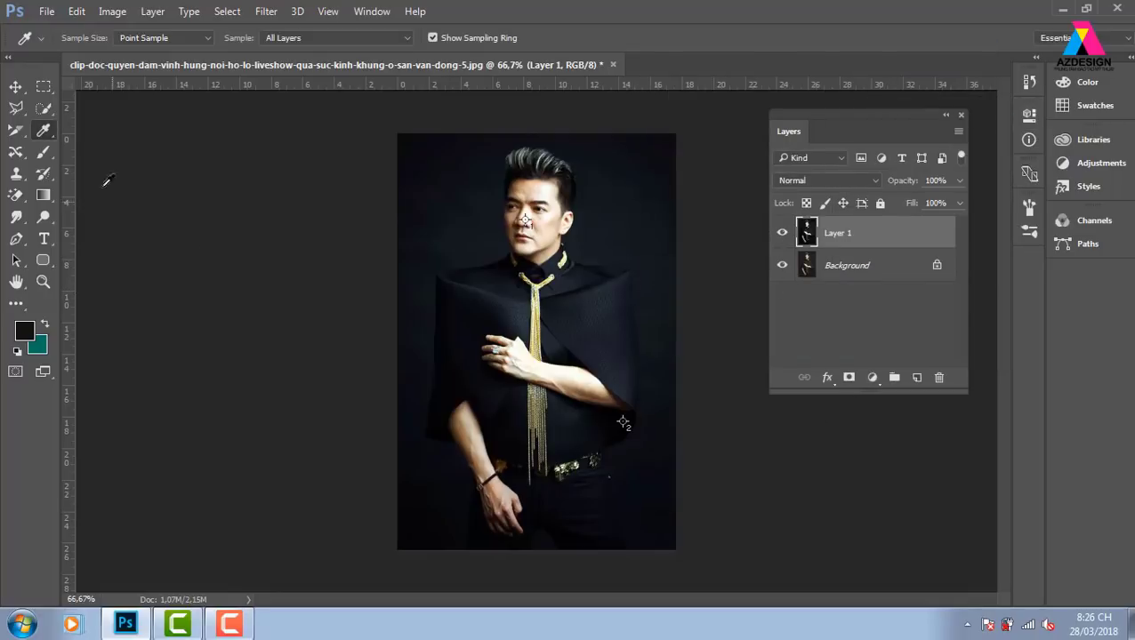
left_click(15, 86)
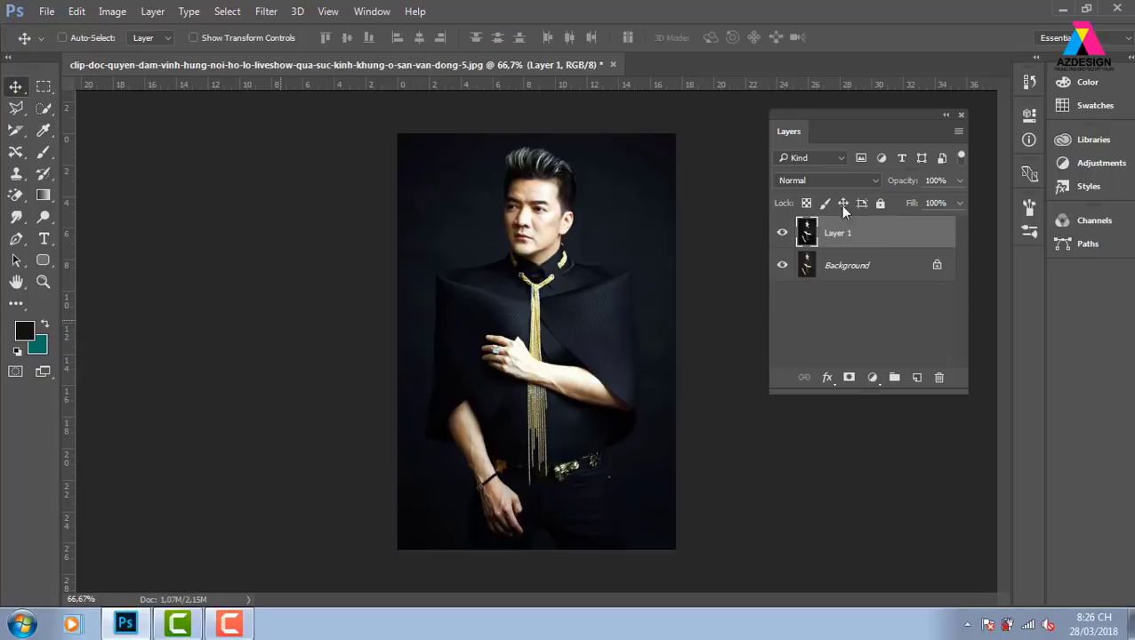
left_click(783, 233)
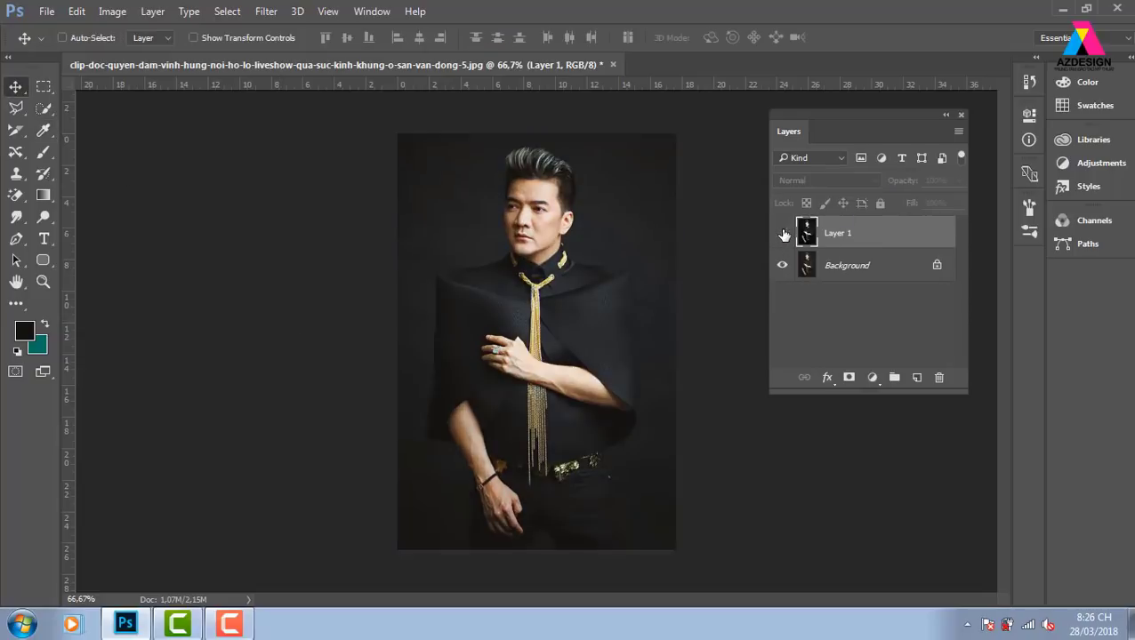
left_click(782, 233)
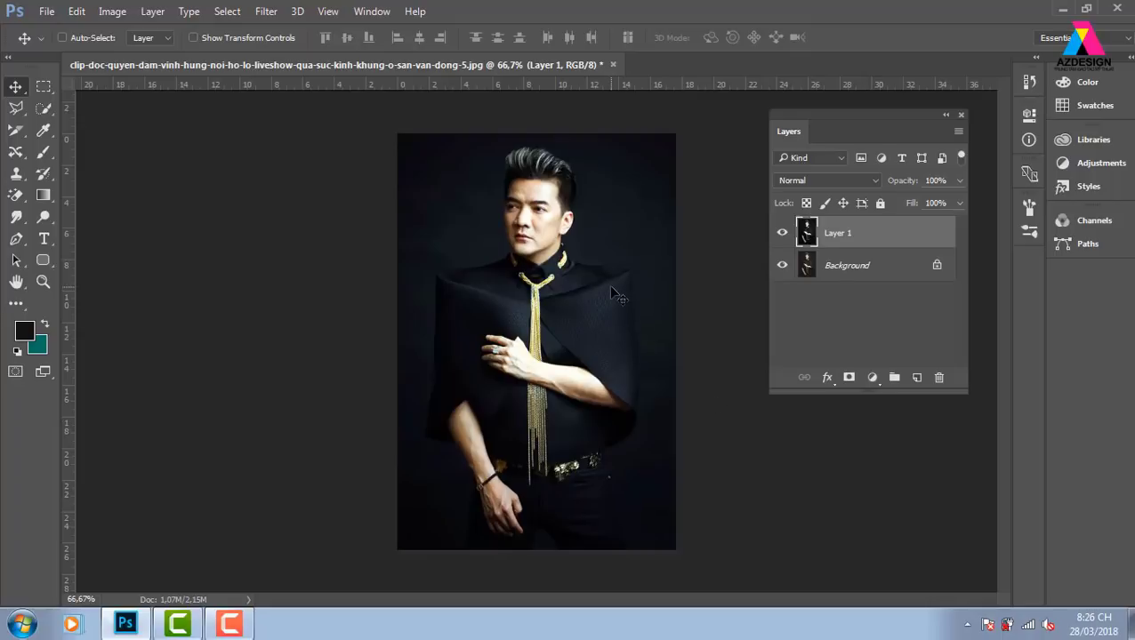
Step: Open 13927571-illustration-of-leaves--seamless-stylish-pattern.jpg from E:\PHOTOSHOP\Sửa ảnh\Cắt ghép\Lv3 tách tóc
key("ctrl+o")
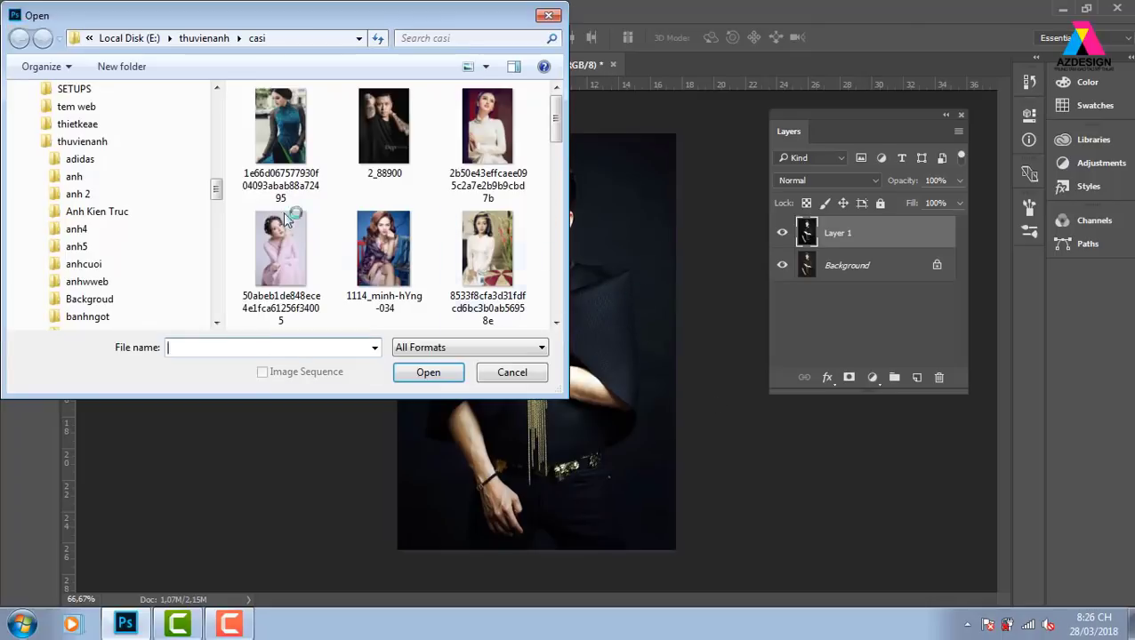
left_click(129, 39)
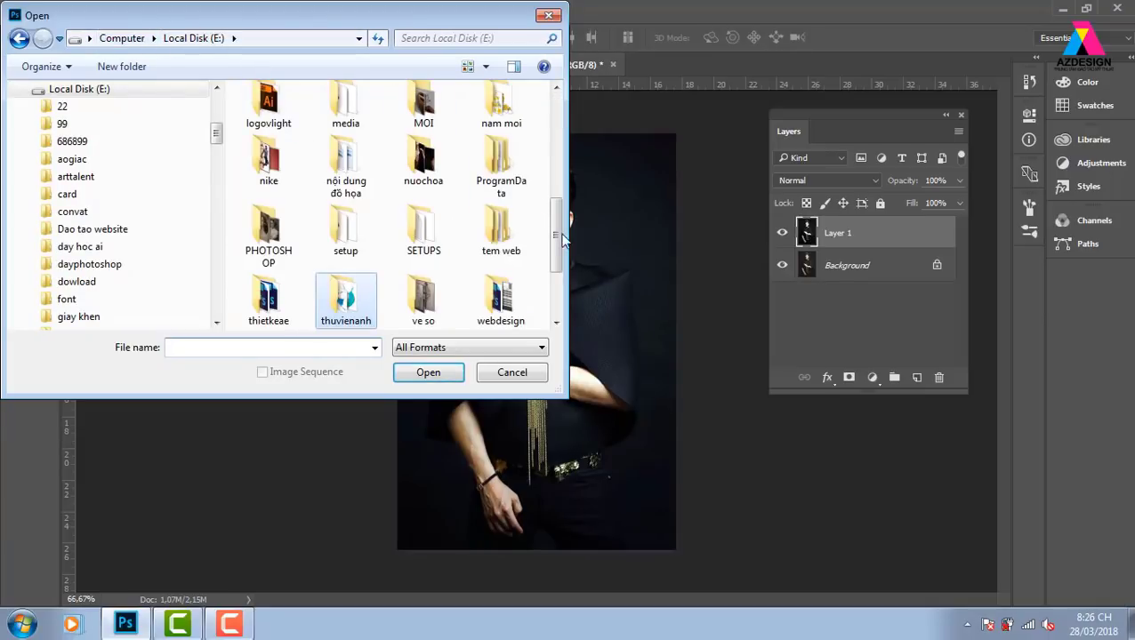
mouse_move(555, 240)
left_mouse_down()
mouse_move(556, 264)
mouse_move(562, 222)
left_mouse_up()
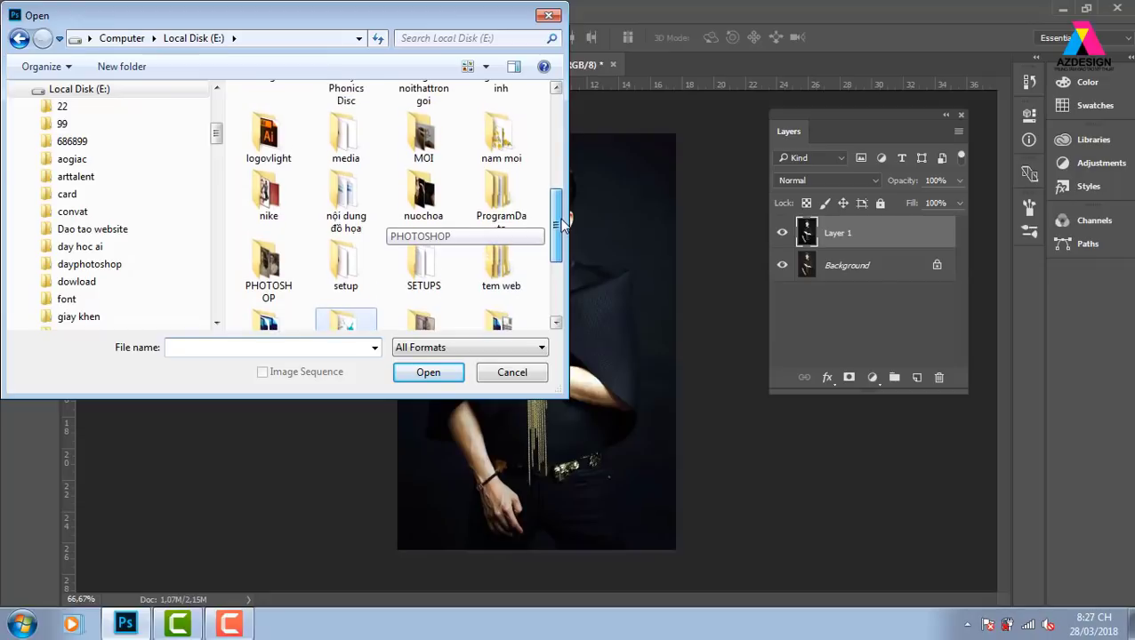
double_click(271, 267)
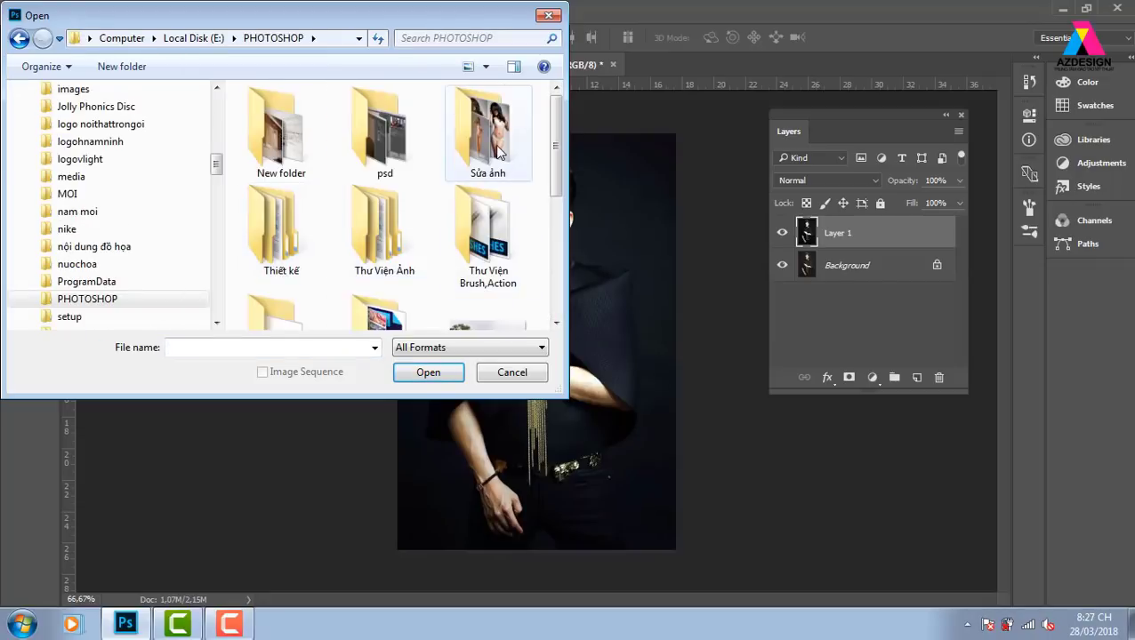
double_click(488, 133)
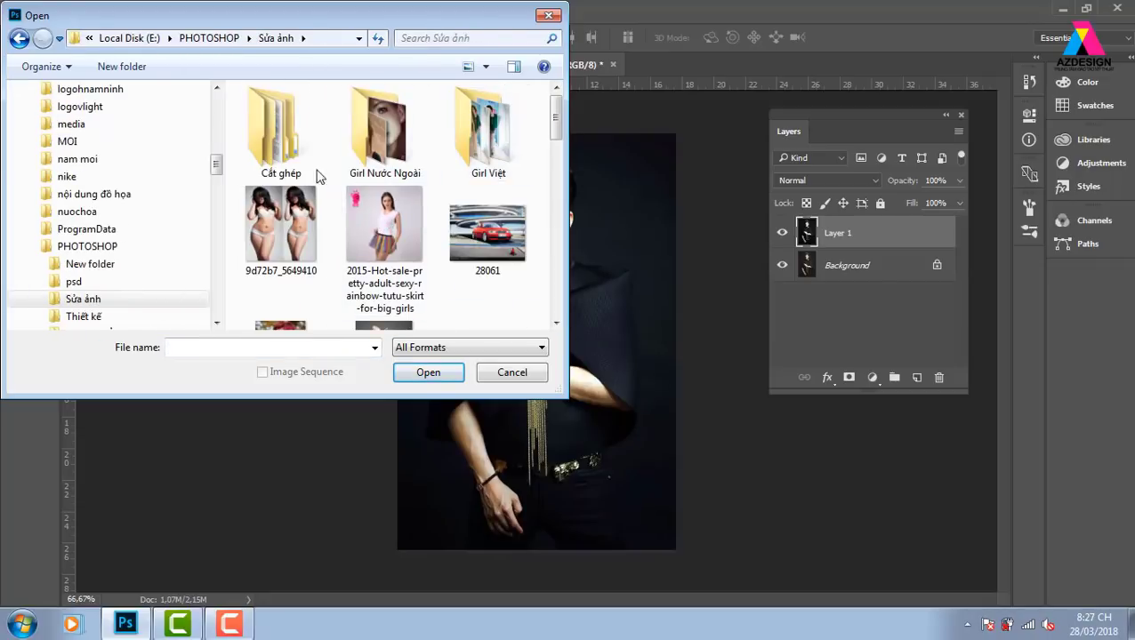
double_click(319, 175)
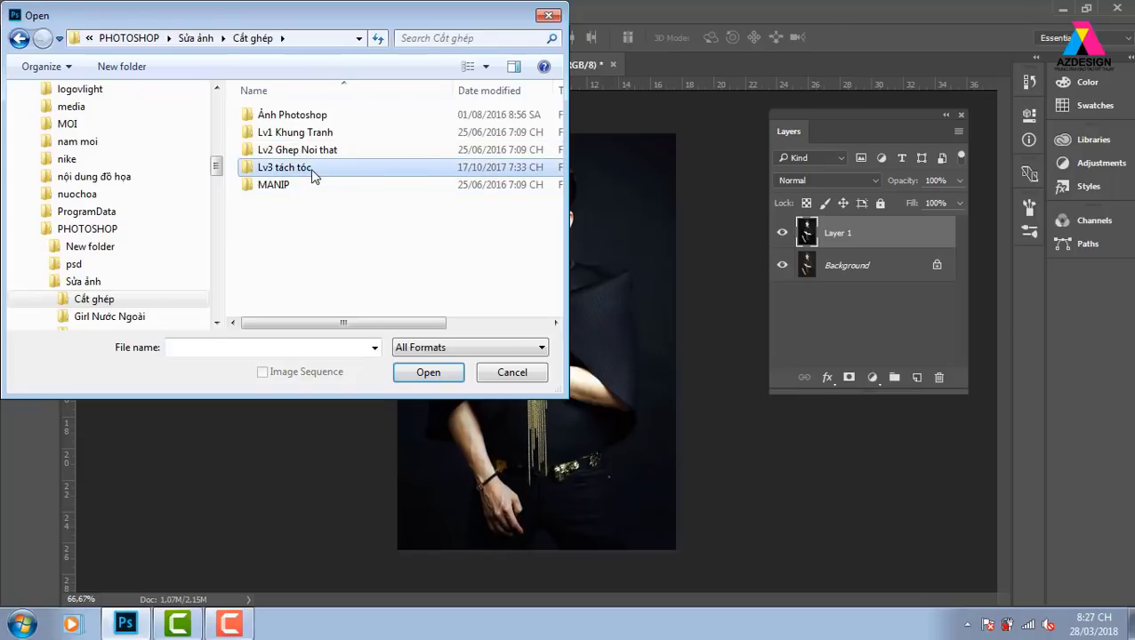
double_click(313, 175)
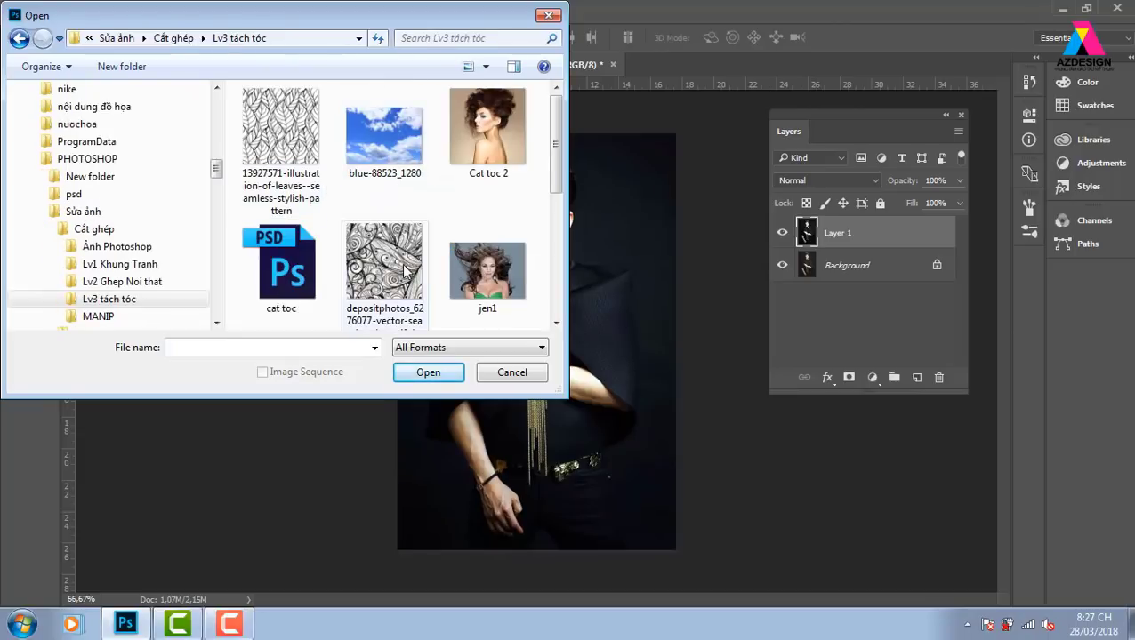
left_click(281, 134)
left_click(425, 373)
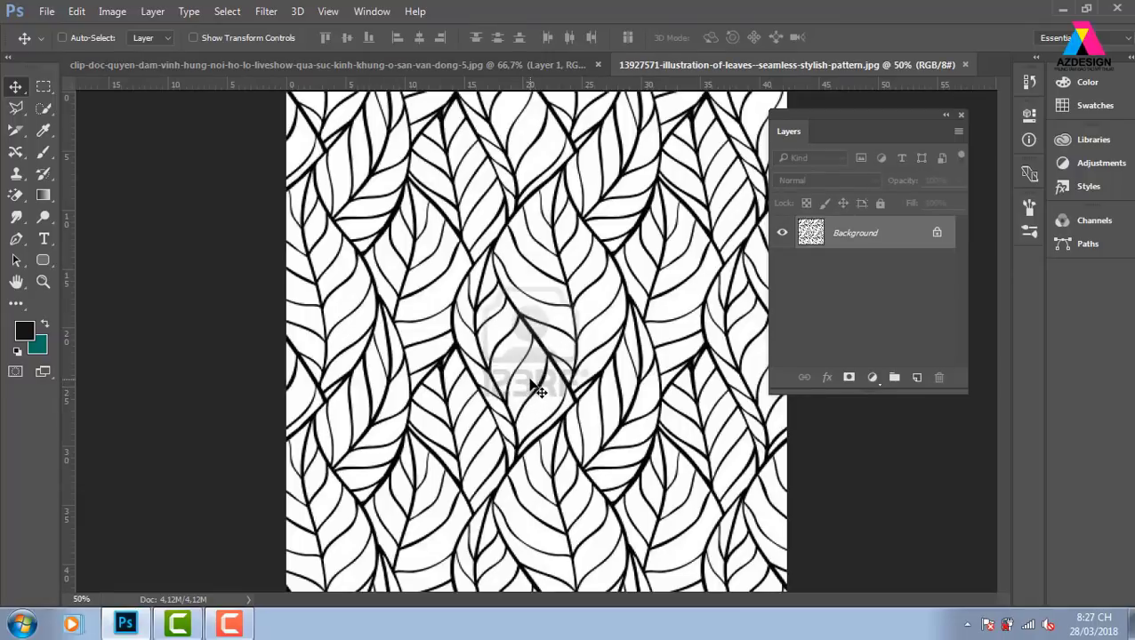
Step: Zoom to 100% and apply Levels, setting the white point on the grey 123RF watermark
key("ctrl+plus")
key("ctrl+plus")
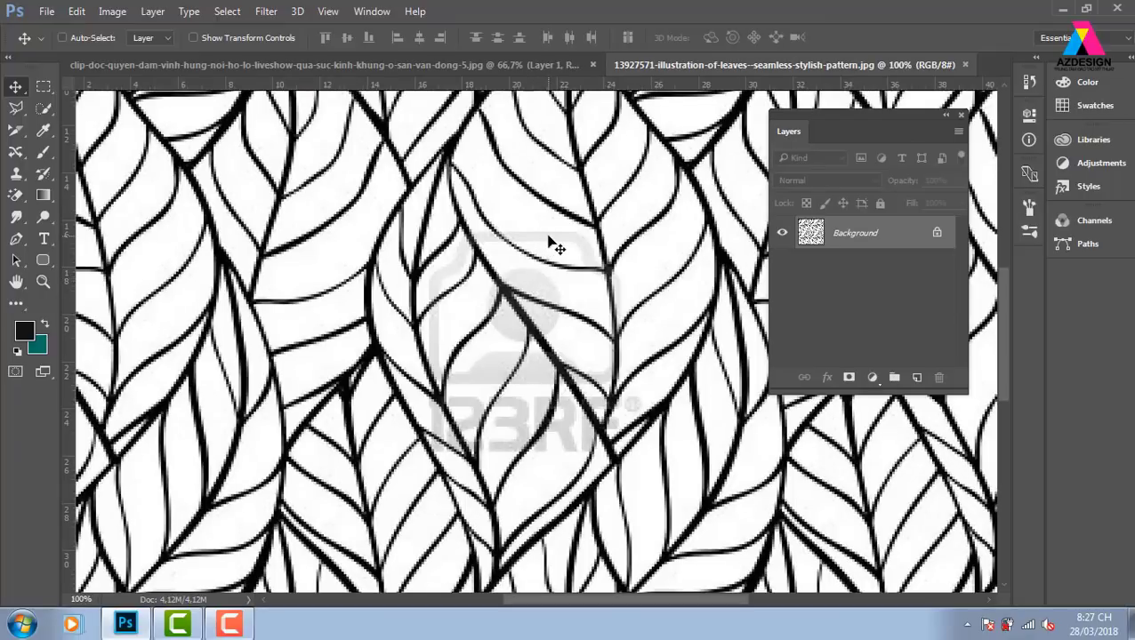
left_click(112, 12)
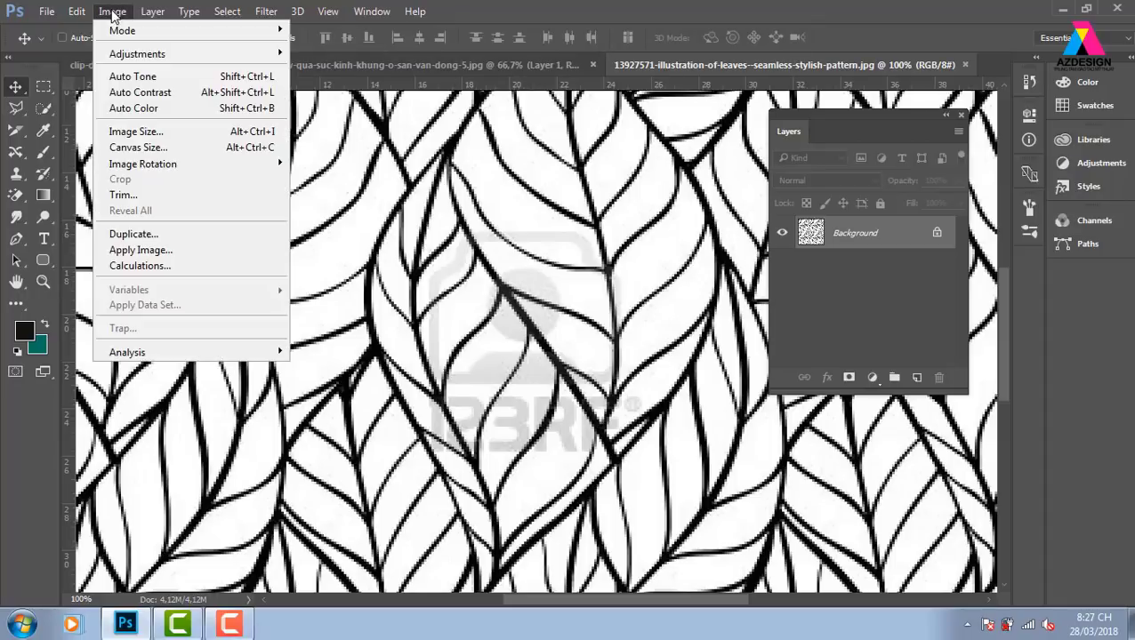
mouse_move(137, 54)
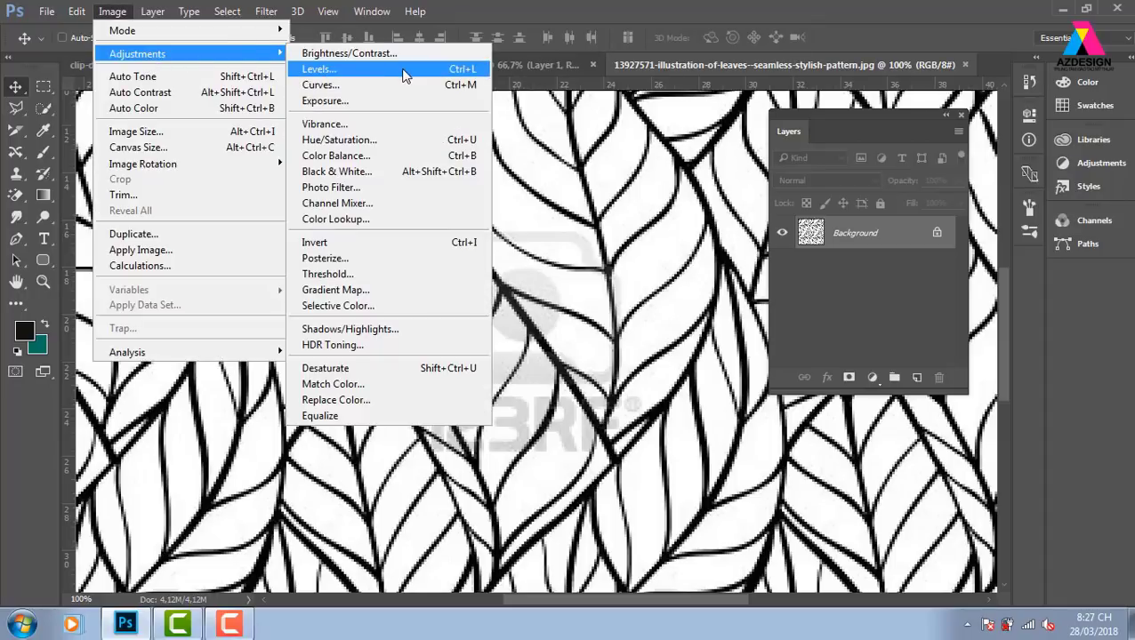
left_click(405, 71)
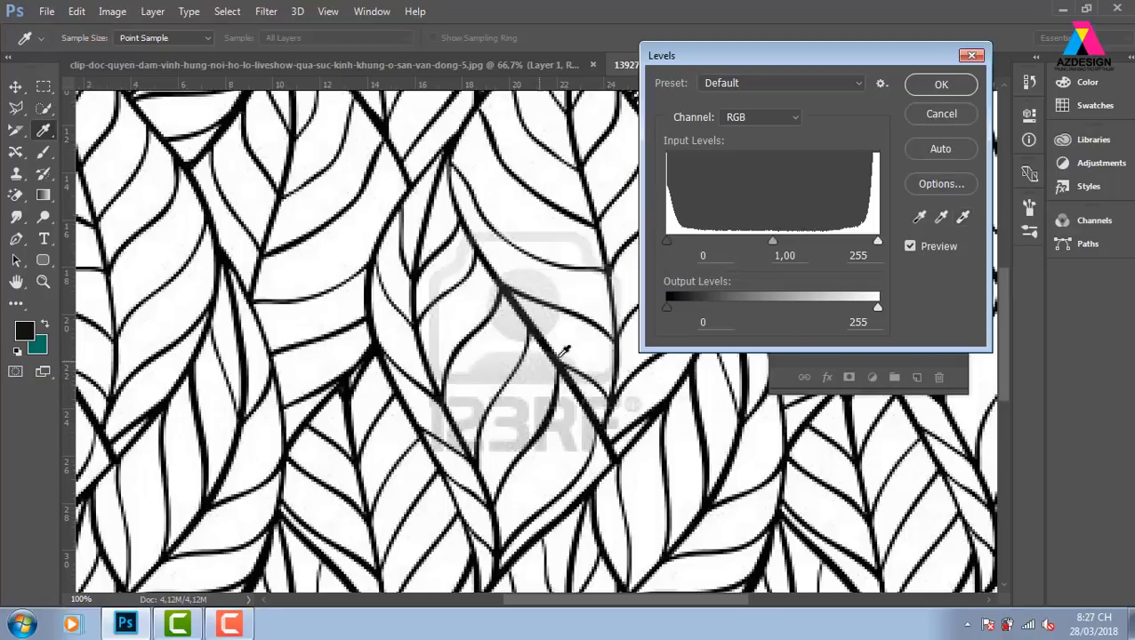
left_click(962, 217)
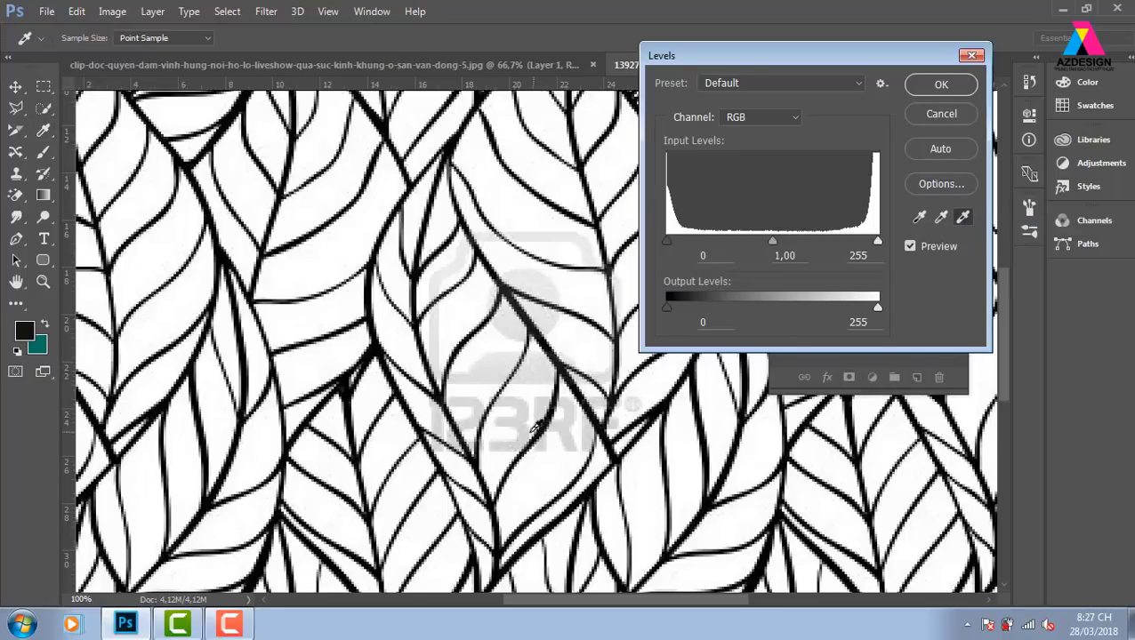
left_click(534, 366)
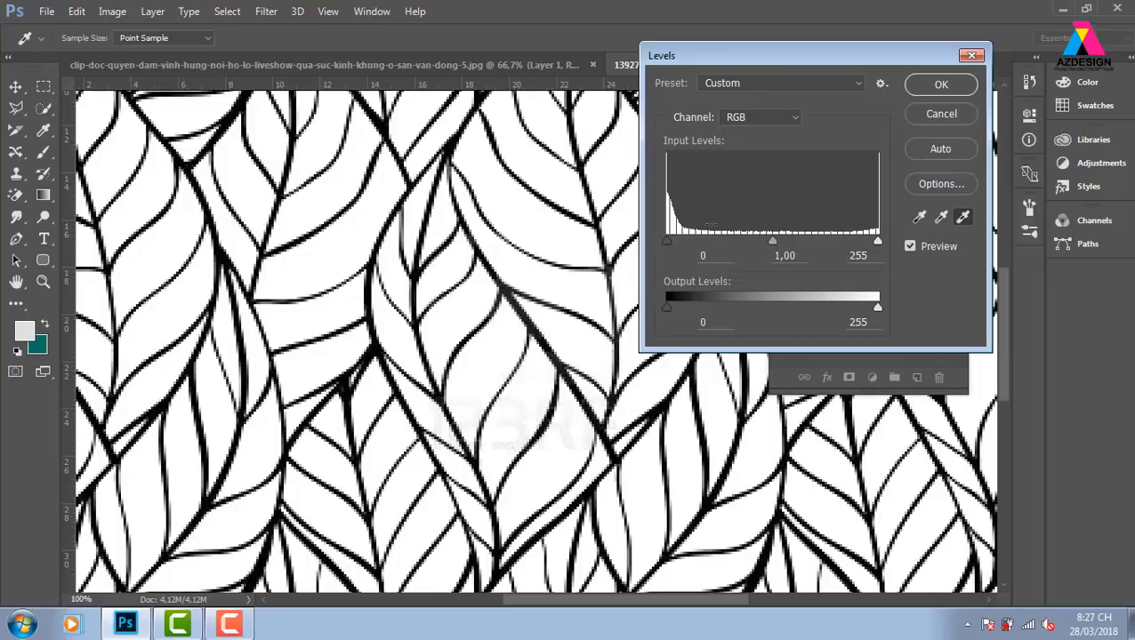
left_click(939, 84)
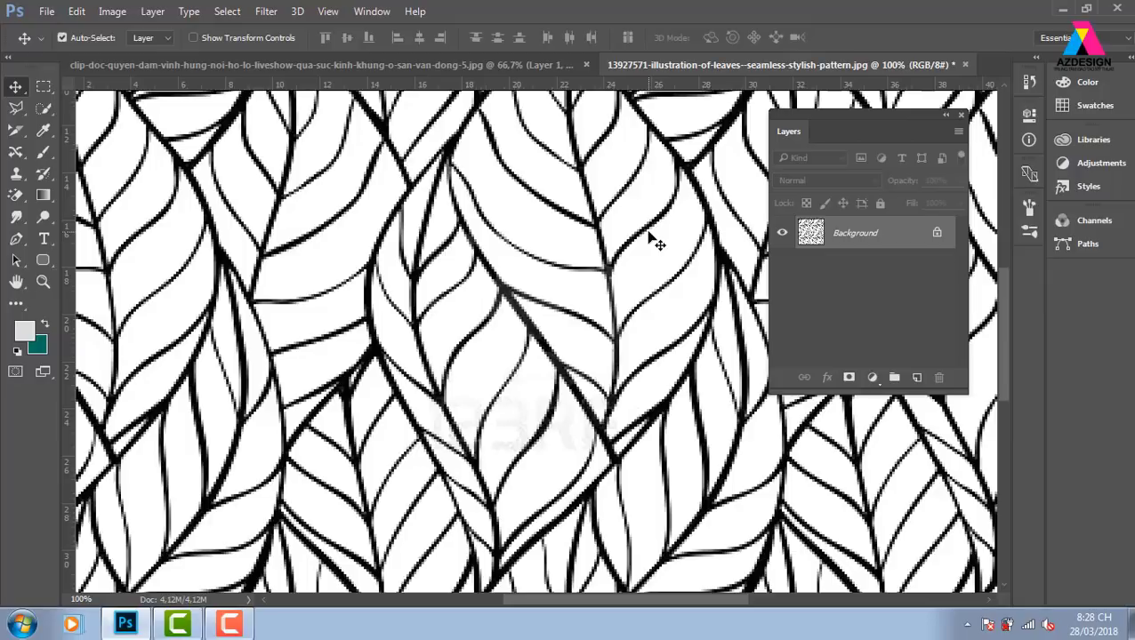
Step: Open the depositphotos swirl pattern image
key("ctrl+minus")
key("ctrl+o")
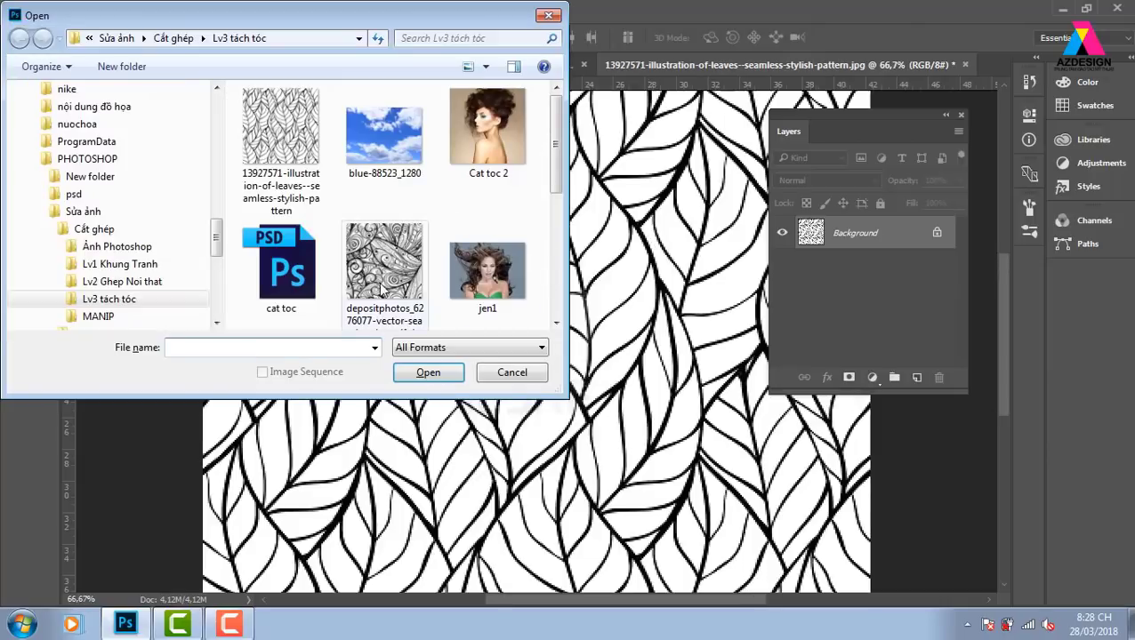
left_click(383, 289)
left_click(458, 376)
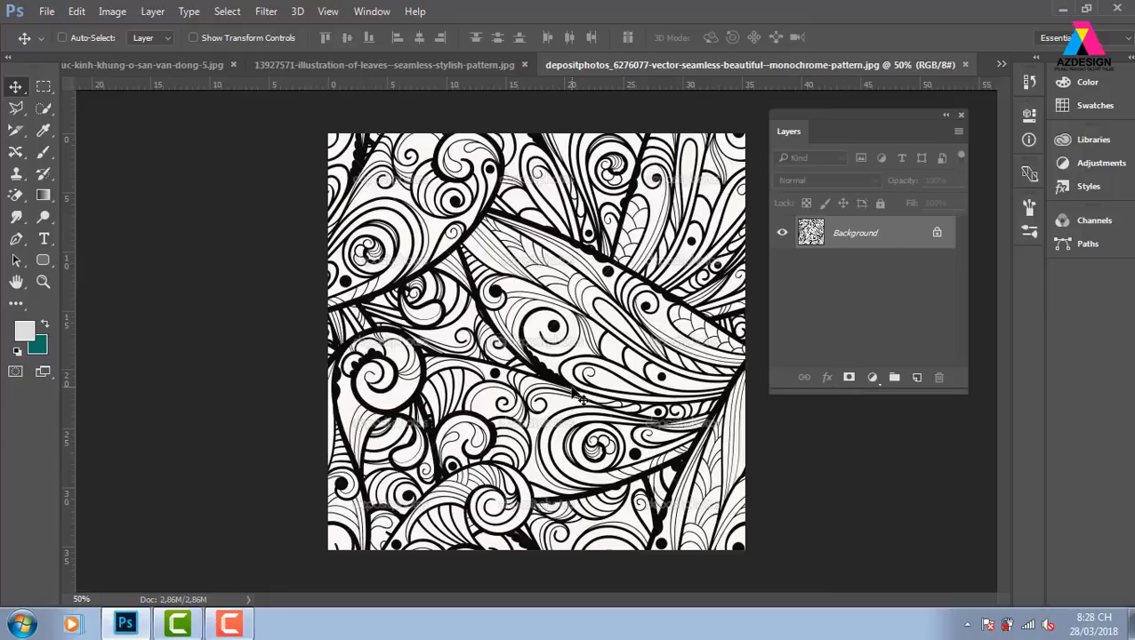
Step: Apply Levels with the white point sampled on the grey watermark and black point on a line
key("ctrl+plus")
key("ctrl+plus")
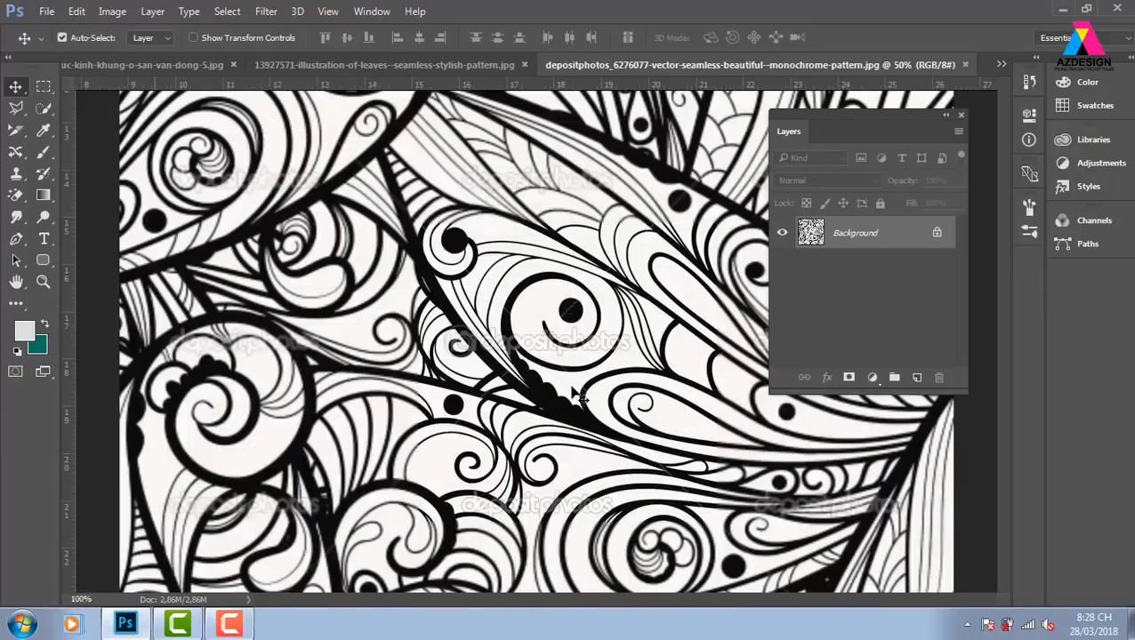
key("ctrl+plus")
key("ctrl+plus")
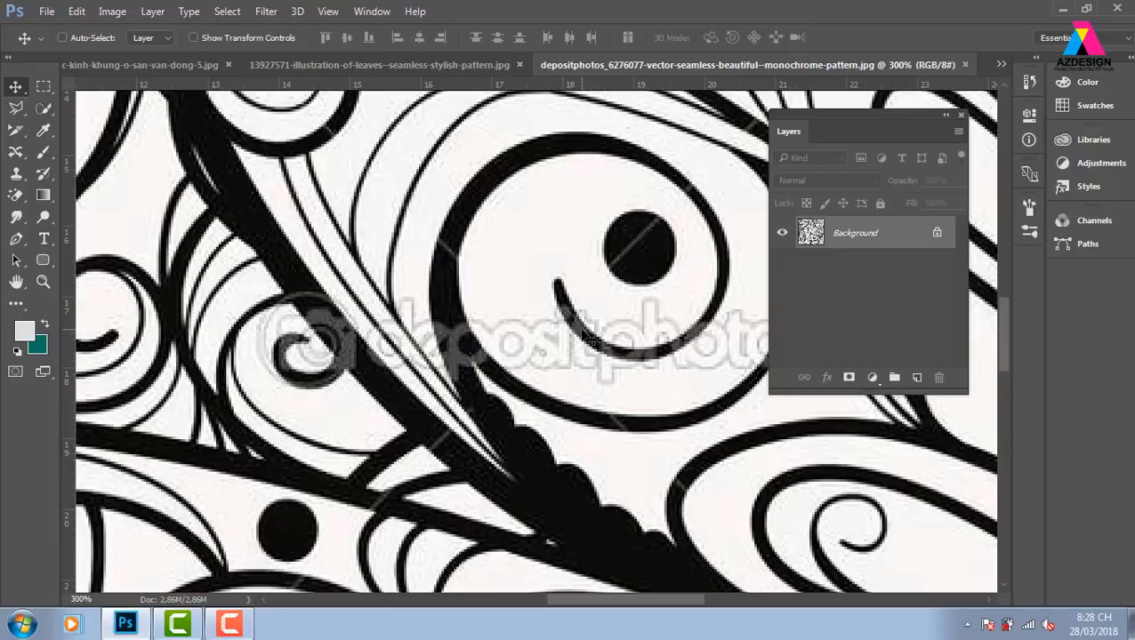
key("ctrl+l")
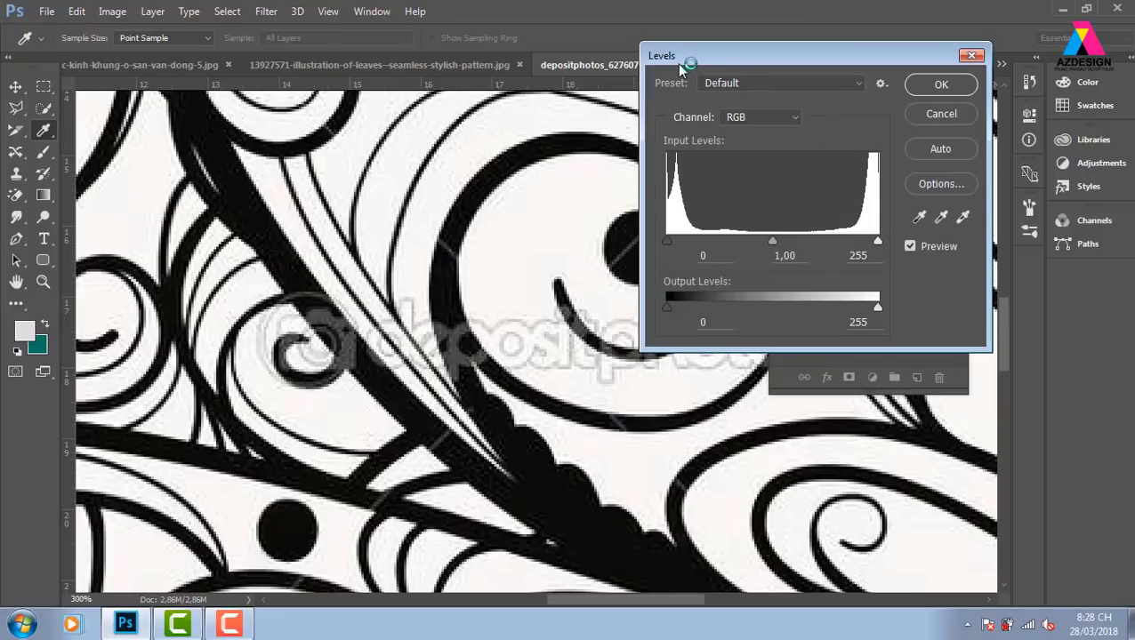
left_click(962, 219)
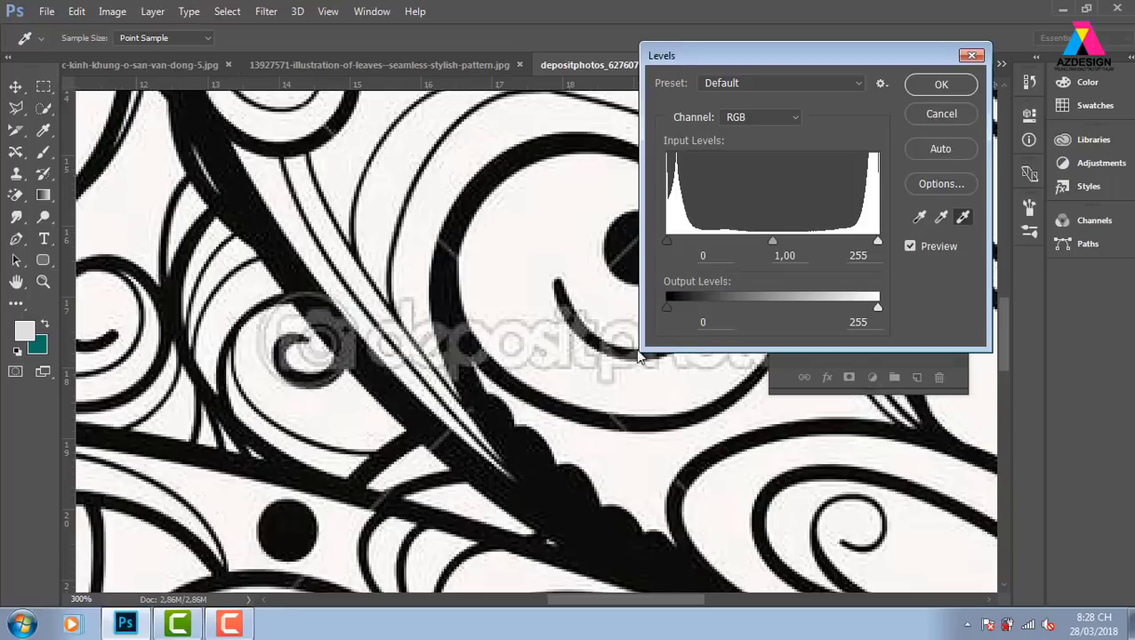
left_click(546, 350)
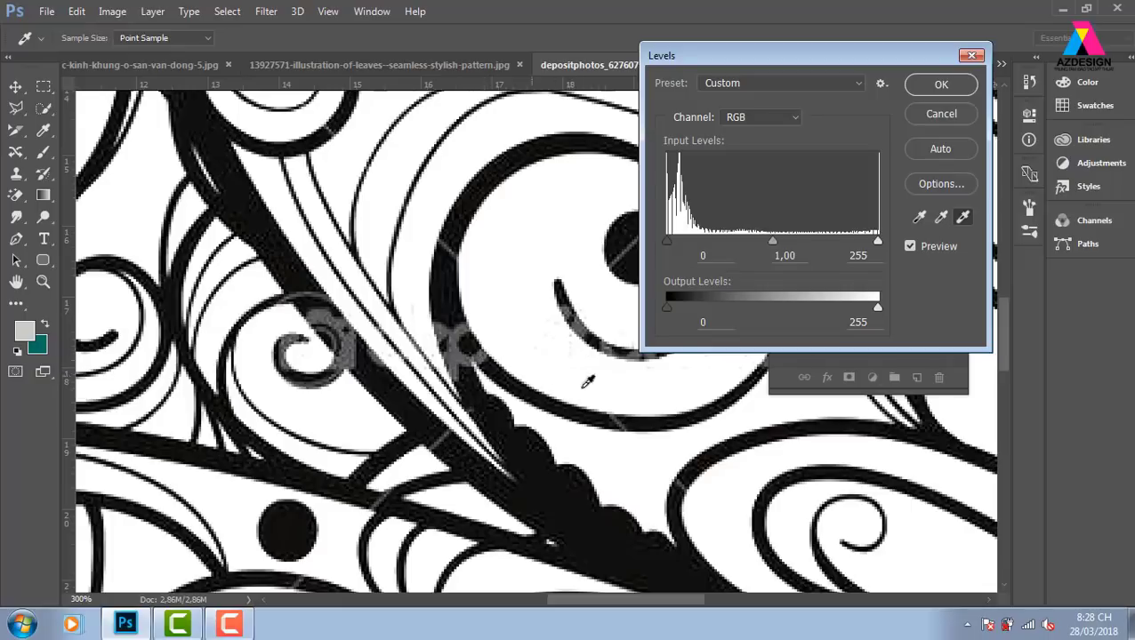
left_click(918, 217)
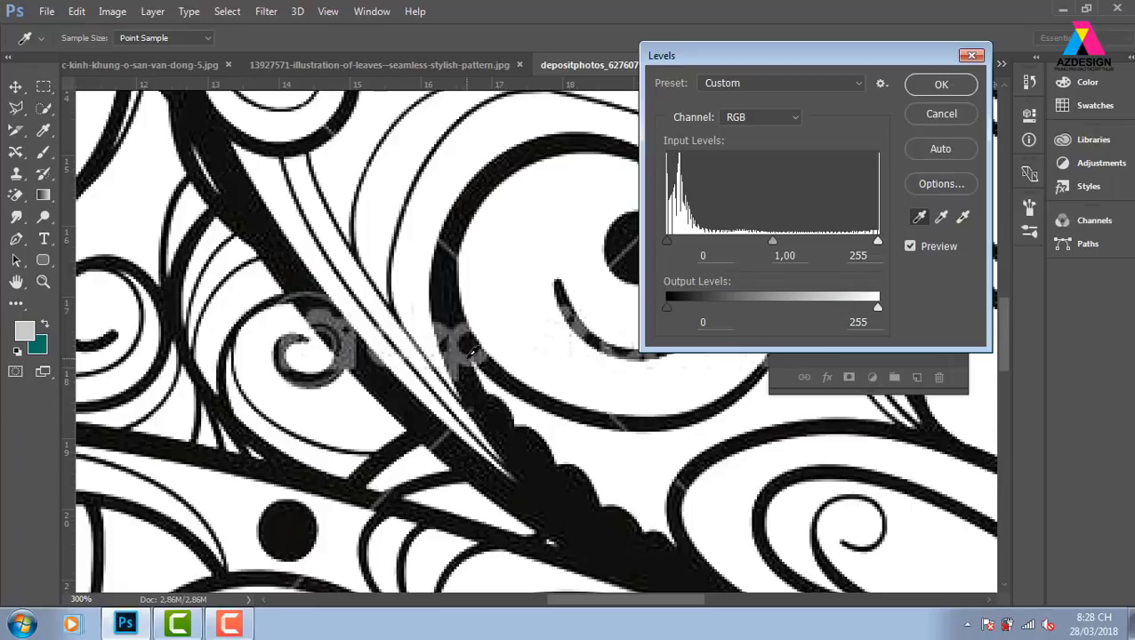
left_click(470, 355)
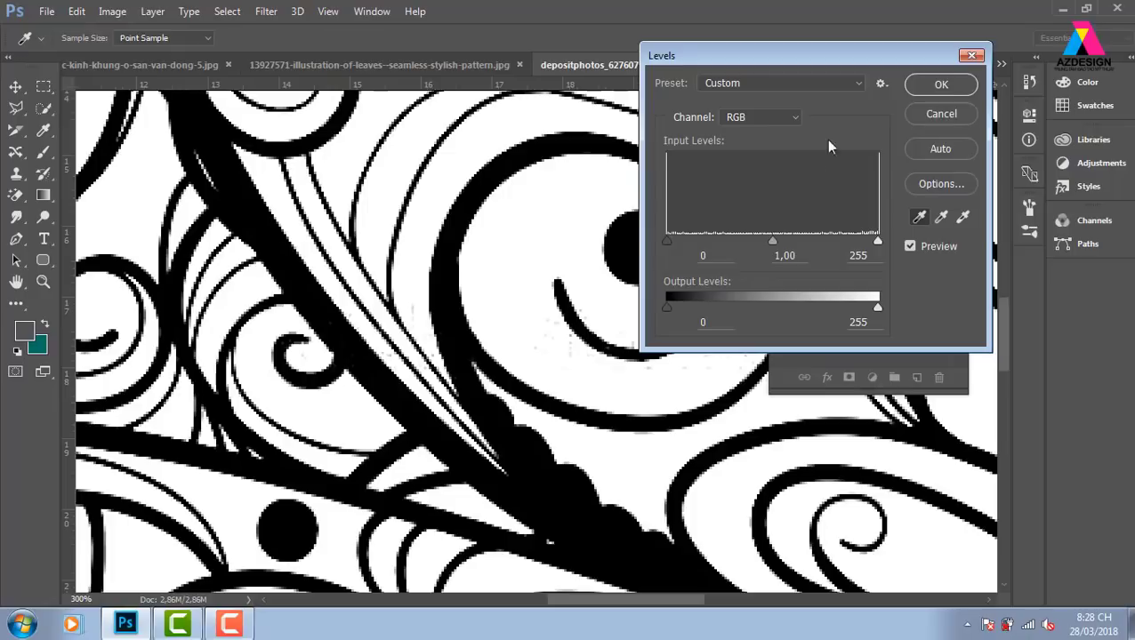
left_click(940, 86)
key("ctrl+minus")
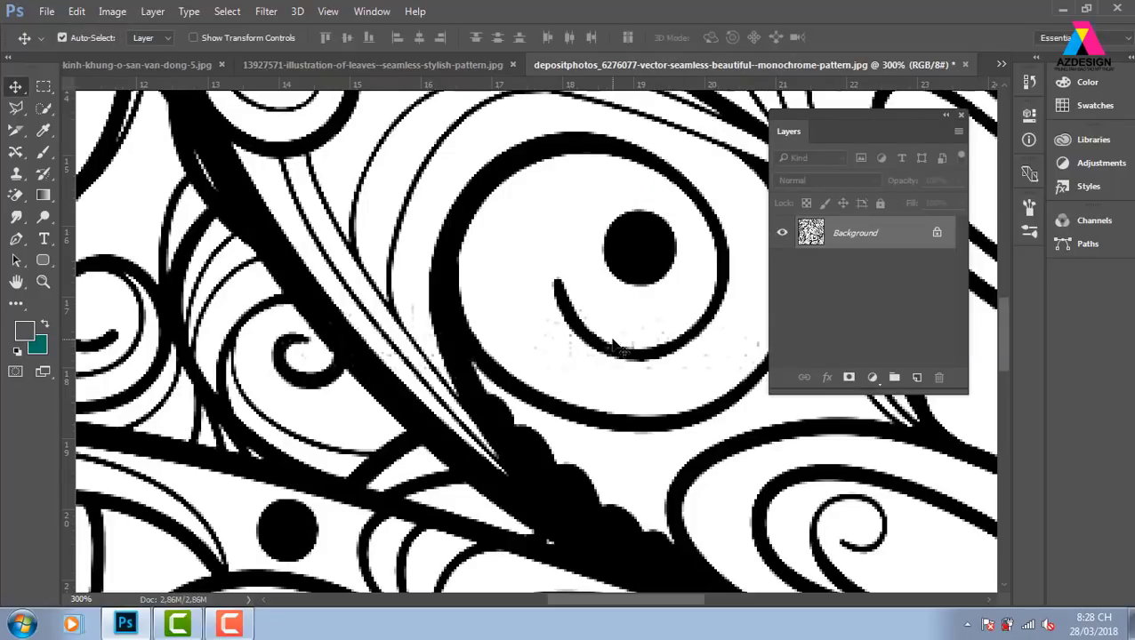
key("ctrl+minus")
key("ctrl+minus")
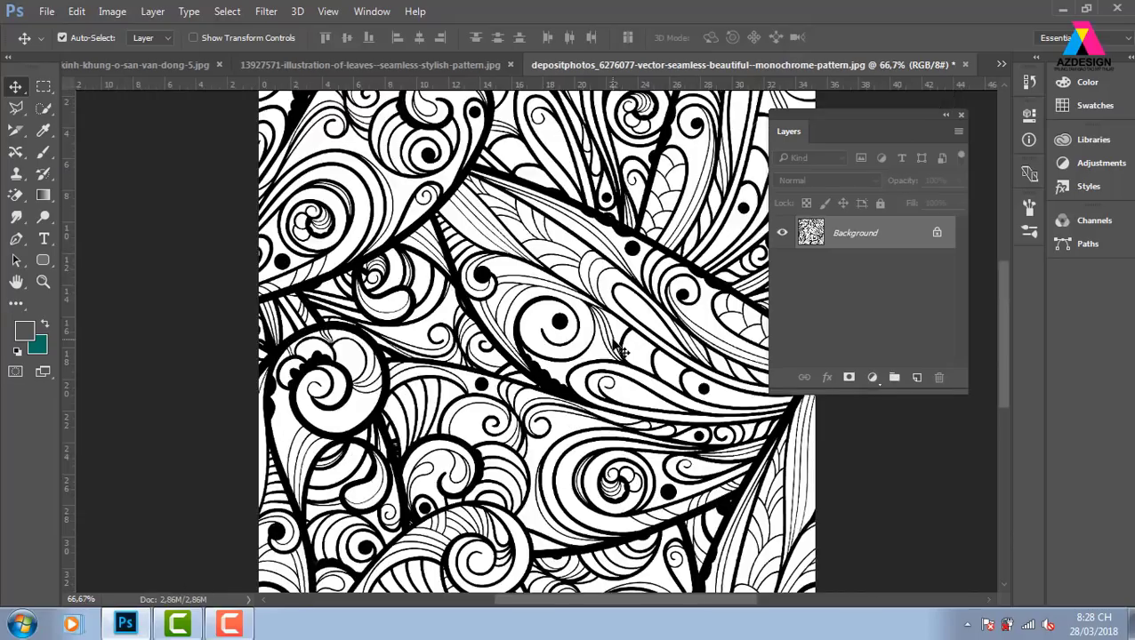
key("ctrl+minus")
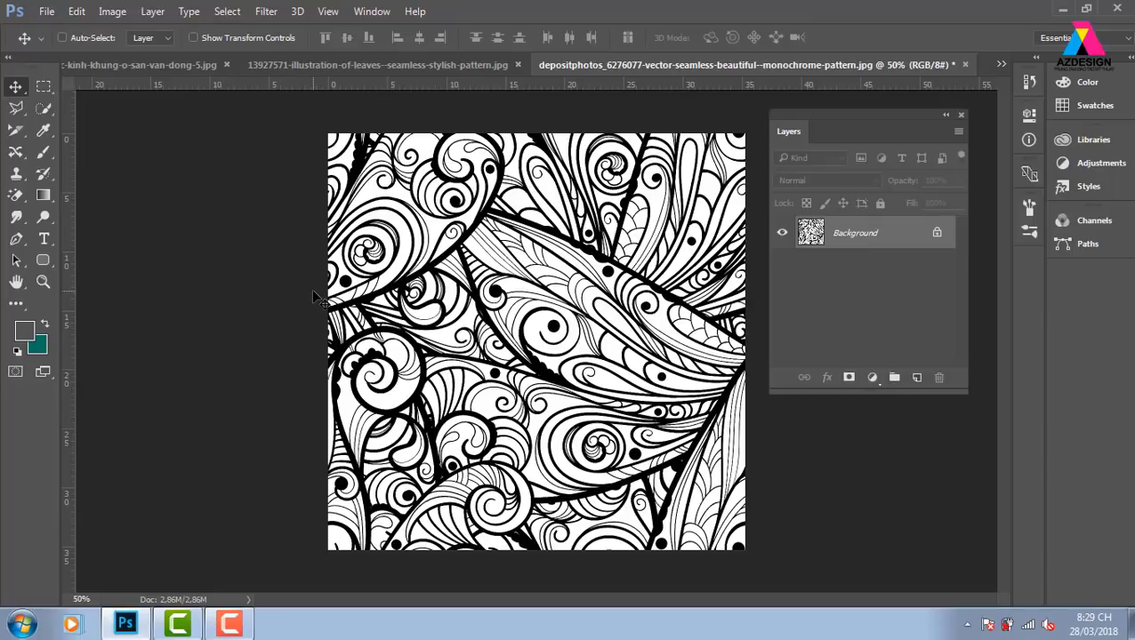
left_click(228, 624)
left_click_drag(971, 497, 924, 353)
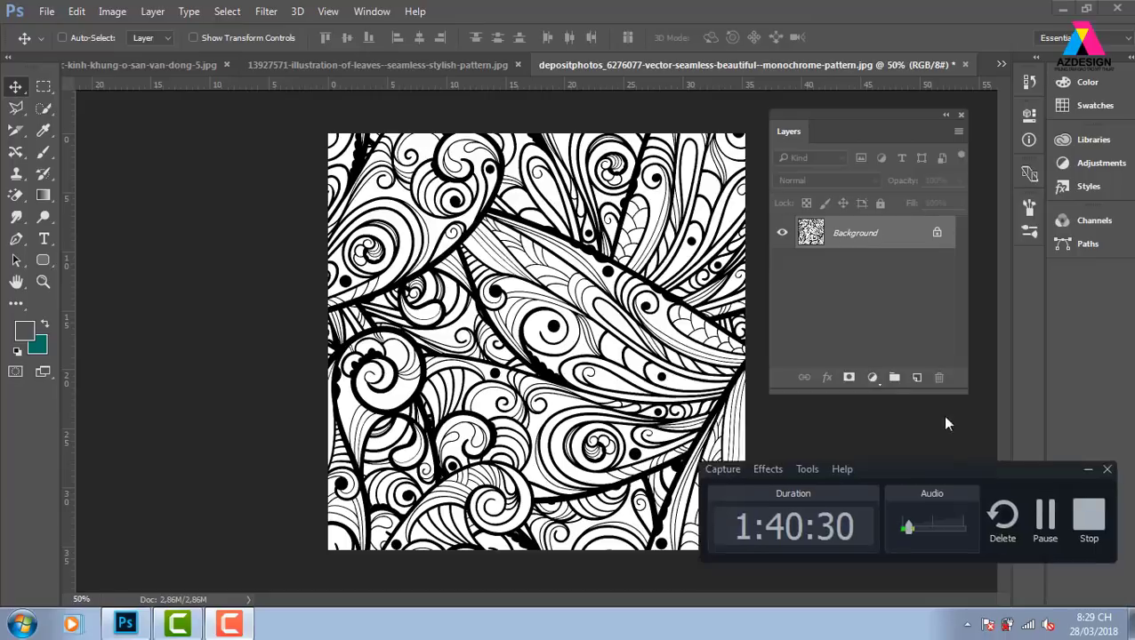